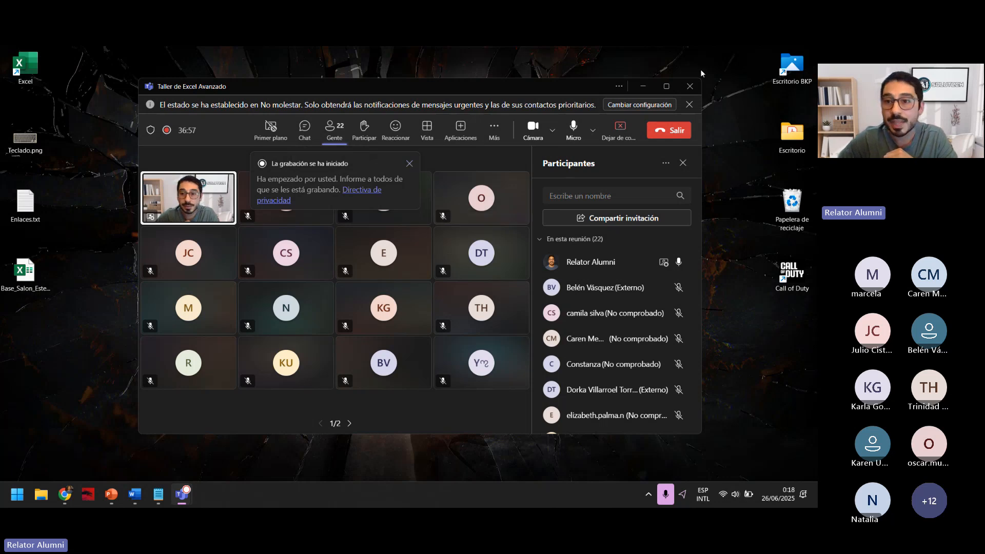
Step: Move the Teams meeting window to another screen and open Base_Salon_Estetica_Sesión_2.xlsx in Excel
{"action": "left_click_drag", "start_coordinate": [574, 91], "coordinate": [267, 201]}
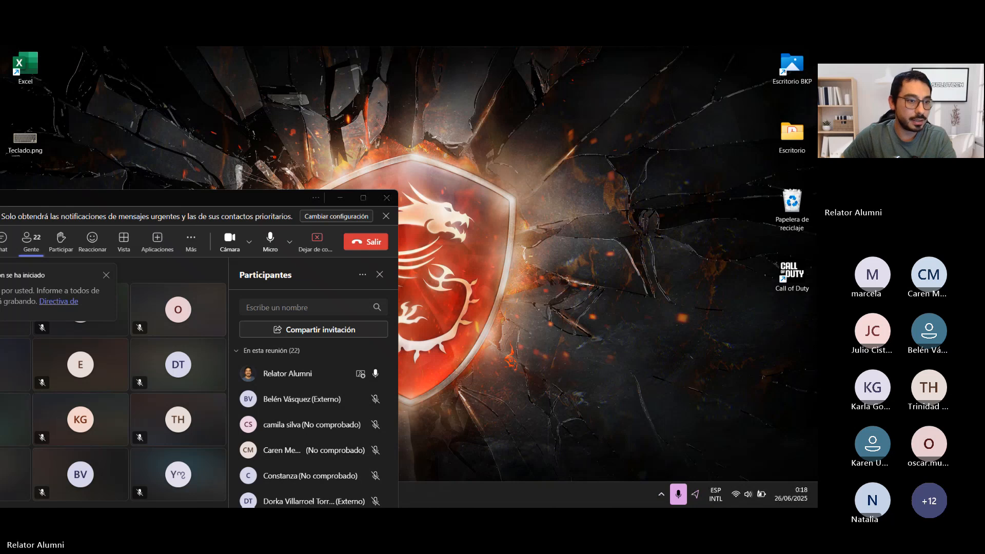
{"action": "left_click_drag", "start_coordinate": [163, 193], "coordinate": [411, 120]}
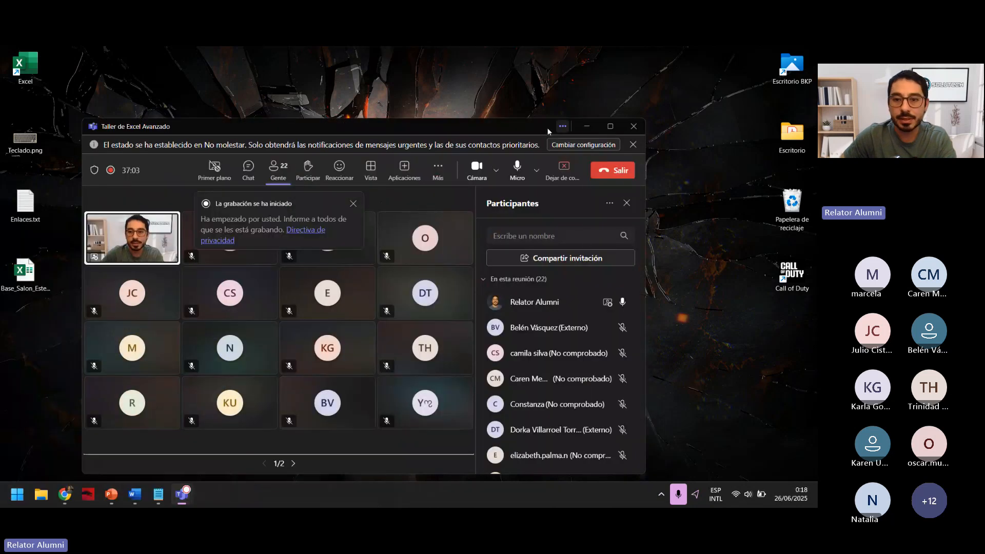
{"action": "key", "text": "super+shift+Right"}
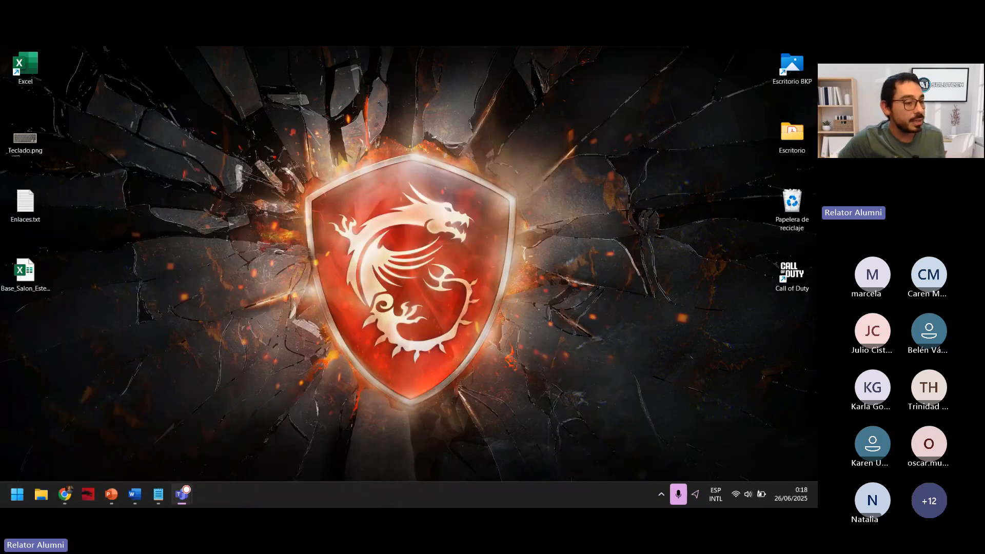
{"action": "left_click_drag", "start_coordinate": [24, 272], "coordinate": [126, 216]}
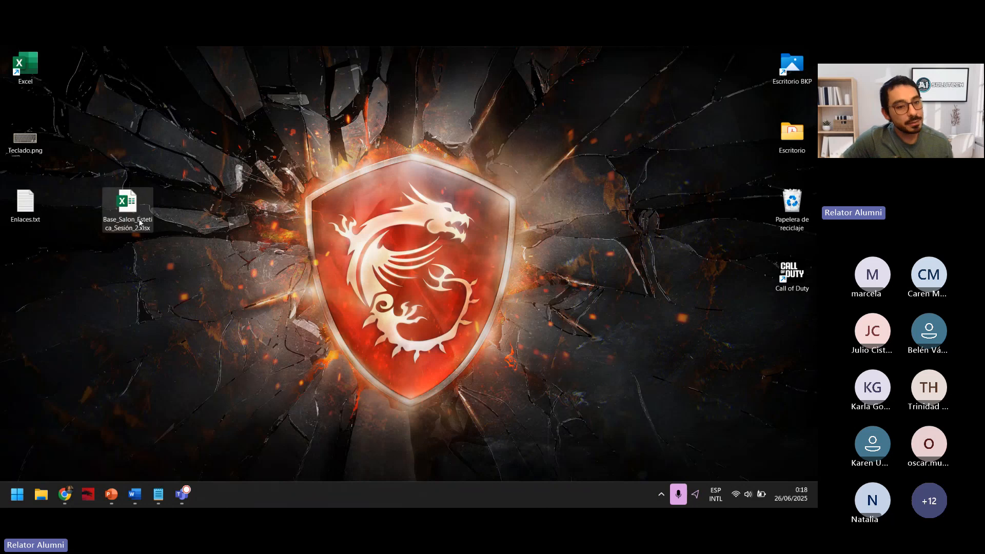
{"action": "key", "text": "Return"}
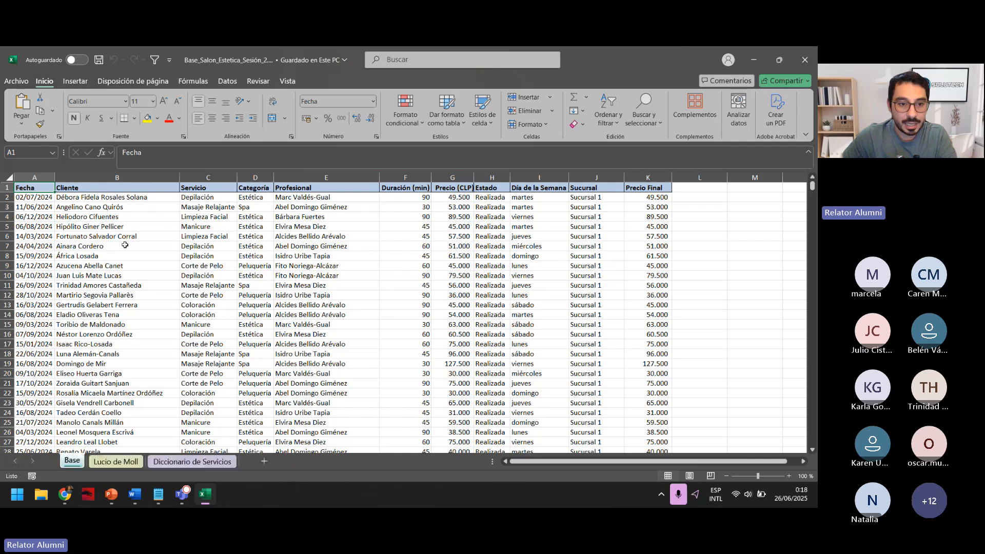
Step: Check the Precio Final column total and K2's formula =SI(H2="Realizada"; G2; 0) on the Base sheet
{"action": "left_click", "coordinate": [128, 245]}
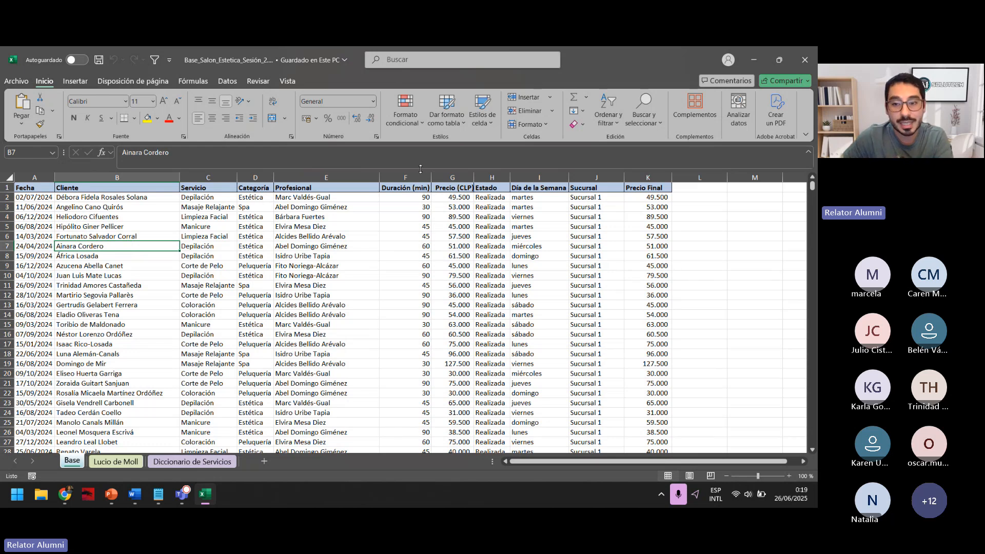
{"action": "left_click", "coordinate": [650, 177]}
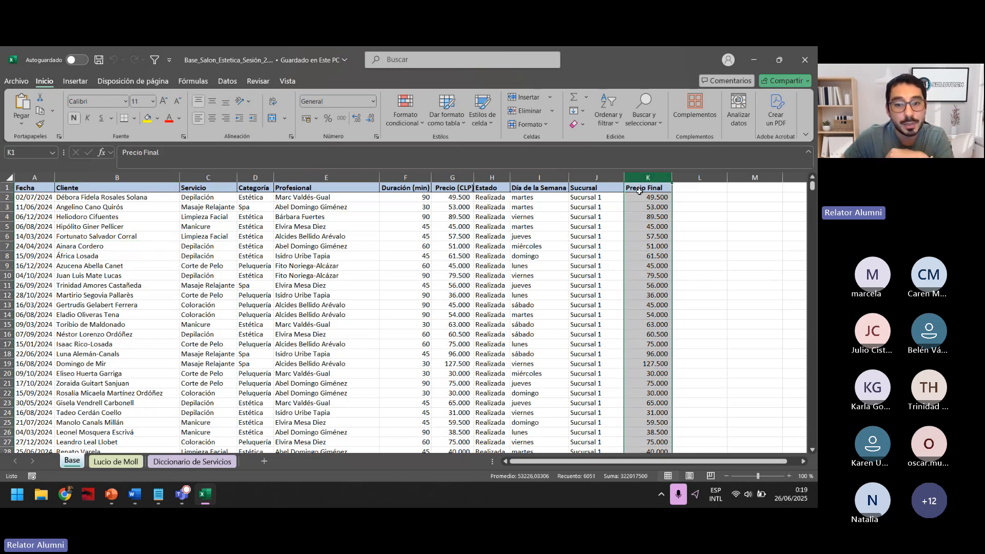
{"action": "left_click", "coordinate": [639, 196]}
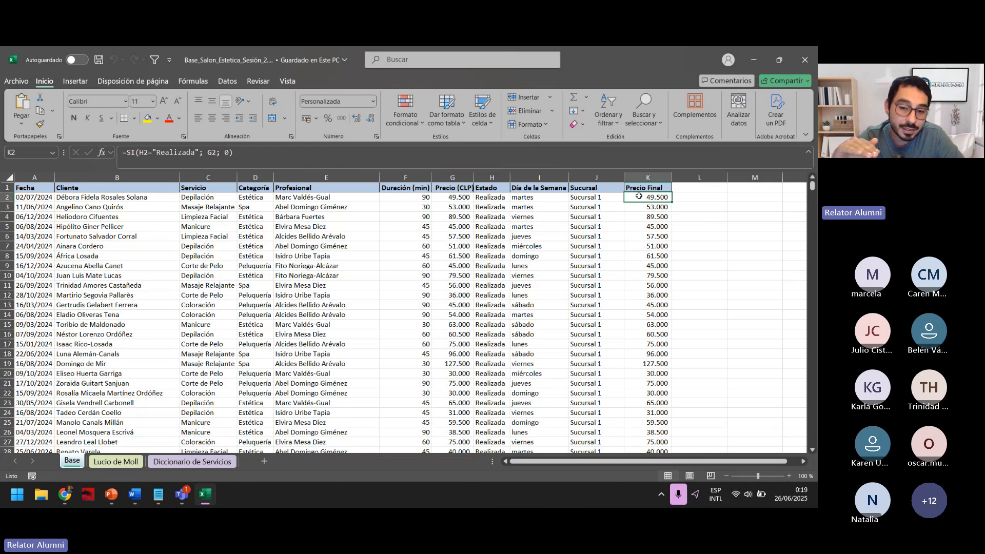
{"action": "left_click", "coordinate": [495, 188]}
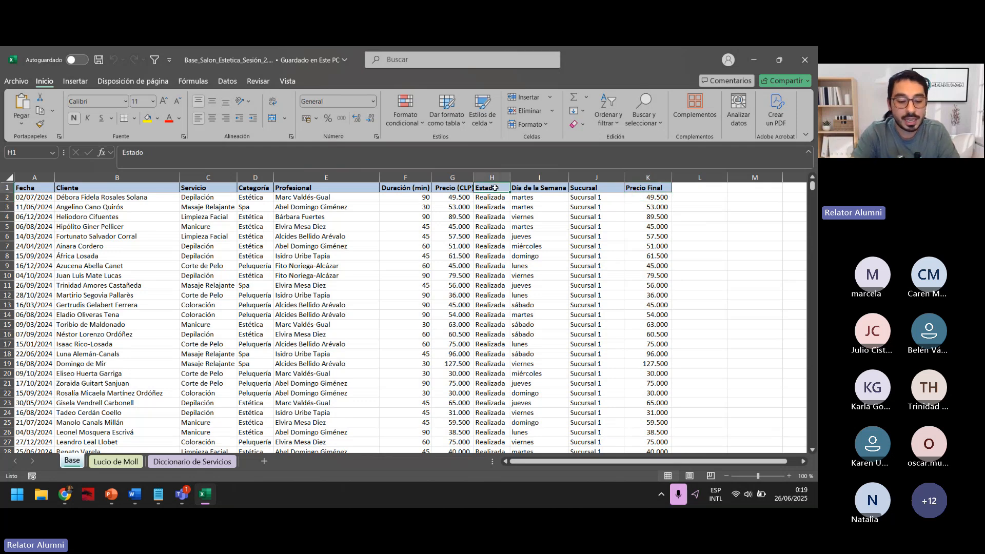
Step: Add filter arrows to the Base headers and view the Estado values without applying a filter
{"action": "key", "text": "ctrl+shift+l"}
{"action": "left_click", "coordinate": [506, 188]}
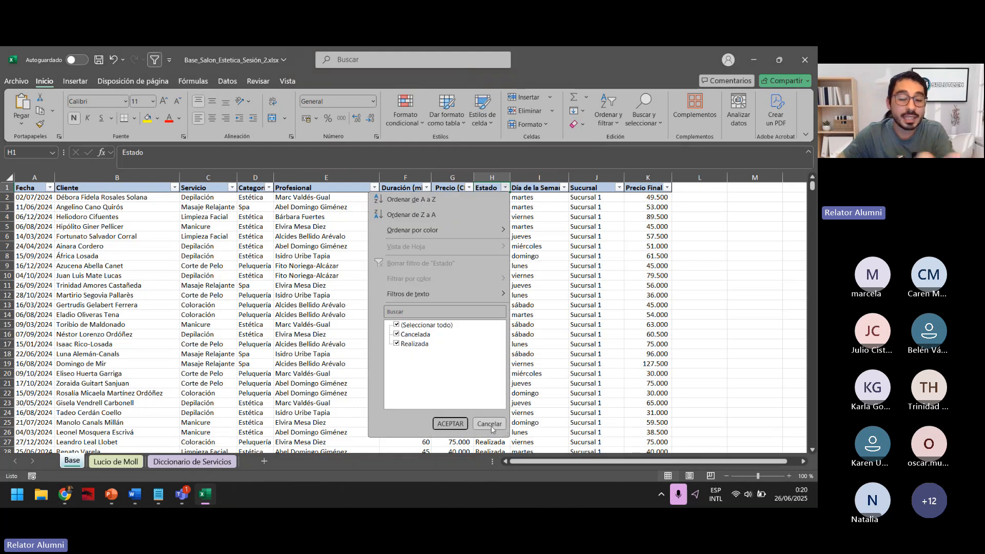
{"action": "left_click", "coordinate": [490, 423]}
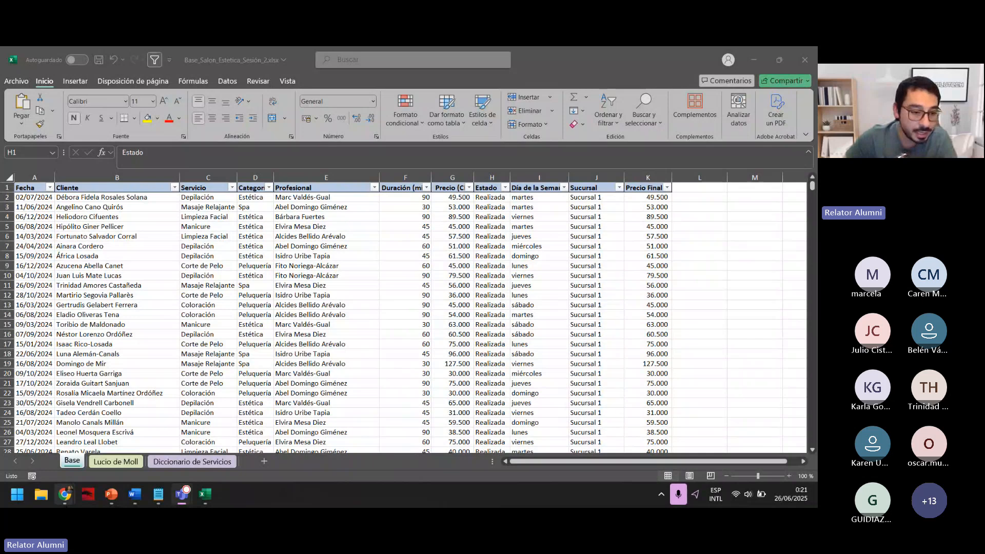
Step: Switch to the ChatGPT chat and scroll up to the '1. Ingresos Mensuales' line-chart section
{"action": "mouse_move", "coordinate": [65, 494]}
{"action": "left_click", "coordinate": [84, 422]}
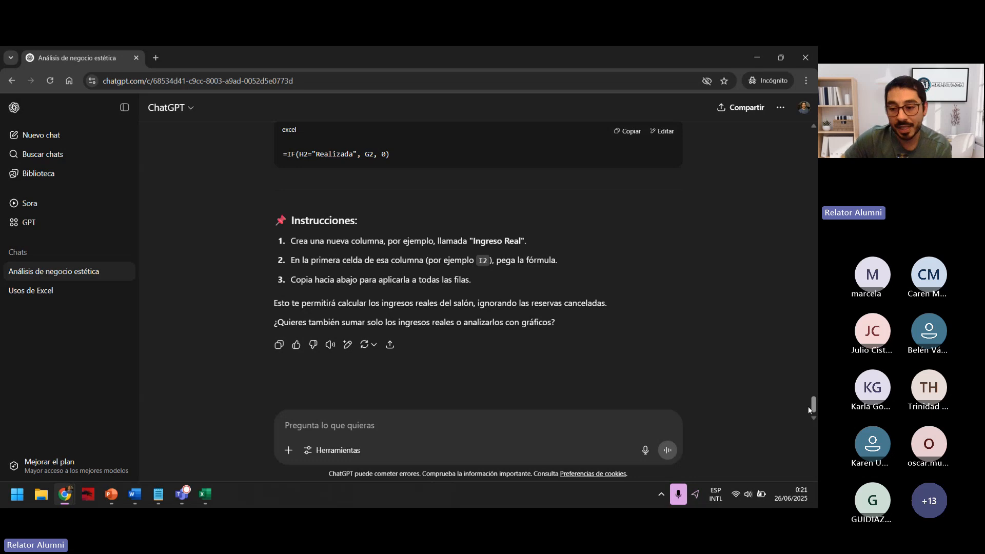
{"action": "left_click_drag", "start_coordinate": [813, 405], "coordinate": [813, 328]}
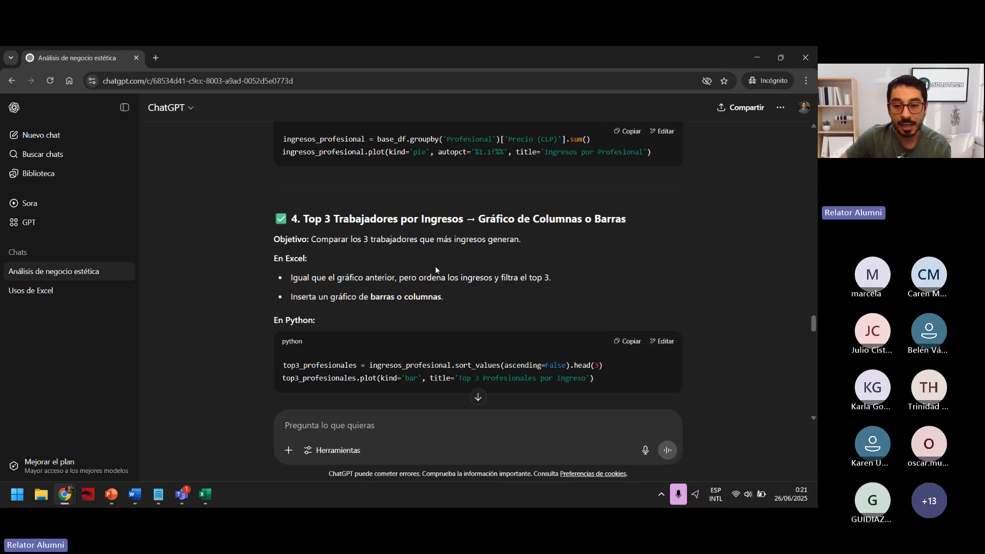
{"action": "scroll", "coordinate": [734, 302], "scroll_direction": "up", "scroll_amount": 3}
{"action": "left_click_drag", "start_coordinate": [812, 319], "coordinate": [809, 298]}
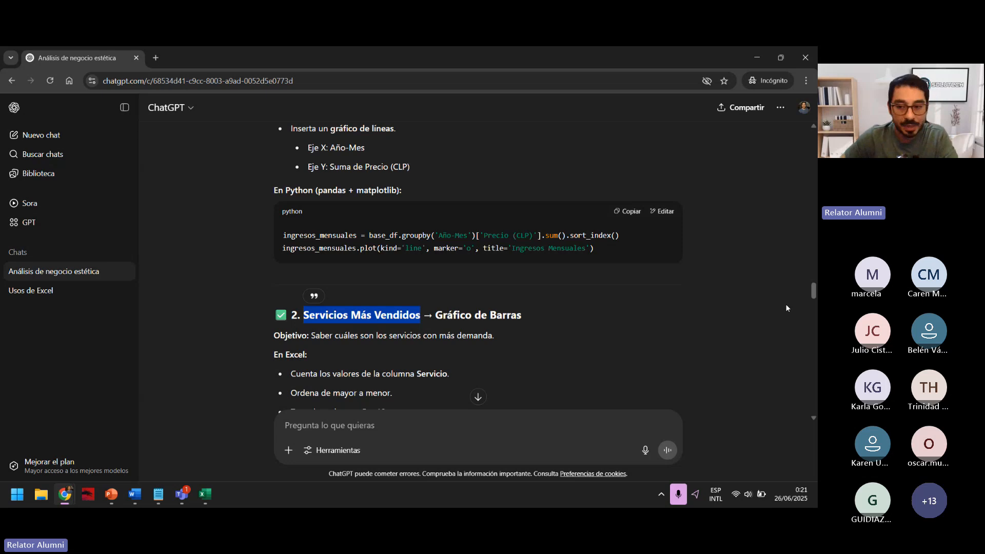
{"action": "scroll", "coordinate": [718, 302], "scroll_direction": "up", "scroll_amount": 3}
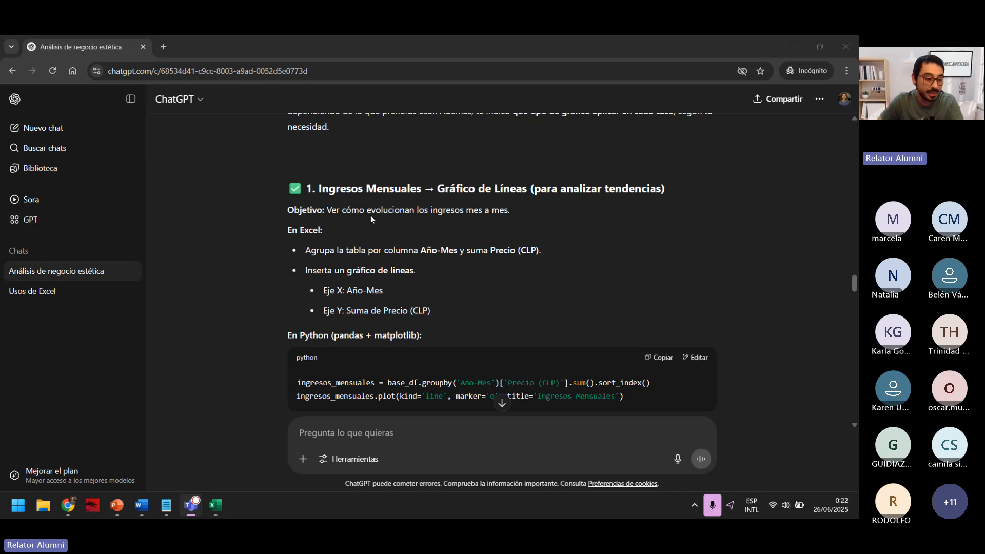
{"action": "scroll", "coordinate": [476, 263], "scroll_direction": "down", "scroll_amount": 3}
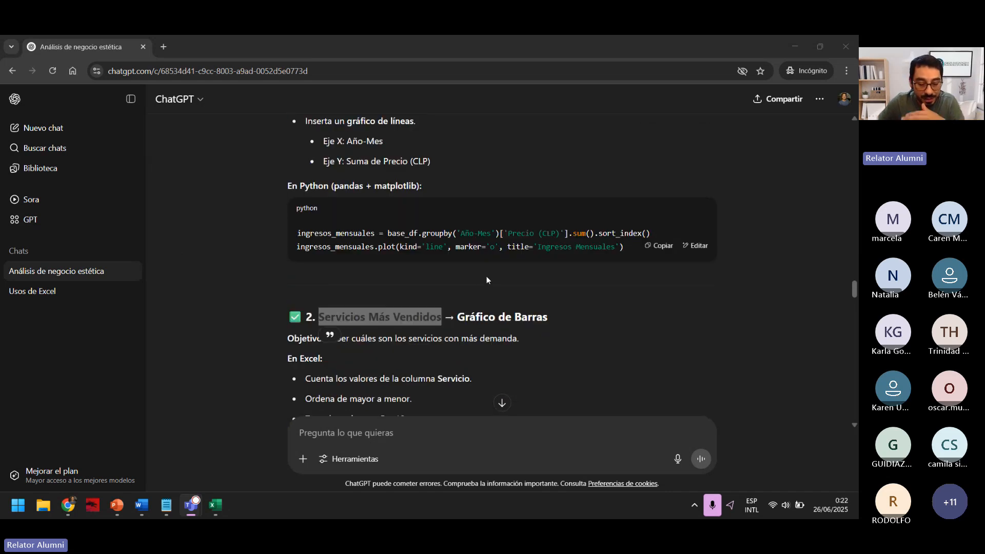
{"action": "left_click", "coordinate": [548, 319]}
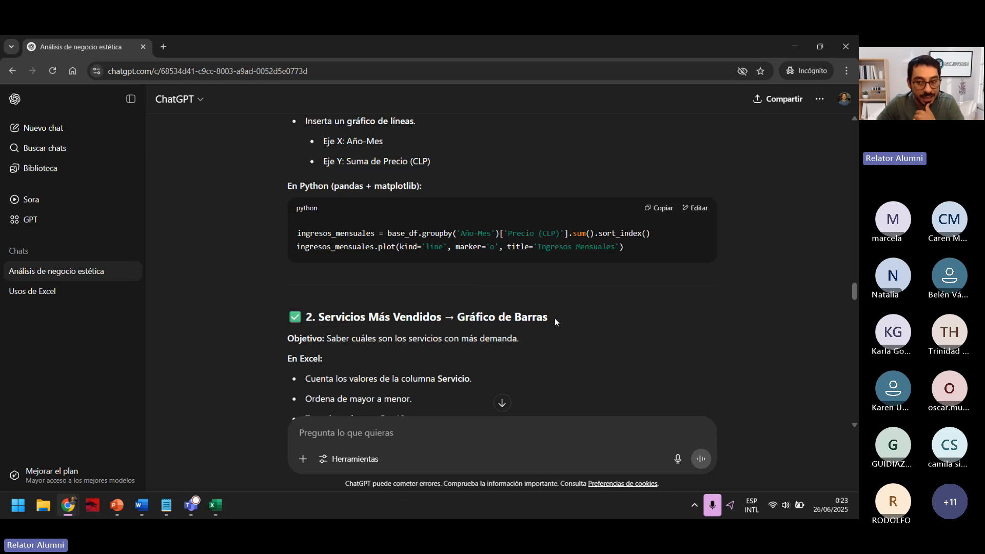
{"action": "scroll", "coordinate": [555, 322], "scroll_direction": "down", "scroll_amount": 1}
{"action": "scroll", "coordinate": [555, 321], "scroll_direction": "up", "scroll_amount": 4}
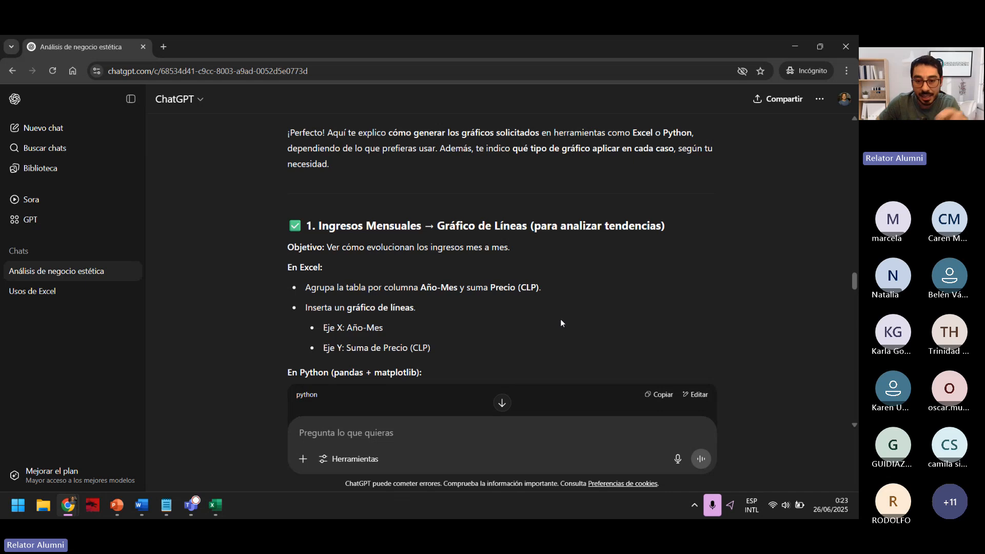
{"action": "scroll", "coordinate": [557, 323], "scroll_direction": "up", "scroll_amount": 3}
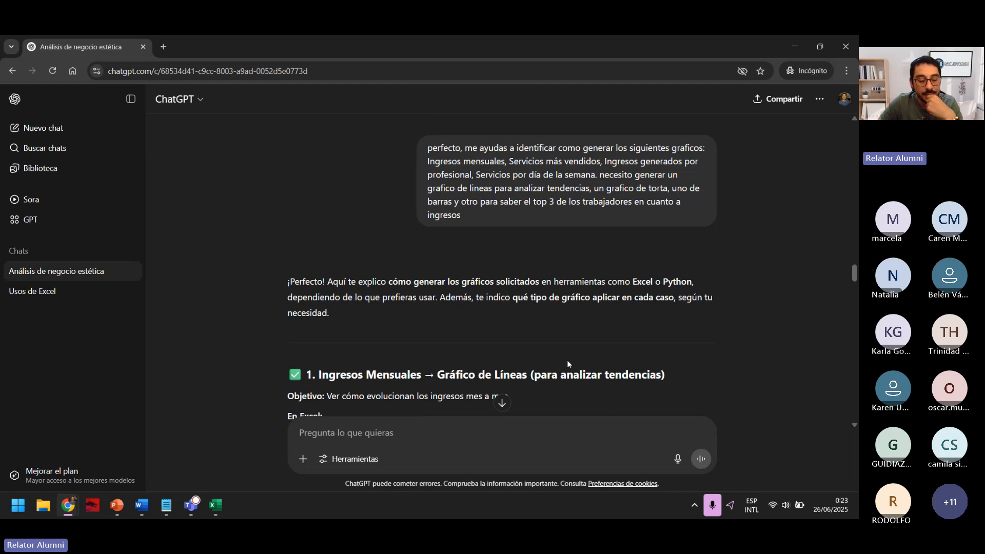
{"action": "scroll", "coordinate": [567, 364], "scroll_direction": "down", "scroll_amount": 1}
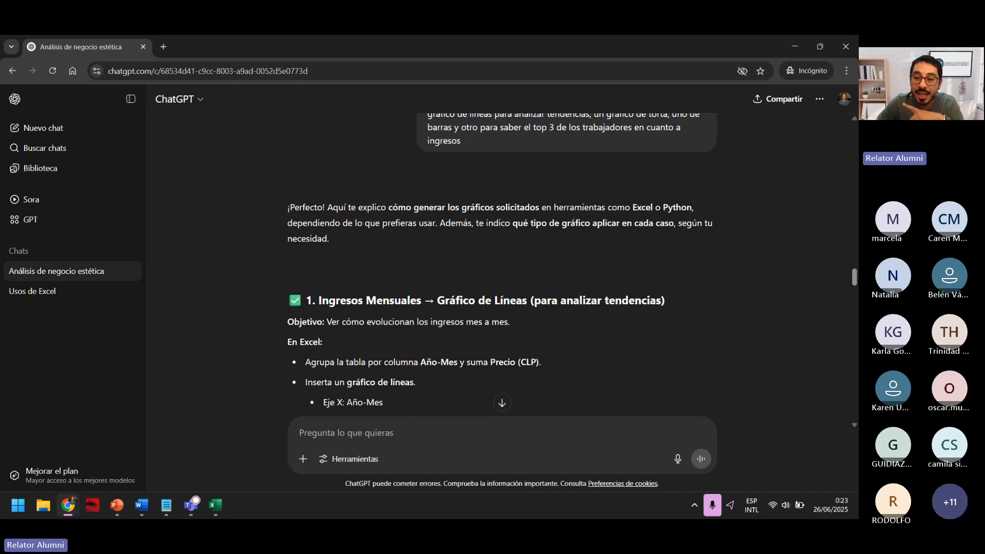
{"action": "mouse_move", "coordinate": [854, 279]}
{"action": "left_mouse_down"}
{"action": "mouse_move", "coordinate": [855, 266]}
{"action": "mouse_move", "coordinate": [855, 283]}
{"action": "left_mouse_up"}
{"action": "scroll", "coordinate": [522, 276], "scroll_direction": "up", "scroll_amount": 5}
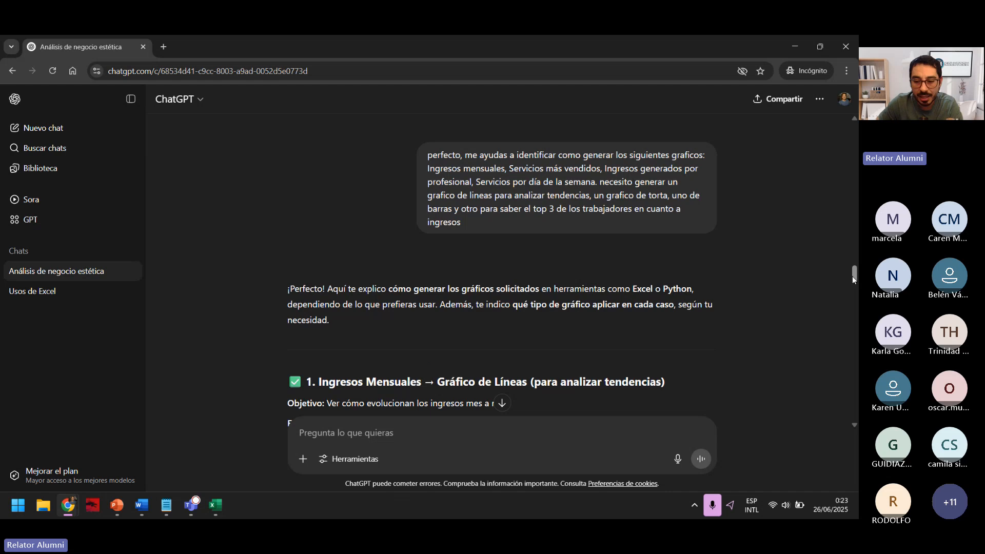
Step: Scroll ChatGPT's reply to show the Ingresos Mensuales line chart and its pandas Año-Mes code
{"action": "left_click_drag", "start_coordinate": [852, 275], "coordinate": [854, 410]}
{"action": "scroll", "coordinate": [515, 362], "scroll_direction": "up", "scroll_amount": 2}
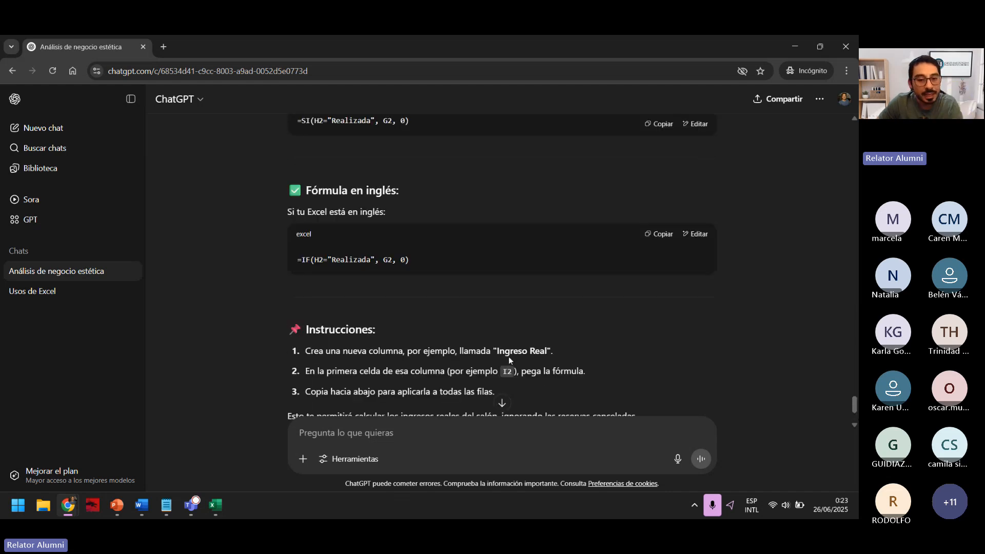
{"action": "scroll", "coordinate": [490, 354], "scroll_direction": "up", "scroll_amount": 1}
{"action": "scroll", "coordinate": [490, 353], "scroll_direction": "up", "scroll_amount": 5}
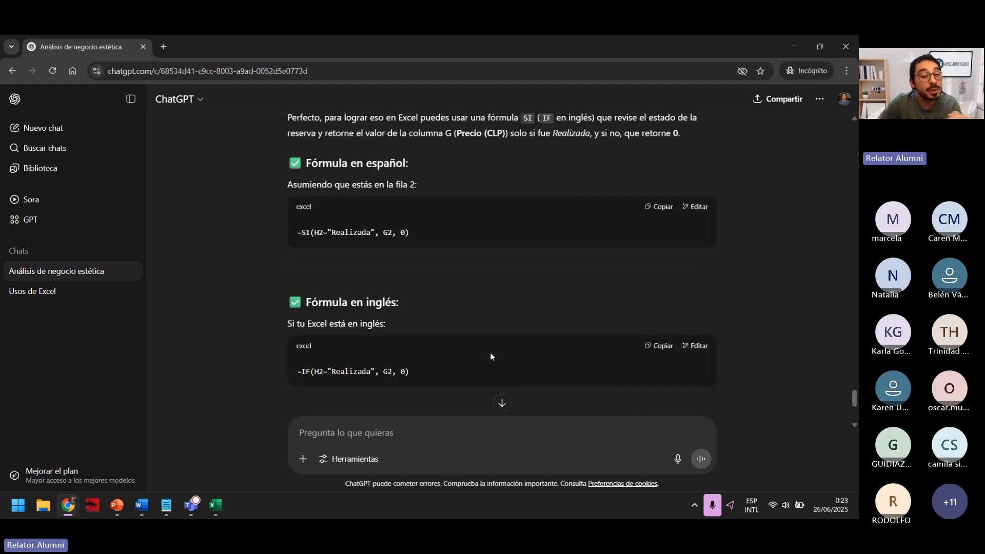
{"action": "scroll", "coordinate": [491, 355], "scroll_direction": "up", "scroll_amount": 4}
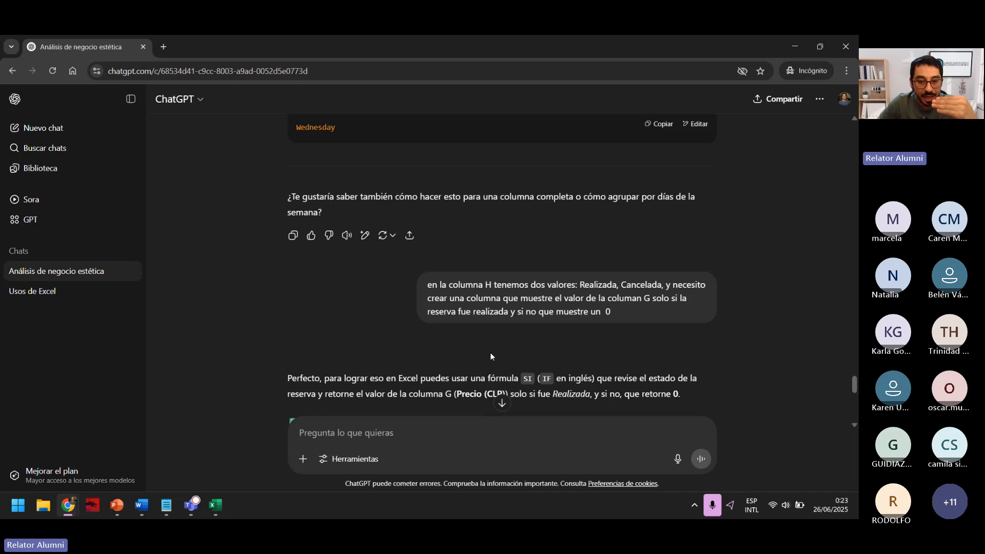
{"action": "scroll", "coordinate": [491, 357], "scroll_direction": "up", "scroll_amount": 6}
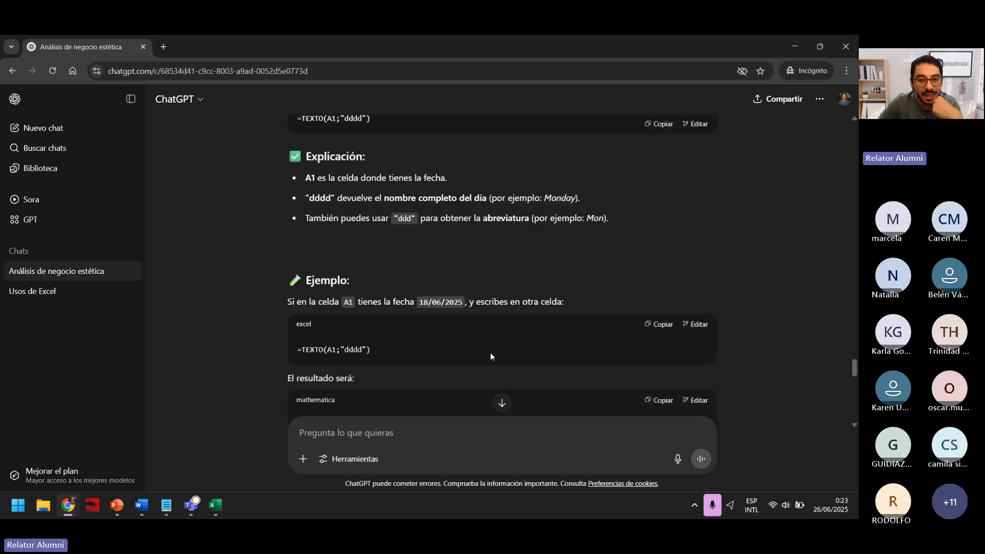
{"action": "scroll", "coordinate": [490, 352], "scroll_direction": "up", "scroll_amount": 6}
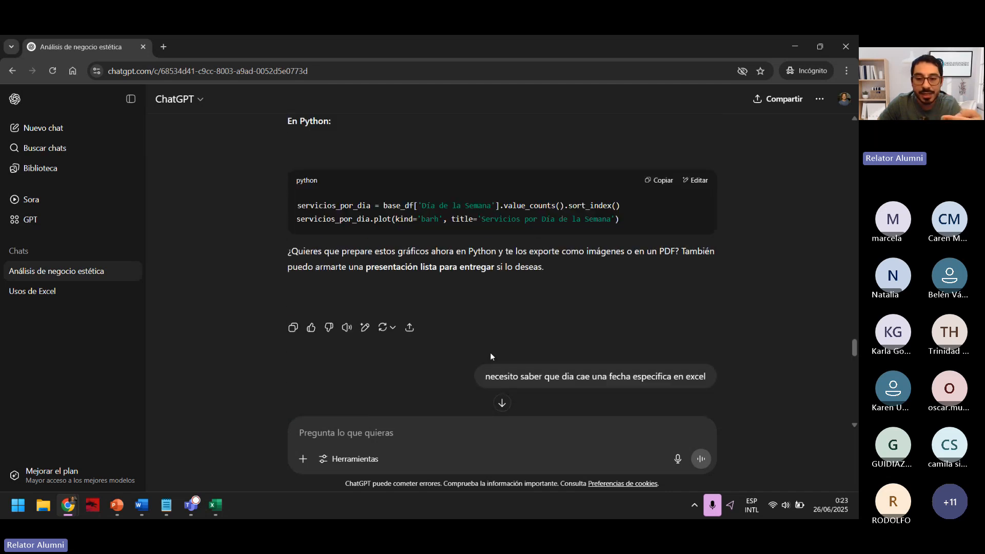
{"action": "scroll", "coordinate": [491, 356], "scroll_direction": "up", "scroll_amount": 10}
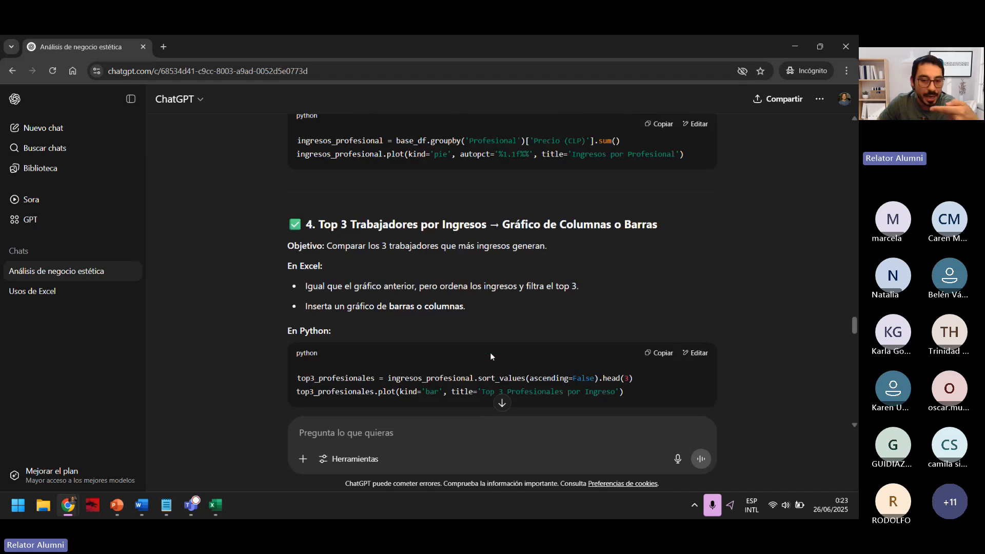
{"action": "scroll", "coordinate": [491, 357], "scroll_direction": "up", "scroll_amount": 1}
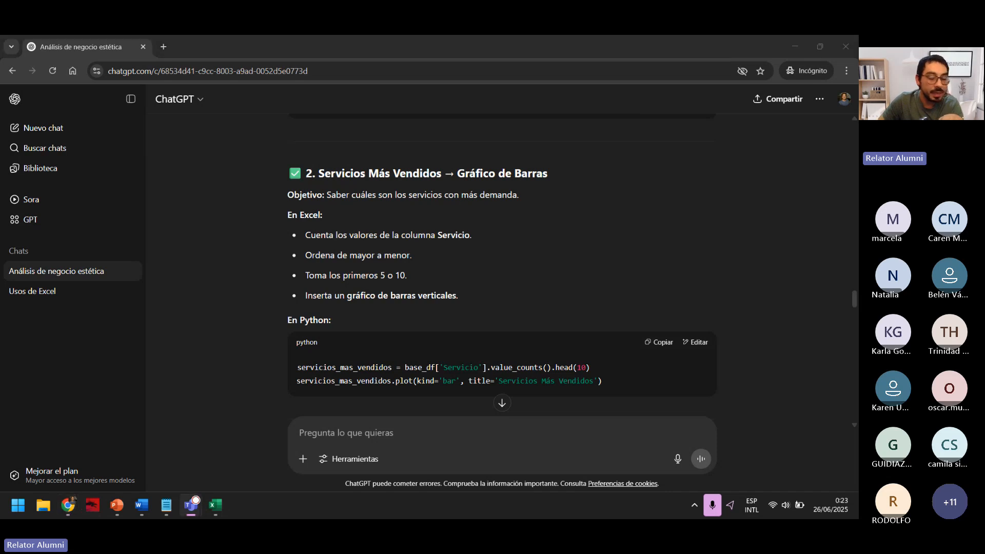
{"action": "scroll", "coordinate": [658, 300], "scroll_direction": "up", "scroll_amount": 8}
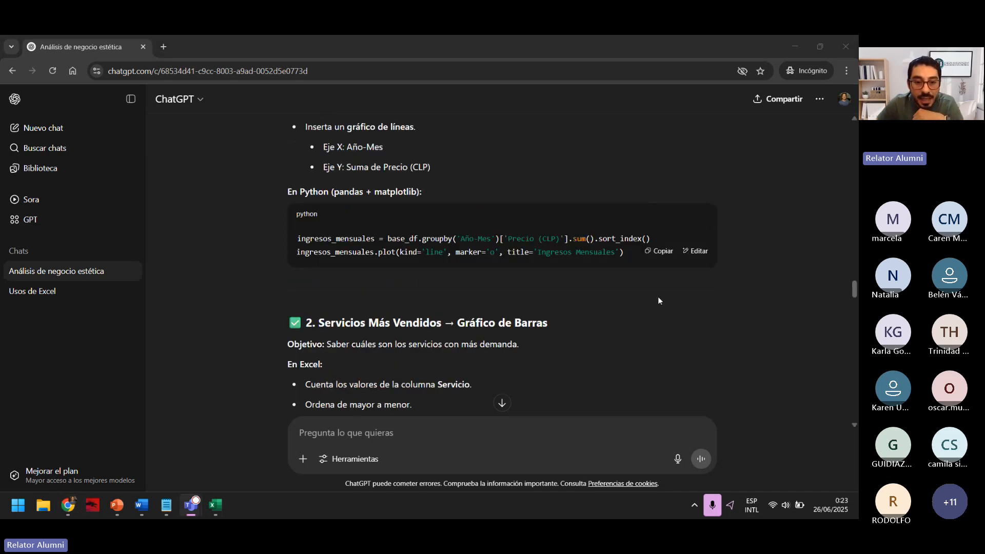
{"action": "scroll", "coordinate": [658, 300], "scroll_direction": "up", "scroll_amount": 4}
{"action": "scroll", "coordinate": [358, 257], "scroll_direction": "down", "scroll_amount": 4}
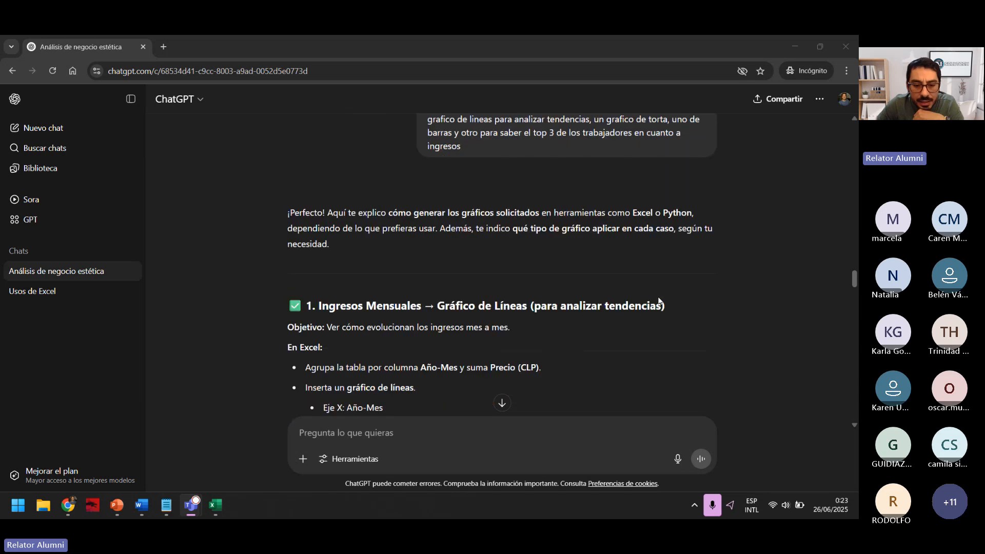
{"action": "scroll", "coordinate": [338, 234], "scroll_direction": "down", "scroll_amount": 2}
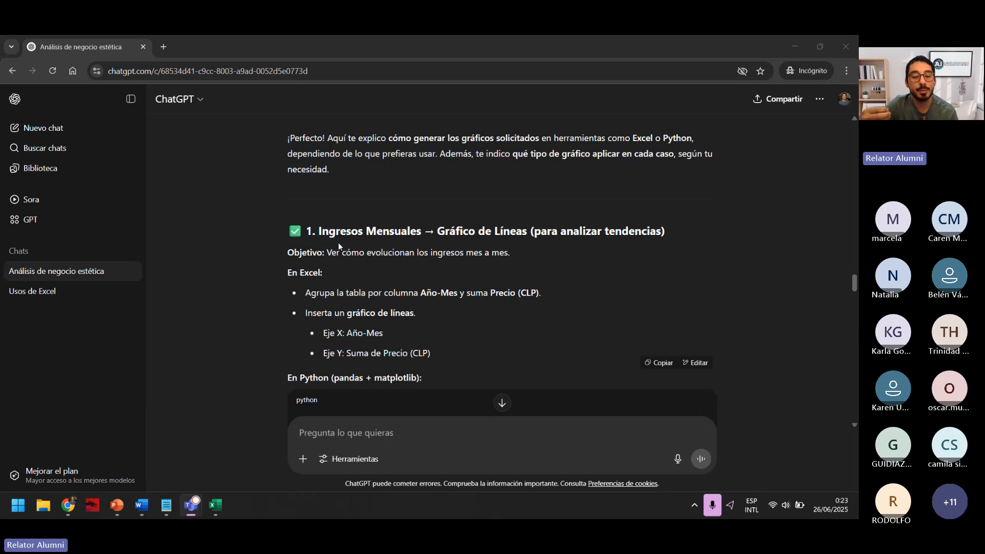
{"action": "scroll", "coordinate": [338, 246], "scroll_direction": "down", "scroll_amount": 1}
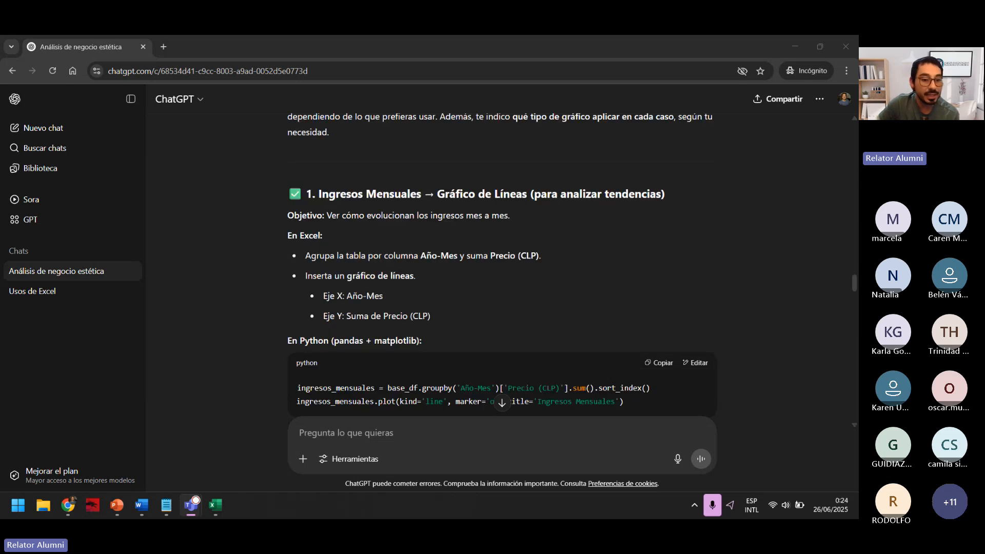
{"action": "left_click", "coordinate": [429, 281]}
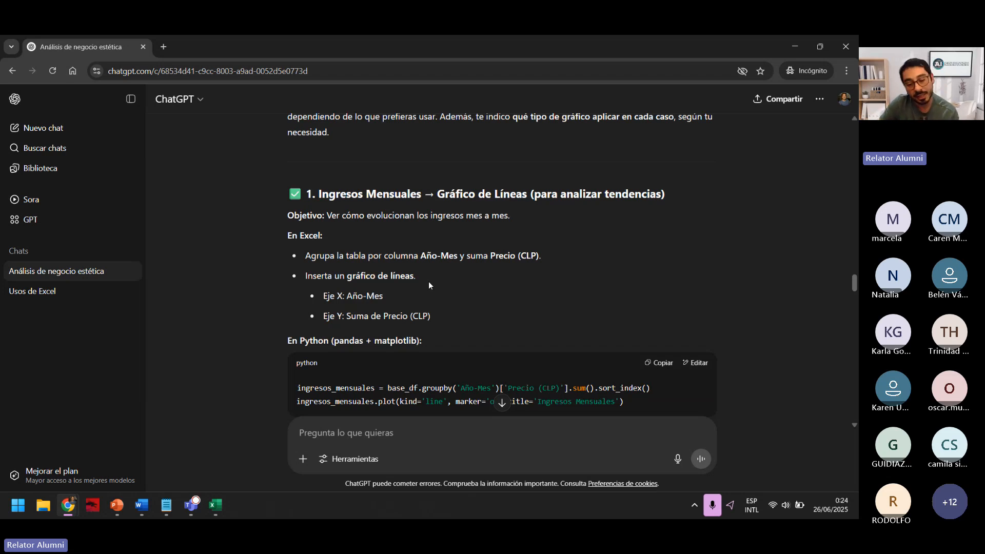
{"action": "scroll", "coordinate": [429, 282], "scroll_direction": "down", "scroll_amount": 2}
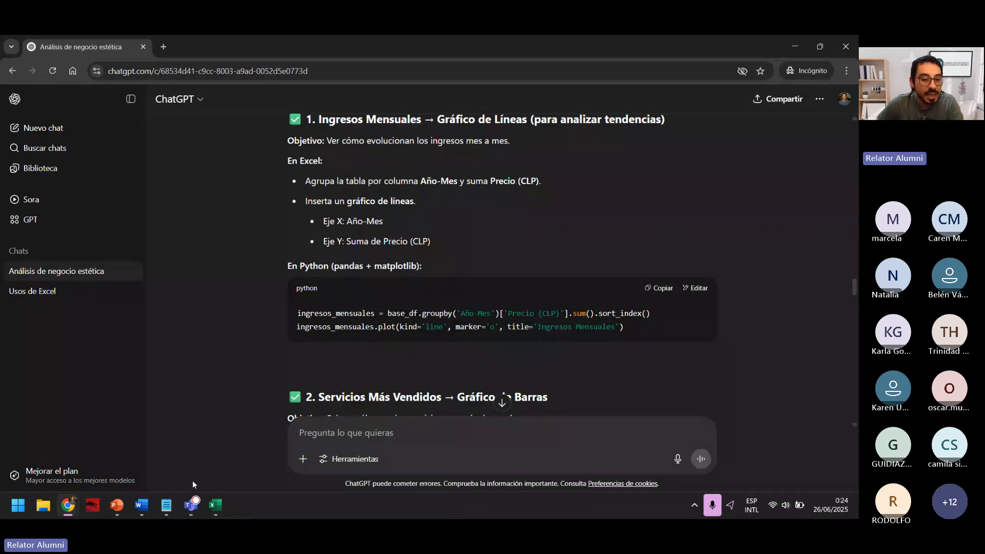
Step: Switch to Excel's Base sheet and turn off the header filter arrows
{"action": "left_click", "coordinate": [220, 515]}
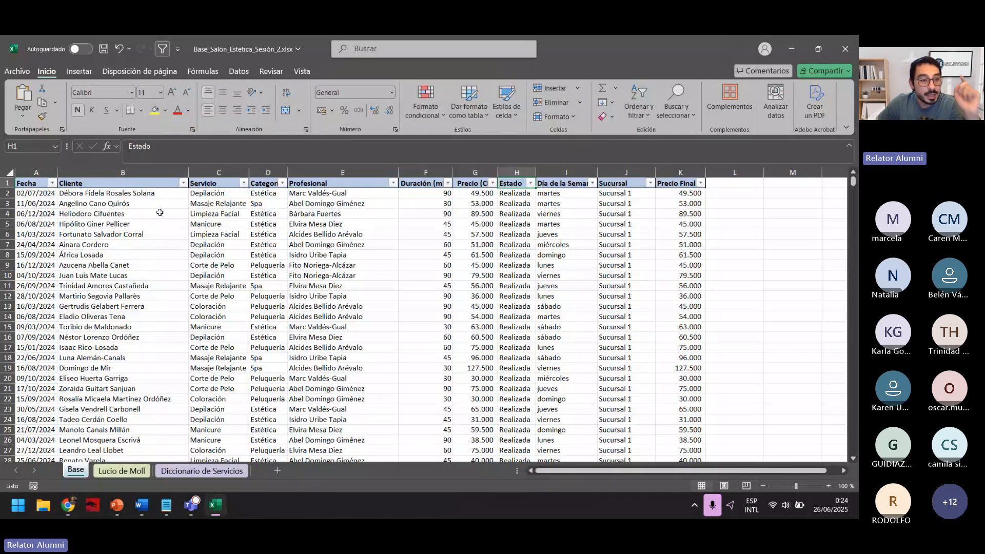
{"action": "left_click", "coordinate": [41, 183]}
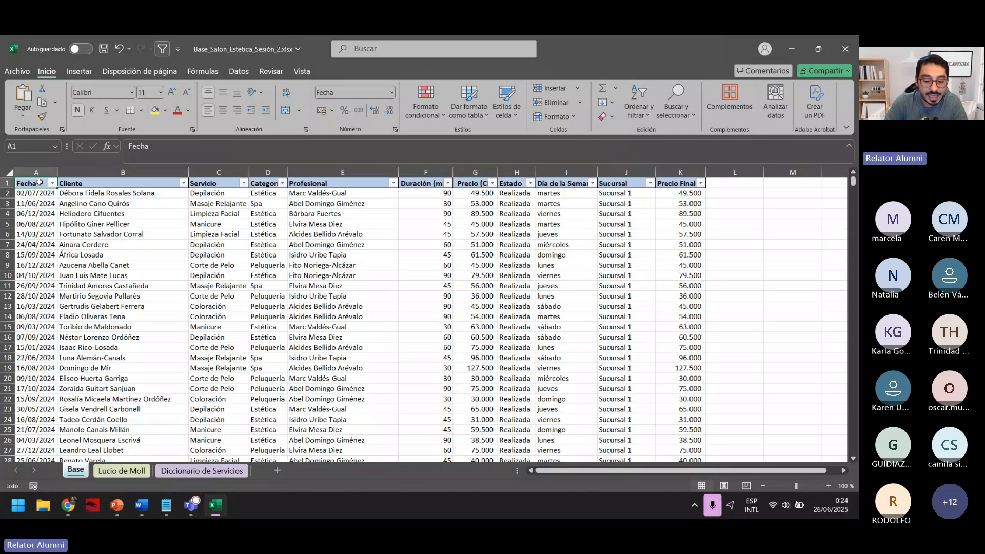
{"action": "key", "text": "ctrl+shift+l"}
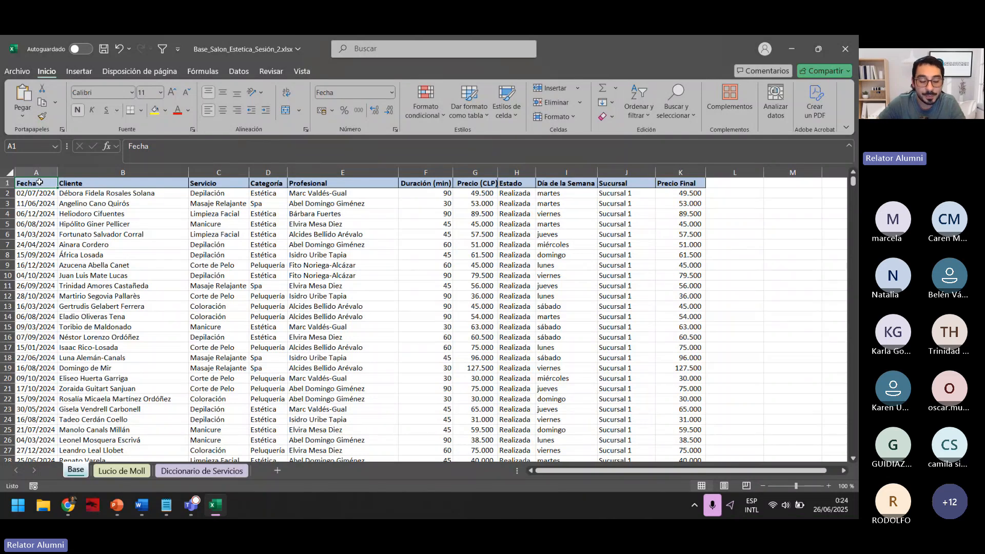
{"action": "key", "text": "alt+shift"}
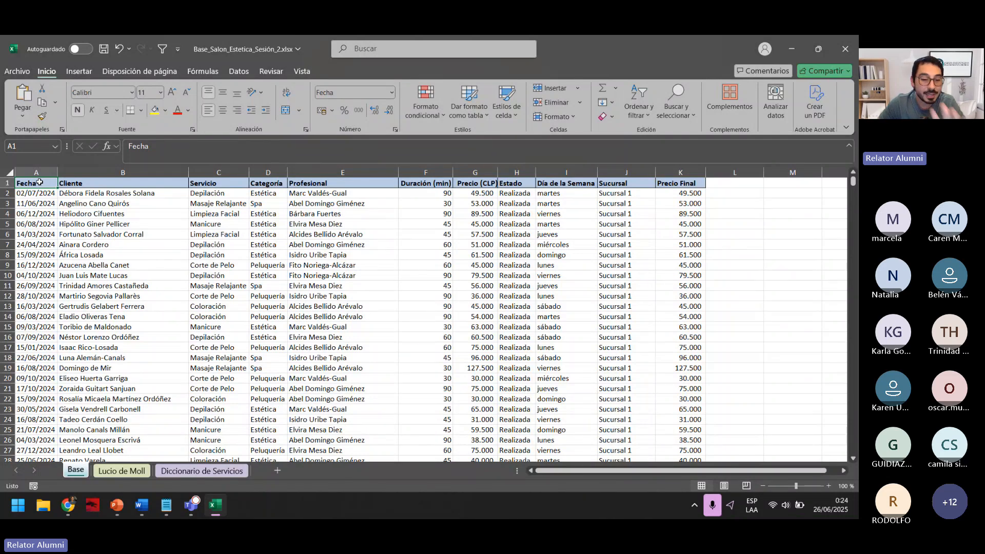
{"action": "left_click", "coordinate": [191, 225]}
{"action": "left_click", "coordinate": [35, 186]}
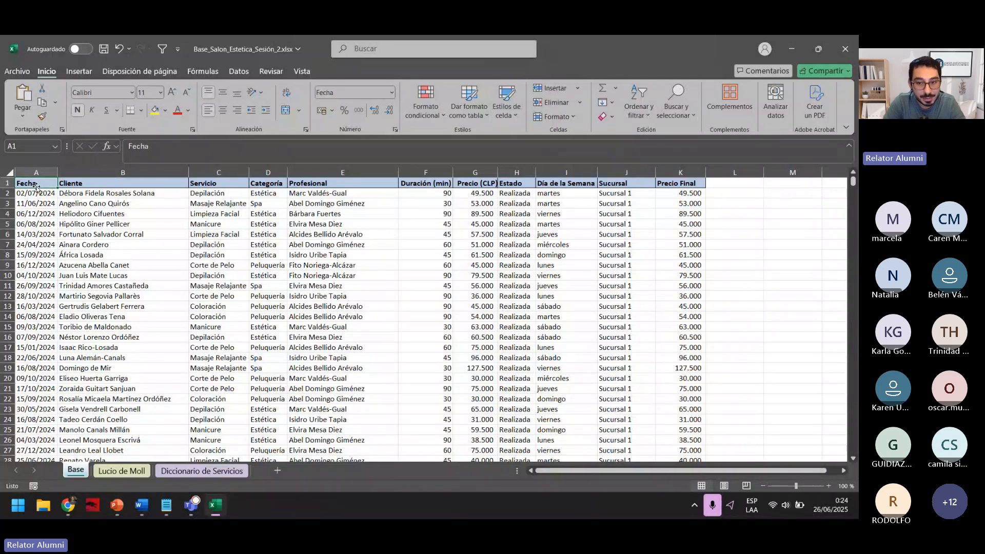
Step: Confirm the data runs to row 6051 and select the header row Fecha through Precio Final
{"action": "key", "text": "ctrl+shift+Down"}
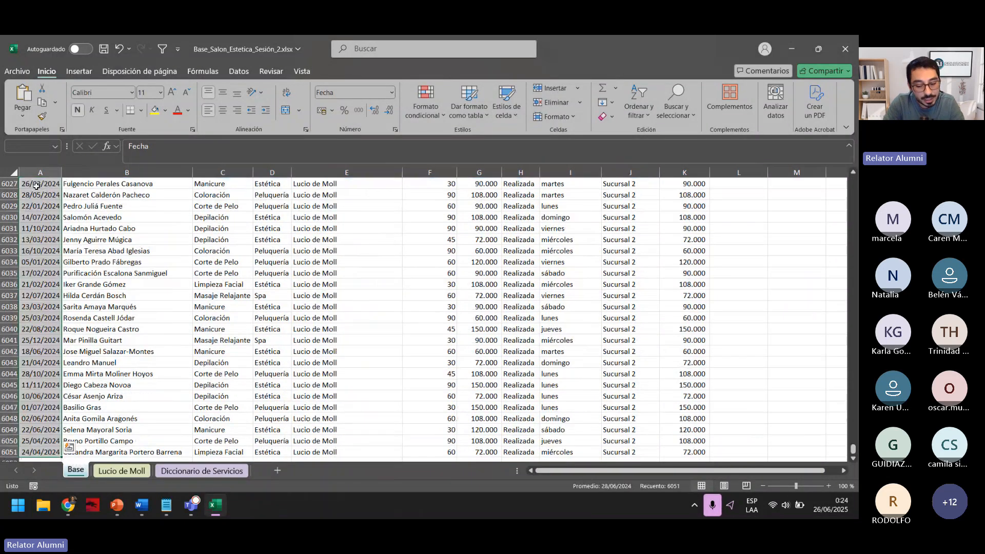
{"action": "left_click", "coordinate": [661, 307]}
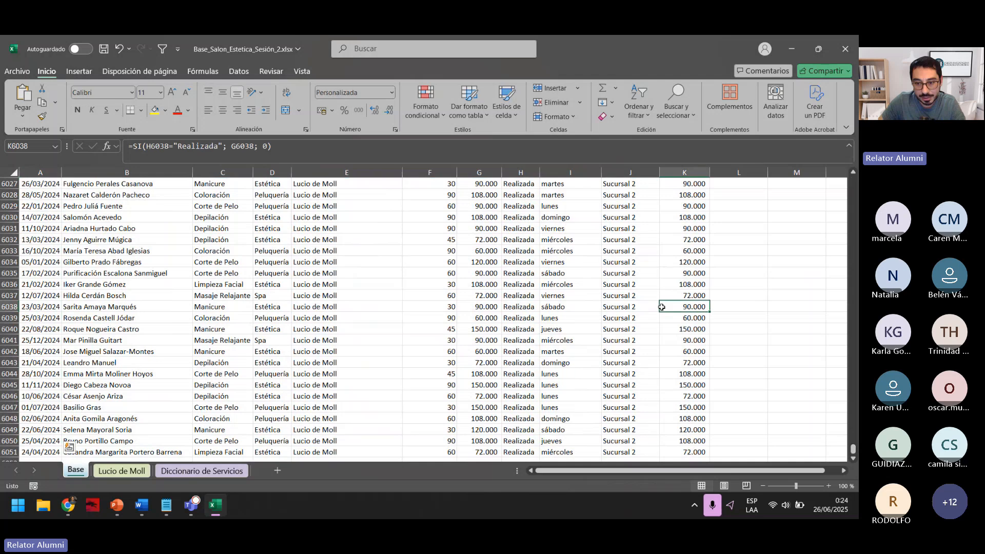
{"action": "key", "text": "ctrl+Up"}
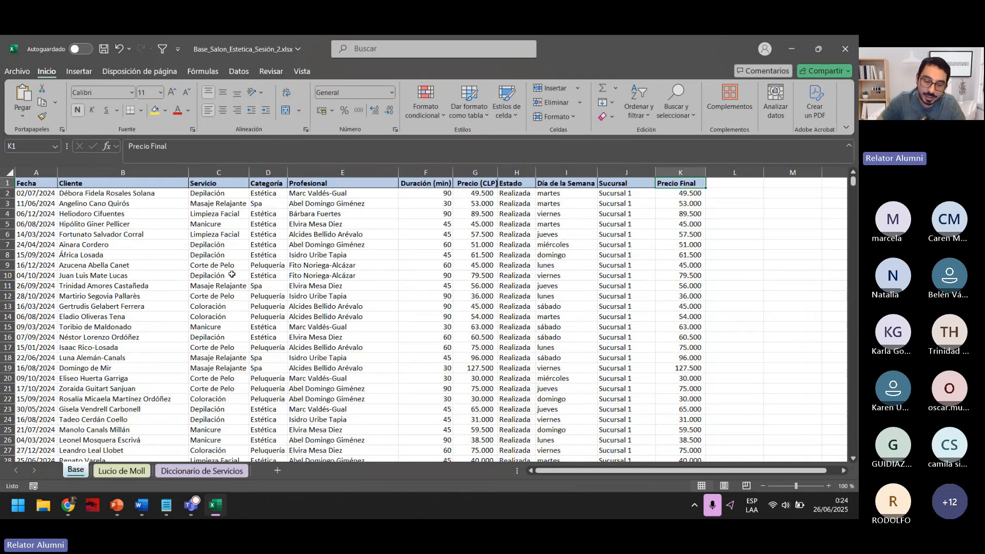
{"action": "left_click", "coordinate": [54, 182]}
{"action": "key", "text": "ctrl+shift"}
{"action": "key", "text": "ctrl+shift+Right"}
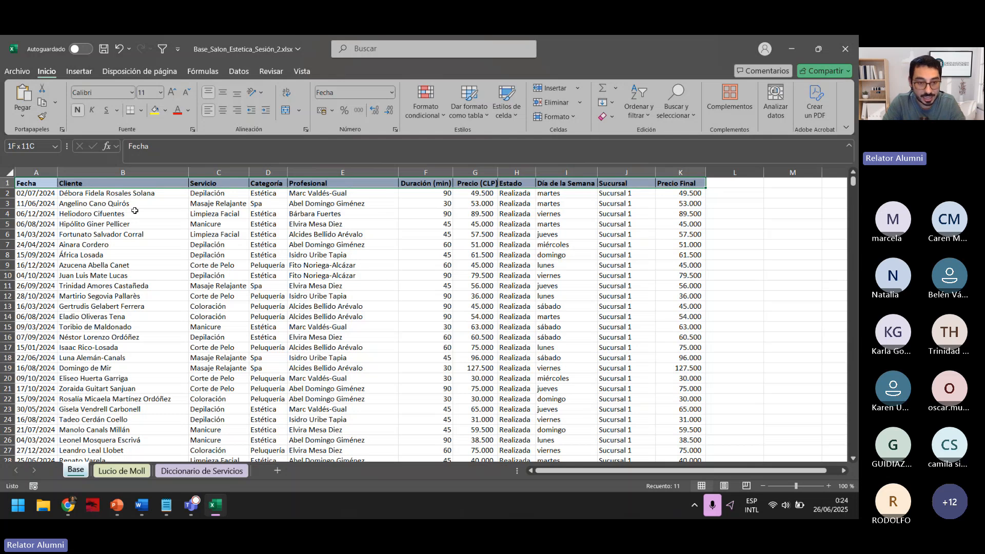
Step: Extend the selection to the whole table A1:K6051 and show the Insertar ribbon
{"action": "key", "text": "alt+shift"}
{"action": "key", "text": "ctrl+shift+Down"}
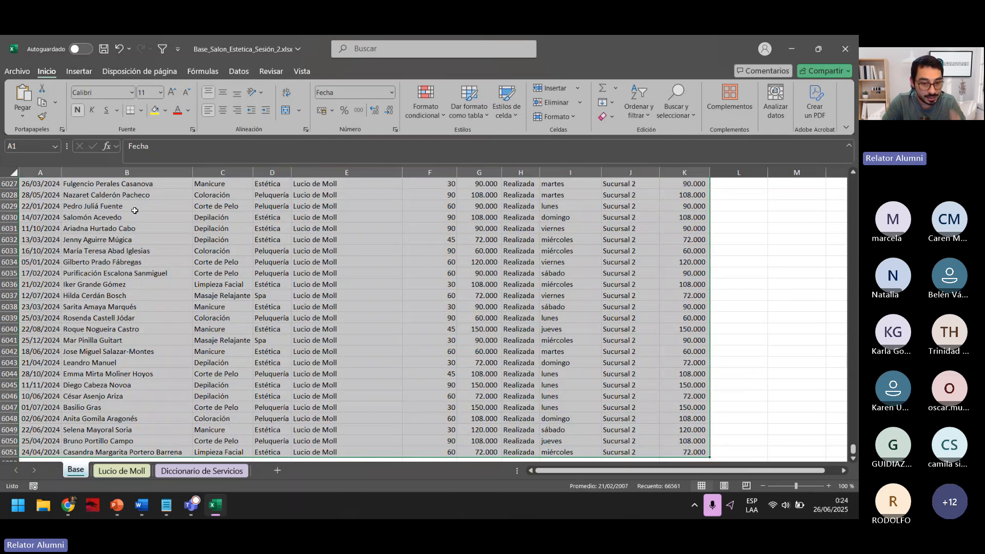
{"action": "left_click", "coordinate": [88, 73]}
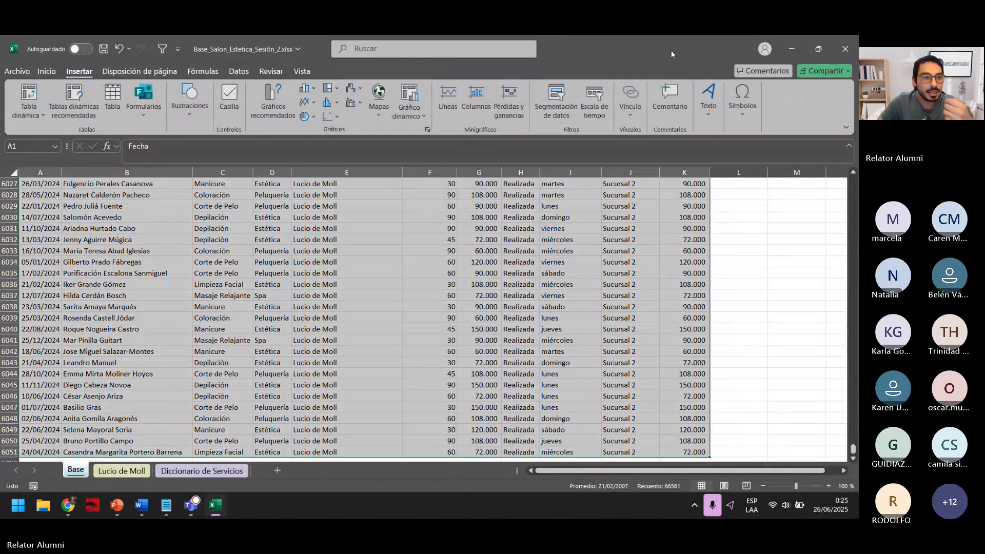
{"action": "left_click", "coordinate": [671, 50]}
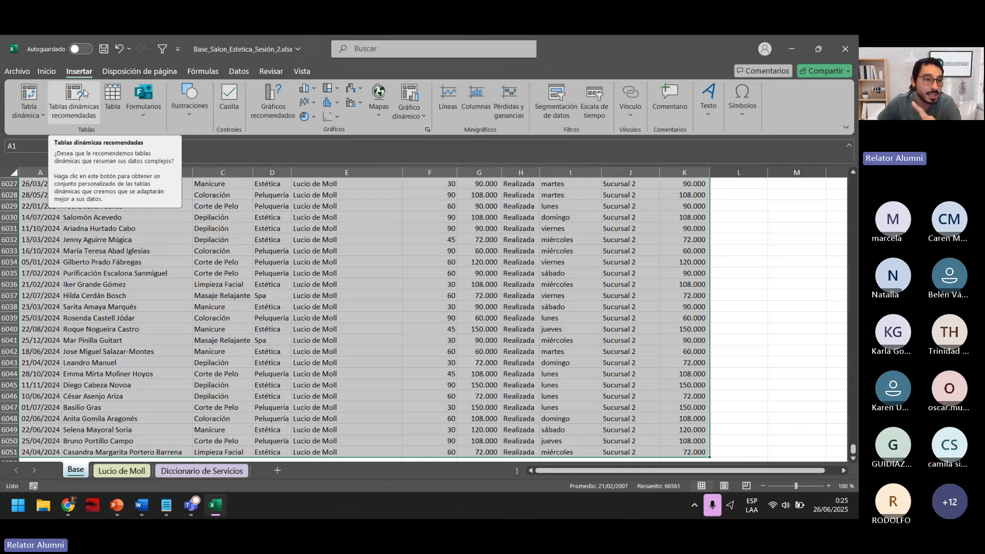
{"action": "left_click", "coordinate": [66, 96]}
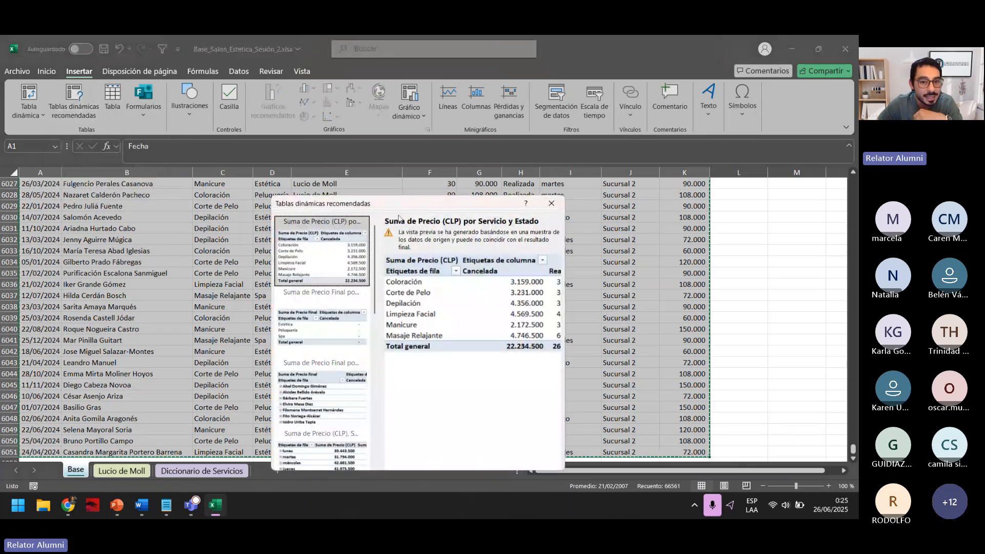
{"action": "left_click_drag", "start_coordinate": [406, 209], "coordinate": [456, 115]}
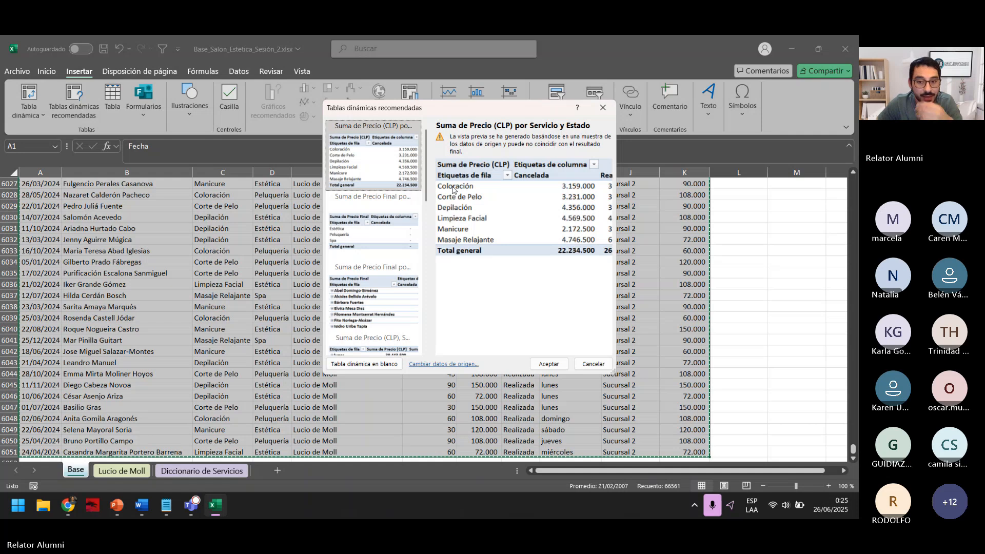
{"action": "left_click", "coordinate": [397, 213]}
{"action": "left_click", "coordinate": [373, 293]}
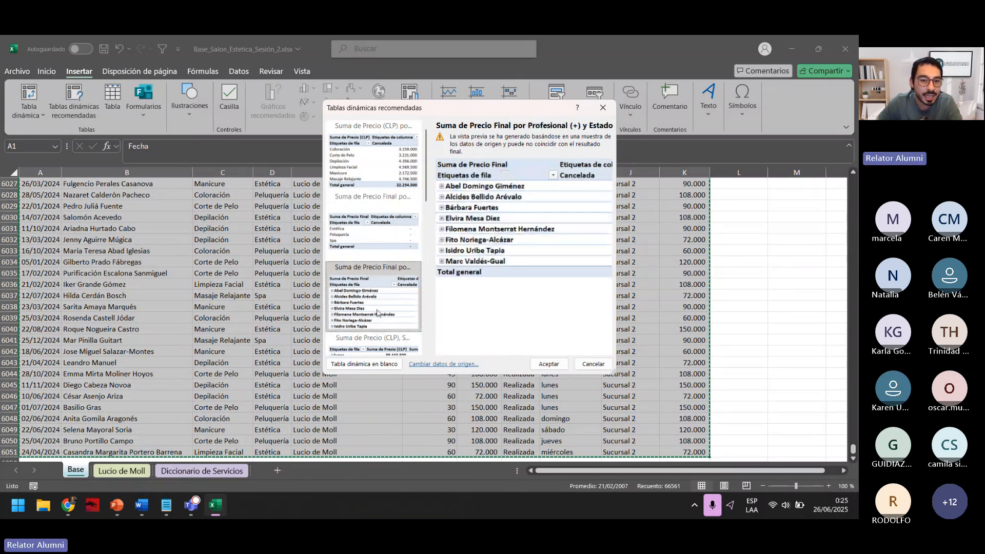
{"action": "scroll", "coordinate": [376, 296], "scroll_direction": "down", "scroll_amount": 3}
{"action": "left_click", "coordinate": [376, 292]}
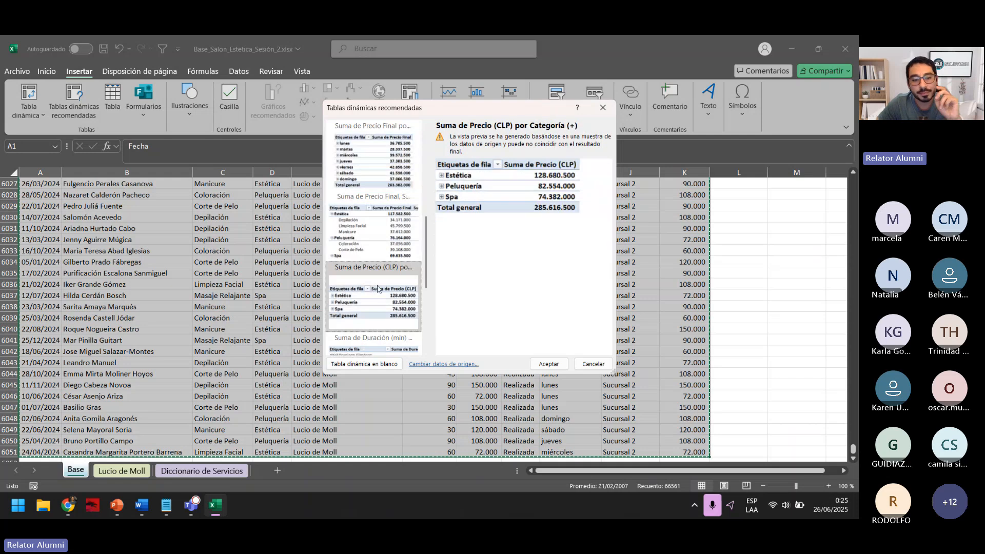
{"action": "scroll", "coordinate": [379, 292], "scroll_direction": "down", "scroll_amount": 3}
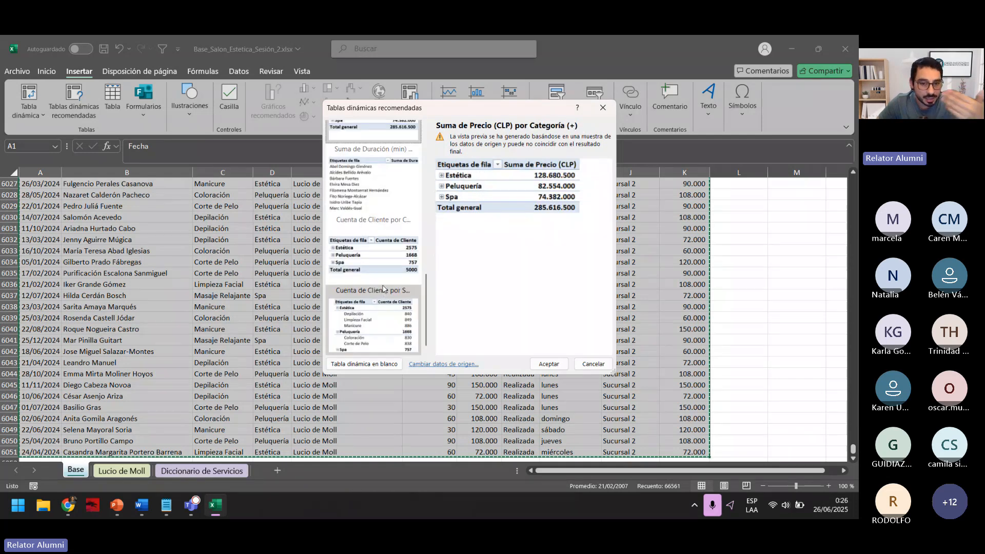
{"action": "scroll", "coordinate": [383, 292], "scroll_direction": "down", "scroll_amount": 3}
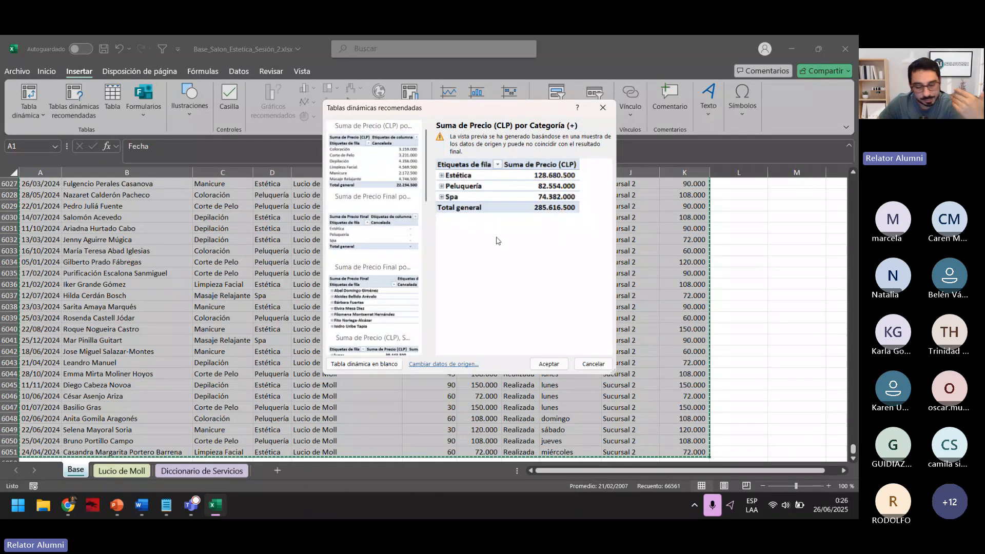
{"action": "left_click", "coordinate": [603, 107]}
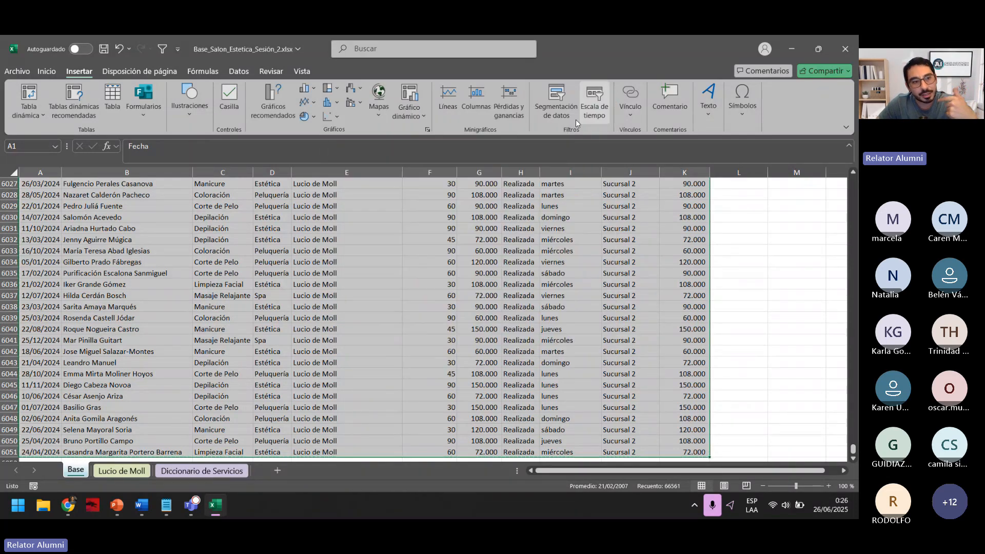
Step: Select A1:K6051 and insert an empty pivot table on a new worksheet, Hoja1
{"action": "left_click", "coordinate": [28, 95]}
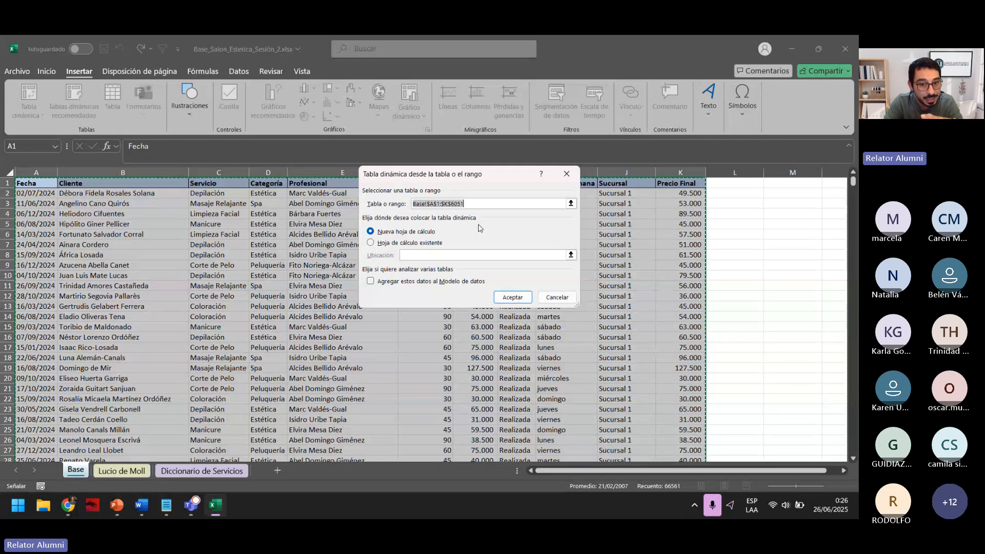
{"action": "left_click", "coordinate": [557, 297]}
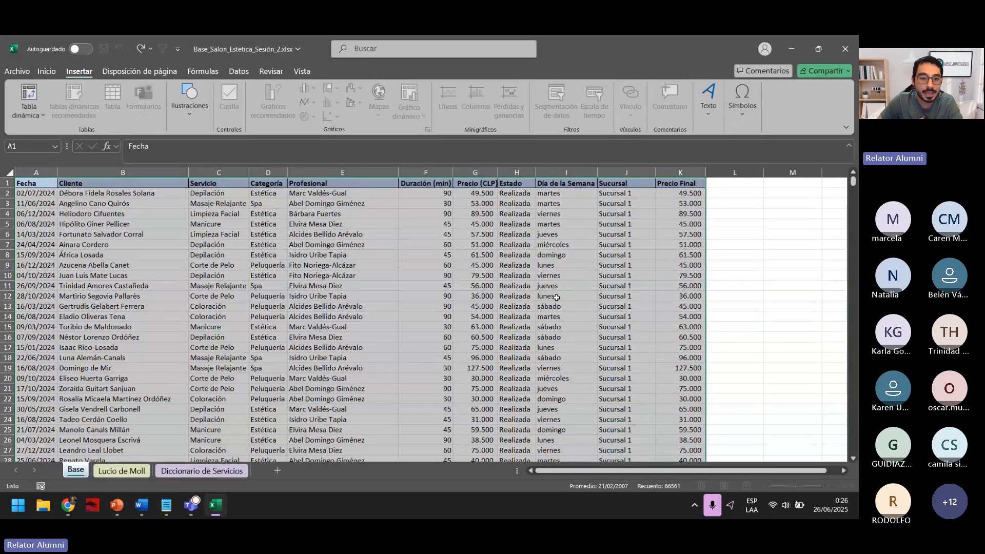
{"action": "left_click", "coordinate": [272, 301]}
{"action": "left_click", "coordinate": [39, 180]}
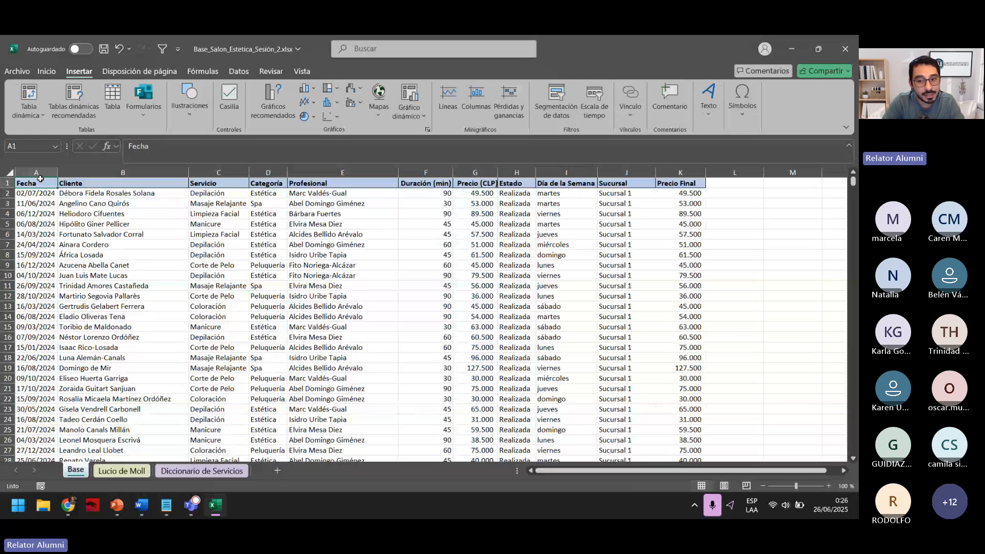
{"action": "key", "text": "ctrl+shift+End"}
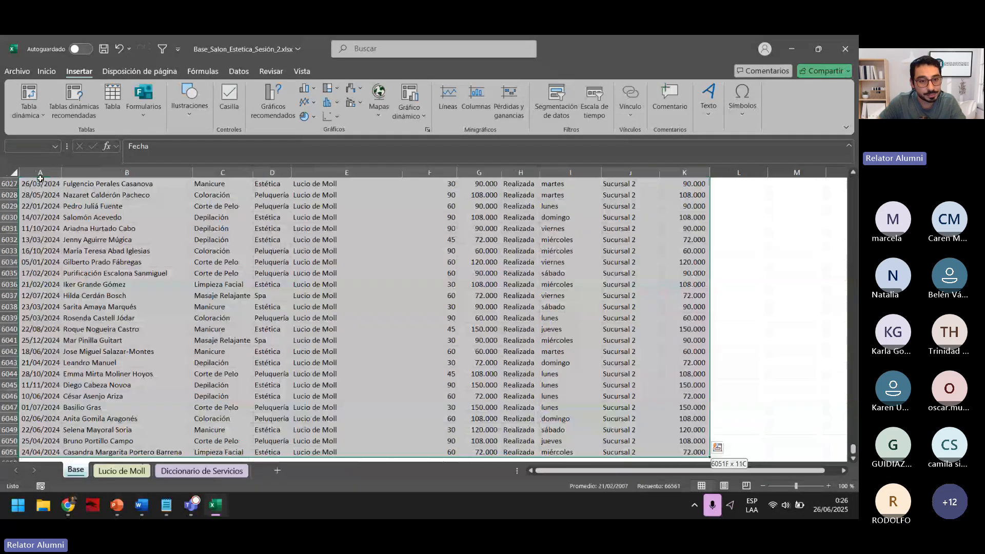
{"action": "left_click", "coordinate": [30, 95]}
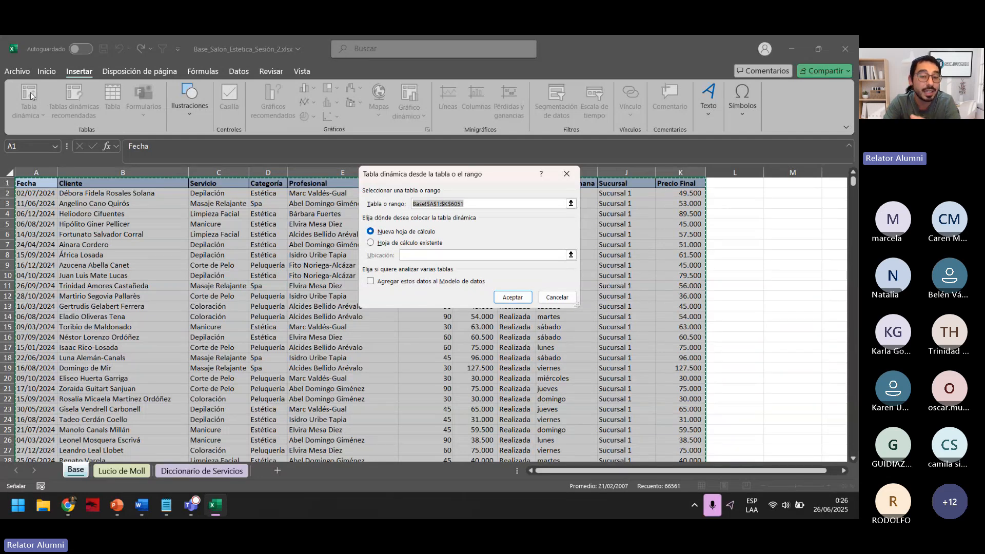
{"action": "left_click", "coordinate": [512, 298]}
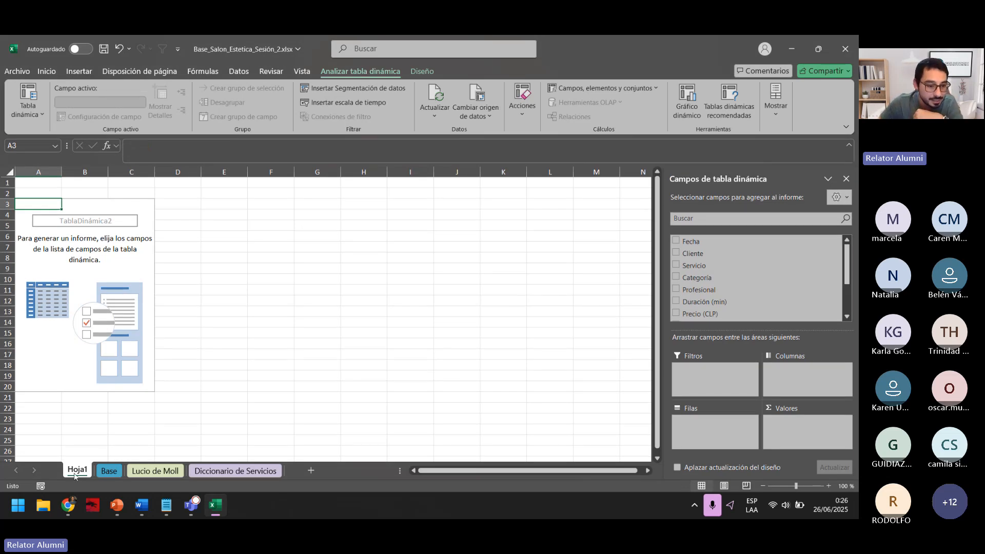
Step: Move the pivot sheet after Diccionario de Servicios and rename it 'Tablas Dinámicas' using US-International typing
{"action": "left_click_drag", "start_coordinate": [75, 475], "coordinate": [286, 479]}
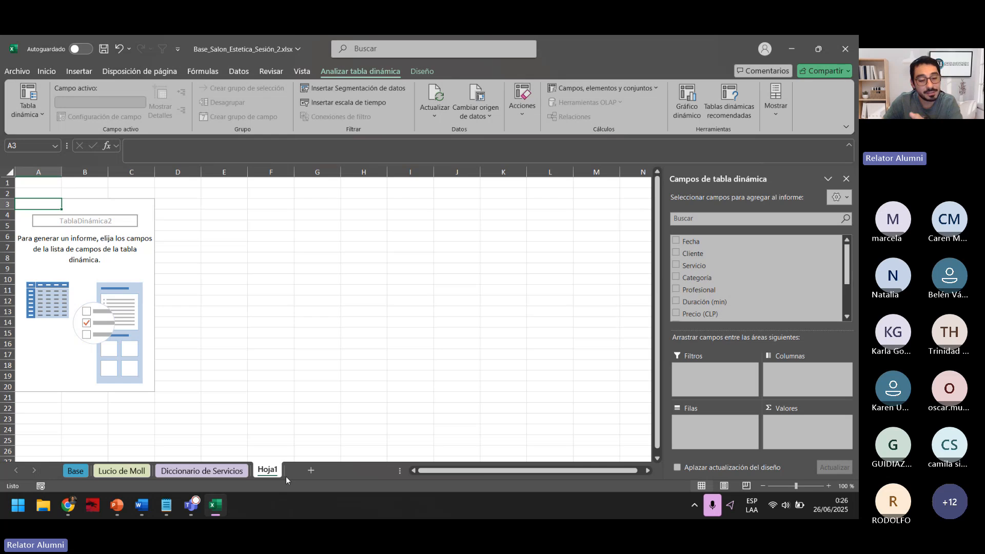
{"action": "double_click", "coordinate": [272, 471]}
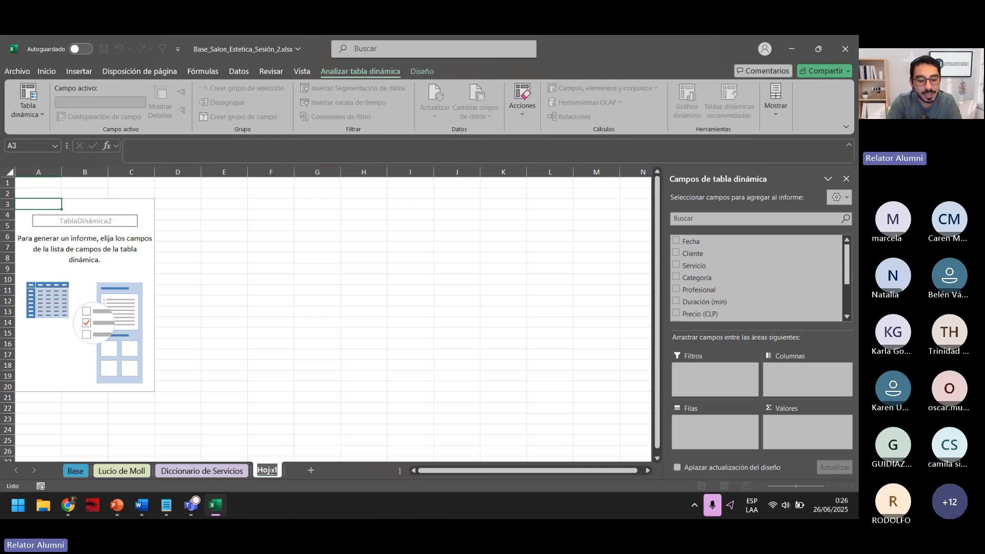
{"action": "type", "text": "Tablas"}
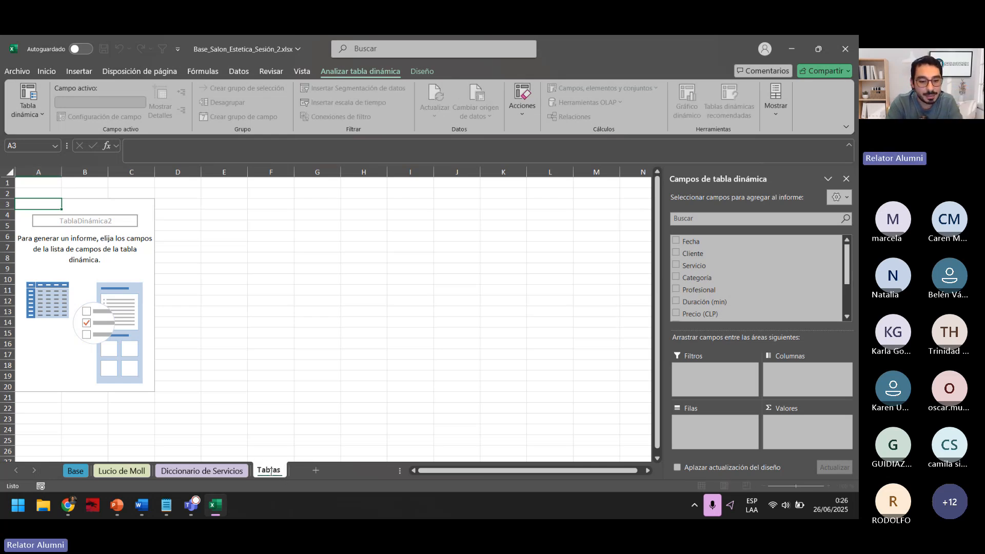
{"action": "type", "text": " Din"}
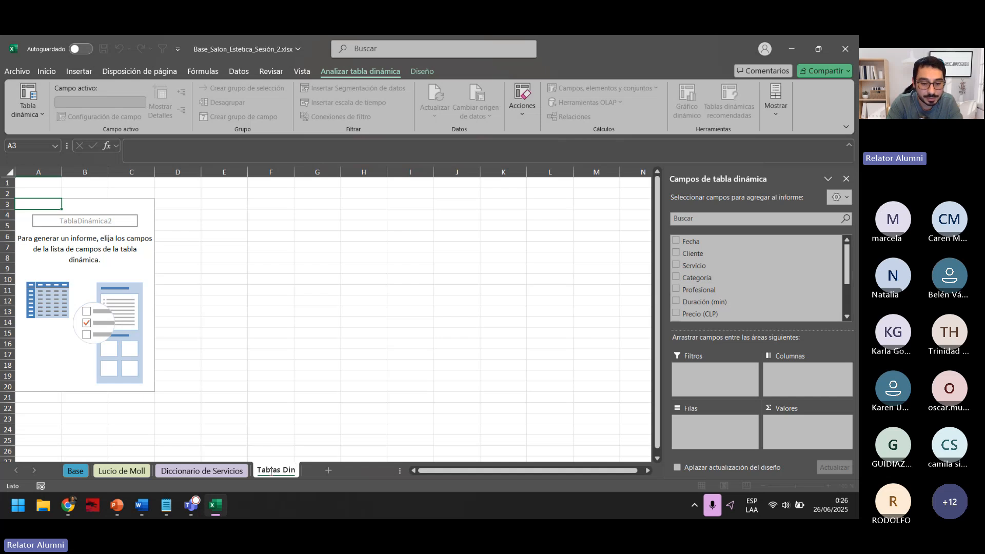
{"action": "left_click", "coordinate": [752, 513]}
{"action": "left_click", "coordinate": [90, 396]}
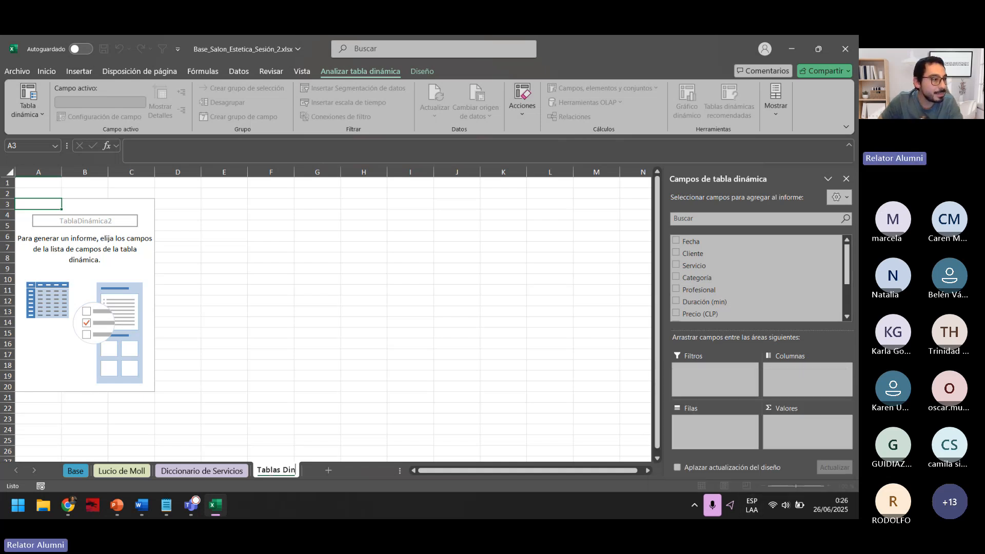
{"action": "key", "text": "alt+Tab"}
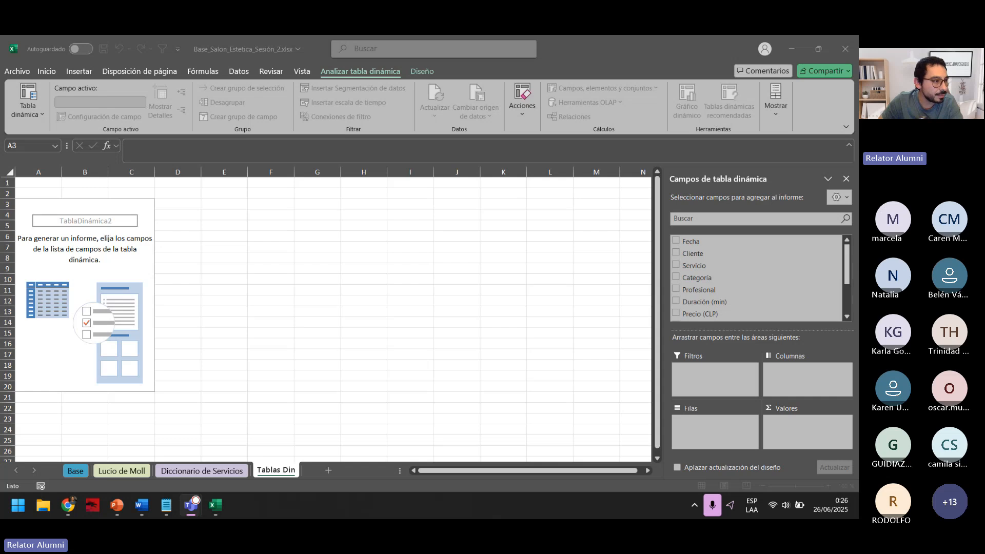
{"action": "left_click", "coordinate": [294, 469]}
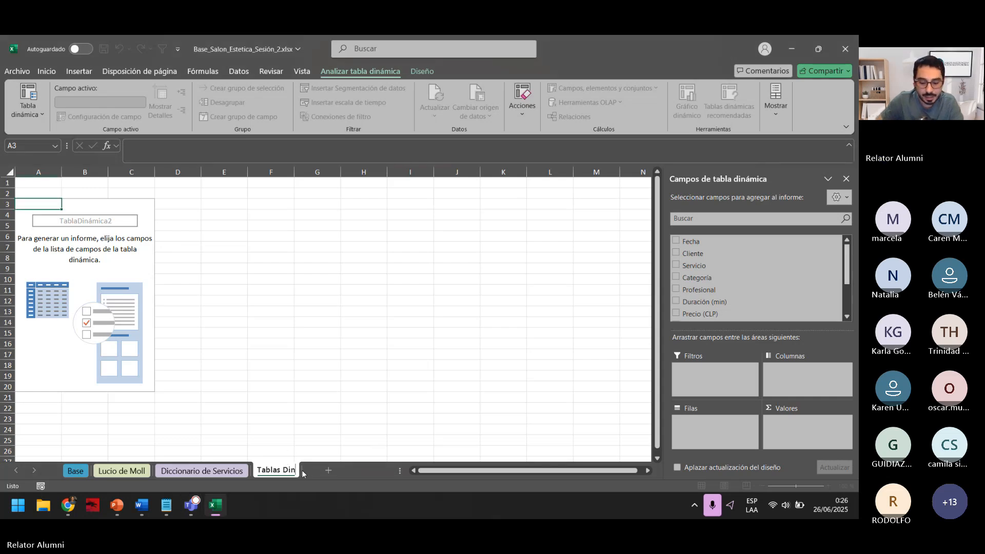
{"action": "left_click", "coordinate": [752, 505]}
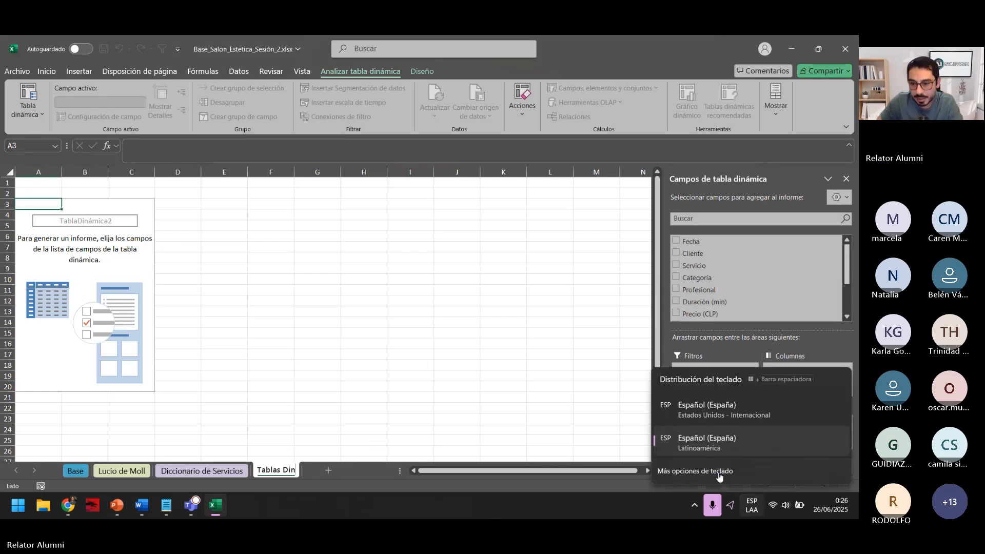
{"action": "left_click", "coordinate": [738, 409]}
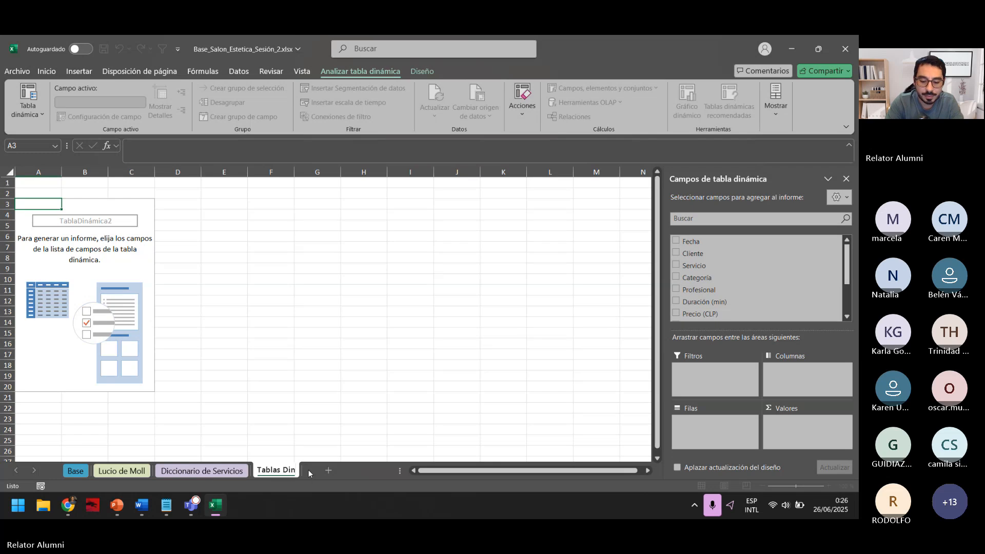
{"action": "type", "text": "ámicas"}
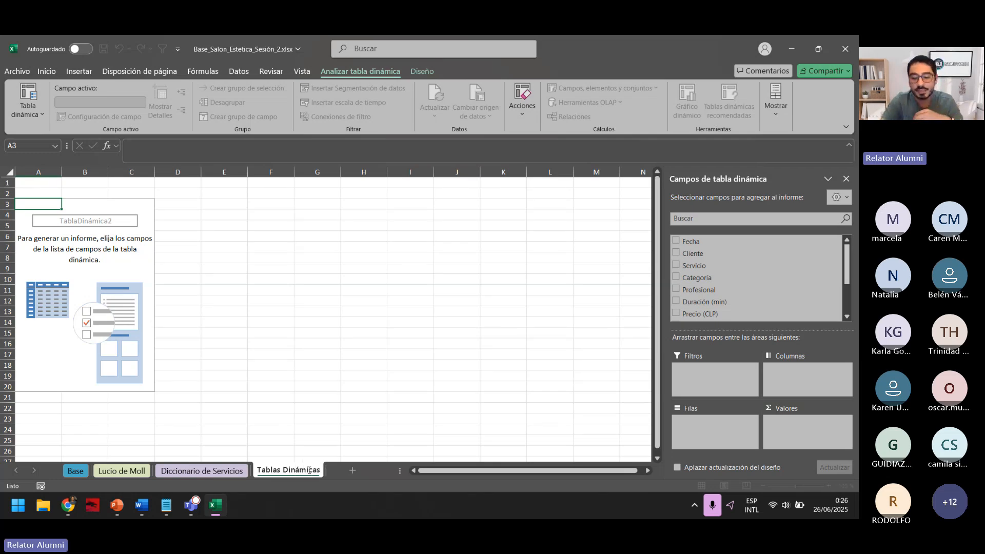
{"action": "key", "text": "Return"}
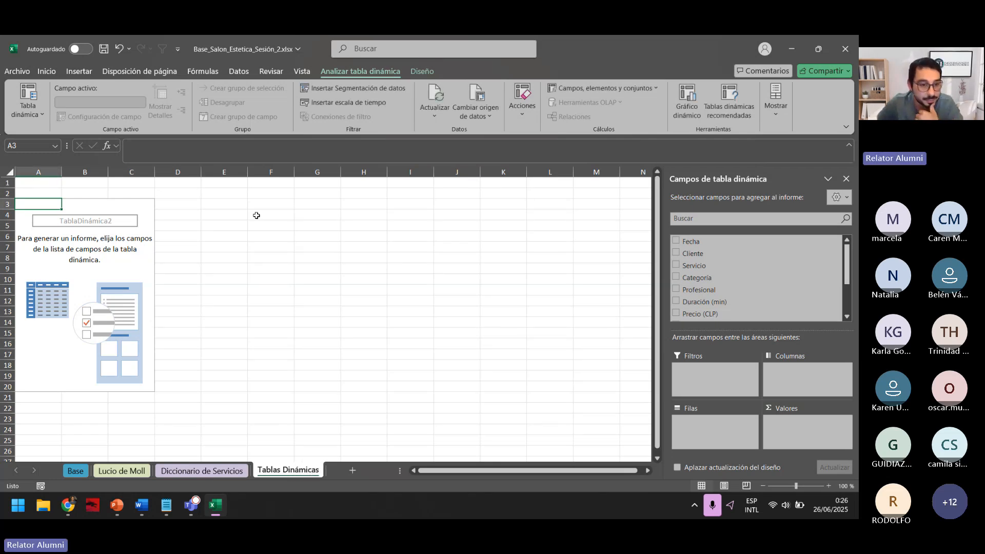
{"action": "left_click", "coordinate": [94, 238]}
{"action": "left_click", "coordinate": [70, 216]}
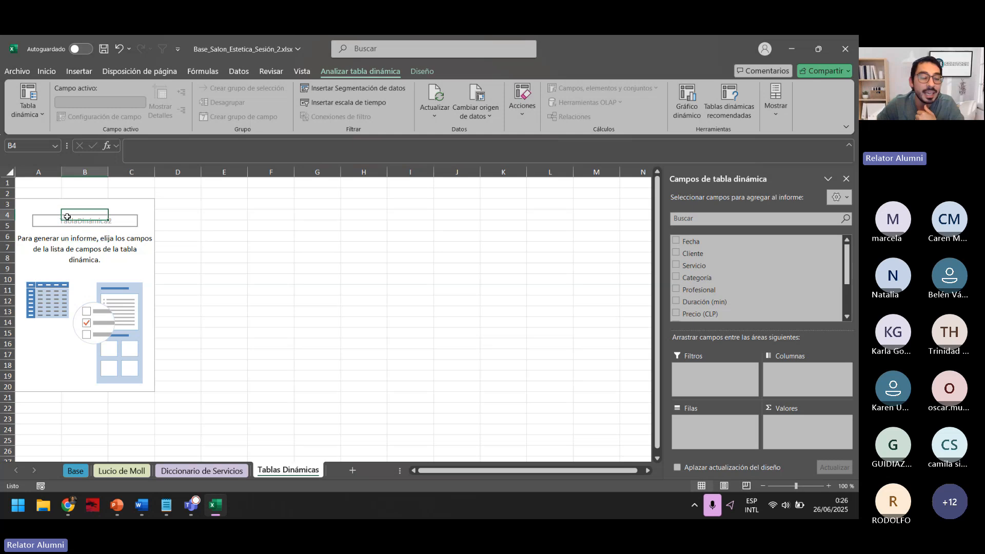
{"action": "left_click", "coordinate": [270, 270]}
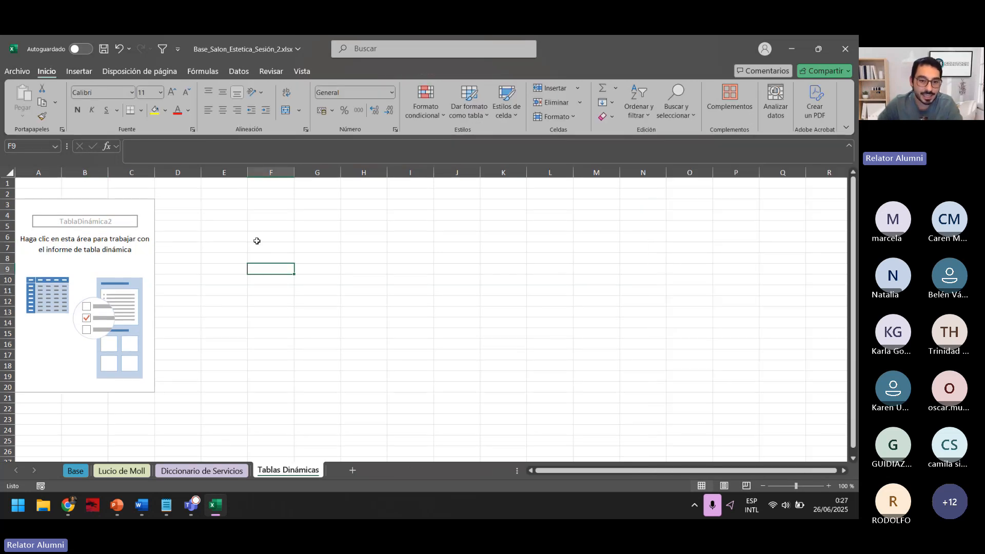
{"action": "left_click", "coordinate": [554, 244]}
{"action": "left_click_drag", "start_coordinate": [382, 222], "coordinate": [464, 277]}
{"action": "left_click", "coordinate": [542, 292]}
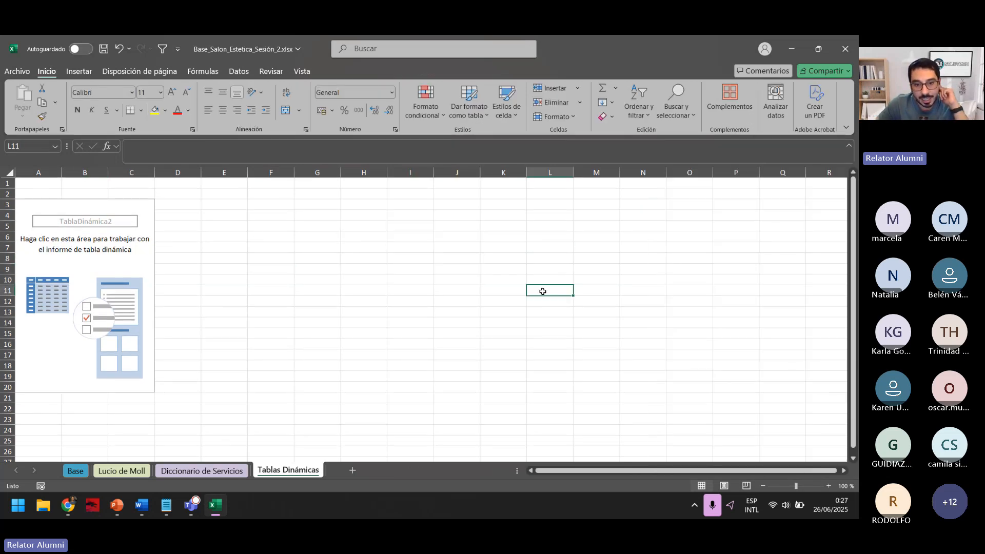
{"action": "left_click", "coordinate": [445, 249]}
{"action": "left_click", "coordinate": [551, 288]}
{"action": "left_click", "coordinate": [329, 313]}
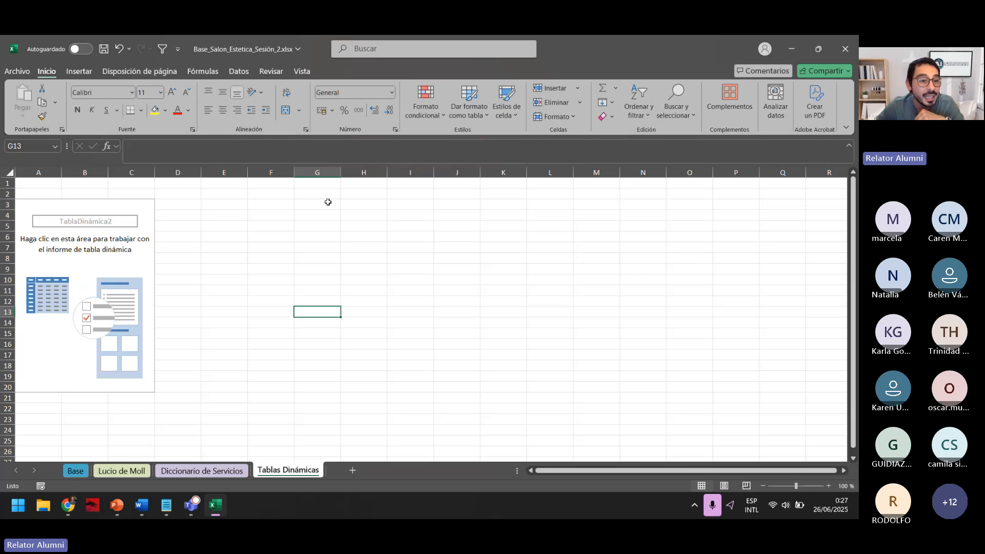
{"action": "left_click", "coordinate": [136, 234]}
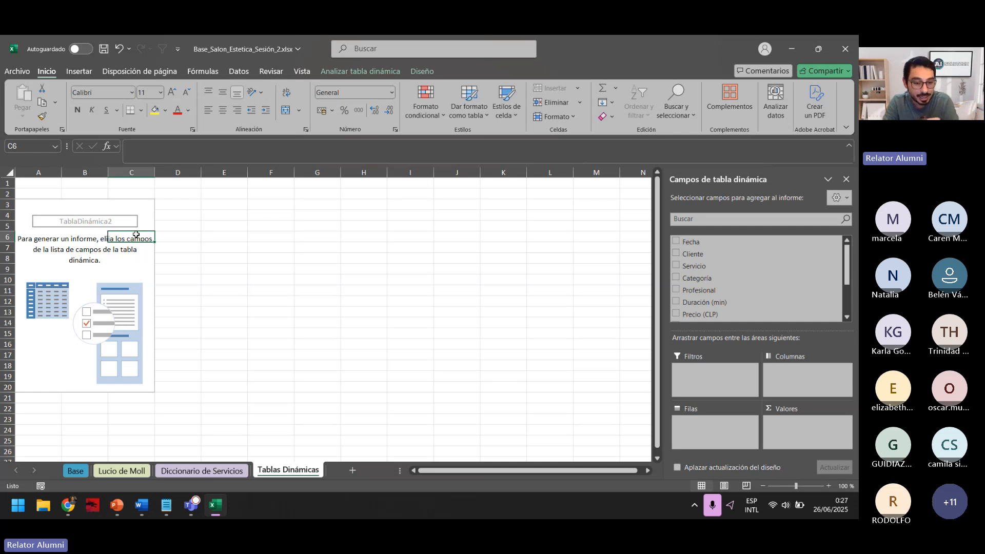
{"action": "left_click", "coordinate": [85, 473]}
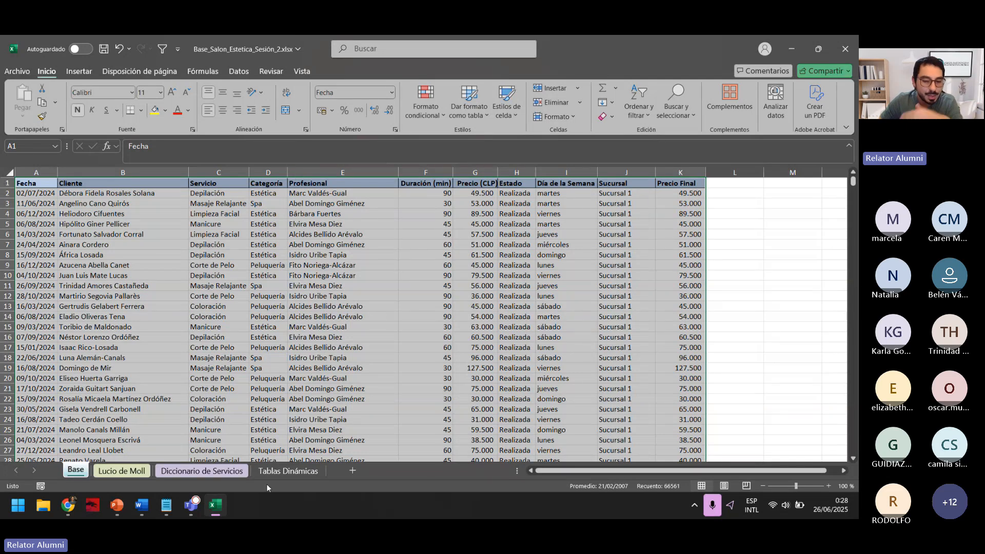
{"action": "left_click", "coordinate": [288, 470]}
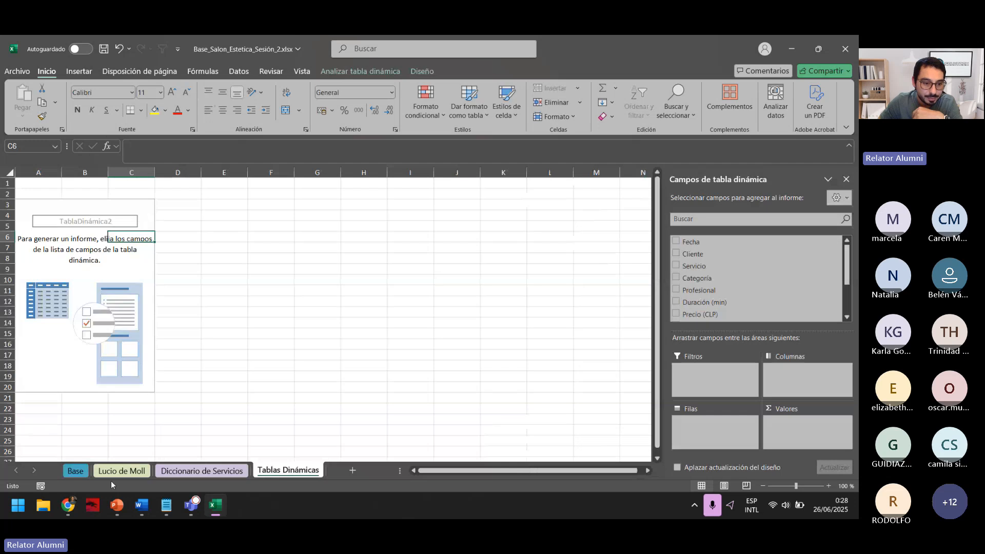
{"action": "left_click", "coordinate": [75, 471]}
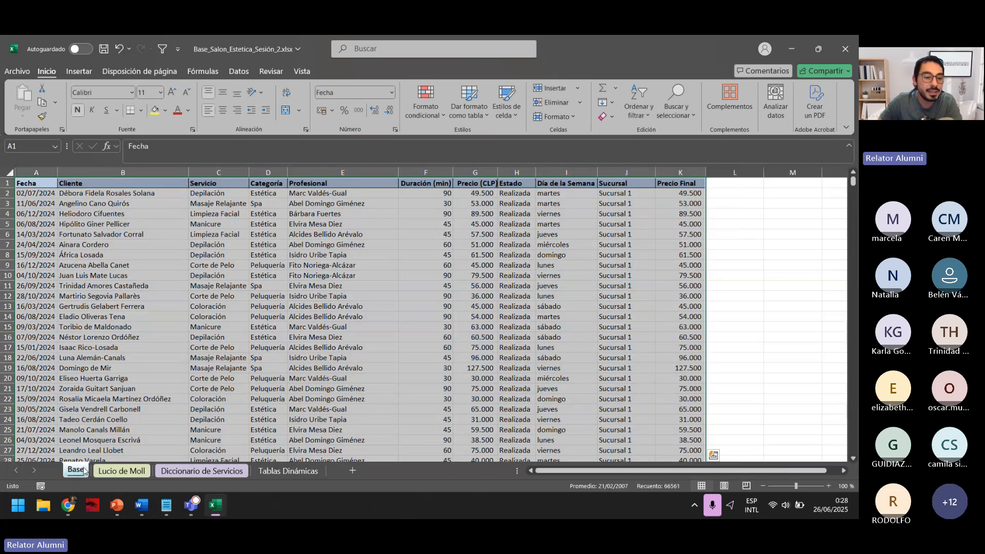
{"action": "left_click", "coordinate": [287, 471]}
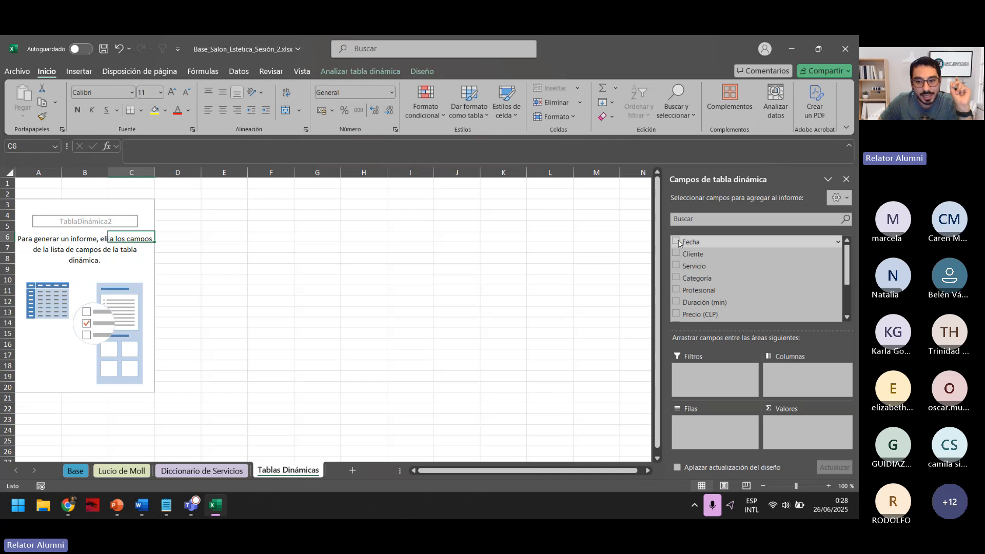
{"action": "left_click_drag", "start_coordinate": [689, 246], "coordinate": [808, 388]}
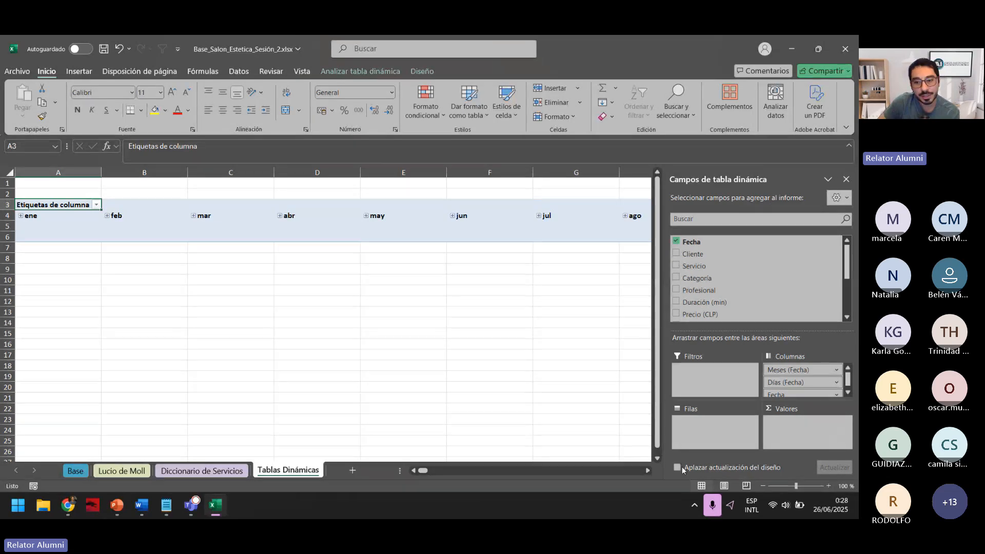
{"action": "left_click", "coordinate": [676, 241]}
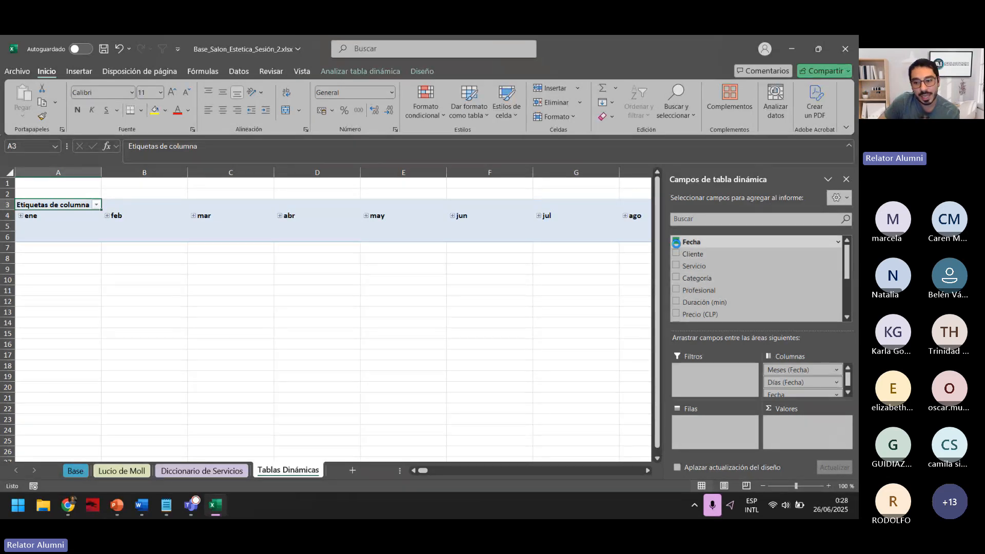
{"action": "left_click", "coordinate": [794, 382]}
{"action": "left_click", "coordinate": [776, 356]}
{"action": "left_click", "coordinate": [794, 369]}
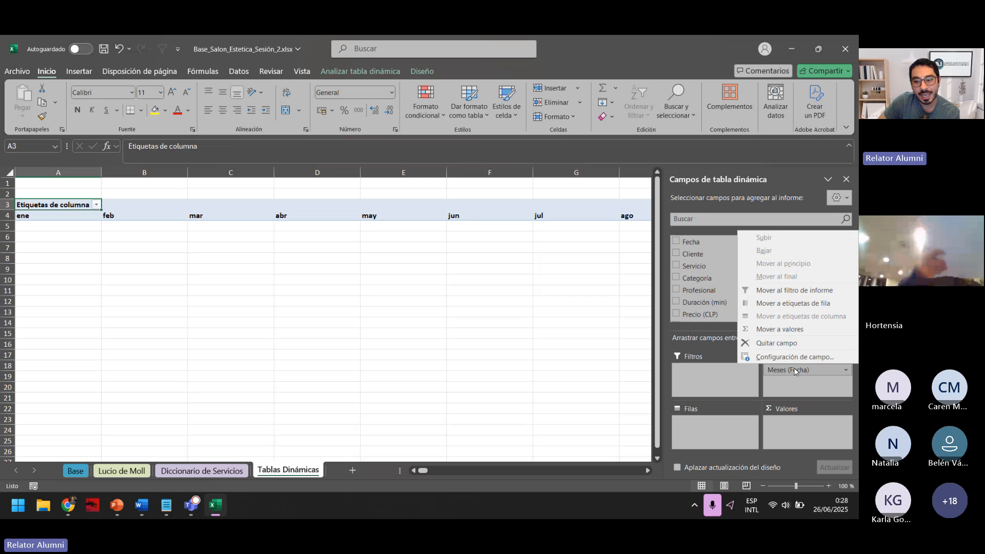
{"action": "left_click", "coordinate": [776, 343]}
{"action": "left_click_drag", "start_coordinate": [699, 410], "coordinate": [703, 426]}
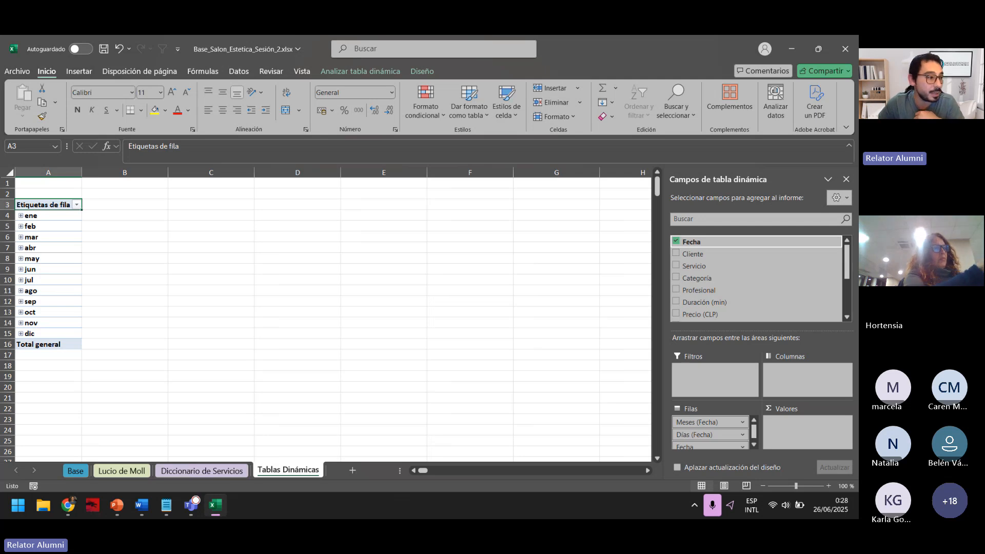
{"action": "key", "text": "alt+Tab"}
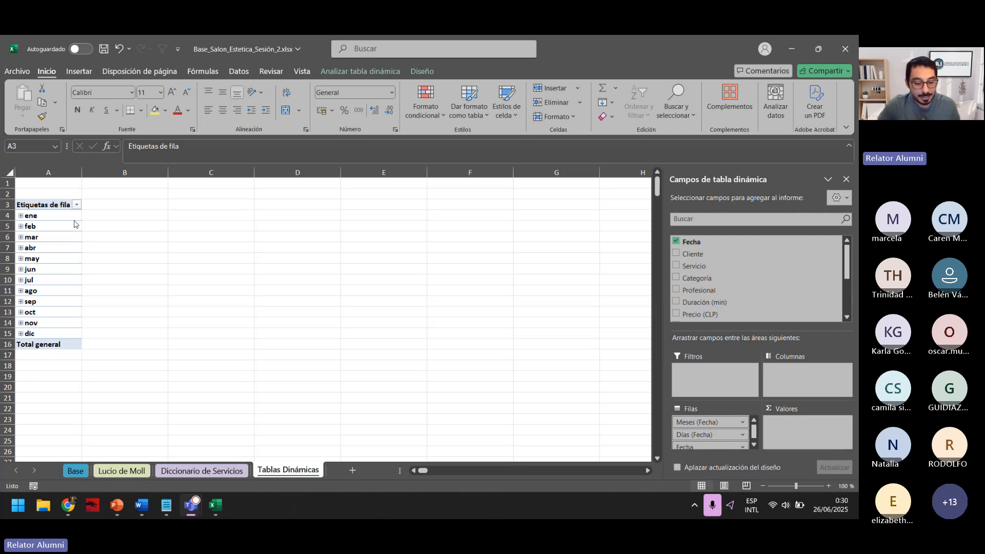
{"action": "left_click", "coordinate": [676, 241]}
{"action": "left_click", "coordinate": [707, 422]}
{"action": "left_click", "coordinate": [712, 395]}
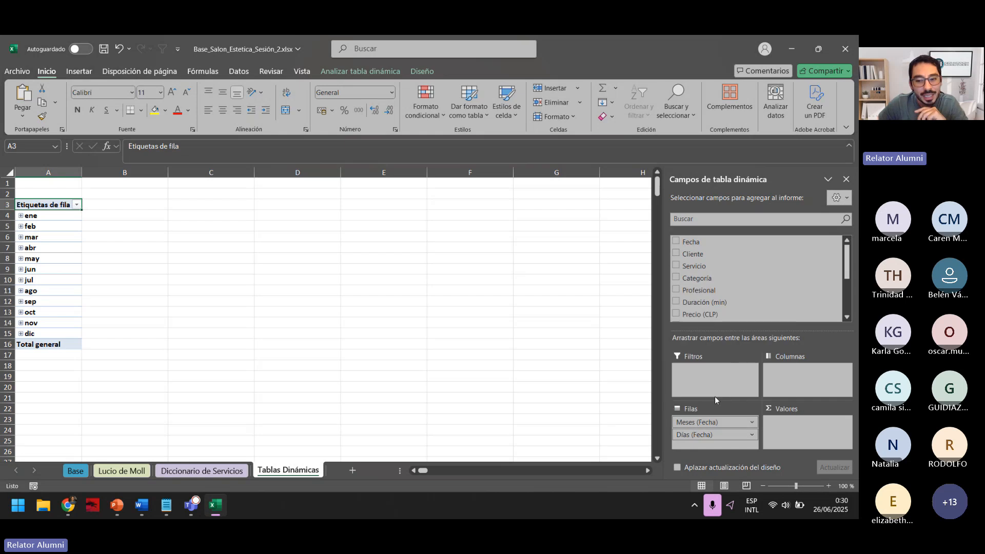
{"action": "left_click", "coordinate": [707, 422]}
{"action": "left_click", "coordinate": [711, 396]}
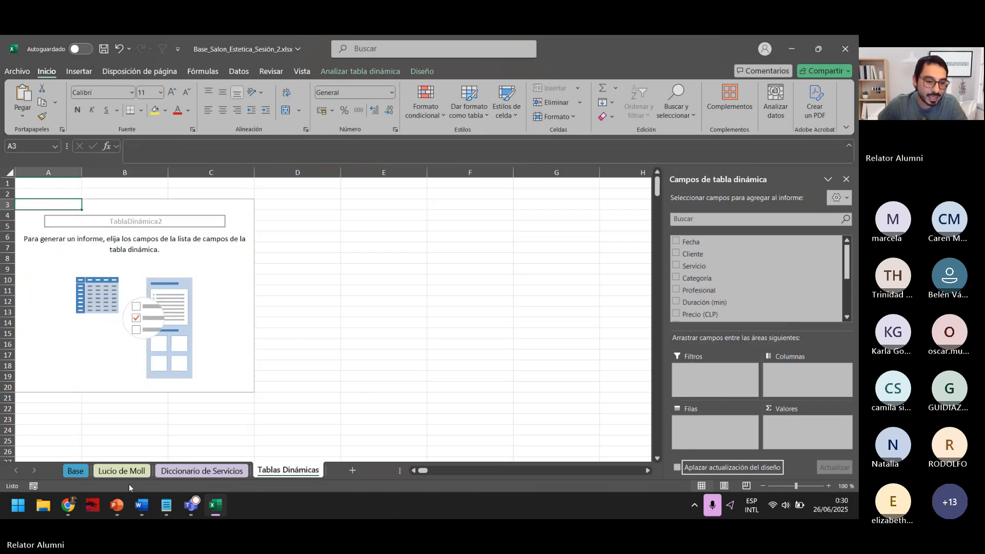
{"action": "mouse_move", "coordinate": [72, 512]}
{"action": "left_click", "coordinate": [84, 440]}
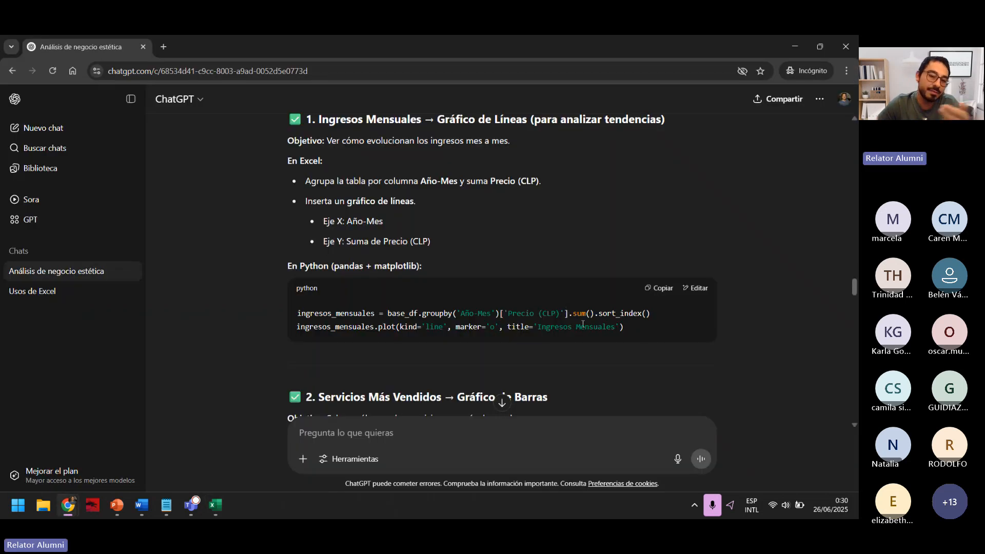
{"action": "scroll", "coordinate": [582, 324], "scroll_direction": "up", "scroll_amount": 5}
{"action": "scroll", "coordinate": [581, 327], "scroll_direction": "down", "scroll_amount": 3}
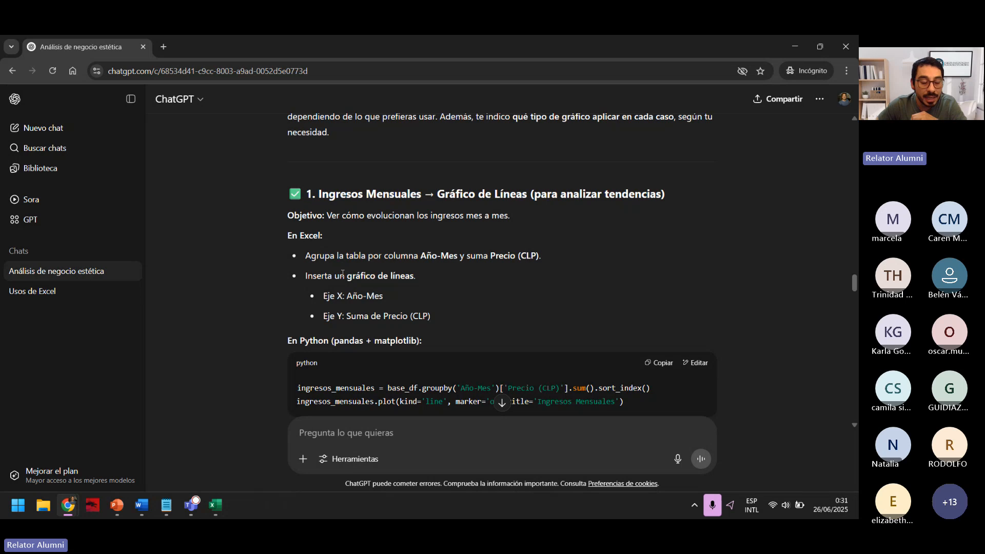
{"action": "left_click_drag", "start_coordinate": [307, 257], "coordinate": [441, 254]}
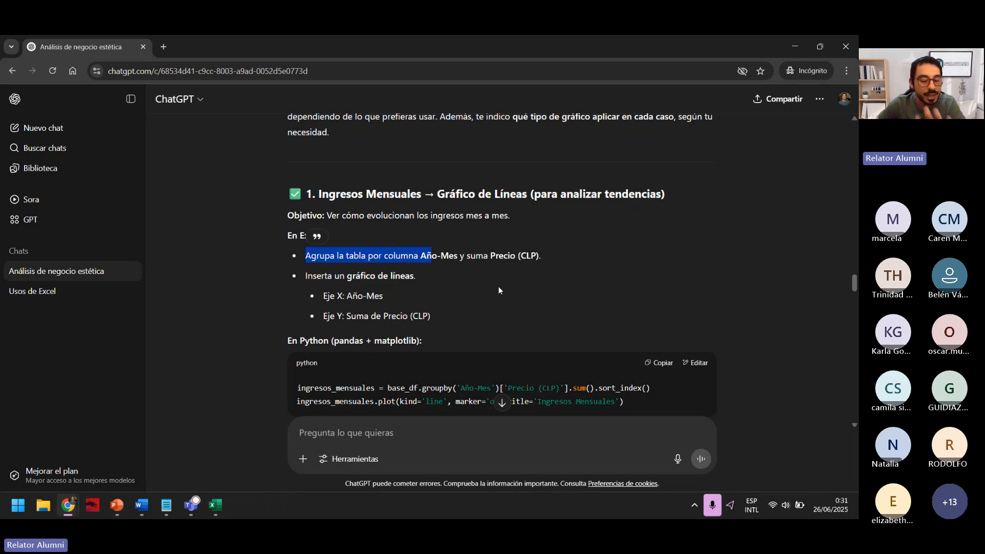
{"action": "left_click", "coordinate": [516, 278]}
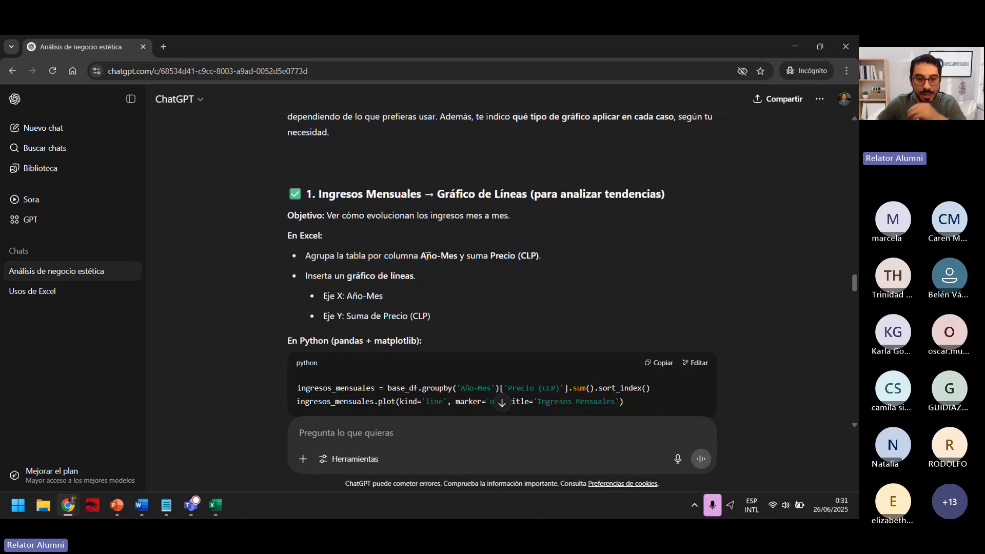
{"action": "left_click_drag", "start_coordinate": [306, 257], "coordinate": [458, 256]}
{"action": "left_click", "coordinate": [460, 260]}
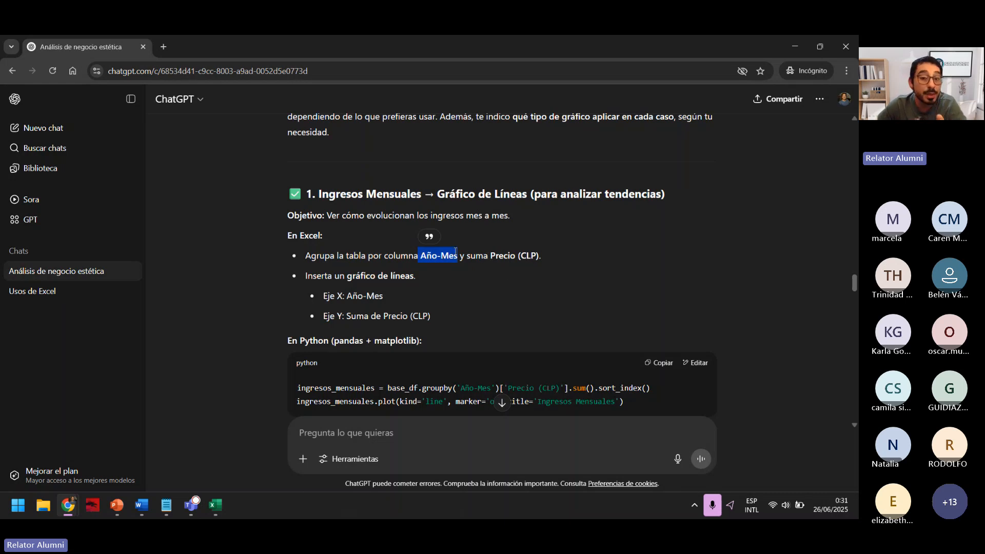
{"action": "left_click_drag", "start_coordinate": [466, 257], "coordinate": [532, 261]}
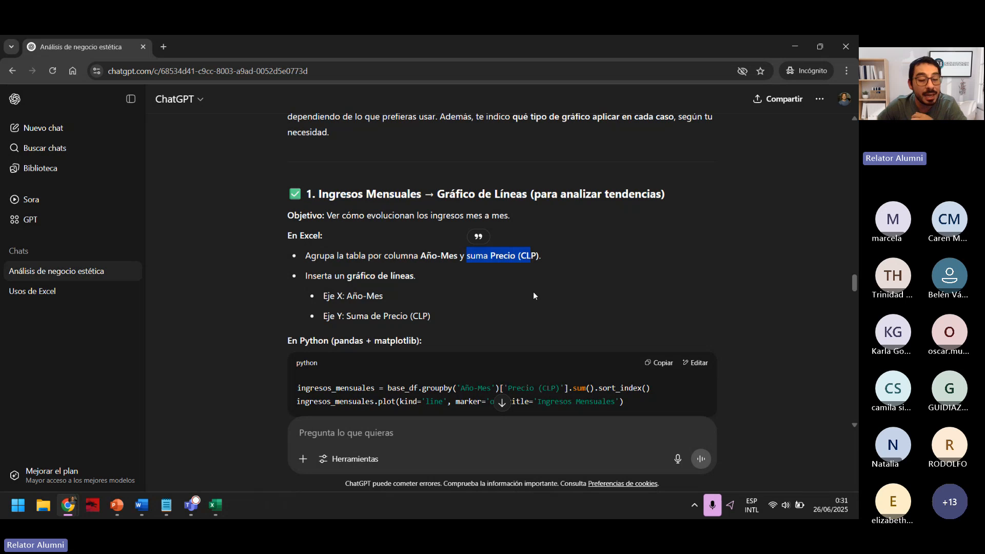
{"action": "left_click", "coordinate": [223, 507]}
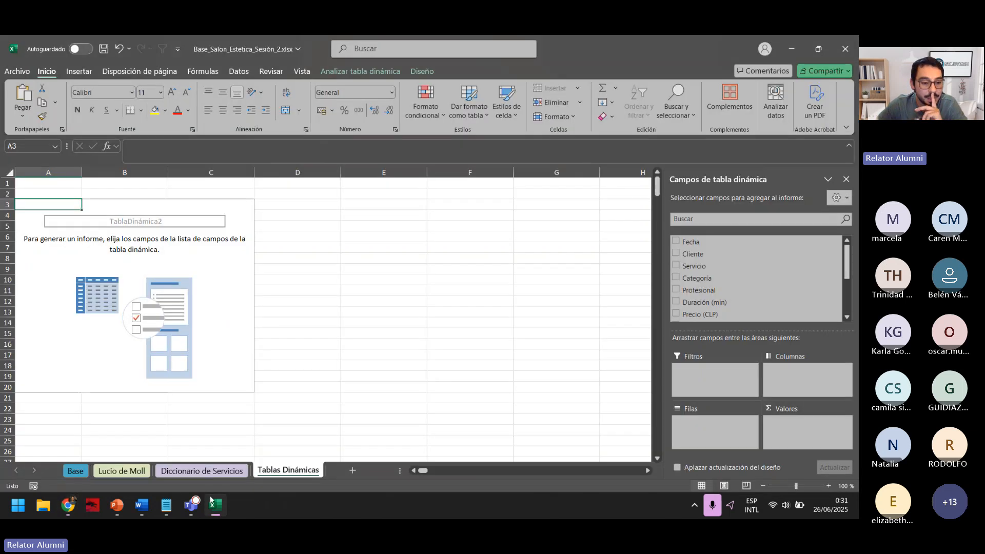
{"action": "left_click", "coordinate": [82, 470]}
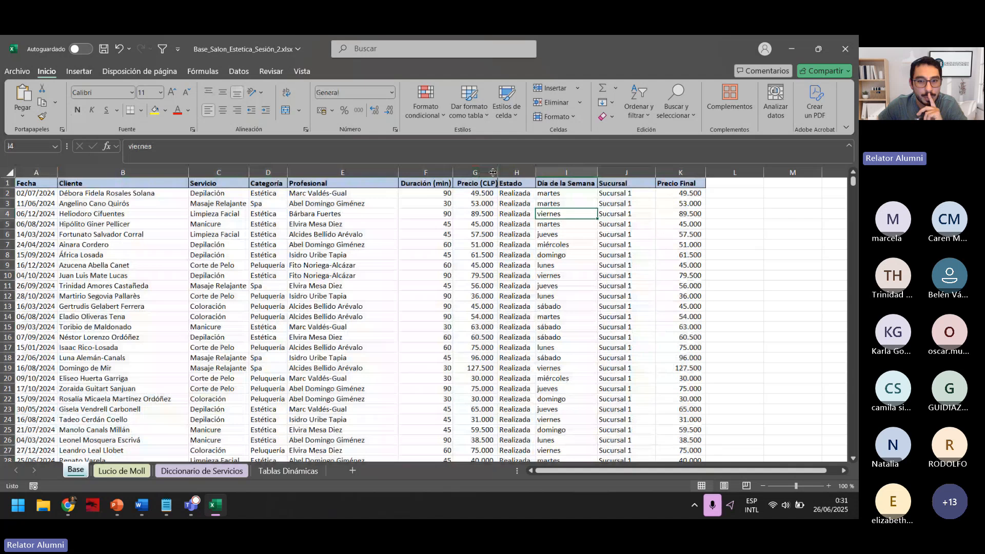
{"action": "double_click", "coordinate": [492, 172]}
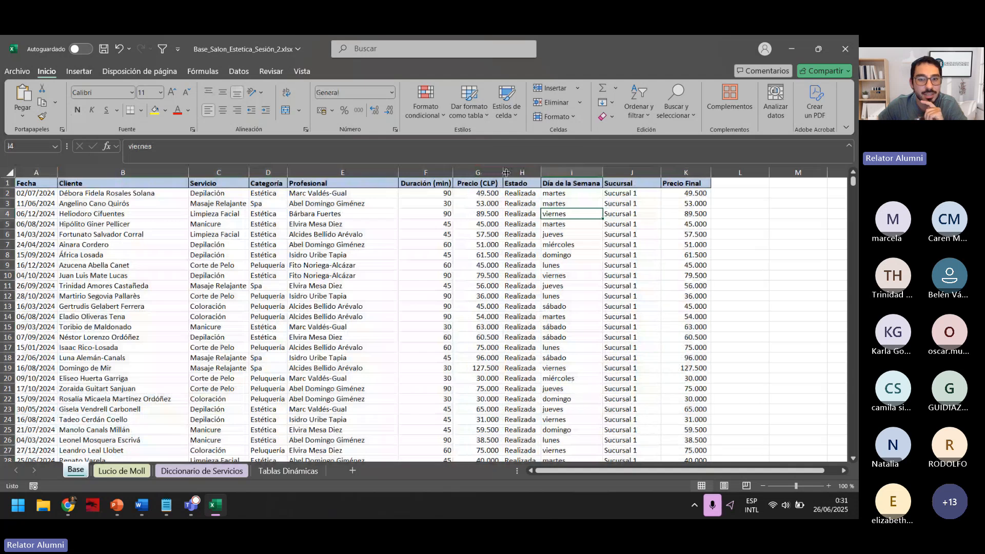
{"action": "left_click", "coordinate": [477, 172]}
{"action": "left_click", "coordinate": [480, 193]}
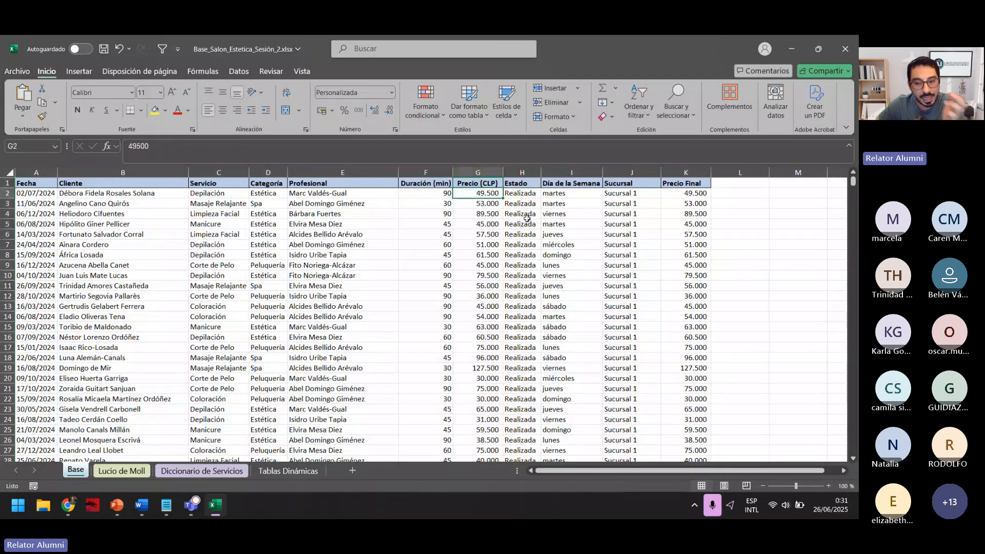
{"action": "left_click", "coordinate": [706, 194]}
{"action": "left_click", "coordinate": [668, 152]}
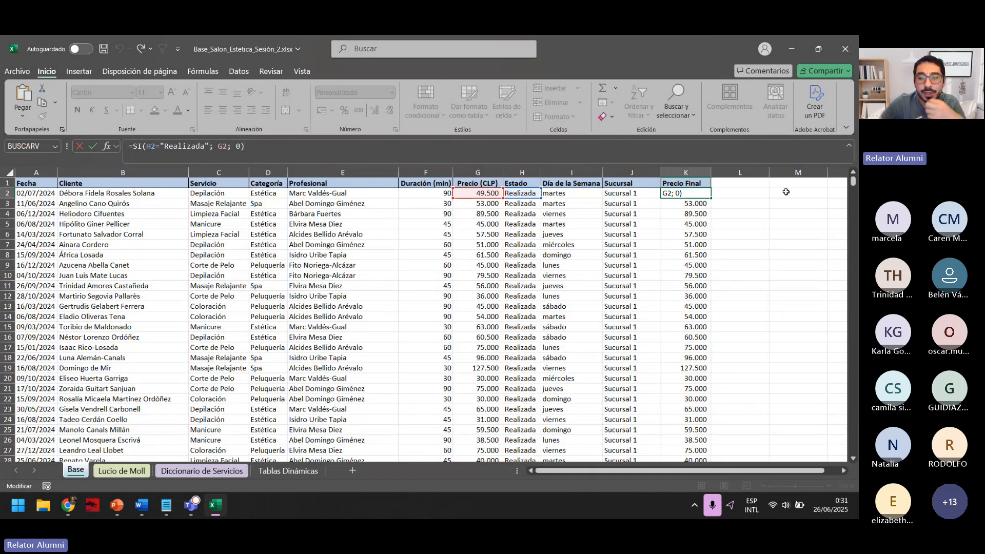
{"action": "left_click", "coordinate": [732, 197]}
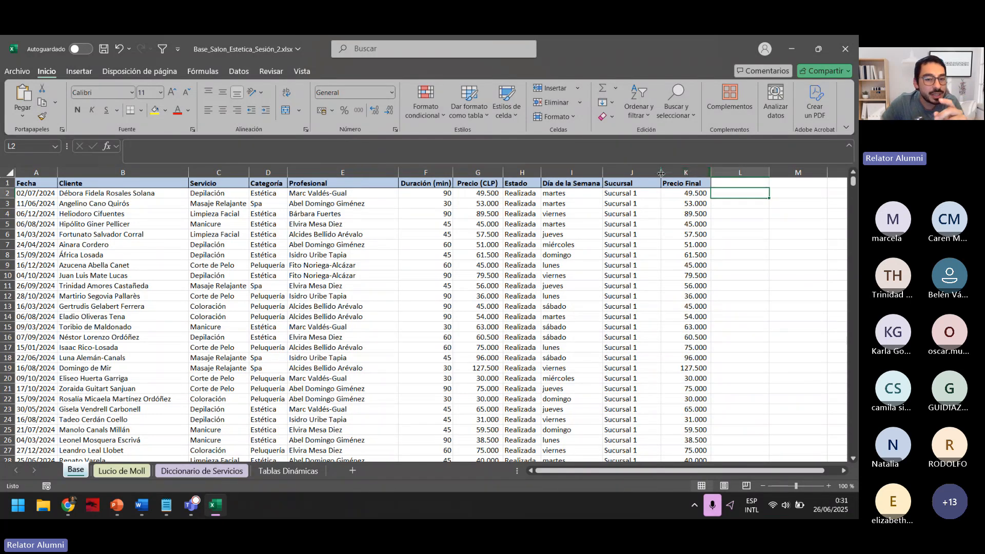
{"action": "left_click", "coordinate": [686, 193]}
{"action": "left_click", "coordinate": [295, 146]}
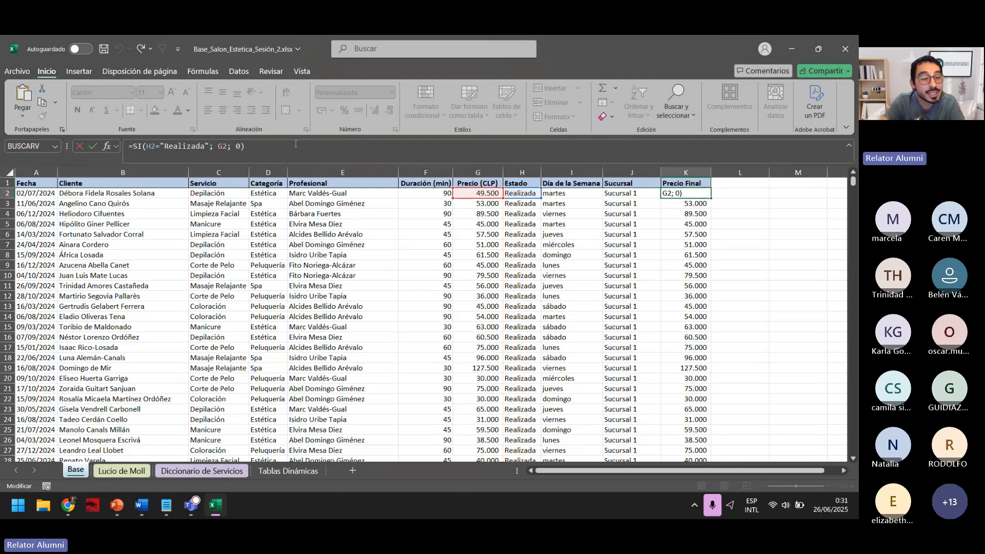
{"action": "left_click", "coordinate": [226, 147]}
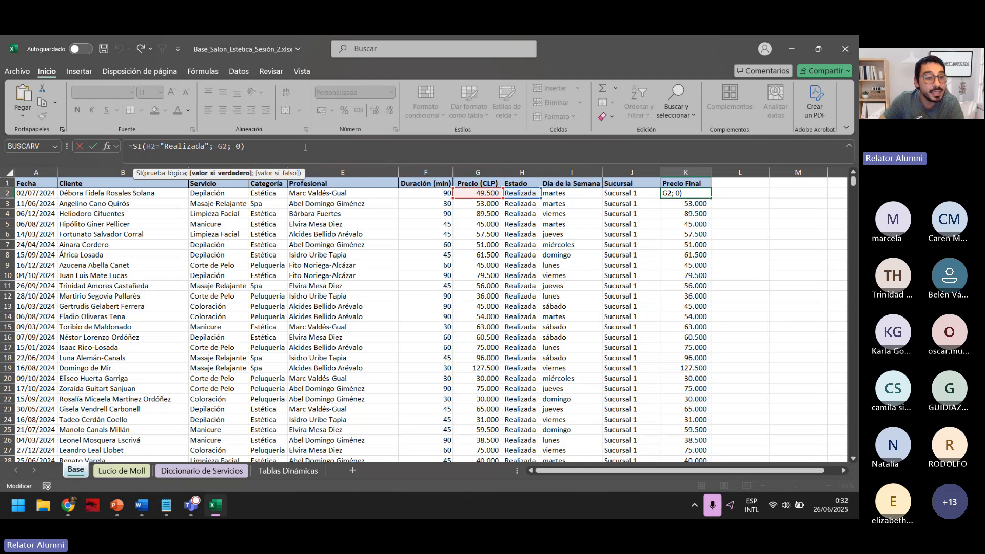
{"action": "left_click_drag", "start_coordinate": [237, 148], "coordinate": [245, 147]}
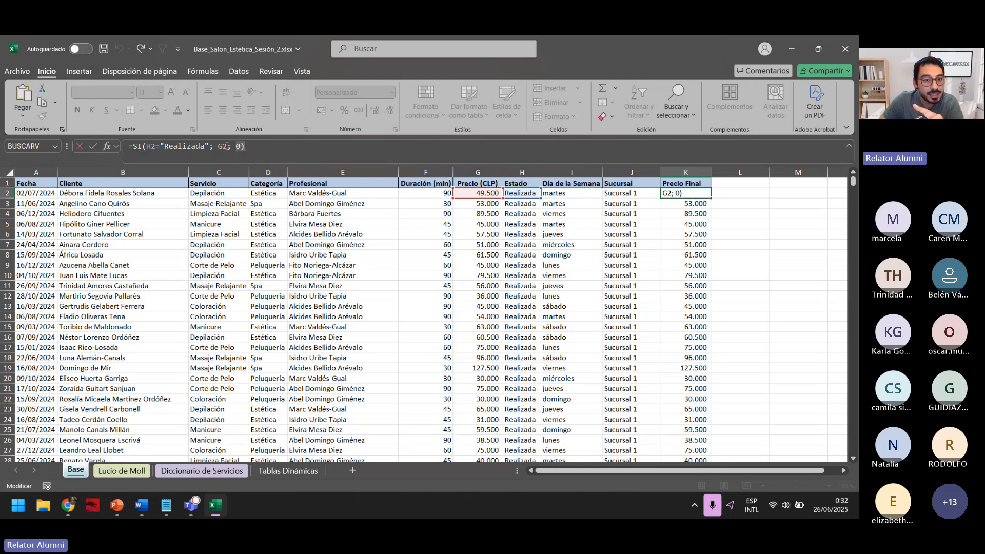
{"action": "left_click", "coordinate": [224, 147]}
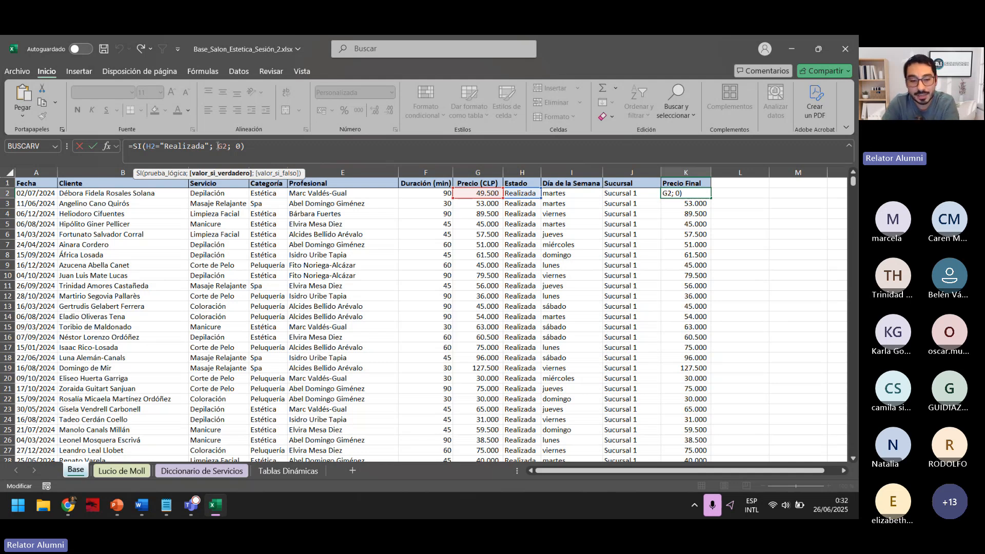
{"action": "left_click", "coordinate": [218, 146]}
{"action": "type", "text": "("}
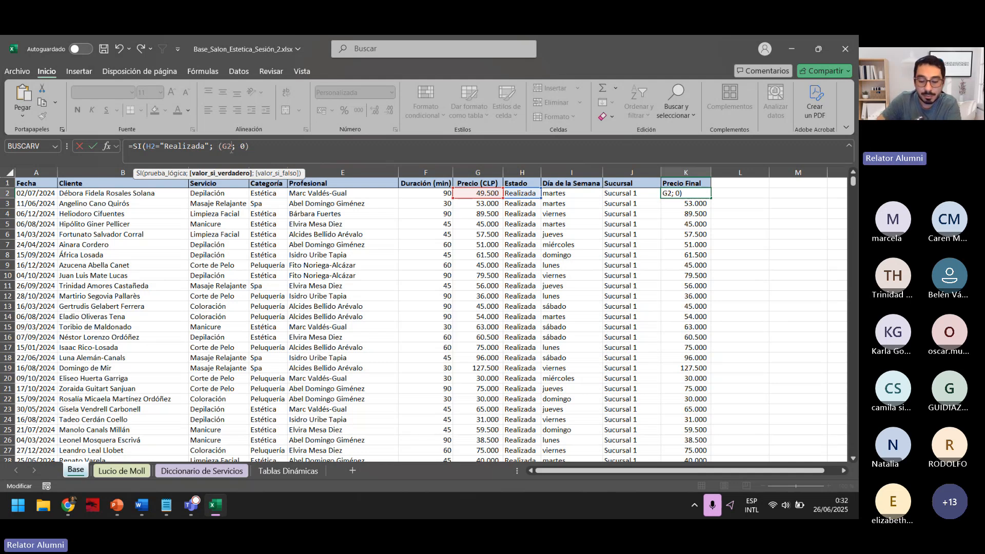
{"action": "left_click", "coordinate": [231, 146]}
{"action": "type", "text": ")"}
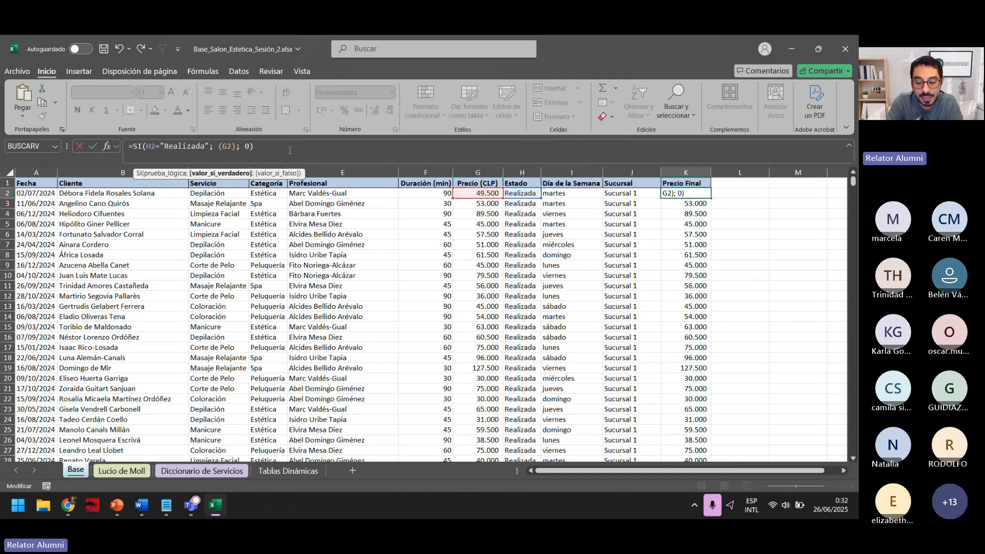
{"action": "type", "text": "/1"}
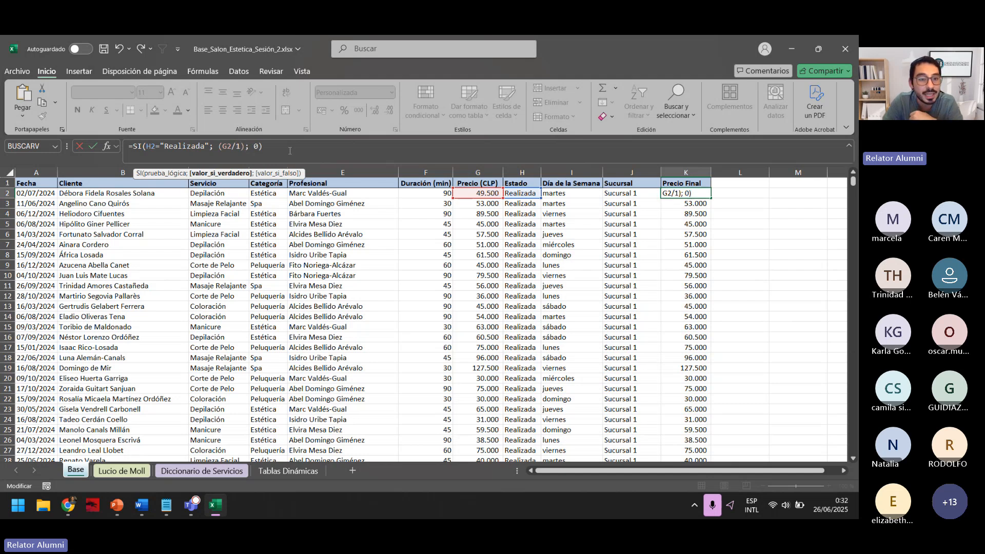
{"action": "type", "text": "000"}
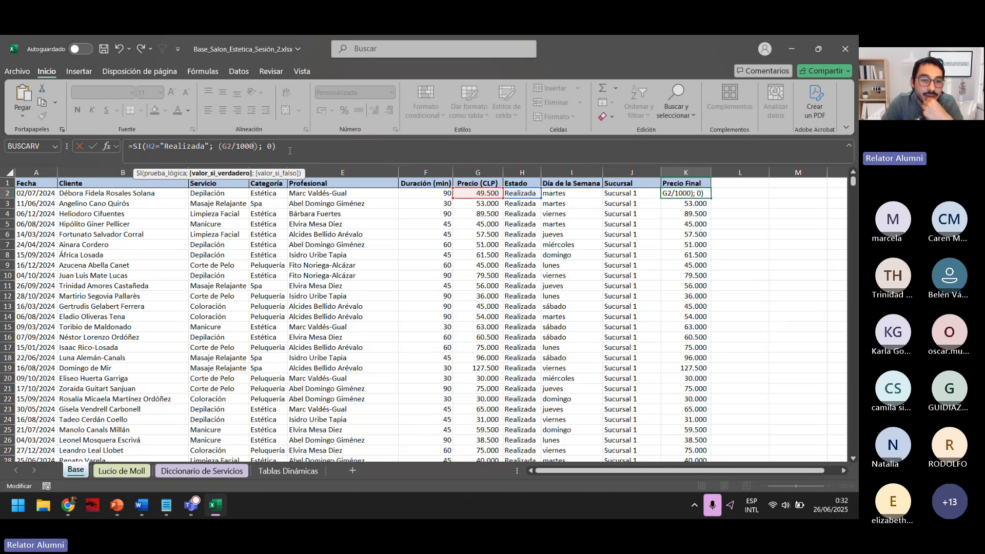
{"action": "type", "text": "000"}
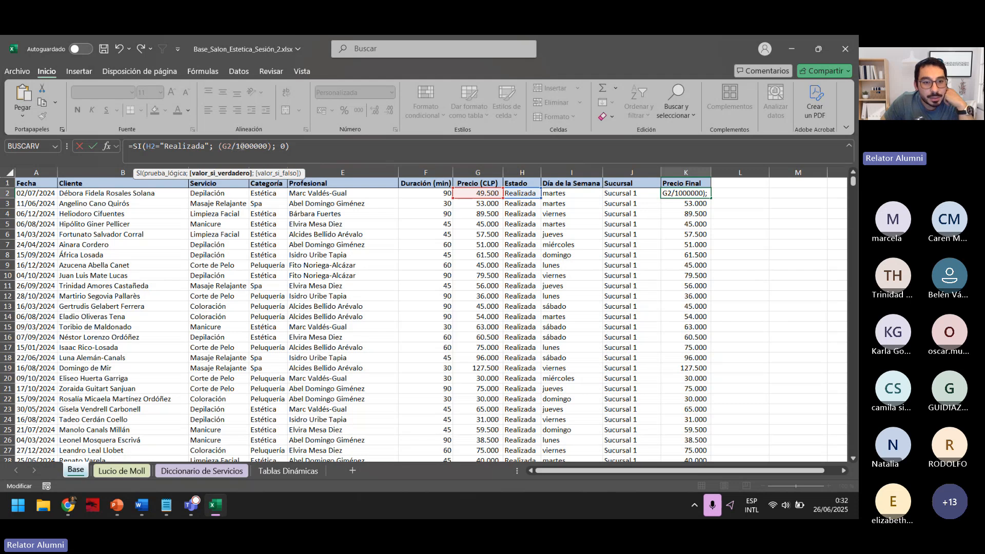
{"action": "left_click_drag", "start_coordinate": [241, 146], "coordinate": [256, 146]}
{"action": "left_click", "coordinate": [256, 146]}
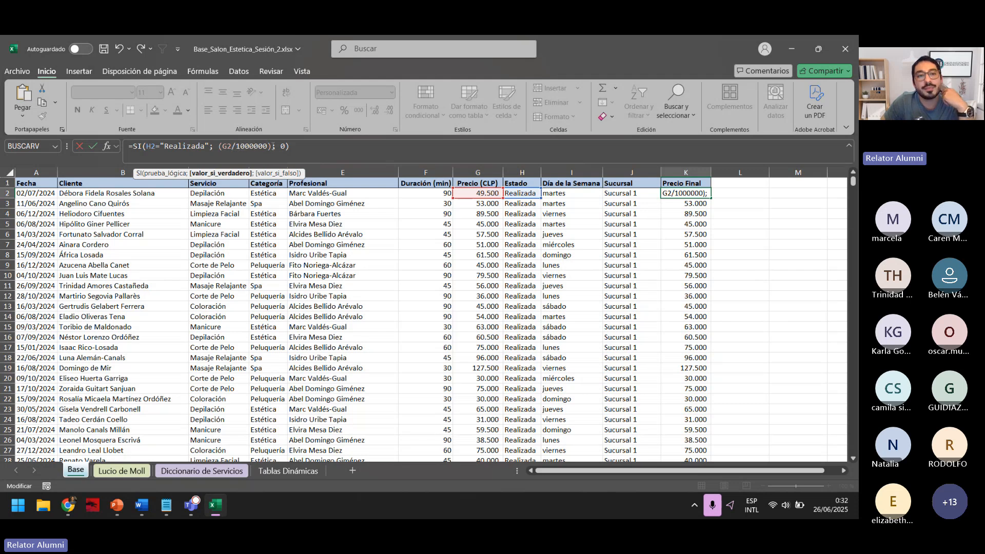
{"action": "key", "text": "Return"}
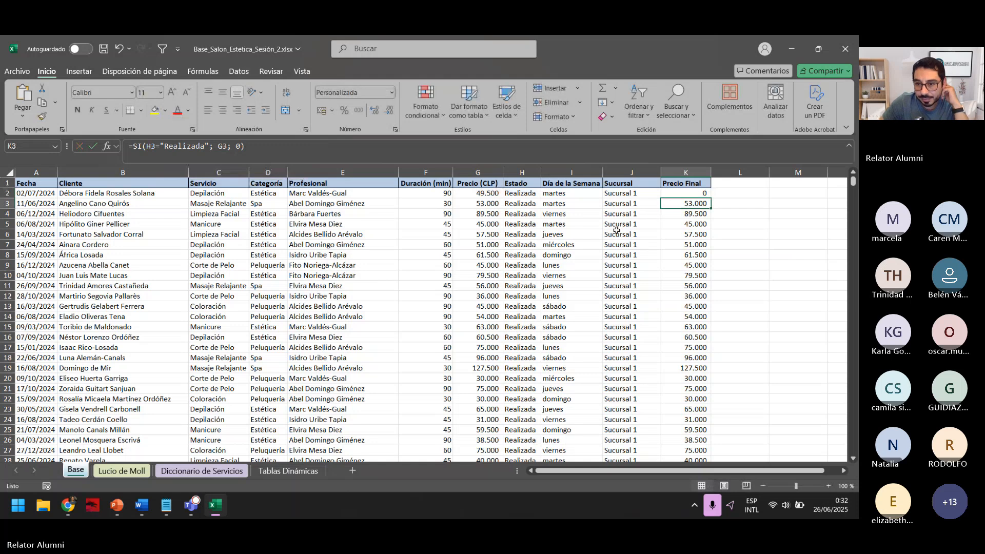
{"action": "left_click", "coordinate": [696, 194]}
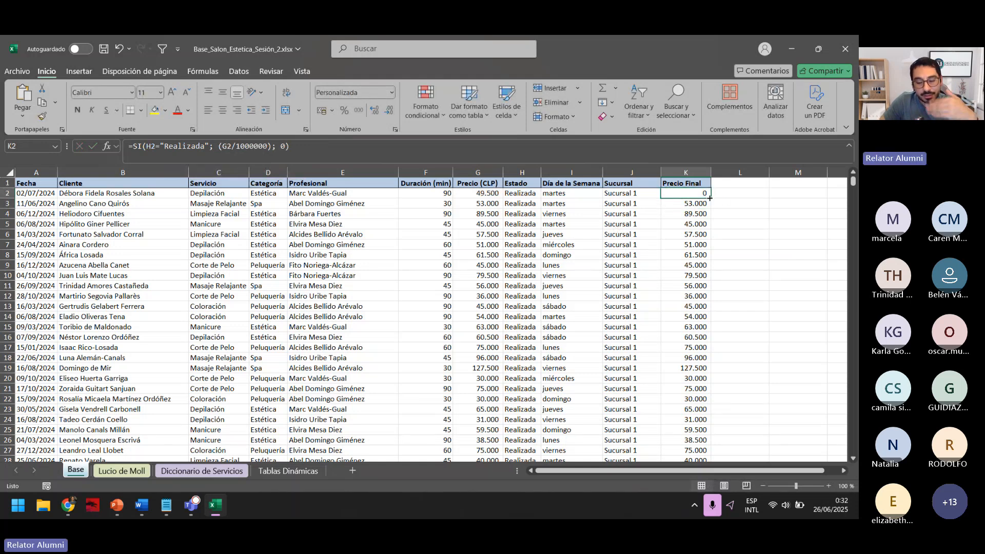
{"action": "double_click", "coordinate": [710, 198]}
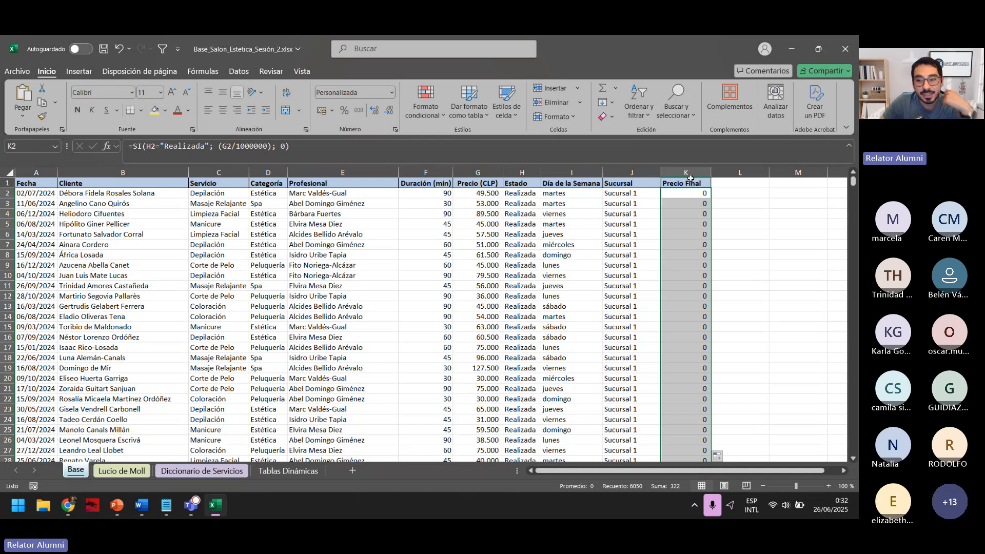
{"action": "left_click", "coordinate": [375, 111]}
{"action": "left_click", "coordinate": [375, 111]}
{"action": "left_click", "coordinate": [375, 111]}
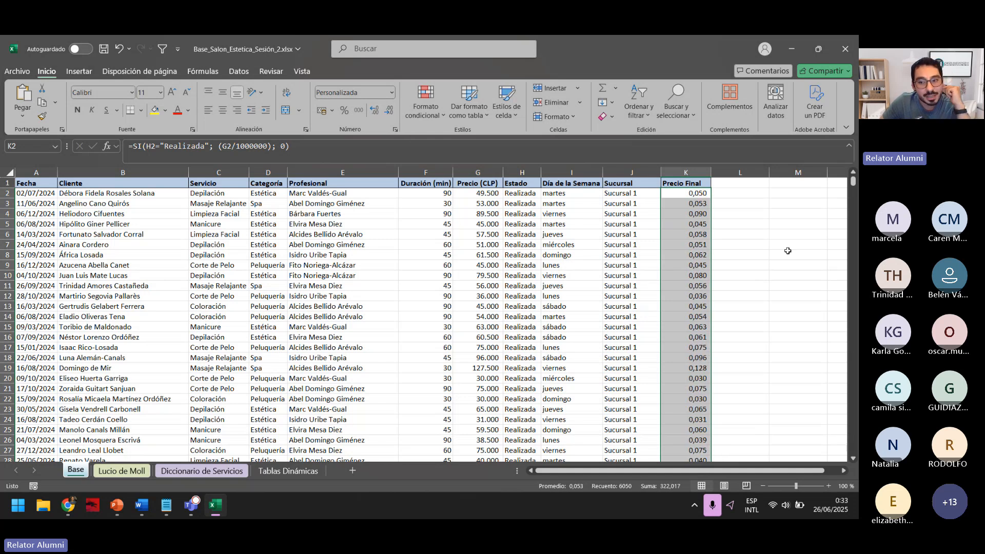
{"action": "left_click", "coordinate": [705, 193]}
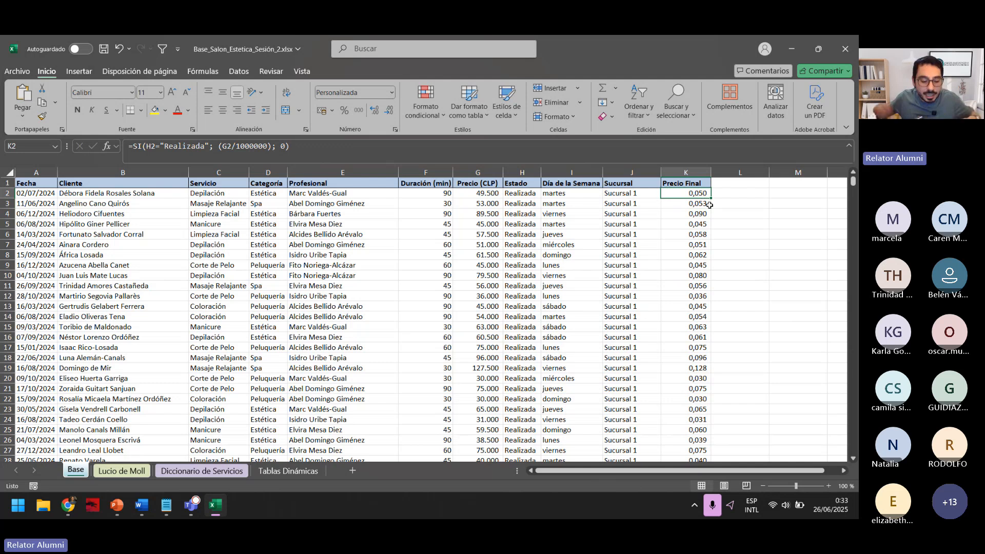
{"action": "key", "text": "ctrl+z"}
{"action": "key", "text": "ctrl+z"}
{"action": "key", "text": "ctrl+z"}
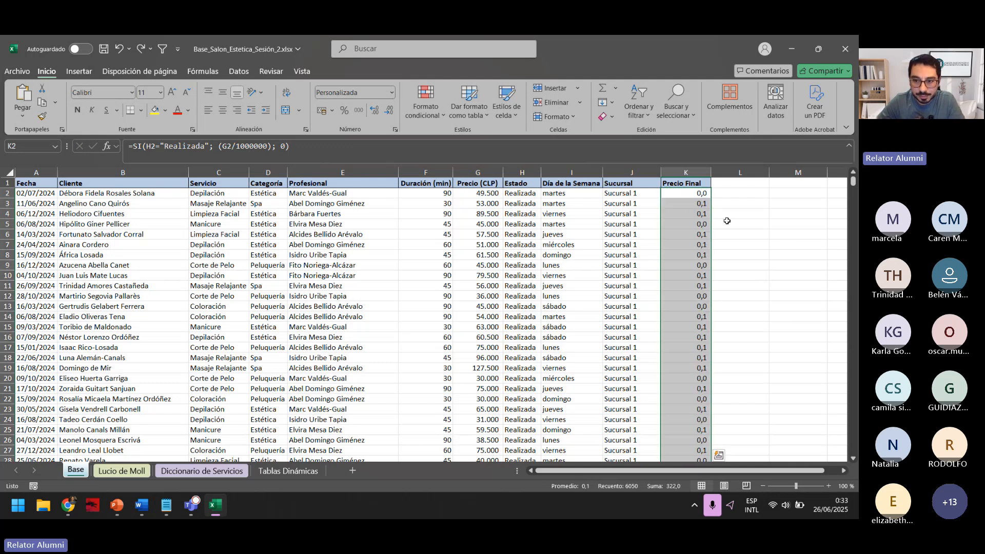
{"action": "key", "text": "ctrl+z"}
{"action": "key", "text": "ctrl+z"}
{"action": "key", "text": "ctrl+z"}
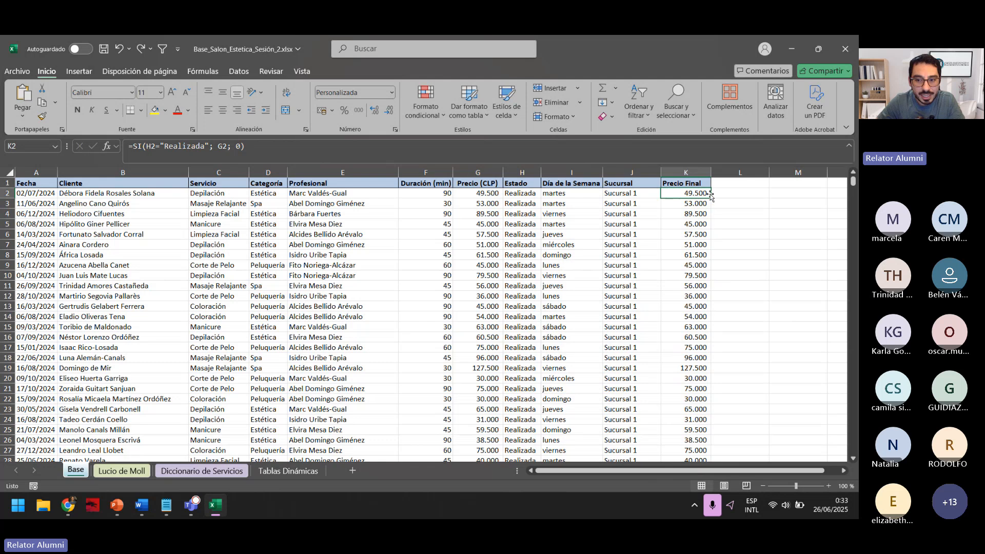
Step: Enter the header 'Precio en Millones (CLP)' in cell L1 of the Base sheet
{"action": "left_click", "coordinate": [727, 187]}
{"action": "type", "text": "Precio"}
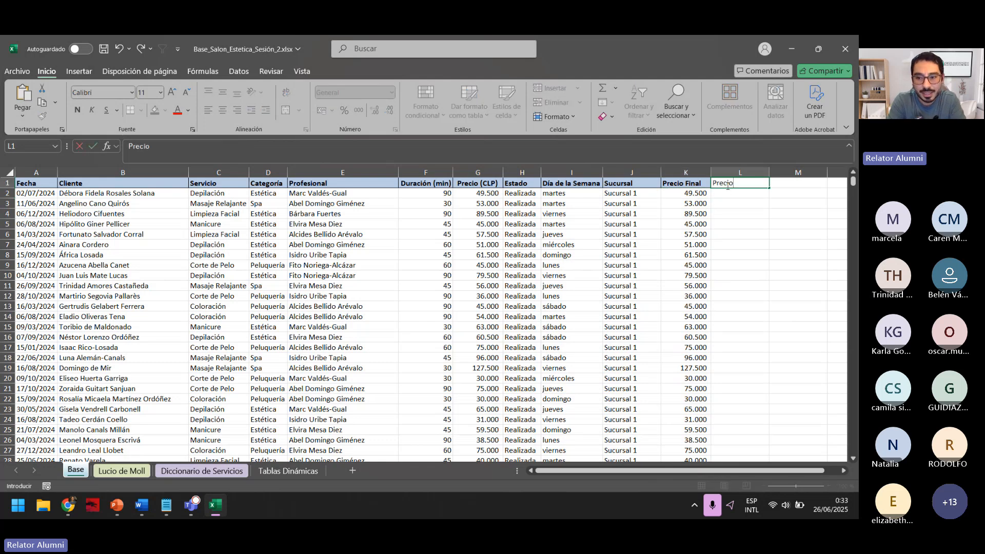
{"action": "type", "text": " en"}
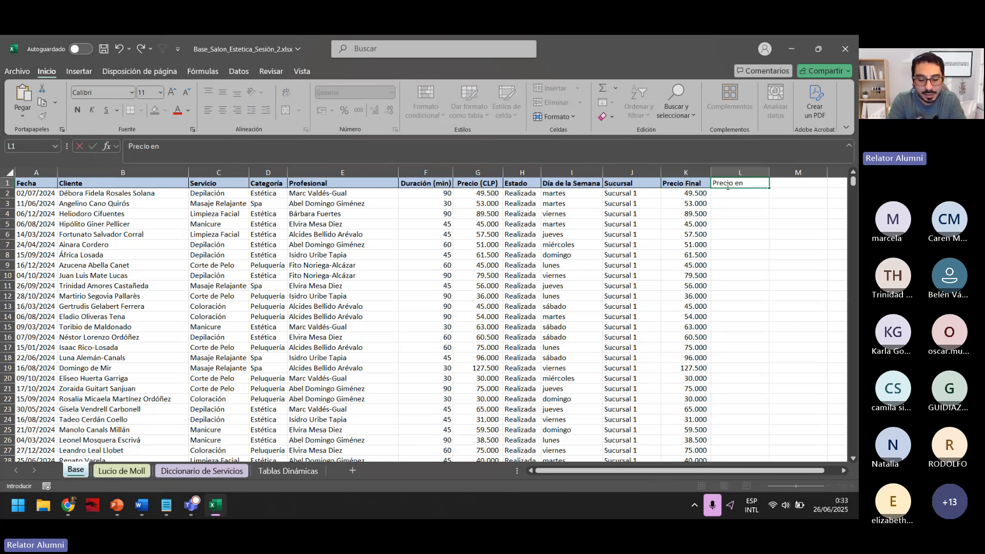
{"action": "type", "text": " Millones "}
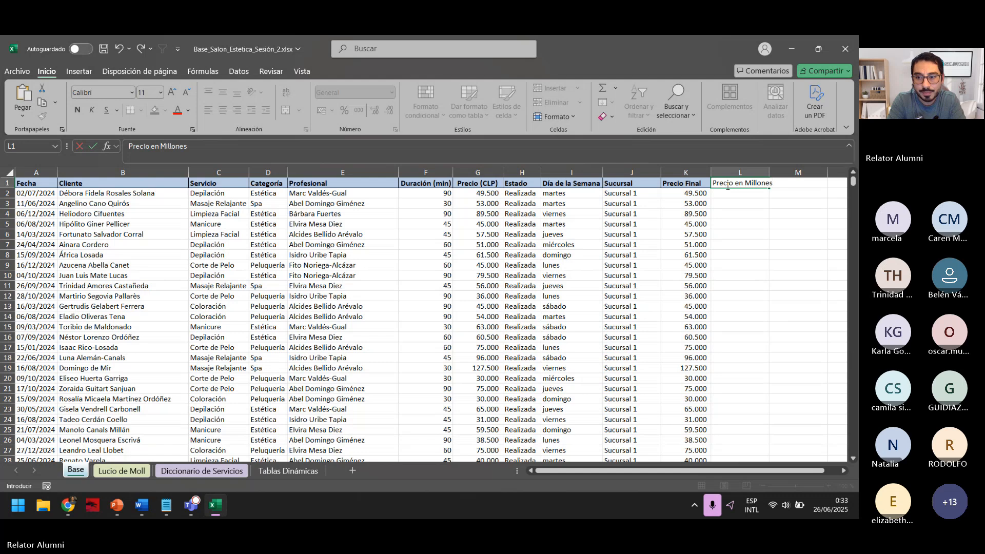
{"action": "type", "text": "()"}
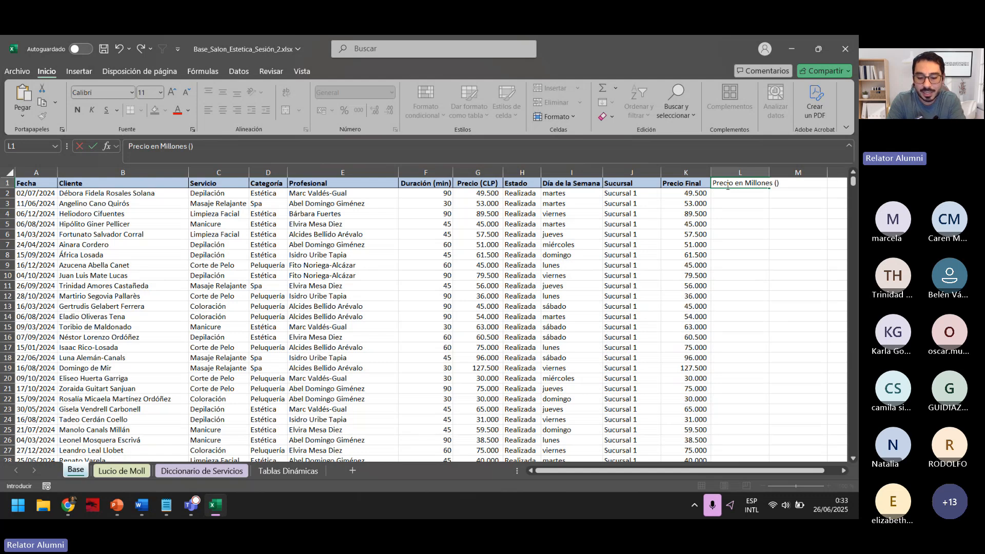
{"action": "left_click", "coordinate": [193, 146]}
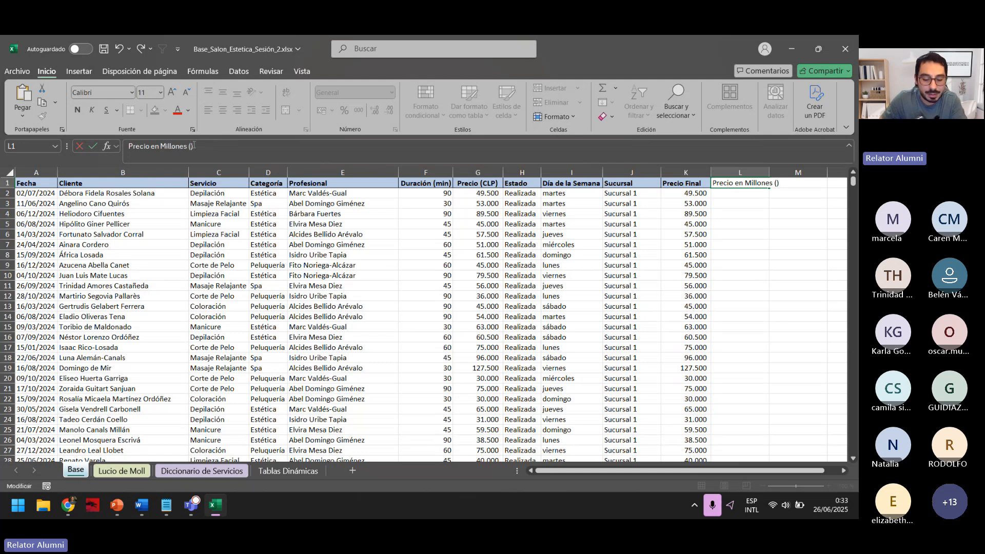
{"action": "key", "text": "Left"}
{"action": "type", "text": "CLP"}
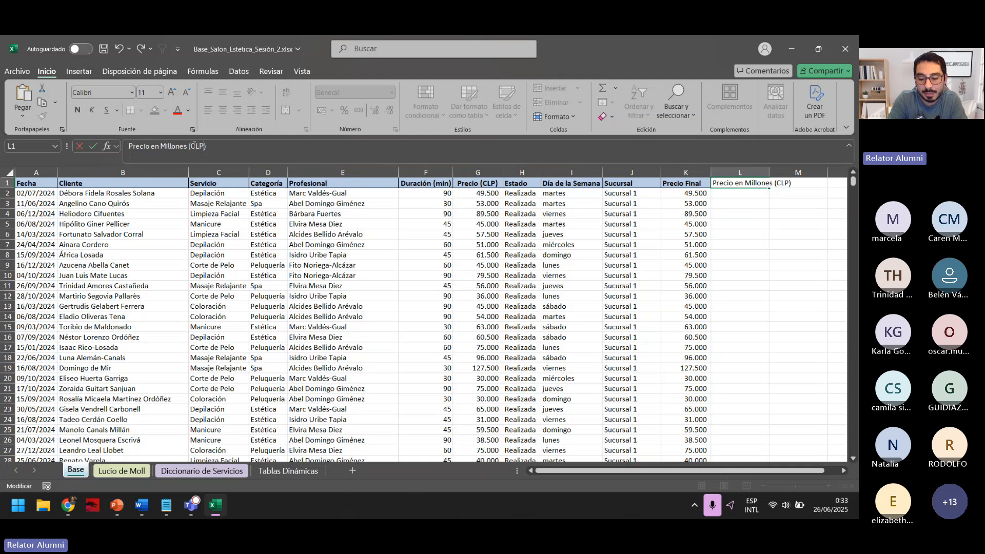
{"action": "key", "text": "Return"}
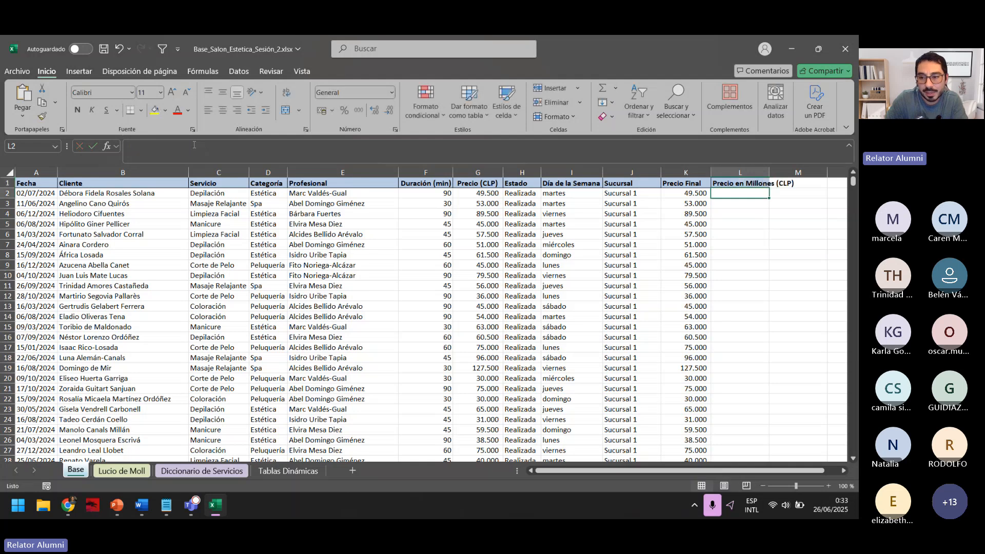
Step: Widen column L and enter the millions conversion formula =K2/1000000 in L2
{"action": "double_click", "coordinate": [770, 173]}
{"action": "type", "text": "="}
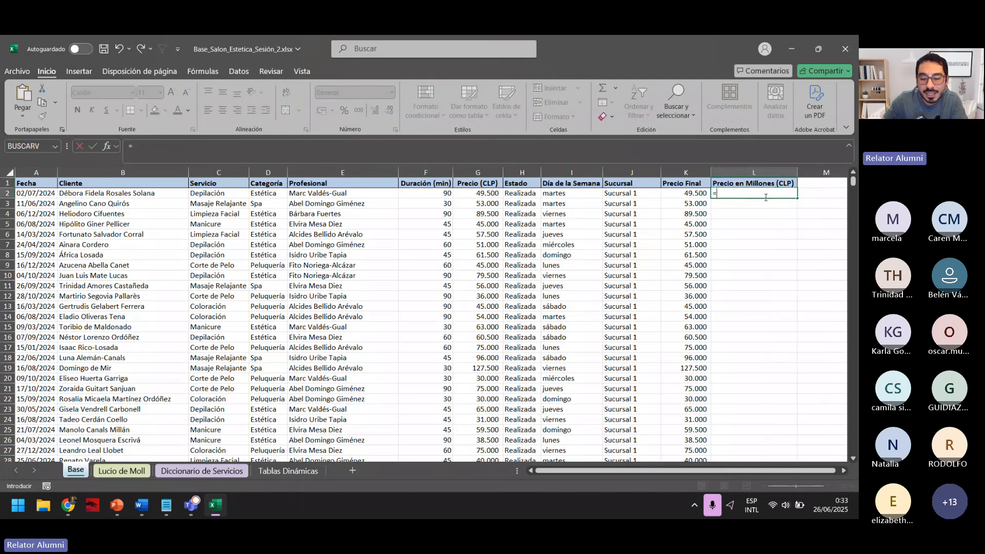
{"action": "key", "text": "Left"}
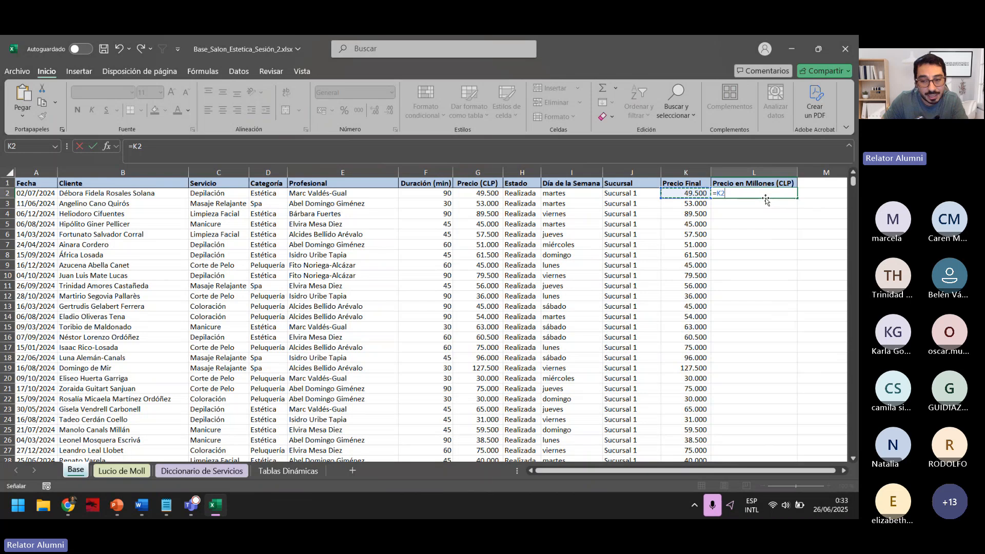
{"action": "type", "text": "/1000000"}
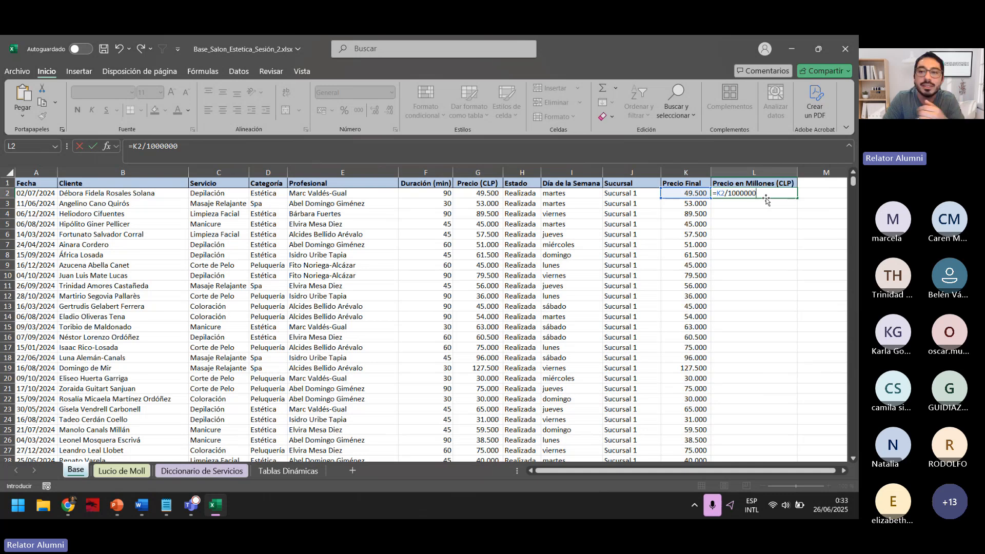
{"action": "key", "text": "Return"}
Step: Fill the L2 formula down column L and increase its displayed decimal places
{"action": "left_click", "coordinate": [767, 195]}
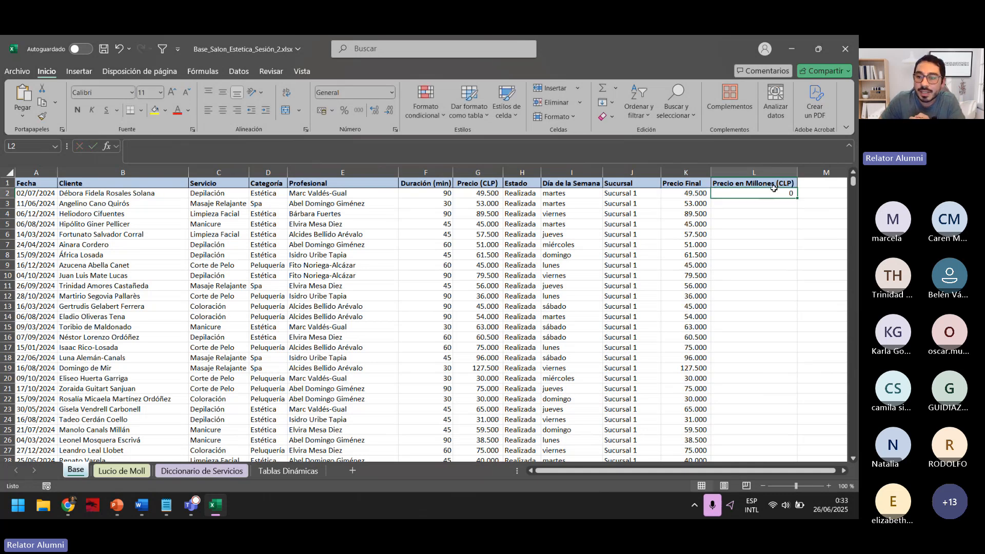
{"action": "double_click", "coordinate": [798, 199]}
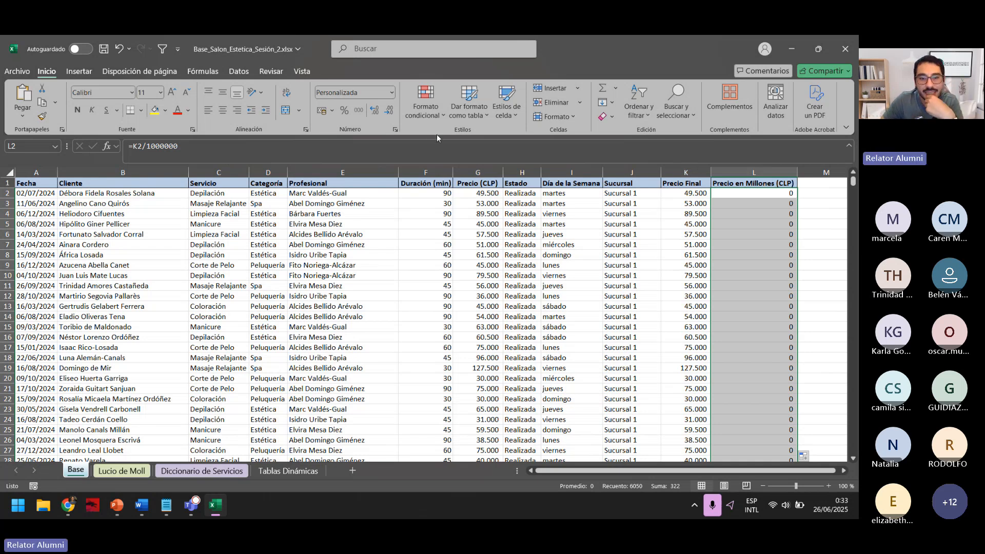
{"action": "left_click", "coordinate": [377, 109]}
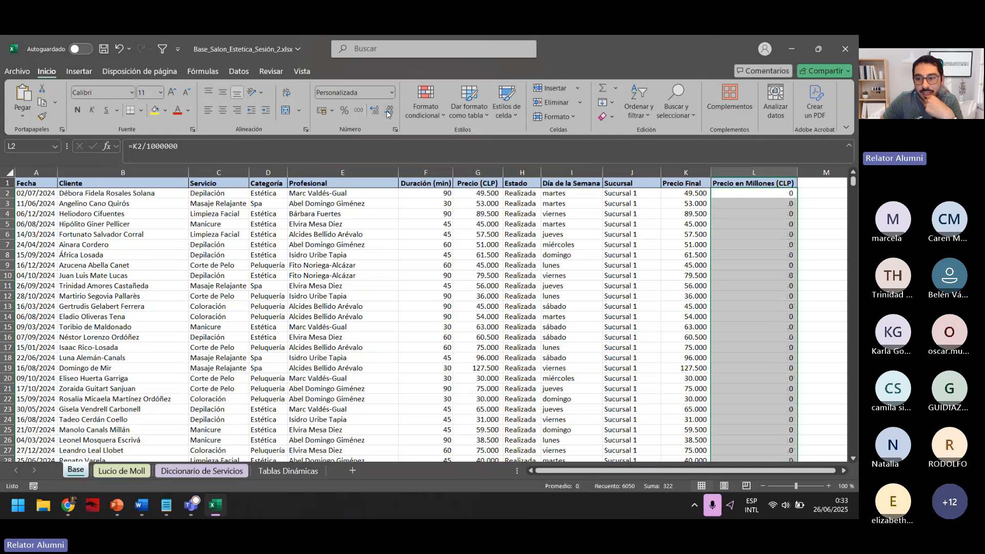
{"action": "left_click", "coordinate": [611, 228]}
Step: Return to cell A1 and save the workbook
{"action": "left_click", "coordinate": [731, 183]}
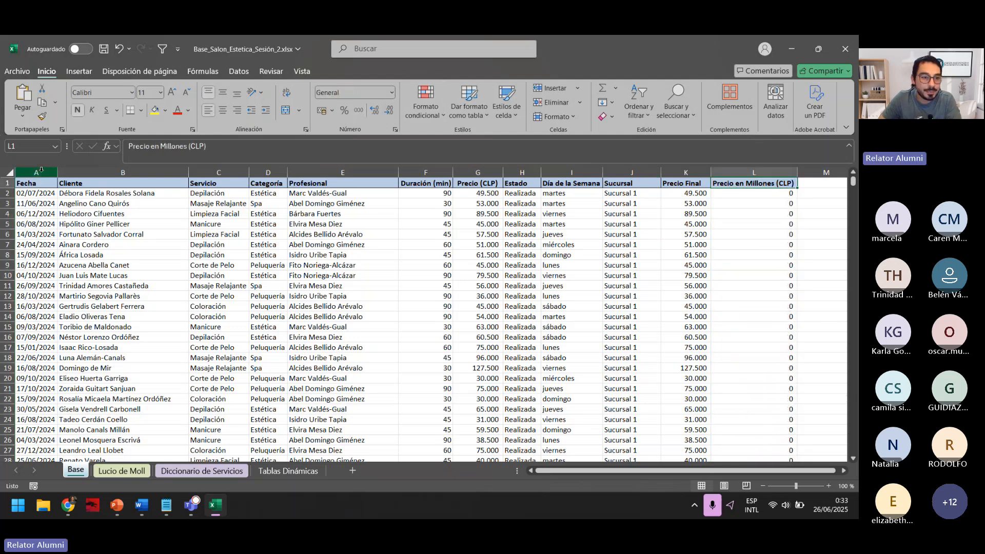
{"action": "left_click", "coordinate": [31, 183]}
{"action": "left_click", "coordinate": [104, 49]}
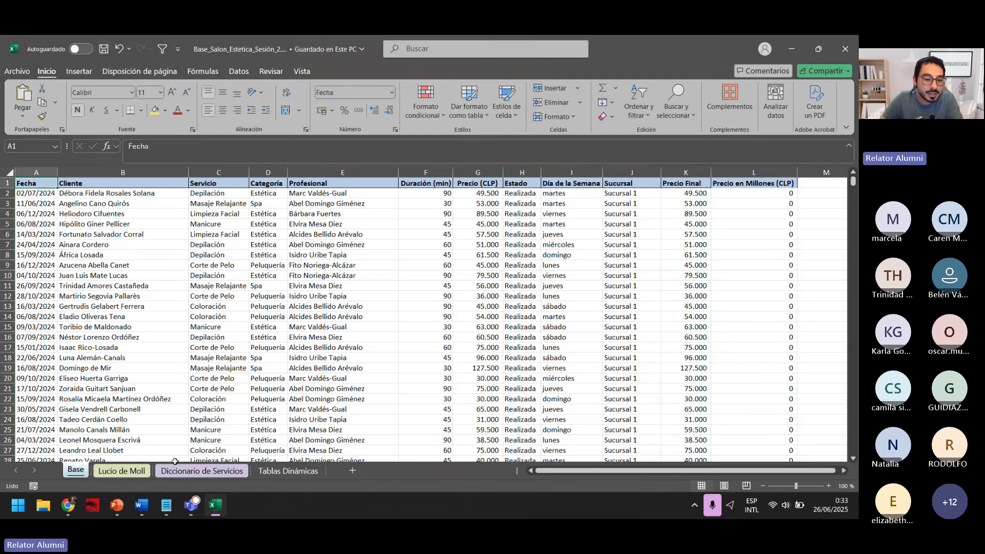
Step: Go to the Tablas Dinámicas sheet's empty pivot, then bring the ChatGPT conversation forward
{"action": "left_click", "coordinate": [275, 471]}
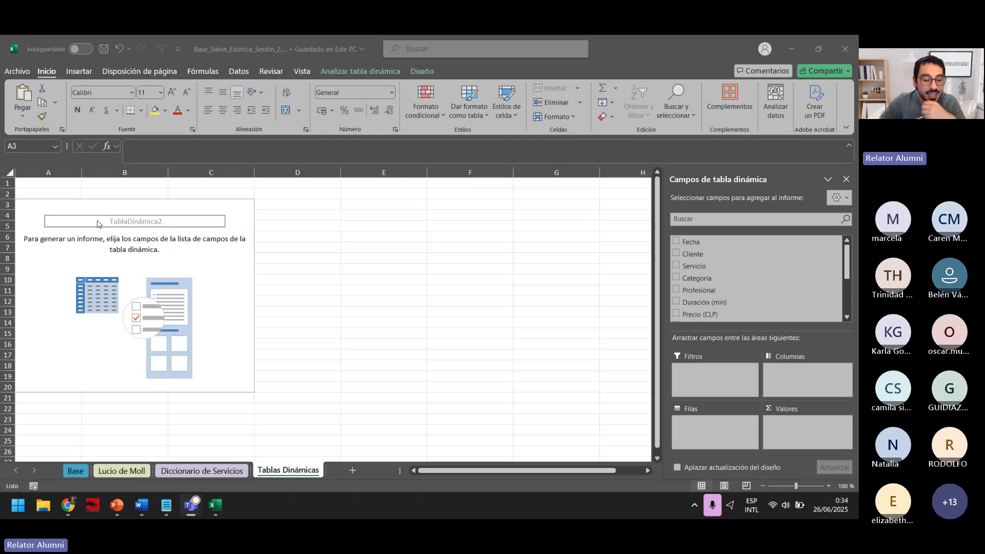
{"action": "mouse_move", "coordinate": [69, 505]}
{"action": "left_click", "coordinate": [93, 431]}
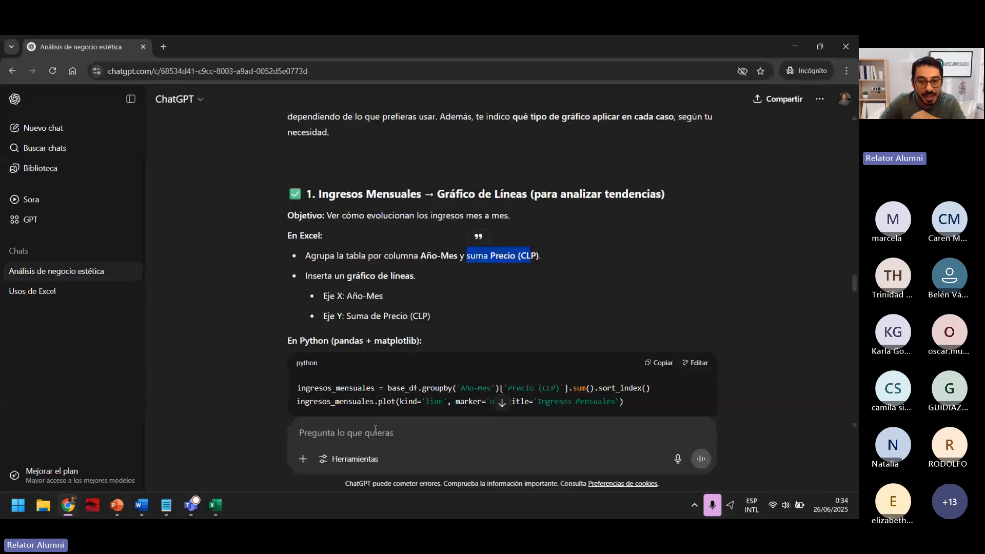
Step: Highlight Año-Mes in ChatGPT's monthly income steps, then switch back to the Excel workbook
{"action": "left_click_drag", "start_coordinate": [421, 257], "coordinate": [449, 258]}
{"action": "left_click", "coordinate": [419, 258]}
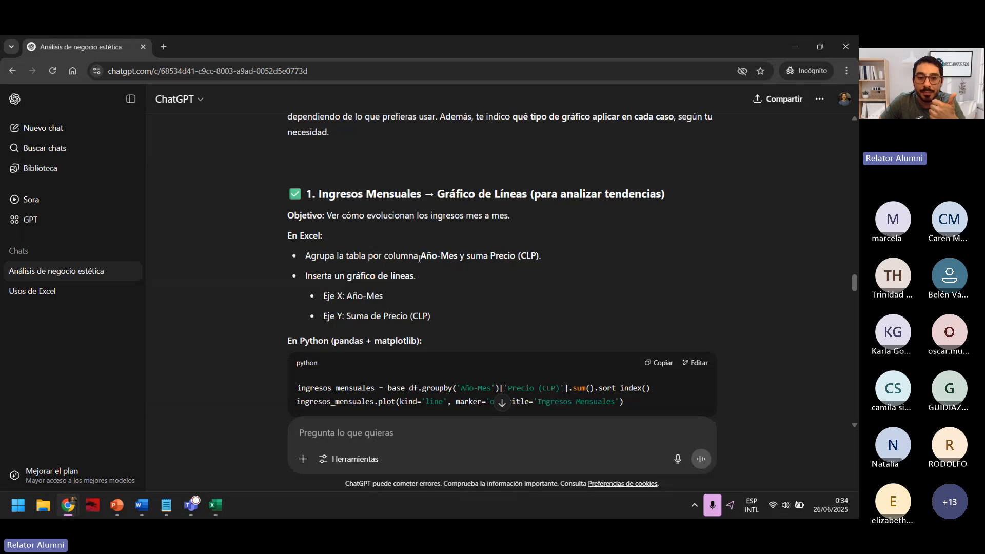
{"action": "left_click_drag", "start_coordinate": [422, 258], "coordinate": [495, 257]}
{"action": "left_click", "coordinate": [437, 256]}
{"action": "left_click", "coordinate": [453, 256]}
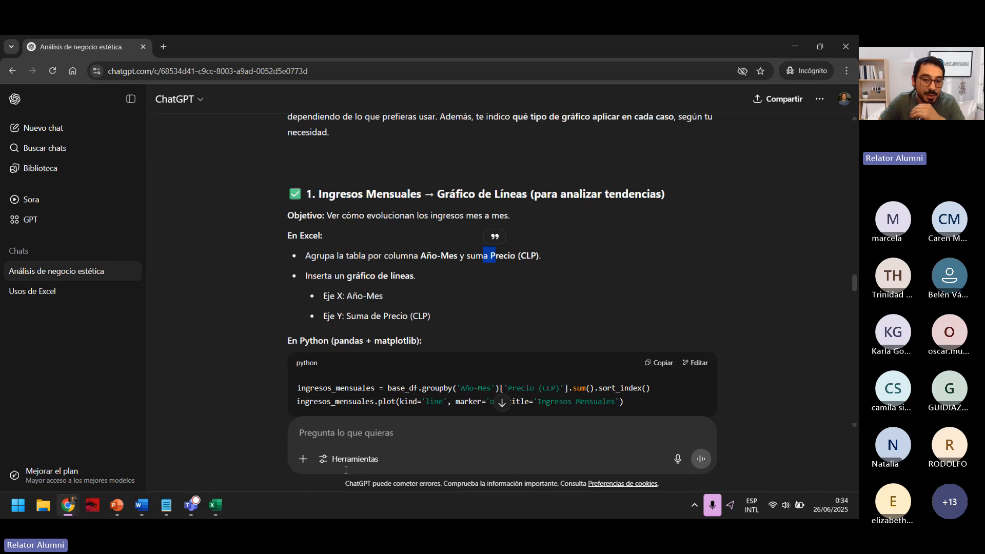
{"action": "mouse_move", "coordinate": [68, 505]}
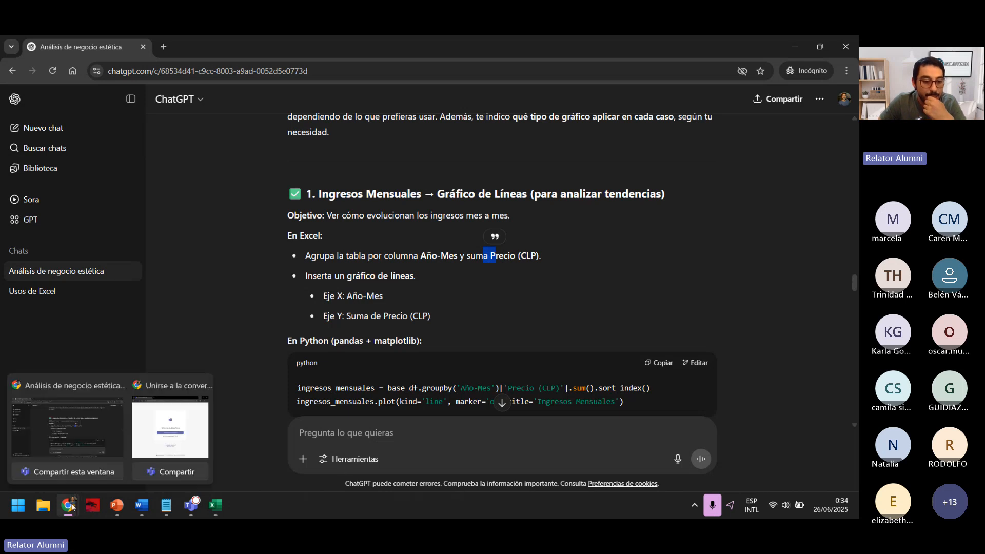
{"action": "left_click", "coordinate": [215, 505]}
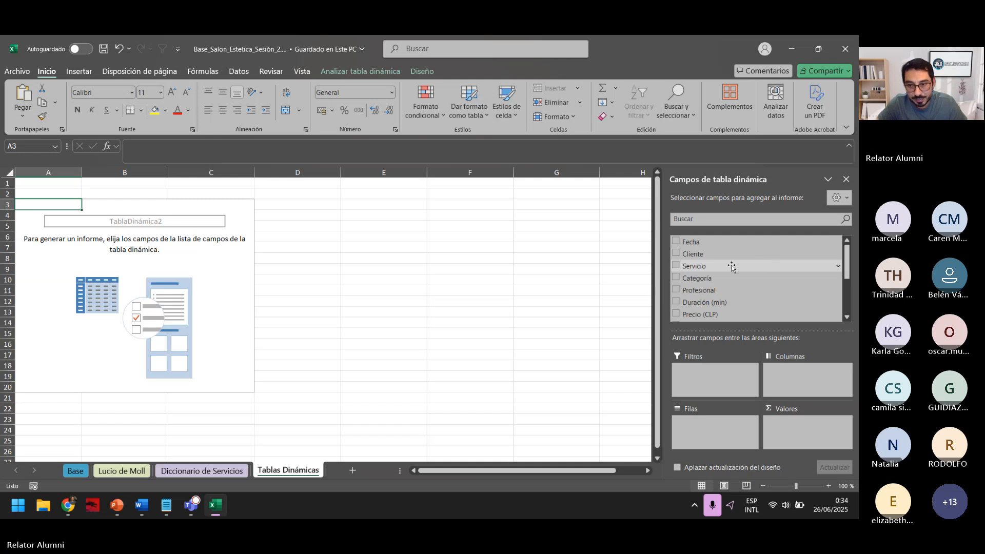
{"action": "scroll", "coordinate": [732, 267], "scroll_direction": "down", "scroll_amount": 3}
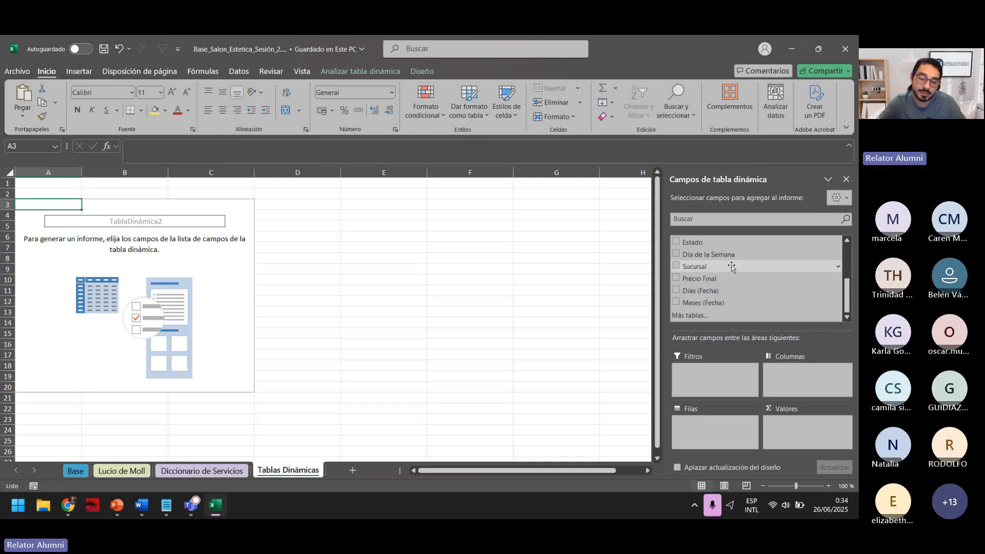
{"action": "left_click", "coordinate": [76, 471]}
{"action": "key", "text": "Down"}
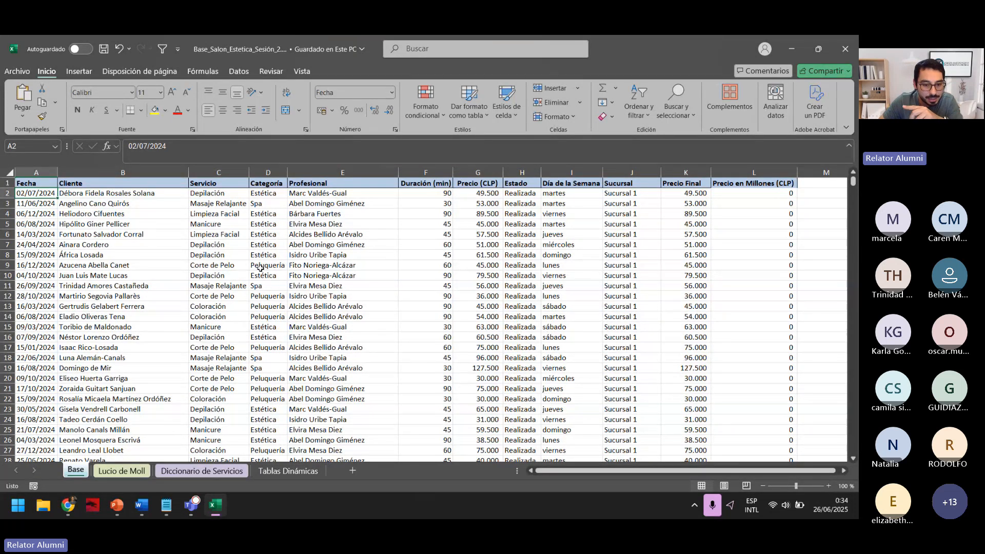
{"action": "left_click", "coordinate": [295, 472]}
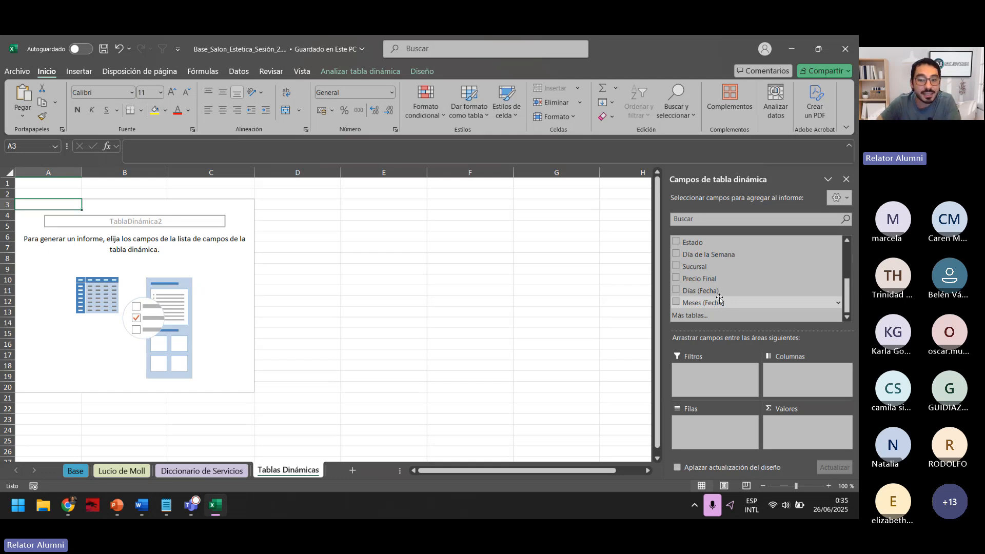
{"action": "scroll", "coordinate": [715, 300], "scroll_direction": "up", "scroll_amount": 5}
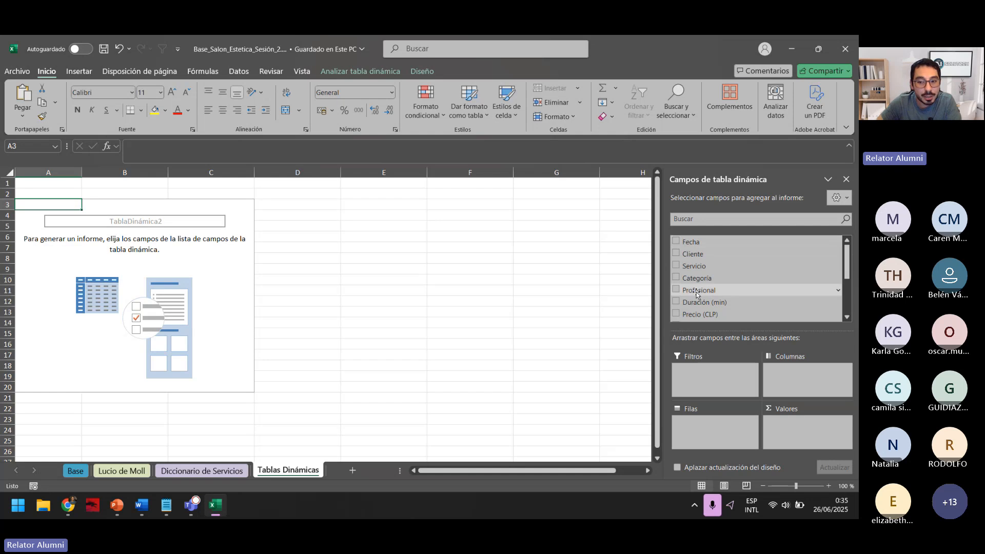
{"action": "left_click", "coordinate": [85, 471]}
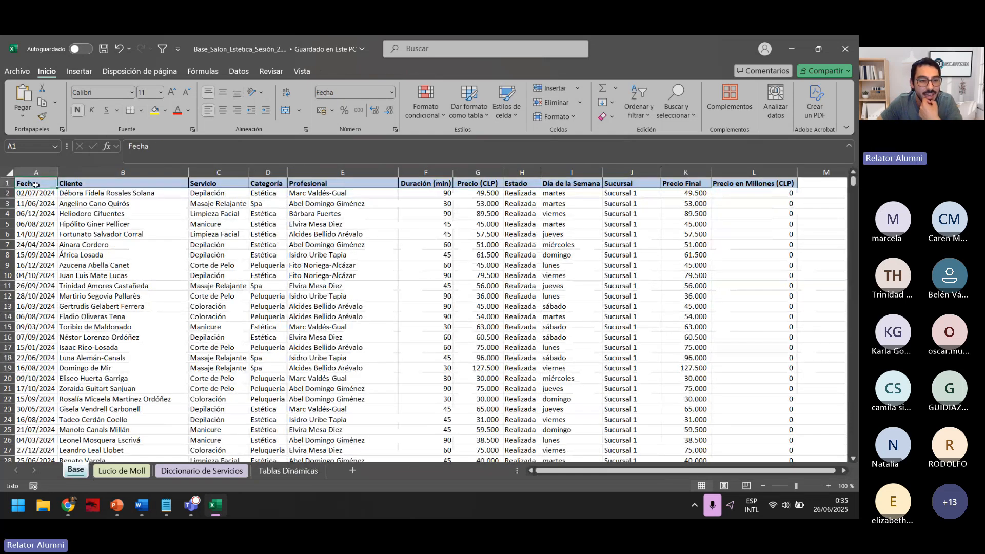
{"action": "left_click", "coordinate": [764, 170]}
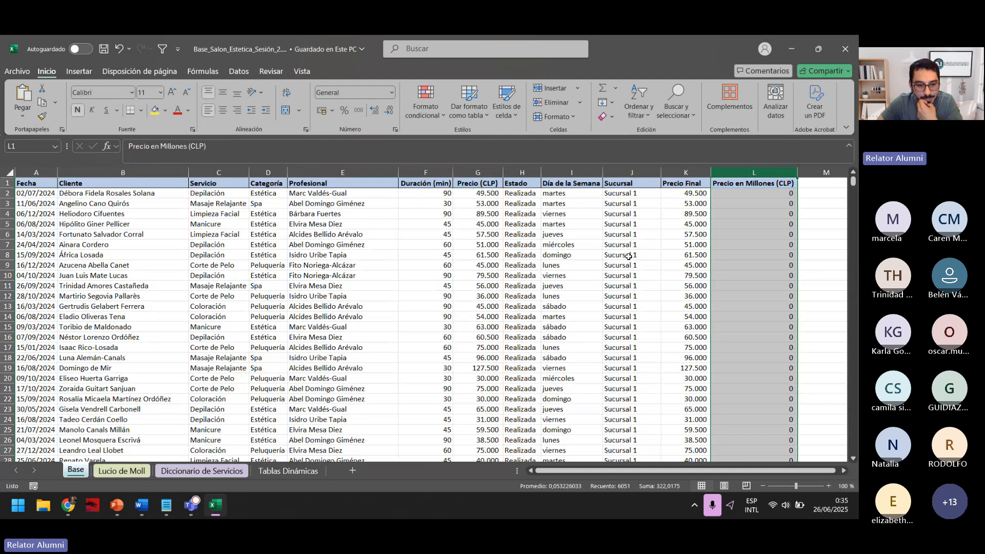
{"action": "left_click", "coordinate": [288, 471]}
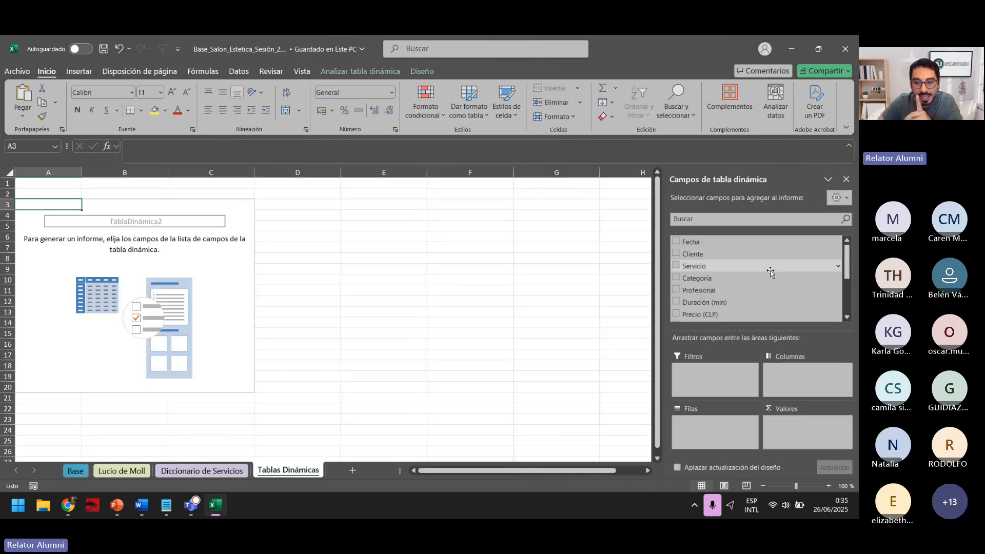
{"action": "scroll", "coordinate": [771, 272], "scroll_direction": "down", "scroll_amount": 1}
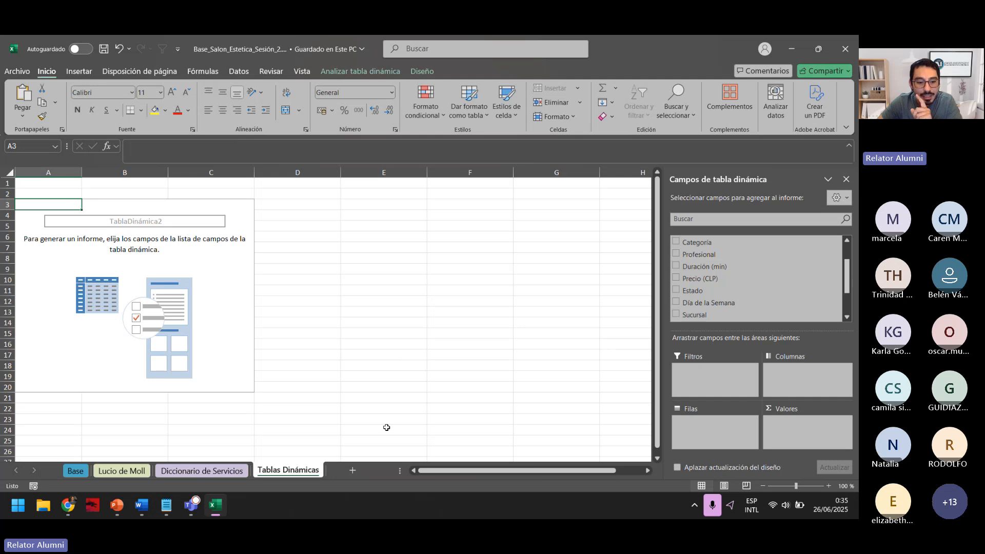
{"action": "left_click", "coordinate": [76, 471]}
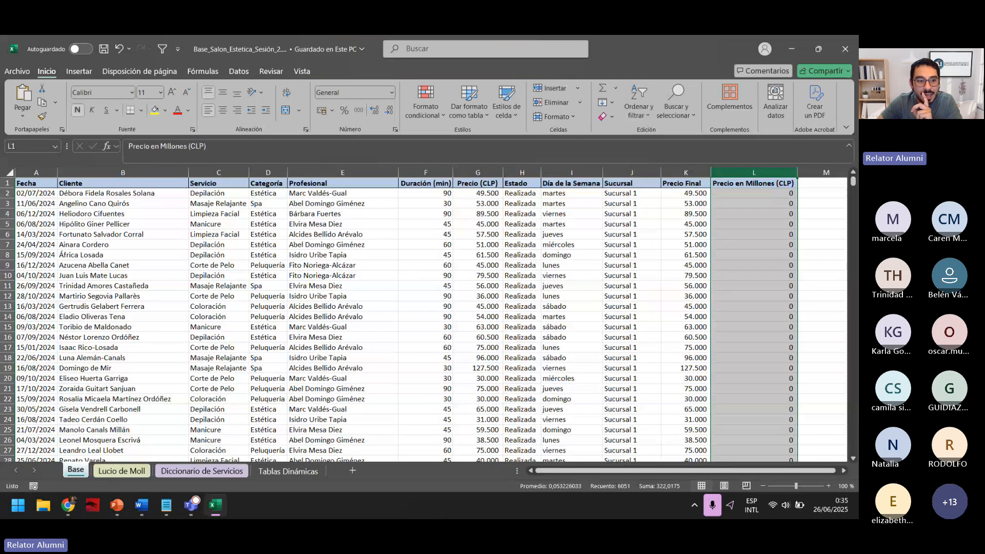
{"action": "left_click", "coordinate": [52, 173]}
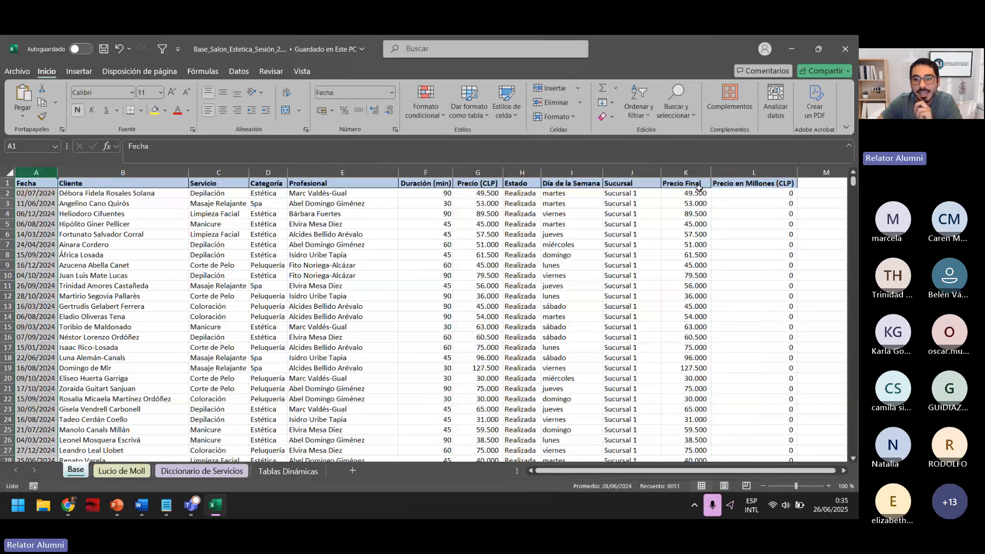
{"action": "left_click", "coordinate": [685, 172]}
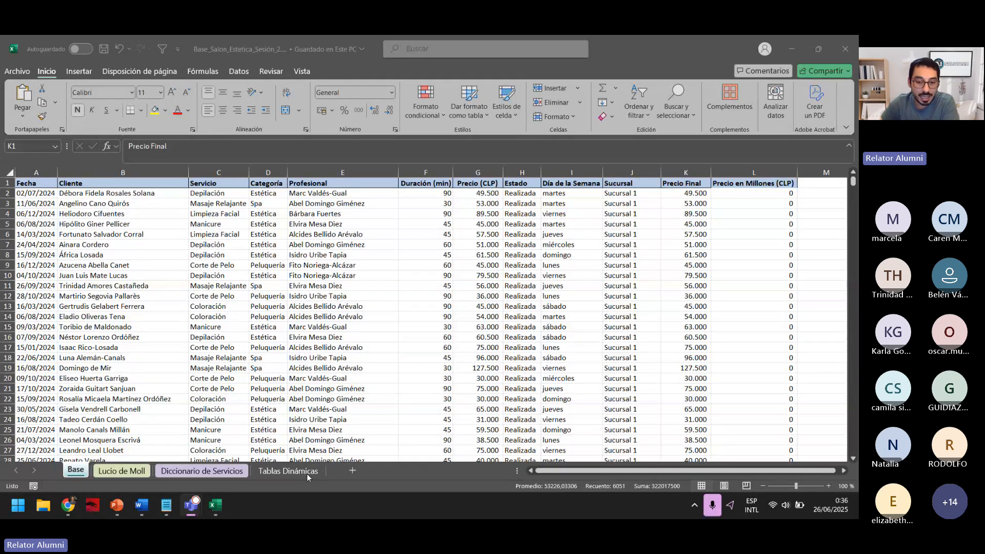
{"action": "left_click", "coordinate": [329, 473]}
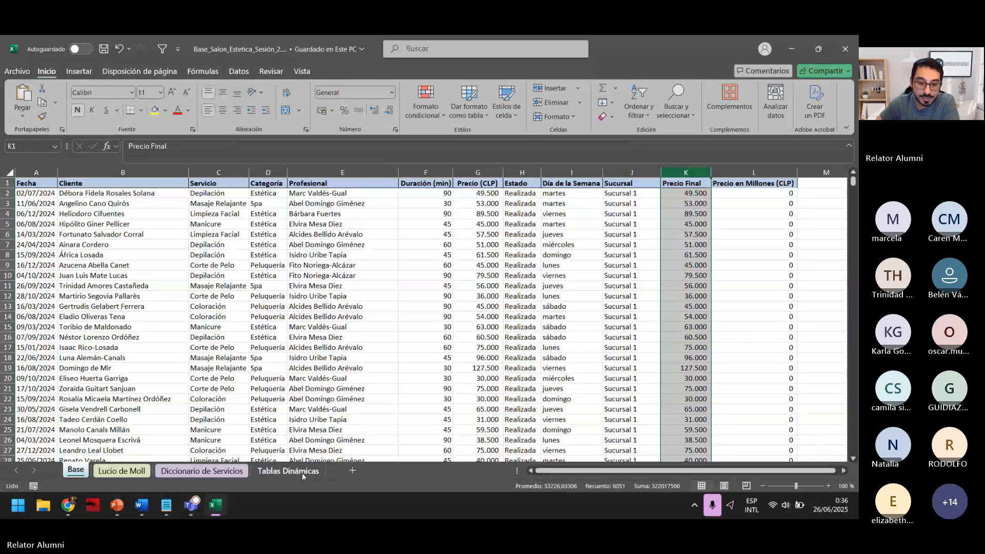
{"action": "left_click", "coordinate": [303, 472]}
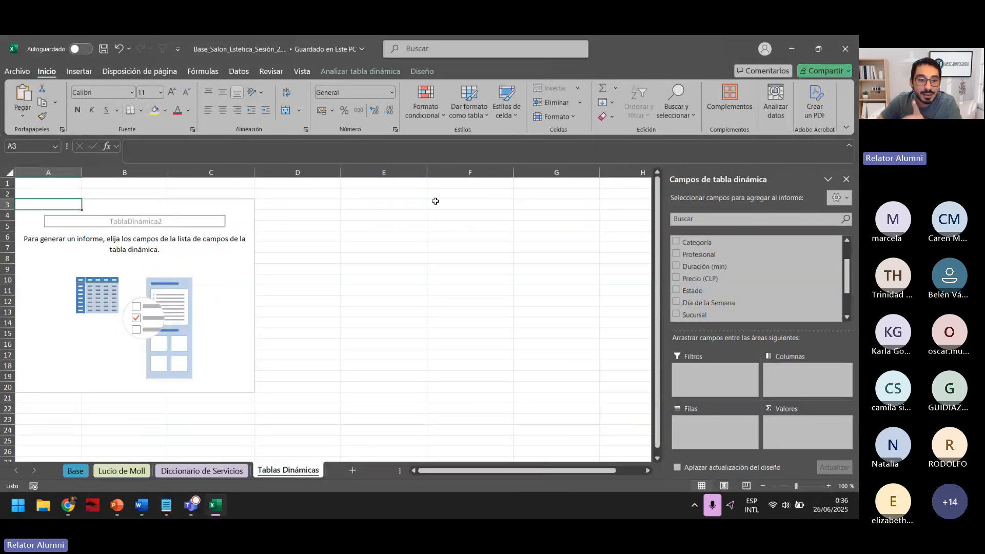
Step: Change TablaDinámica2's data source to Base!$A$1:$L$6051, adding the Precio en Millones (CLP) column
{"action": "left_click", "coordinate": [367, 68]}
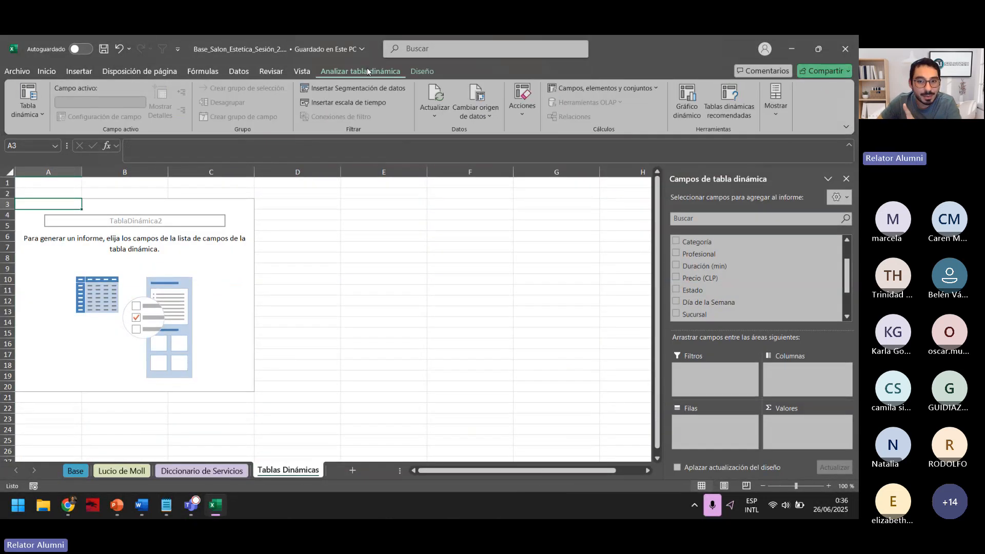
{"action": "left_click", "coordinate": [485, 112]}
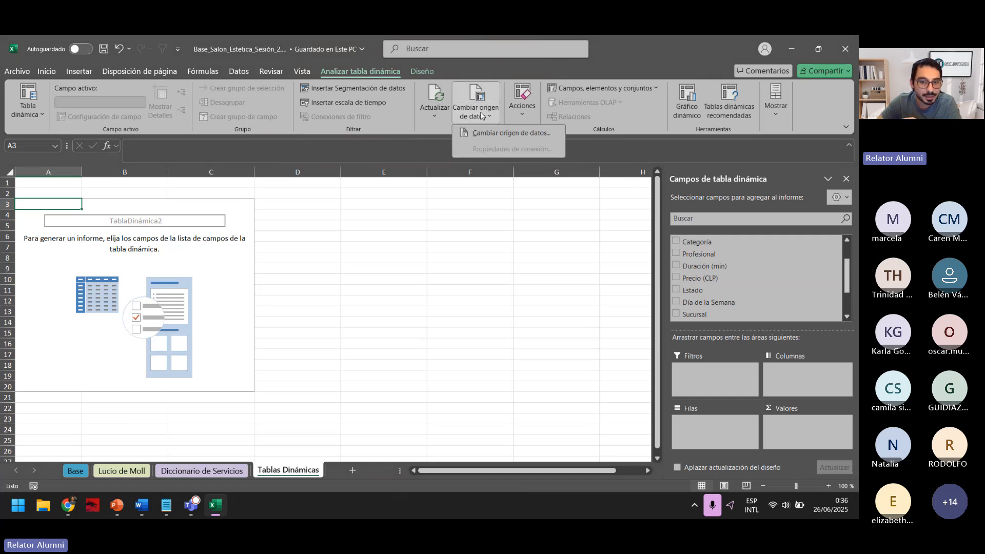
{"action": "left_click", "coordinate": [494, 137]}
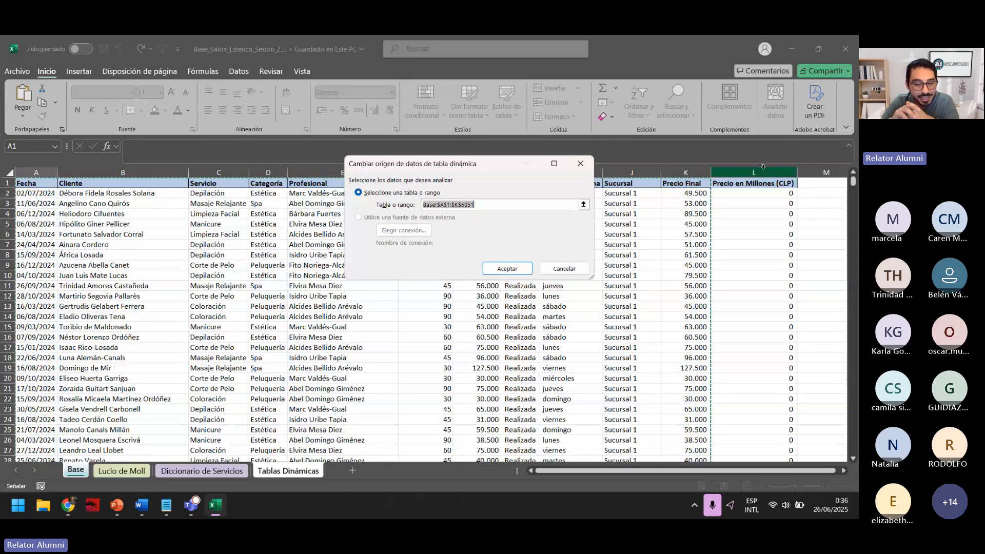
{"action": "left_click", "coordinate": [26, 184]}
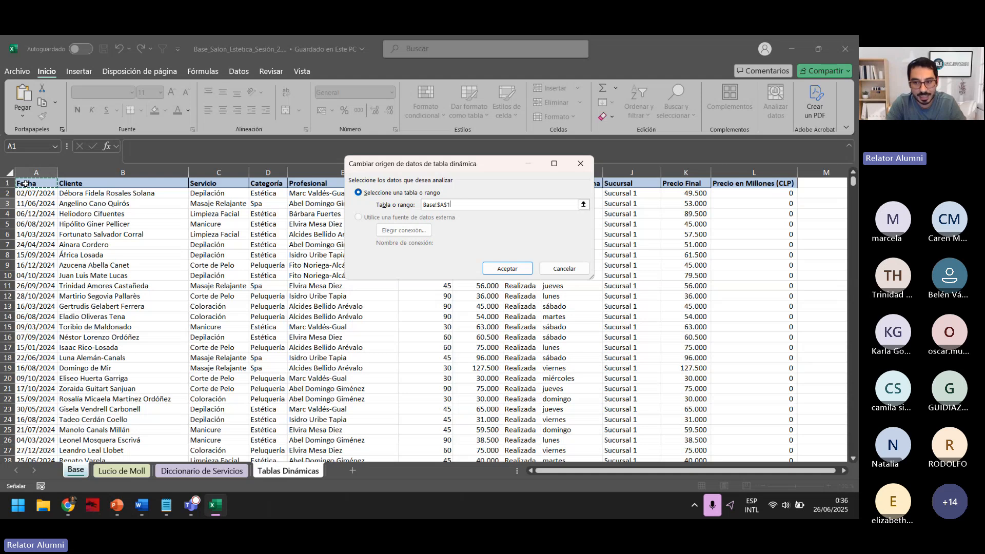
{"action": "key", "text": "ctrl+shift+Right"}
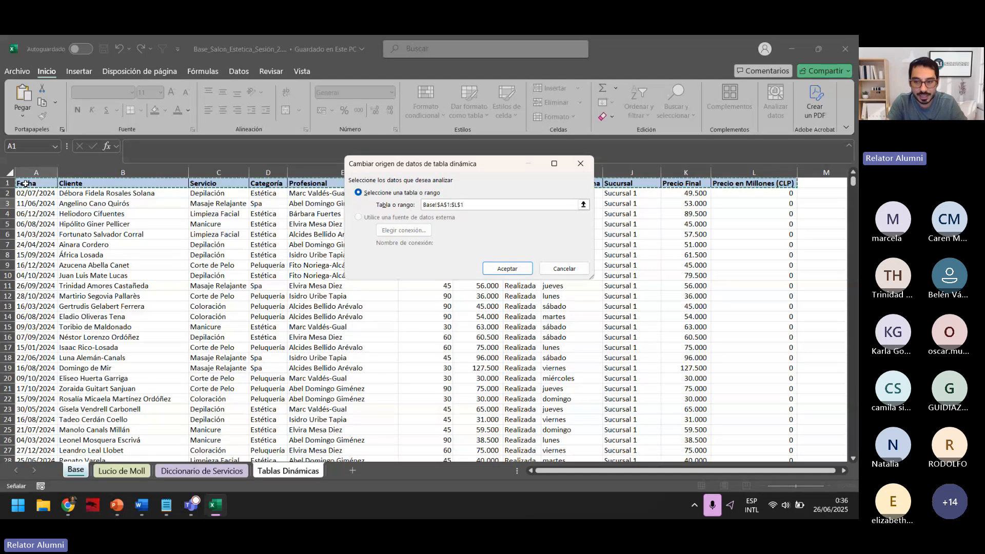
{"action": "key", "text": "ctrl+shift+Down"}
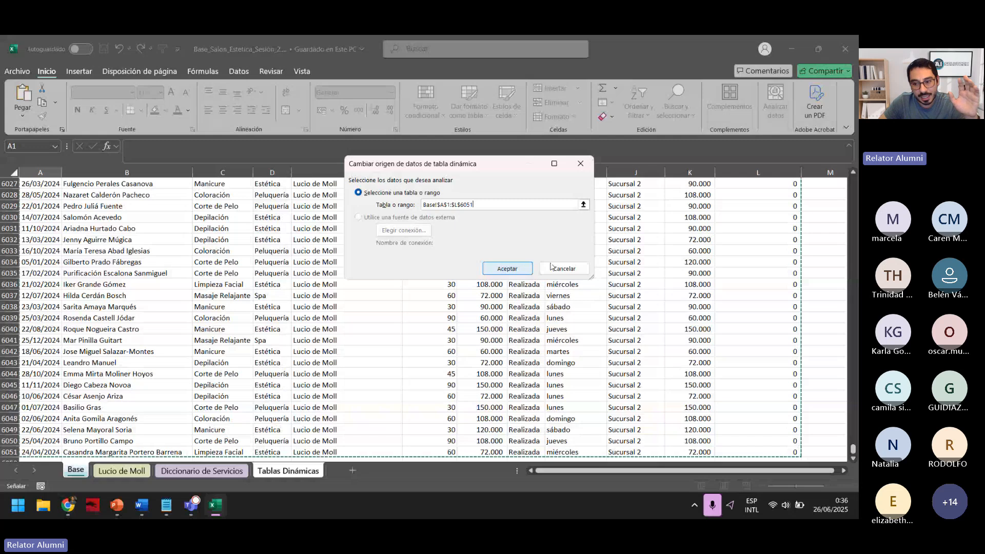
{"action": "left_click_drag", "start_coordinate": [852, 450], "coordinate": [855, 158]}
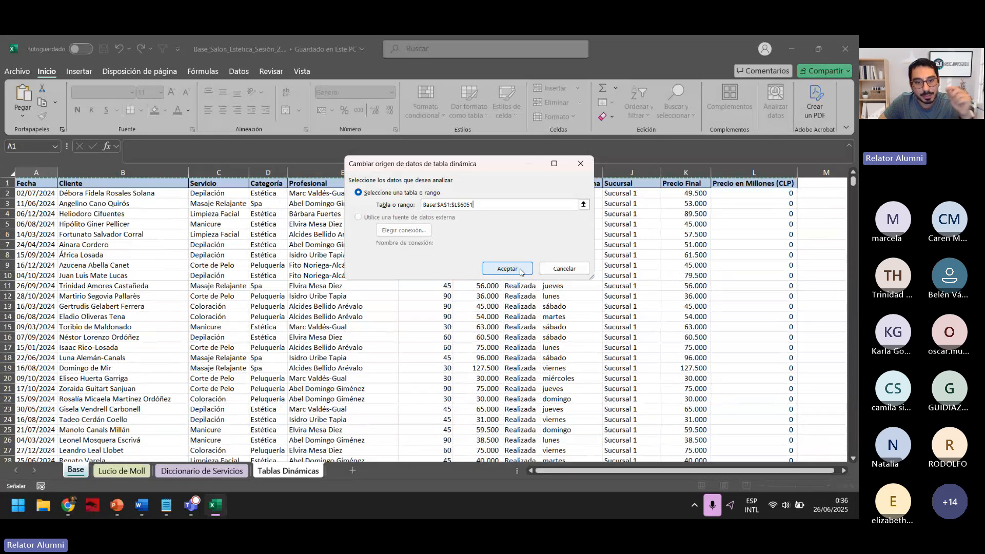
{"action": "left_click", "coordinate": [507, 269]}
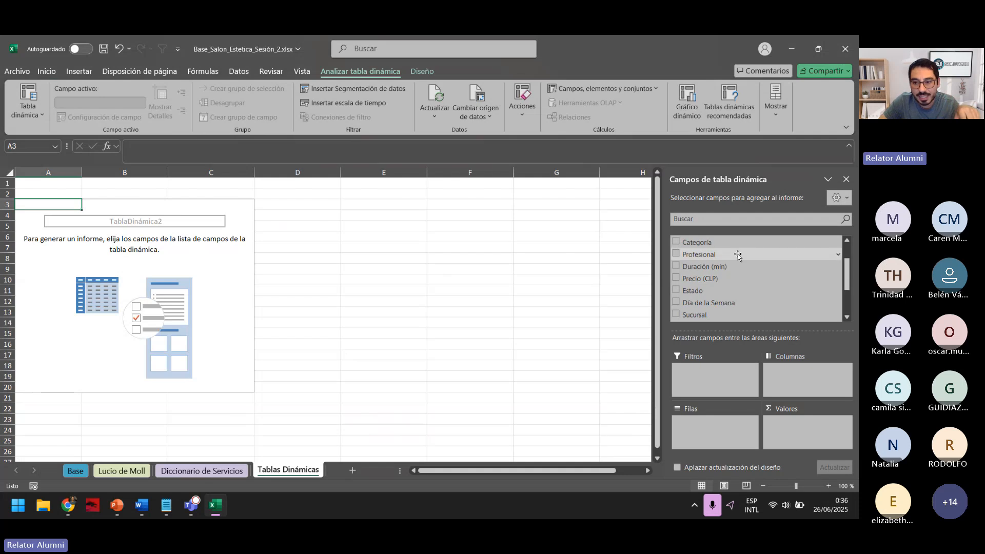
Step: Compare the Fecha and Precio en Millones (CLP) columns on Base with the empty Tablas Dinámicas pivot
{"action": "scroll", "coordinate": [745, 265], "scroll_direction": "down", "scroll_amount": 1}
{"action": "scroll", "coordinate": [745, 264], "scroll_direction": "down", "scroll_amount": 1}
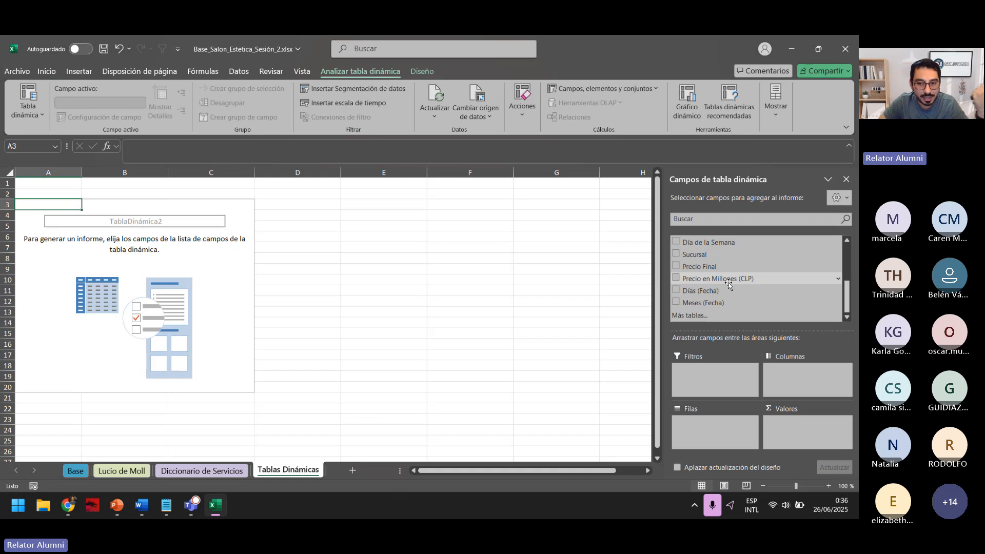
{"action": "left_click", "coordinate": [76, 470]}
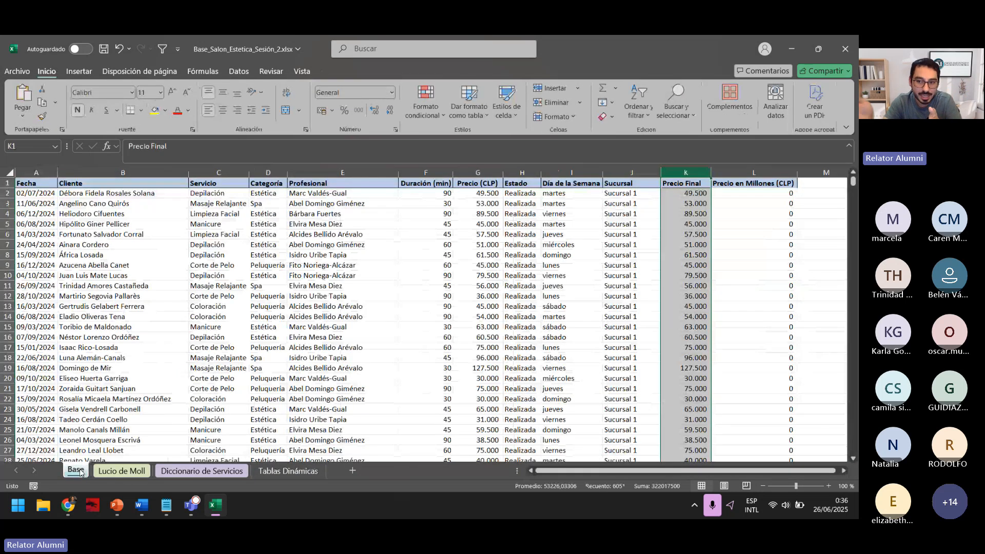
{"action": "left_click", "coordinate": [51, 173]}
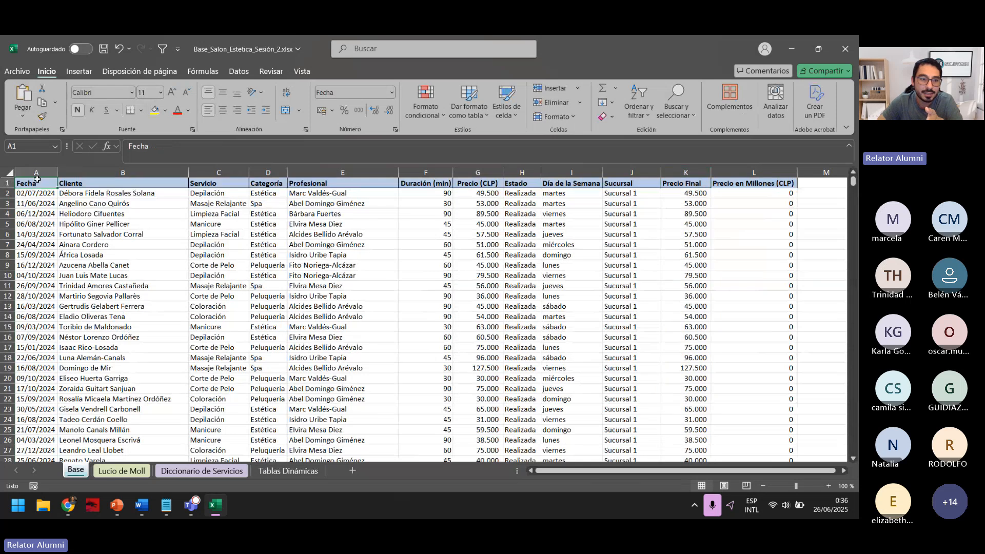
{"action": "left_click", "coordinate": [736, 173]}
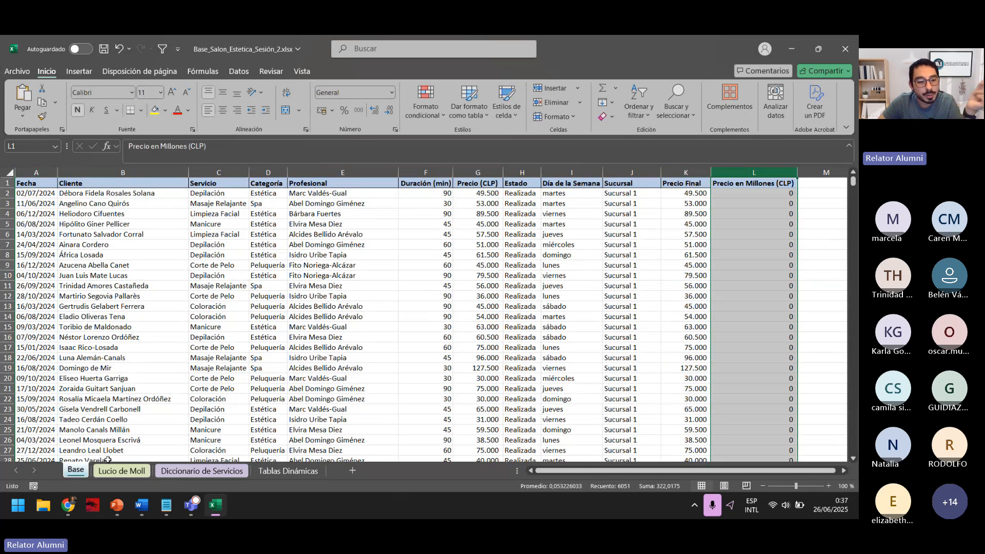
{"action": "left_click", "coordinate": [291, 471]}
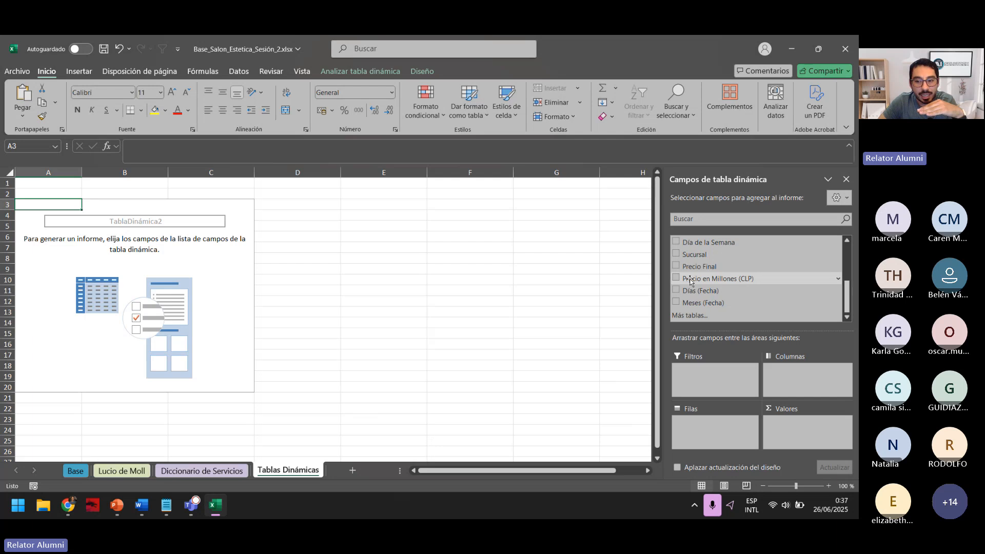
{"action": "scroll", "coordinate": [700, 257], "scroll_direction": "up", "scroll_amount": 3}
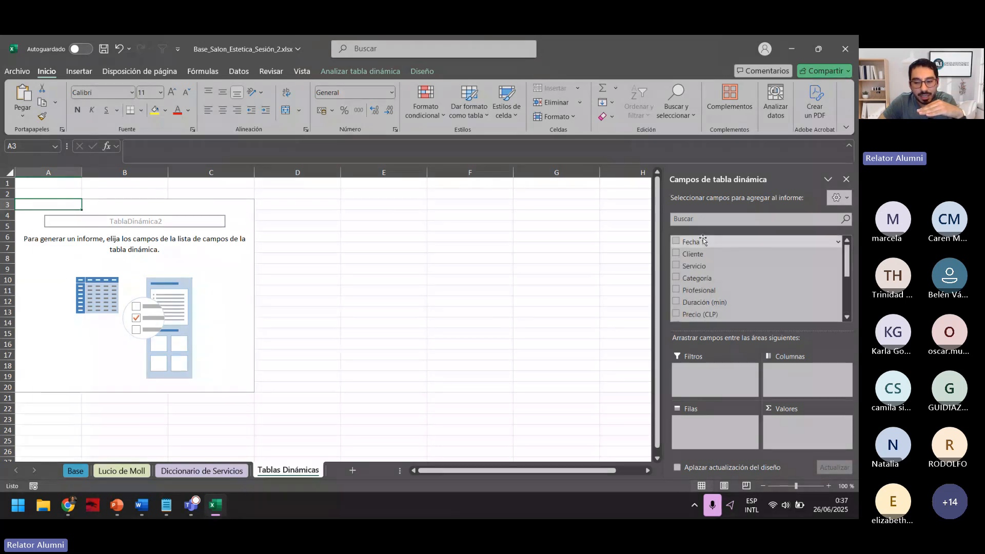
{"action": "scroll", "coordinate": [702, 257], "scroll_direction": "down", "scroll_amount": 3}
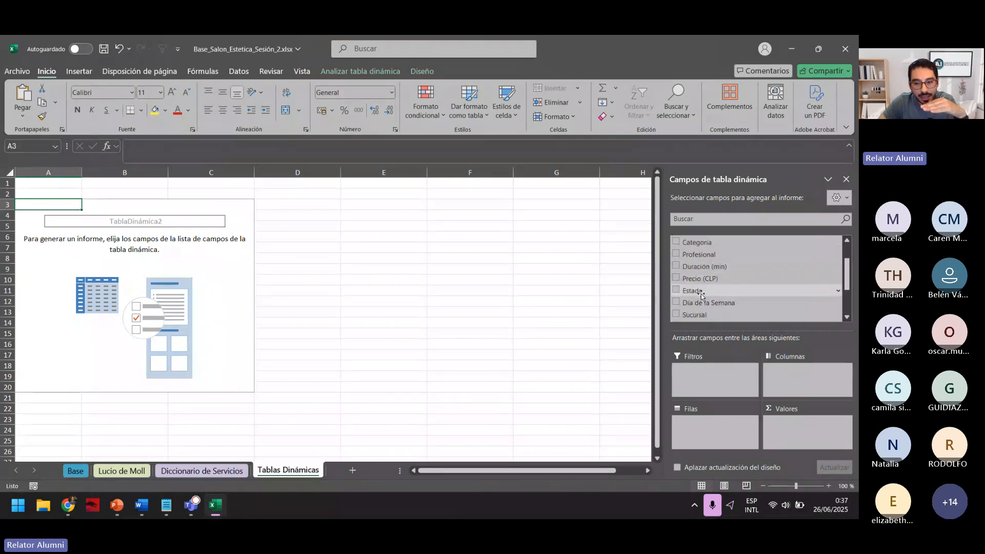
{"action": "scroll", "coordinate": [703, 298], "scroll_direction": "down", "scroll_amount": 1}
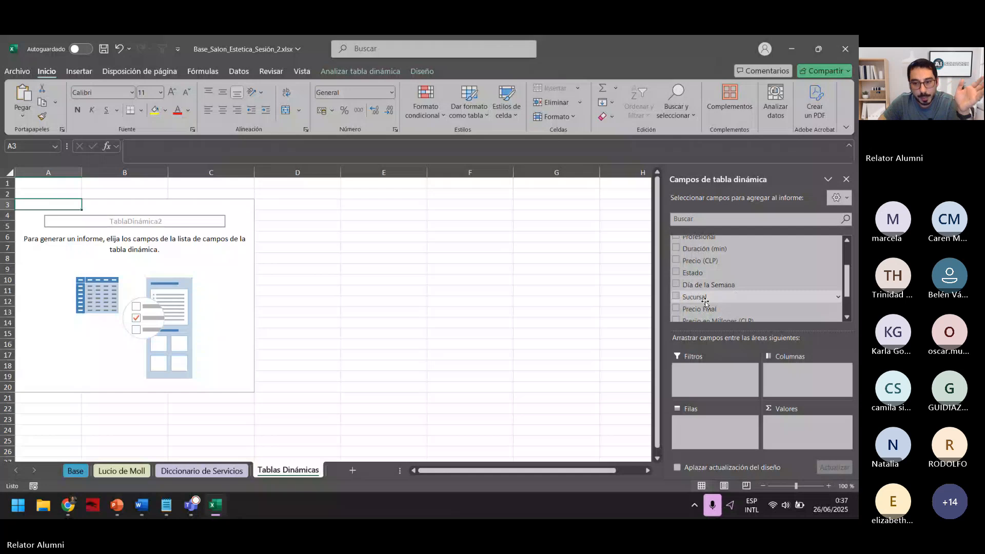
{"action": "scroll", "coordinate": [705, 302], "scroll_direction": "up", "scroll_amount": 1}
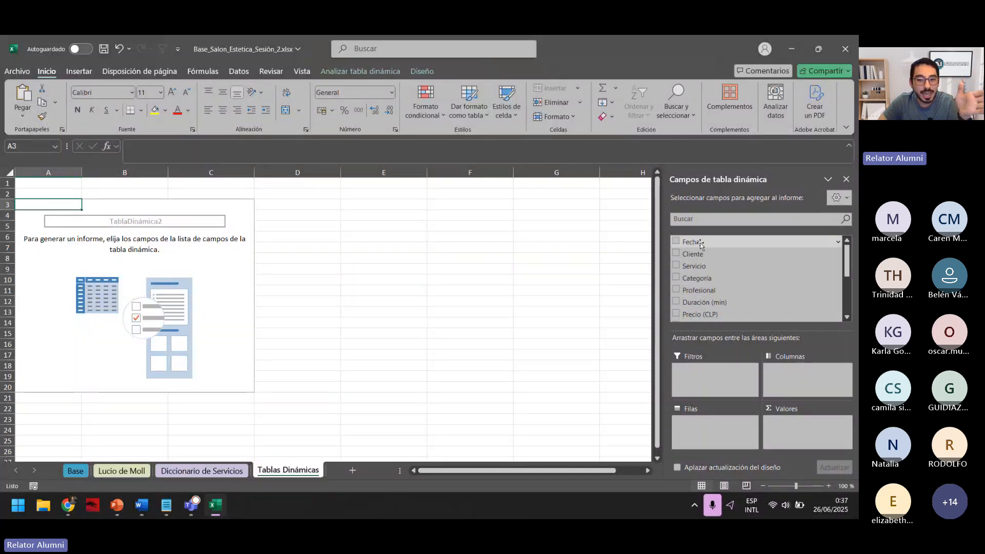
{"action": "scroll", "coordinate": [694, 244], "scroll_direction": "down", "scroll_amount": 1}
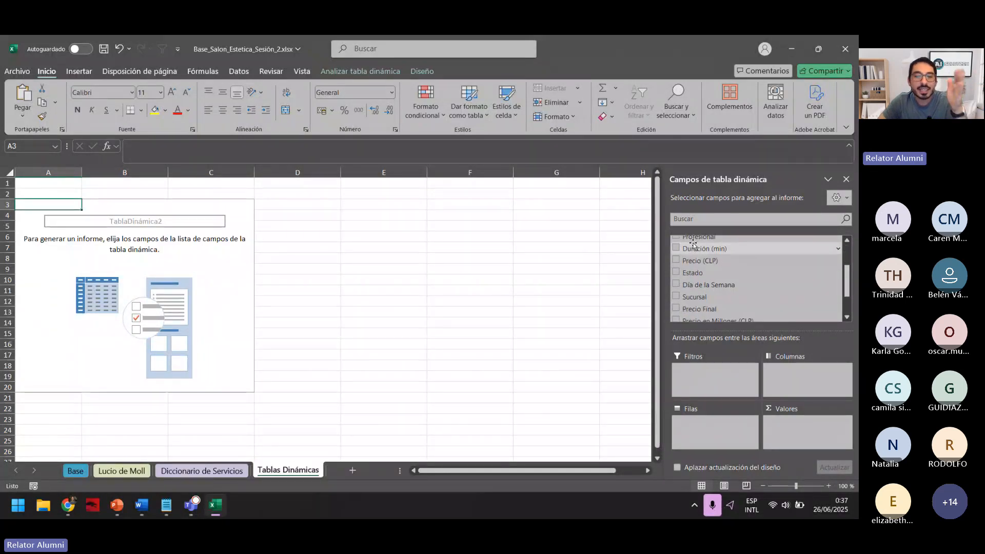
{"action": "scroll", "coordinate": [693, 244], "scroll_direction": "down", "scroll_amount": 3}
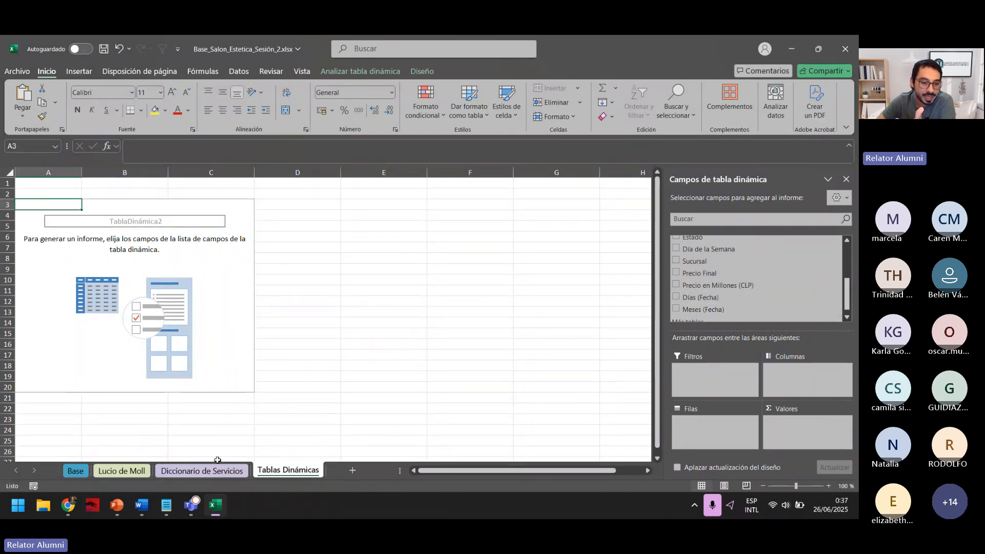
{"action": "left_click", "coordinate": [74, 474]}
{"action": "left_click", "coordinate": [43, 173]}
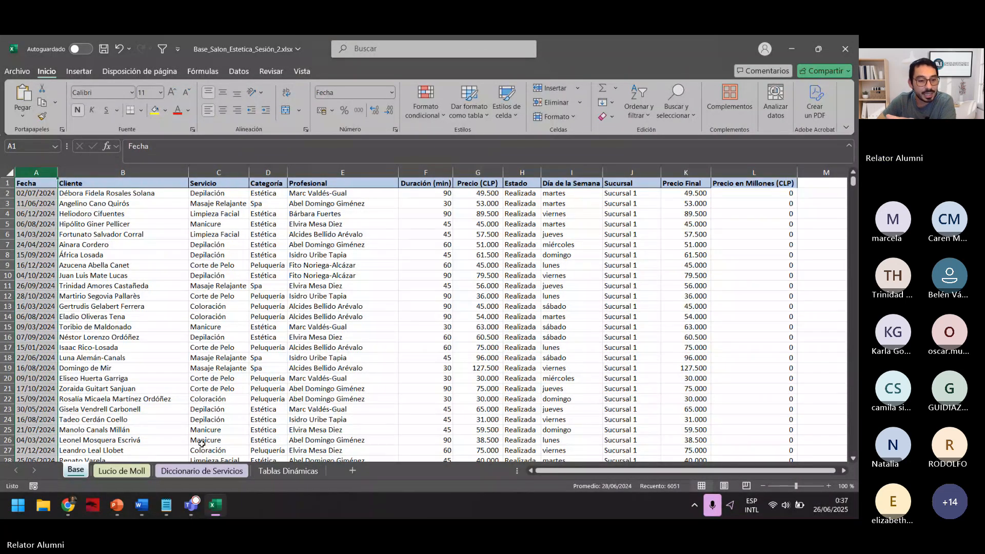
{"action": "left_click", "coordinate": [267, 471]}
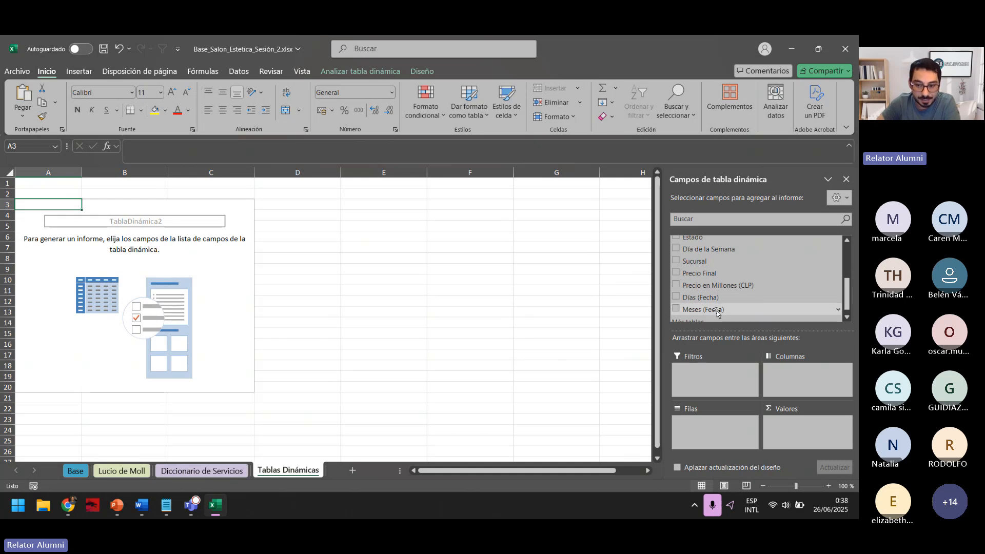
{"action": "scroll", "coordinate": [728, 309], "scroll_direction": "up", "scroll_amount": 5}
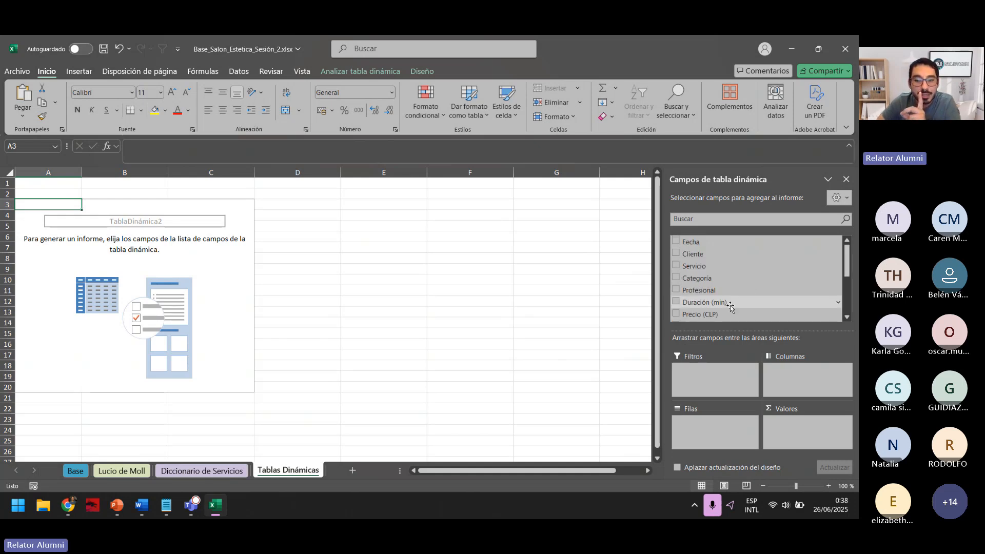
Step: Add Fecha to the pivot rows, grouping into months ene–dic, and expand then collapse ene
{"action": "left_click", "coordinate": [676, 243]}
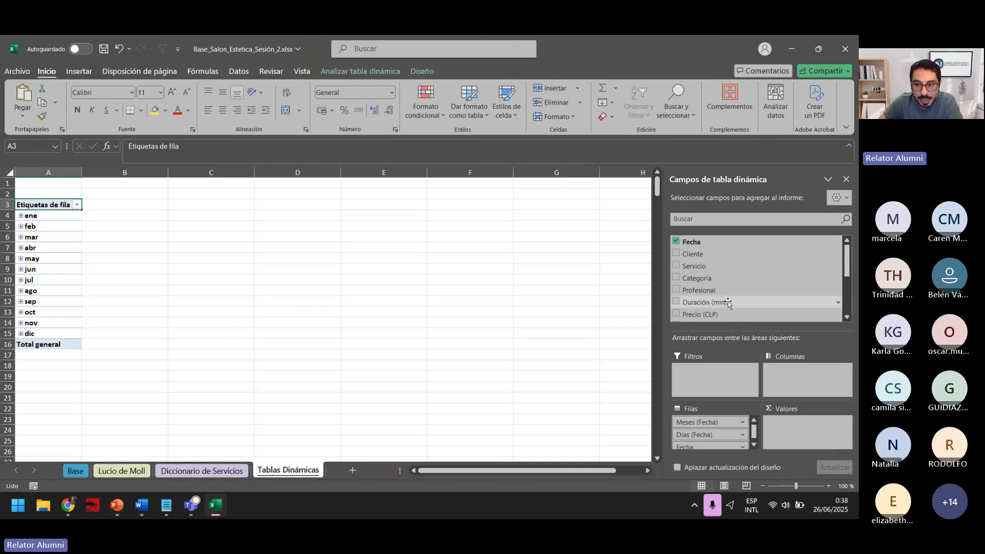
{"action": "left_click_drag", "start_coordinate": [848, 270], "coordinate": [847, 318]}
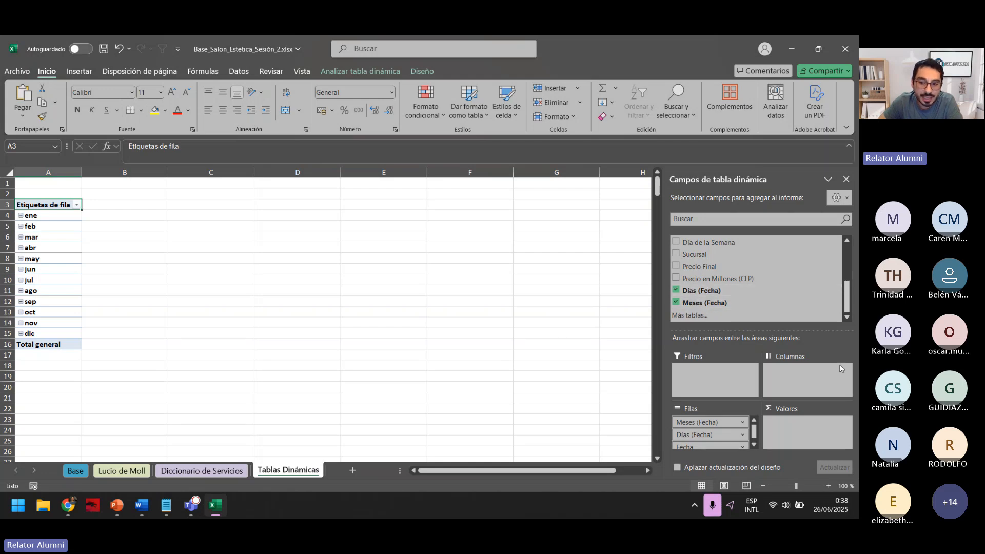
{"action": "left_click", "coordinate": [21, 216]}
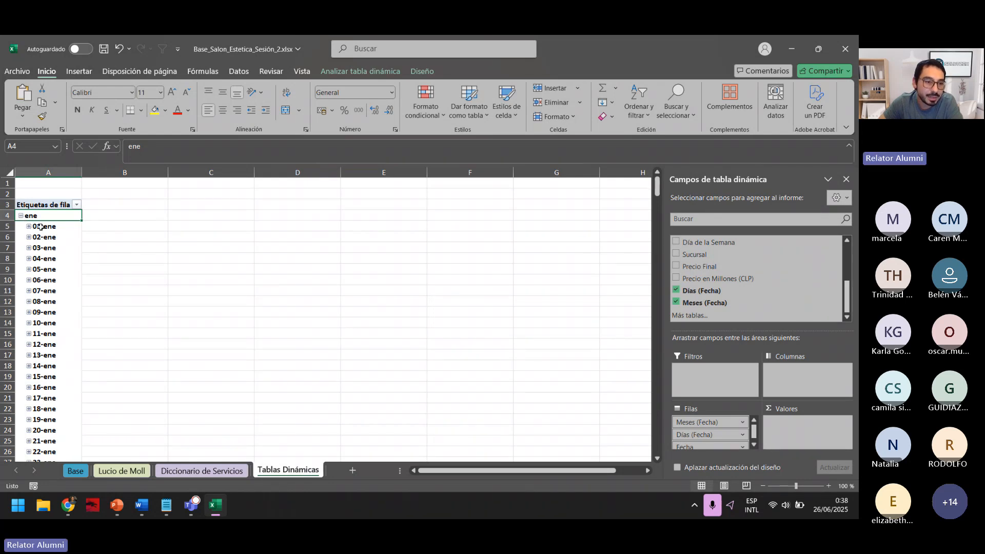
{"action": "scroll", "coordinate": [46, 254], "scroll_direction": "down", "scroll_amount": 2}
{"action": "scroll", "coordinate": [44, 360], "scroll_direction": "down", "scroll_amount": 2}
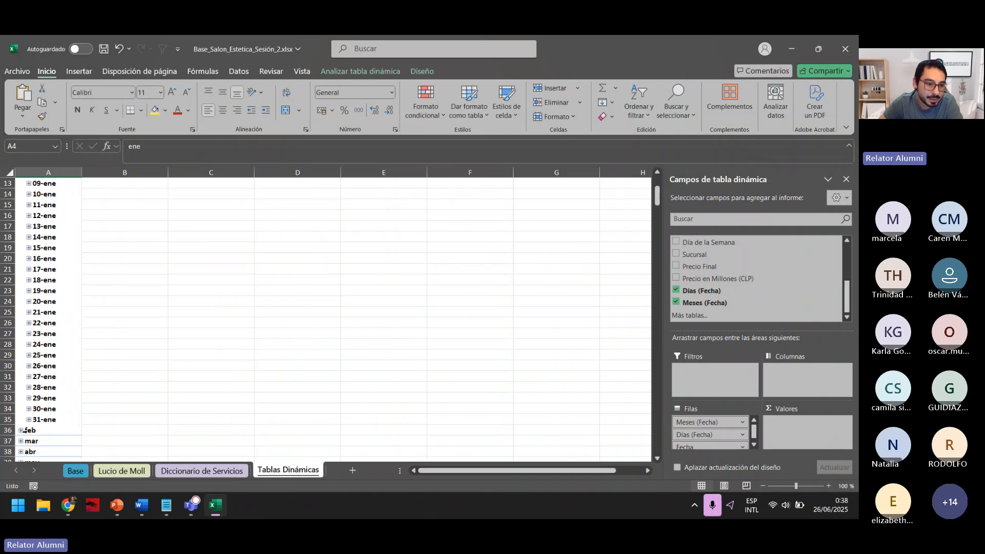
{"action": "scroll", "coordinate": [28, 248], "scroll_direction": "up", "scroll_amount": 4}
{"action": "left_click", "coordinate": [20, 215]}
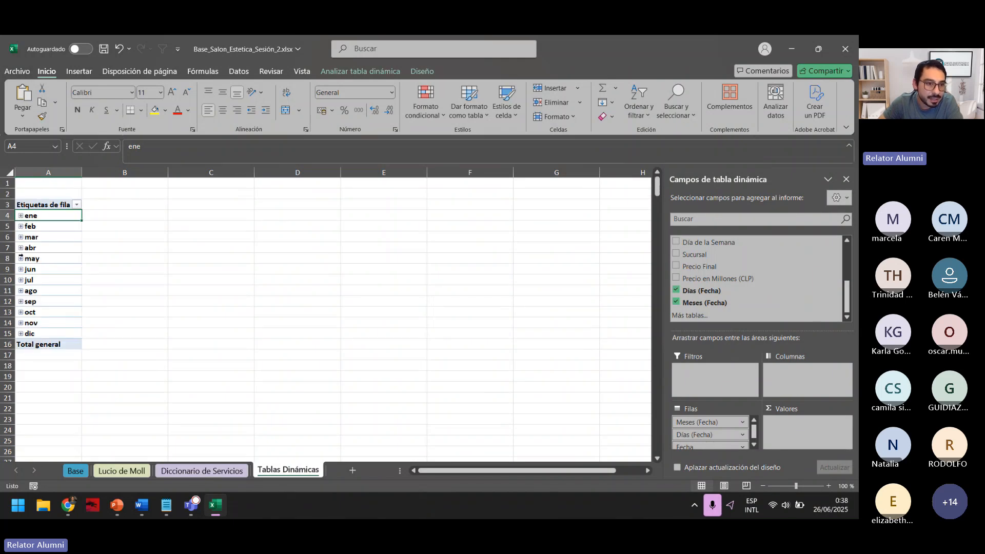
Step: Expand and collapse feb to inspect its daily rows
{"action": "left_click", "coordinate": [20, 226]}
{"action": "scroll", "coordinate": [66, 412], "scroll_direction": "down", "scroll_amount": 5}
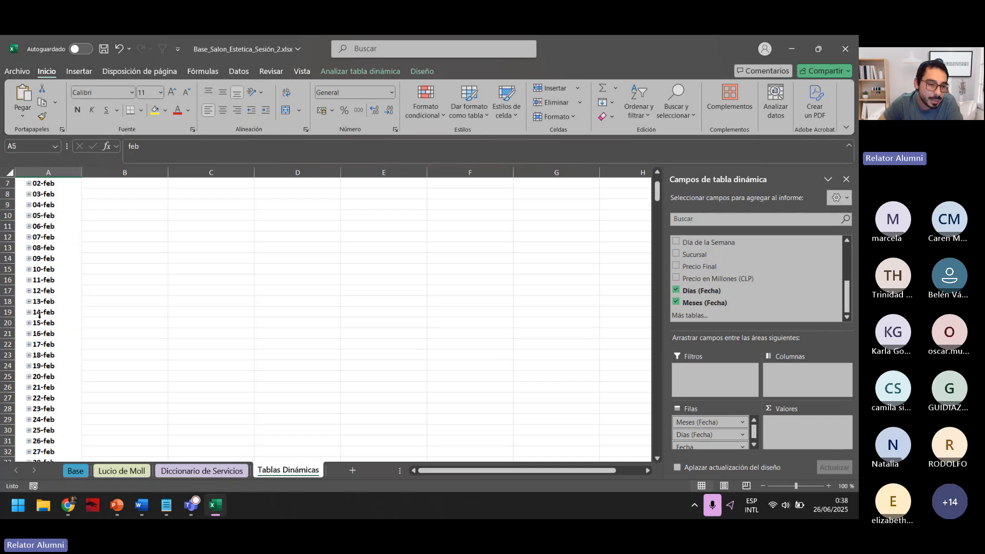
{"action": "scroll", "coordinate": [48, 359], "scroll_direction": "up", "scroll_amount": 5}
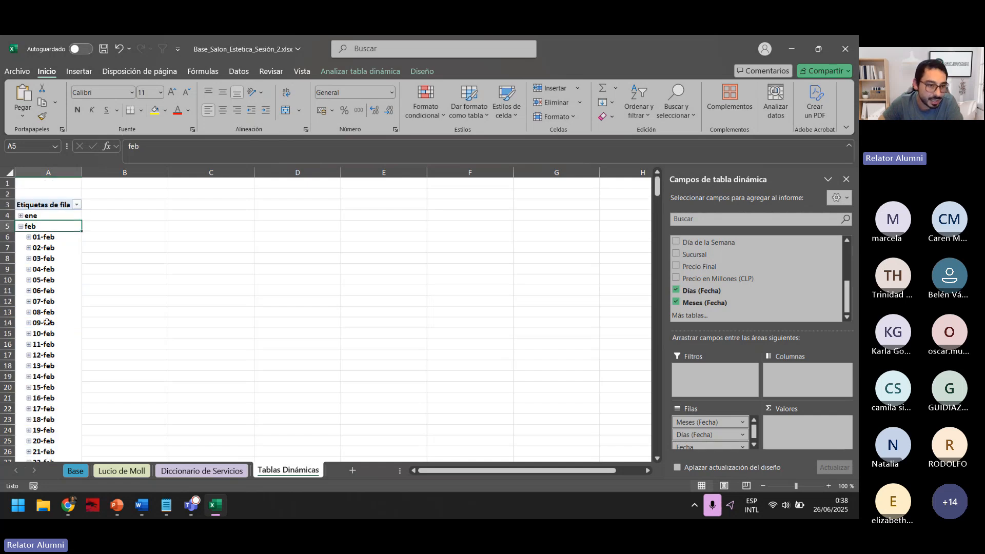
{"action": "left_click", "coordinate": [20, 226]}
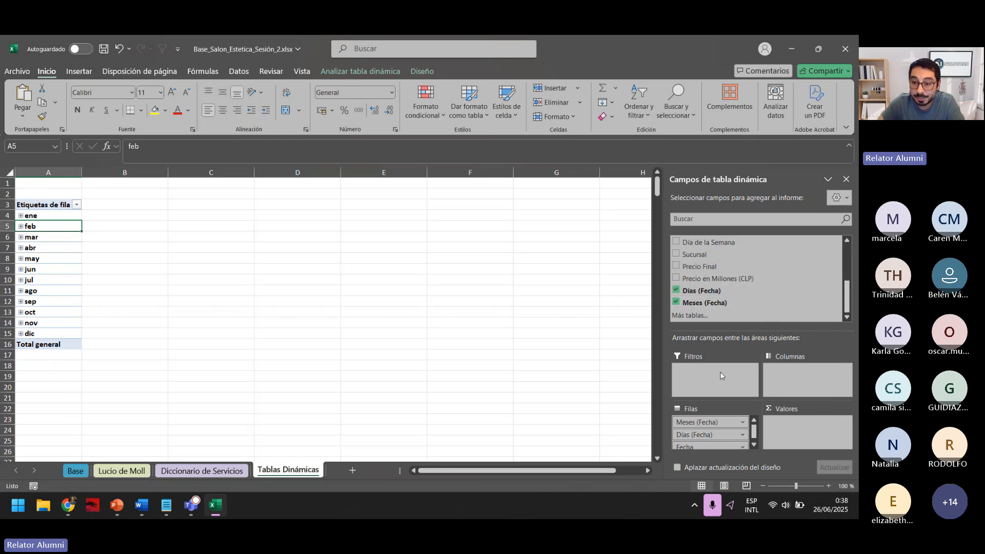
{"action": "scroll", "coordinate": [706, 287], "scroll_direction": "up", "scroll_amount": 5}
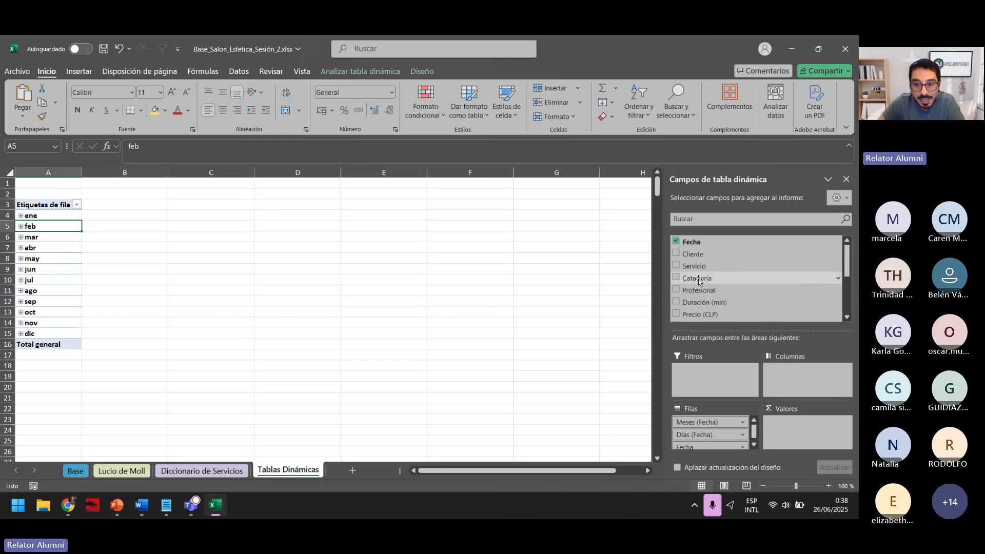
{"action": "scroll", "coordinate": [712, 292], "scroll_direction": "down", "scroll_amount": 3}
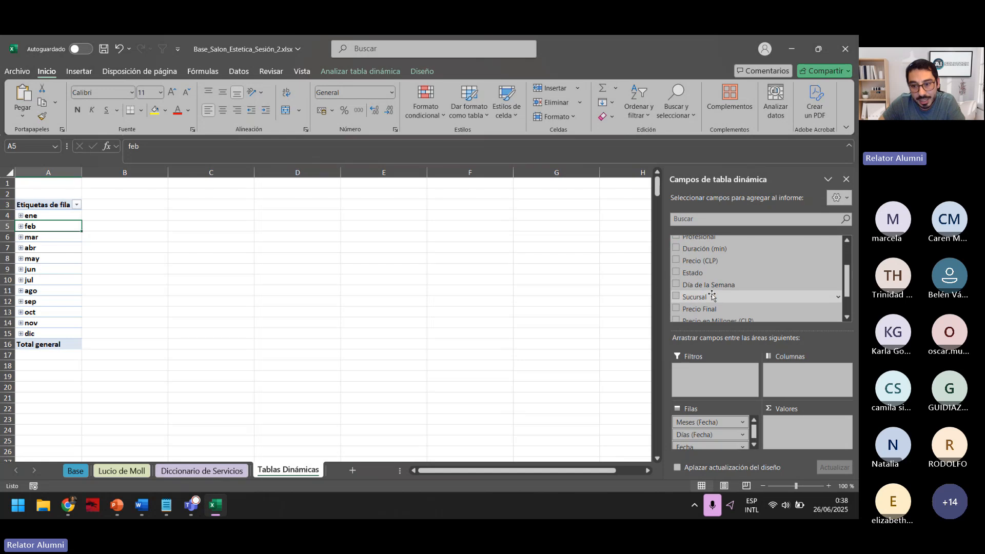
{"action": "scroll", "coordinate": [712, 296], "scroll_direction": "down", "scroll_amount": 1}
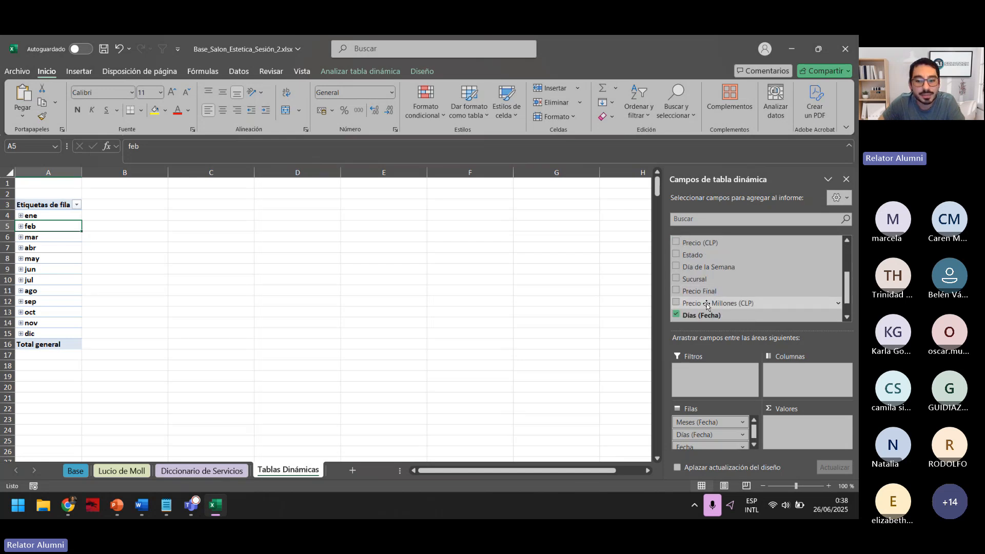
{"action": "left_click_drag", "start_coordinate": [814, 431], "coordinate": [814, 431]}
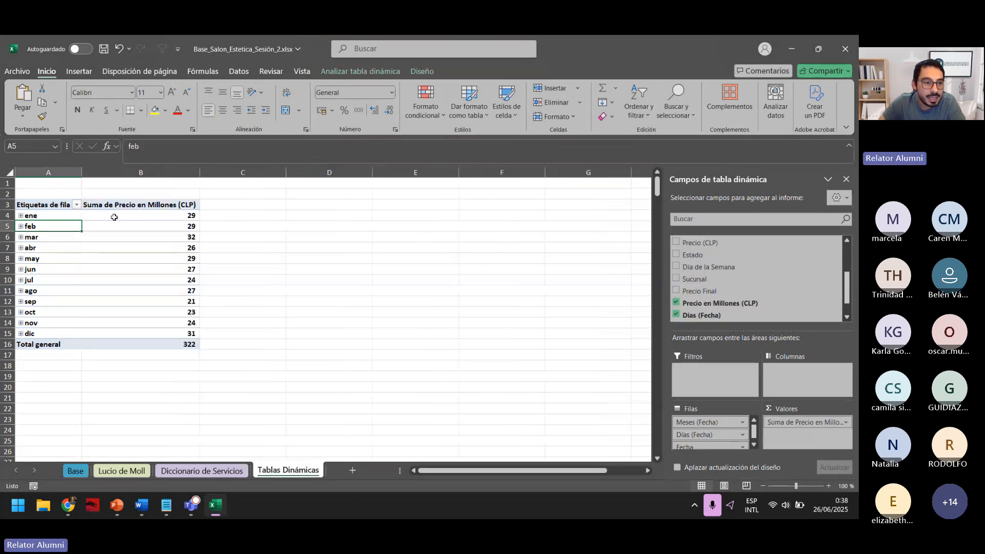
{"action": "left_click", "coordinate": [37, 218]}
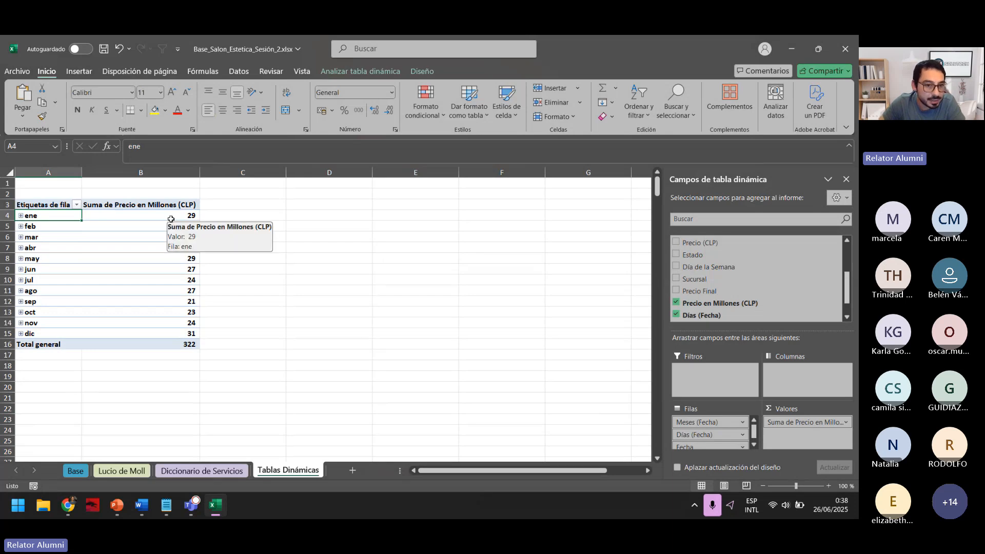
{"action": "left_click", "coordinate": [171, 219]}
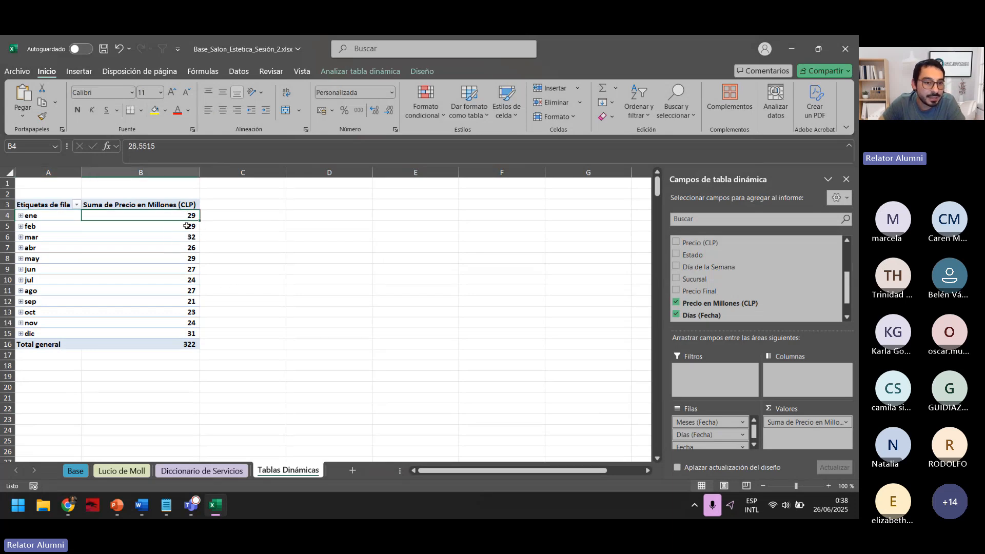
{"action": "left_click_drag", "start_coordinate": [186, 225], "coordinate": [185, 333]}
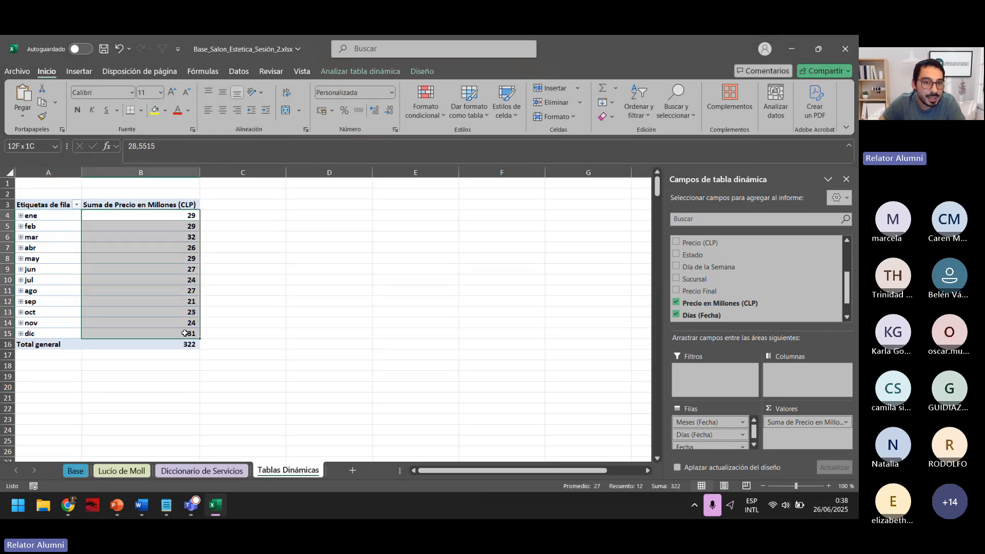
{"action": "left_click", "coordinate": [380, 109]}
{"action": "left_click", "coordinate": [379, 109]}
{"action": "left_click", "coordinate": [188, 265]}
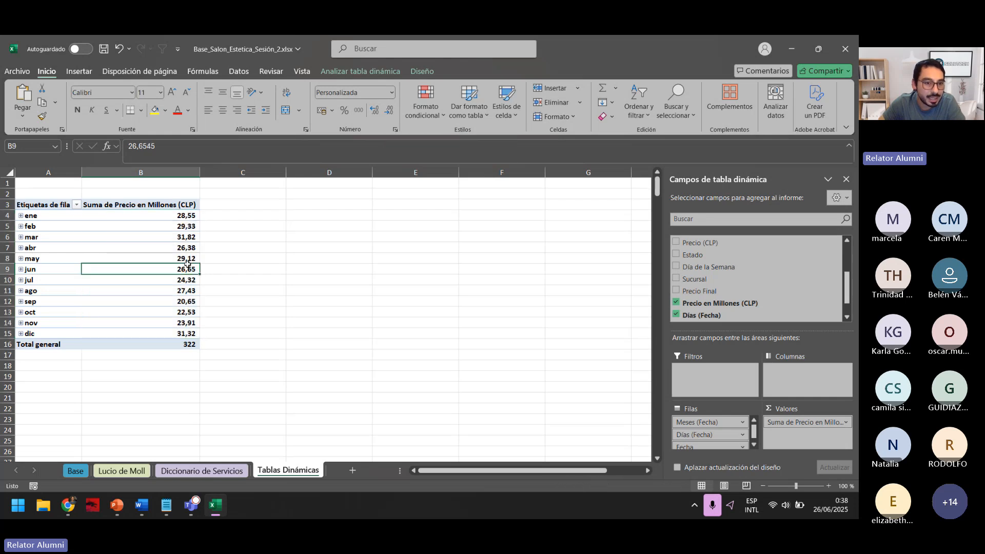
{"action": "left_click_drag", "start_coordinate": [193, 217], "coordinate": [188, 335]}
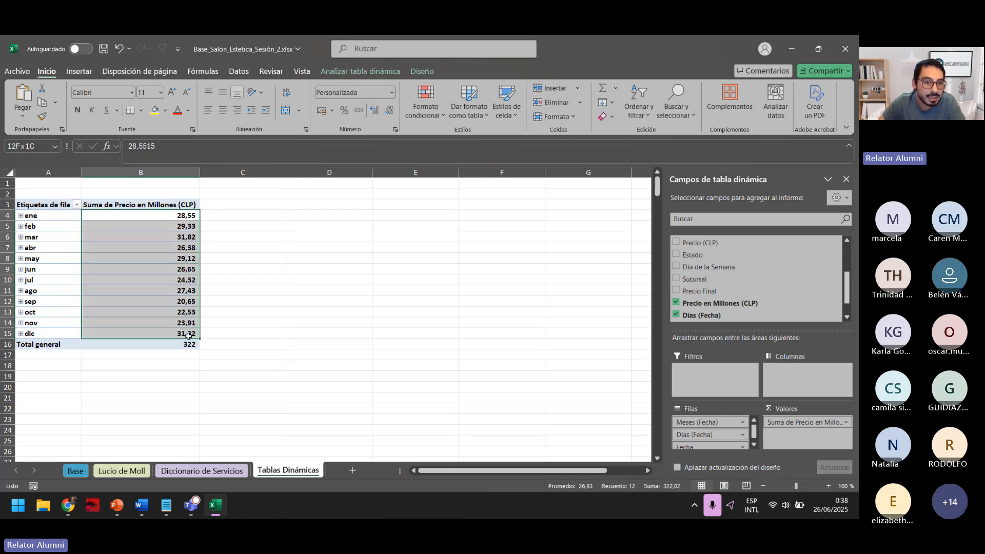
{"action": "left_click", "coordinate": [389, 109]}
{"action": "left_click", "coordinate": [188, 236]}
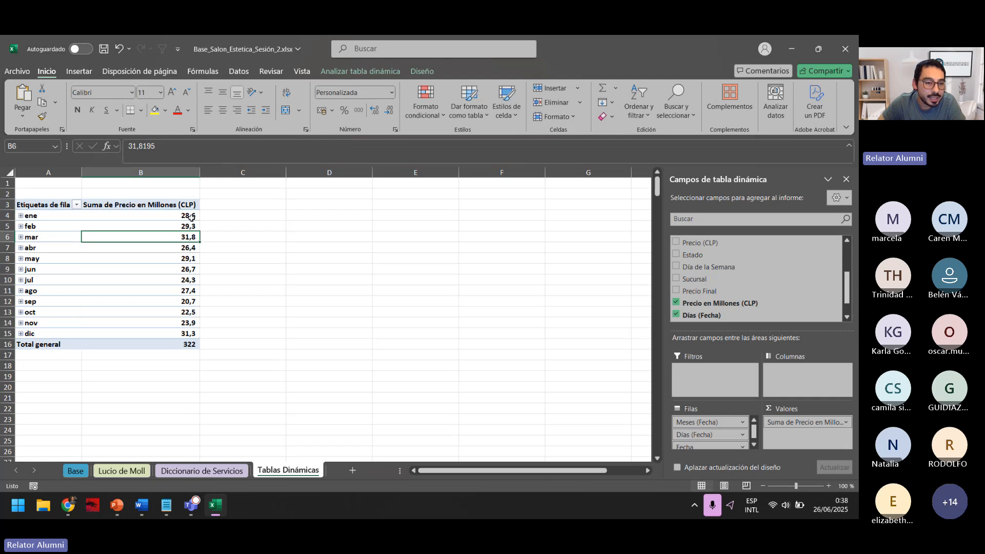
{"action": "left_click", "coordinate": [68, 236]}
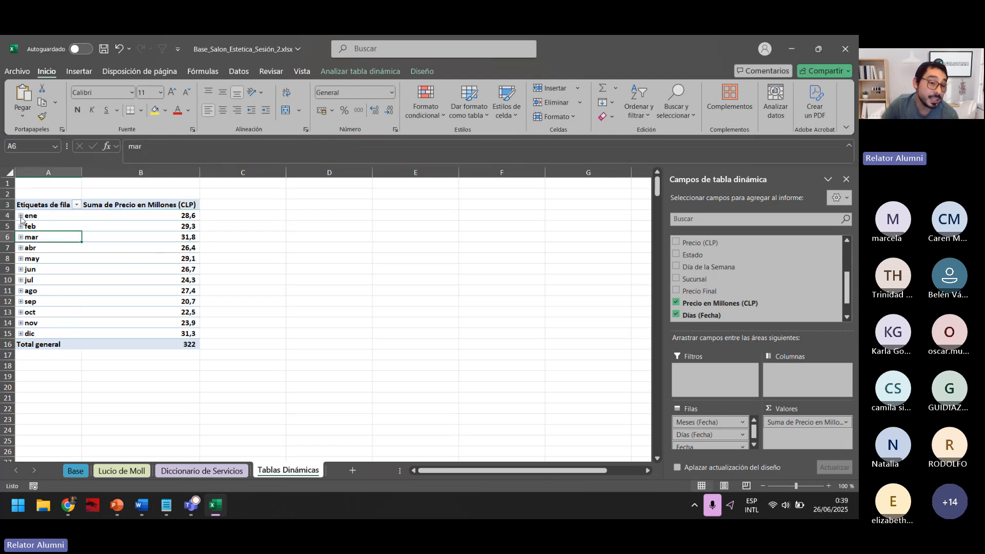
{"action": "left_click", "coordinate": [21, 215]}
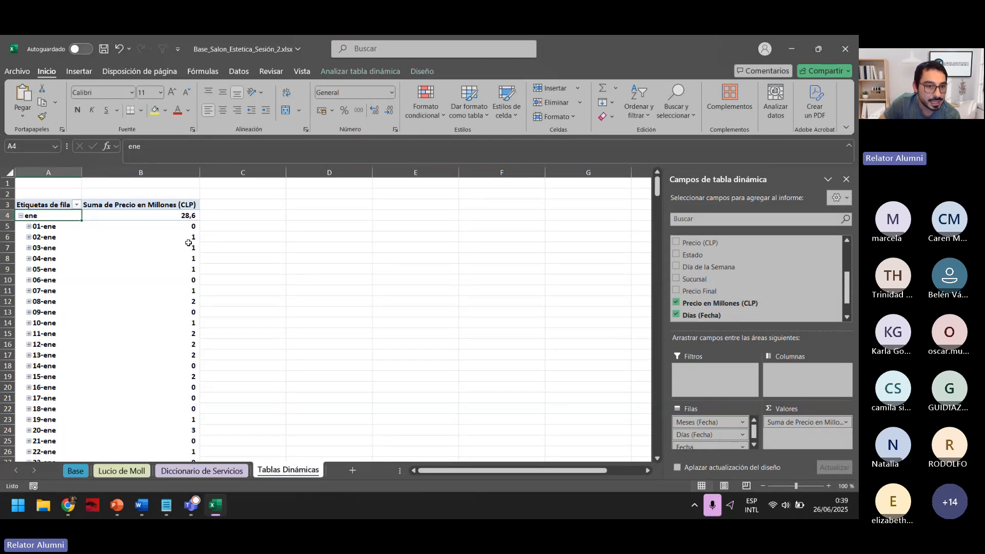
{"action": "left_click", "coordinate": [48, 238]}
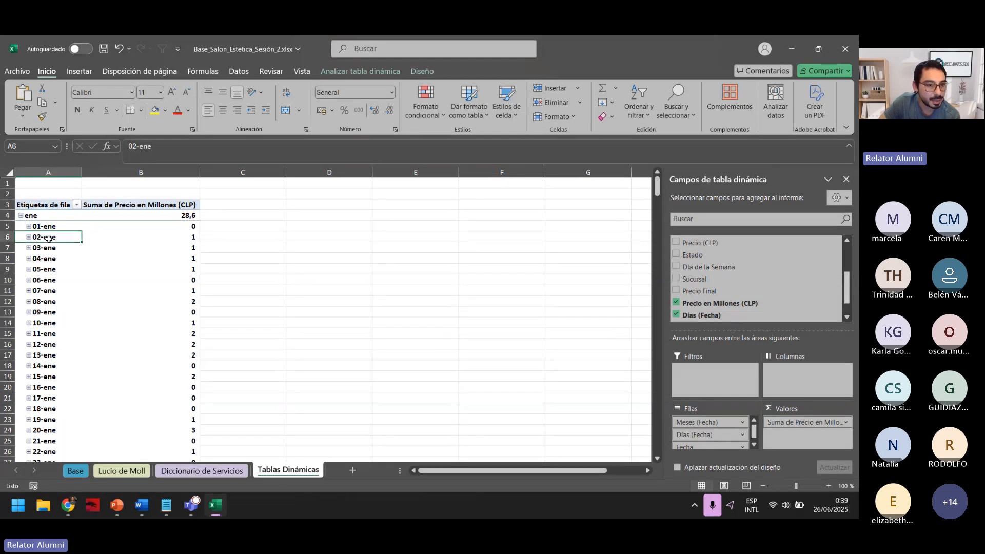
{"action": "left_click_drag", "start_coordinate": [48, 238], "coordinate": [138, 236]}
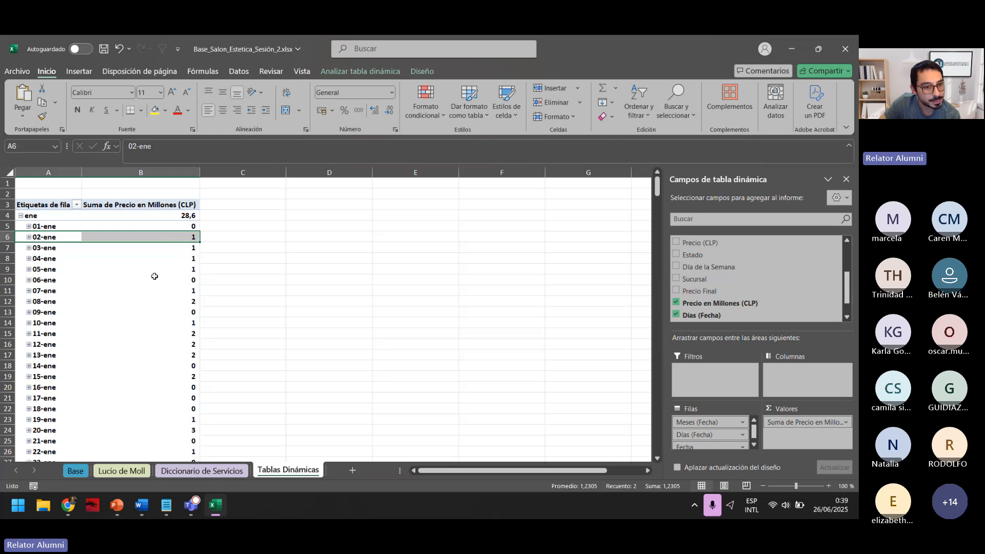
{"action": "scroll", "coordinate": [195, 262], "scroll_direction": "down", "scroll_amount": 3}
{"action": "left_click_drag", "start_coordinate": [195, 267], "coordinate": [61, 267]}
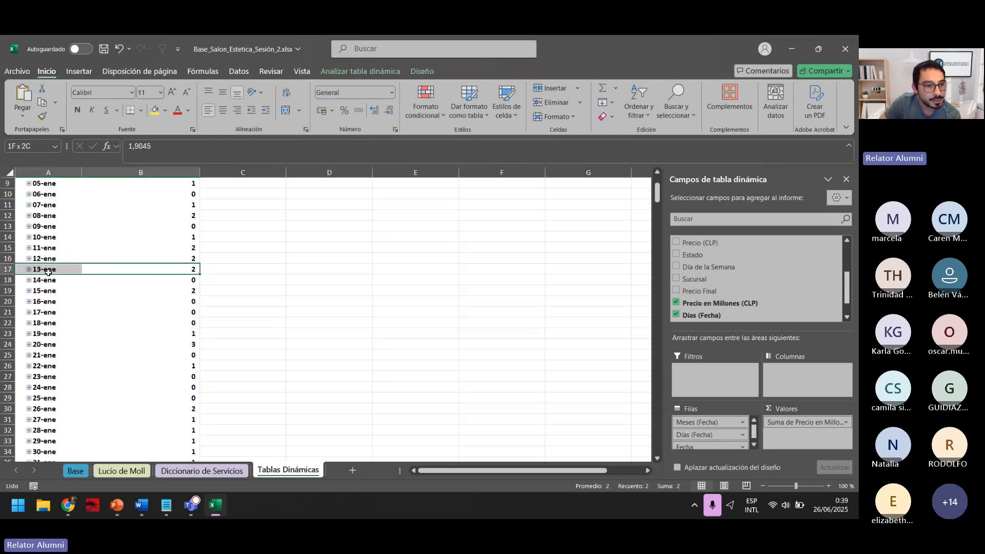
{"action": "scroll", "coordinate": [164, 317], "scroll_direction": "down", "scroll_amount": 1}
{"action": "scroll", "coordinate": [164, 317], "scroll_direction": "up", "scroll_amount": 4}
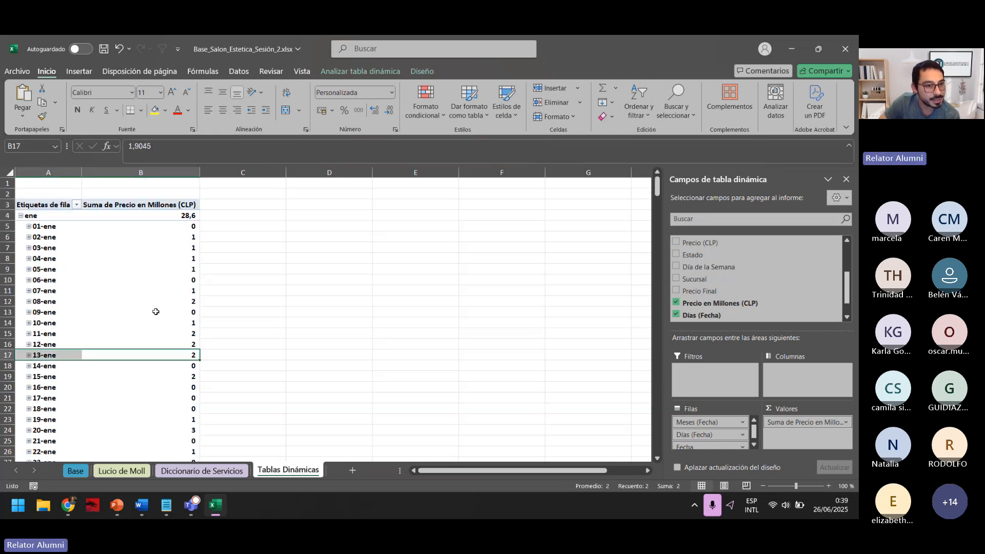
Step: Collapse ene and uncheck Días (Fecha), Precio en Millones (CLP) and Fecha in the field list
{"action": "left_click", "coordinate": [21, 216]}
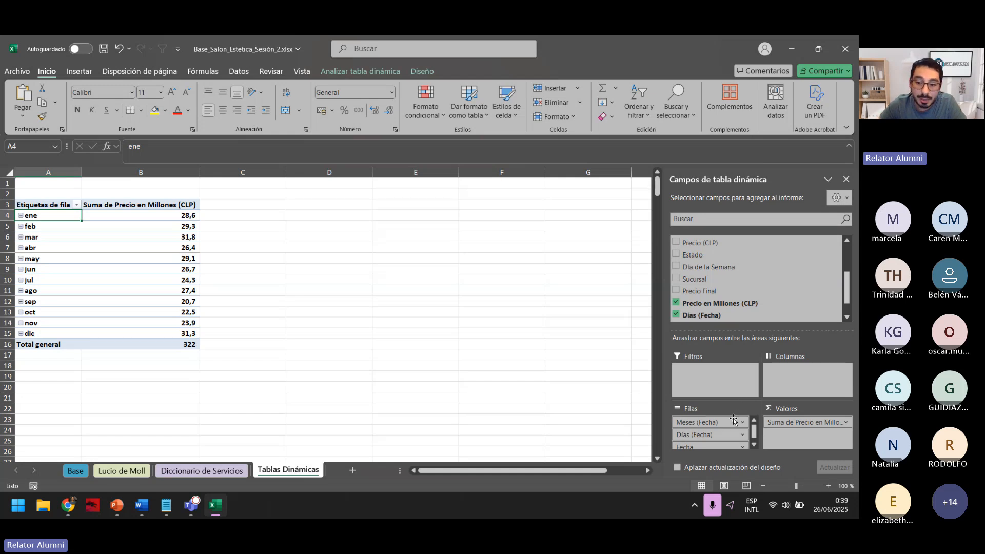
{"action": "left_click", "coordinate": [675, 315]}
{"action": "left_click", "coordinate": [676, 303]}
{"action": "left_click", "coordinate": [675, 241]}
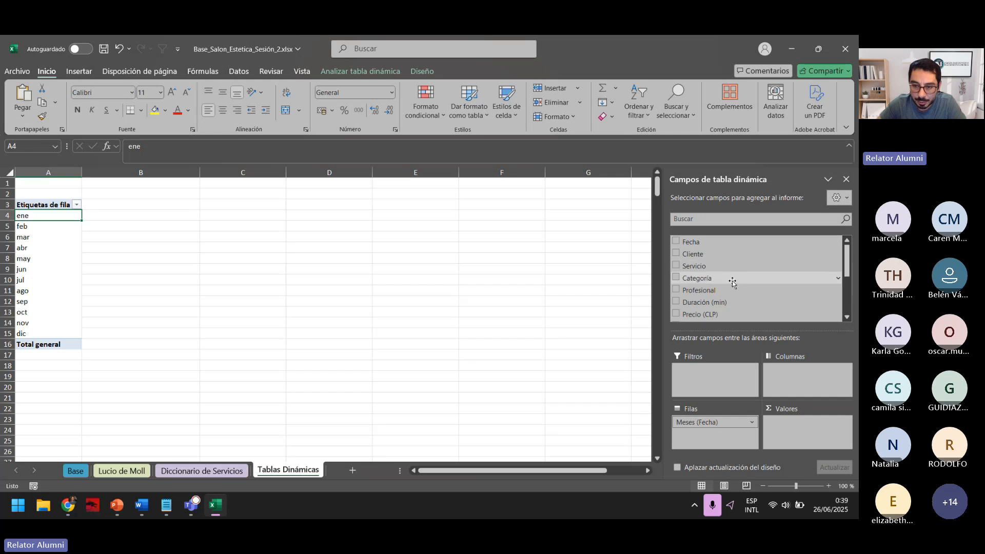
{"action": "scroll", "coordinate": [723, 283], "scroll_direction": "down", "scroll_amount": 2}
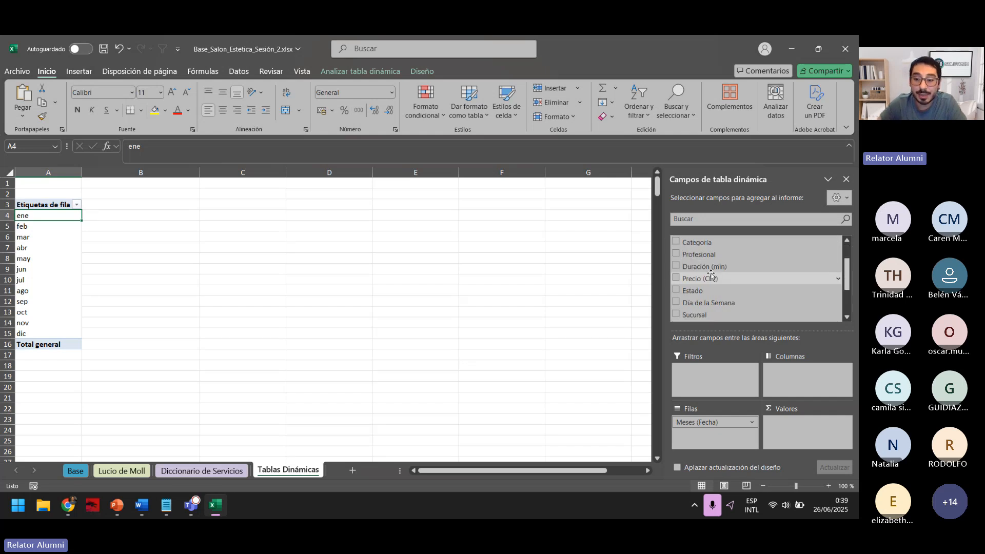
{"action": "scroll", "coordinate": [711, 286], "scroll_direction": "down", "scroll_amount": 2}
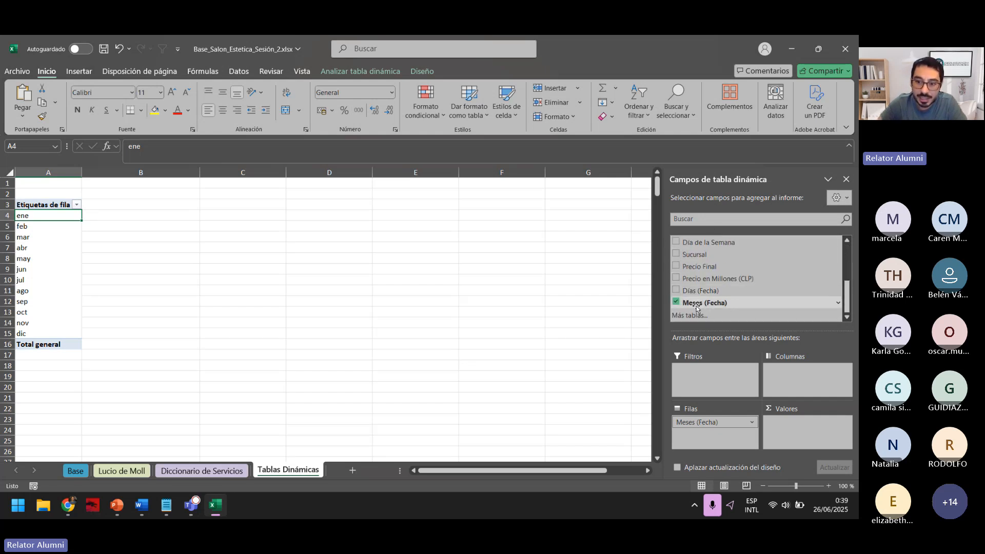
Step: Remove Meses (Fecha) and drag it back into Filas as the month rows
{"action": "left_click", "coordinate": [675, 303]}
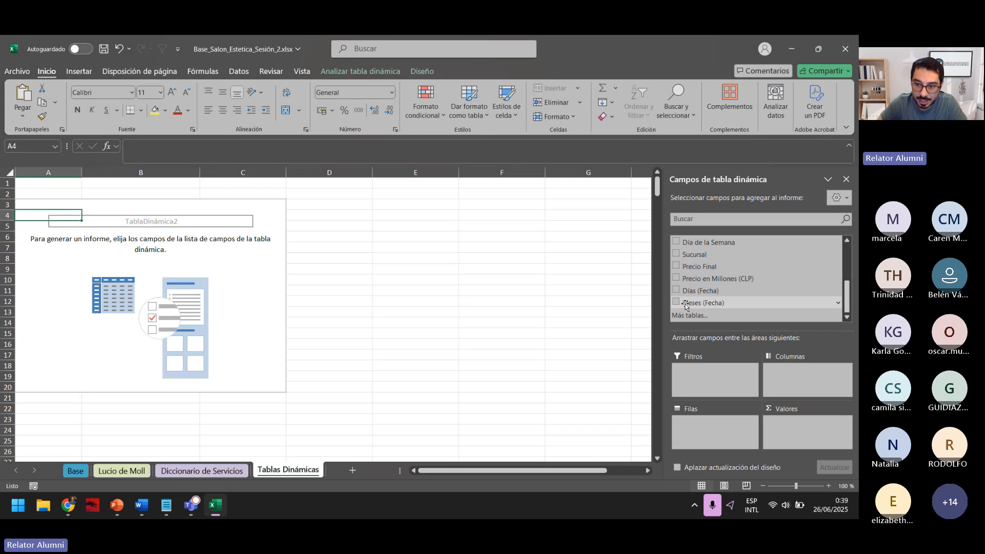
{"action": "left_click", "coordinate": [675, 302]}
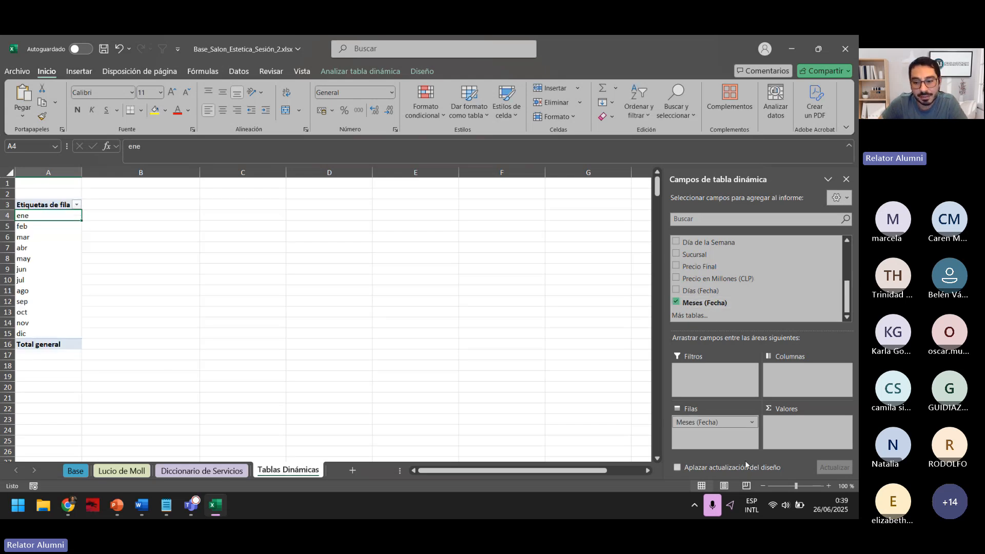
{"action": "left_click_drag", "start_coordinate": [690, 422], "coordinate": [636, 385]}
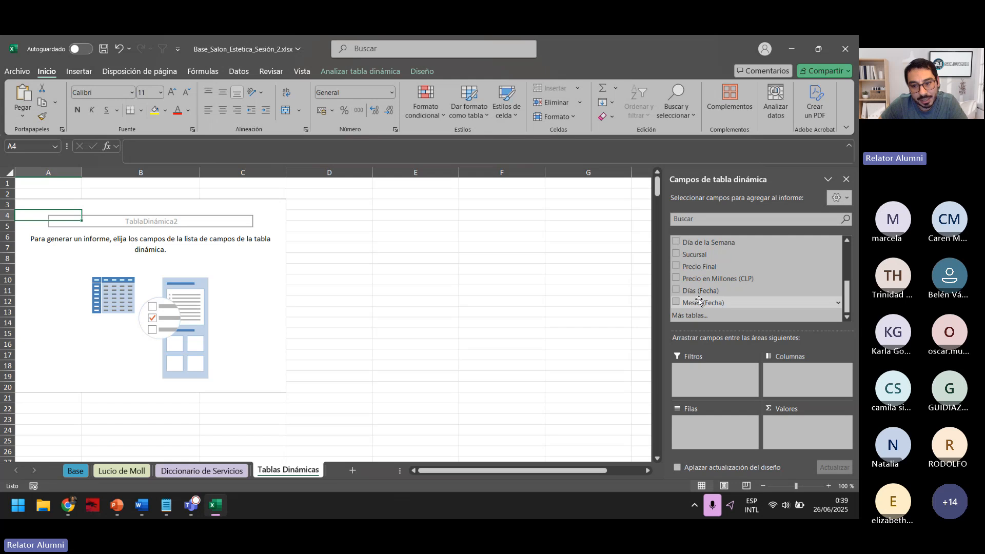
{"action": "left_click_drag", "start_coordinate": [699, 299], "coordinate": [713, 433]}
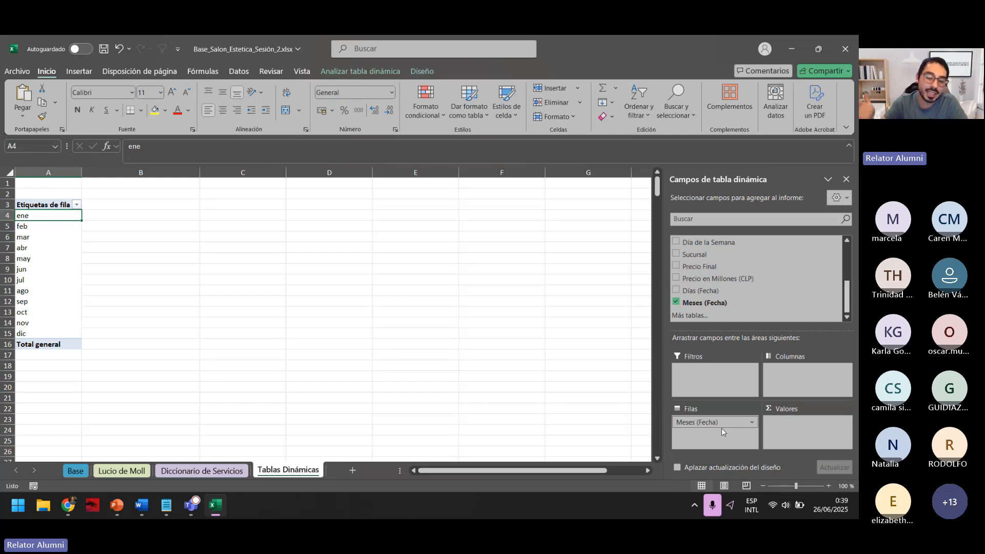
Step: Clear the pivot by removing Meses (Fecha) and Días (Fecha) from Filas with Quitar campo
{"action": "left_click", "coordinate": [676, 303]}
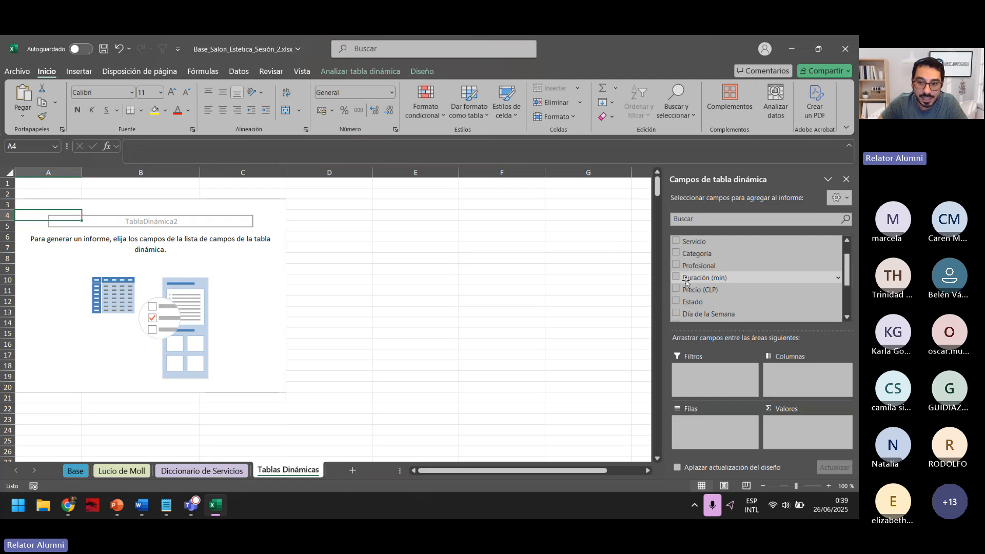
{"action": "scroll", "coordinate": [677, 277], "scroll_direction": "up", "scroll_amount": 5}
{"action": "left_click", "coordinate": [676, 242]}
{"action": "left_click", "coordinate": [676, 242]}
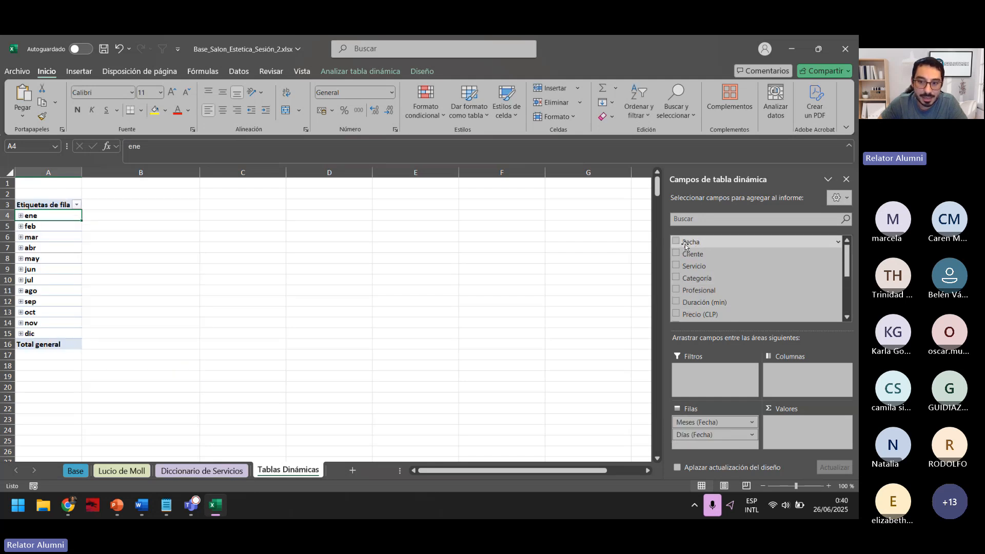
{"action": "mouse_move", "coordinate": [688, 242]}
{"action": "left_mouse_down"}
{"action": "mouse_move", "coordinate": [704, 290]}
{"action": "mouse_move", "coordinate": [688, 245]}
{"action": "left_mouse_up"}
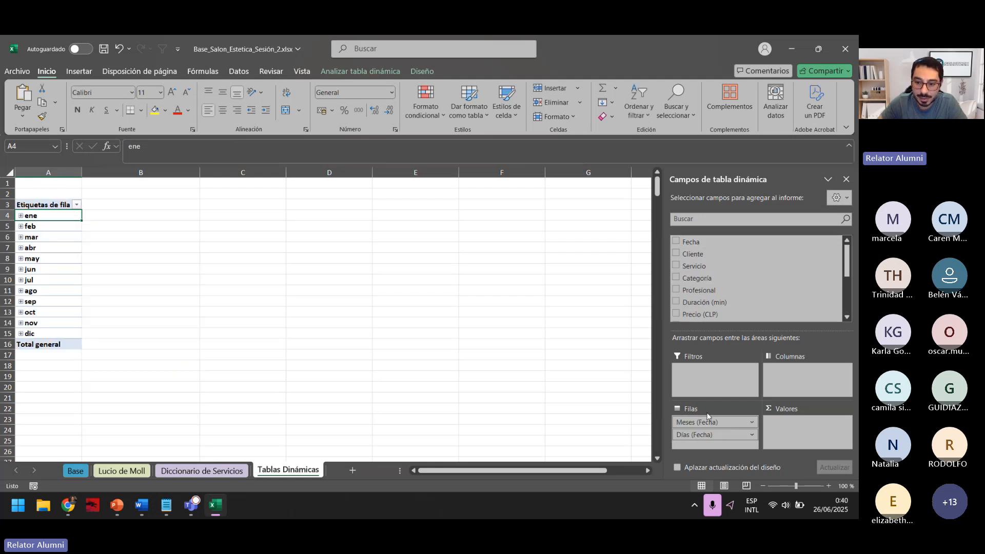
{"action": "left_click", "coordinate": [690, 420]}
{"action": "left_click", "coordinate": [706, 396]}
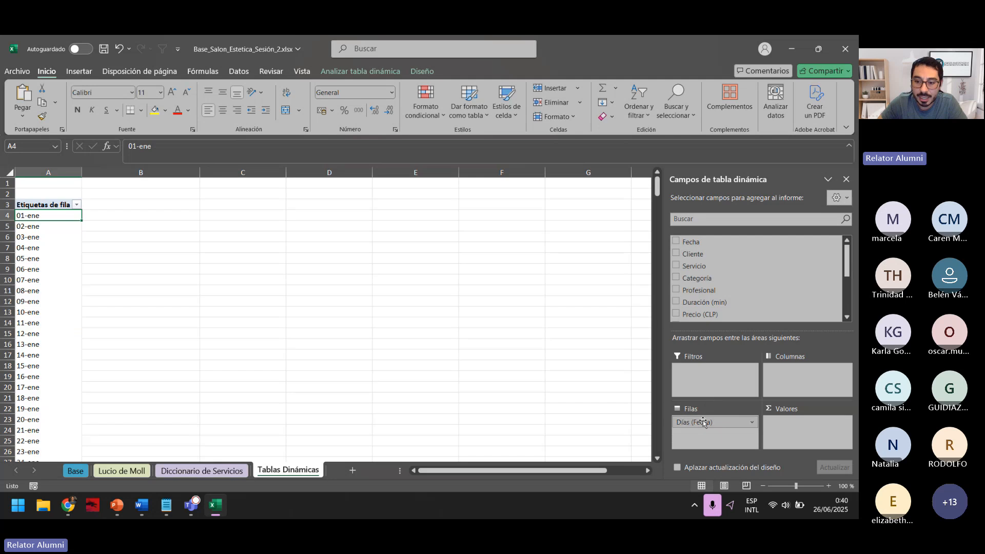
{"action": "left_click", "coordinate": [703, 422]}
{"action": "left_click", "coordinate": [713, 399]}
Step: Drag Fecha into Filas, then remove Días (Fecha) and Fecha, leaving months ene–dic
{"action": "left_click_drag", "start_coordinate": [698, 247], "coordinate": [702, 418]}
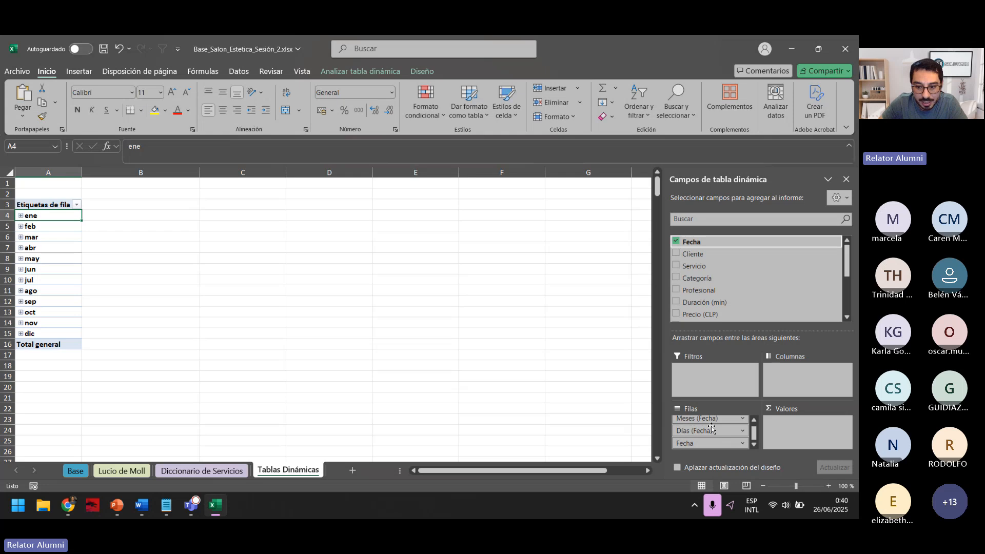
{"action": "left_click", "coordinate": [712, 432]}
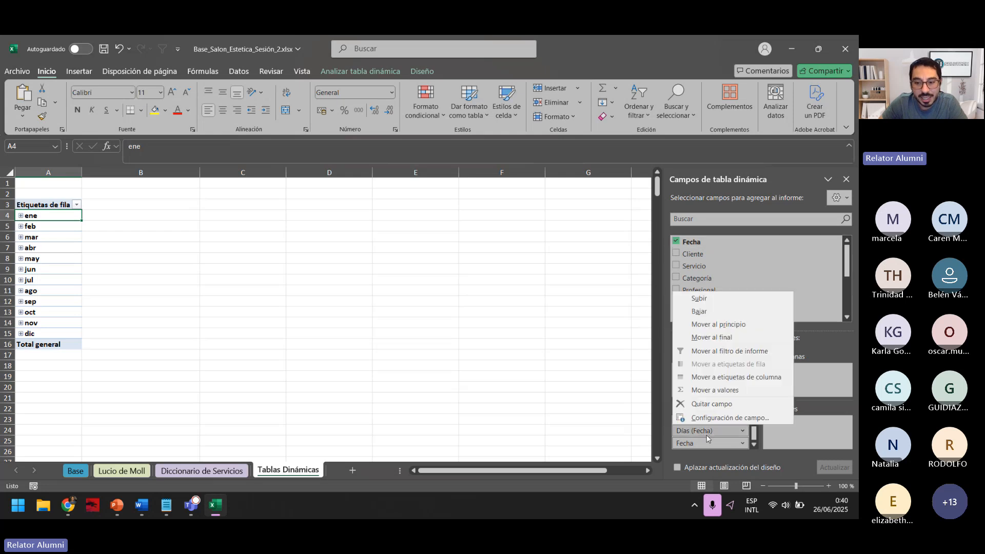
{"action": "key", "text": "Up"}
{"action": "key", "text": "Up"}
{"action": "key", "text": "Return"}
{"action": "left_click", "coordinate": [712, 436]}
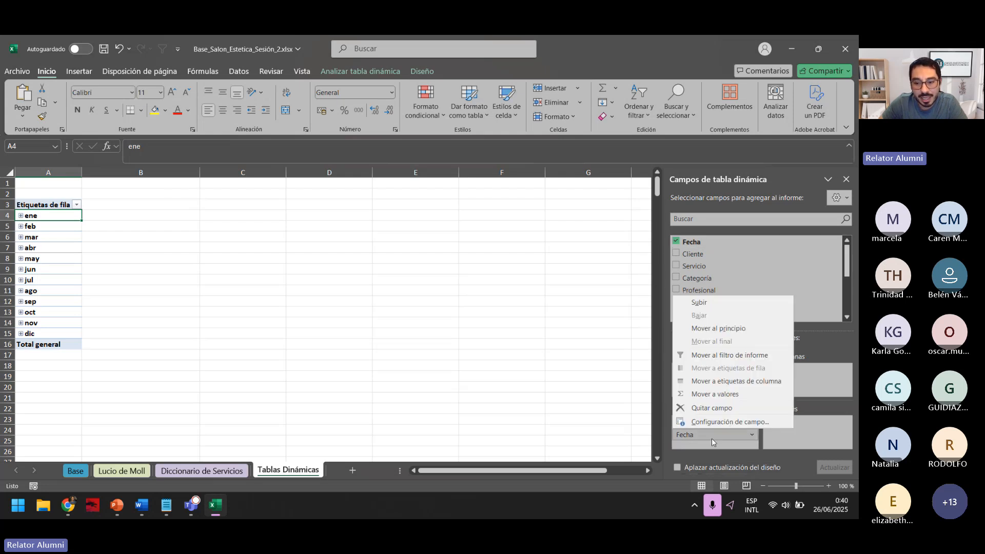
{"action": "left_click", "coordinate": [716, 408]}
{"action": "left_click", "coordinate": [49, 226]}
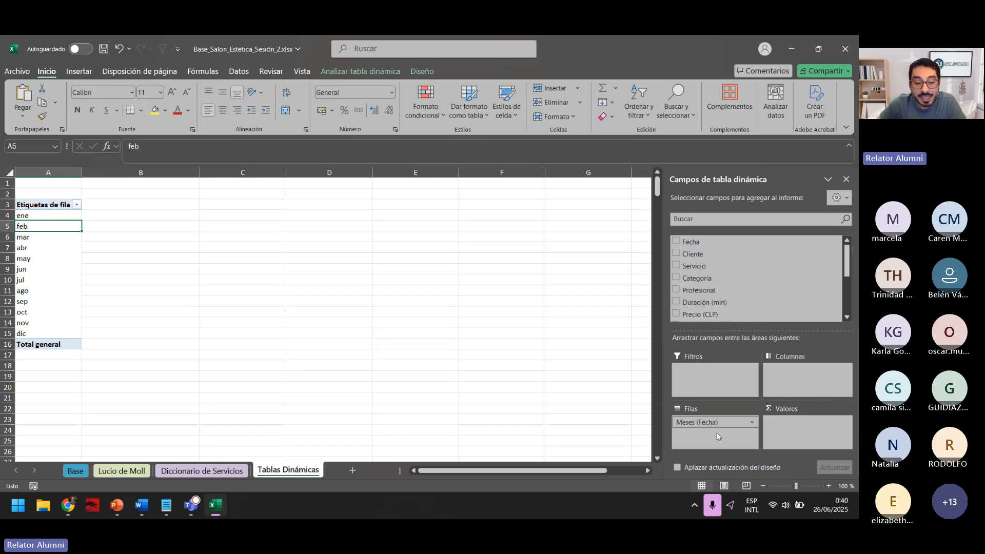
{"action": "mouse_move", "coordinate": [67, 505]}
{"action": "left_click", "coordinate": [85, 448]}
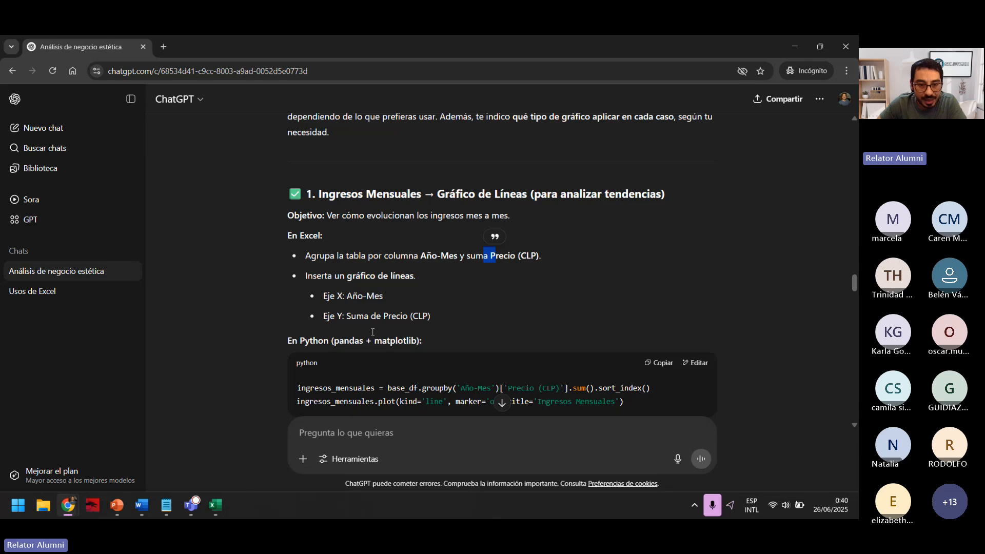
{"action": "left_click", "coordinate": [450, 277]}
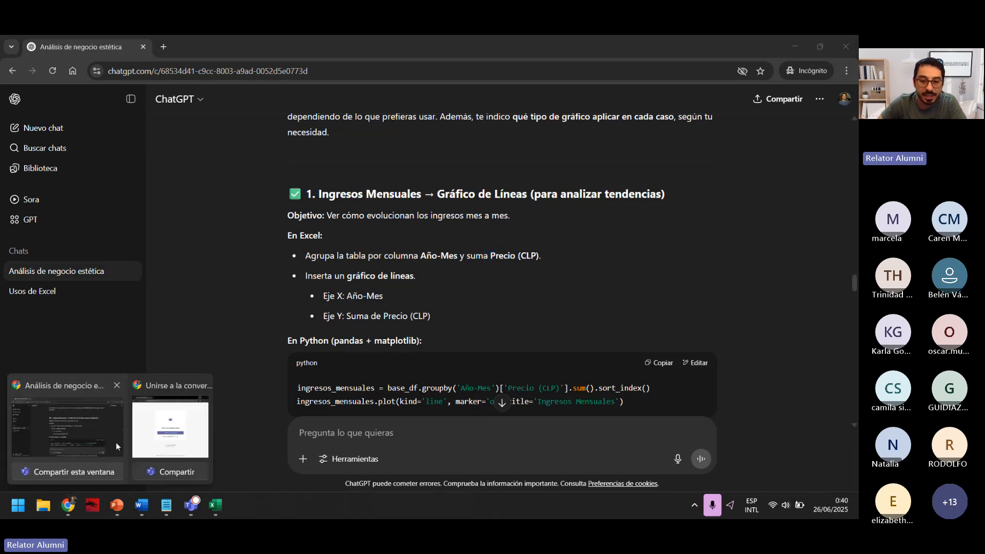
{"action": "mouse_move", "coordinate": [215, 505]}
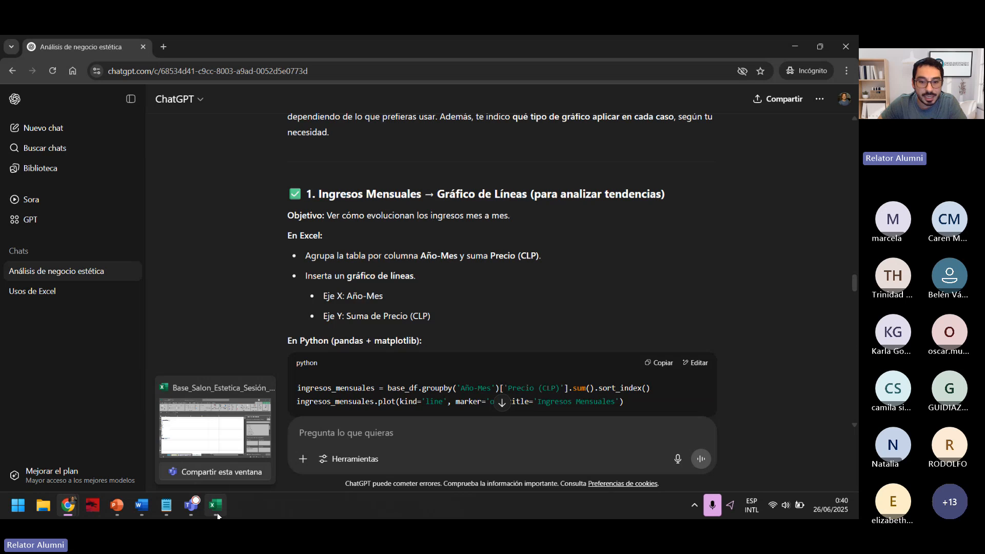
{"action": "left_click", "coordinate": [228, 438]}
{"action": "scroll", "coordinate": [708, 290], "scroll_direction": "down", "scroll_amount": 5}
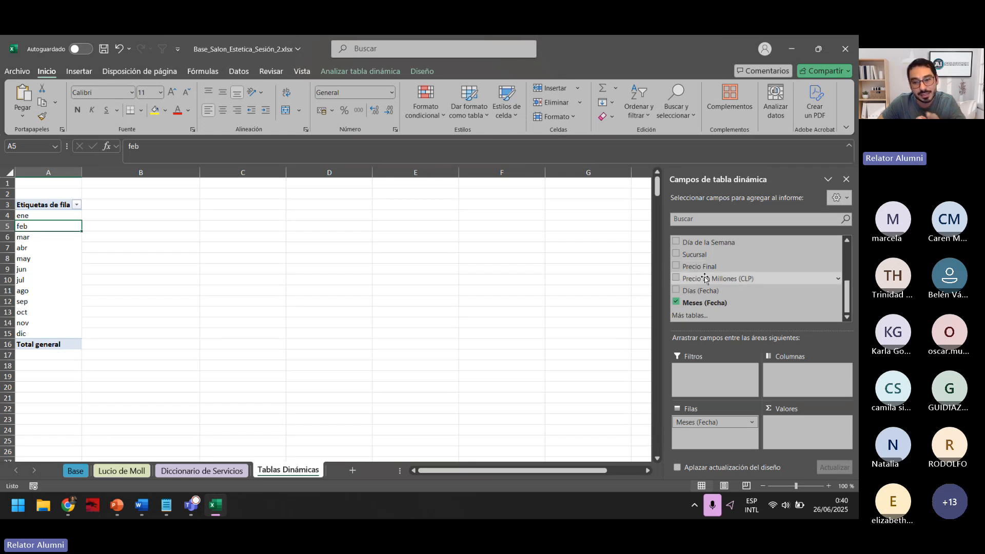
Step: Check Precio en Millones (CLP) so each month ene–dic shows its sum, totalling 322
{"action": "scroll", "coordinate": [706, 266], "scroll_direction": "up", "scroll_amount": 3}
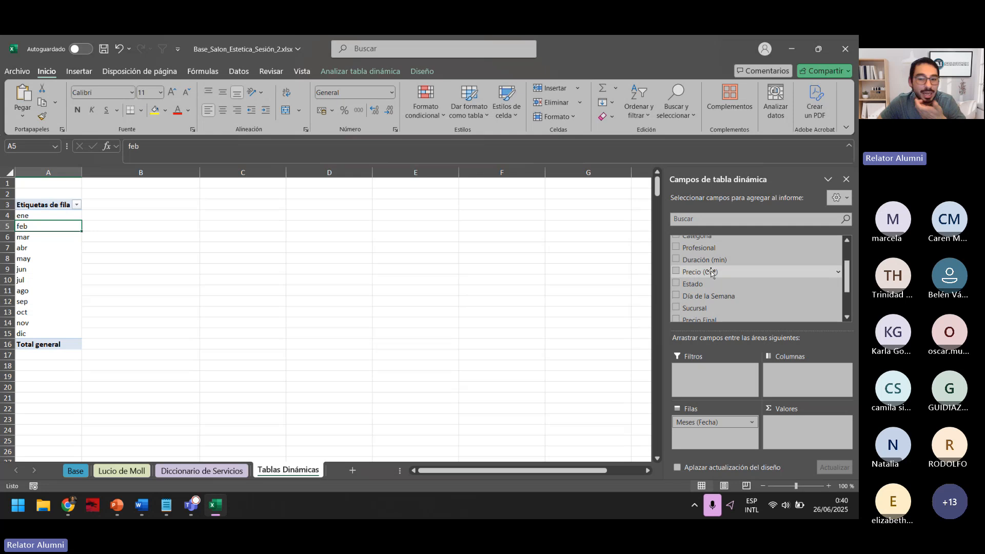
{"action": "scroll", "coordinate": [729, 280], "scroll_direction": "down", "scroll_amount": 1}
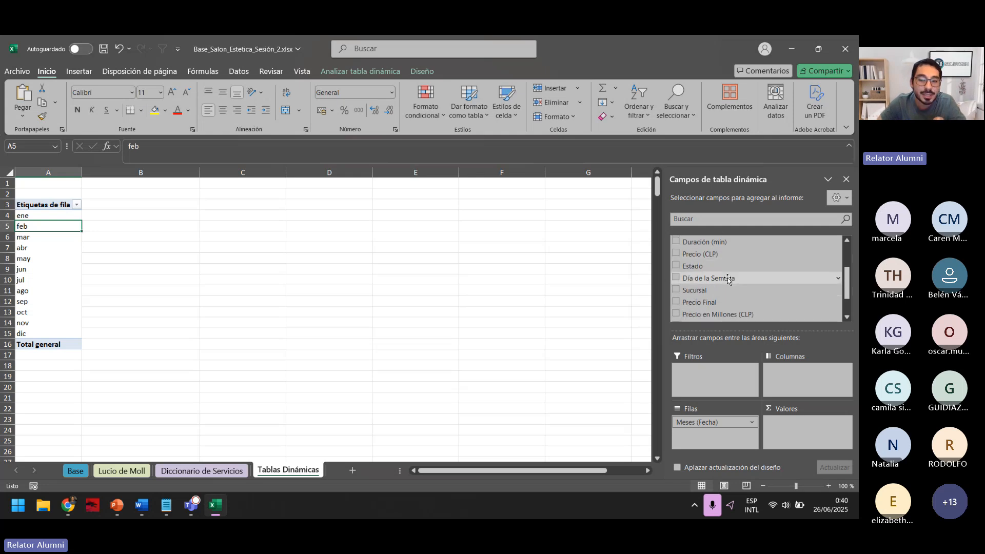
{"action": "scroll", "coordinate": [727, 278], "scroll_direction": "down", "scroll_amount": 2}
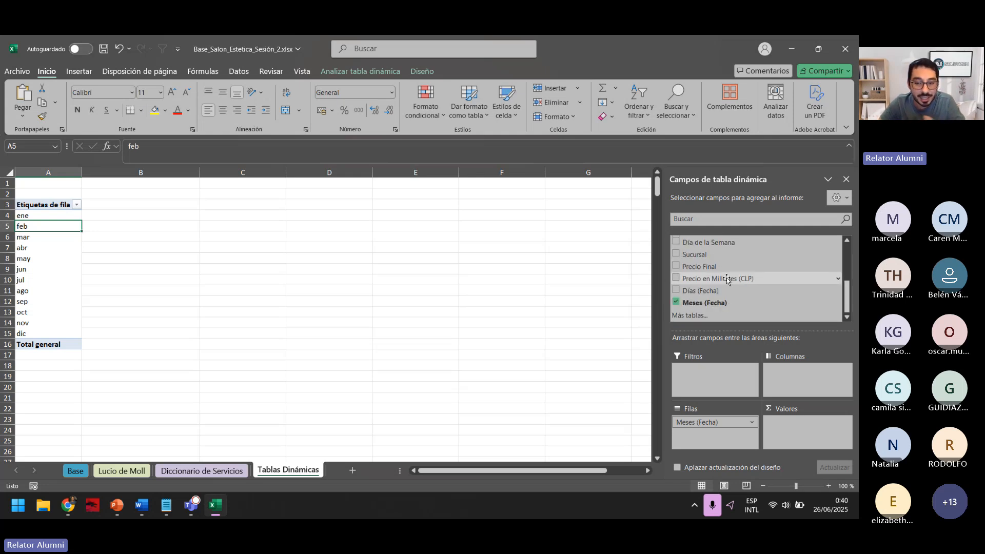
{"action": "left_click", "coordinate": [676, 278]}
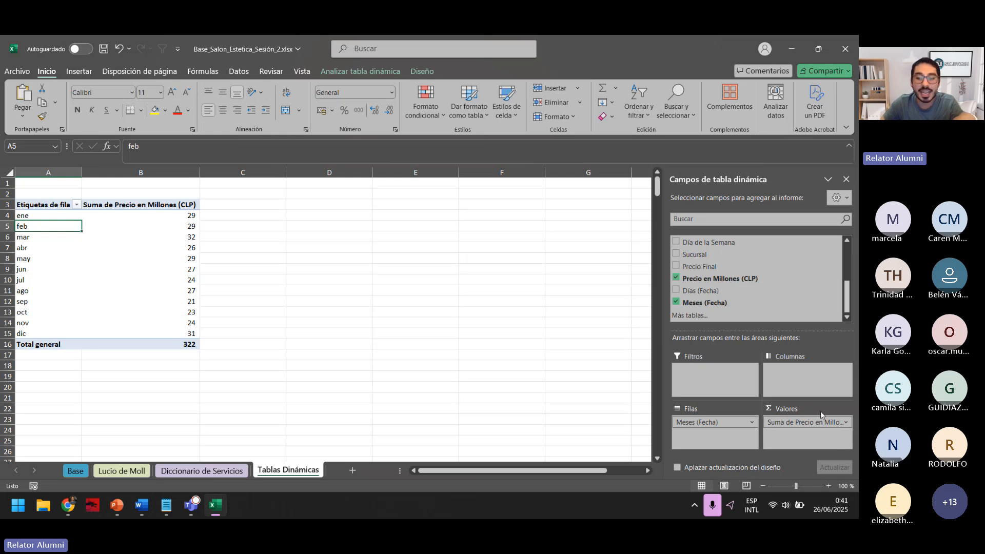
{"action": "left_click", "coordinate": [710, 279]}
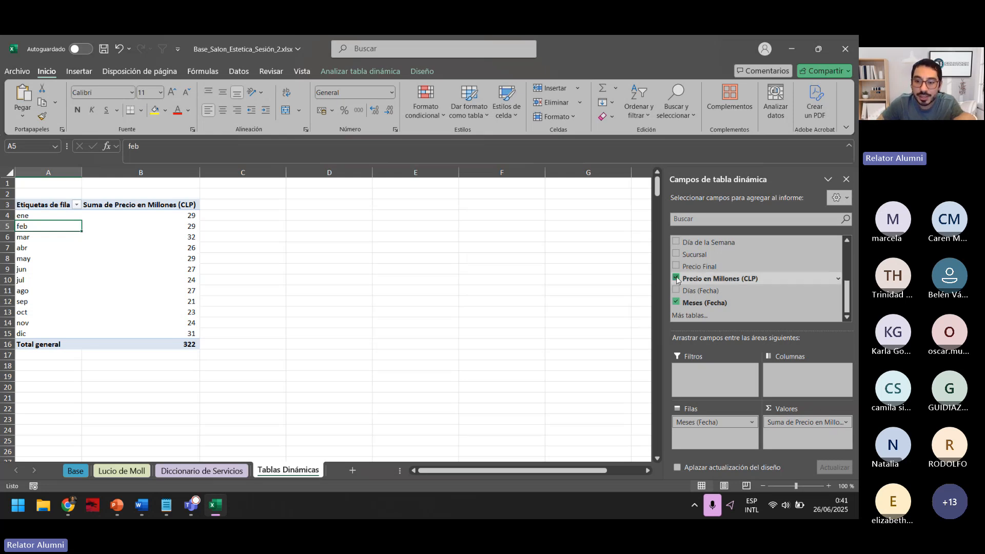
{"action": "left_click_drag", "start_coordinate": [710, 279], "coordinate": [793, 412]}
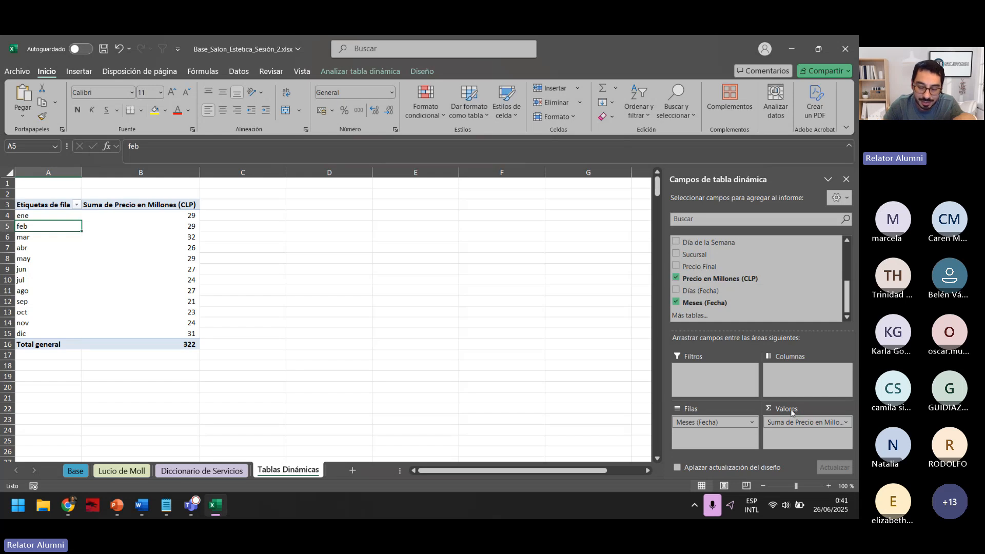
{"action": "left_click", "coordinate": [94, 291]}
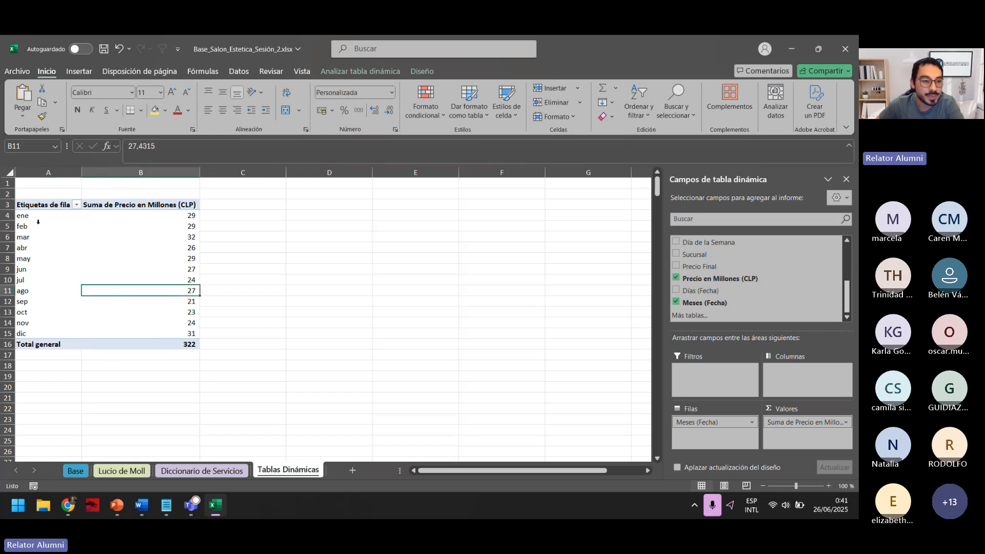
{"action": "left_click", "coordinate": [24, 216]}
{"action": "left_click", "coordinate": [147, 280]}
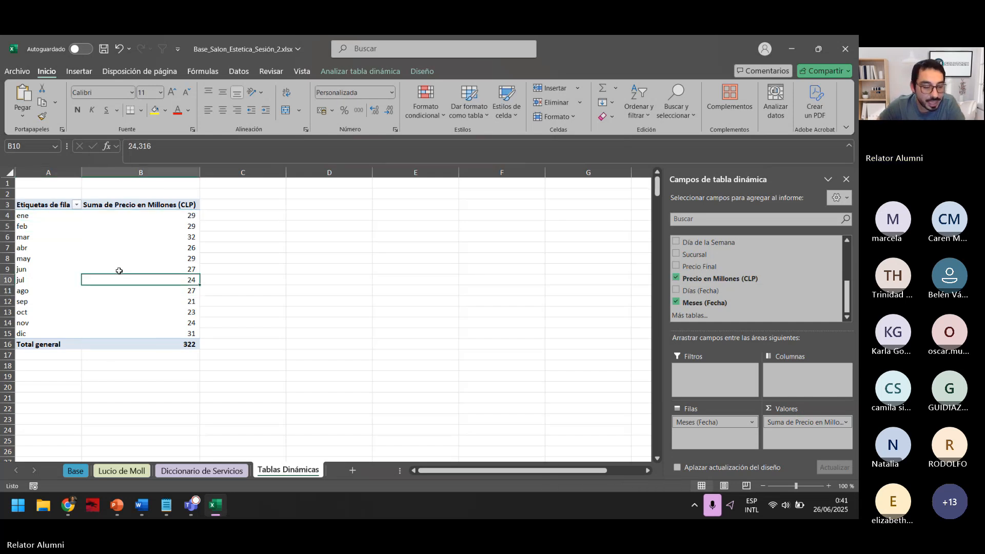
{"action": "mouse_move", "coordinate": [119, 234]}
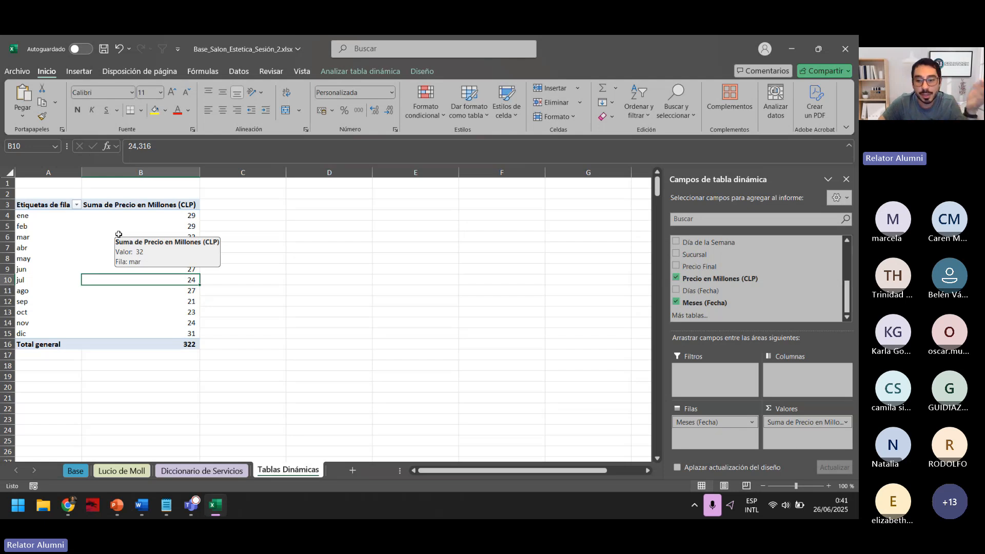
{"action": "scroll", "coordinate": [702, 287], "scroll_direction": "up", "scroll_amount": 3}
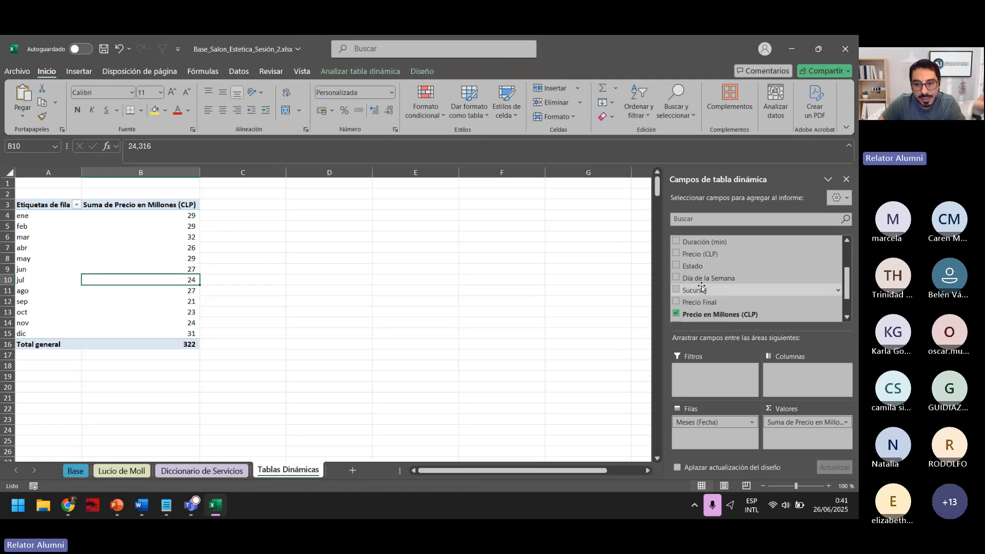
{"action": "left_click_drag", "start_coordinate": [701, 289], "coordinate": [809, 402]}
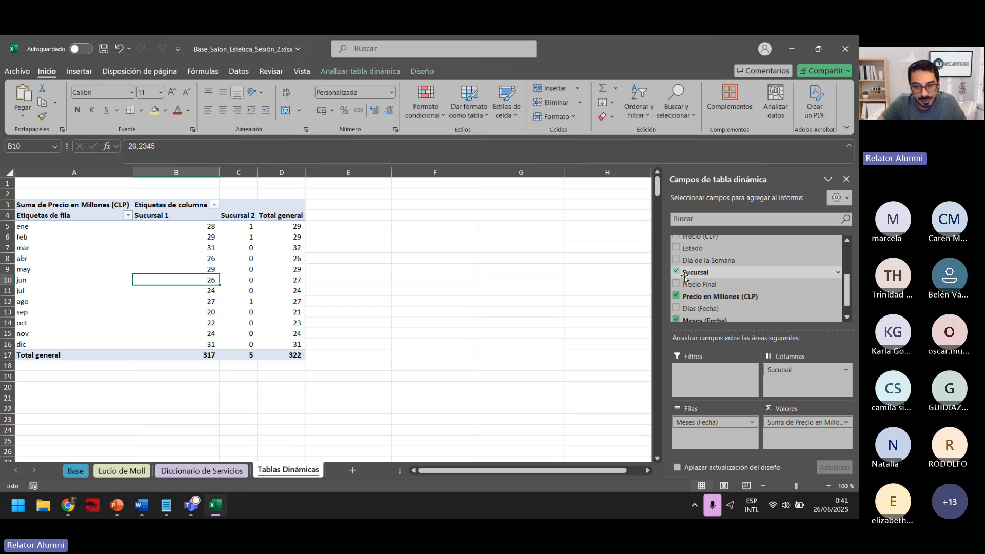
{"action": "left_click", "coordinate": [676, 272]}
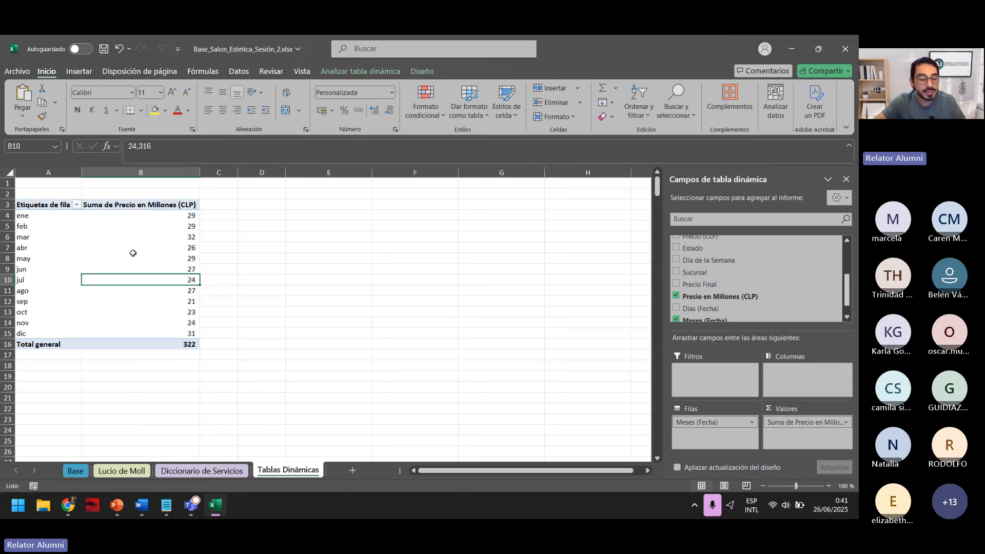
Step: Copy the pivot's month rows A4:B15 with their sums, choosing E6 as the paste destination
{"action": "left_click_drag", "start_coordinate": [40, 216], "coordinate": [138, 330]}
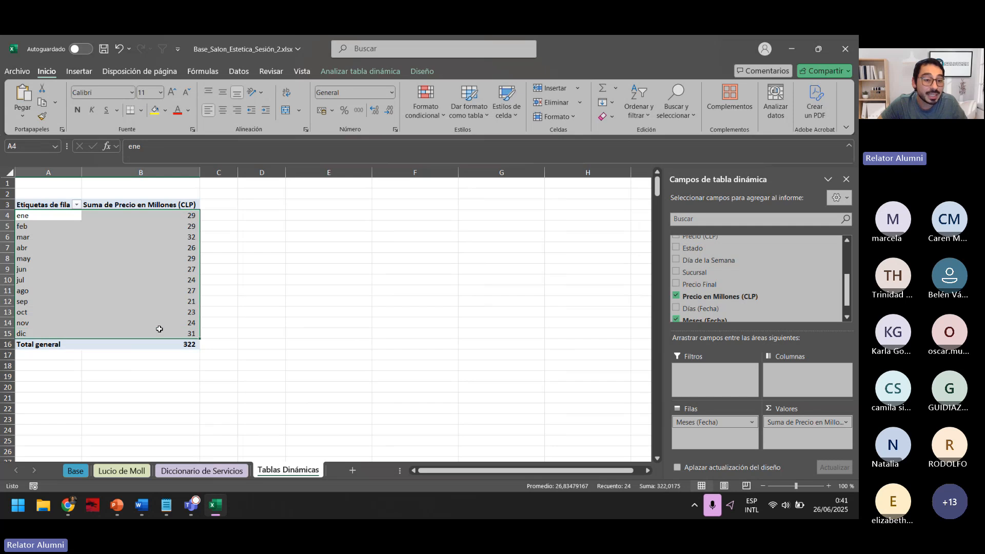
{"action": "left_click", "coordinate": [260, 329]}
{"action": "left_click", "coordinate": [36, 209]}
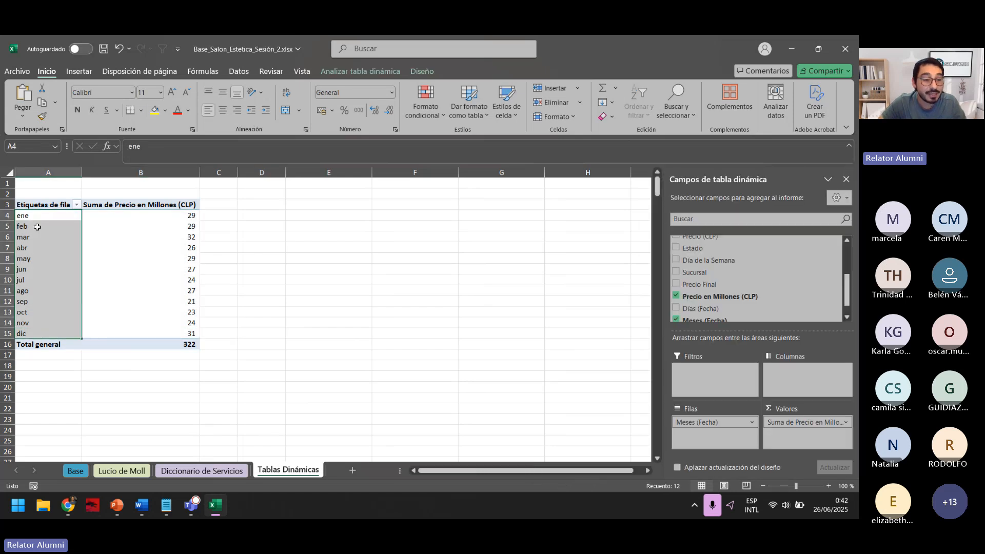
{"action": "left_click", "coordinate": [38, 226]}
{"action": "left_click", "coordinate": [51, 215]}
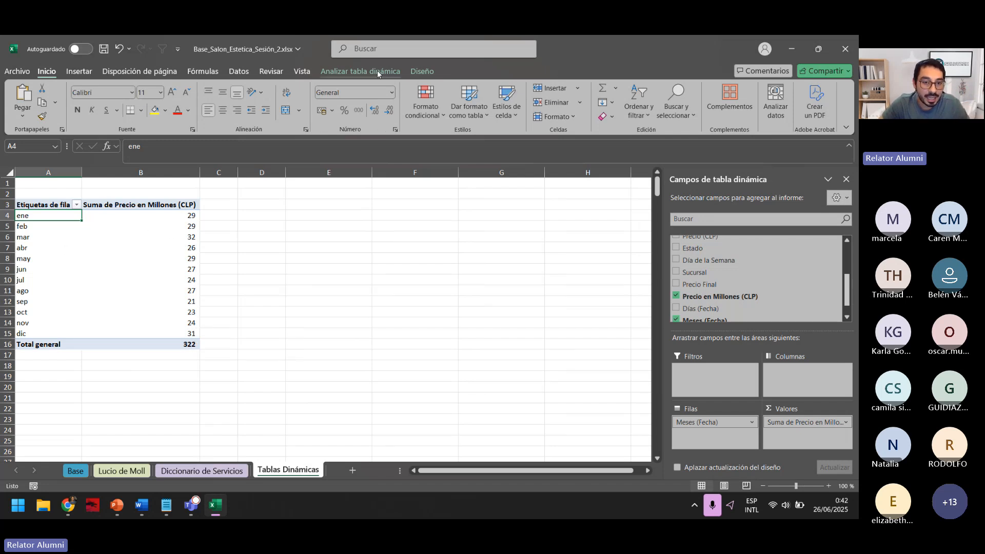
{"action": "left_click", "coordinate": [89, 72]}
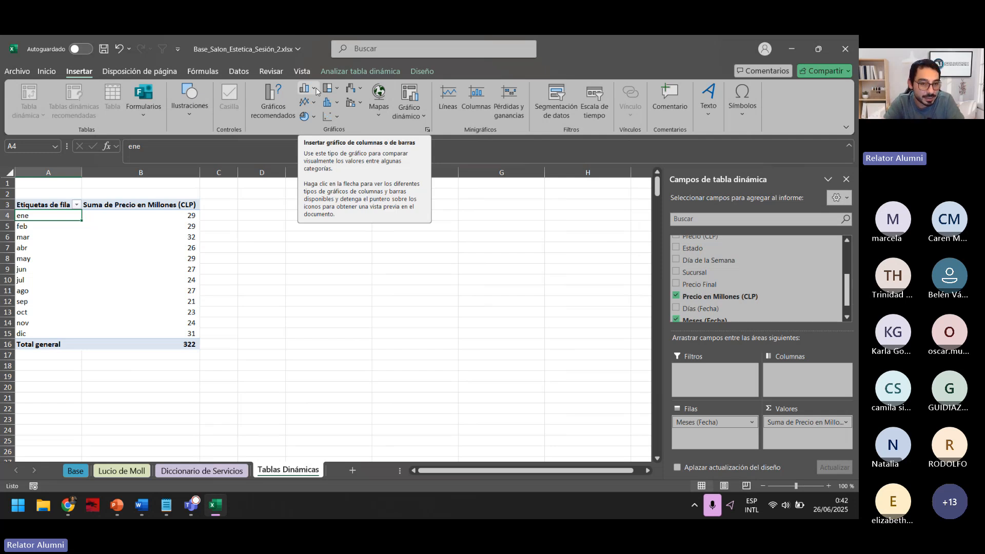
{"action": "left_click", "coordinate": [273, 309]}
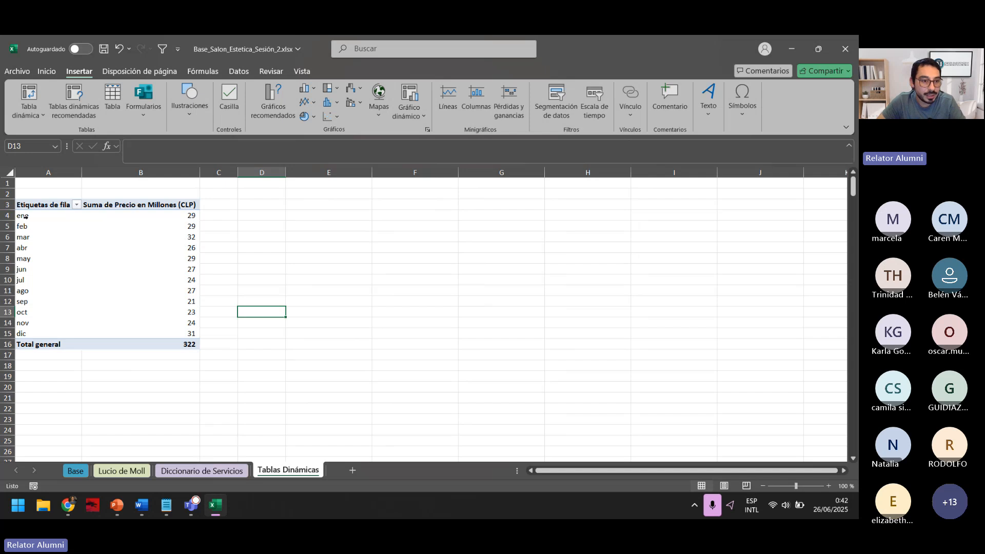
{"action": "left_click_drag", "start_coordinate": [25, 216], "coordinate": [272, 450]}
{"action": "key", "text": "ctrl+c"}
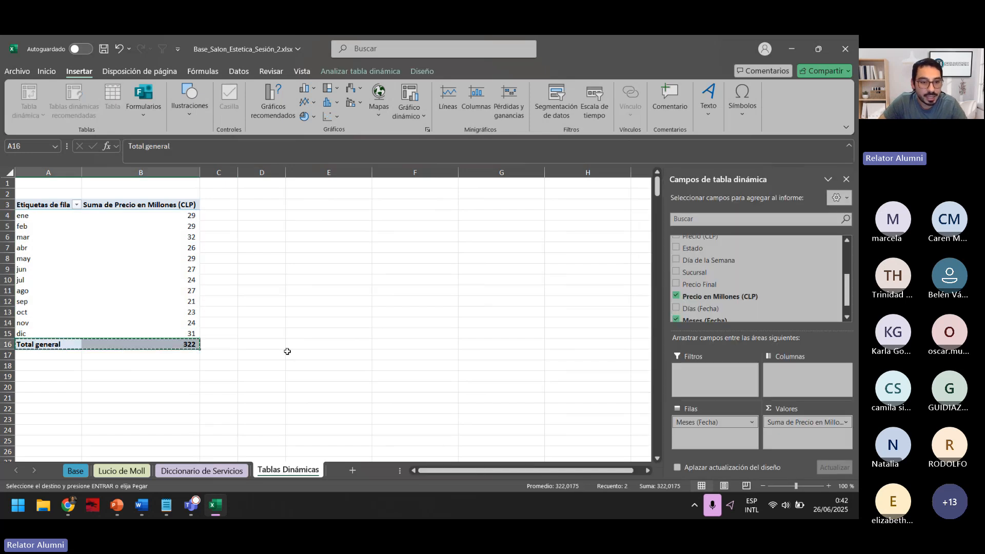
{"action": "left_click_drag", "start_coordinate": [26, 215], "coordinate": [172, 341]}
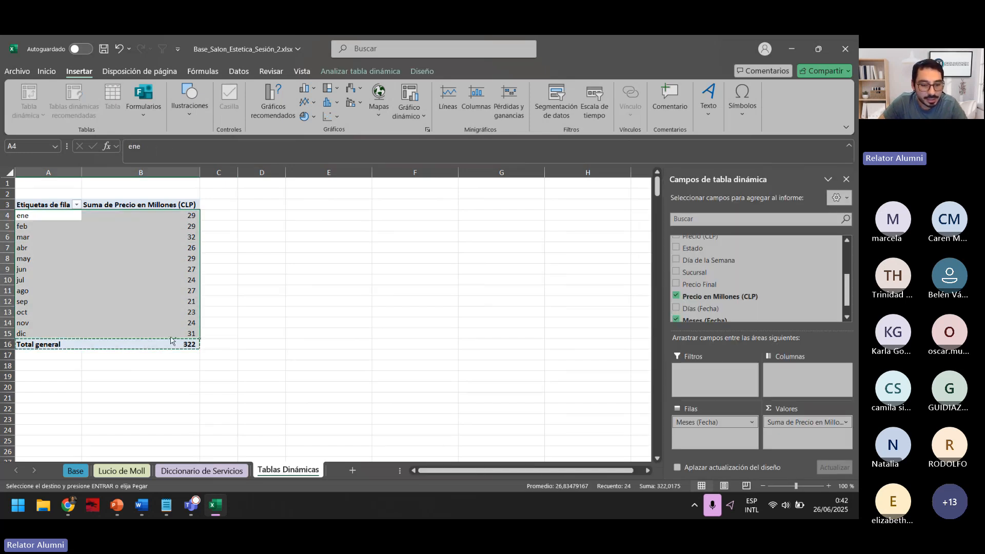
{"action": "key", "text": "ctrl+c"}
{"action": "left_click", "coordinate": [314, 233]}
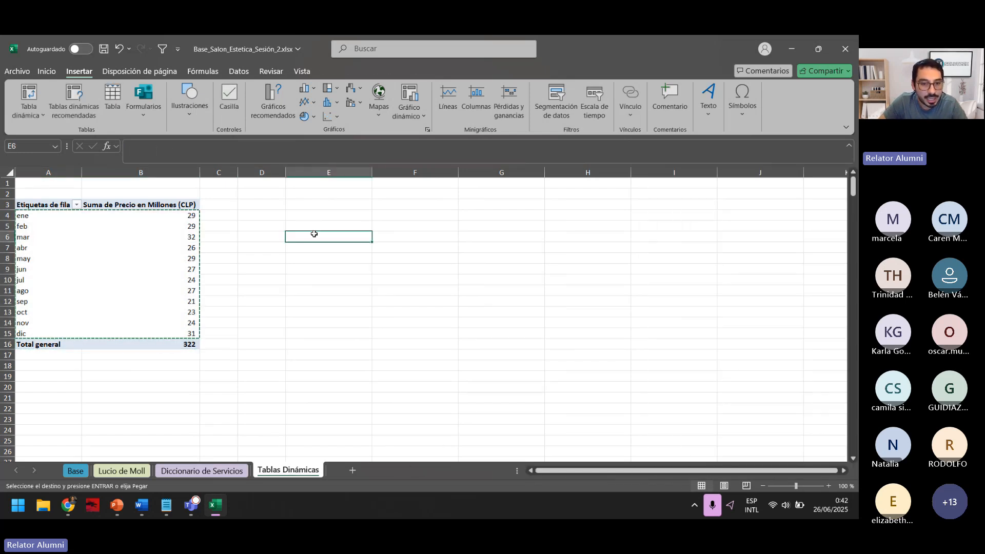
Step: Paste the months as values into E6 and select the pasted range E6:F17
{"action": "left_click", "coordinate": [46, 71]}
{"action": "left_click", "coordinate": [23, 114]}
{"action": "left_click", "coordinate": [37, 201]}
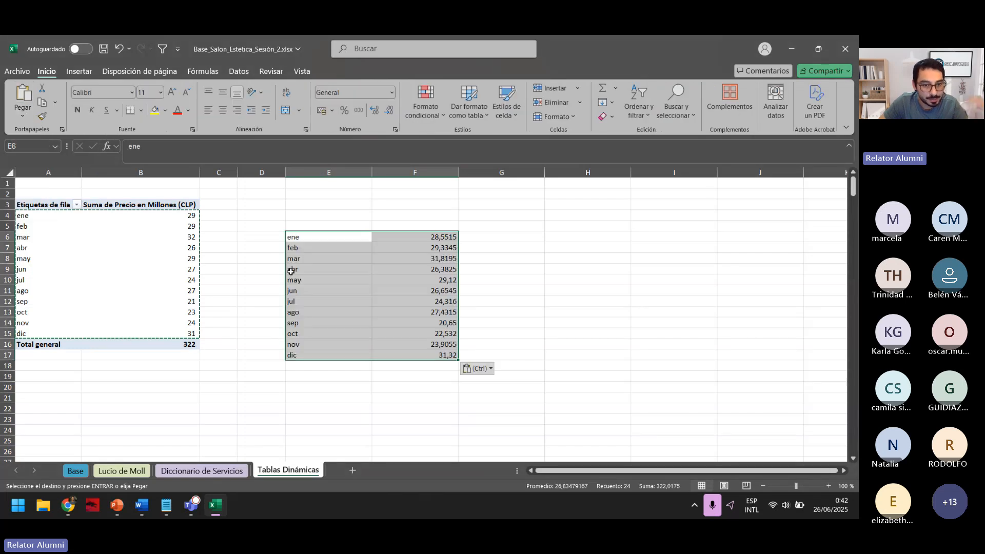
{"action": "left_click", "coordinate": [328, 302]}
{"action": "left_click_drag", "start_coordinate": [306, 239], "coordinate": [451, 354]}
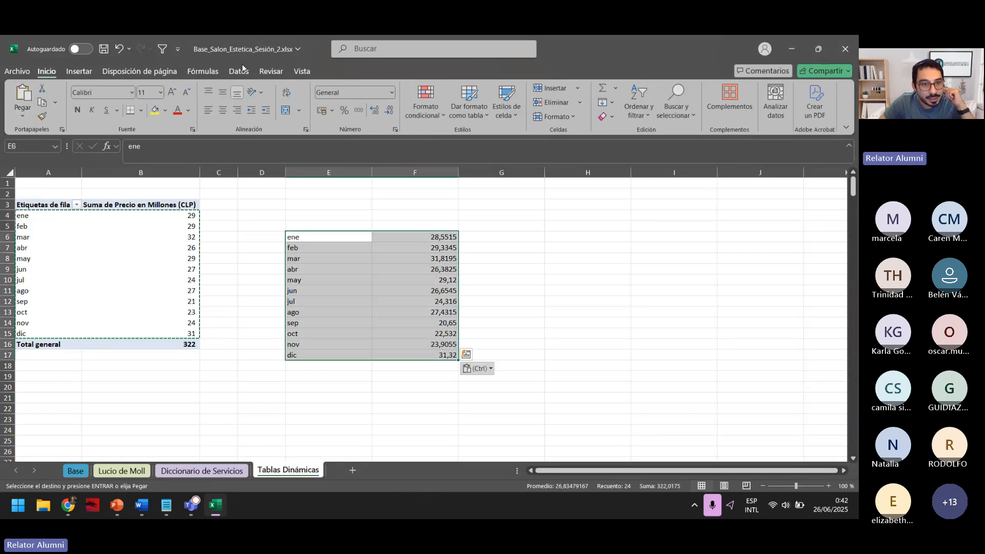
Step: Insert a line chart with markers from E6:F17, reposition it, then undo the chart and pasted values
{"action": "left_click", "coordinate": [79, 71]}
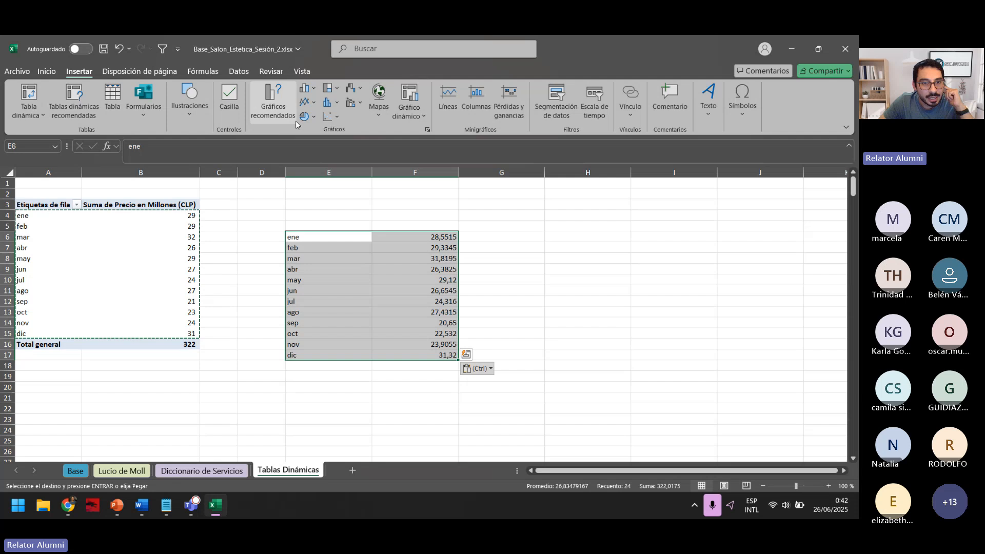
{"action": "left_click", "coordinate": [314, 103]}
{"action": "left_click", "coordinate": [407, 141]}
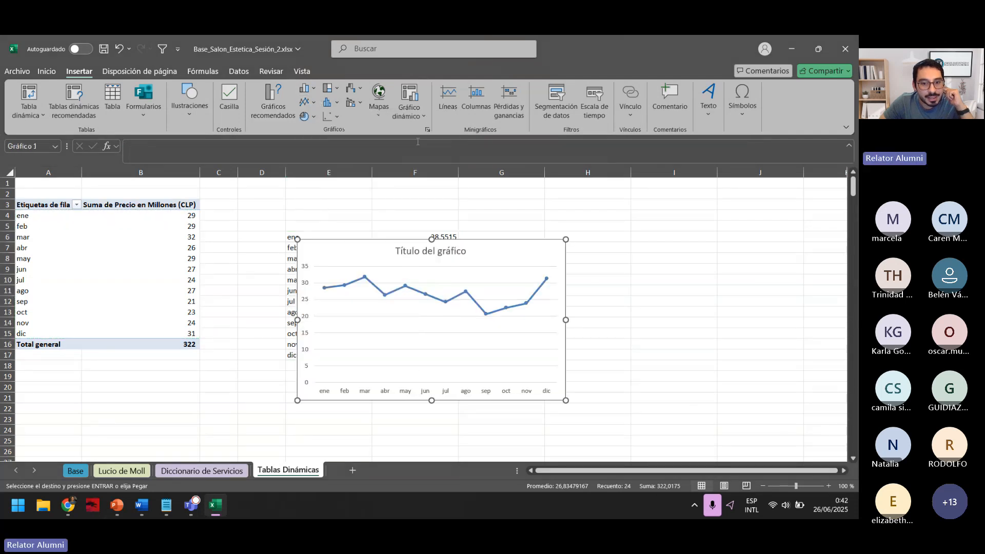
{"action": "left_click_drag", "start_coordinate": [685, 264], "coordinate": [691, 208]}
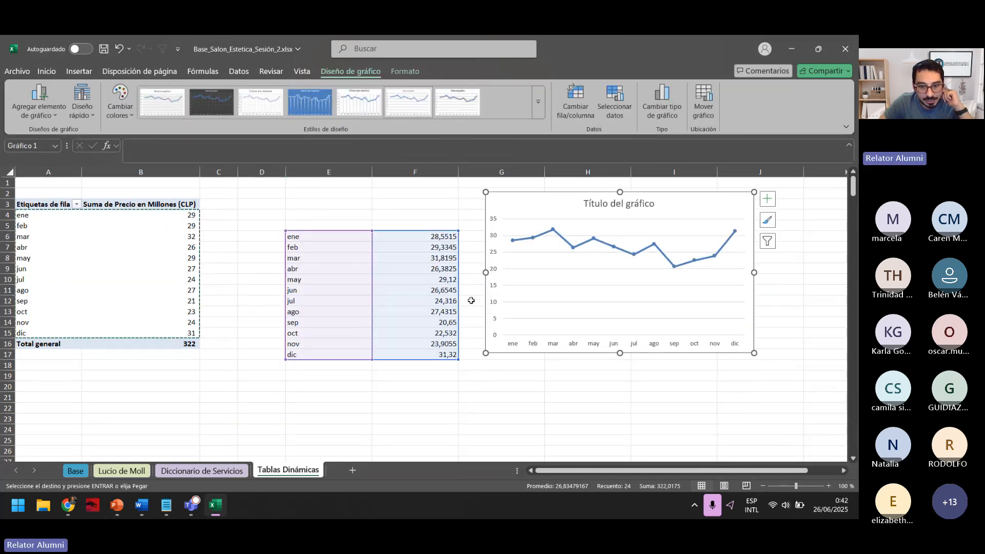
{"action": "left_click", "coordinate": [425, 278]}
{"action": "left_click", "coordinate": [651, 251]}
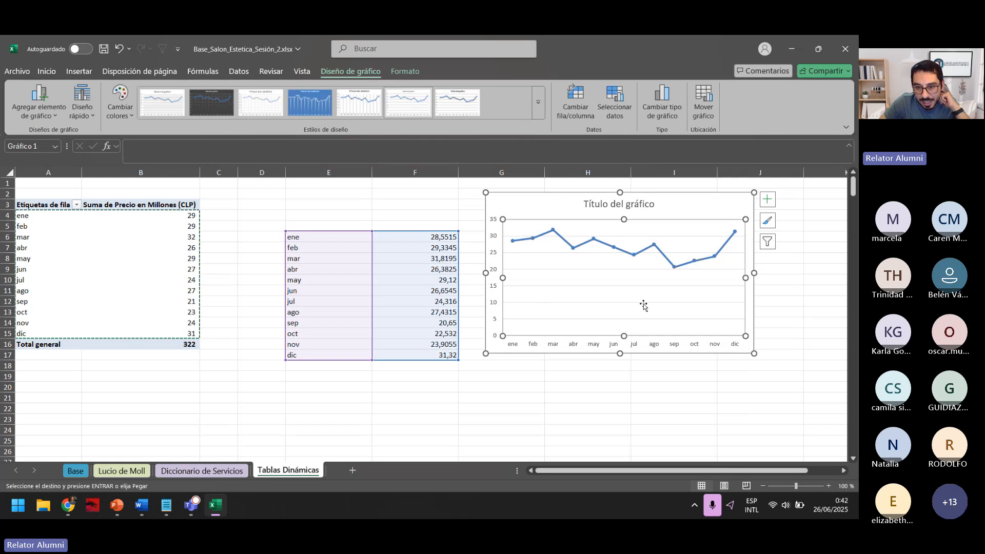
{"action": "mouse_move", "coordinate": [512, 245]}
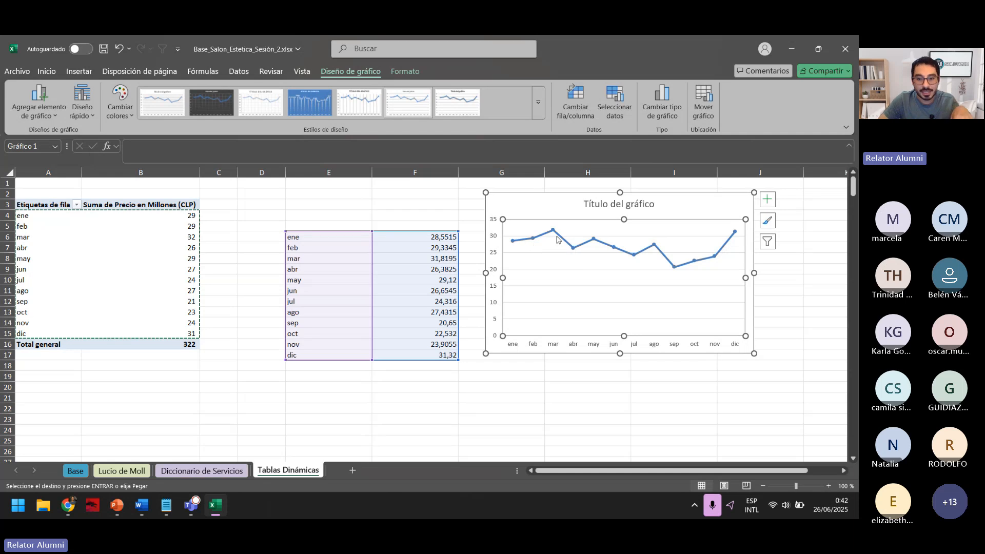
{"action": "left_click", "coordinate": [529, 191]}
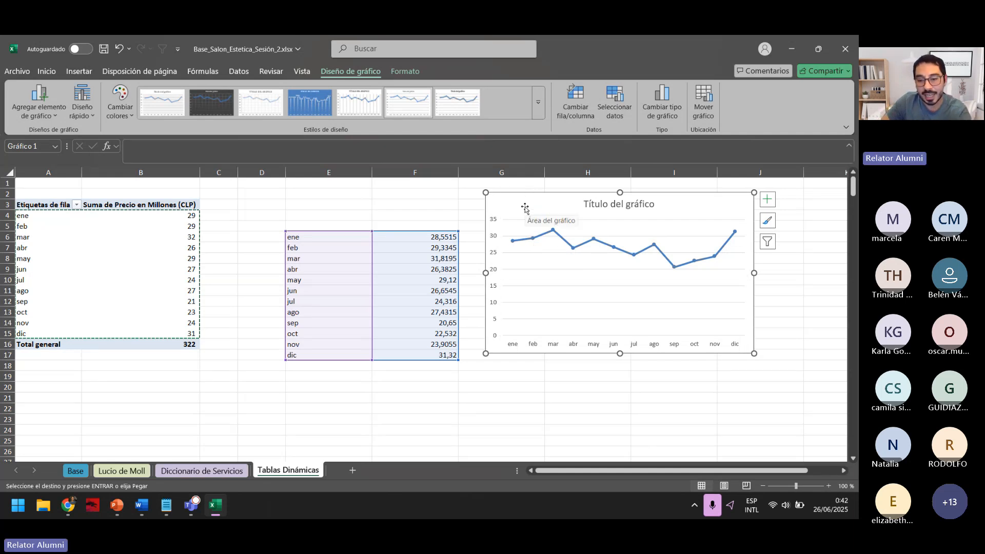
{"action": "left_click", "coordinate": [410, 203]}
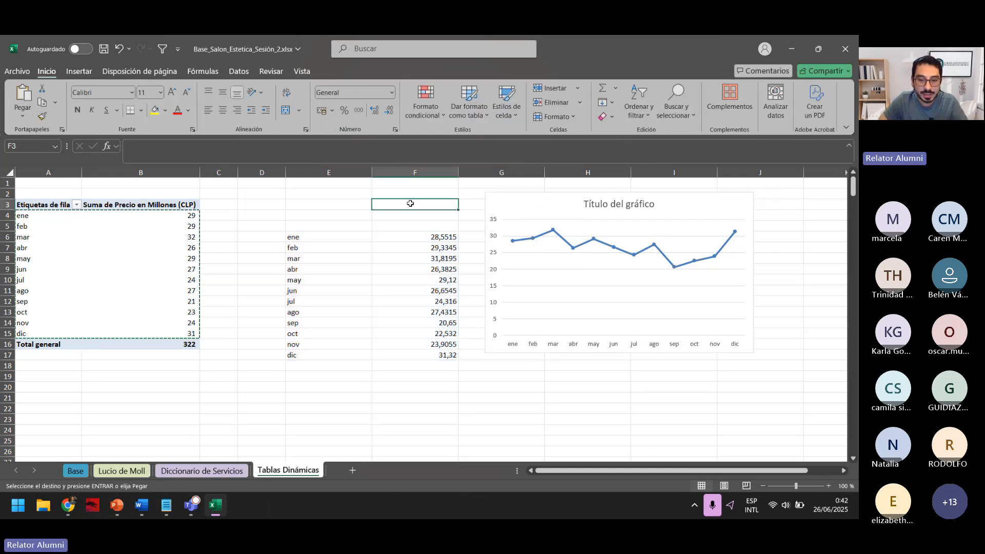
{"action": "key", "text": "ctrl+z"}
{"action": "key", "text": "ctrl+z"}
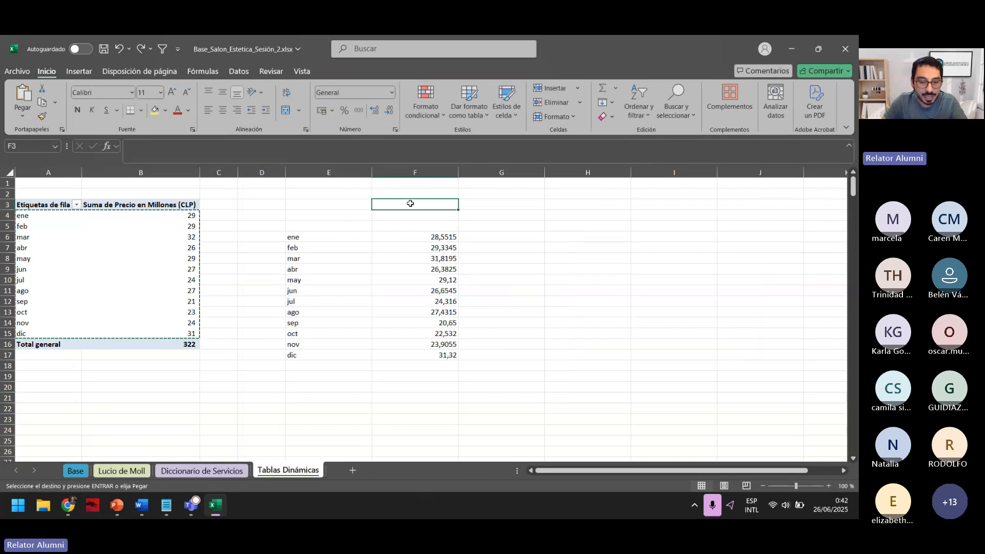
{"action": "key", "text": "ctrl+z"}
Step: Insert a pivot line chart from the pivot table and place it right of the table
{"action": "left_click", "coordinate": [127, 236]}
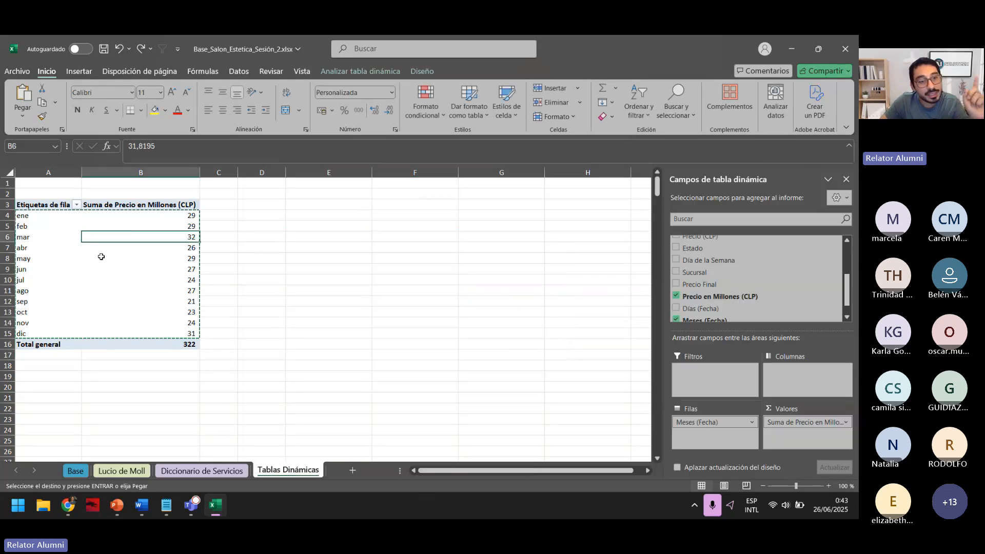
{"action": "left_click", "coordinate": [237, 72]}
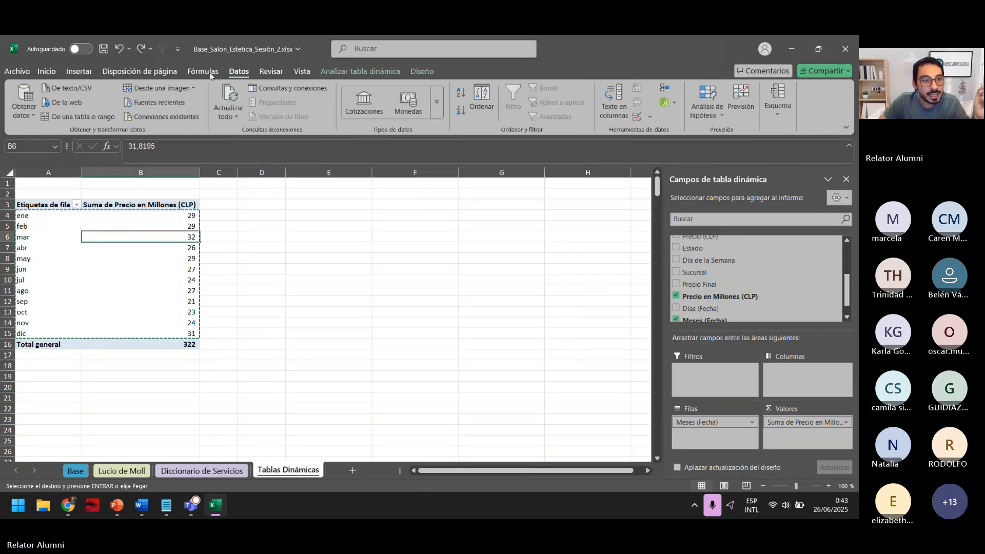
{"action": "left_click", "coordinate": [81, 75]}
{"action": "left_click", "coordinate": [305, 103]}
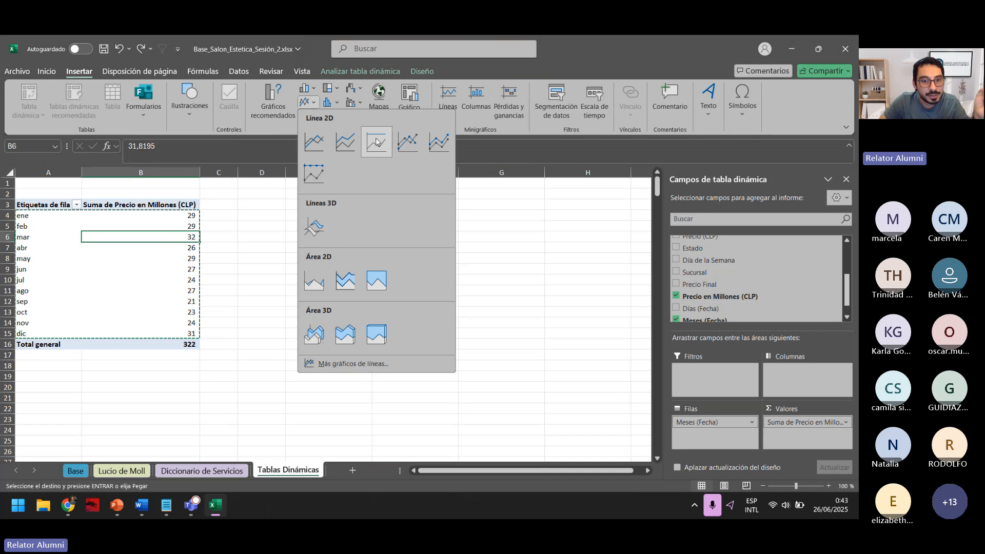
{"action": "left_click", "coordinate": [377, 142]}
{"action": "left_click_drag", "start_coordinate": [386, 246], "coordinate": [520, 220]}
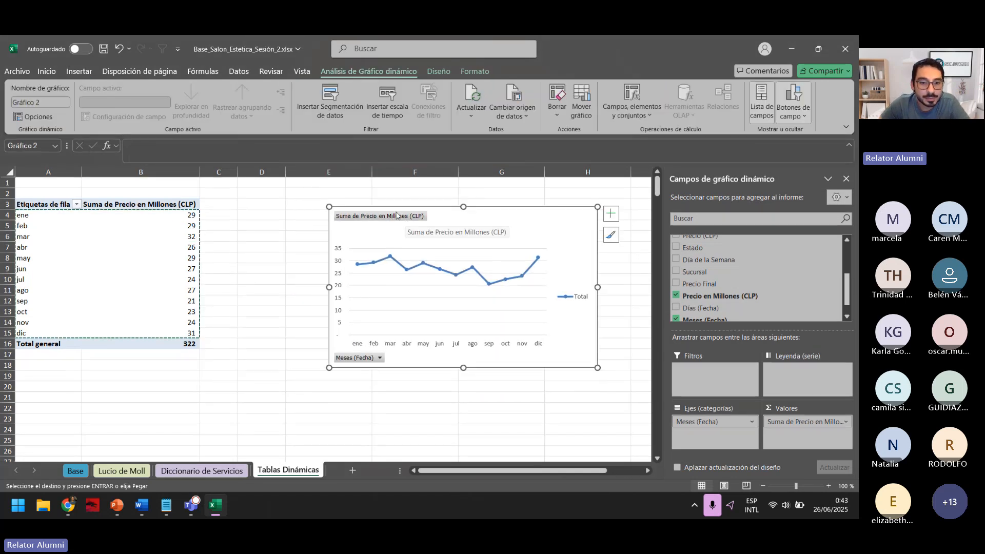
Step: Filter the chart's Meses (Fecha) field to only ene, feb and mar, giving Total general 90
{"action": "left_click", "coordinate": [364, 359]}
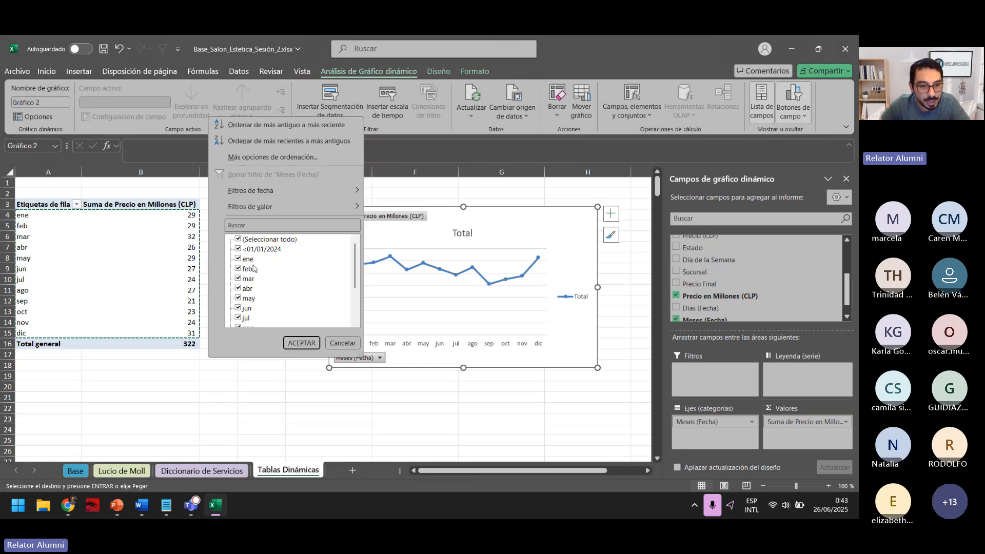
{"action": "left_click", "coordinate": [245, 241]}
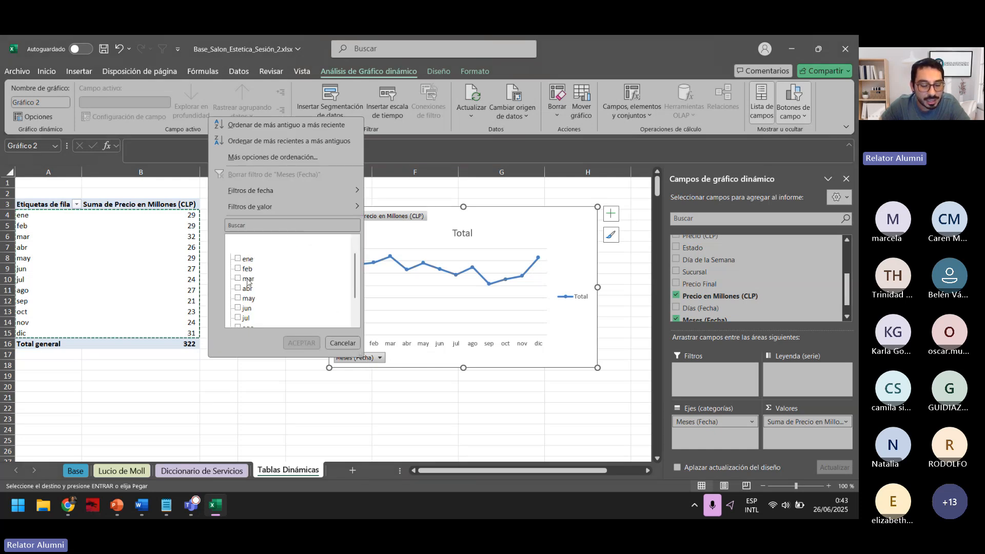
{"action": "scroll", "coordinate": [245, 291], "scroll_direction": "down", "scroll_amount": 1}
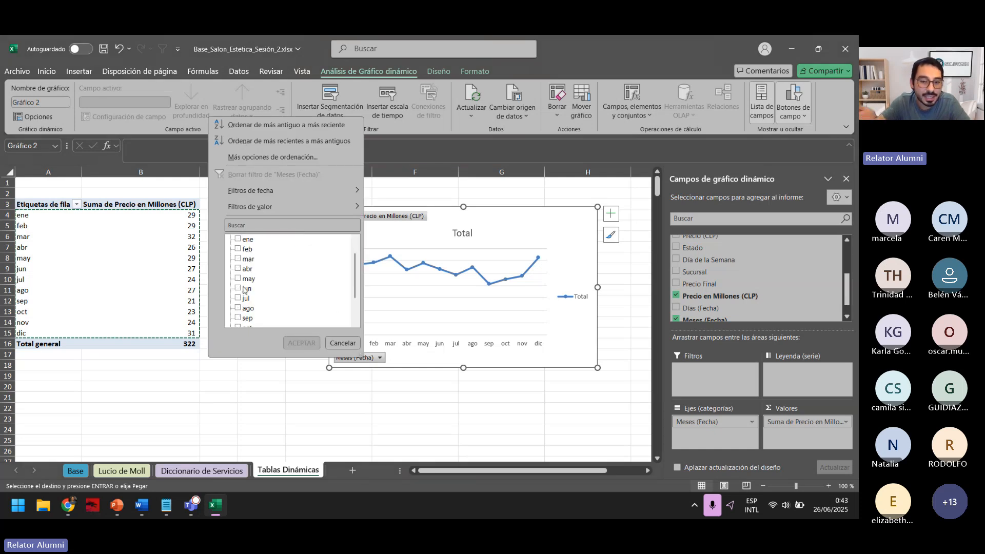
{"action": "left_click", "coordinate": [239, 239]}
{"action": "left_click", "coordinate": [238, 249]}
{"action": "left_click", "coordinate": [239, 258]}
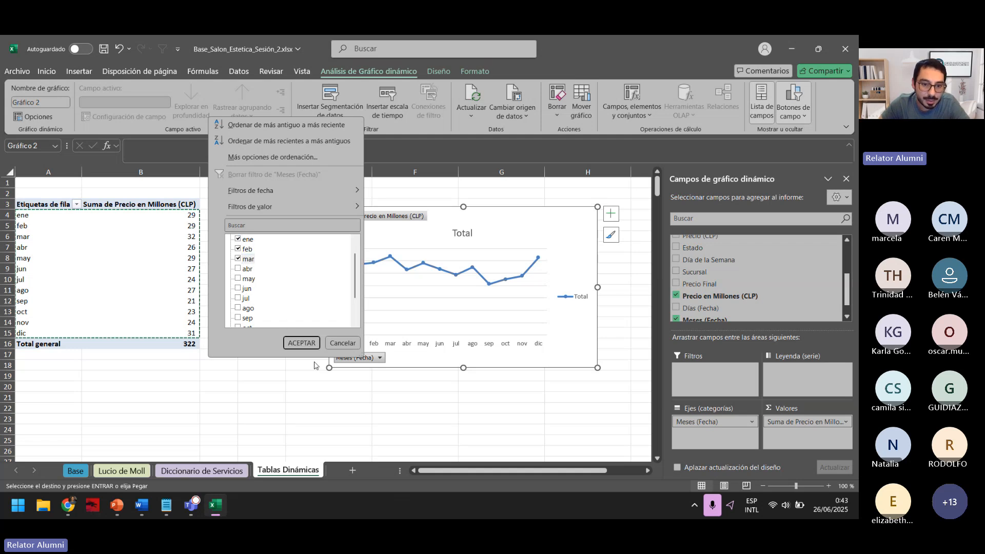
{"action": "left_click", "coordinate": [311, 343]}
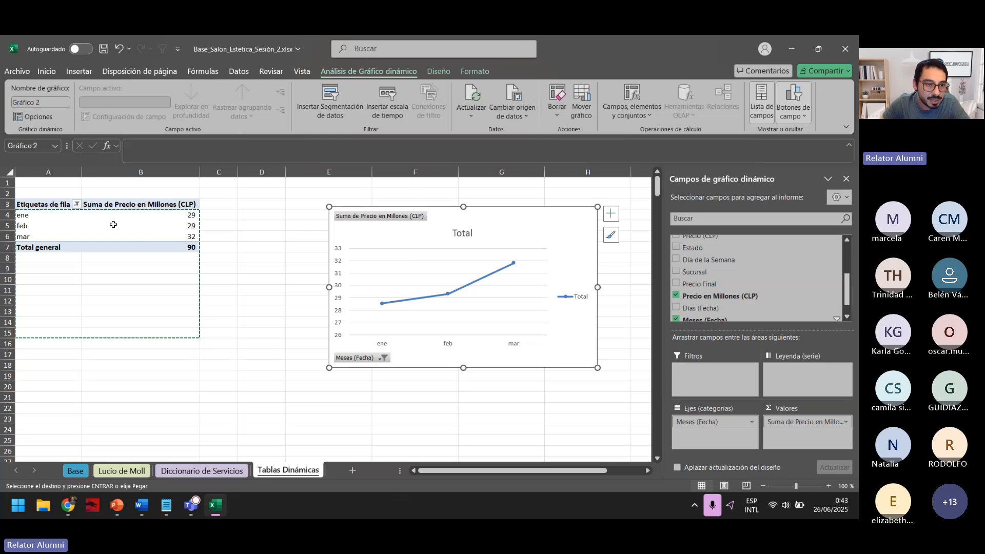
{"action": "mouse_move", "coordinate": [125, 226]}
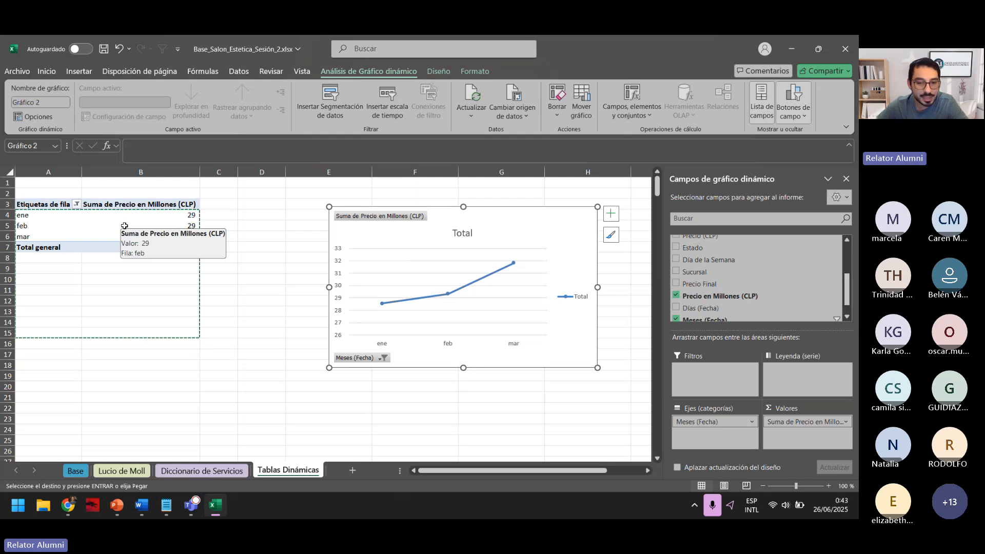
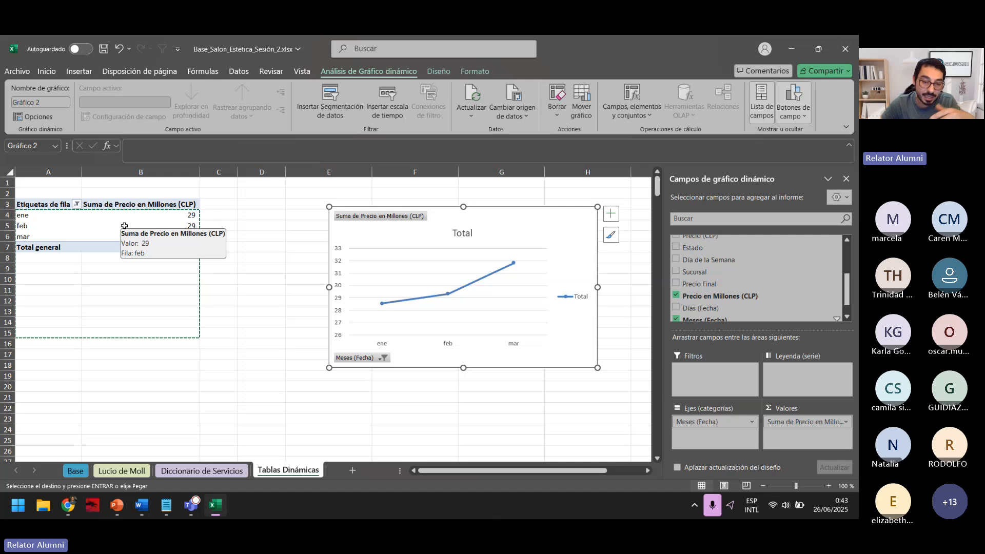
Step: Select all months in the chart's Meses (Fecha) filter to total 322, nudge the chart, and add sheet Hoja2
{"action": "left_click", "coordinate": [379, 359]}
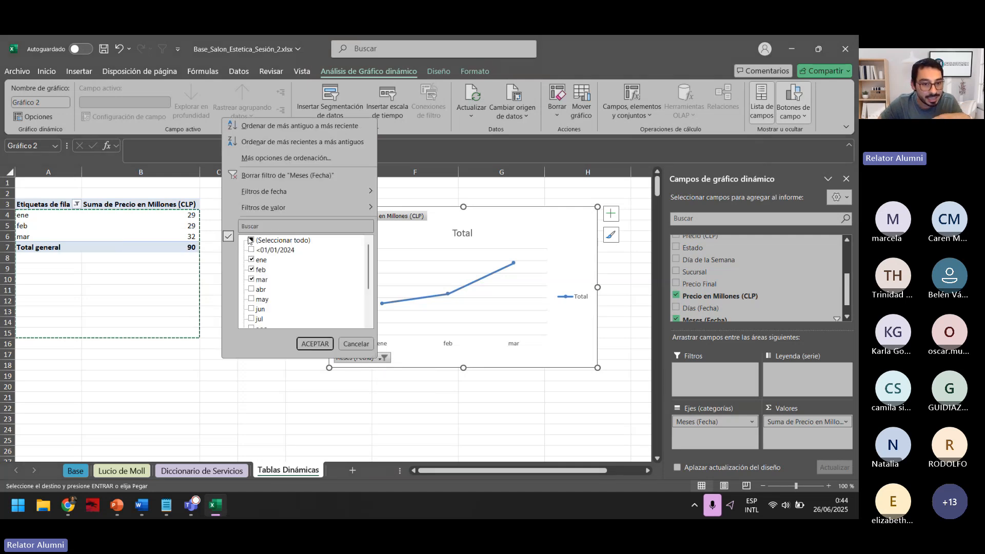
{"action": "left_click", "coordinate": [251, 240]}
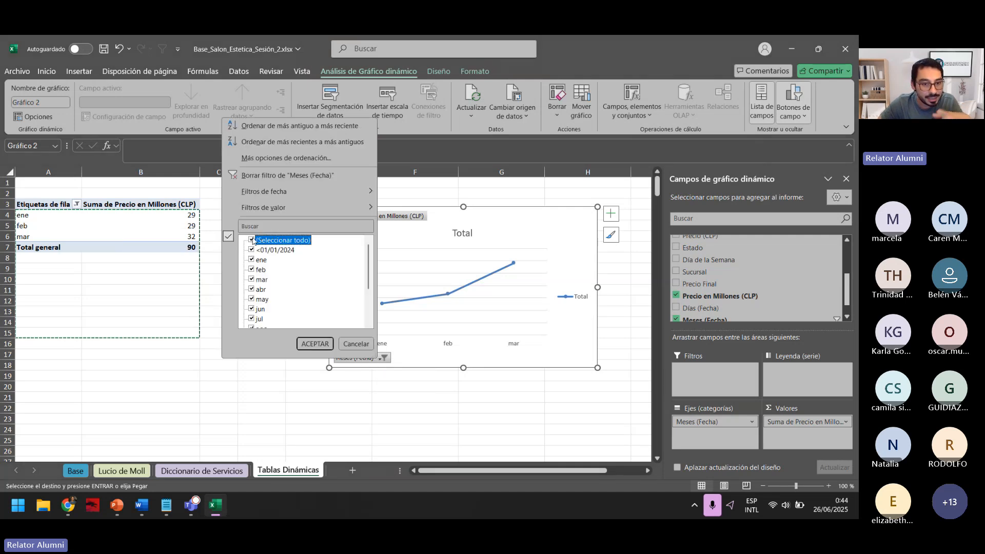
{"action": "left_click", "coordinate": [315, 344]}
{"action": "mouse_move", "coordinate": [501, 233]}
{"action": "left_mouse_down"}
{"action": "mouse_move", "coordinate": [484, 217]}
{"action": "mouse_move", "coordinate": [448, 247]}
{"action": "left_mouse_up"}
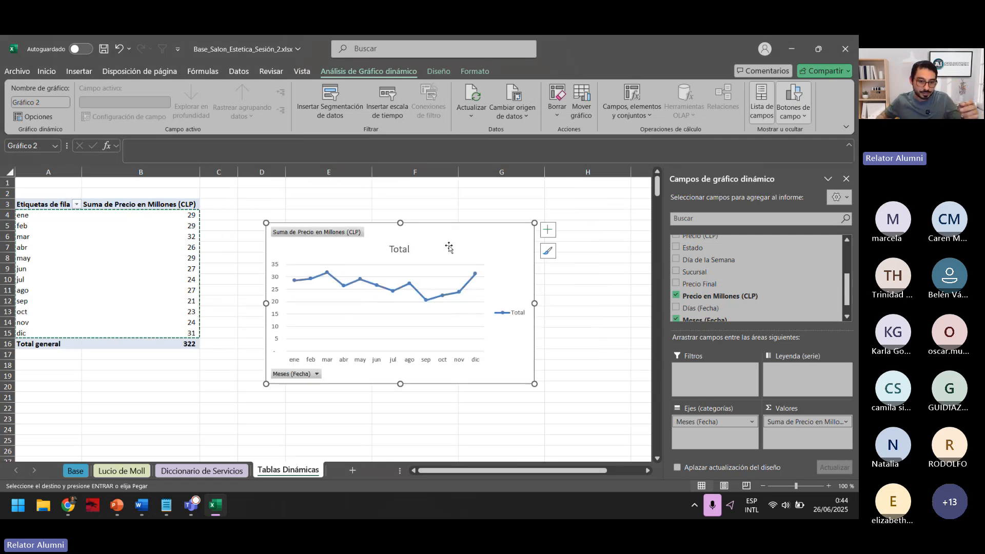
{"action": "left_click", "coordinate": [352, 470]}
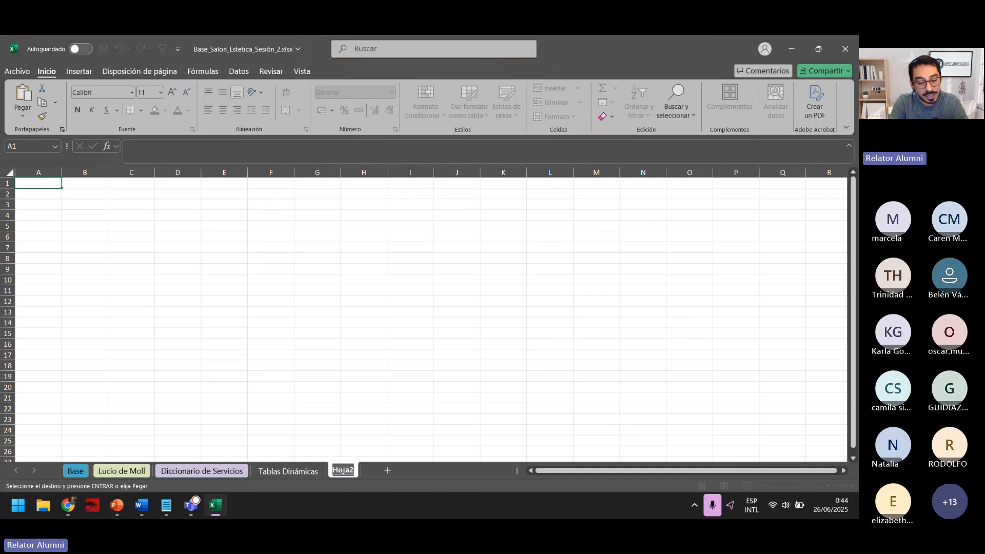
Step: Name the new sheet Dashboard and cut the line chart from Tablas Dinámicas
{"action": "type", "text": "Dash"}
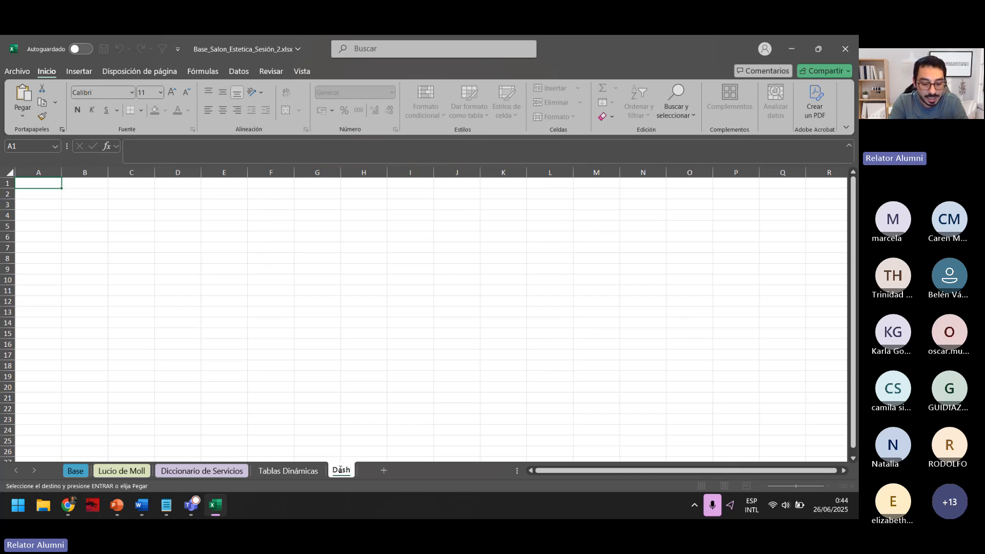
{"action": "type", "text": "board"}
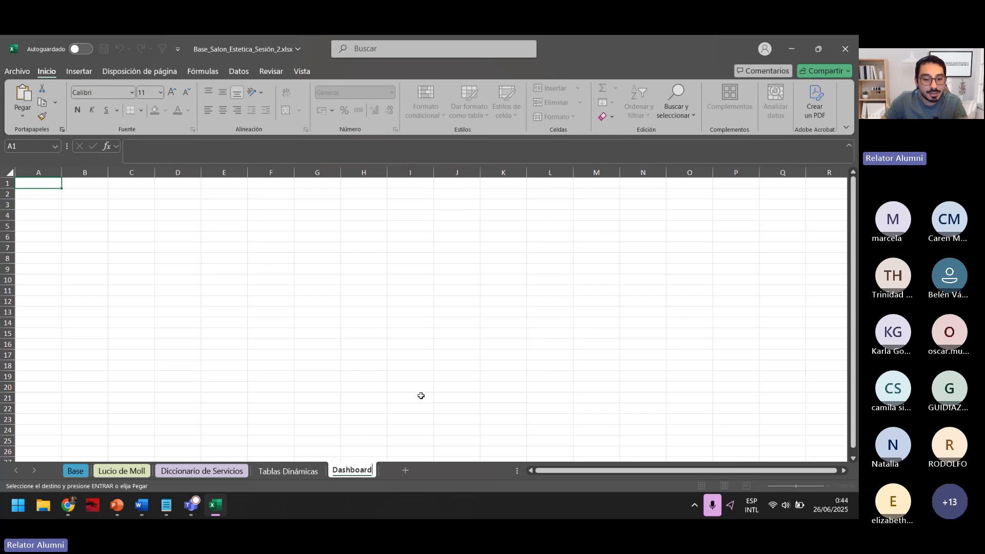
{"action": "left_click", "coordinate": [420, 395]}
{"action": "left_click", "coordinate": [290, 471]}
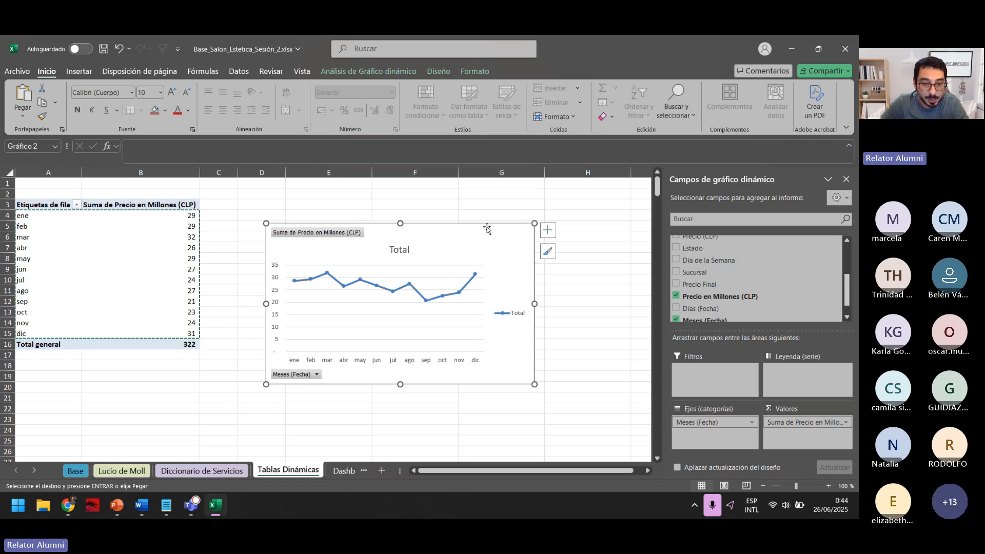
{"action": "key", "text": "Delete"}
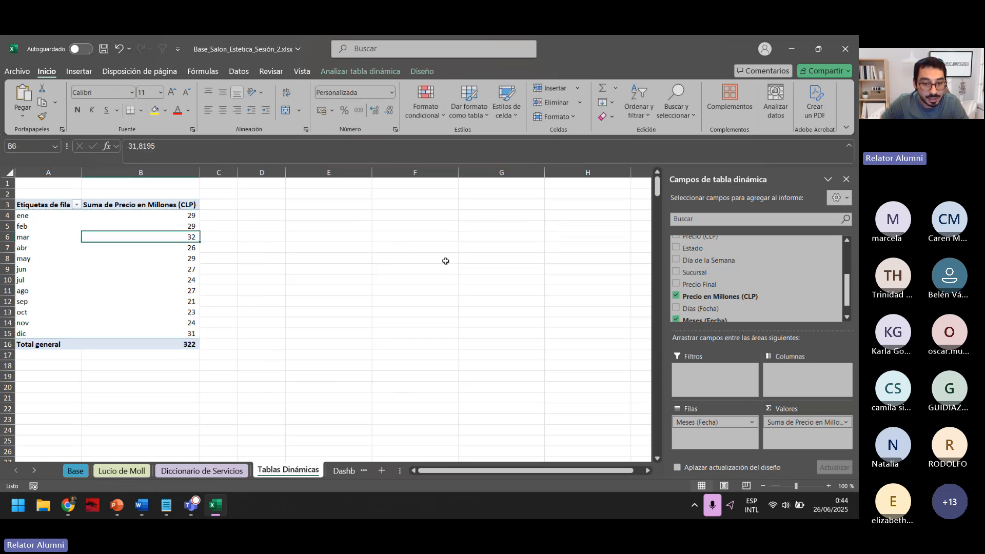
Step: Paste the chart on Dashboard and position it from about A2 across to column K
{"action": "left_click", "coordinate": [343, 471]}
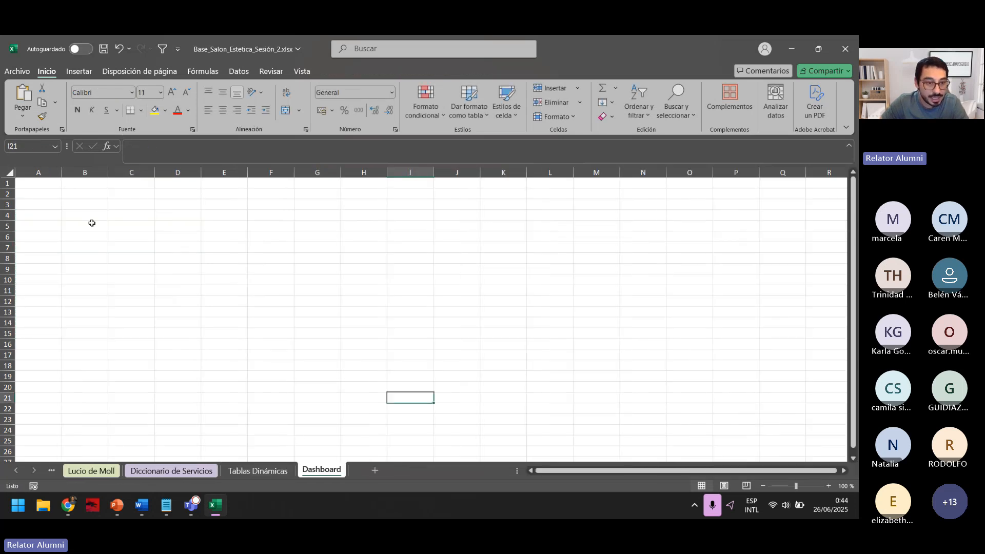
{"action": "left_click", "coordinate": [120, 235]}
{"action": "key", "text": "ctrl+v"}
{"action": "left_click_drag", "start_coordinate": [268, 248], "coordinate": [203, 204]}
{"action": "left_click_drag", "start_coordinate": [307, 273], "coordinate": [560, 271]}
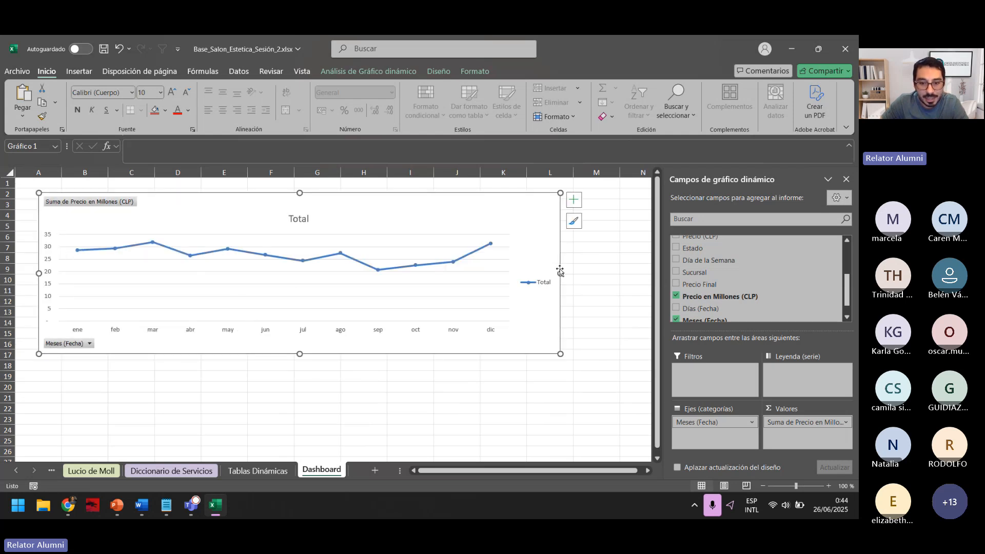
{"action": "left_click_drag", "start_coordinate": [361, 204], "coordinate": [373, 201]}
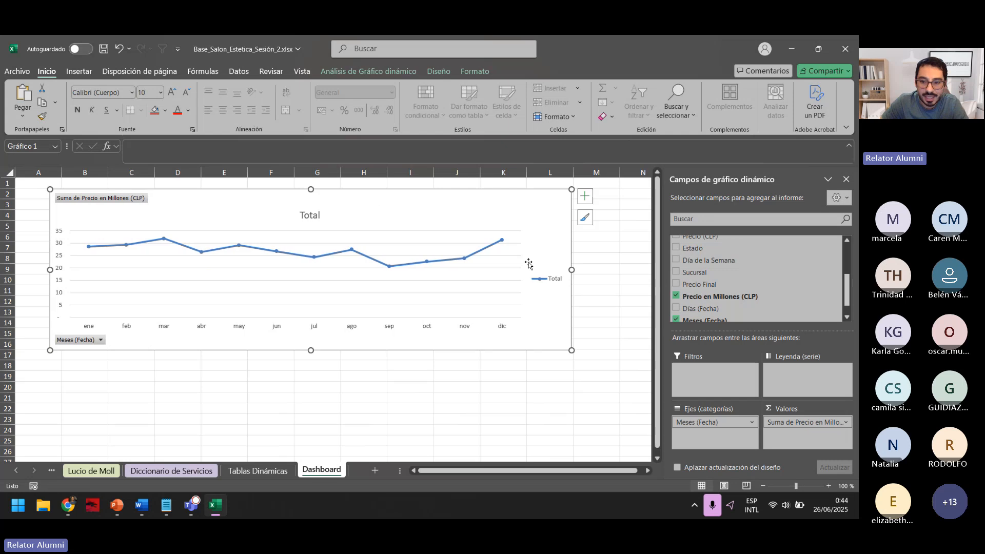
{"action": "left_click_drag", "start_coordinate": [571, 270], "coordinate": [527, 274]}
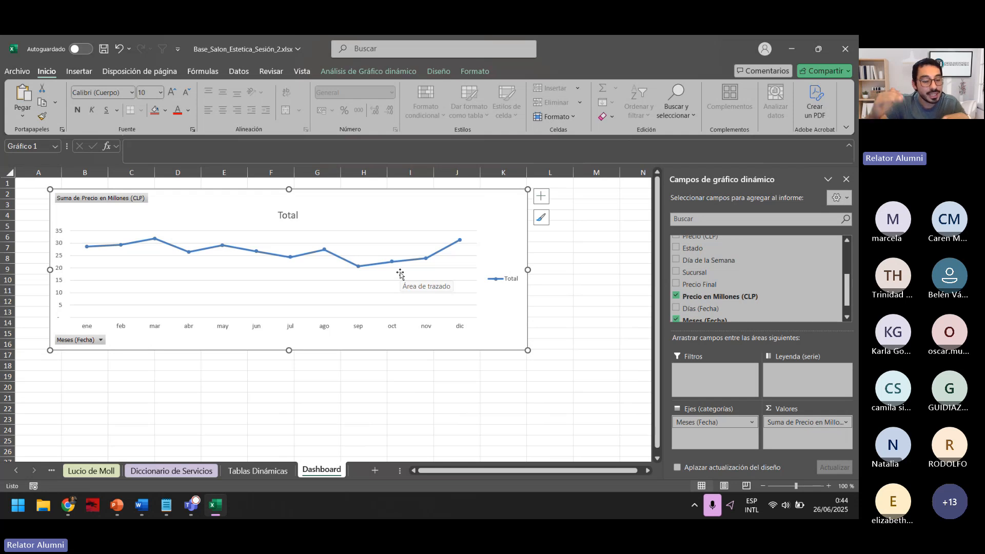
{"action": "left_click", "coordinate": [250, 471]}
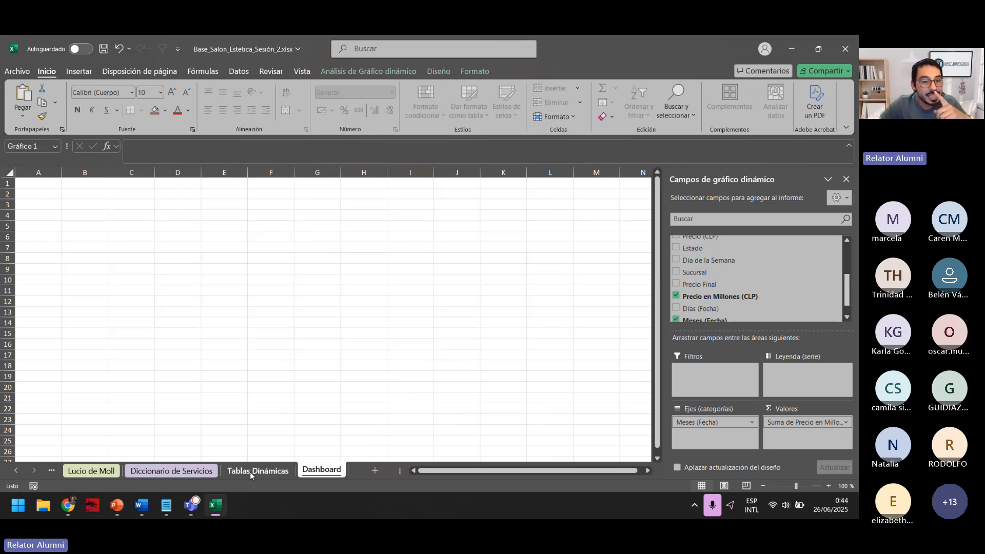
{"action": "left_click", "coordinate": [145, 265]}
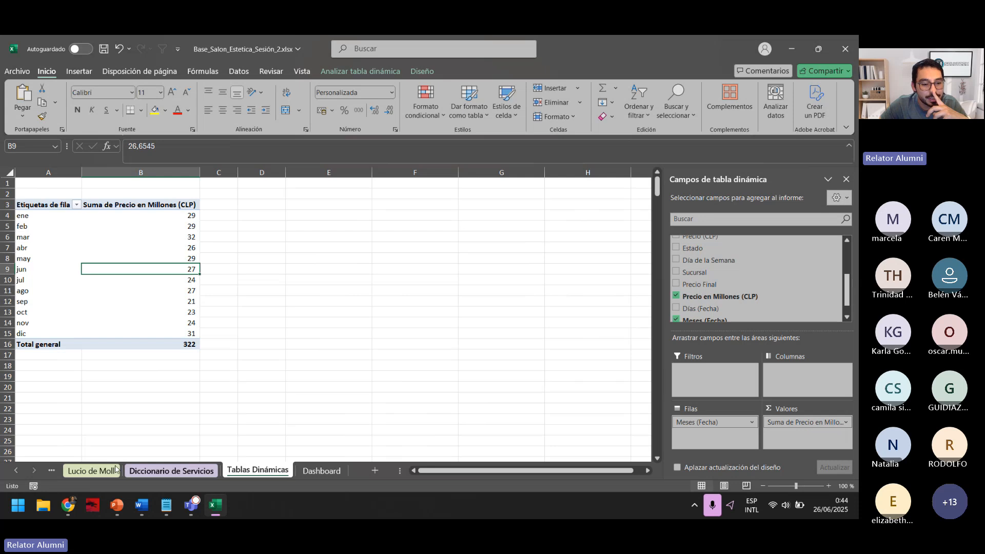
{"action": "left_click", "coordinate": [16, 470]}
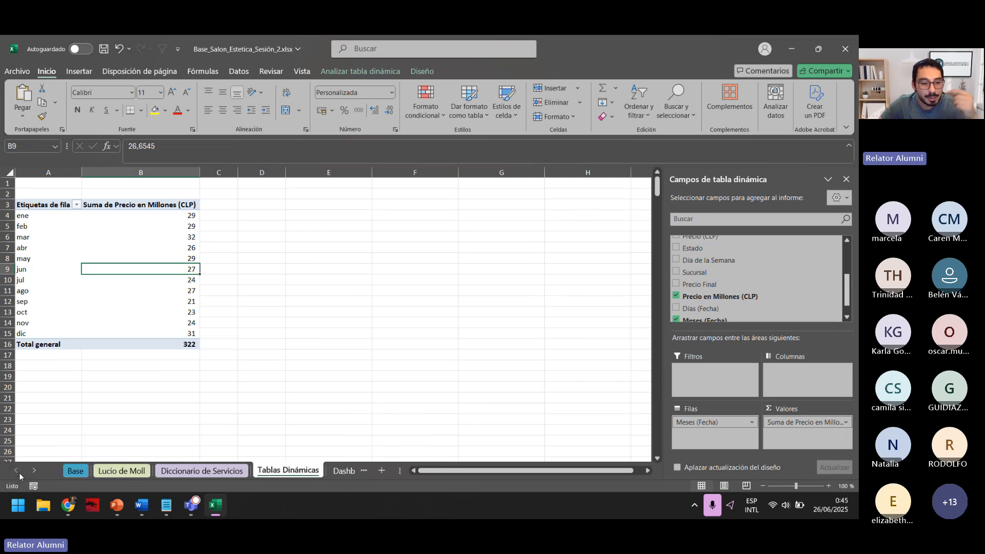
{"action": "left_click", "coordinate": [126, 471]}
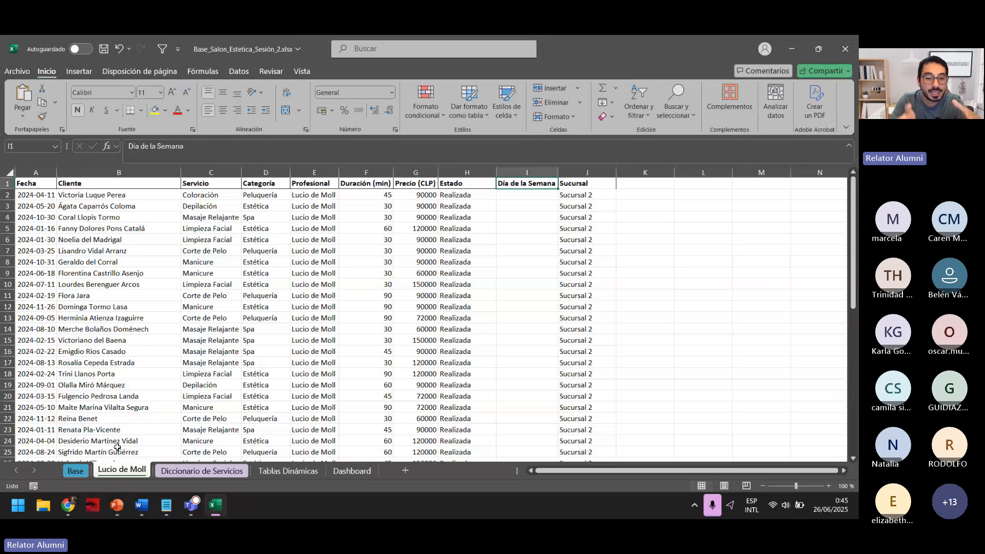
{"action": "left_click", "coordinate": [78, 473]}
{"action": "left_click", "coordinate": [102, 316]}
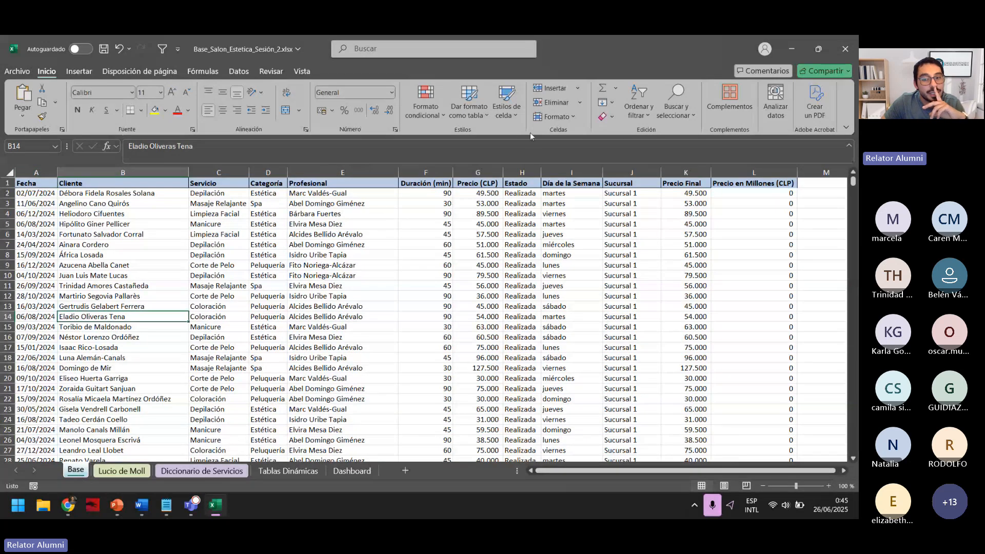
{"action": "left_click", "coordinate": [643, 169]}
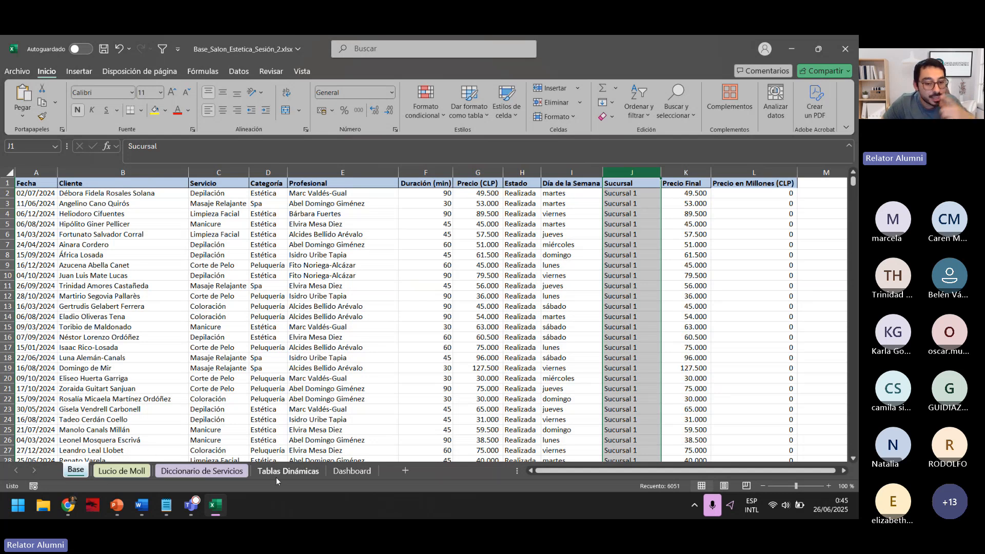
{"action": "left_click", "coordinate": [353, 471]}
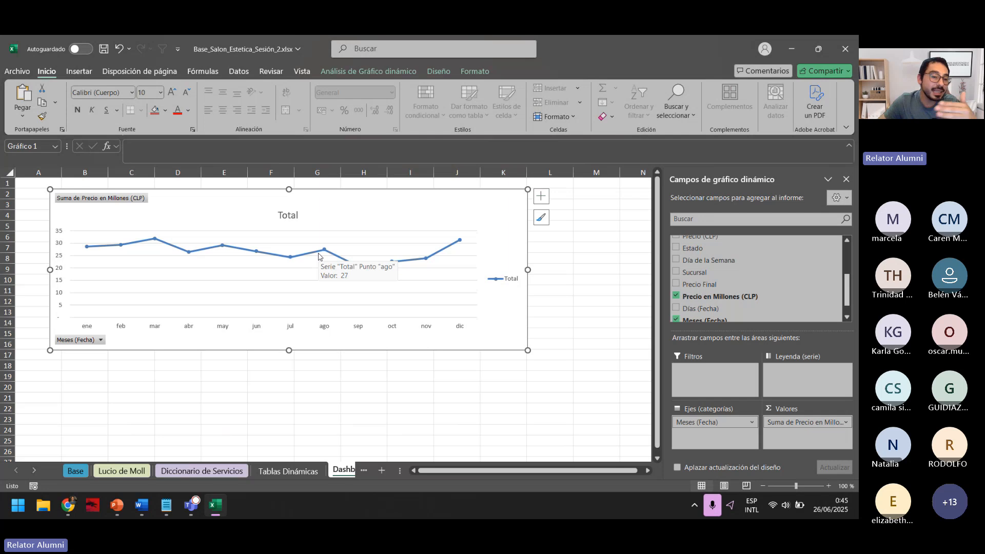
Step: Add Sucursal to the pivot's Columnas so the Dashboard chart shows Sucursal 1 and Sucursal 2 lines
{"action": "left_click", "coordinate": [288, 471]}
{"action": "left_click", "coordinate": [142, 248]}
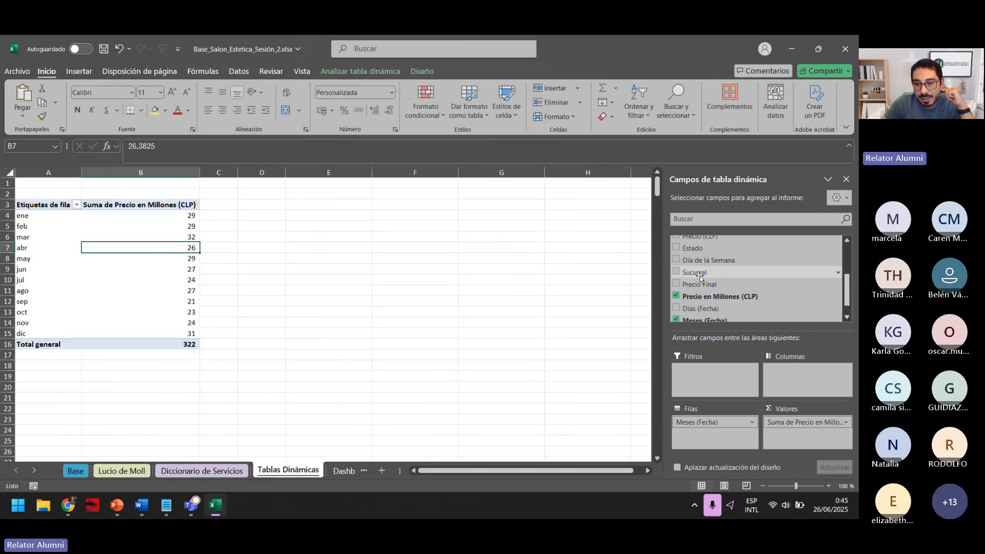
{"action": "left_click_drag", "start_coordinate": [691, 275], "coordinate": [815, 372]}
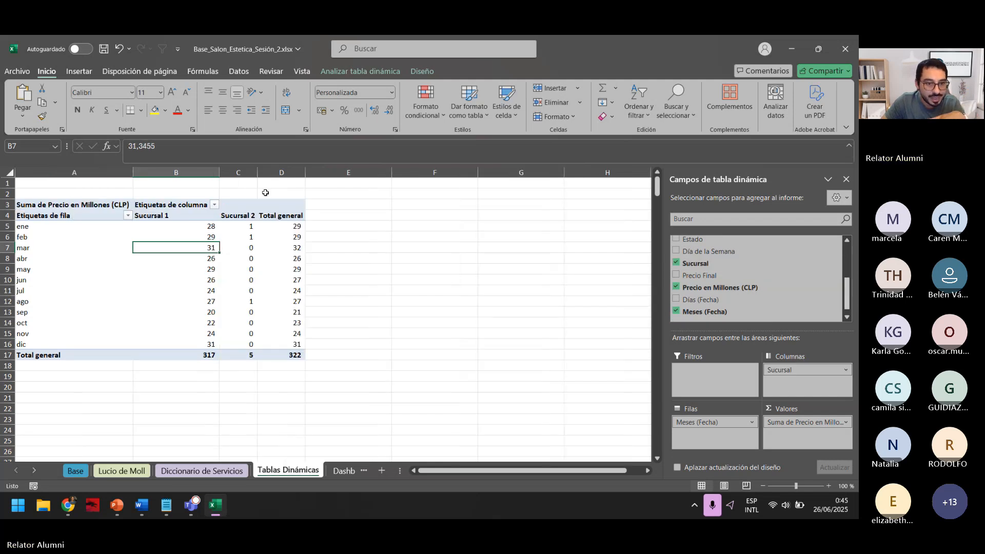
{"action": "left_click", "coordinate": [344, 471]}
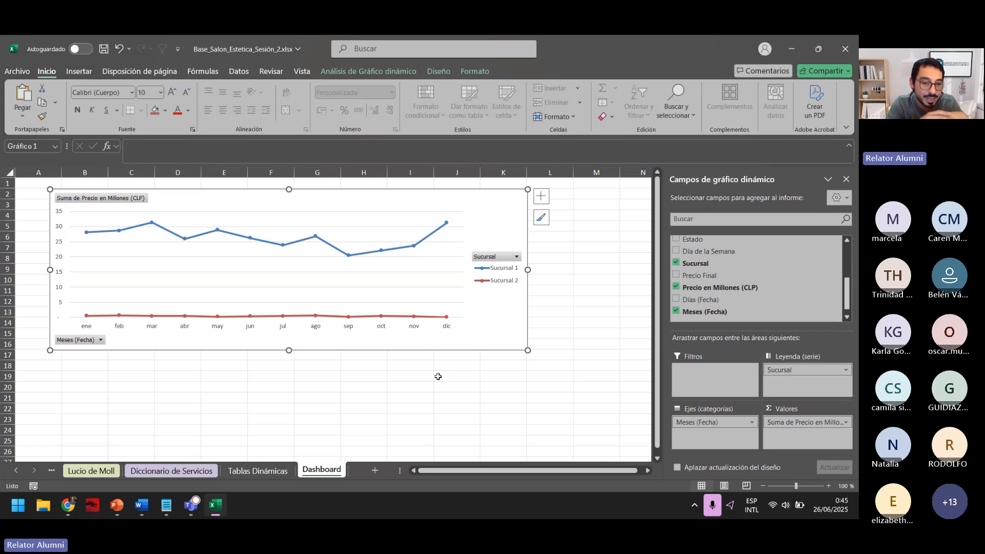
{"action": "left_click", "coordinate": [461, 219]}
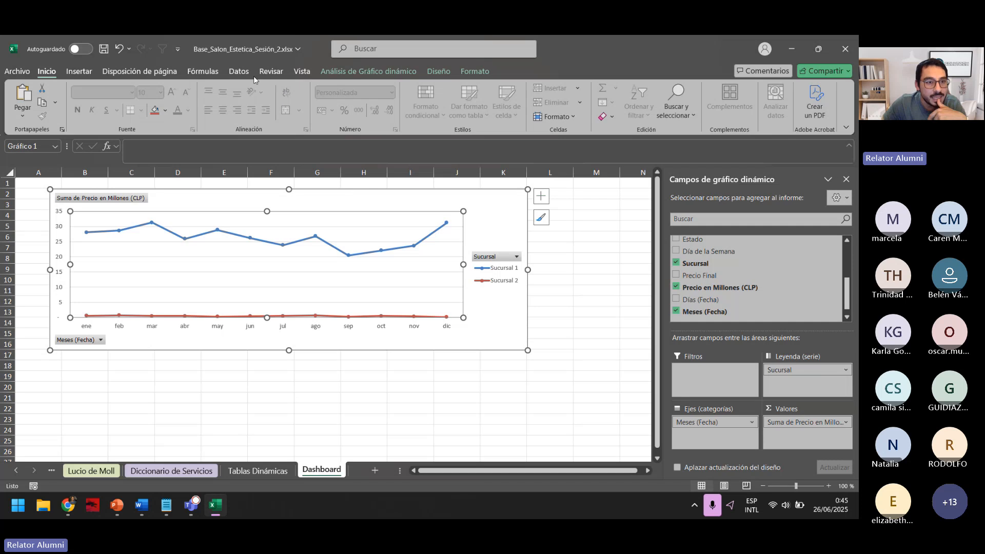
Step: Add data labels positioned Encima (above) to both branch lines of the Dashboard chart
{"action": "left_click", "coordinate": [79, 72]}
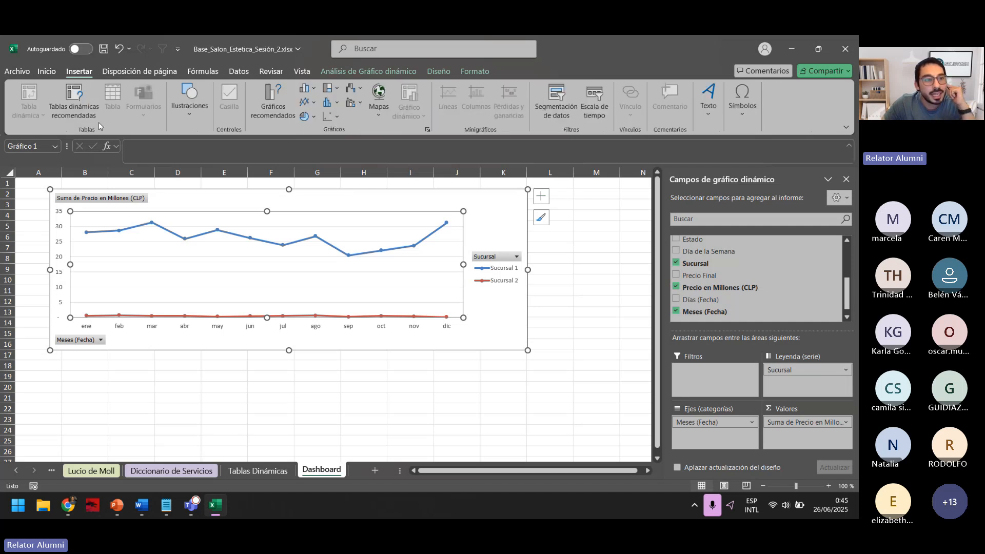
{"action": "left_click", "coordinate": [438, 198]}
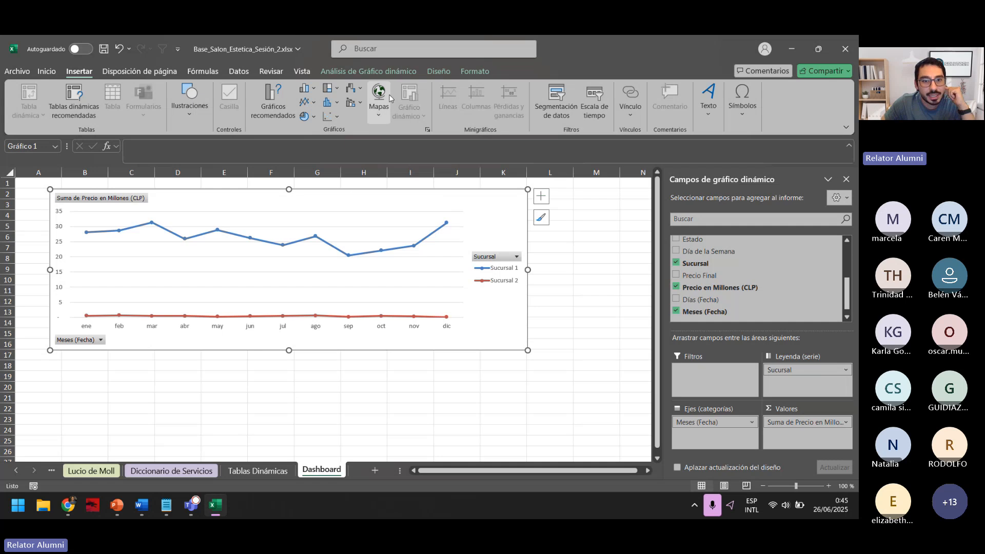
{"action": "left_click", "coordinate": [438, 72]}
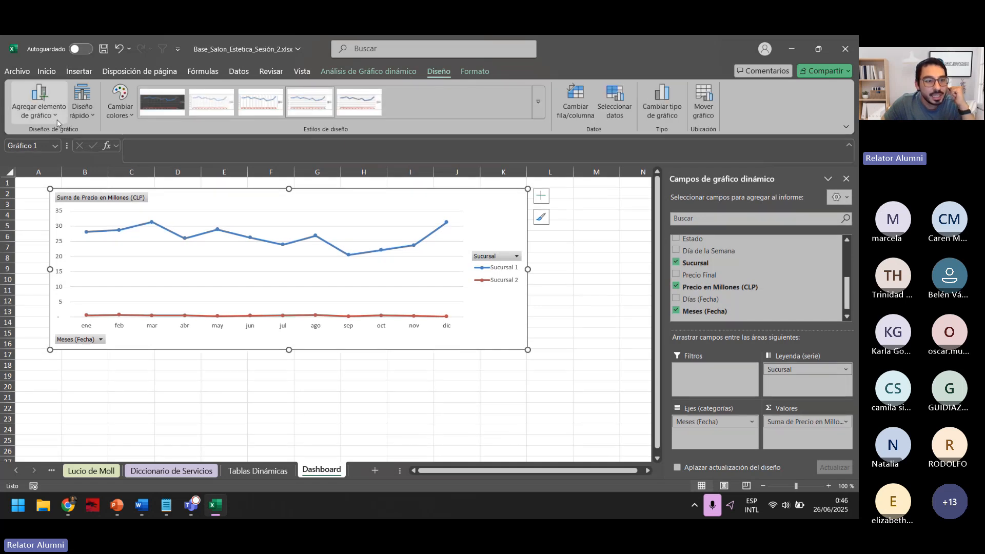
{"action": "left_click", "coordinate": [57, 119]}
{"action": "mouse_move", "coordinate": [82, 250]}
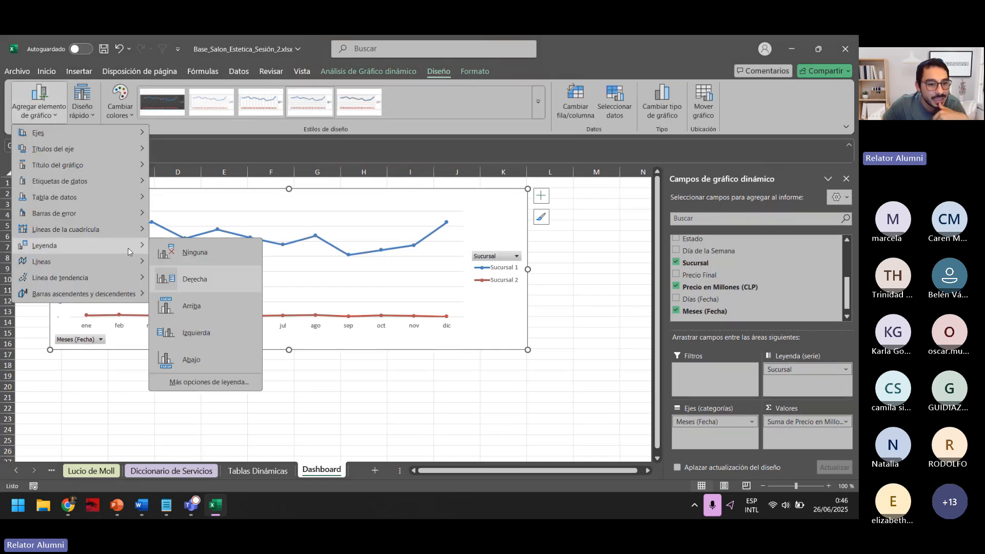
{"action": "mouse_move", "coordinate": [118, 185]}
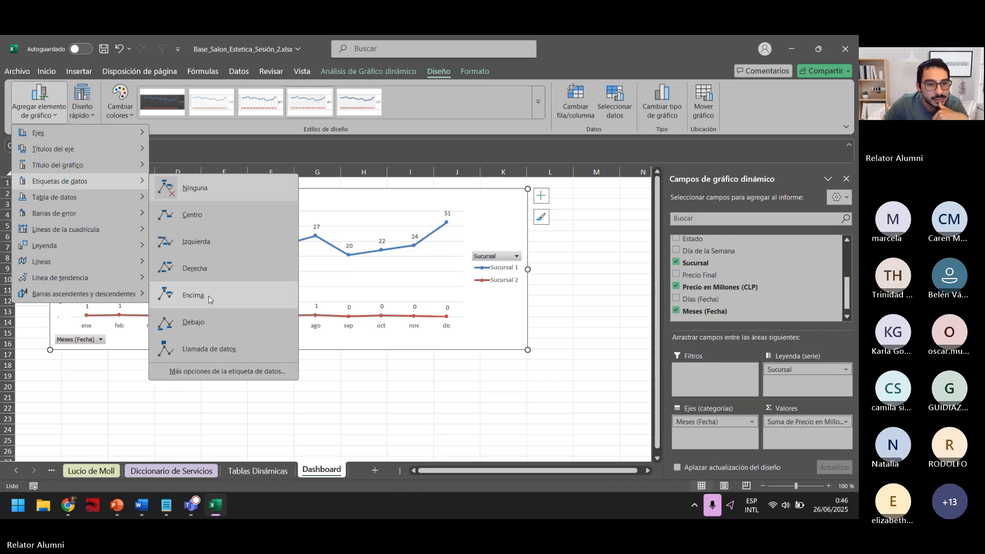
{"action": "left_click", "coordinate": [209, 296]}
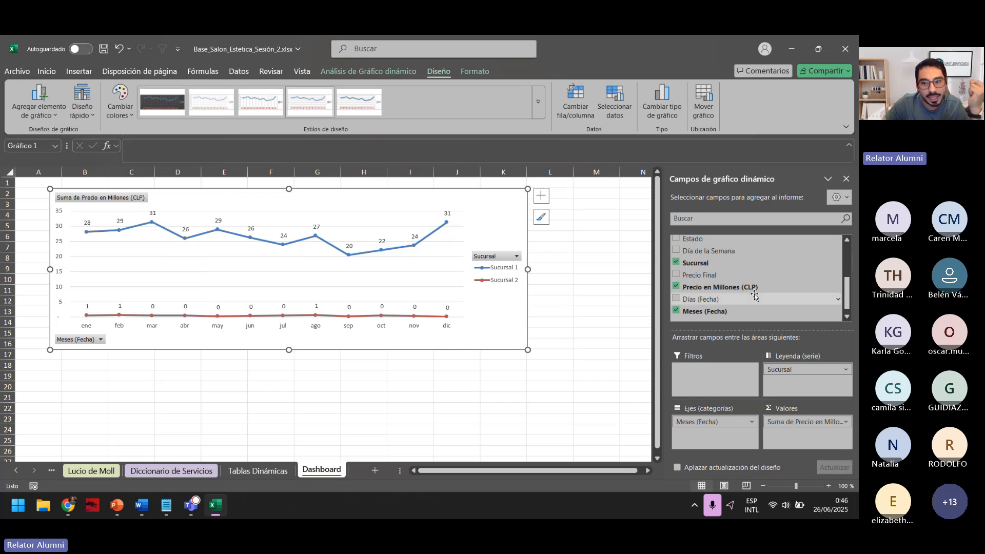
Step: Swap Precio en Millones (CLP) for Precio Final in the pivot values and select the monthly branch values
{"action": "left_click", "coordinate": [250, 474]}
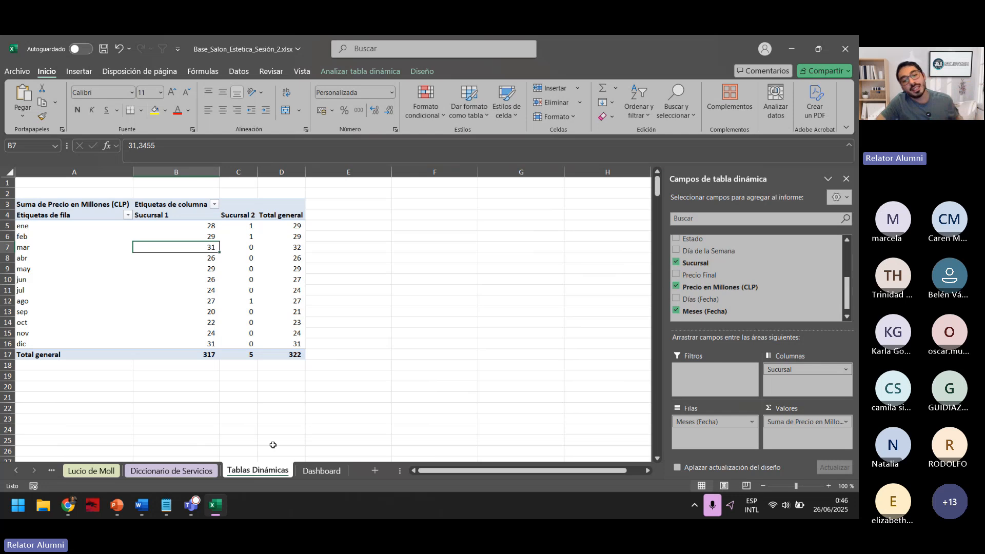
{"action": "left_click", "coordinate": [256, 289]}
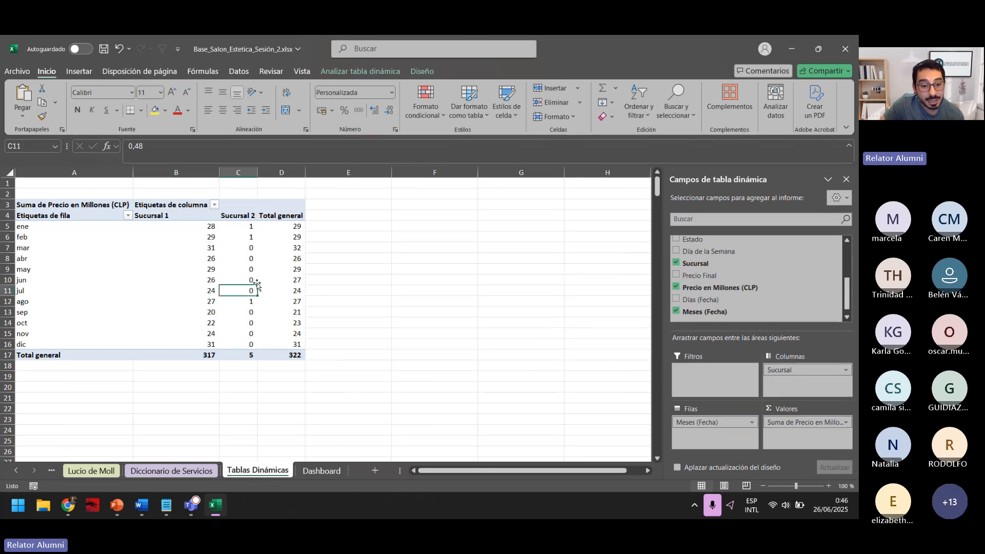
{"action": "left_click", "coordinate": [676, 286]}
{"action": "left_click", "coordinate": [677, 276]}
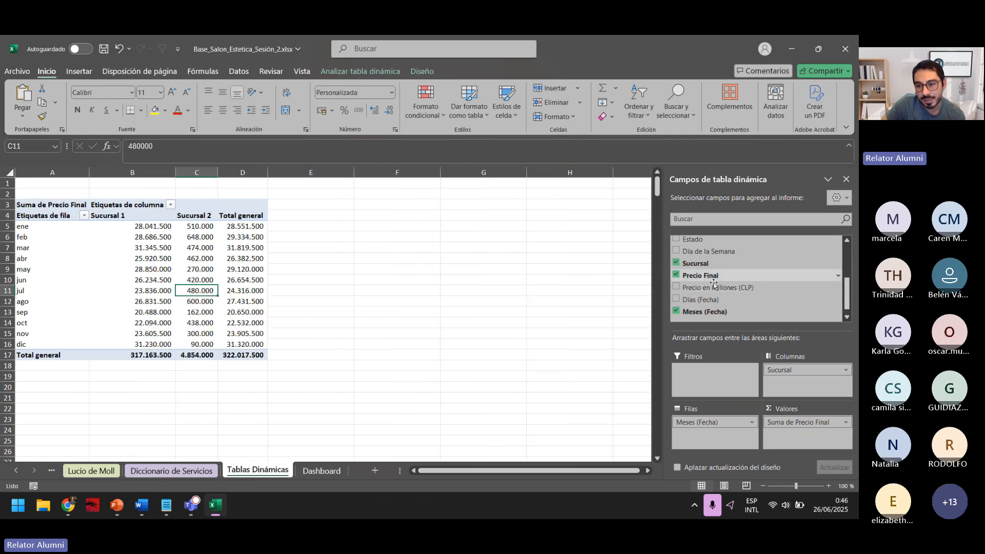
{"action": "left_click_drag", "start_coordinate": [148, 227], "coordinate": [224, 342]}
{"action": "left_click", "coordinate": [200, 320]}
Step: Compare the updated Dashboard chart with the pivot's monthly values, including October Sucursal 2
{"action": "left_click", "coordinate": [321, 470]}
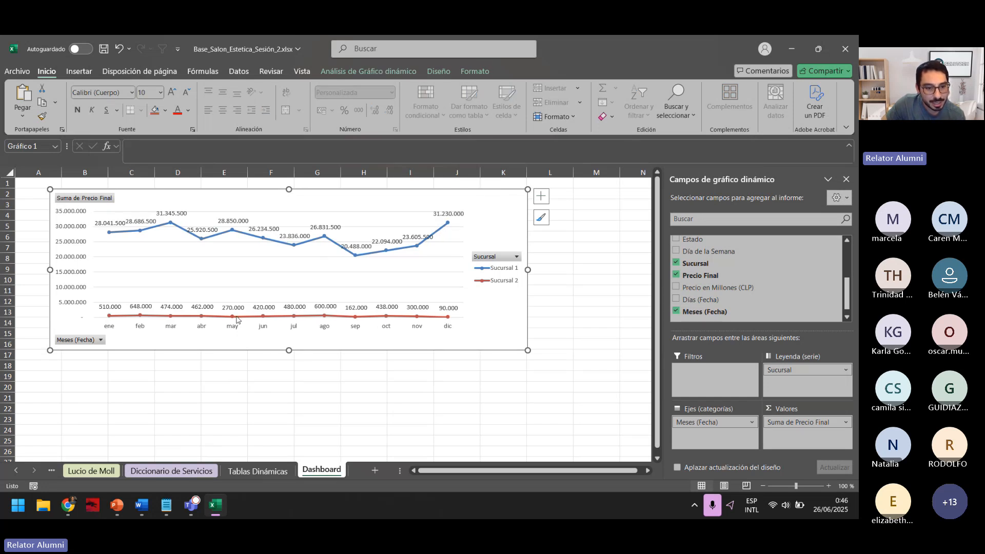
{"action": "left_click", "coordinate": [266, 470]}
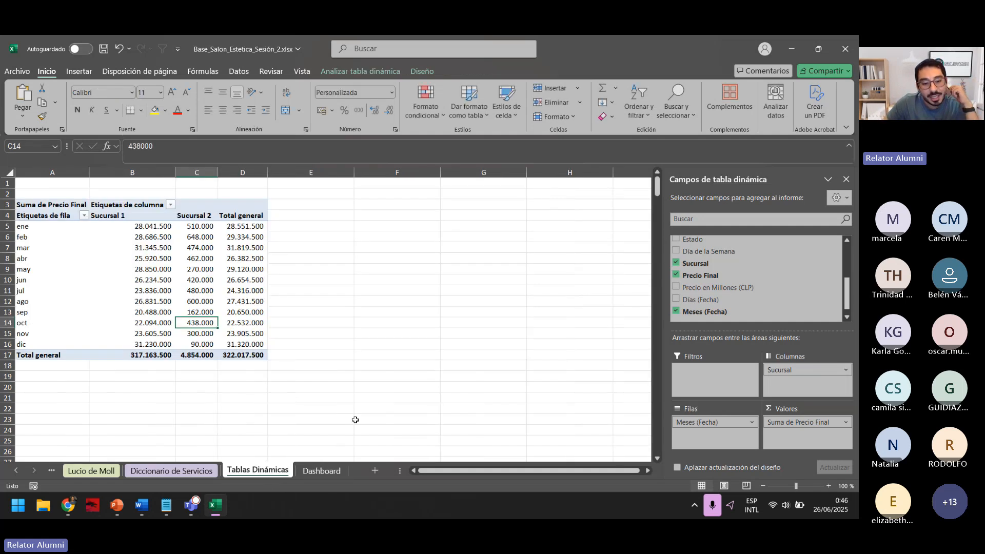
{"action": "left_click", "coordinate": [321, 470]}
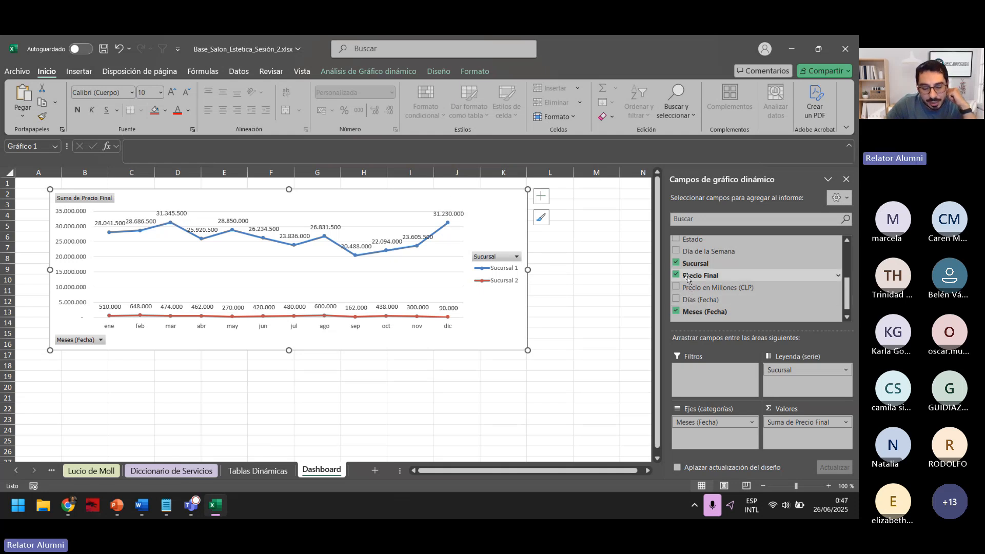
{"action": "scroll", "coordinate": [696, 297], "scroll_direction": "up", "scroll_amount": 1}
{"action": "scroll", "coordinate": [696, 297], "scroll_direction": "down", "scroll_amount": 1}
{"action": "scroll", "coordinate": [310, 411], "scroll_direction": "down", "scroll_amount": 2}
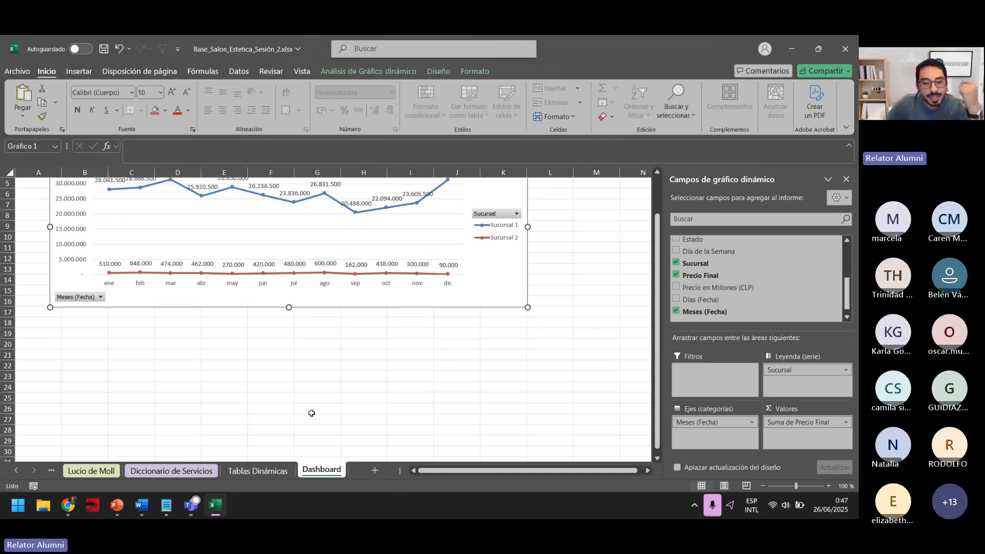
{"action": "scroll", "coordinate": [345, 404], "scroll_direction": "up", "scroll_amount": 2}
{"action": "left_click", "coordinate": [257, 470]}
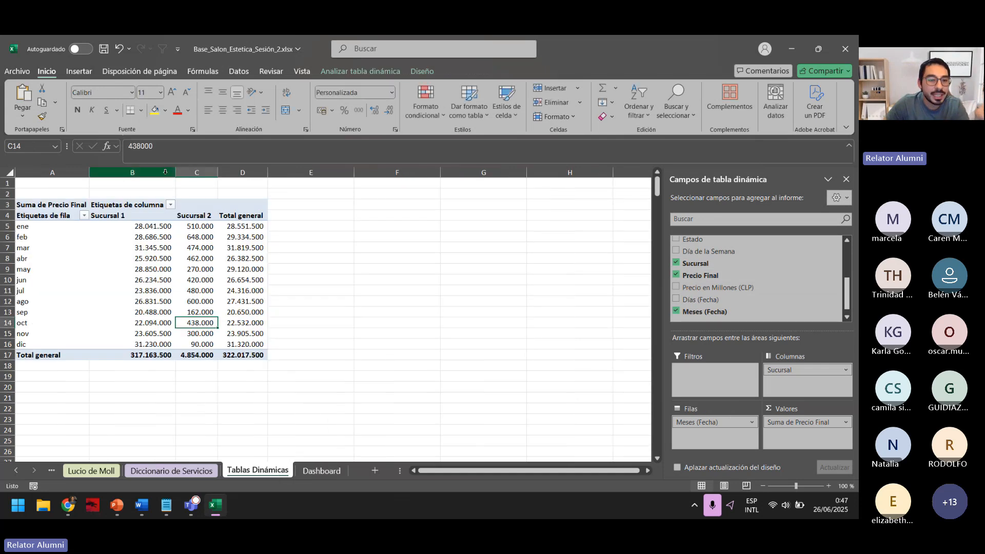
{"action": "left_click", "coordinate": [214, 321]}
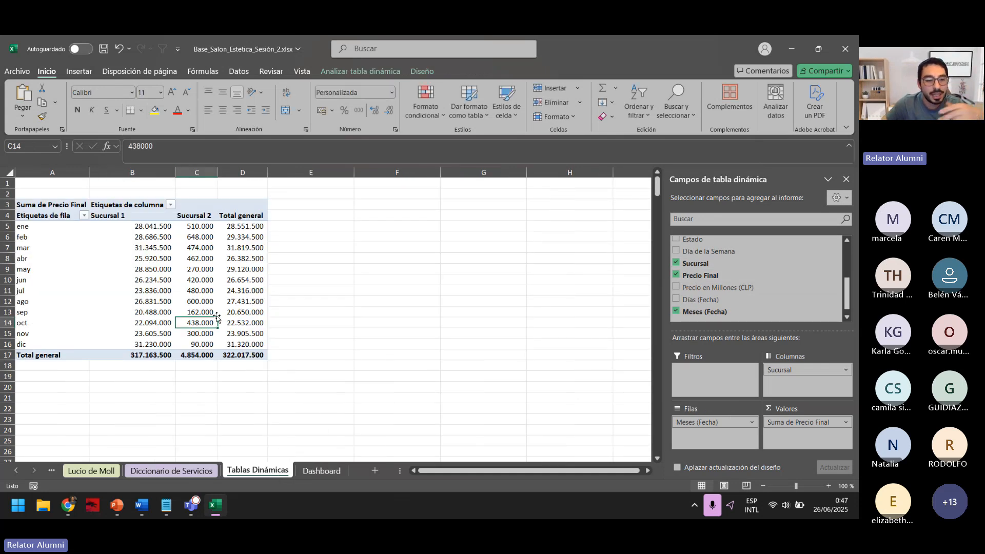
Step: Try Sucursal in the chart's axis area, then return it to the legend as separate branch lines
{"action": "left_click", "coordinate": [319, 471]}
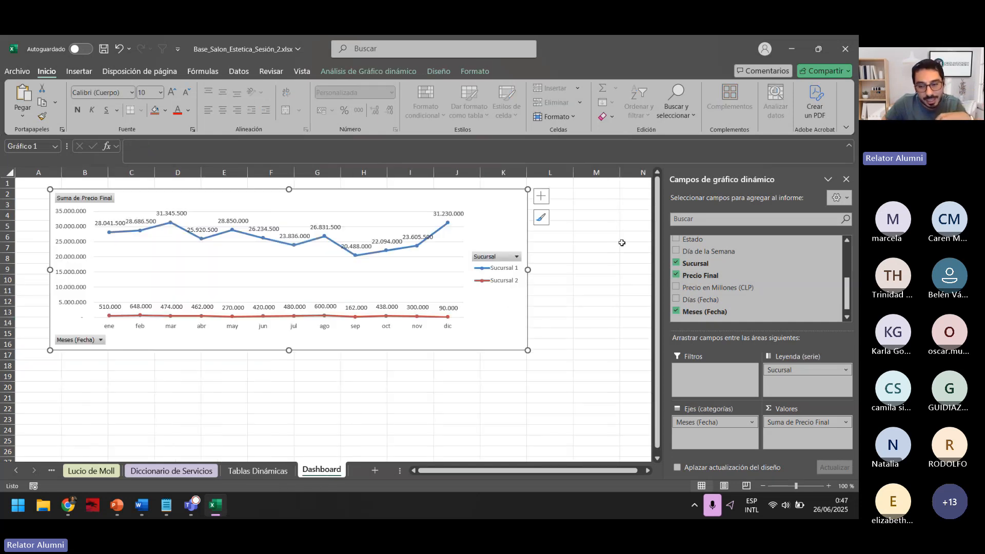
{"action": "left_click_drag", "start_coordinate": [785, 370], "coordinate": [718, 440]}
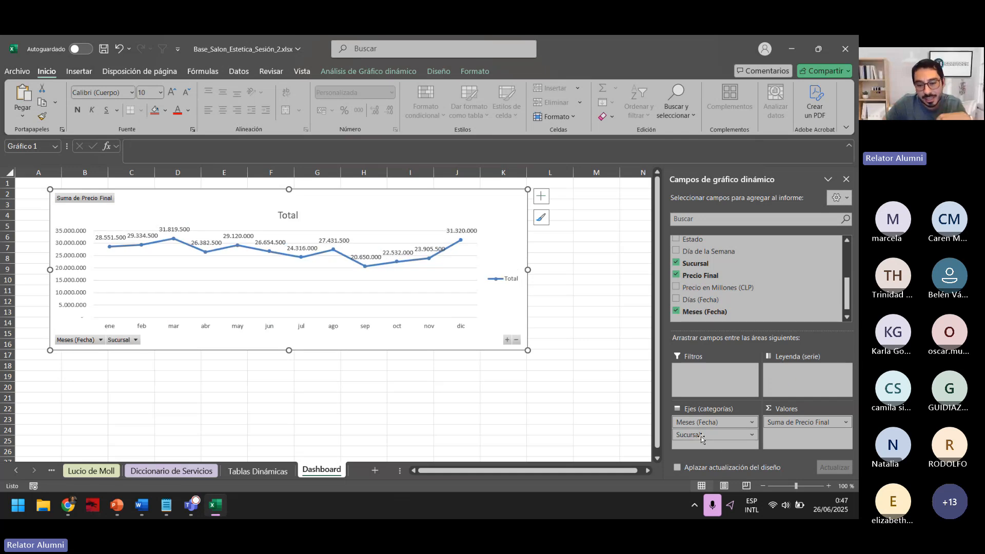
{"action": "left_click_drag", "start_coordinate": [701, 436], "coordinate": [800, 372]}
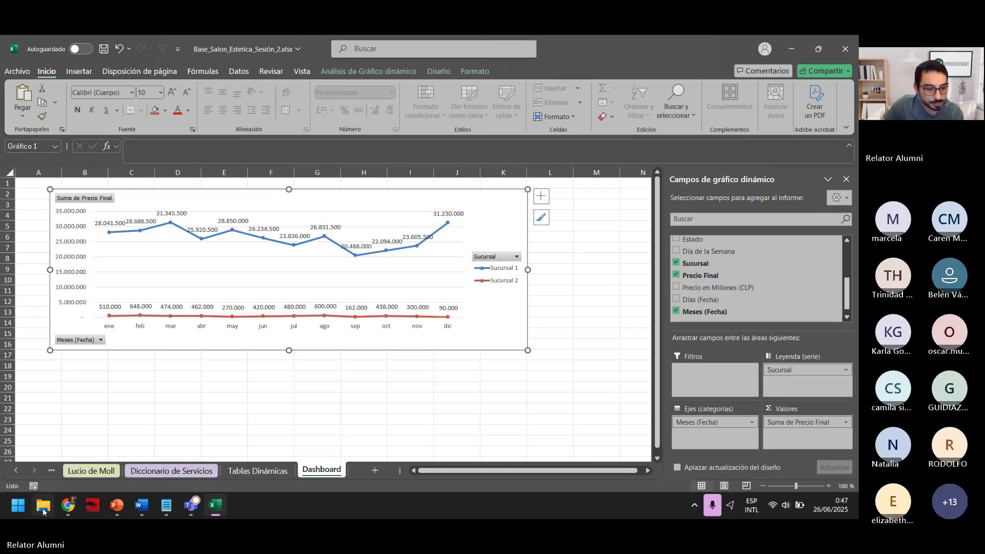
{"action": "left_click", "coordinate": [76, 510]}
Step: Select the '1. Ingresos Mensuales' heading in the ChatGPT chat, then return to the Tablas Dinámicas sheet
{"action": "left_click", "coordinate": [75, 419]}
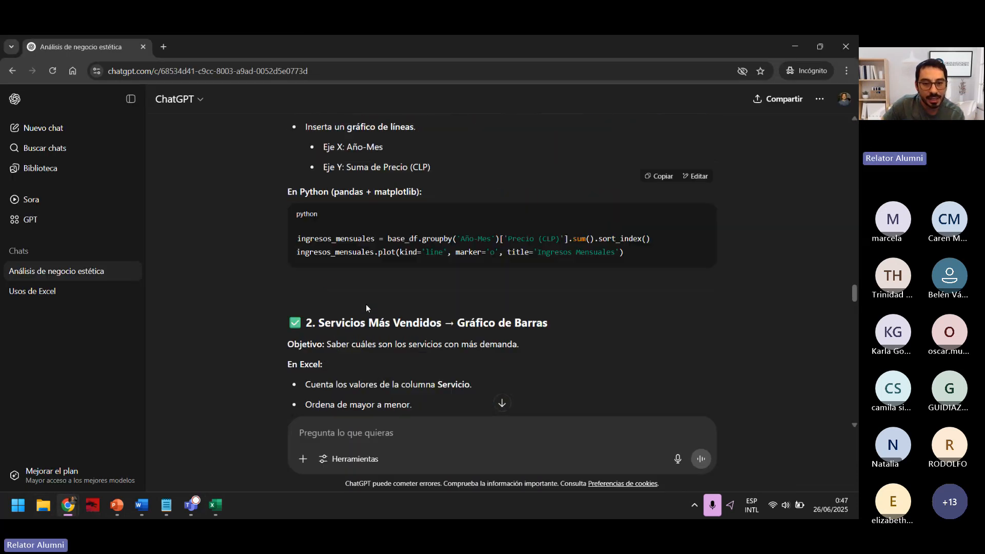
{"action": "scroll", "coordinate": [365, 303], "scroll_direction": "down", "scroll_amount": 3}
{"action": "scroll", "coordinate": [335, 185], "scroll_direction": "up", "scroll_amount": 5}
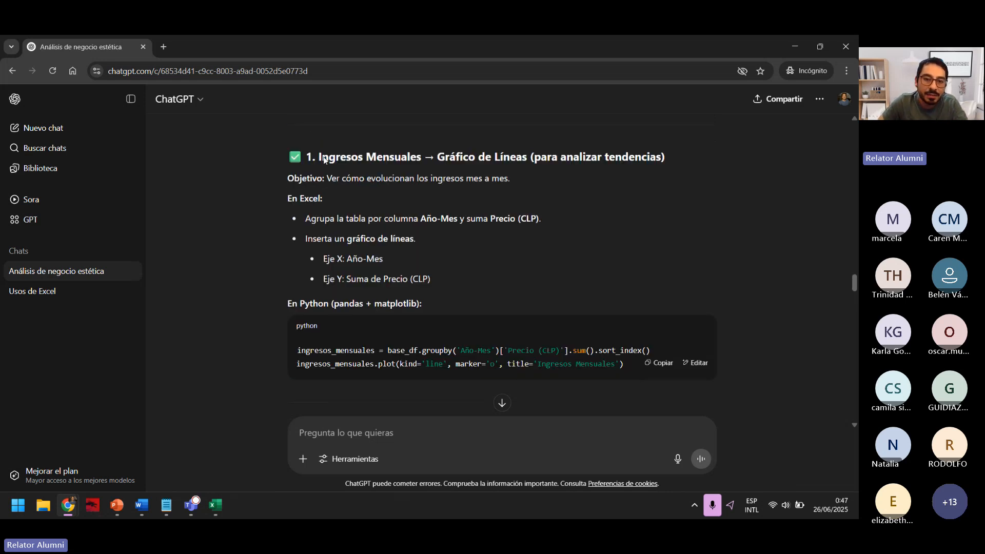
{"action": "scroll", "coordinate": [362, 165], "scroll_direction": "up", "scroll_amount": 2}
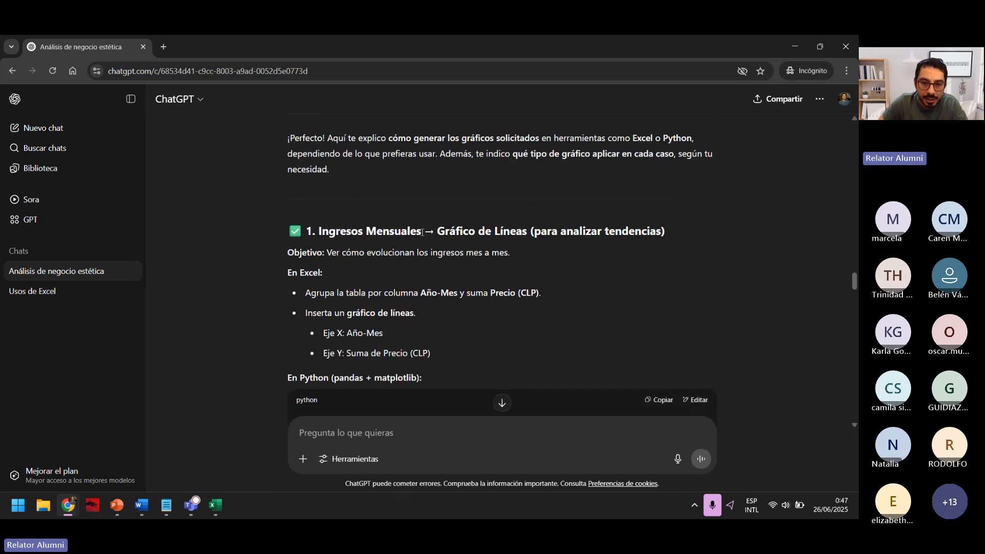
{"action": "left_click_drag", "start_coordinate": [421, 231], "coordinate": [318, 233]}
{"action": "key", "text": "ctrl+c"}
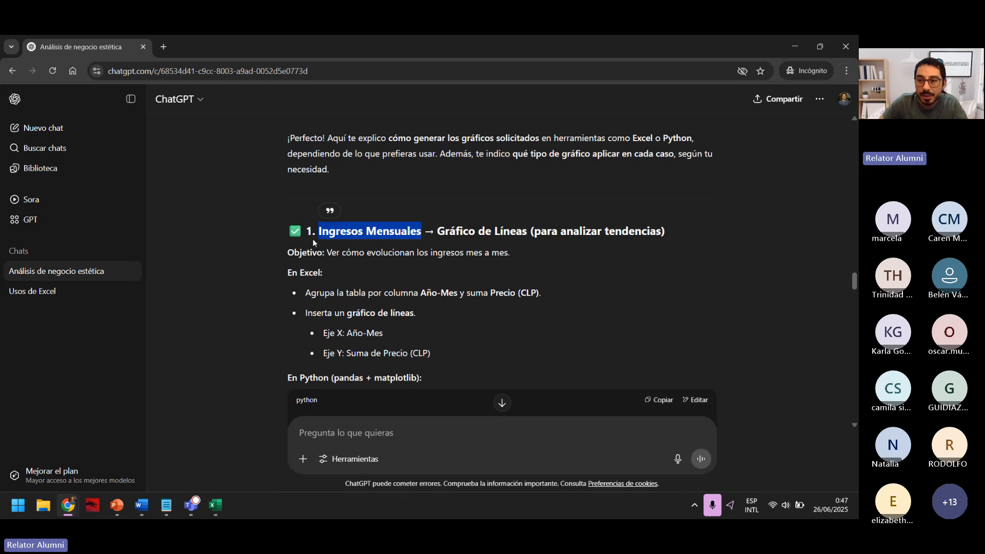
{"action": "left_click", "coordinate": [795, 48]}
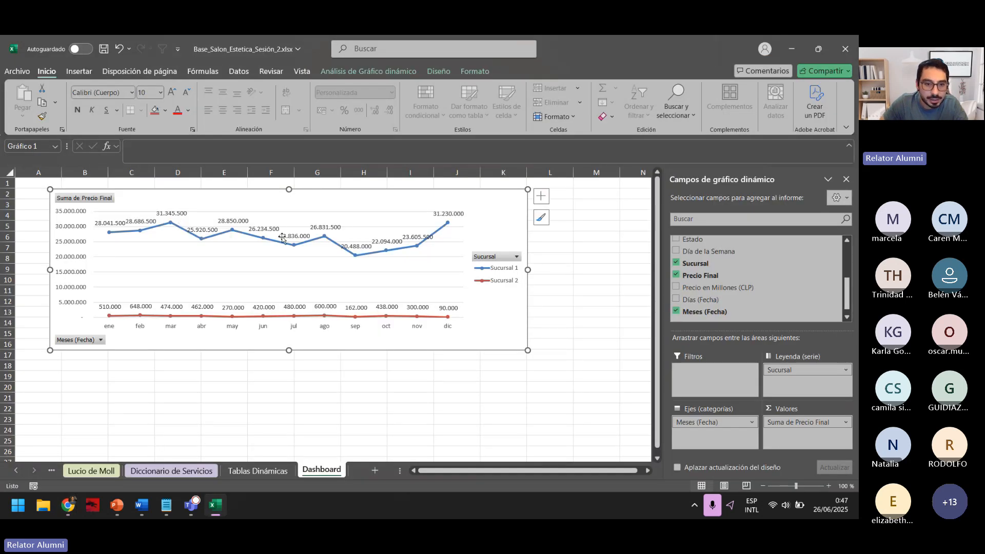
{"action": "left_click", "coordinate": [257, 471]}
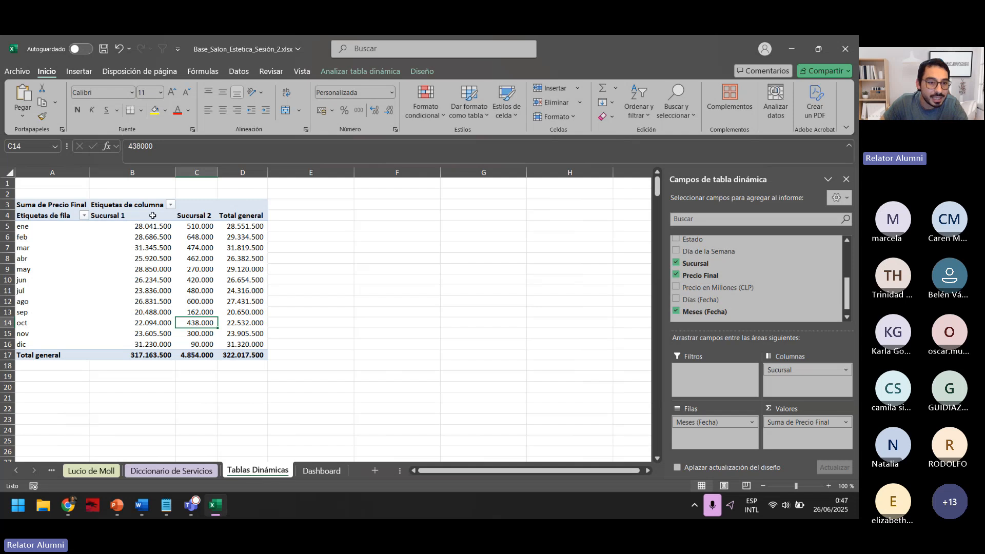
Step: Rename pivot table TablaDinámica2 to Ingresos Mensuales in PivotTable Options
{"action": "right_click", "coordinate": [184, 205]}
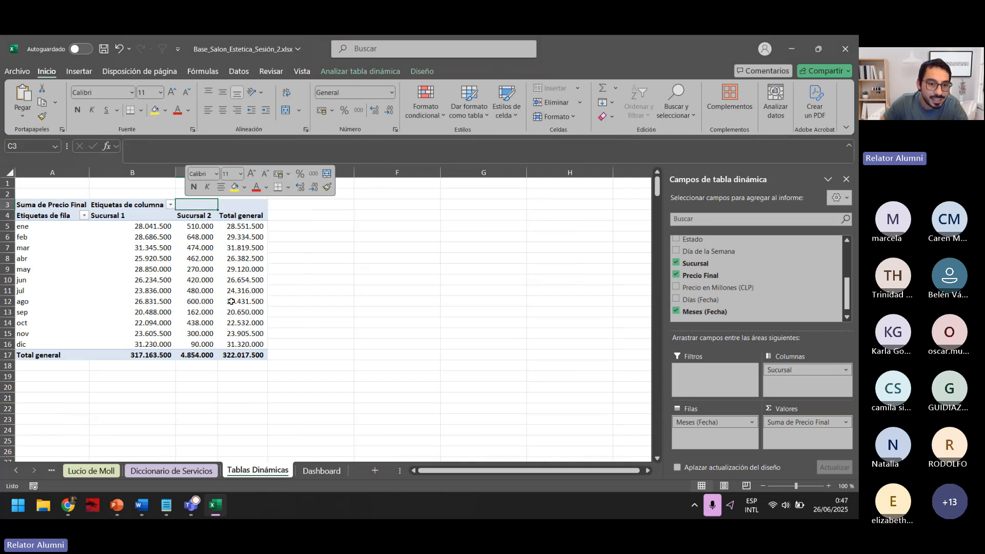
{"action": "key", "text": "Escape"}
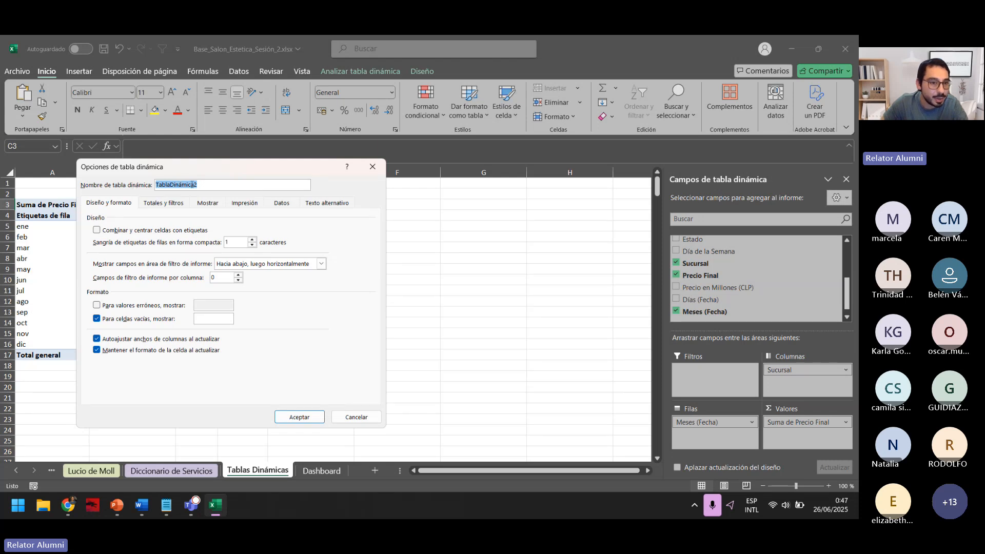
{"action": "key", "text": "ctrl+v"}
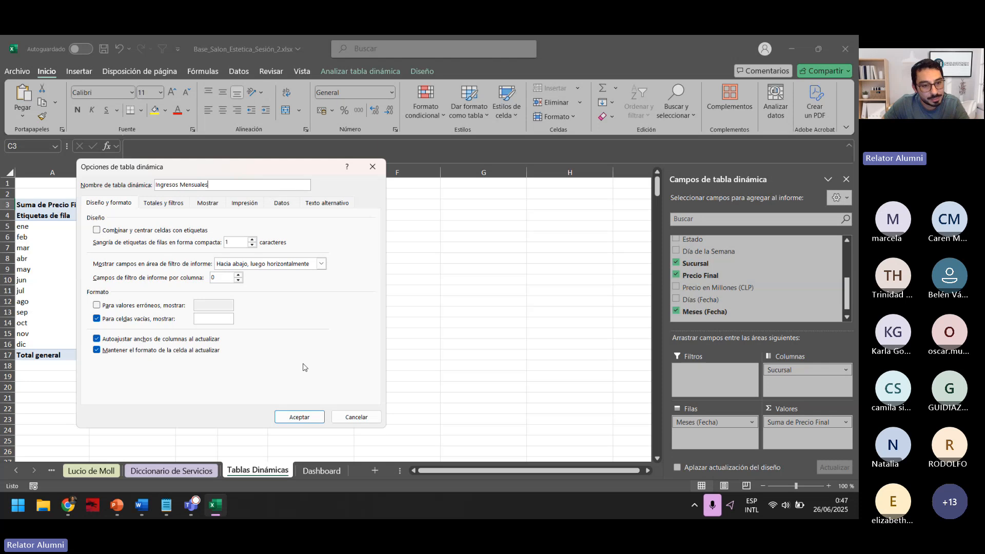
{"action": "left_click", "coordinate": [299, 417]}
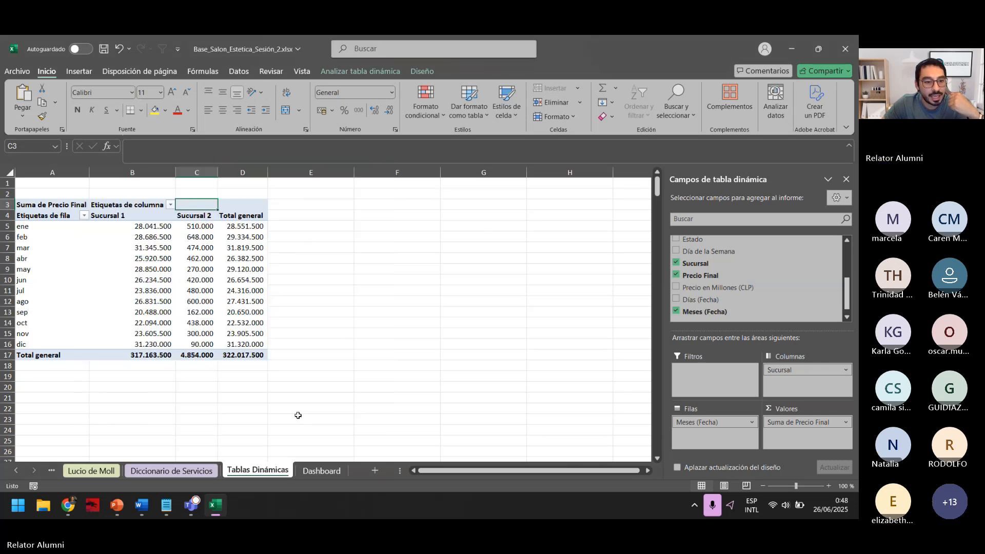
{"action": "left_click", "coordinate": [243, 210]}
Step: Go to the Dashboard chart and browse the Add Chart Element list without changing anything
{"action": "left_click", "coordinate": [190, 203]}
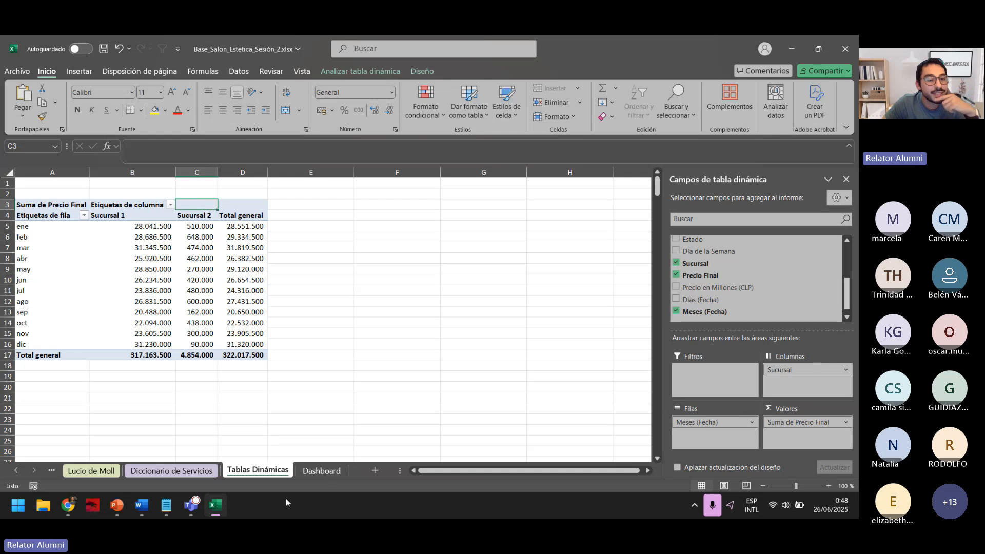
{"action": "left_click", "coordinate": [320, 473]}
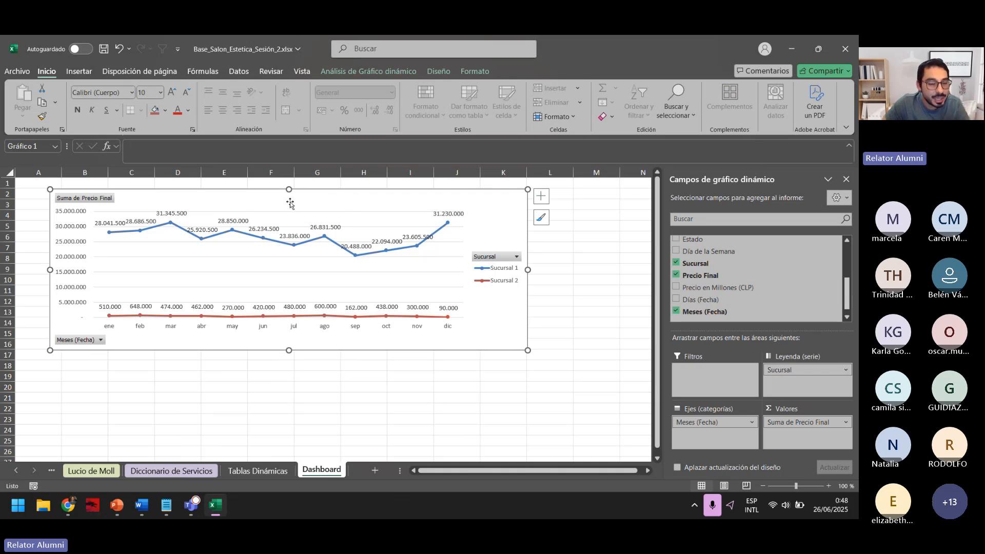
{"action": "left_click", "coordinate": [429, 70]}
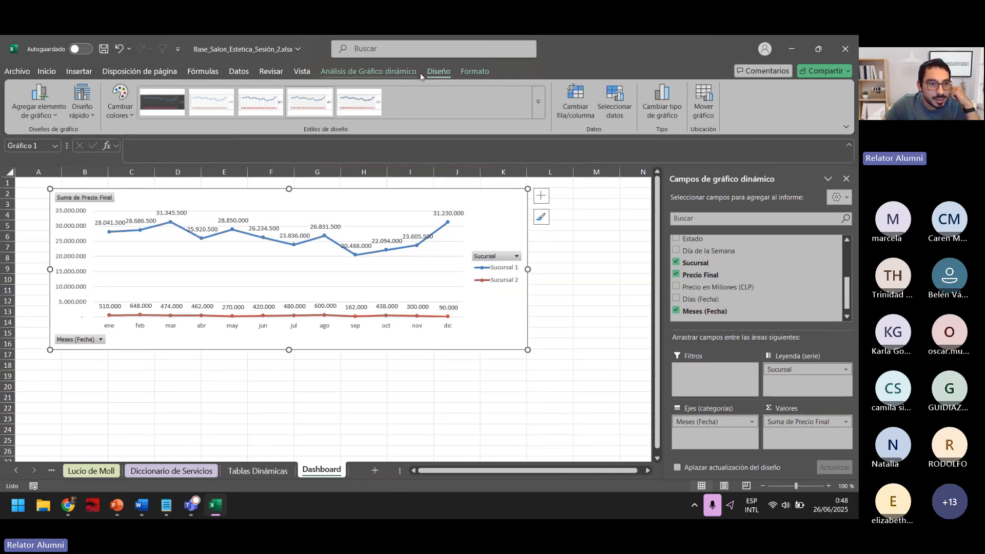
{"action": "left_click", "coordinate": [60, 112]}
{"action": "mouse_move", "coordinate": [58, 133]}
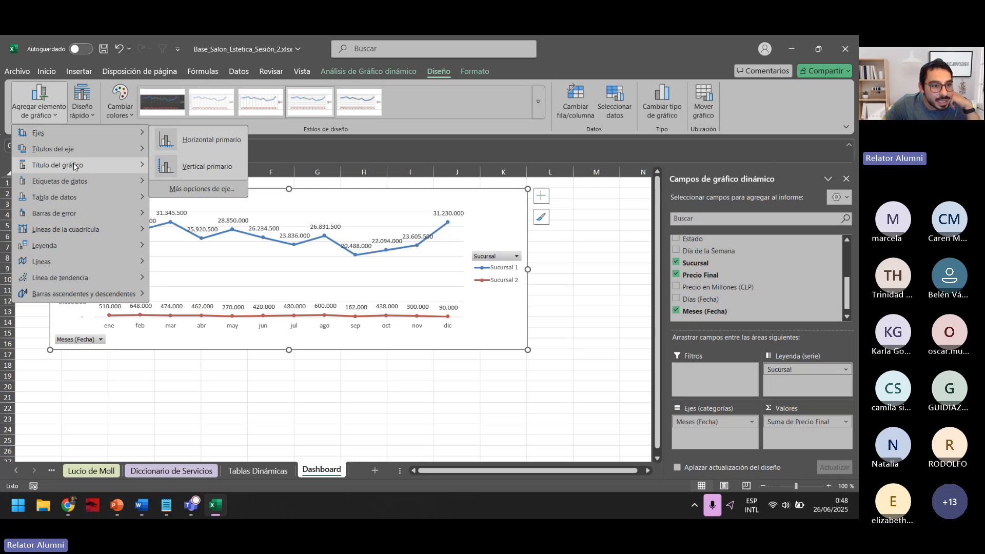
{"action": "mouse_move", "coordinate": [81, 165]}
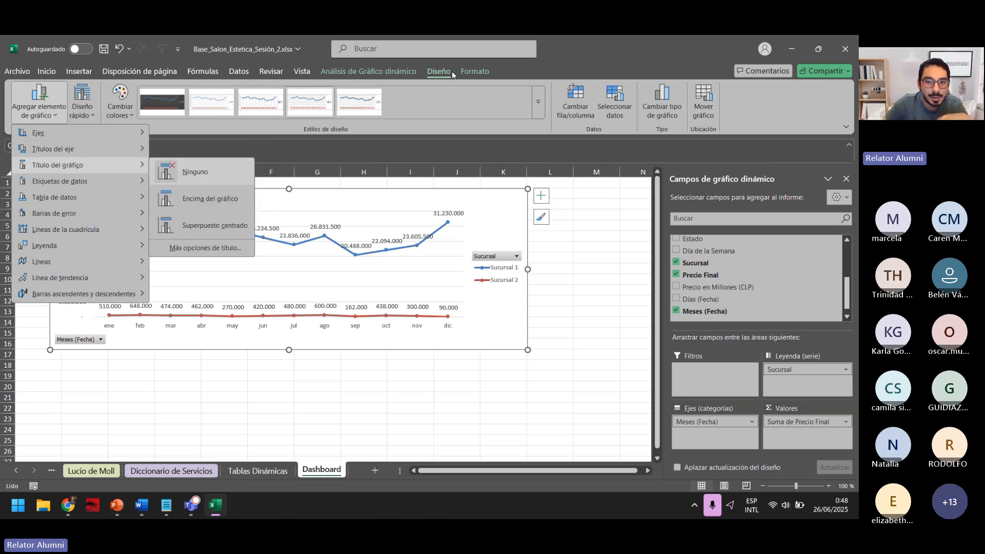
{"action": "left_click", "coordinate": [447, 87]}
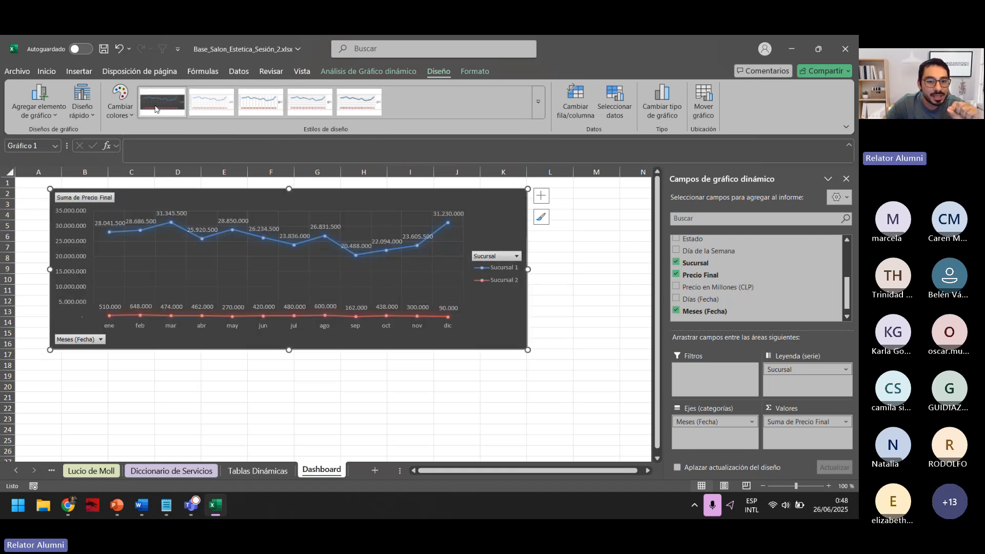
Step: Apply the second light chart style and select the Sucursal 1 and Sucursal 2 series
{"action": "left_click", "coordinate": [211, 110]}
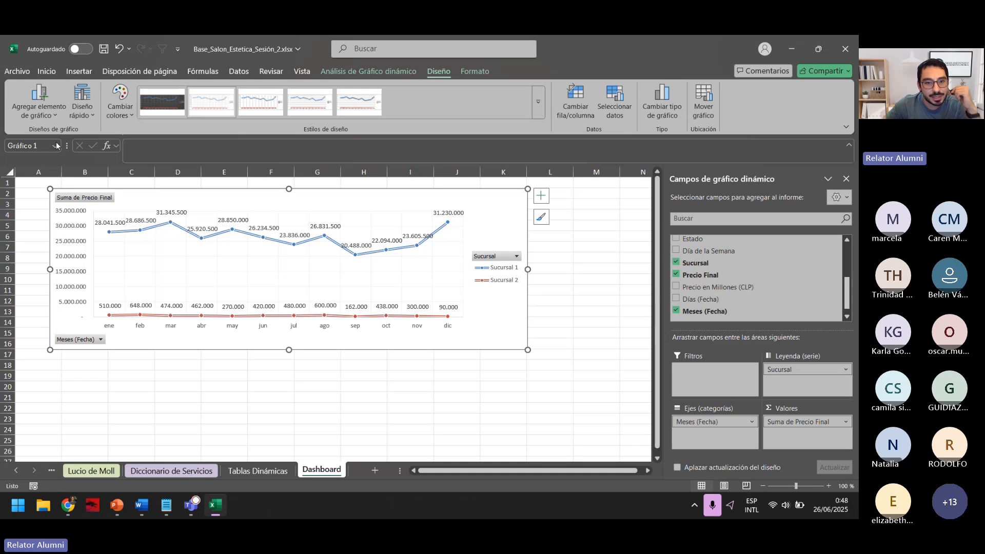
{"action": "left_click", "coordinate": [371, 246]}
{"action": "left_click", "coordinate": [377, 253]}
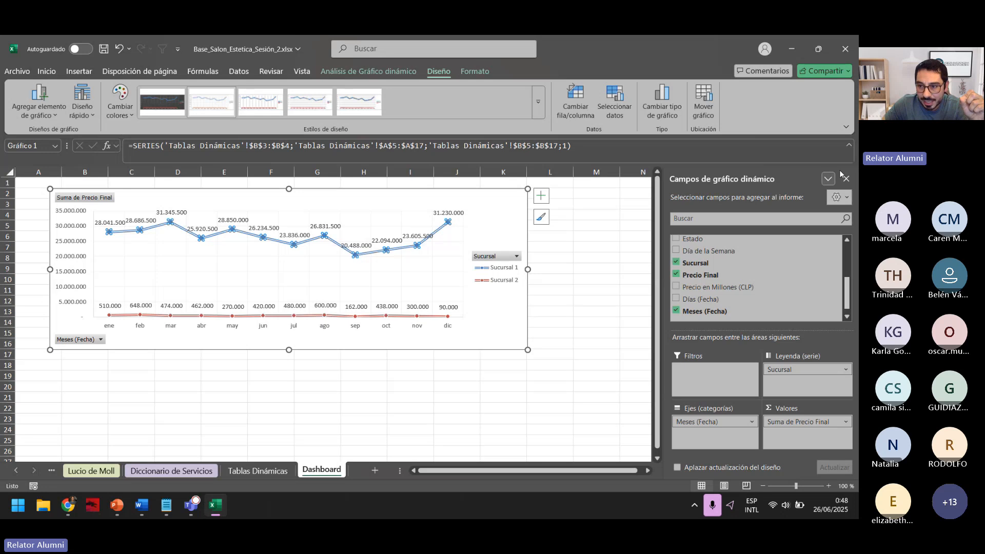
{"action": "left_click", "coordinate": [845, 178]}
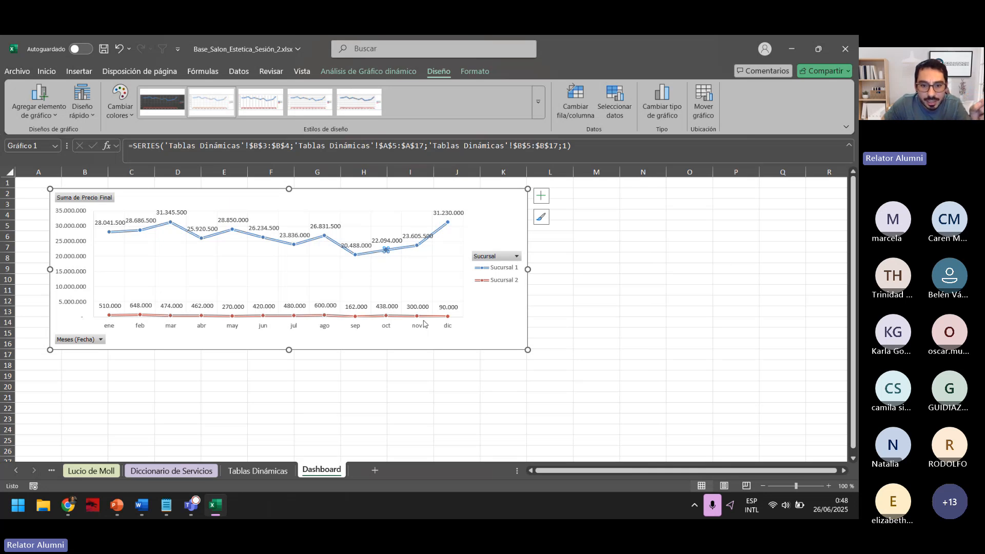
{"action": "left_click", "coordinate": [406, 315]}
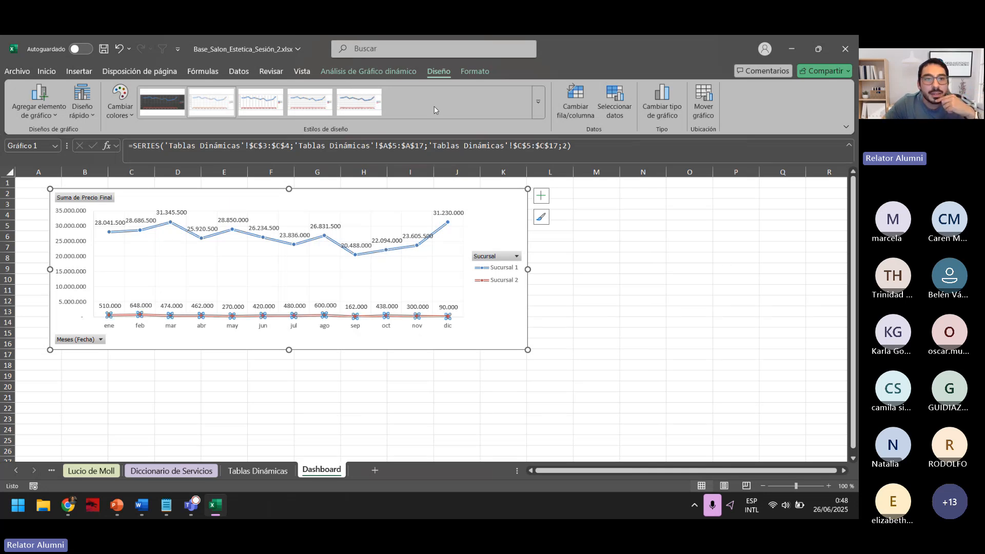
{"action": "left_click", "coordinate": [45, 73]}
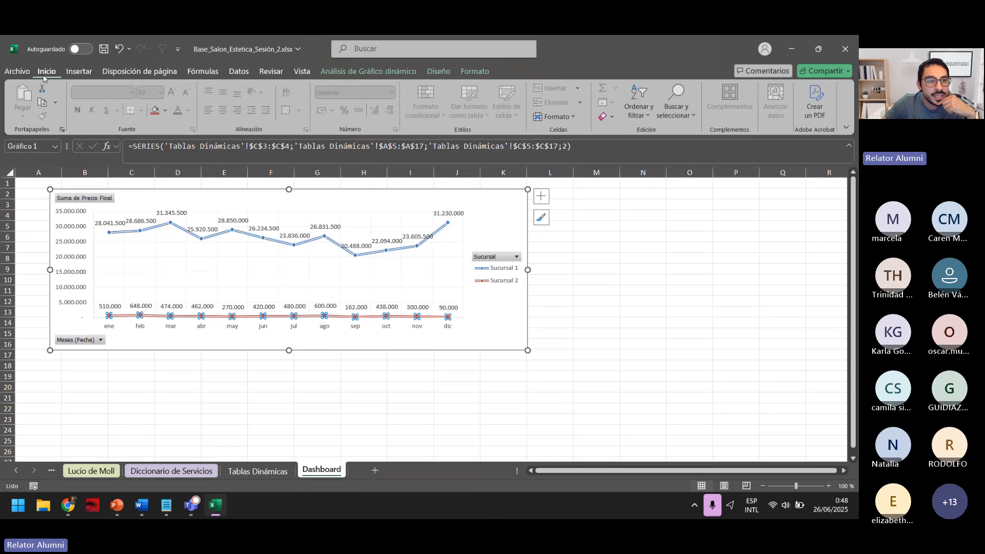
{"action": "left_click", "coordinate": [166, 110]}
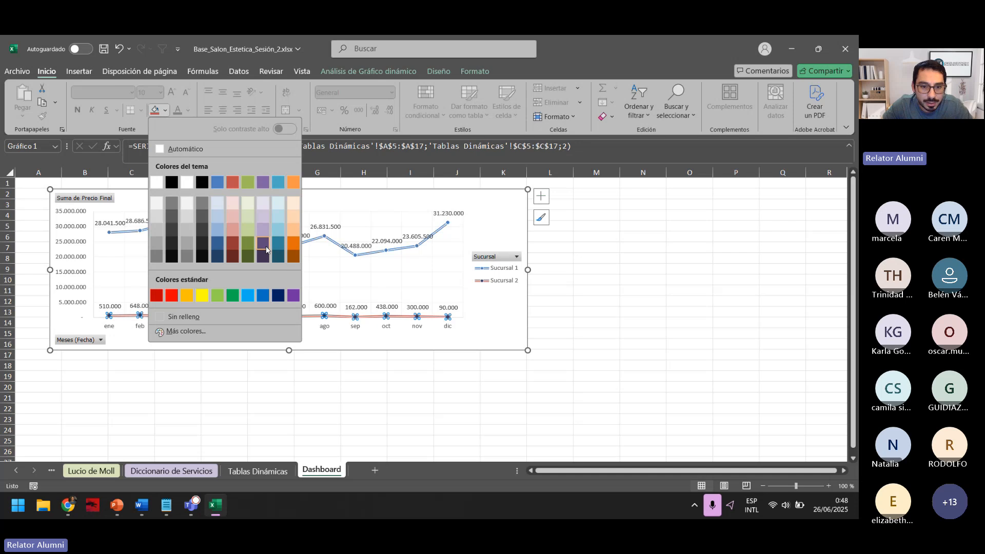
{"action": "left_click", "coordinate": [278, 203]}
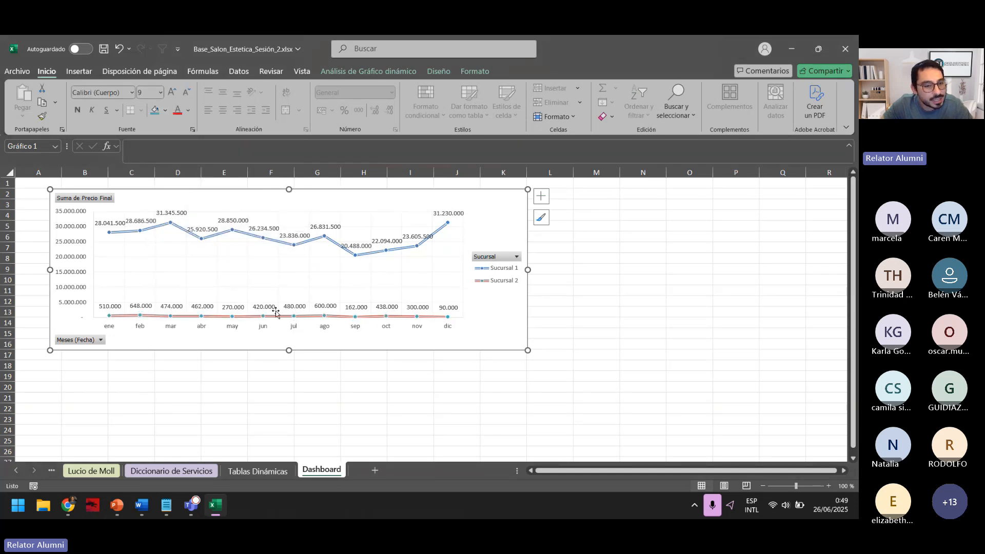
{"action": "left_click", "coordinate": [292, 245]}
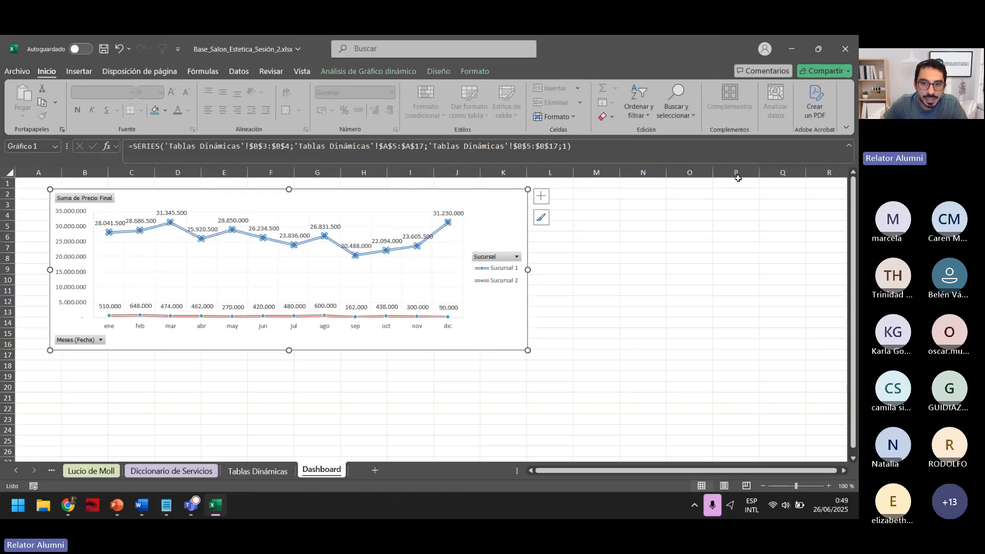
{"action": "left_click", "coordinate": [445, 72]}
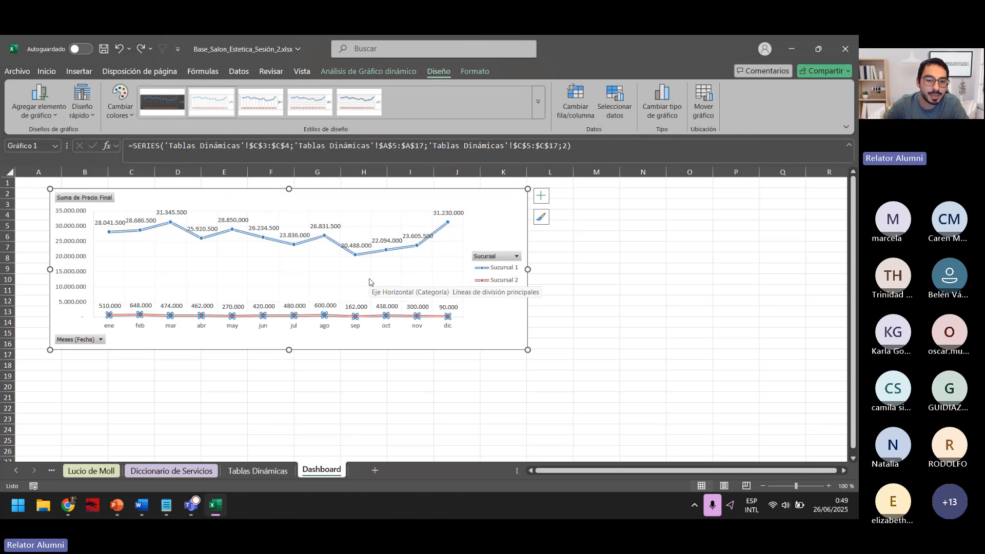
{"action": "key", "text": "ctrl+z"}
{"action": "key", "text": "ctrl+y"}
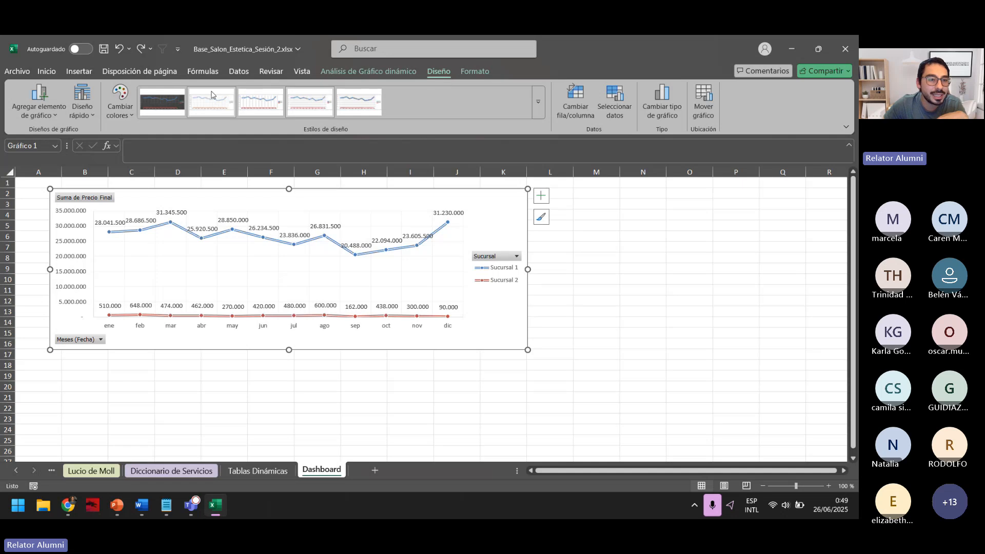
Step: Add a chart title above the Dashboard line chart
{"action": "left_click", "coordinate": [57, 115]}
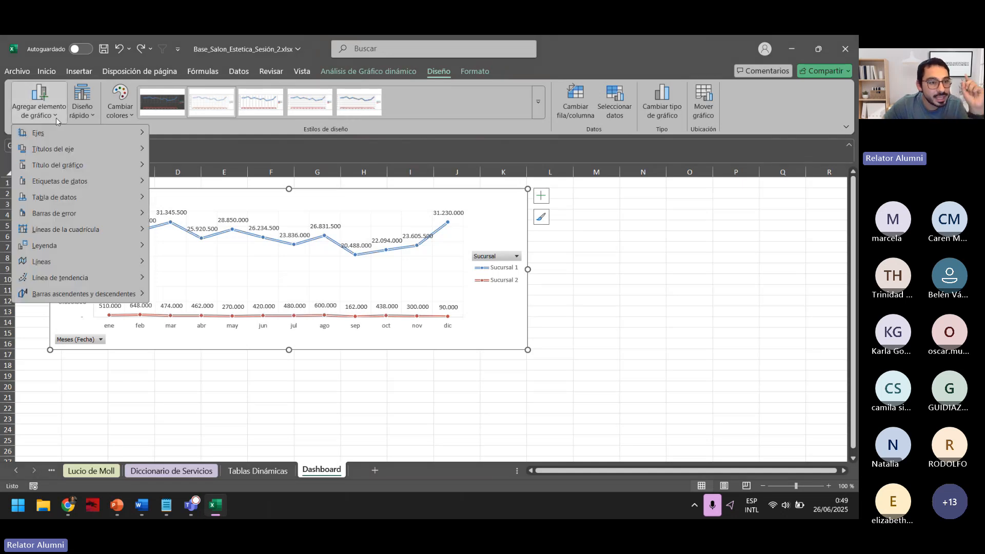
{"action": "mouse_move", "coordinate": [57, 147]}
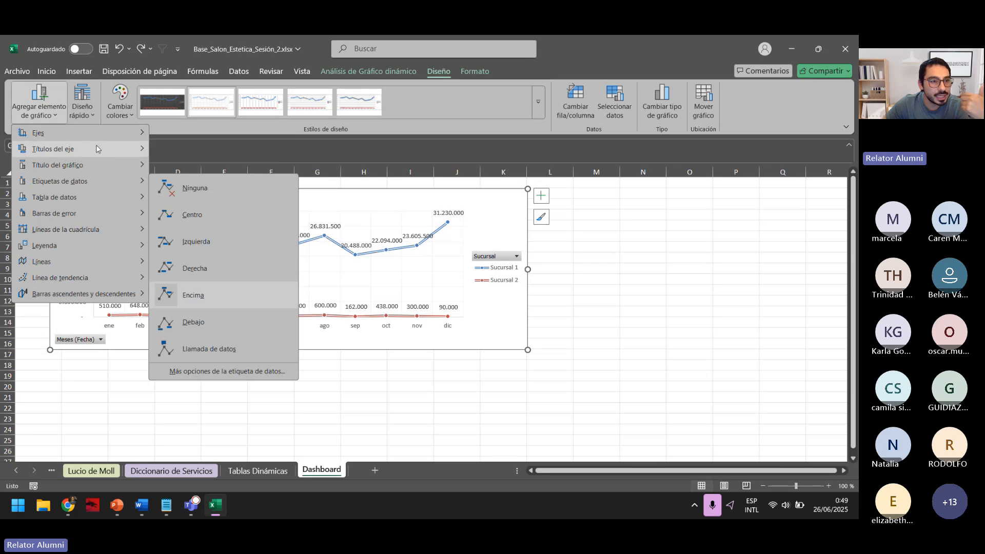
{"action": "mouse_move", "coordinate": [96, 148]}
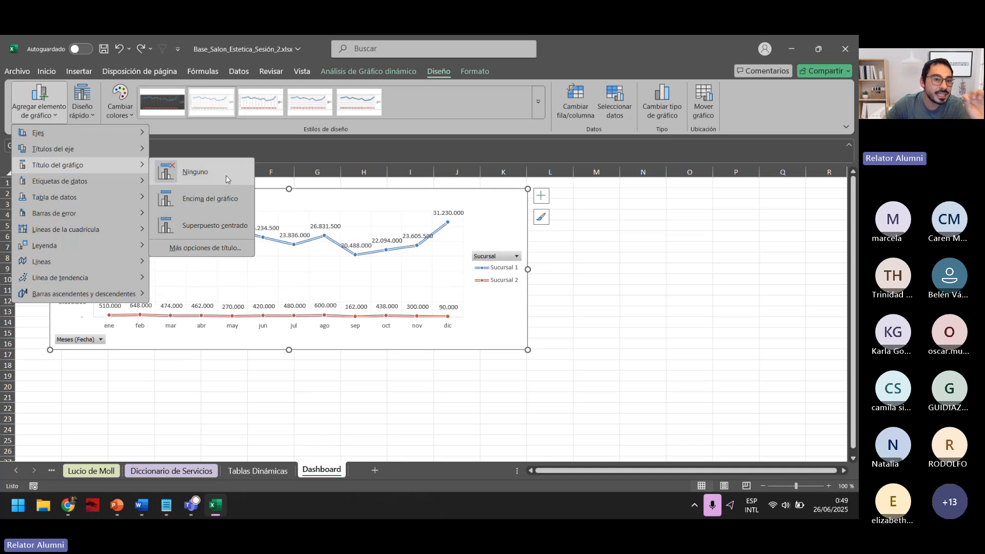
{"action": "left_click", "coordinate": [230, 204]}
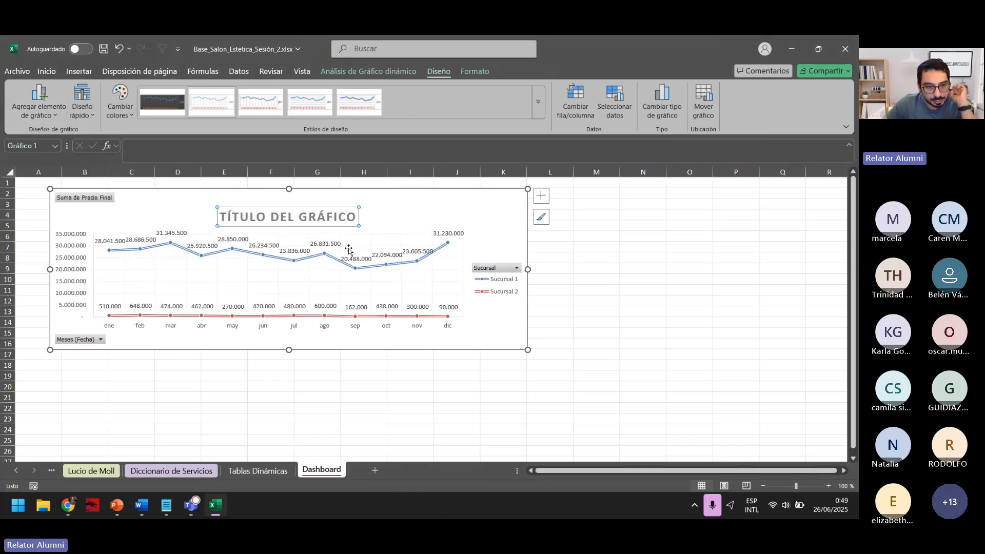
Step: Try a blue then a light fill for the chart title and review its border and effect settings
{"action": "double_click", "coordinate": [343, 221]}
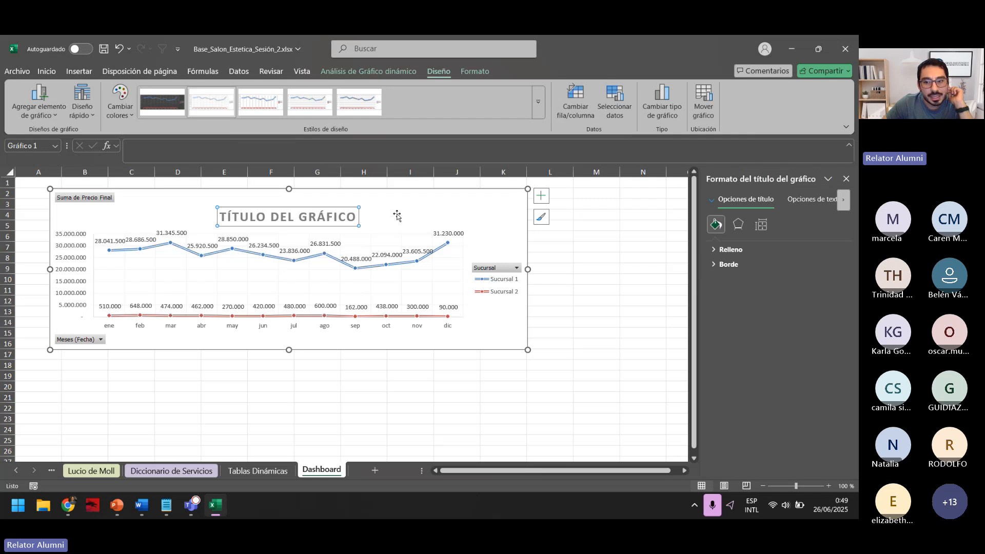
{"action": "left_click", "coordinate": [733, 249]}
{"action": "left_click", "coordinate": [826, 351]}
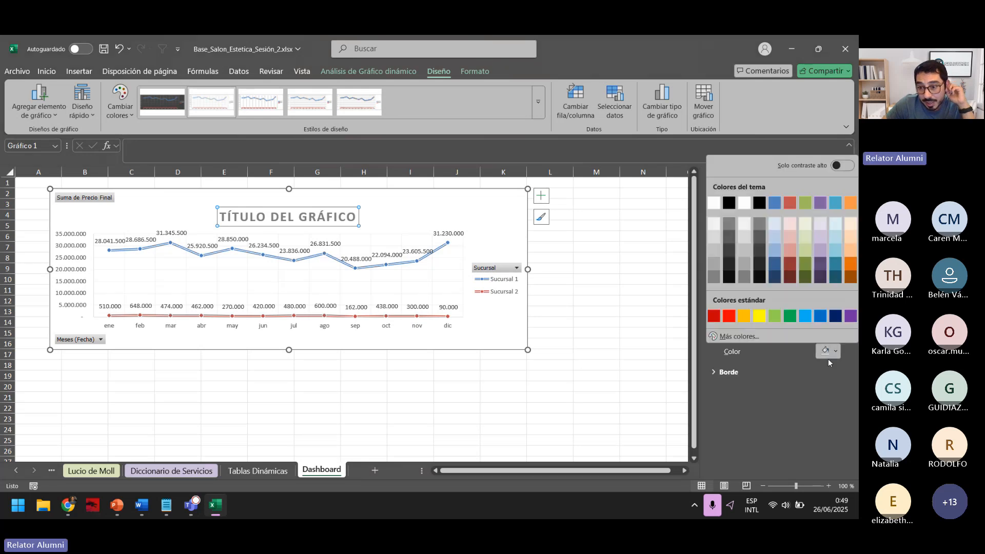
{"action": "left_click", "coordinate": [819, 317]}
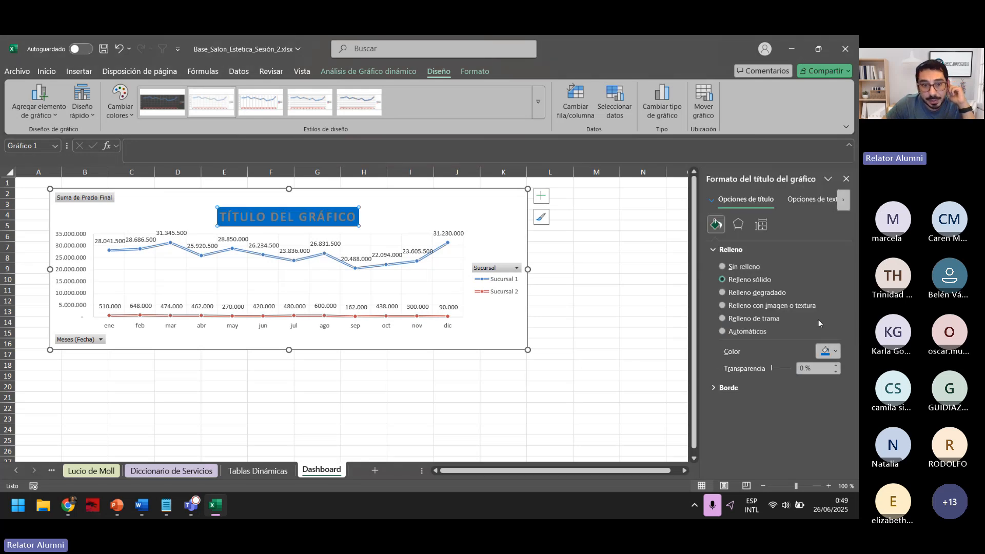
{"action": "left_click", "coordinate": [836, 352]}
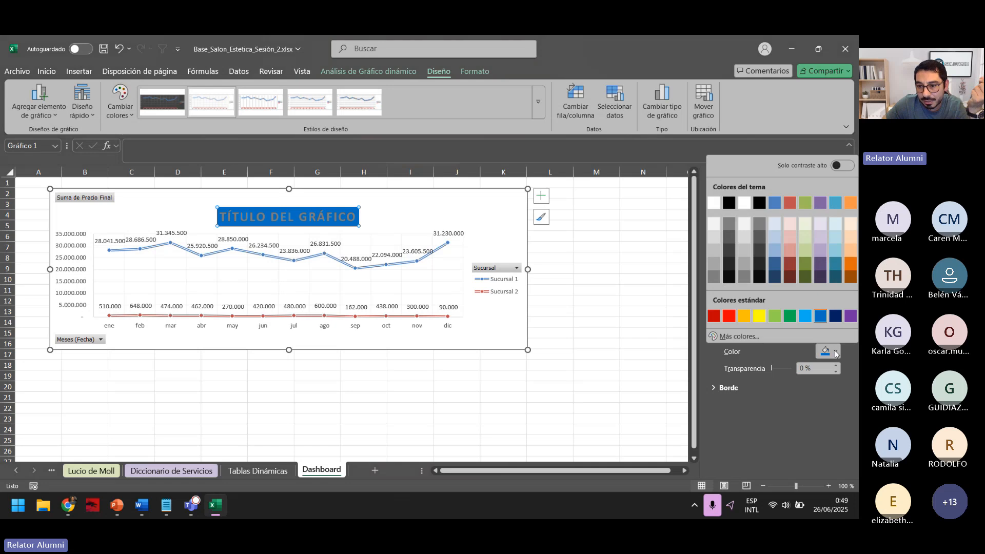
{"action": "left_click", "coordinate": [721, 224]}
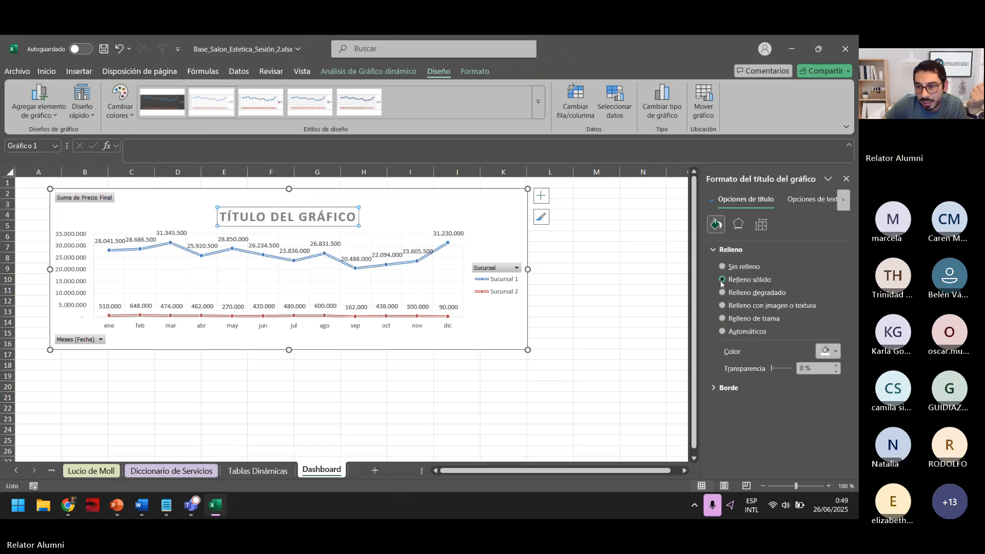
{"action": "left_click", "coordinate": [728, 387]}
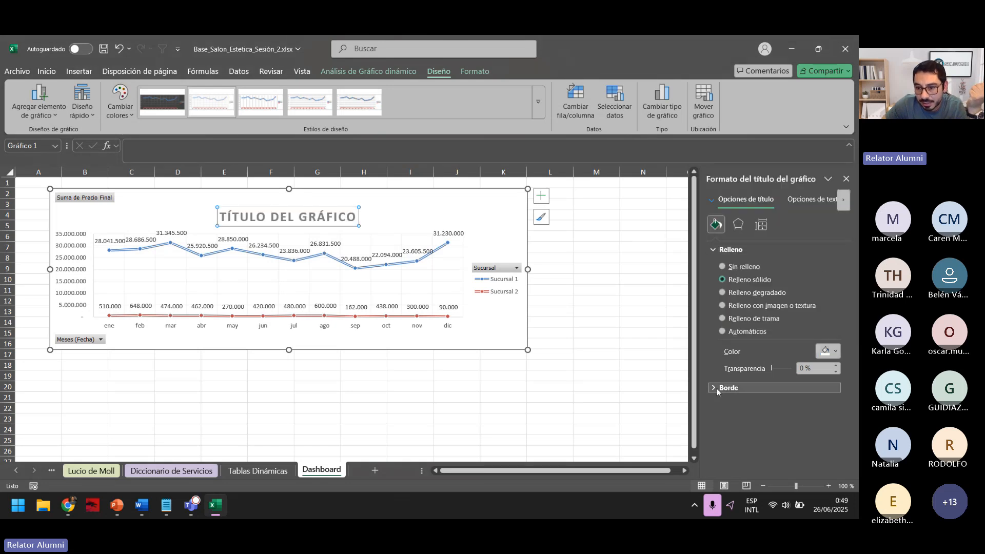
{"action": "left_click", "coordinate": [738, 225]}
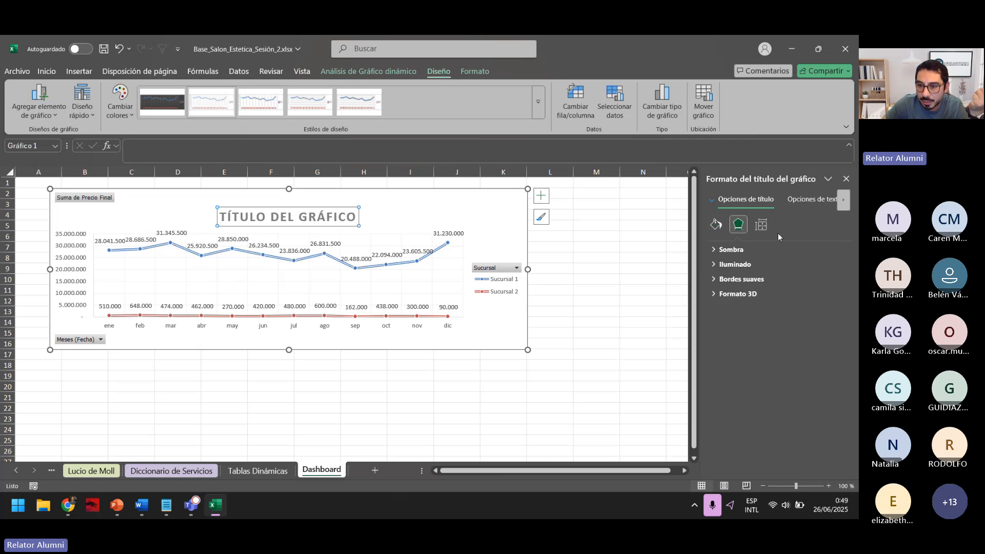
{"action": "left_click", "coordinate": [738, 249]}
{"action": "left_click", "coordinate": [734, 249]}
{"action": "left_click", "coordinate": [728, 250]}
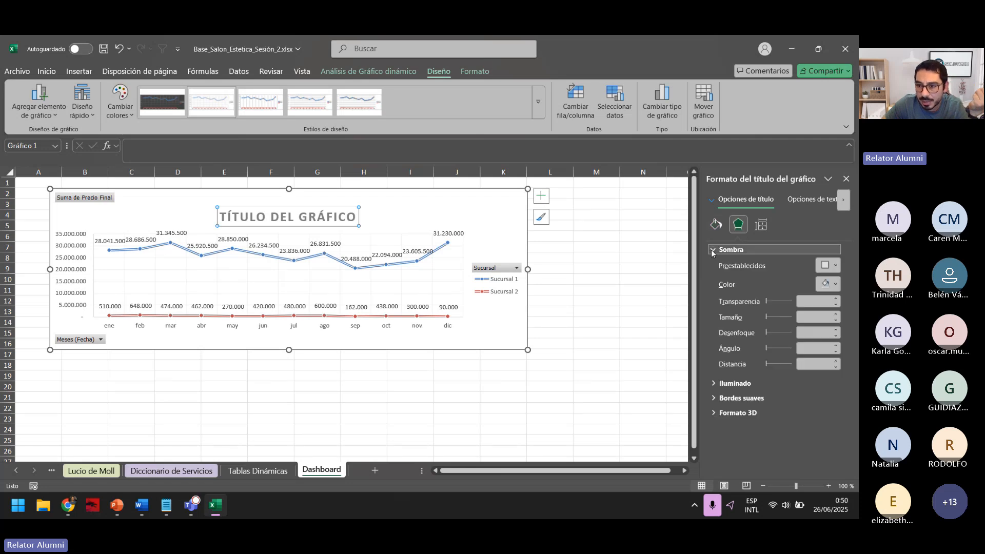
{"action": "left_click", "coordinate": [723, 249]}
{"action": "left_click", "coordinate": [716, 224]}
Step: Replace the title text with 'INGRESOS MENSUALES 2024'
{"action": "triple_click", "coordinate": [317, 217]}
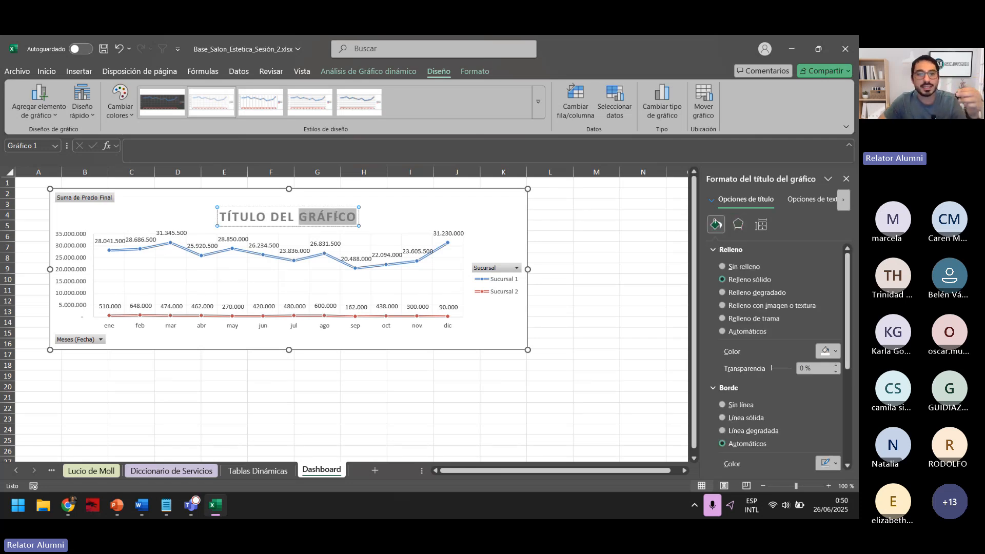
{"action": "double_click", "coordinate": [291, 217]}
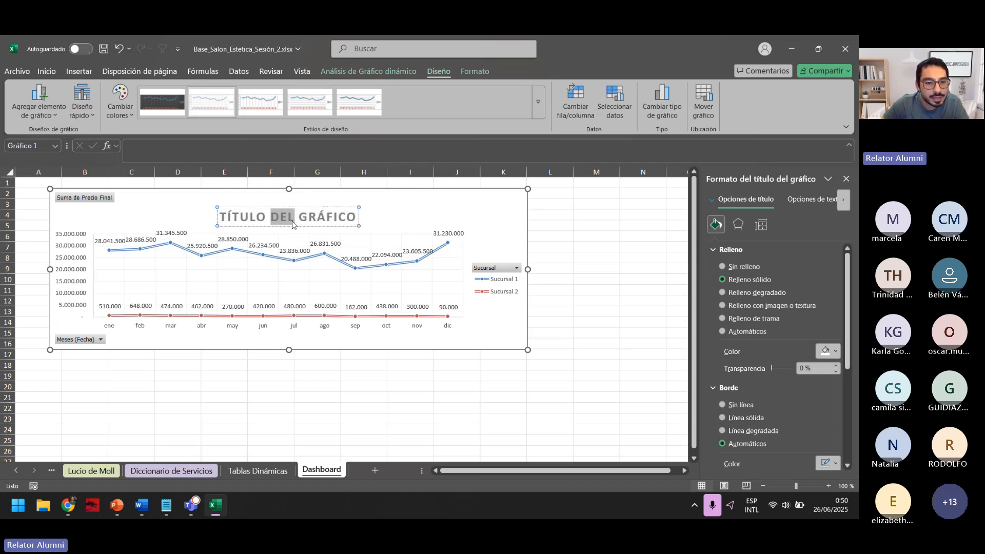
{"action": "triple_click", "coordinate": [293, 221]}
{"action": "type", "text": "INGRESOS MENSUALES"}
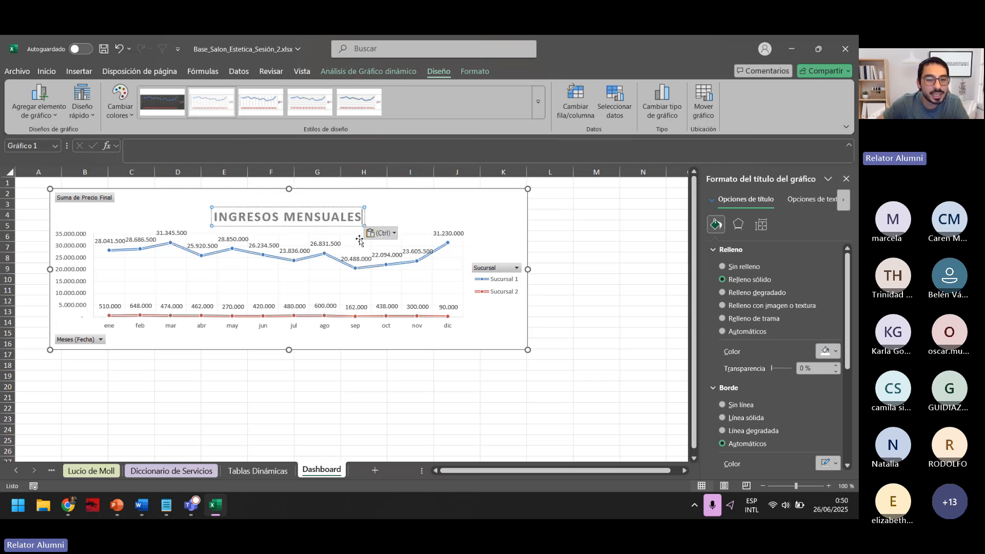
{"action": "type", "text": "20"}
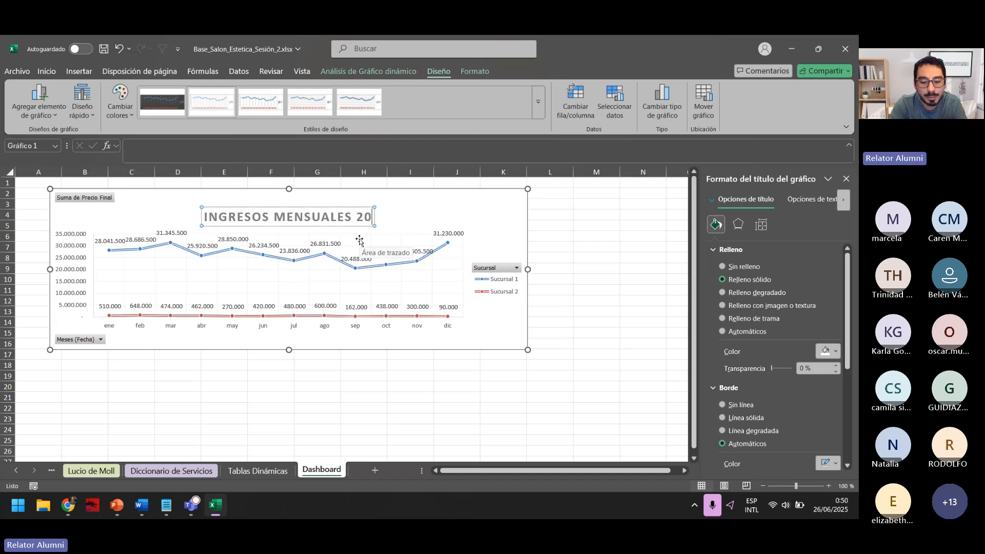
{"action": "type", "text": "24"}
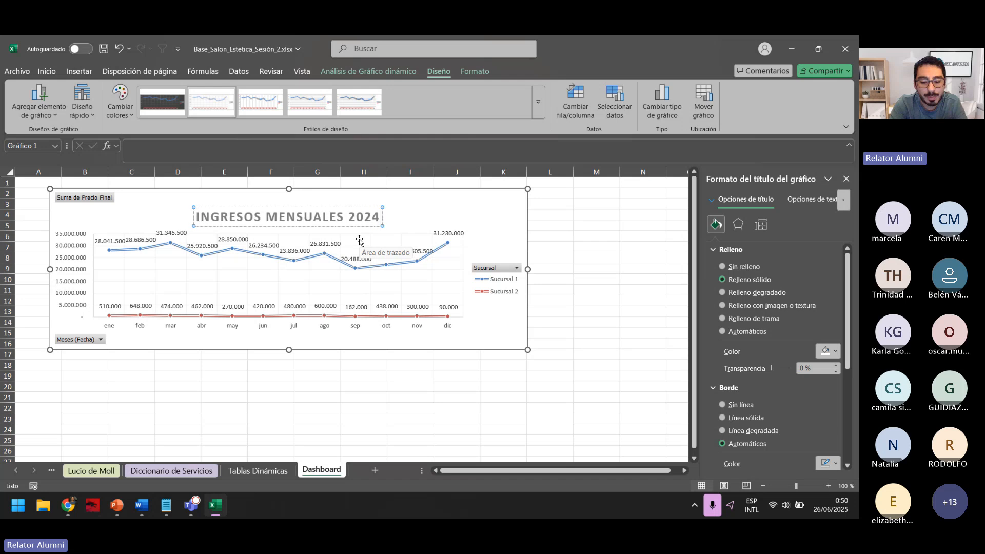
{"action": "left_click", "coordinate": [431, 204]}
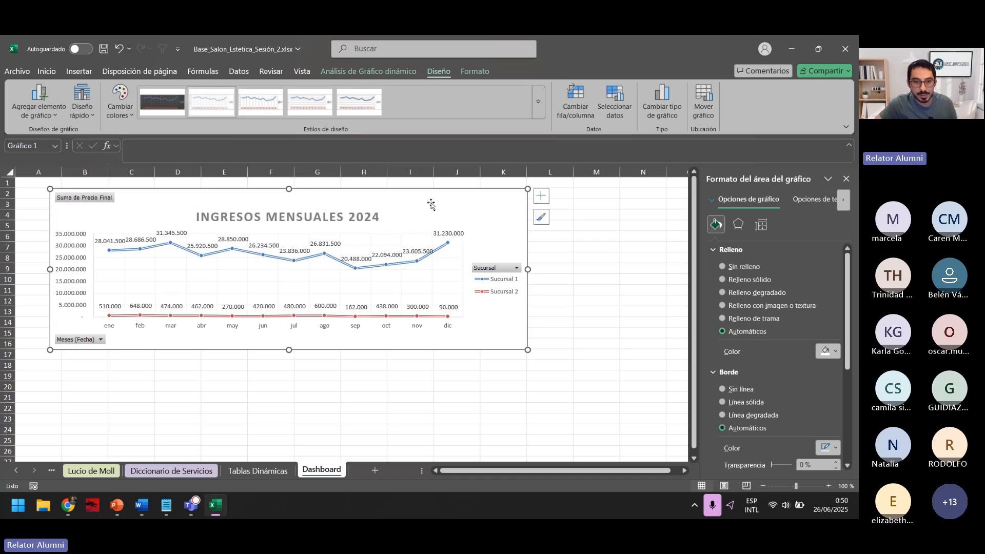
Step: Colour the Sucursal 1 line blue after briefly trying red
{"action": "left_click", "coordinate": [365, 221]}
{"action": "left_click", "coordinate": [452, 208]}
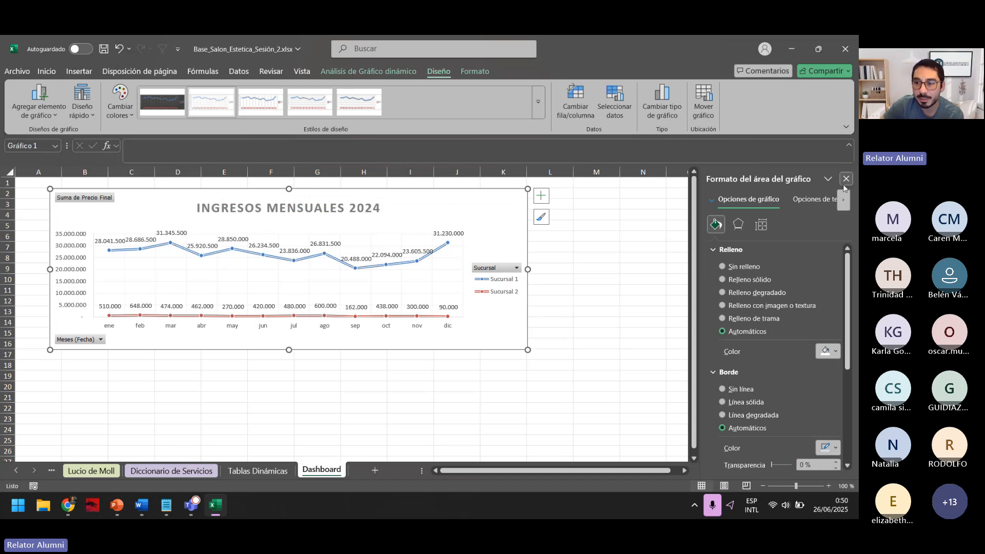
{"action": "left_click", "coordinate": [370, 266]}
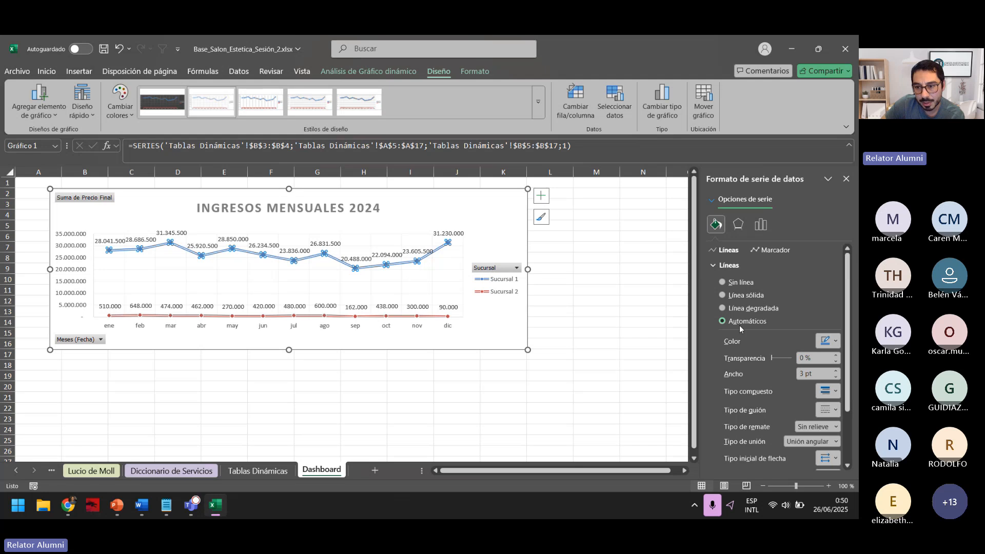
{"action": "scroll", "coordinate": [731, 291], "scroll_direction": "down", "scroll_amount": 1}
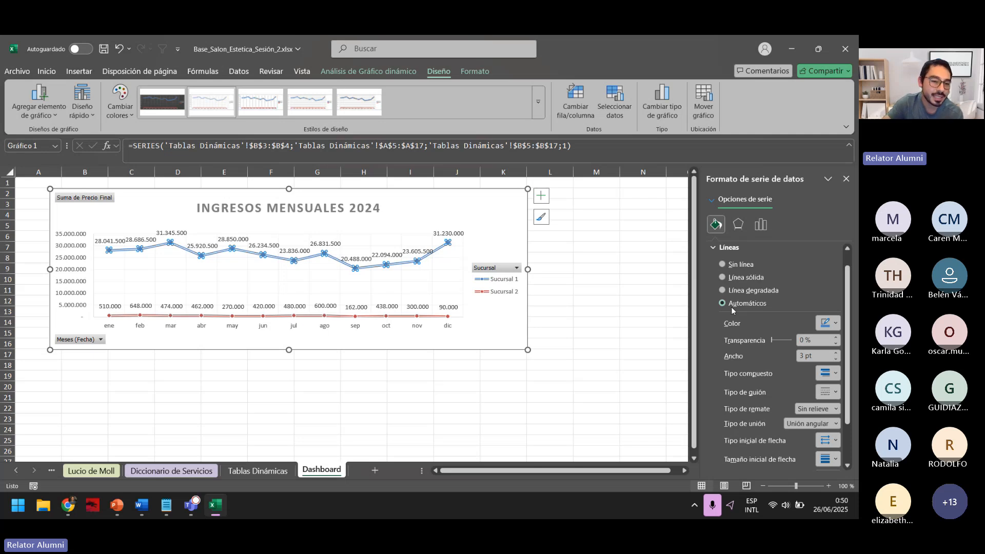
{"action": "left_click", "coordinate": [836, 323]}
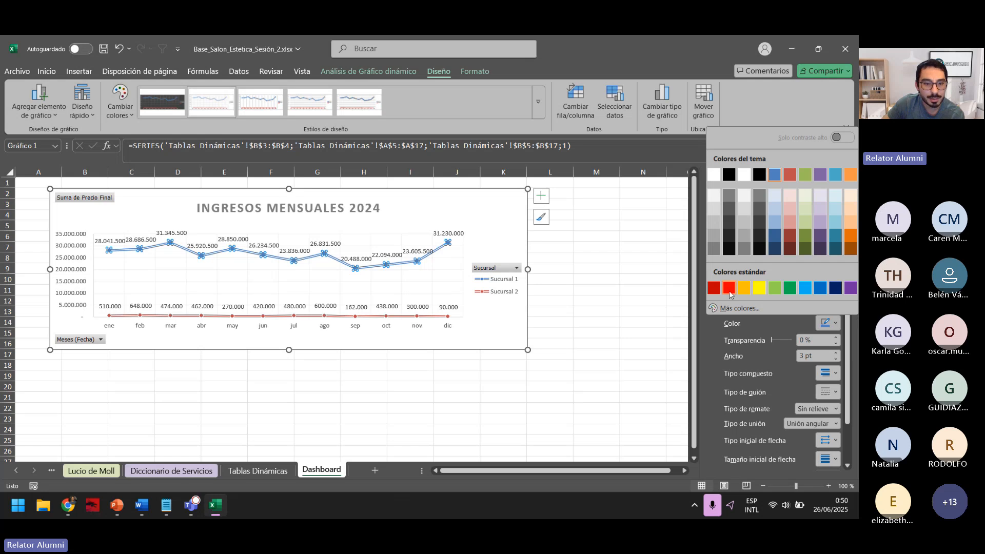
{"action": "left_click", "coordinate": [729, 289]}
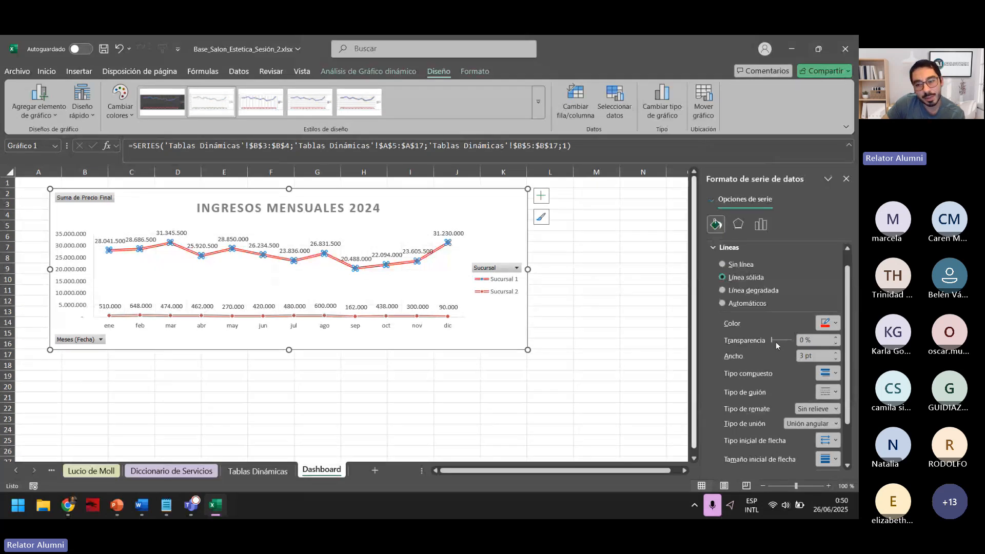
{"action": "left_click", "coordinate": [836, 324]}
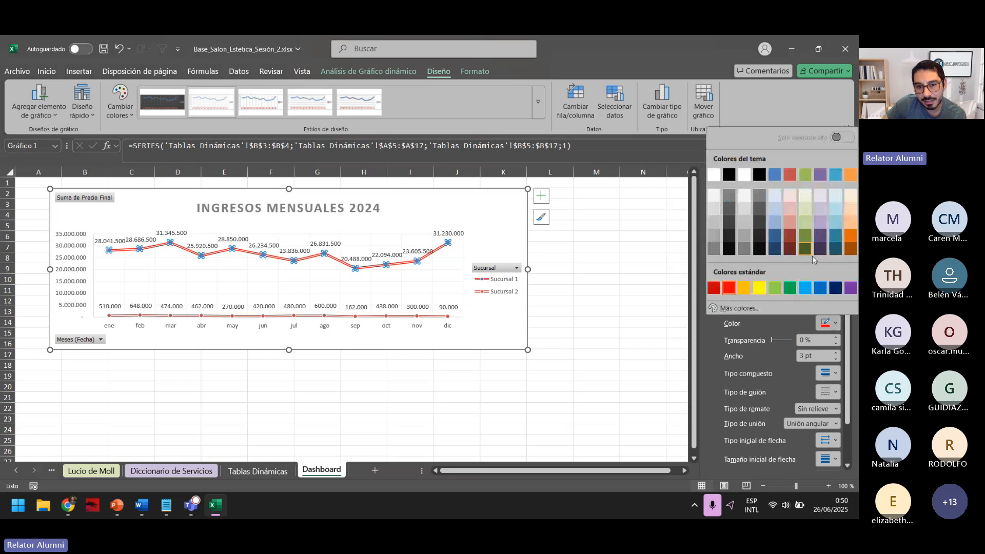
{"action": "left_click", "coordinate": [821, 288]}
Step: Return to Tablas Dinámicas and inspect the January Sucursal 1 value
{"action": "left_click", "coordinate": [467, 215]}
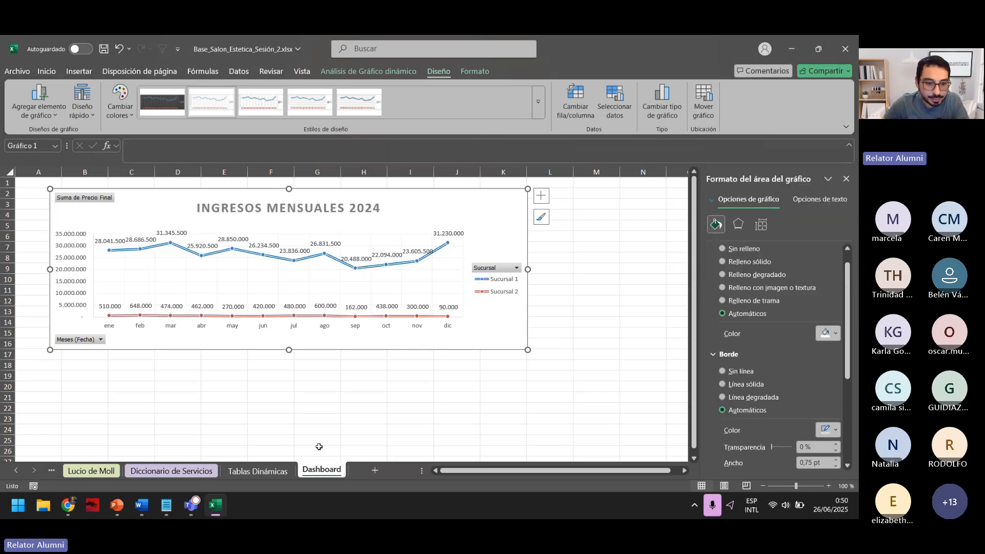
{"action": "left_click", "coordinate": [258, 470]}
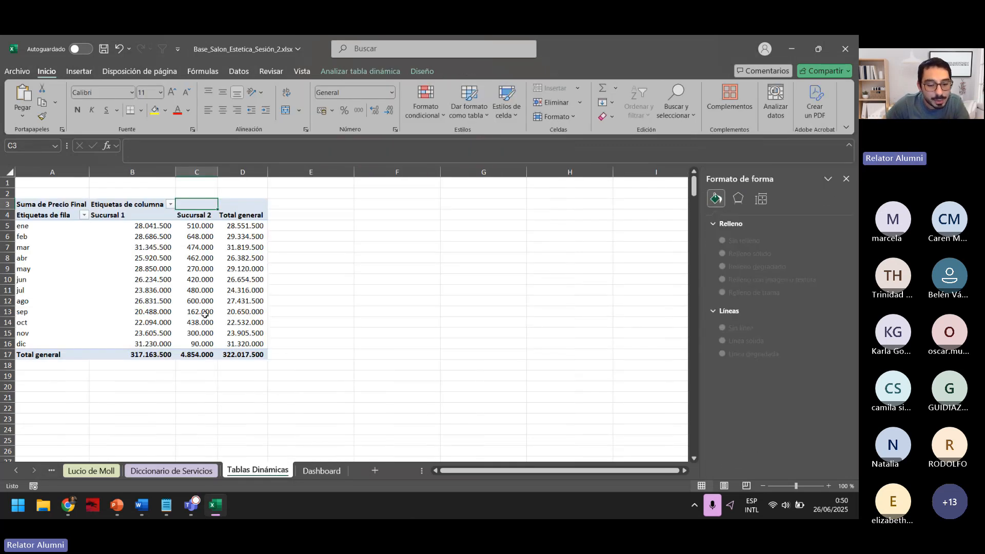
{"action": "left_click", "coordinate": [109, 226]}
Step: Review the monthly revenue pivot in A3:D17, checking the March and January totals
{"action": "left_click", "coordinate": [41, 205]}
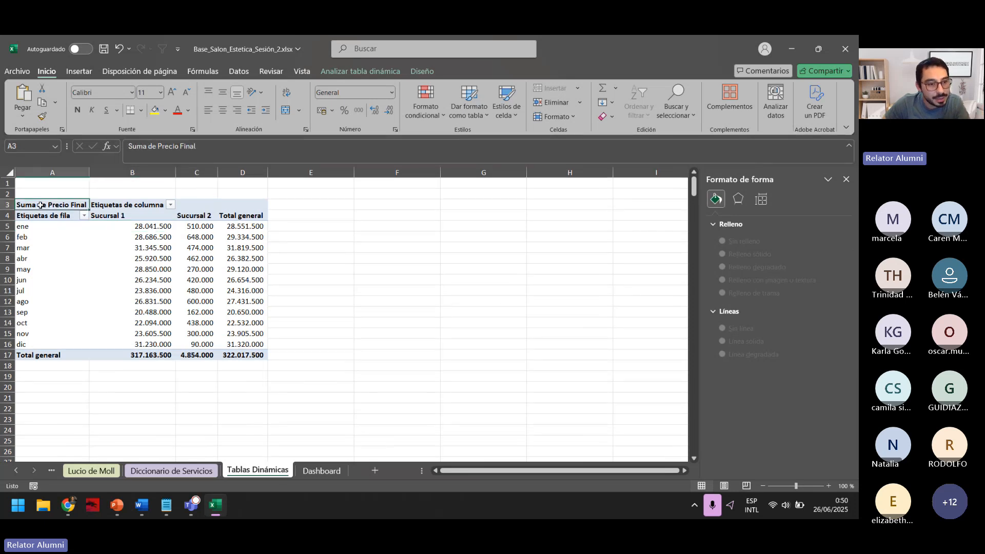
{"action": "left_click", "coordinate": [264, 248]}
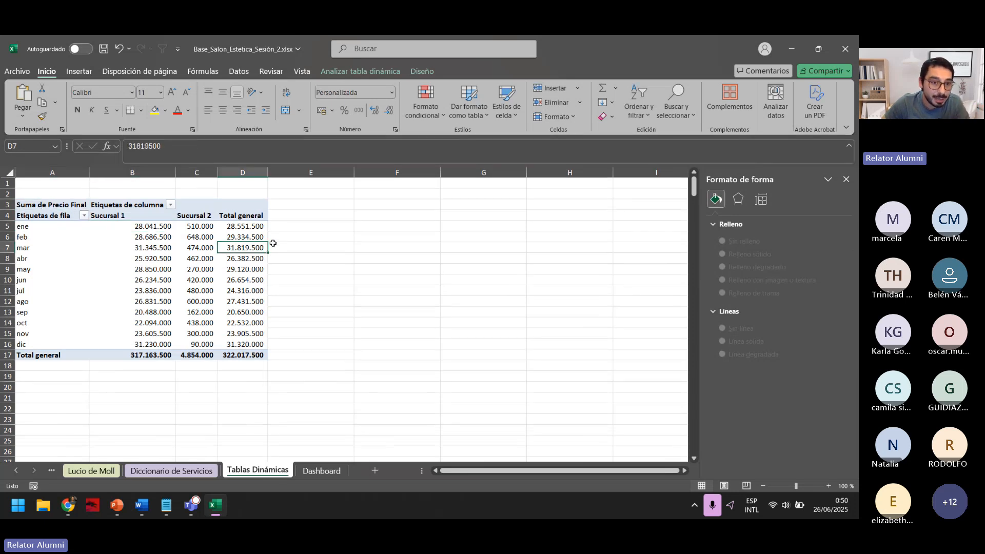
{"action": "left_click", "coordinate": [321, 471]}
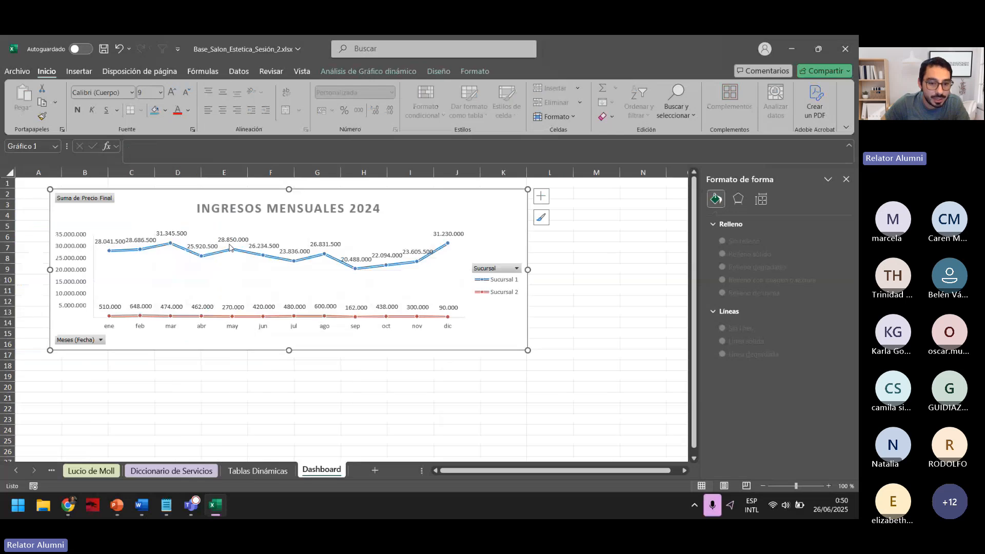
{"action": "left_click", "coordinate": [257, 470]}
{"action": "left_click_drag", "start_coordinate": [41, 205], "coordinate": [255, 355]}
{"action": "left_click", "coordinate": [279, 354]}
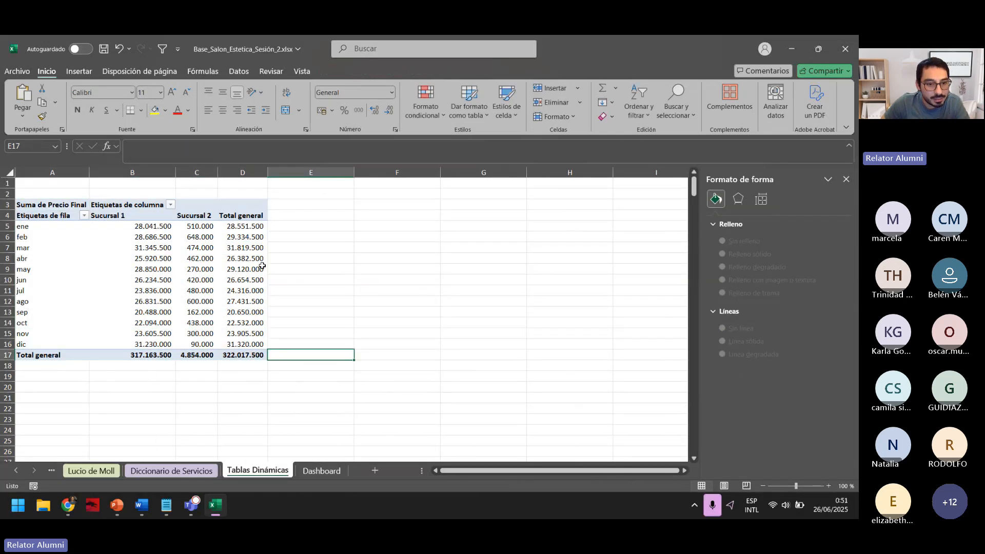
{"action": "left_click", "coordinate": [239, 227]}
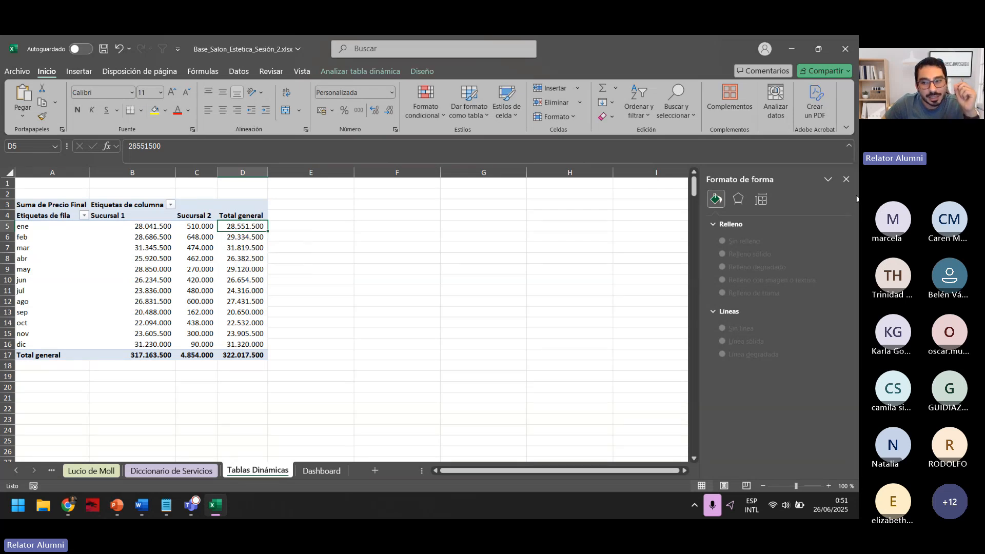
Step: Close the Formato de forma pane and select the Sucursal 2 column values
{"action": "left_click", "coordinate": [845, 179]}
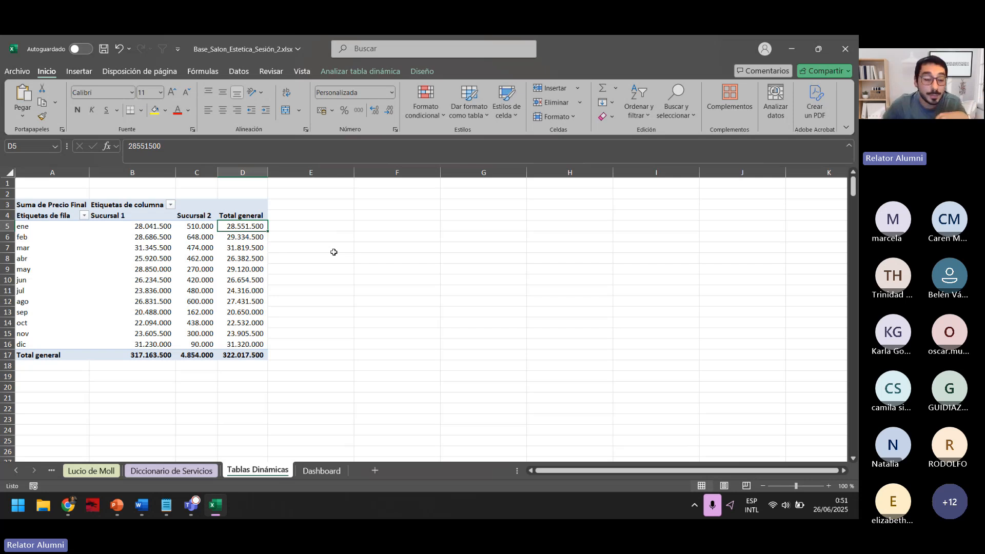
{"action": "mouse_move", "coordinate": [191, 292]}
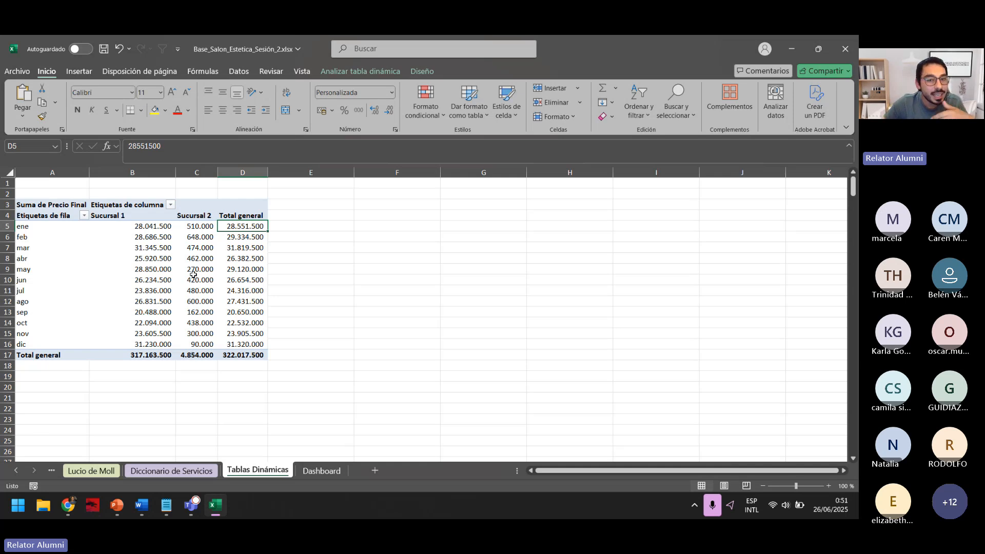
{"action": "mouse_move", "coordinate": [195, 274]}
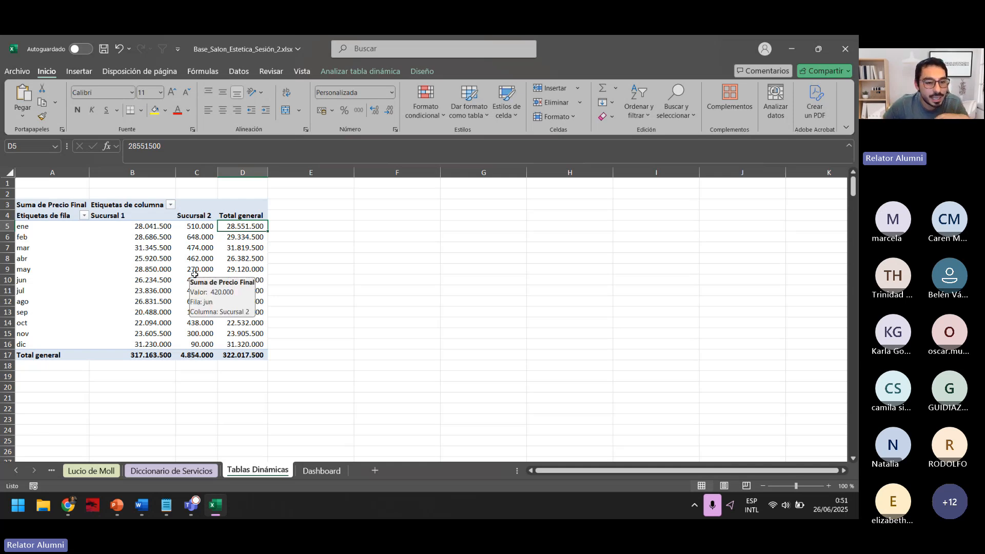
{"action": "left_click", "coordinate": [204, 238]}
{"action": "left_click", "coordinate": [211, 215]}
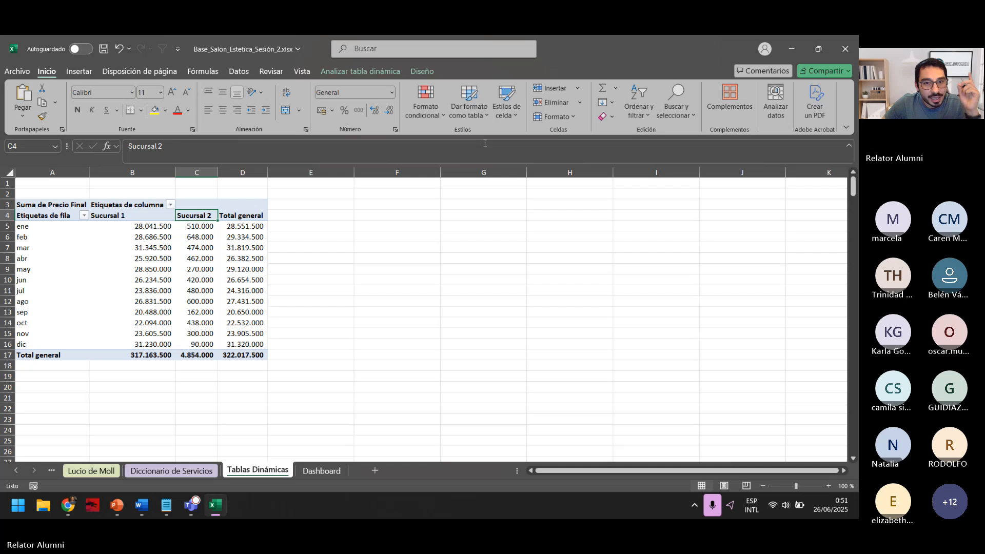
Step: Inspect the pivot's source range Base!$A$1:$L$6051 in Change Data Source, then close it
{"action": "left_click", "coordinate": [361, 75]}
{"action": "left_click", "coordinate": [484, 116]}
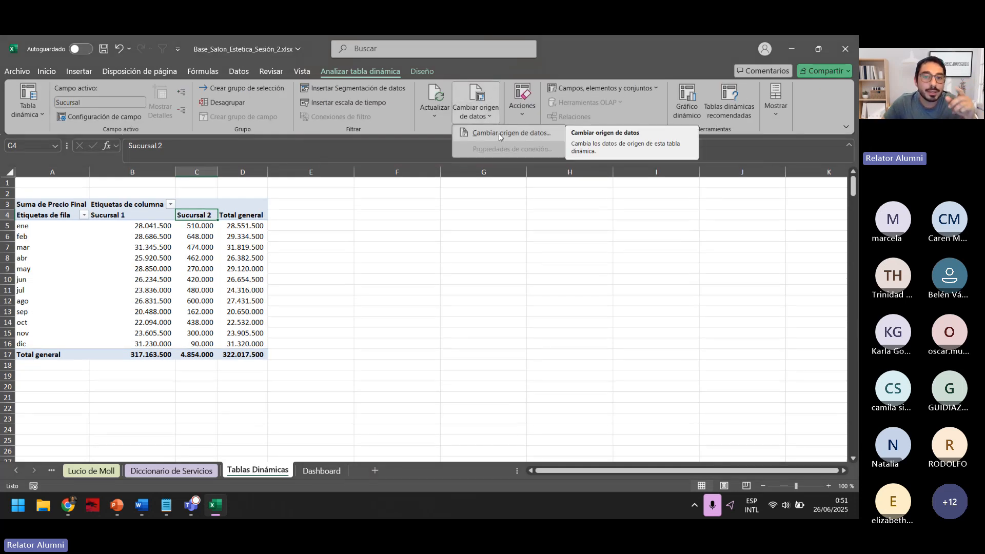
{"action": "left_click", "coordinate": [499, 134]}
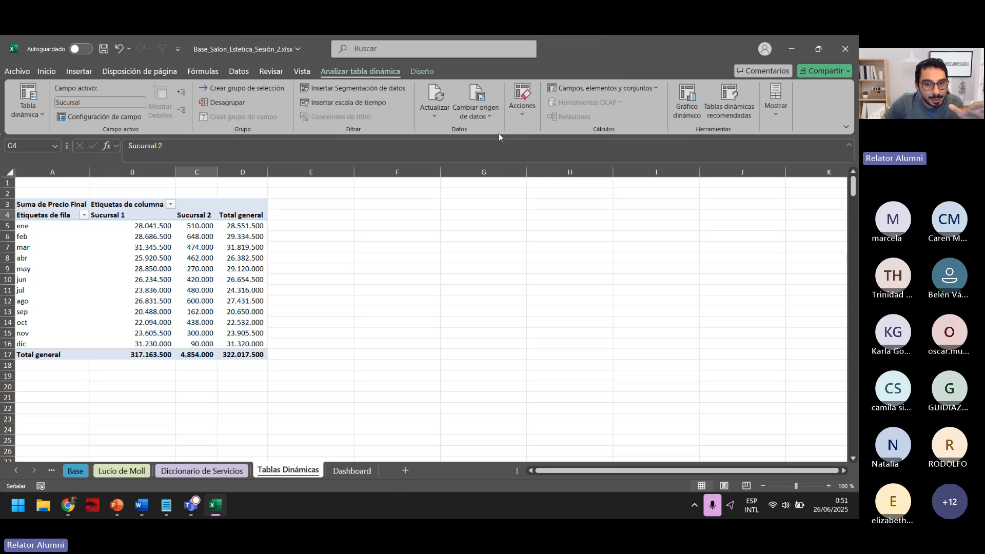
{"action": "left_click_drag", "start_coordinate": [494, 205], "coordinate": [421, 206]}
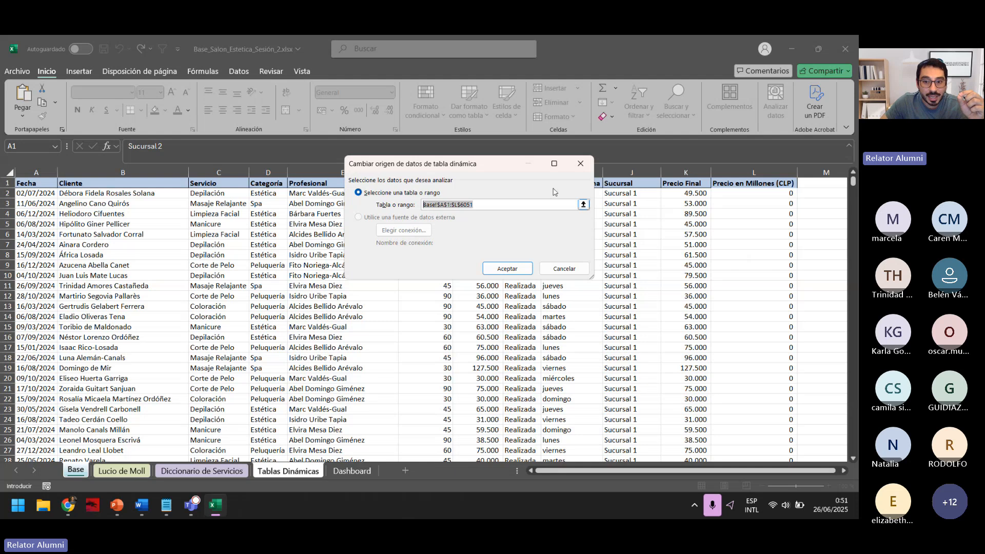
{"action": "left_click", "coordinate": [578, 162]}
{"action": "left_click", "coordinate": [242, 258]}
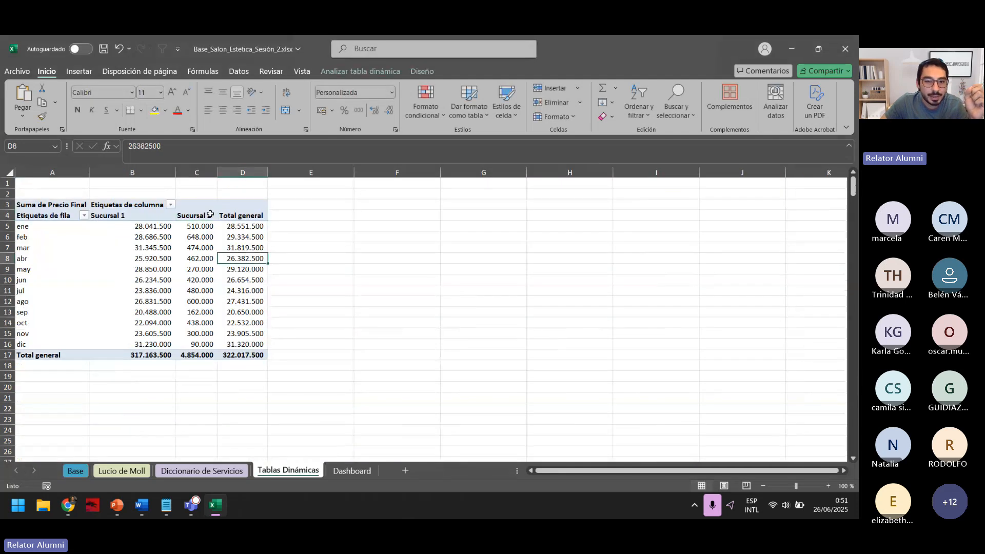
Step: Reopen the data source dialog, select the range text again, and close without changes
{"action": "left_click", "coordinate": [375, 72]}
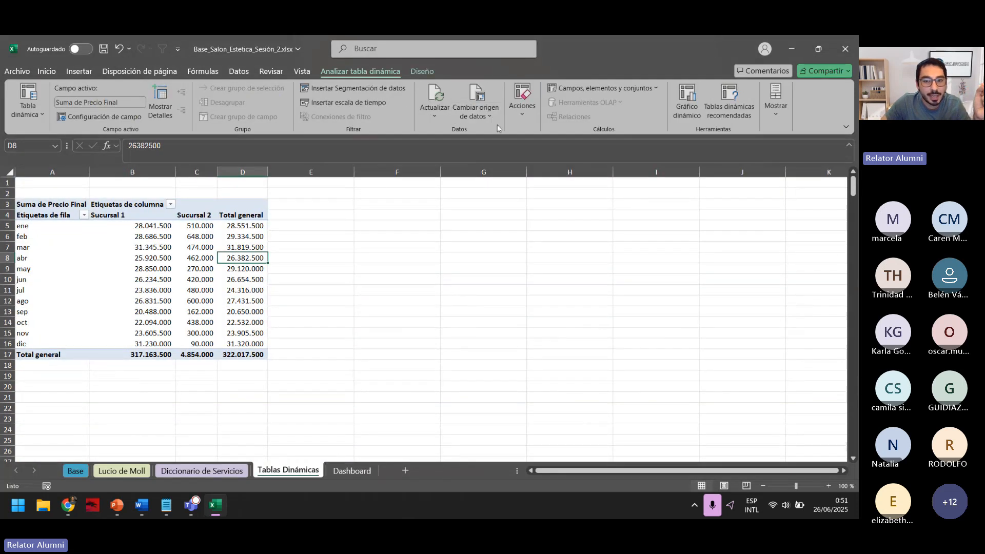
{"action": "left_click", "coordinate": [479, 114]}
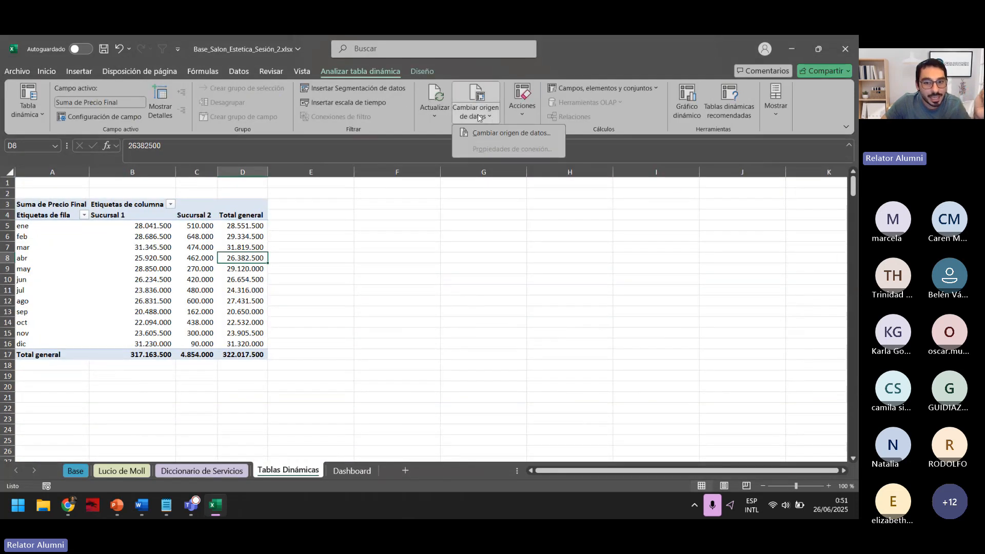
{"action": "left_click", "coordinate": [498, 133]}
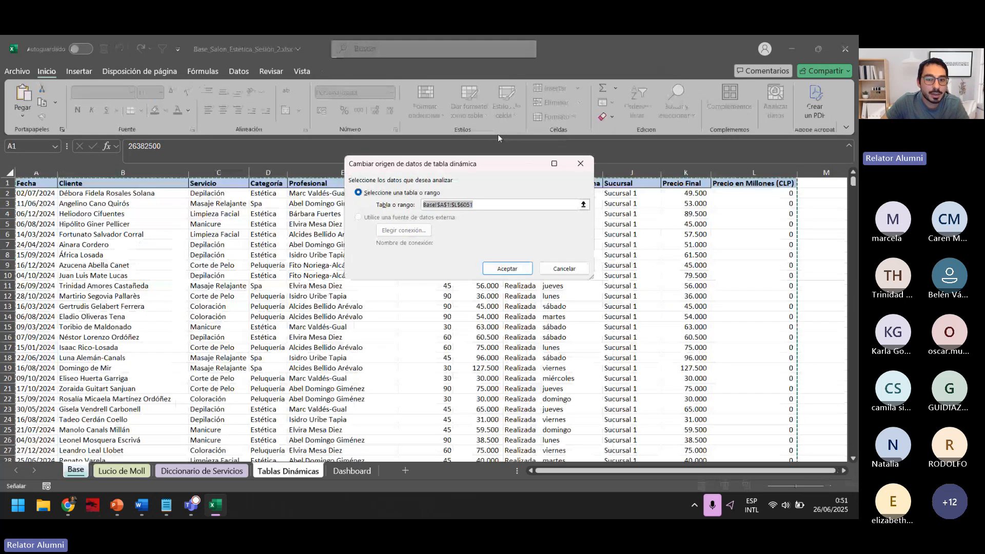
{"action": "left_click_drag", "start_coordinate": [478, 205], "coordinate": [409, 206]}
{"action": "key", "text": "ctrl+c"}
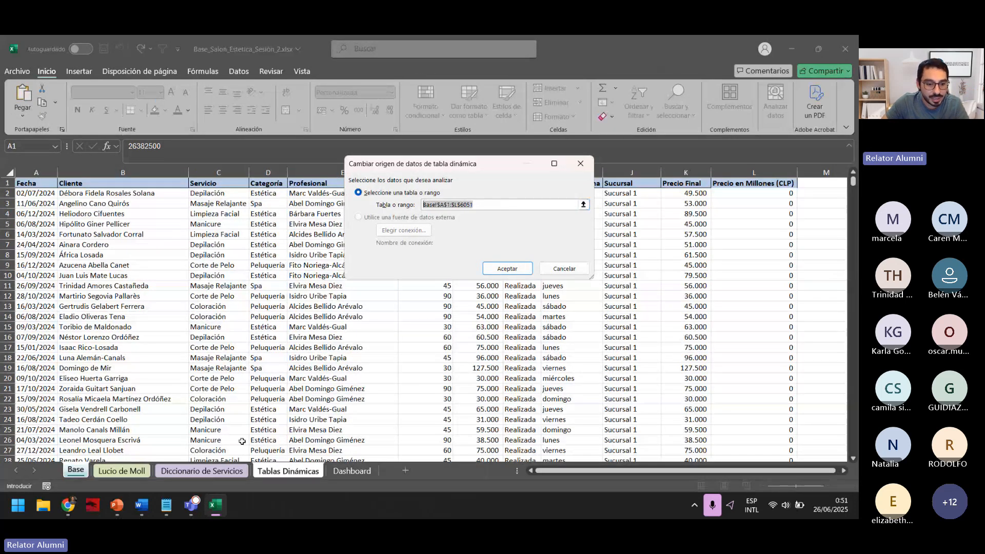
{"action": "left_click", "coordinate": [166, 505]}
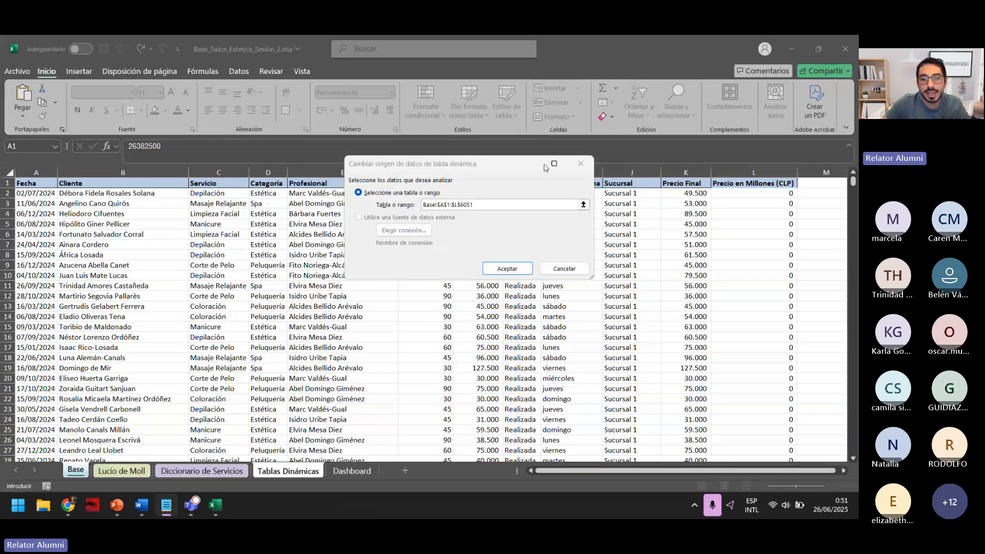
{"action": "left_click", "coordinate": [585, 167]}
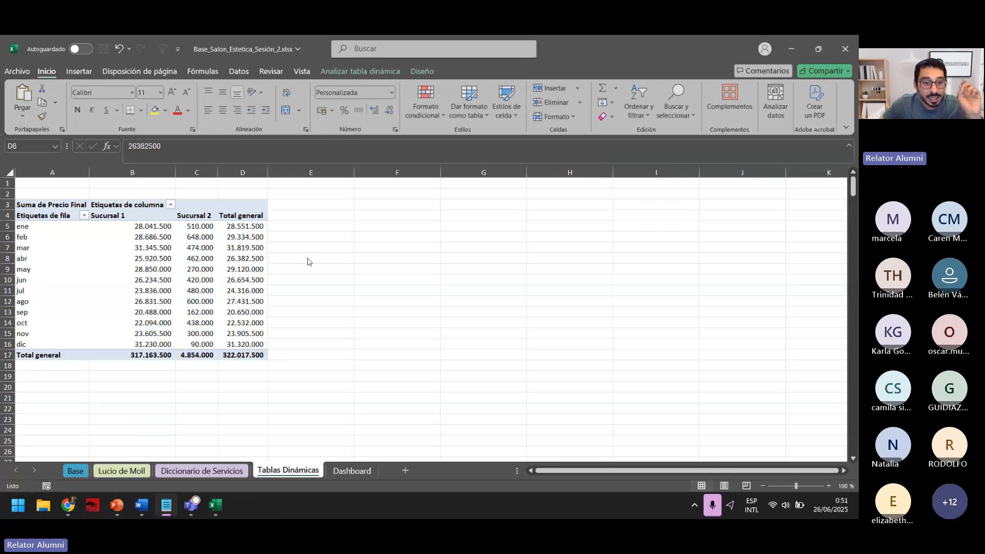
{"action": "left_click", "coordinate": [362, 227]}
Step: Insert a new empty pivot table at cell F3 from the pasted Base data range
{"action": "left_click", "coordinate": [357, 215]}
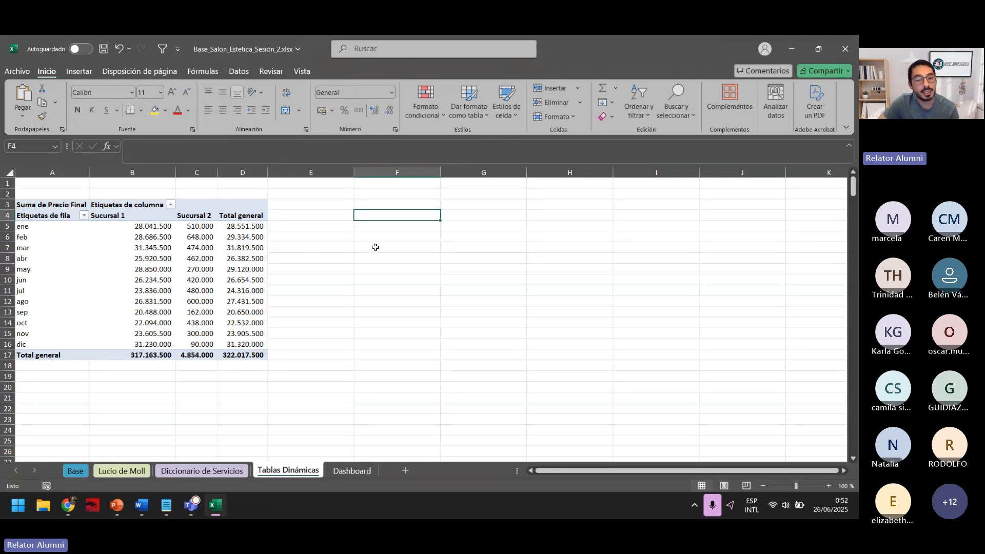
{"action": "left_click", "coordinate": [380, 206]}
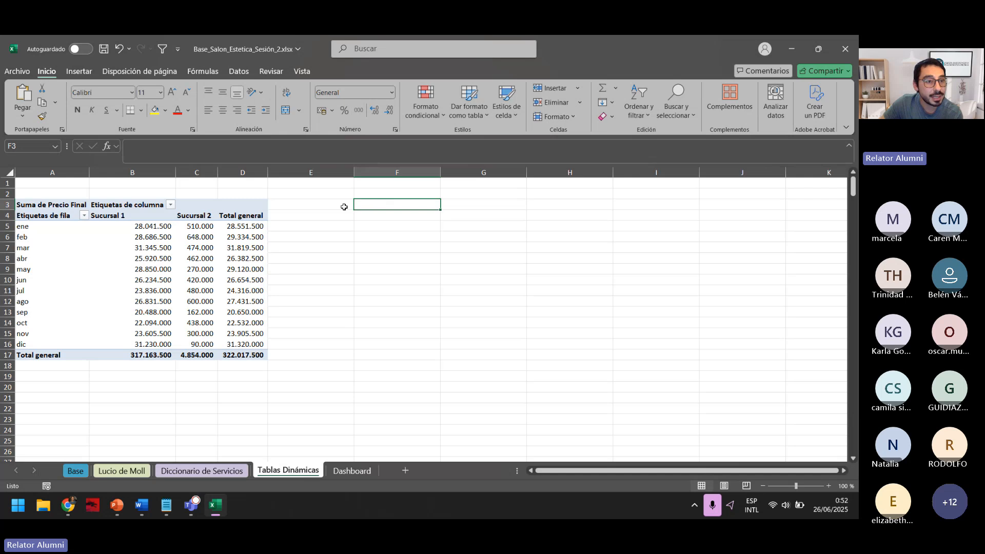
{"action": "left_click", "coordinate": [84, 74]}
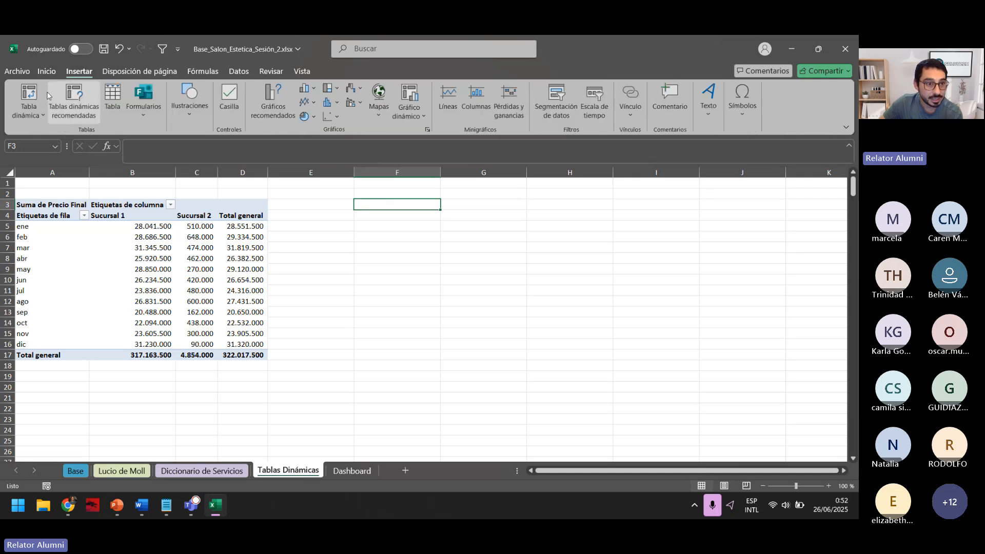
{"action": "left_click", "coordinate": [29, 93]}
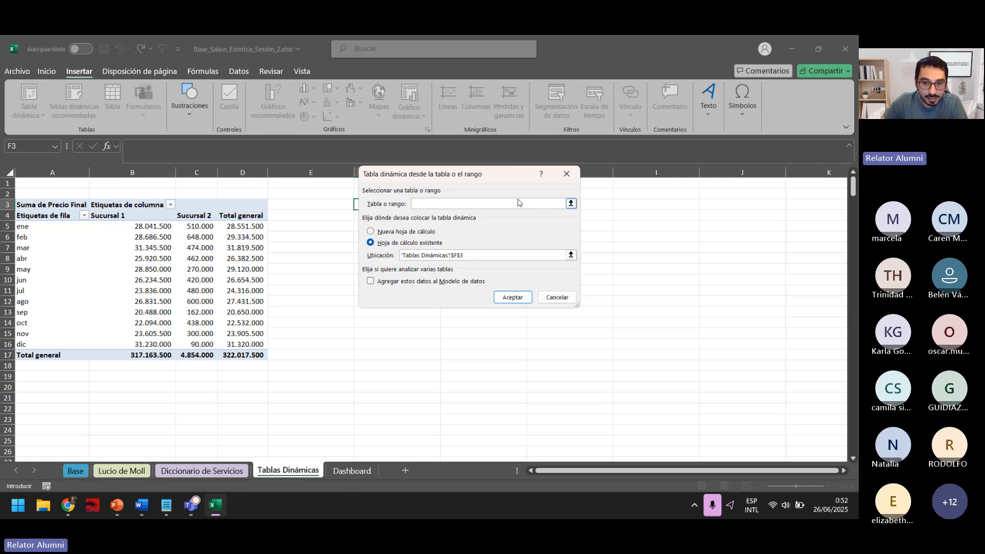
{"action": "key", "text": "ctrl+v"}
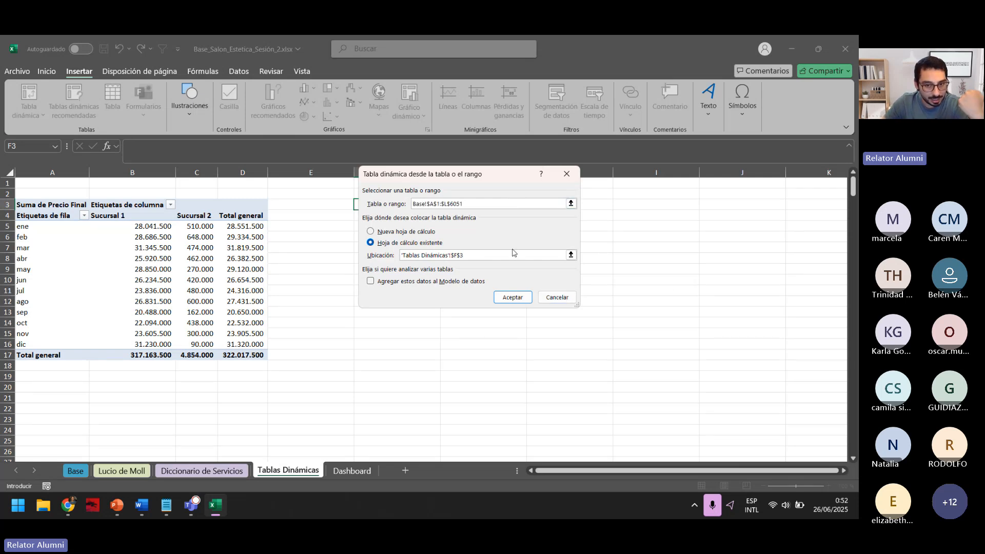
{"action": "left_click", "coordinate": [513, 297]}
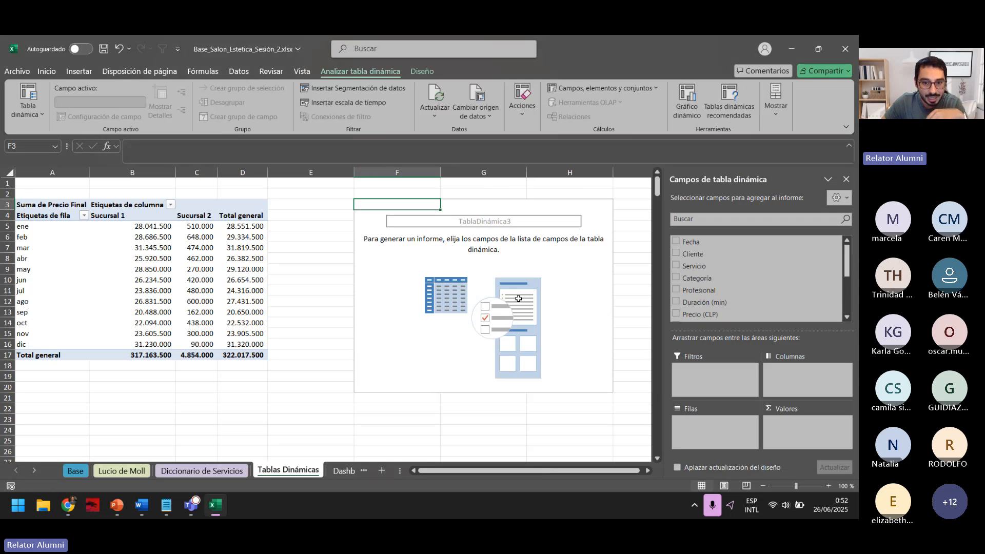
Step: Switch from Excel to the ChatGPT chat with the chart suggestions via Chrome's preview
{"action": "scroll", "coordinate": [706, 278], "scroll_direction": "down", "scroll_amount": 1}
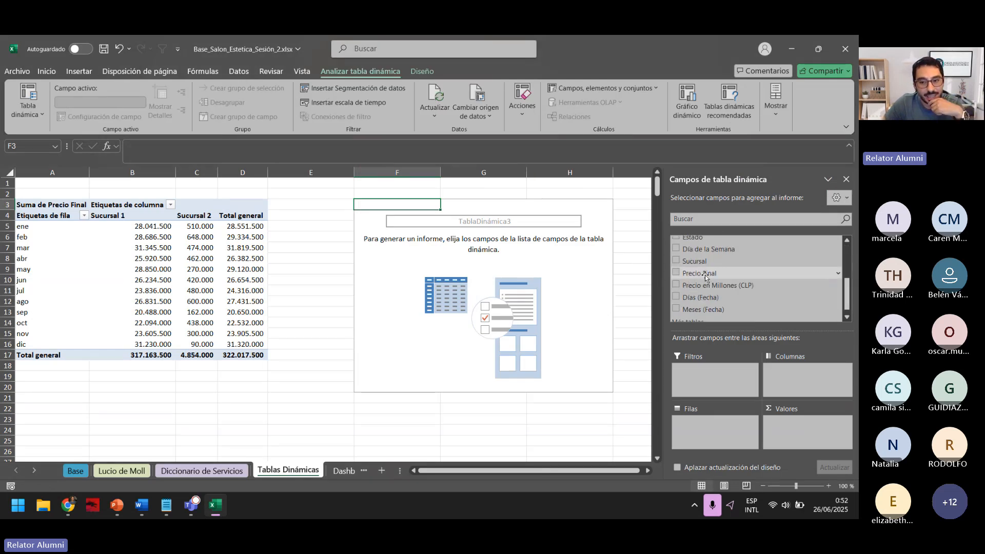
{"action": "scroll", "coordinate": [706, 278], "scroll_direction": "down", "scroll_amount": 2}
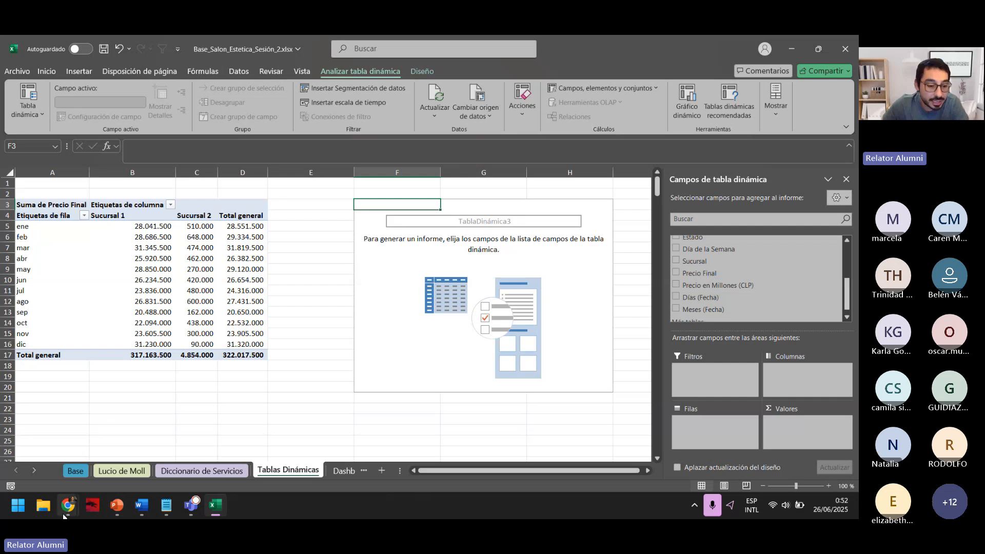
{"action": "mouse_move", "coordinate": [62, 510]}
{"action": "left_click", "coordinate": [78, 454]}
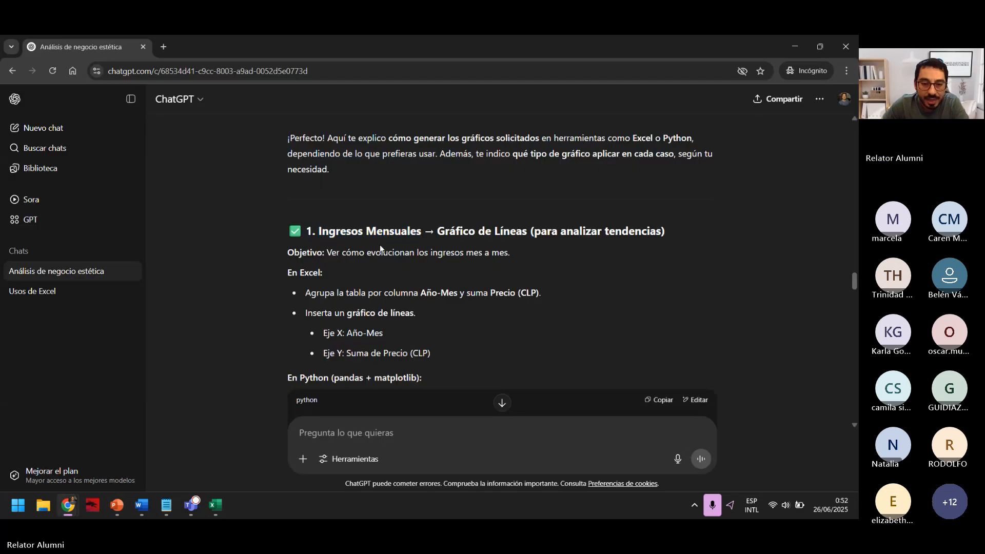
Step: Highlight the 'Servicios Más Vendidos' heading, the word Servicio and the chart's objective line
{"action": "scroll", "coordinate": [379, 246], "scroll_direction": "down", "scroll_amount": 2}
{"action": "scroll", "coordinate": [380, 249], "scroll_direction": "up", "scroll_amount": 3}
{"action": "scroll", "coordinate": [354, 238], "scroll_direction": "down", "scroll_amount": 5}
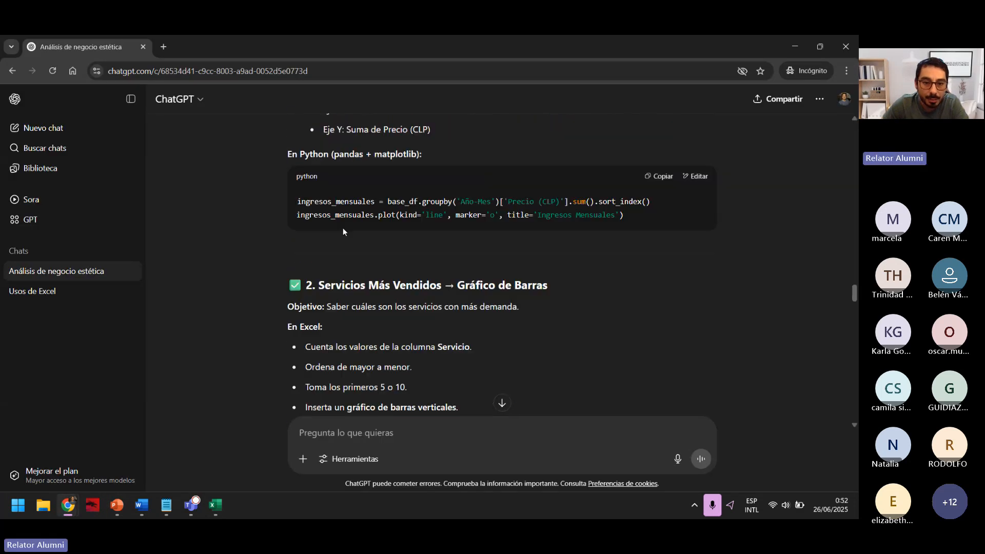
{"action": "left_click_drag", "start_coordinate": [319, 212], "coordinate": [439, 210]}
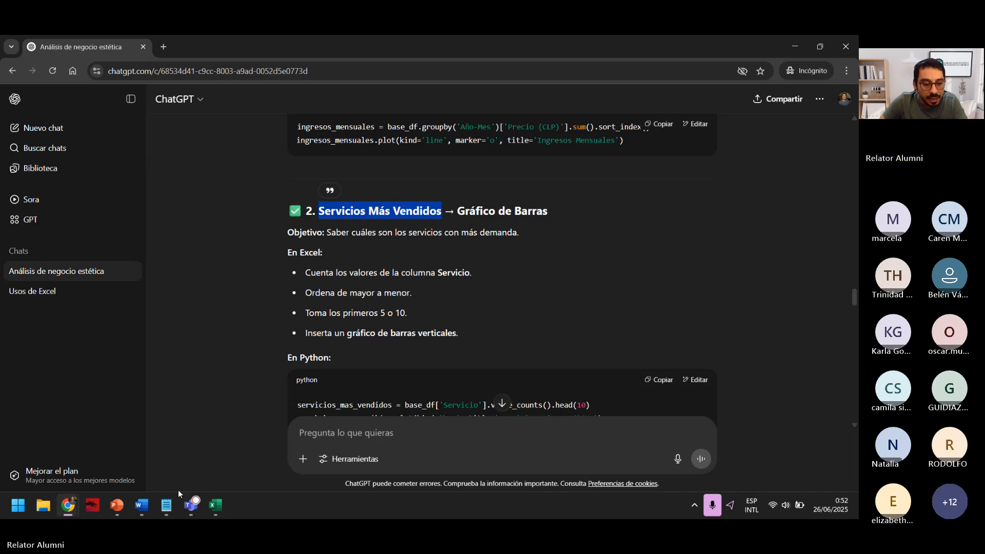
{"action": "mouse_move", "coordinate": [167, 511]}
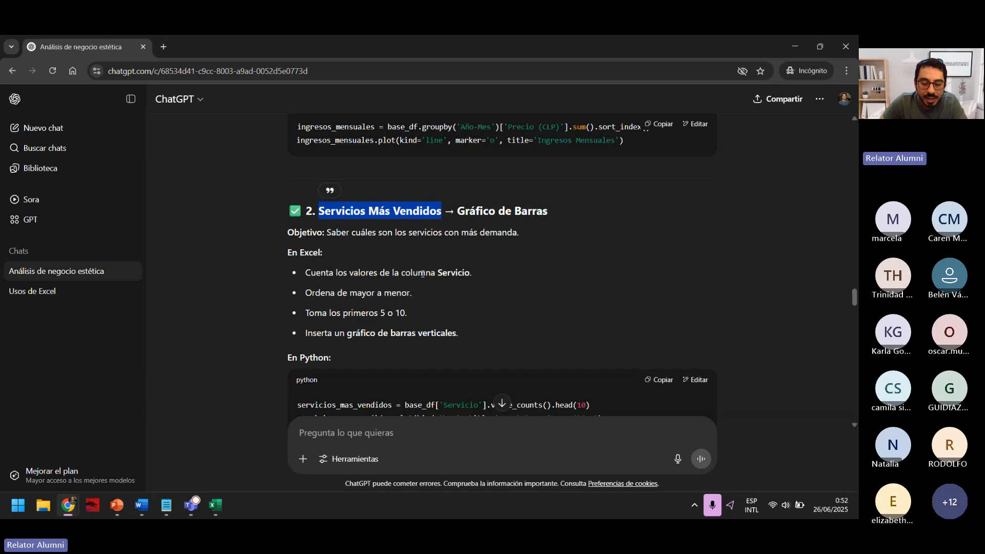
{"action": "left_click_drag", "start_coordinate": [437, 272], "coordinate": [473, 273]}
{"action": "scroll", "coordinate": [385, 317], "scroll_direction": "down", "scroll_amount": 1}
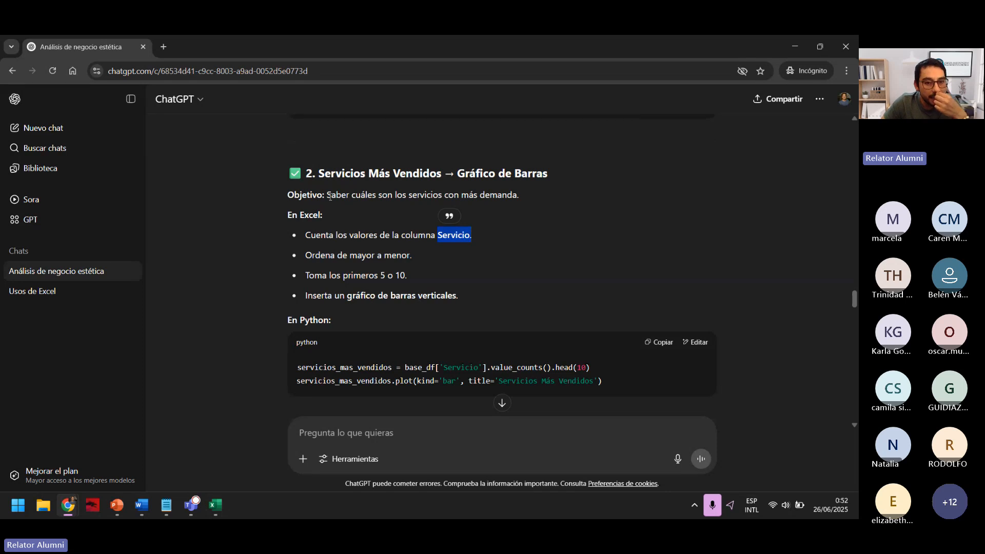
{"action": "left_click_drag", "start_coordinate": [328, 196], "coordinate": [517, 197]}
{"action": "mouse_move", "coordinate": [194, 516]}
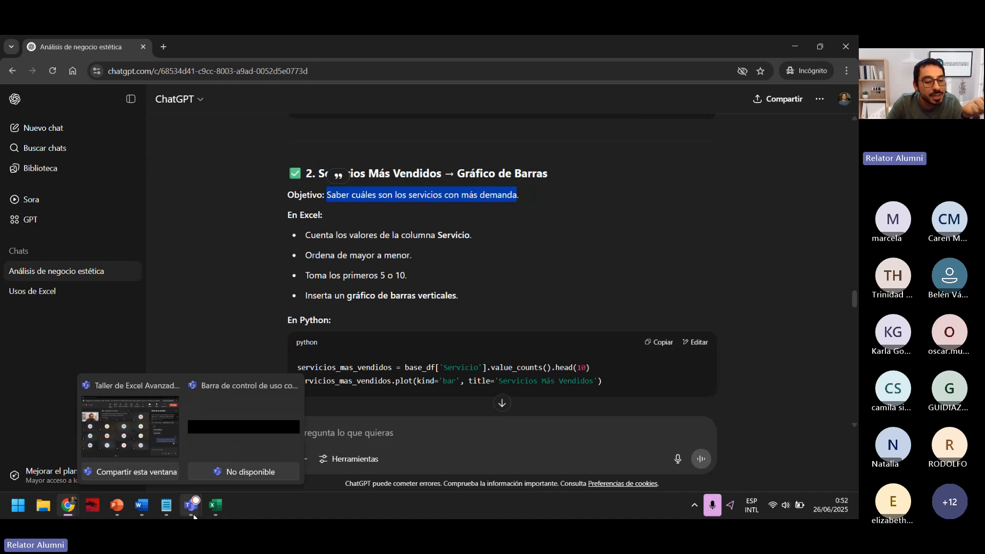
{"action": "mouse_move", "coordinate": [160, 506]}
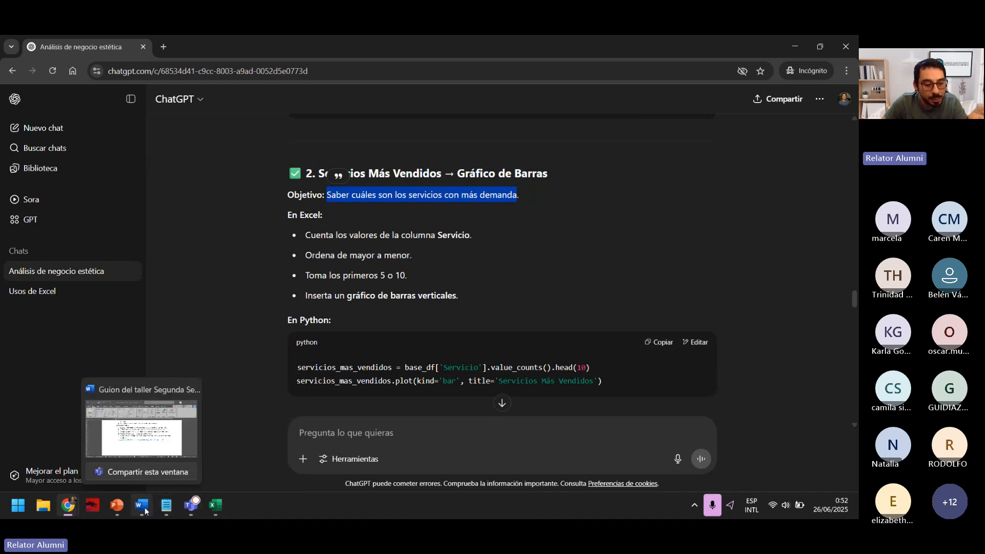
Step: Tick Servicio so it becomes the new pivot's rows, then select the Coloración label
{"action": "left_click", "coordinate": [215, 510]}
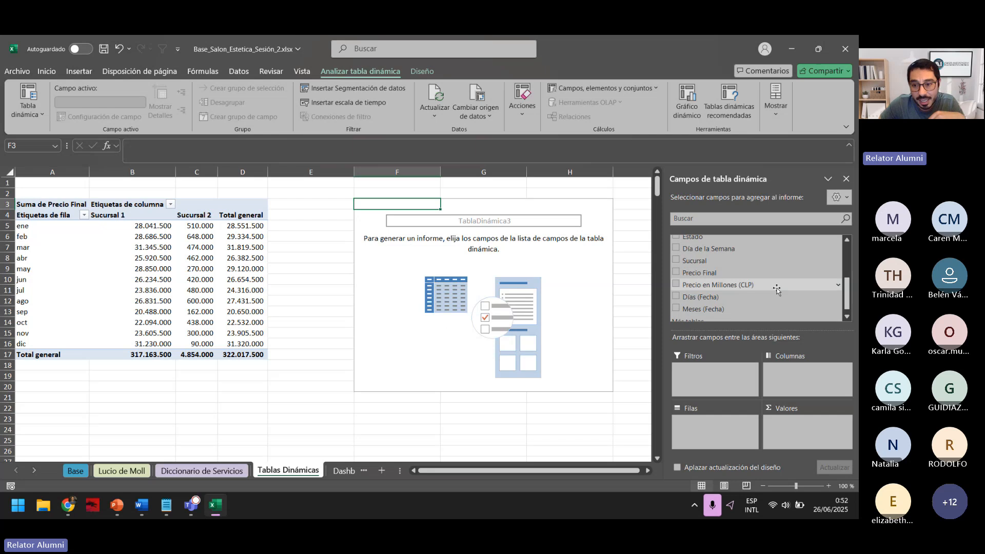
{"action": "scroll", "coordinate": [689, 268], "scroll_direction": "up", "scroll_amount": 3}
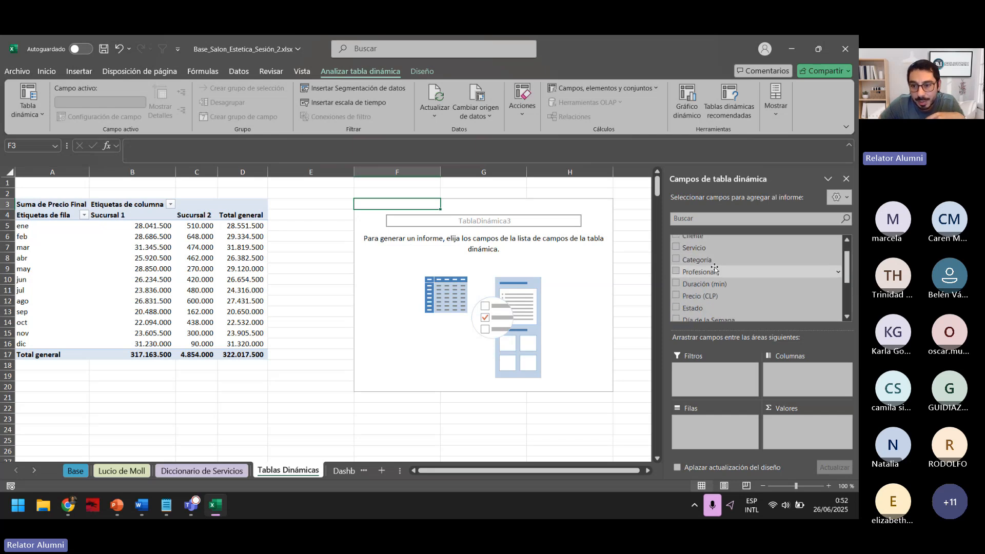
{"action": "left_click", "coordinate": [677, 247]}
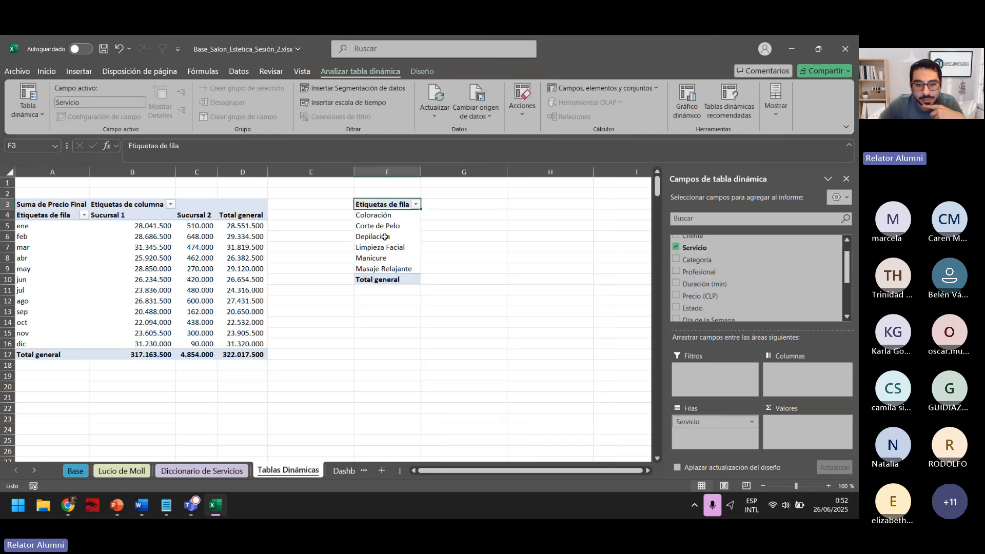
{"action": "left_click", "coordinate": [389, 215]}
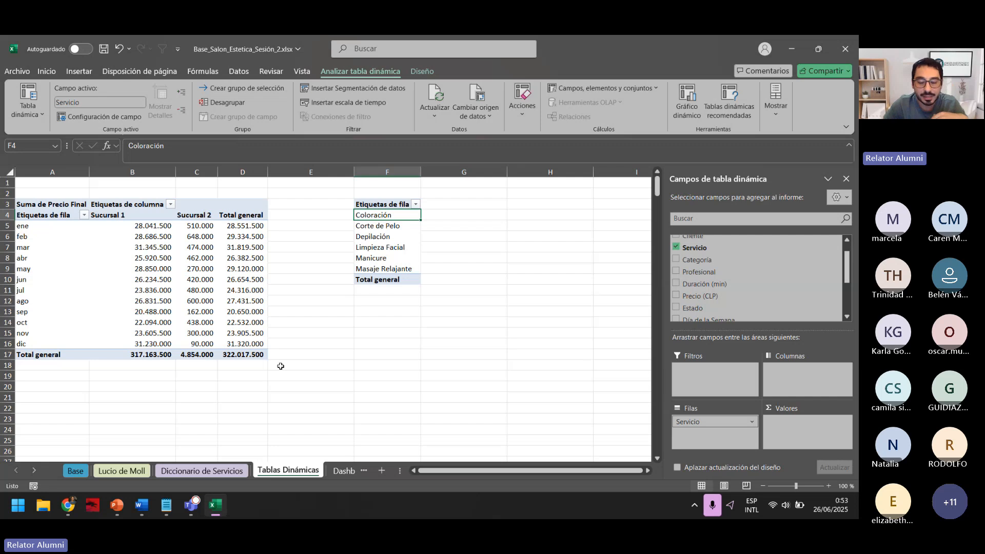
{"action": "left_click", "coordinate": [68, 505]}
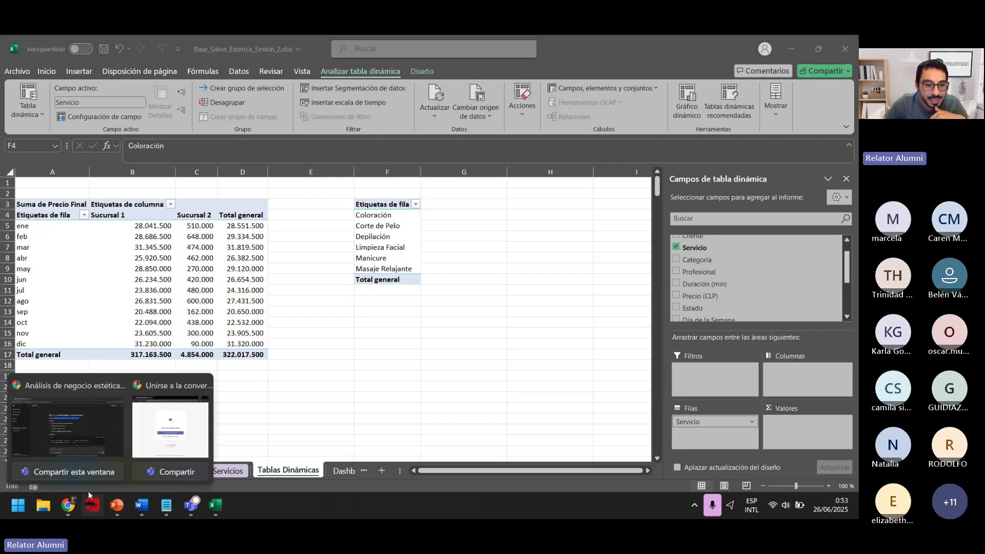
{"action": "left_click", "coordinate": [122, 455]}
{"action": "scroll", "coordinate": [340, 241], "scroll_direction": "down", "scroll_amount": 5}
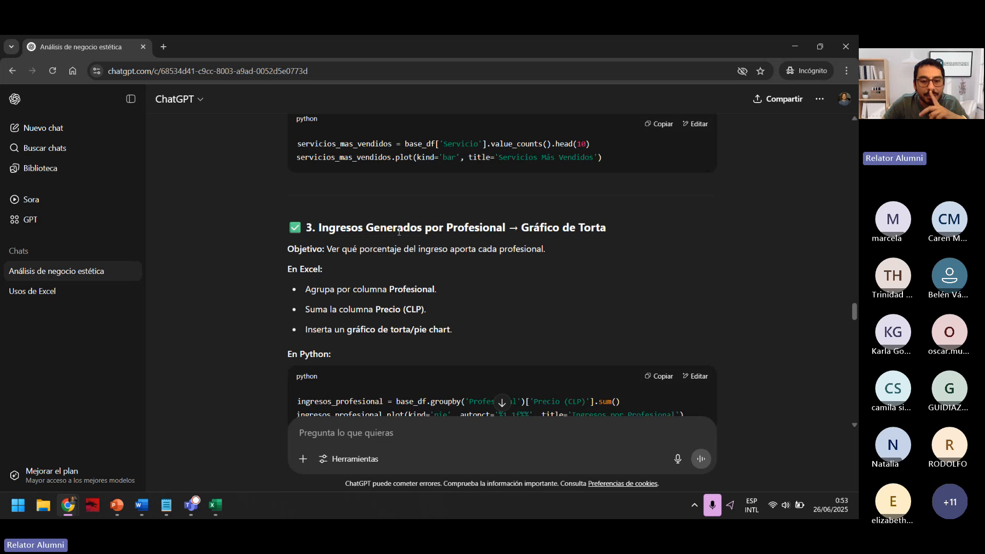
{"action": "scroll", "coordinate": [441, 226], "scroll_direction": "down", "scroll_amount": 5}
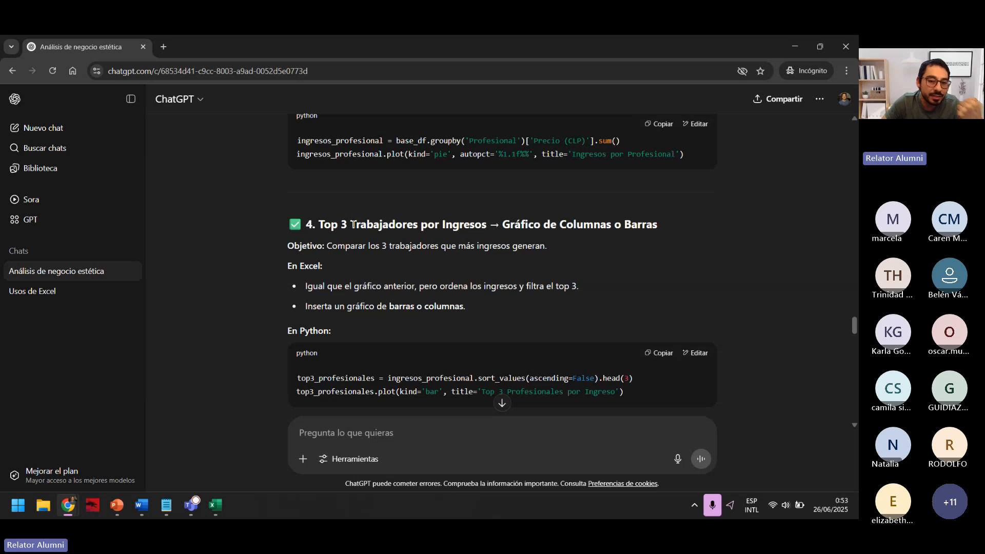
{"action": "left_click_drag", "start_coordinate": [345, 225], "coordinate": [468, 224]}
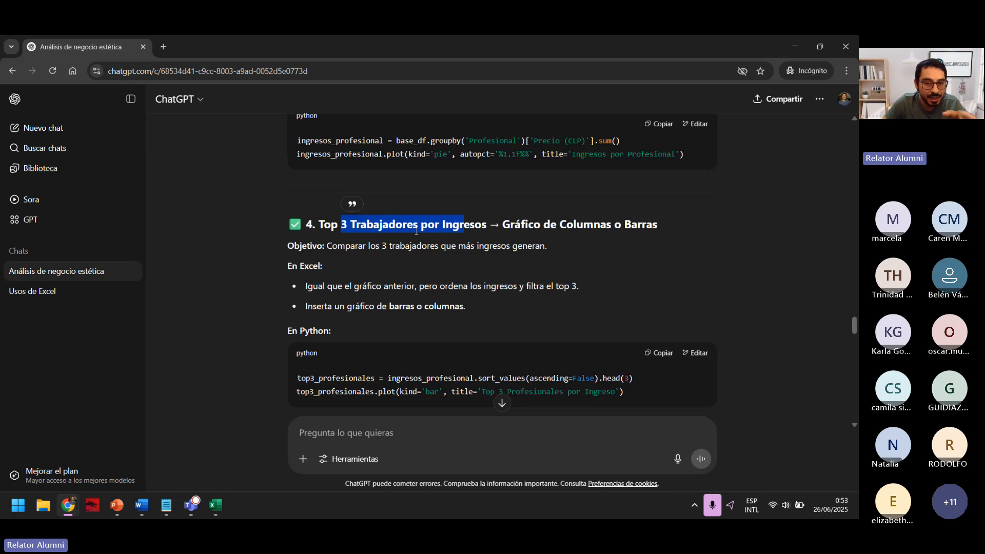
{"action": "left_click_drag", "start_coordinate": [357, 226], "coordinate": [498, 234]}
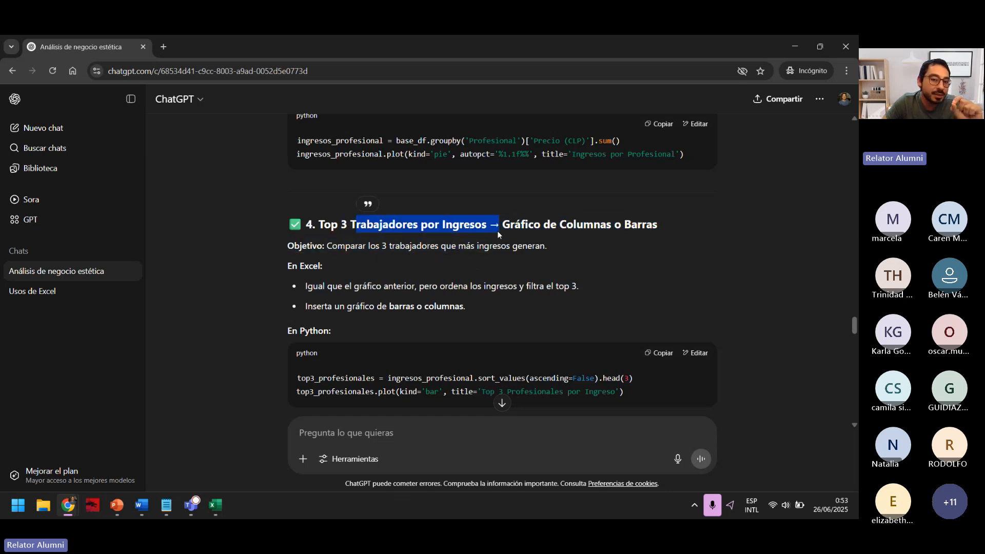
{"action": "scroll", "coordinate": [467, 245], "scroll_direction": "up", "scroll_amount": 3}
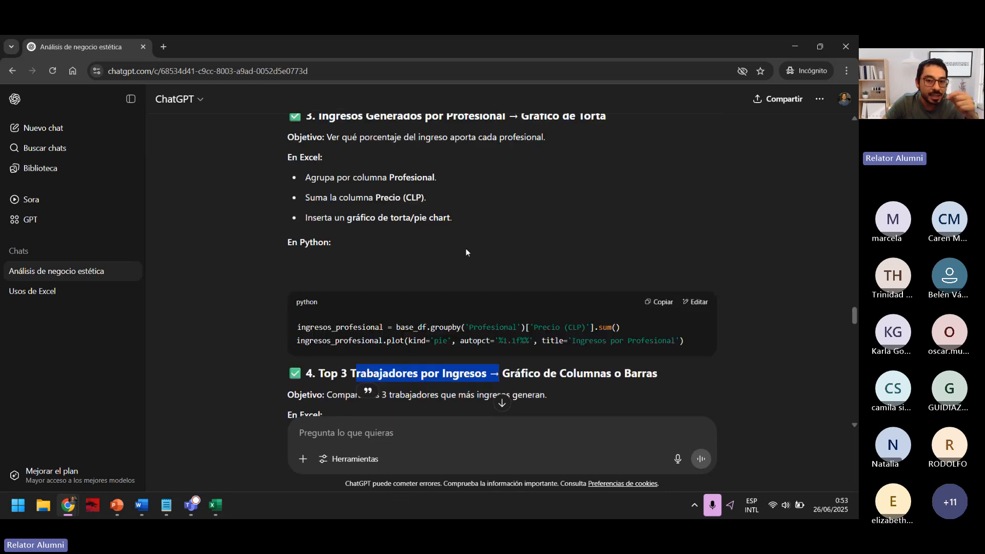
{"action": "scroll", "coordinate": [441, 269], "scroll_direction": "up", "scroll_amount": 3}
{"action": "scroll", "coordinate": [440, 269], "scroll_direction": "up", "scroll_amount": 5}
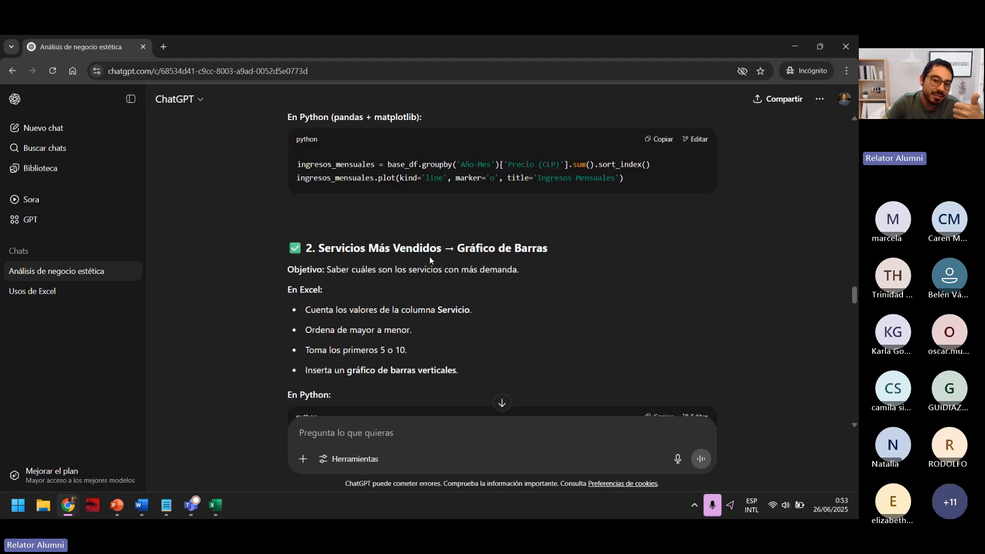
{"action": "scroll", "coordinate": [373, 314], "scroll_direction": "up", "scroll_amount": 4}
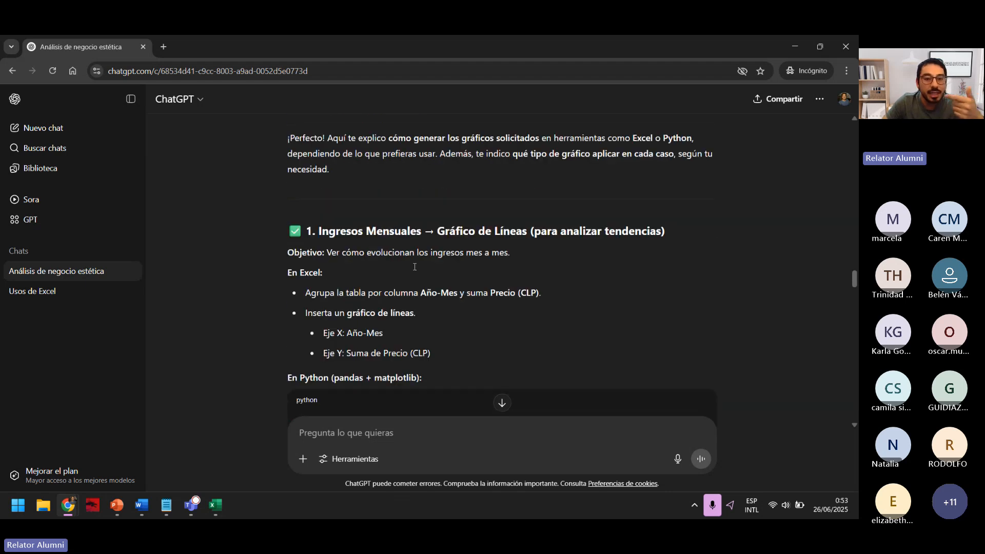
{"action": "scroll", "coordinate": [598, 190], "scroll_direction": "up", "scroll_amount": 1}
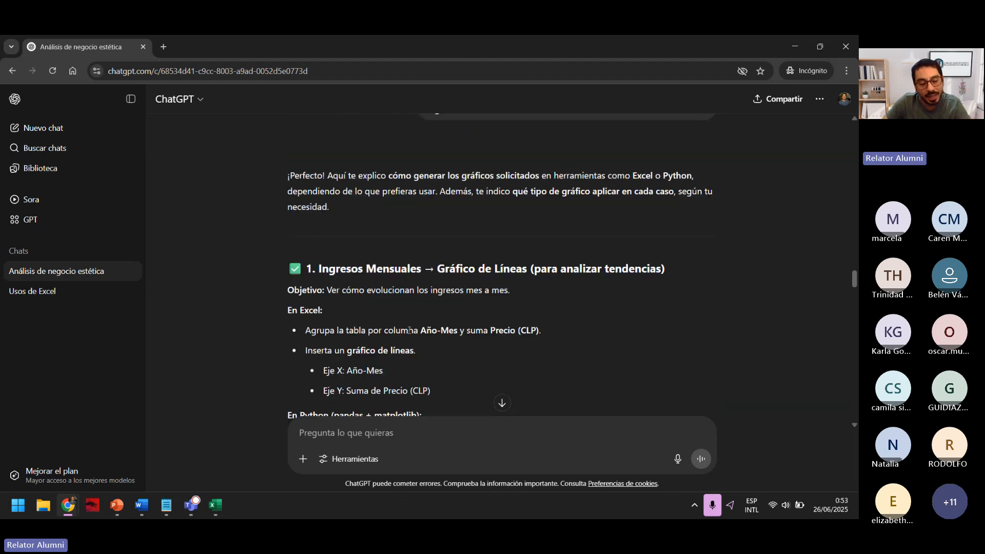
{"action": "mouse_move", "coordinate": [77, 511]}
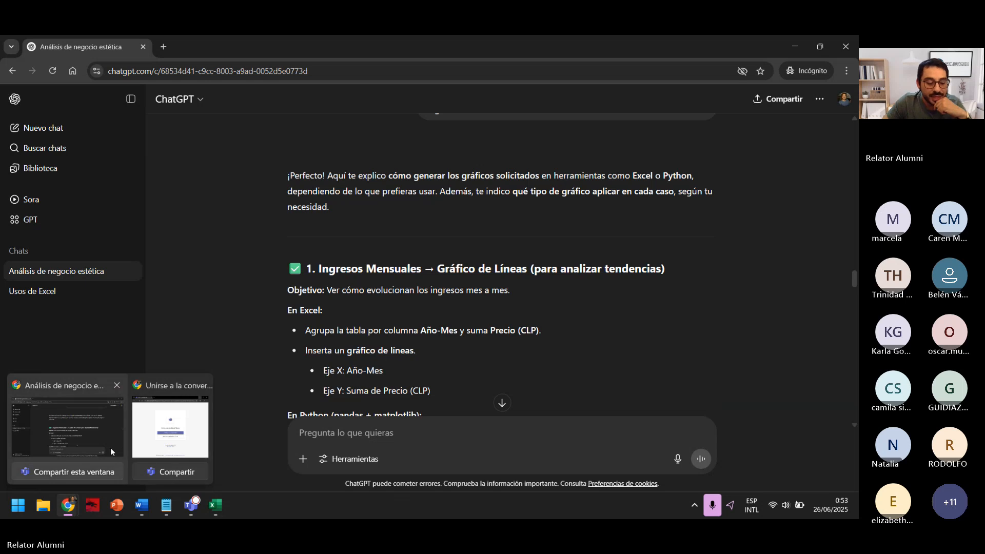
{"action": "left_click", "coordinate": [215, 506]}
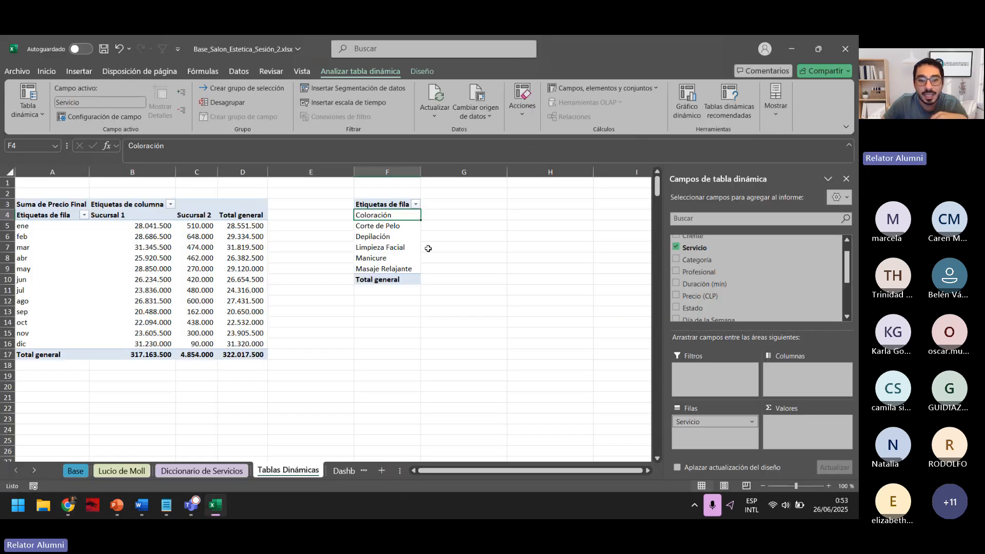
Step: Add the client count to the services pivot and compare with Base's client names
{"action": "left_click", "coordinate": [396, 237]}
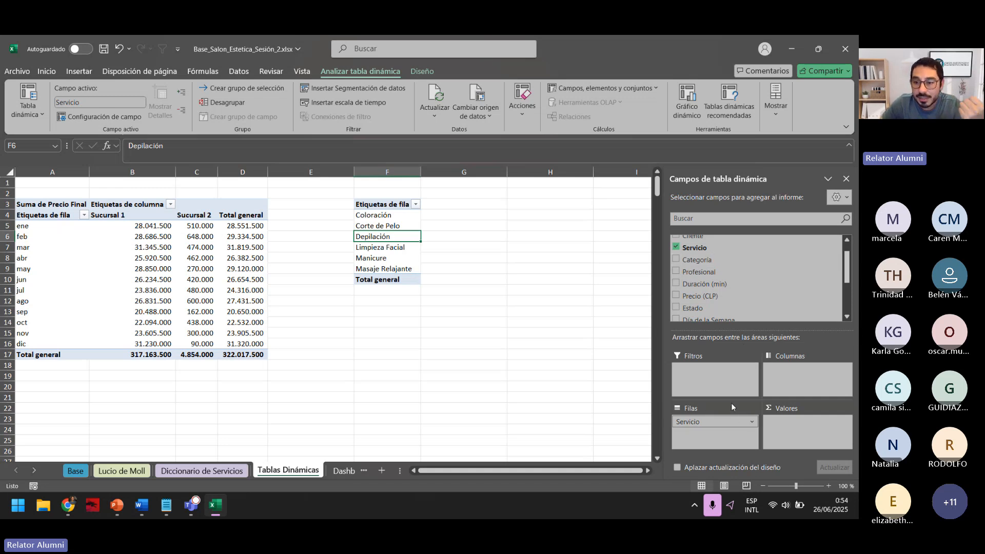
{"action": "scroll", "coordinate": [754, 277], "scroll_direction": "up", "scroll_amount": 1}
{"action": "left_click_drag", "start_coordinate": [692, 253], "coordinate": [805, 426]}
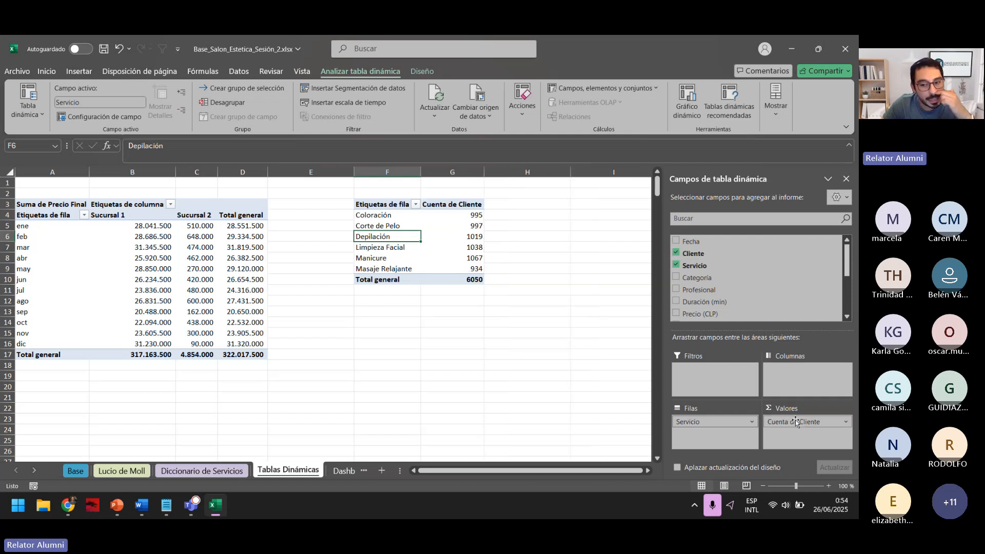
{"action": "left_click", "coordinate": [76, 471]}
{"action": "left_click_drag", "start_coordinate": [98, 194], "coordinate": [126, 235]}
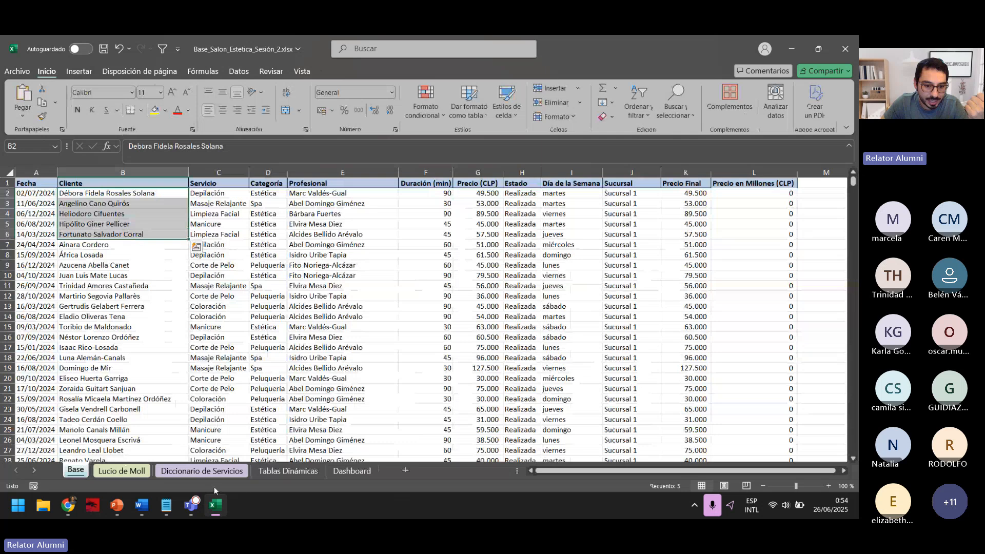
{"action": "left_click", "coordinate": [340, 471]}
{"action": "left_click", "coordinate": [315, 471]}
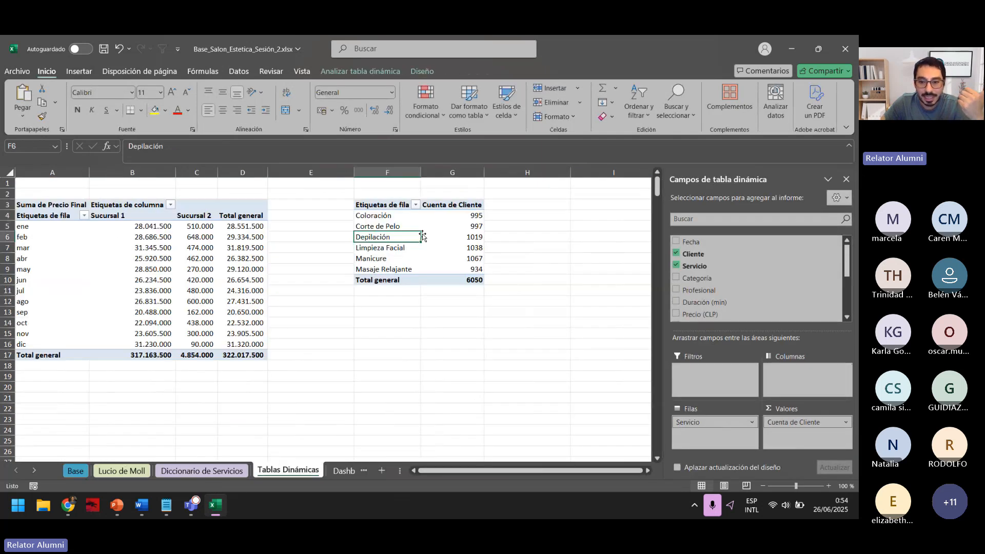
Step: Check the Cuenta de Cliente value settings unchanged, then select the six service labels F4:F9
{"action": "left_click", "coordinate": [845, 422]}
{"action": "left_click", "coordinate": [785, 409]}
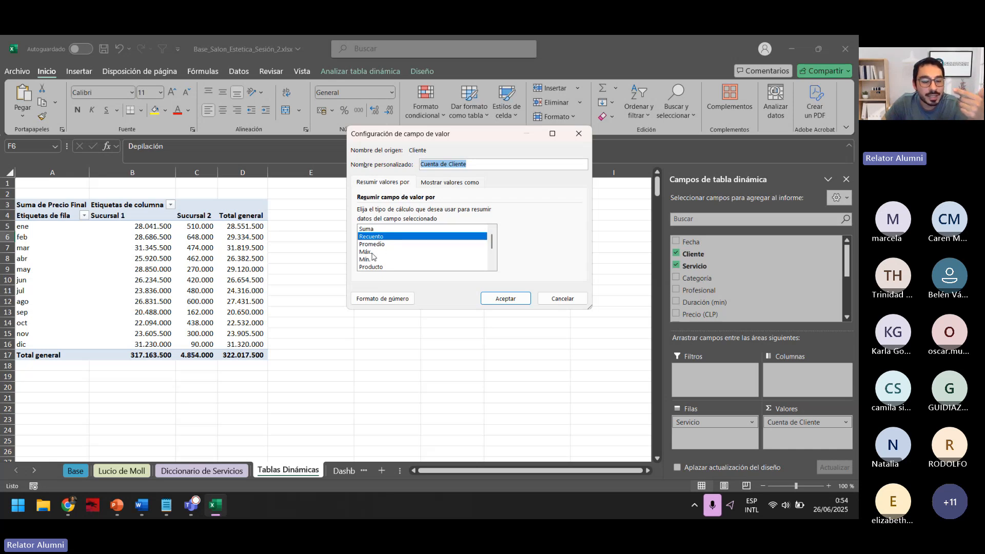
{"action": "scroll", "coordinate": [373, 255], "scroll_direction": "down", "scroll_amount": 1}
{"action": "scroll", "coordinate": [372, 252], "scroll_direction": "down", "scroll_amount": 1}
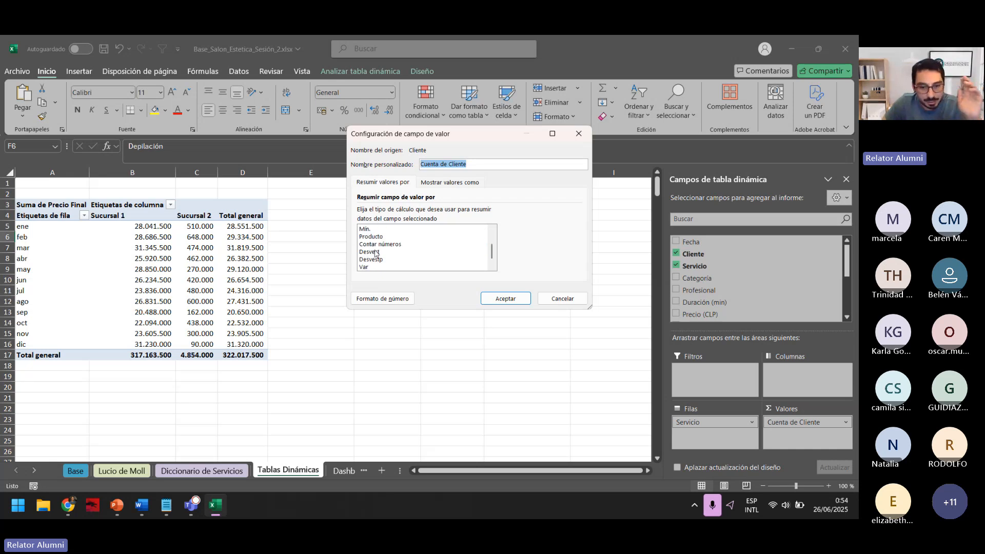
{"action": "scroll", "coordinate": [426, 256], "scroll_direction": "up", "scroll_amount": 2}
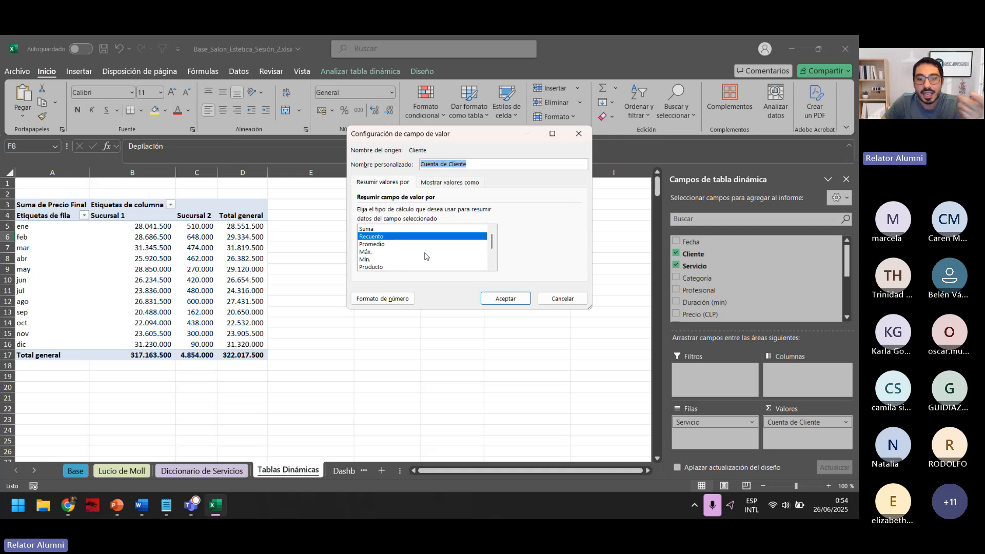
{"action": "left_click", "coordinate": [563, 299]}
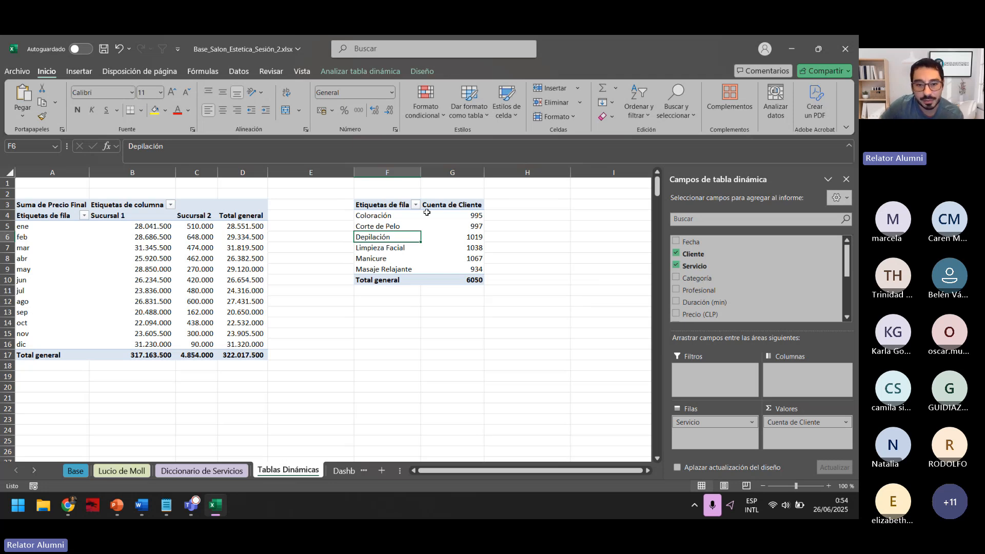
{"action": "left_click", "coordinate": [387, 220]}
{"action": "left_click", "coordinate": [380, 252]}
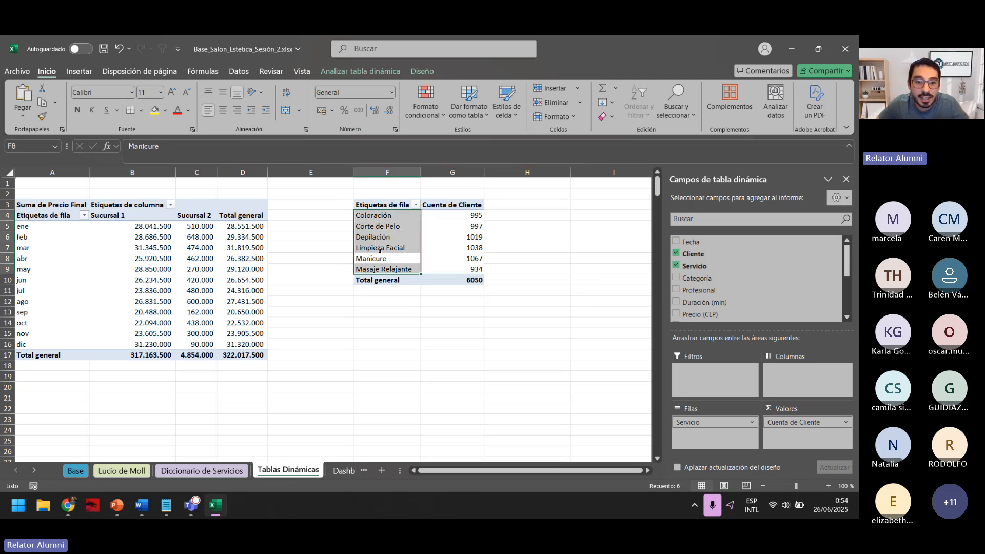
Step: Insert a 2D pie chart of the service counts and position it beside the pivot
{"action": "left_click", "coordinate": [78, 71]}
{"action": "left_click", "coordinate": [316, 116]}
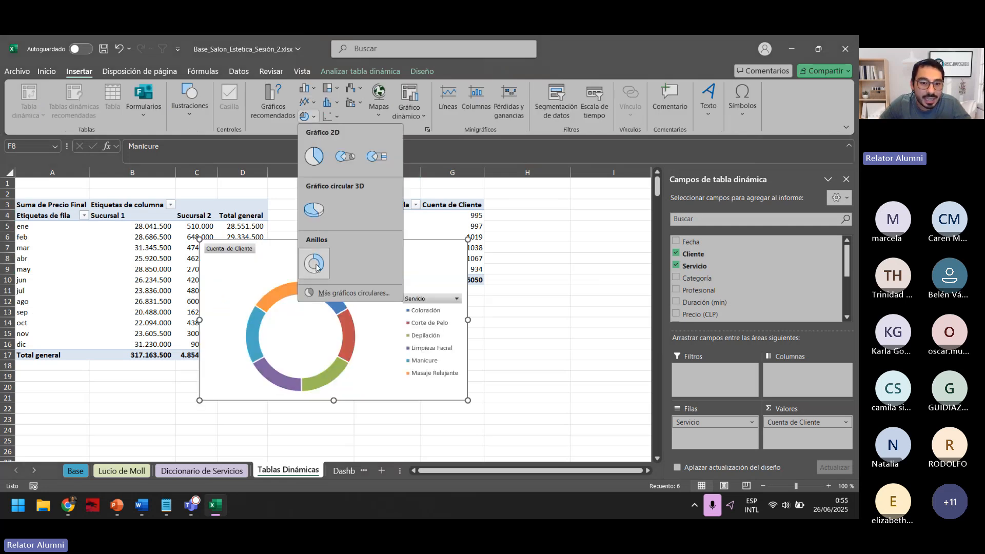
{"action": "left_click", "coordinate": [314, 156]}
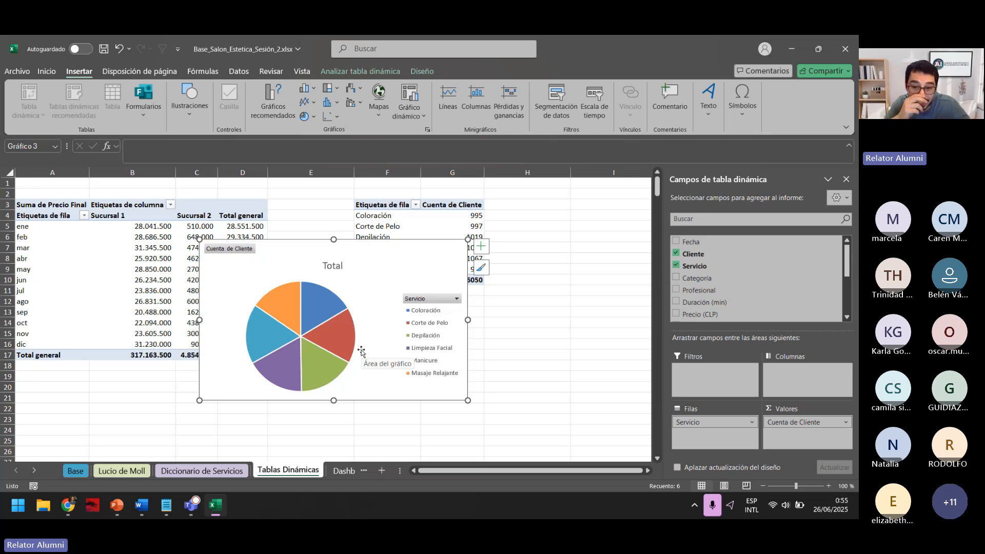
{"action": "left_click_drag", "start_coordinate": [354, 259], "coordinate": [215, 211]}
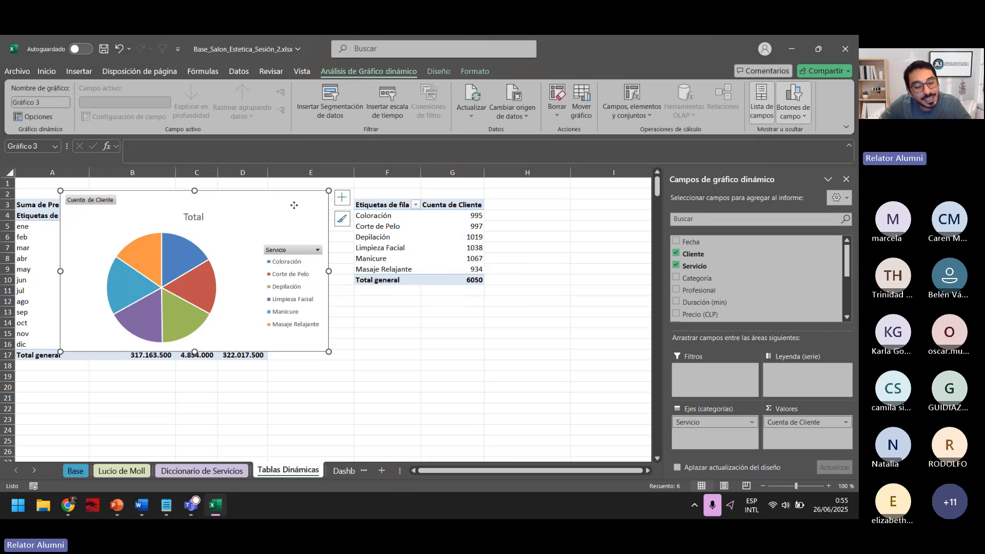
{"action": "left_click_drag", "start_coordinate": [295, 207], "coordinate": [571, 300]}
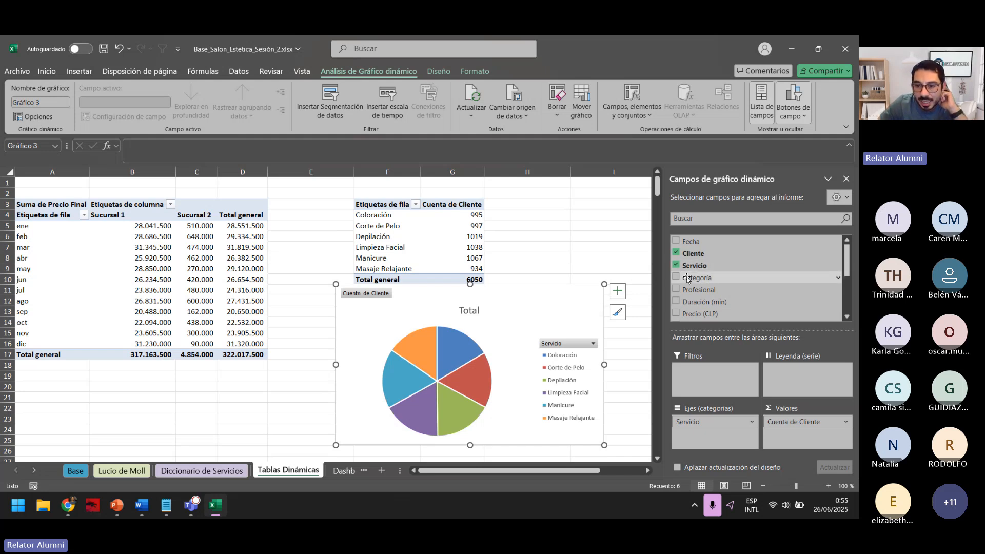
Step: Try adding Categoría and removing Servicio, then restore Servicio and move the chart aside
{"action": "left_click_drag", "start_coordinate": [690, 278], "coordinate": [718, 435]}
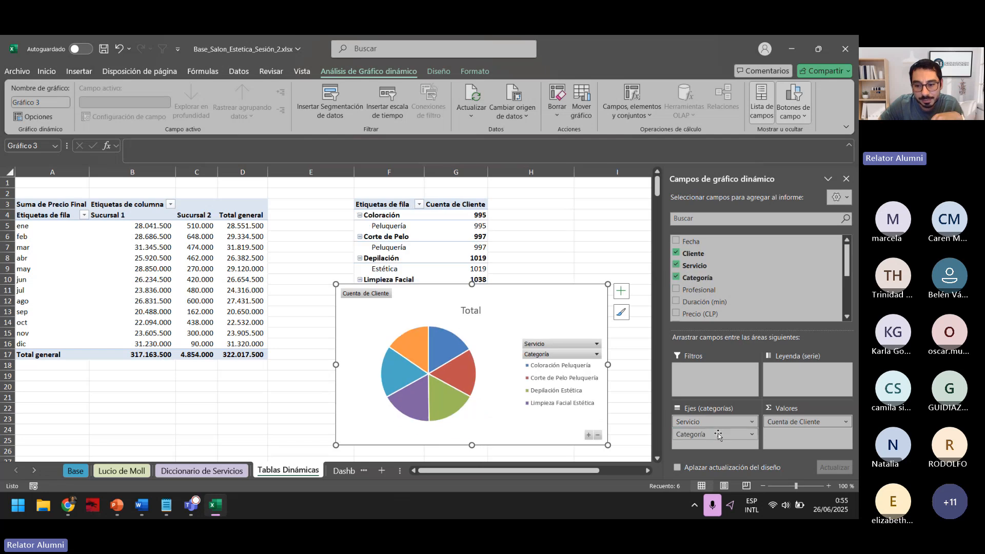
{"action": "left_click", "coordinate": [676, 266]}
{"action": "left_click_drag", "start_coordinate": [519, 337], "coordinate": [514, 315]}
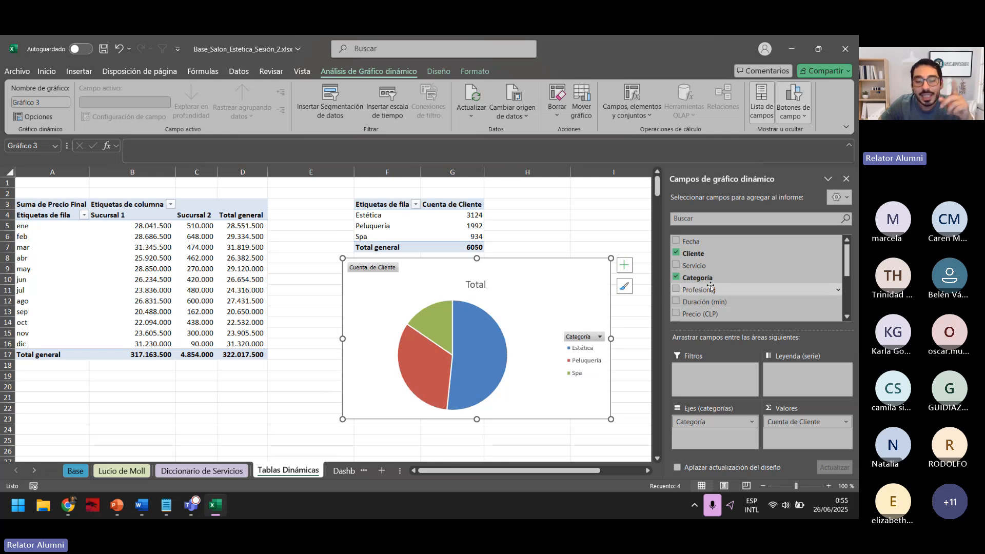
{"action": "left_click", "coordinate": [676, 278]}
{"action": "left_click", "coordinate": [676, 265]}
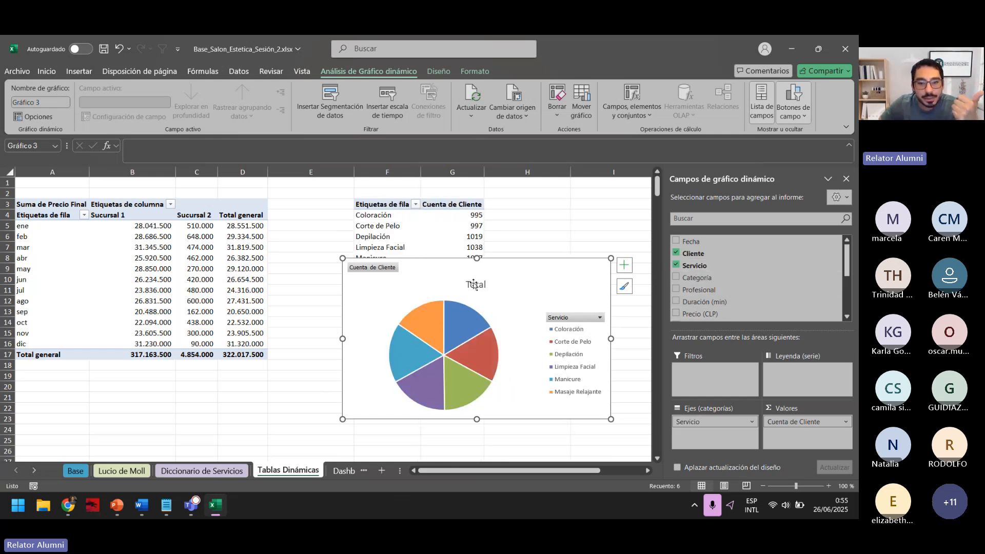
{"action": "left_click_drag", "start_coordinate": [473, 285], "coordinate": [205, 226]}
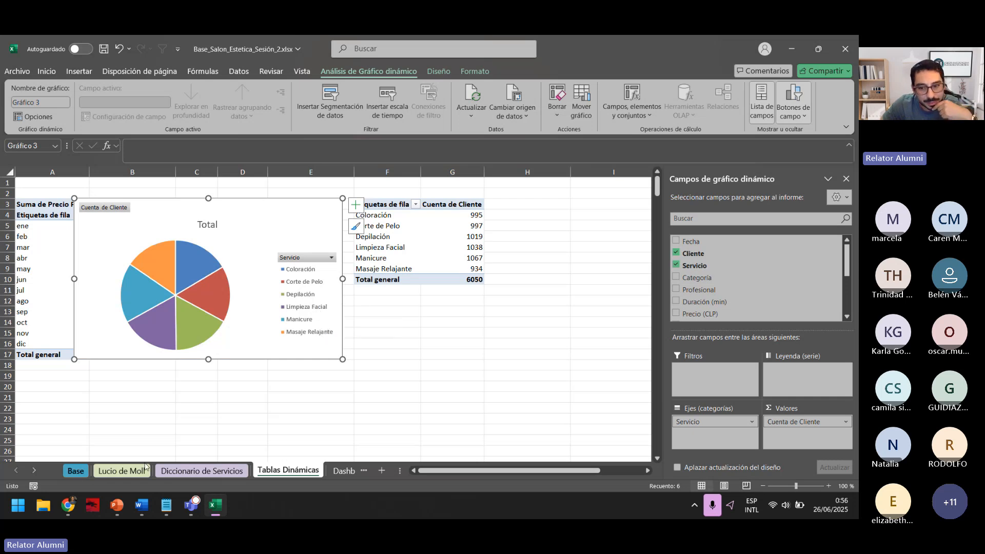
Step: Put Categoría above Servicio, drop Servicio to show Estética, Peluquería, Spa, and move the chart
{"action": "left_click", "coordinate": [676, 277]}
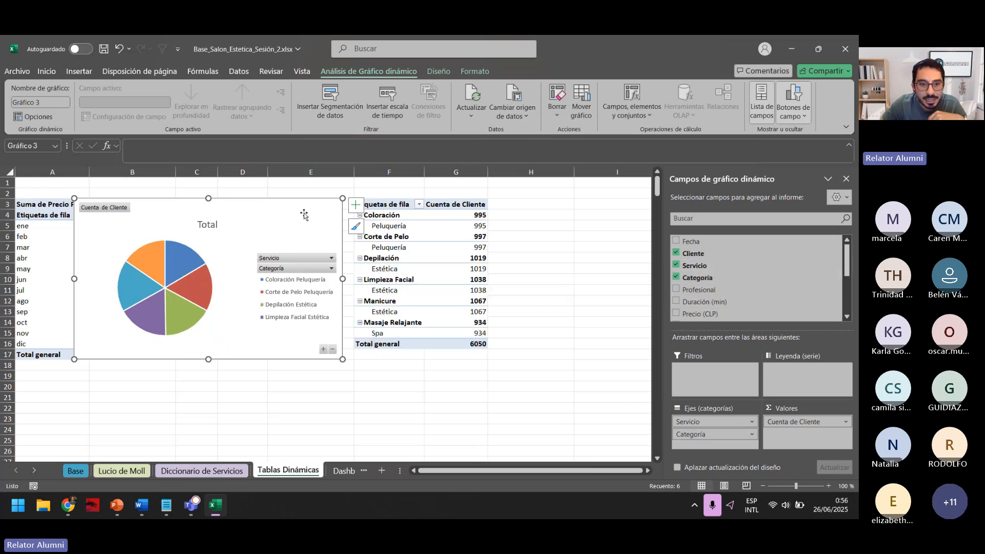
{"action": "left_click_drag", "start_coordinate": [304, 215], "coordinate": [245, 197]}
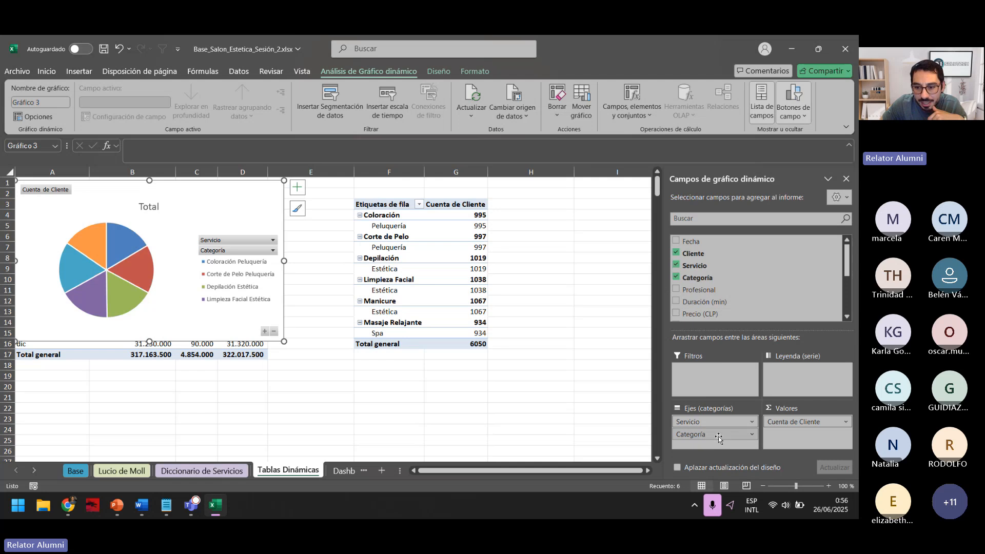
{"action": "left_click_drag", "start_coordinate": [719, 438], "coordinate": [718, 419]}
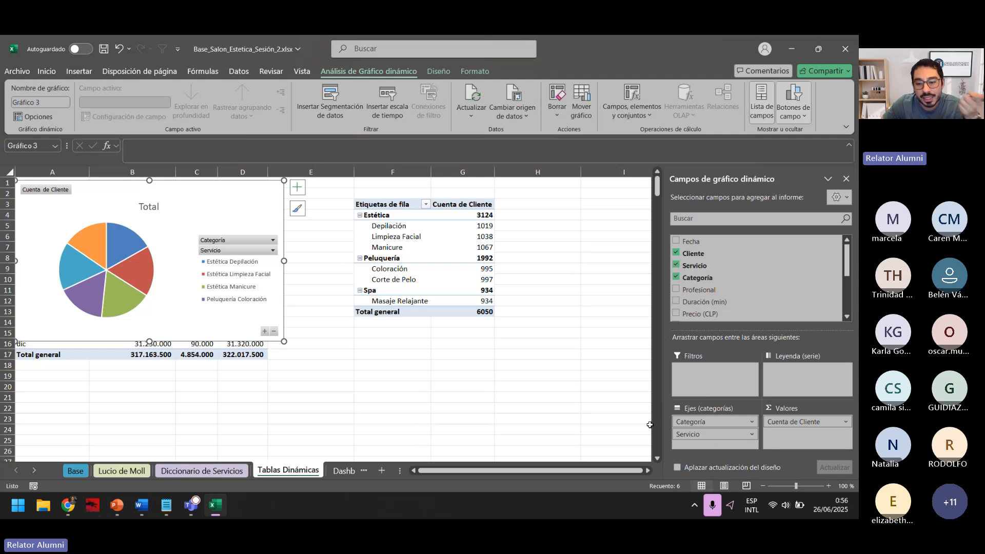
{"action": "left_click_drag", "start_coordinate": [711, 440], "coordinate": [573, 411]}
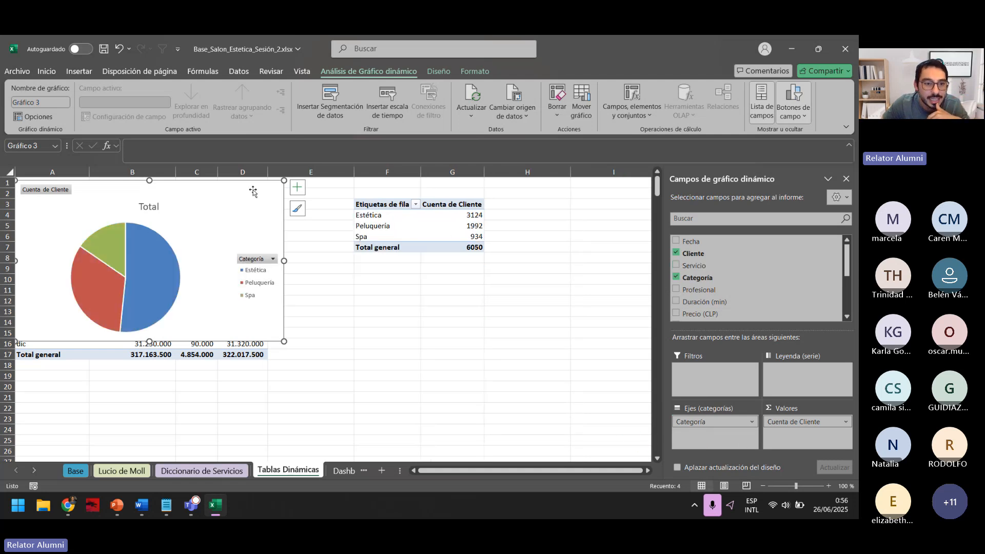
{"action": "left_click_drag", "start_coordinate": [253, 191], "coordinate": [564, 295]}
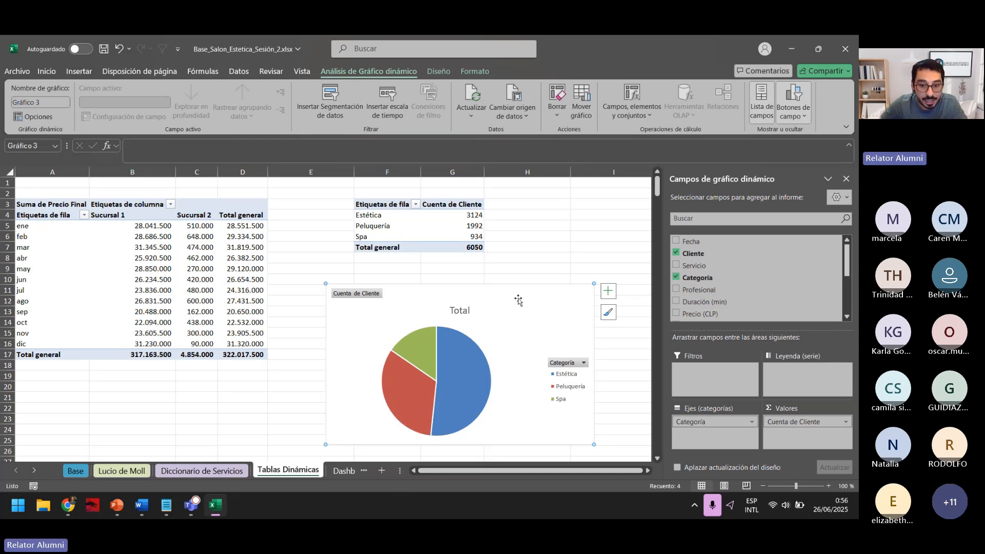
Step: Cut the pie chart, paste it on the Dashboard below the line chart, and shrink it
{"action": "key", "text": "Delete"}
{"action": "left_click", "coordinate": [378, 445]}
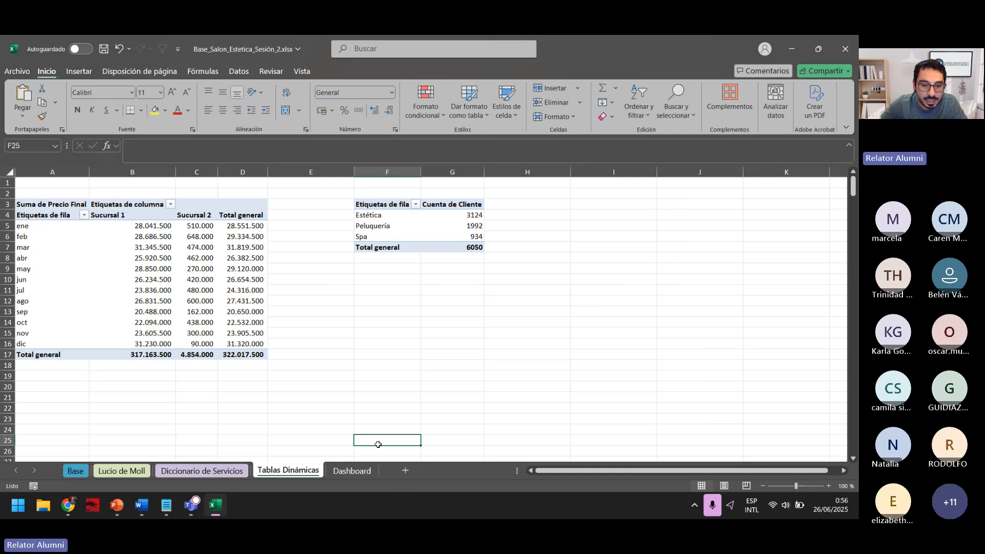
{"action": "left_click", "coordinate": [351, 471]}
{"action": "left_click", "coordinate": [370, 390]}
{"action": "key", "text": "ctrl+v"}
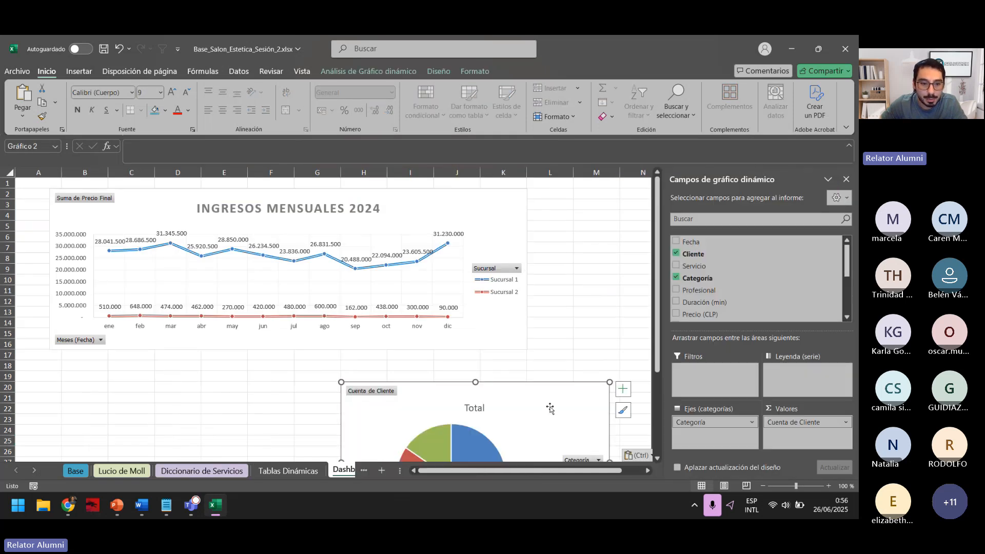
{"action": "left_click_drag", "start_coordinate": [550, 407], "coordinate": [259, 380]}
{"action": "scroll", "coordinate": [487, 392], "scroll_direction": "down", "scroll_amount": 1}
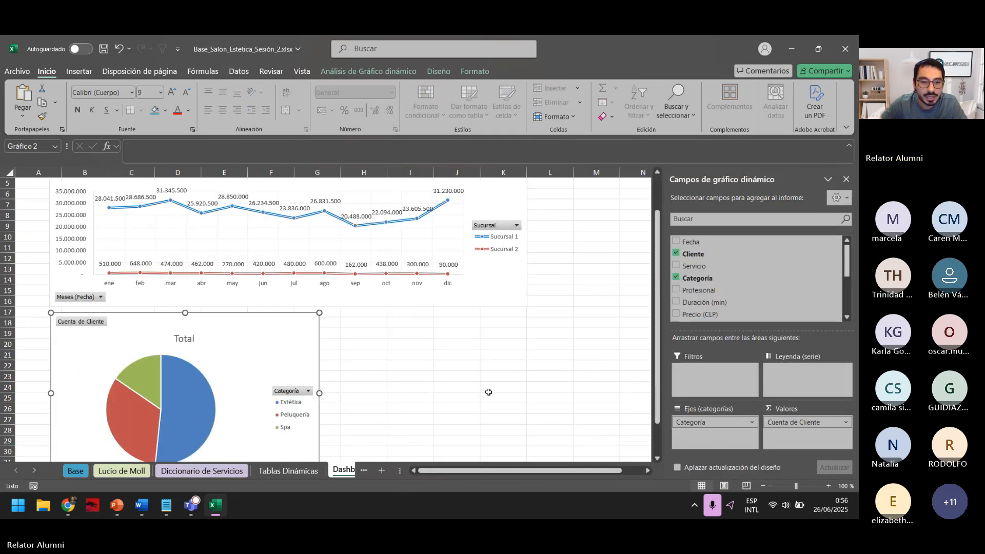
{"action": "scroll", "coordinate": [477, 385], "scroll_direction": "up", "scroll_amount": 1}
{"action": "scroll", "coordinate": [338, 411], "scroll_direction": "down", "scroll_amount": 3}
{"action": "left_click_drag", "start_coordinate": [319, 431], "coordinate": [263, 388]}
Step: Adjust the Dashboard zoom and reselect the pie chart to check its placement
{"action": "left_click", "coordinate": [762, 486]}
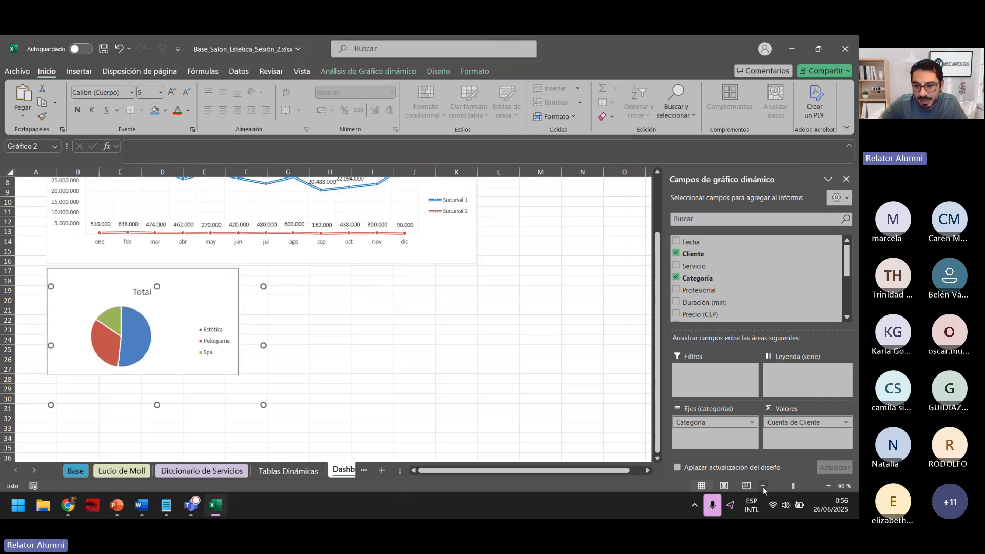
{"action": "left_click", "coordinate": [762, 486]}
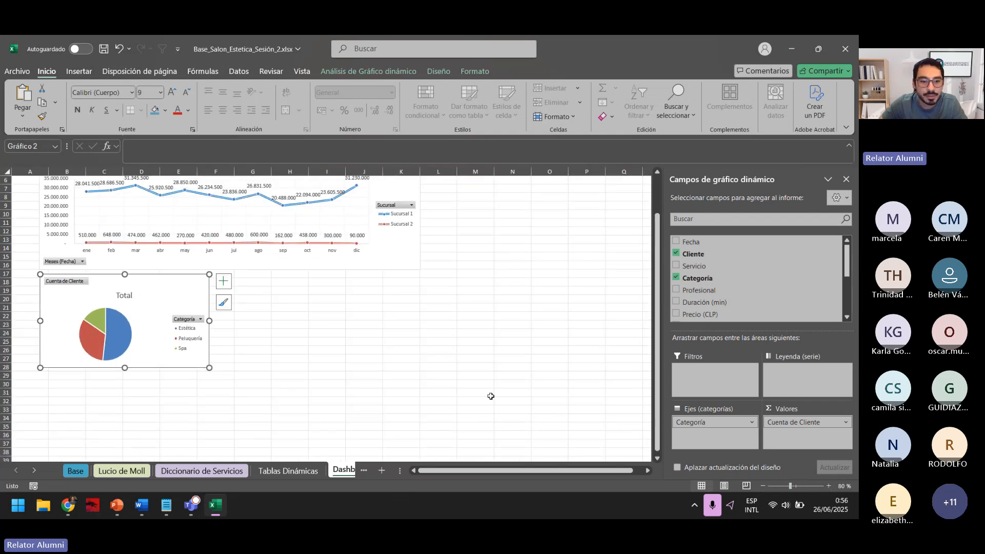
{"action": "scroll", "coordinate": [491, 396], "scroll_direction": "up", "scroll_amount": 2}
{"action": "left_click_drag", "start_coordinate": [168, 329], "coordinate": [168, 329]}
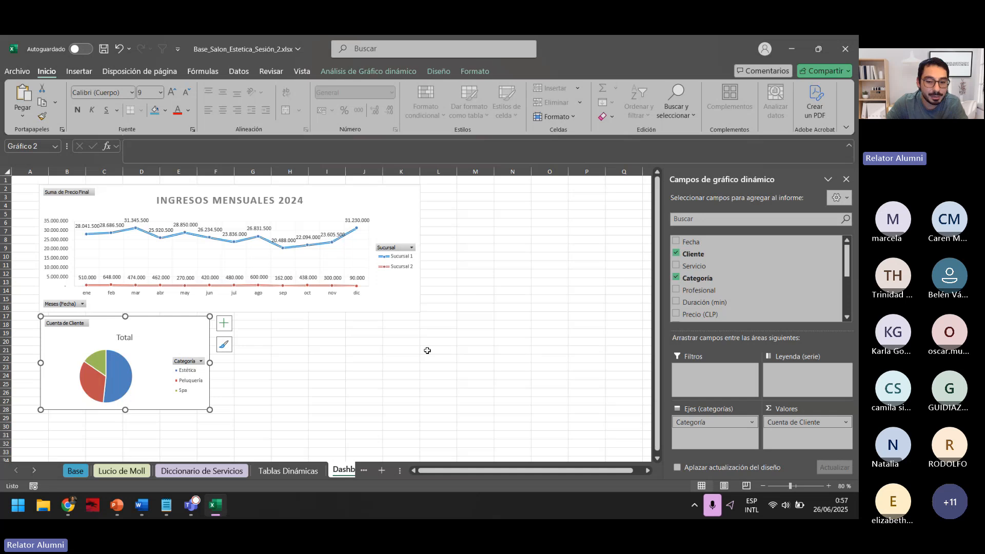
{"action": "left_click", "coordinate": [826, 486]}
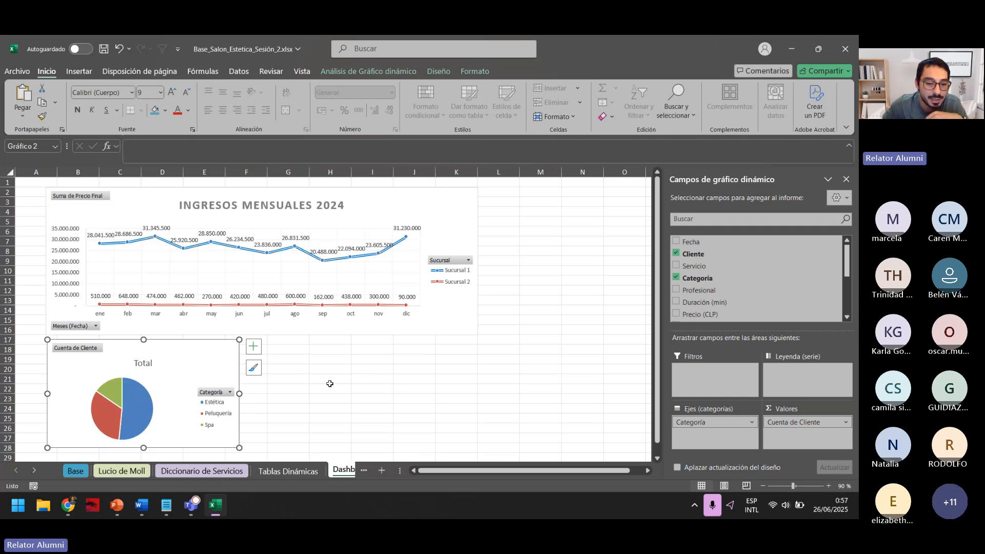
{"action": "left_click", "coordinate": [300, 379]}
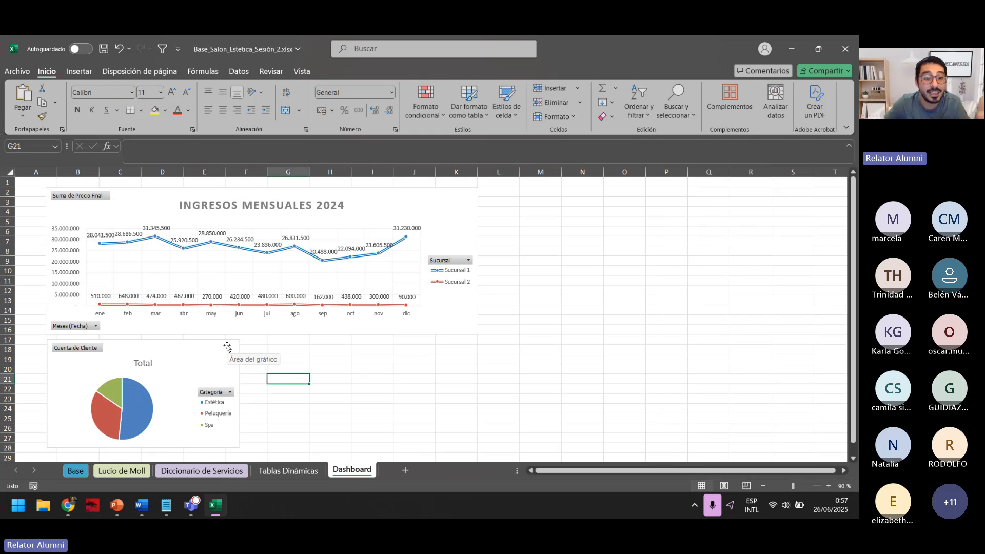
{"action": "left_click", "coordinate": [233, 363]}
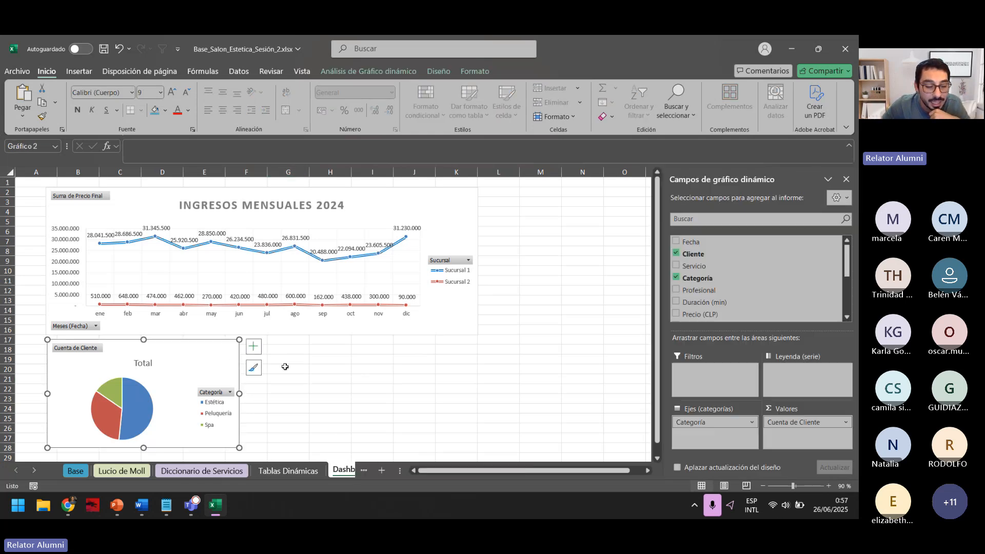
{"action": "left_click", "coordinate": [302, 472]}
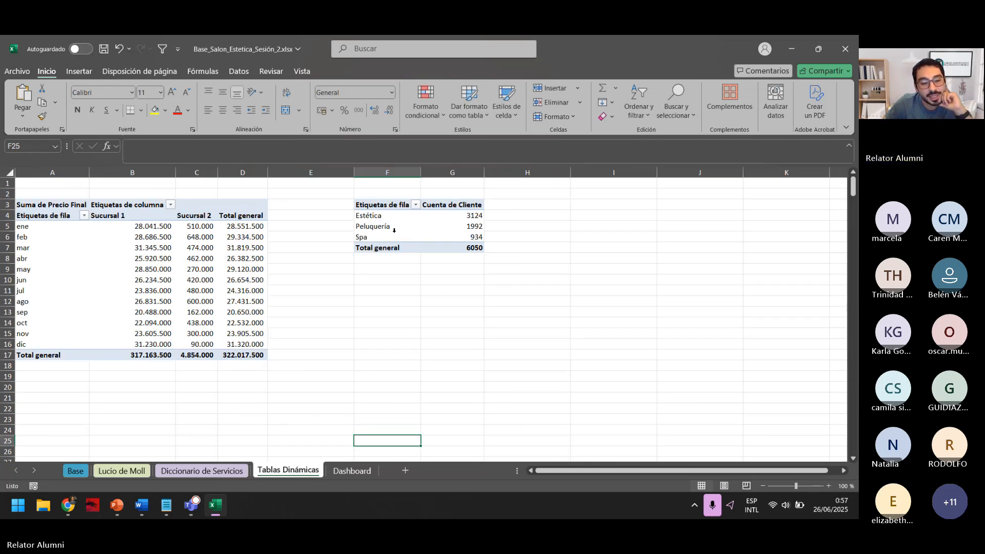
{"action": "left_click", "coordinate": [352, 471]}
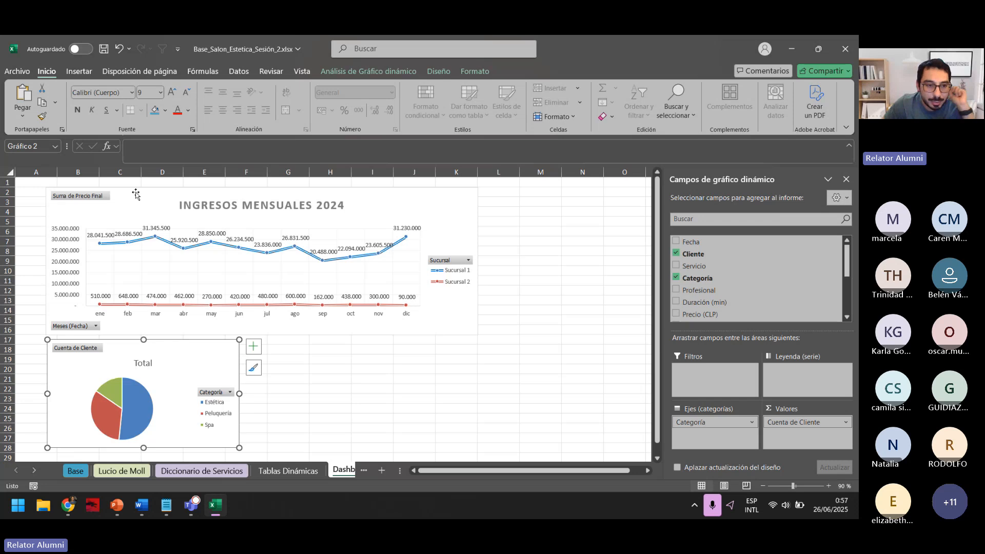
{"action": "left_click", "coordinate": [396, 72]}
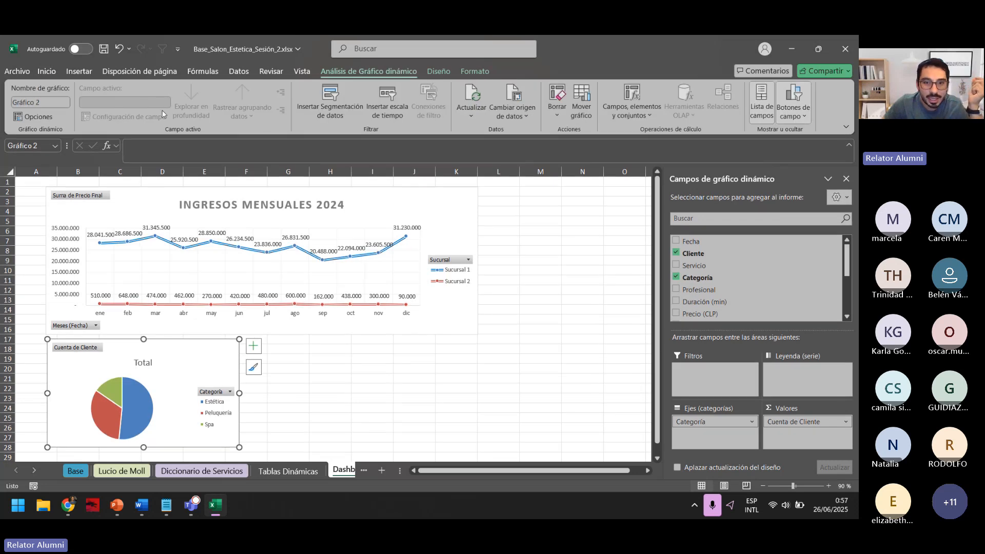
Step: Add callout data labels to the pie slices, then go back to Tablas Dinámicas
{"action": "left_click", "coordinate": [437, 71]}
{"action": "left_click", "coordinate": [62, 119]}
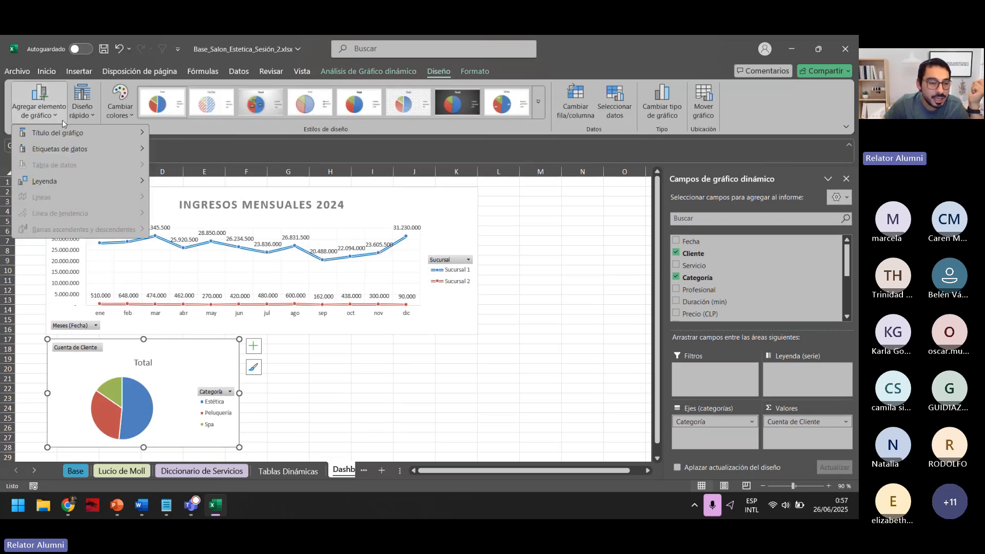
{"action": "mouse_move", "coordinate": [100, 151]}
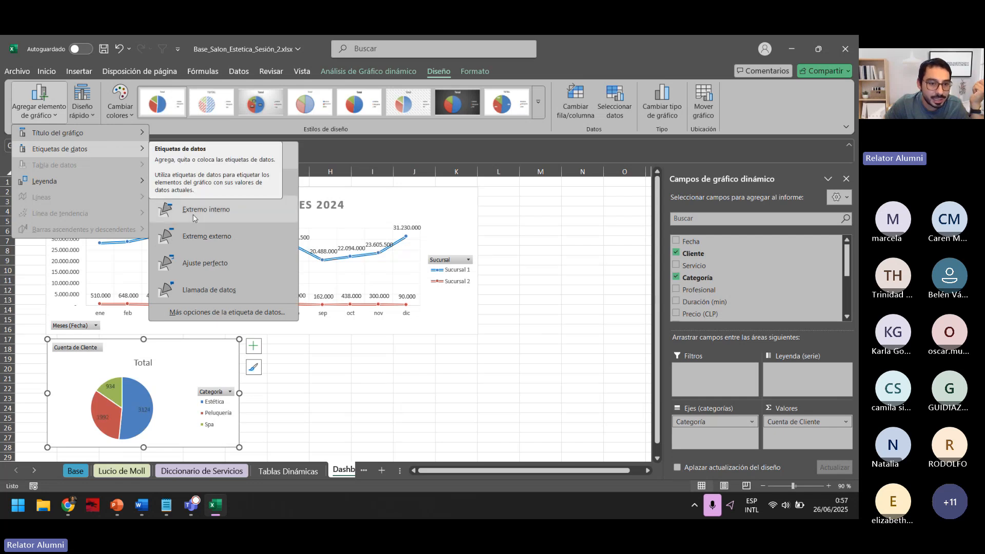
{"action": "left_click", "coordinate": [207, 290]}
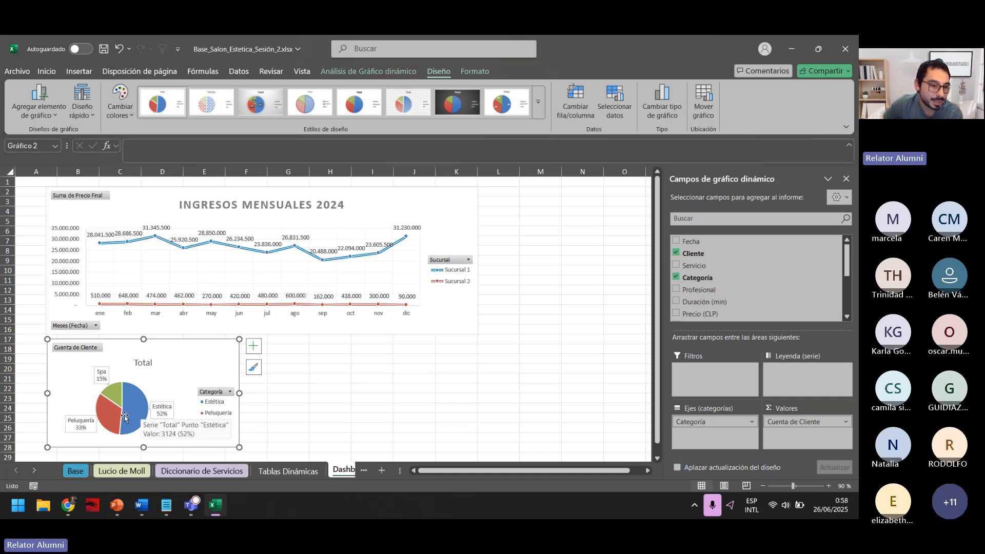
{"action": "mouse_move", "coordinate": [142, 427]}
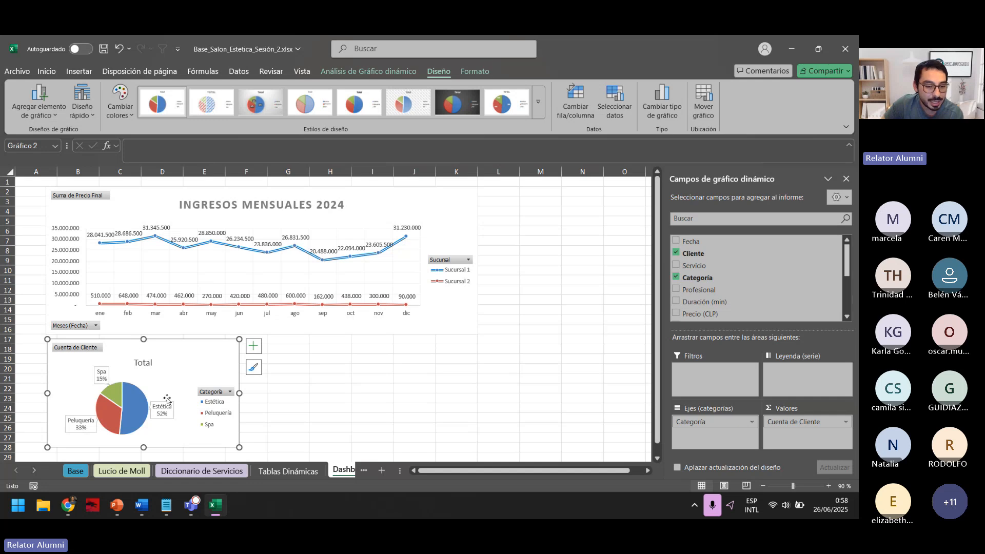
{"action": "left_click", "coordinate": [288, 471]}
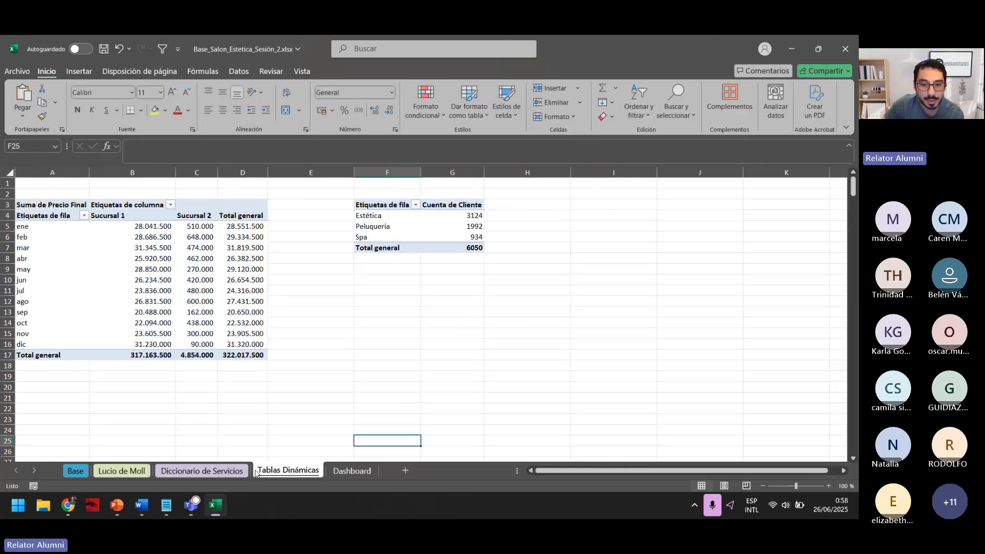
{"action": "left_click", "coordinate": [473, 225]}
{"action": "scroll", "coordinate": [716, 300], "scroll_direction": "down", "scroll_amount": 2}
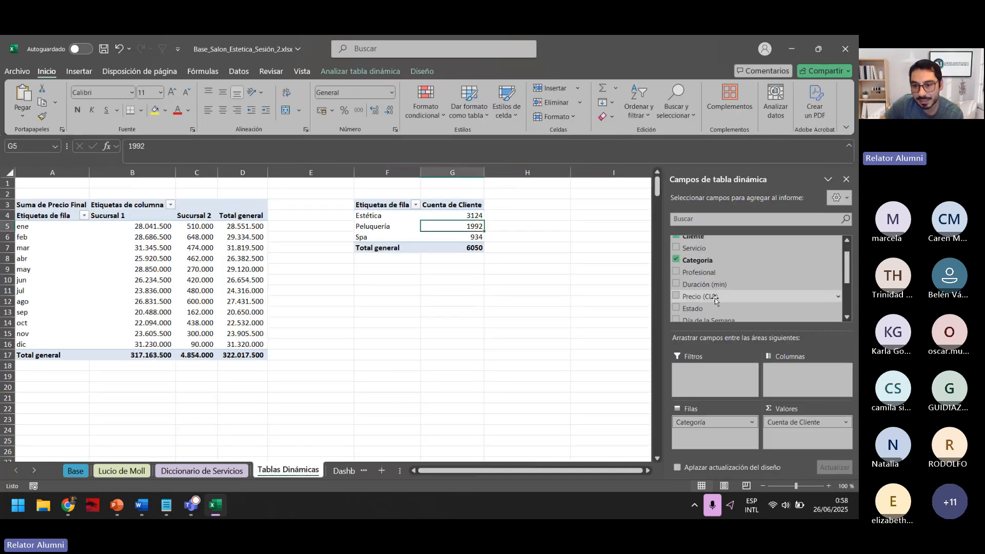
{"action": "scroll", "coordinate": [715, 302], "scroll_direction": "down", "scroll_amount": 2}
{"action": "left_click_drag", "start_coordinate": [716, 303], "coordinate": [821, 439]}
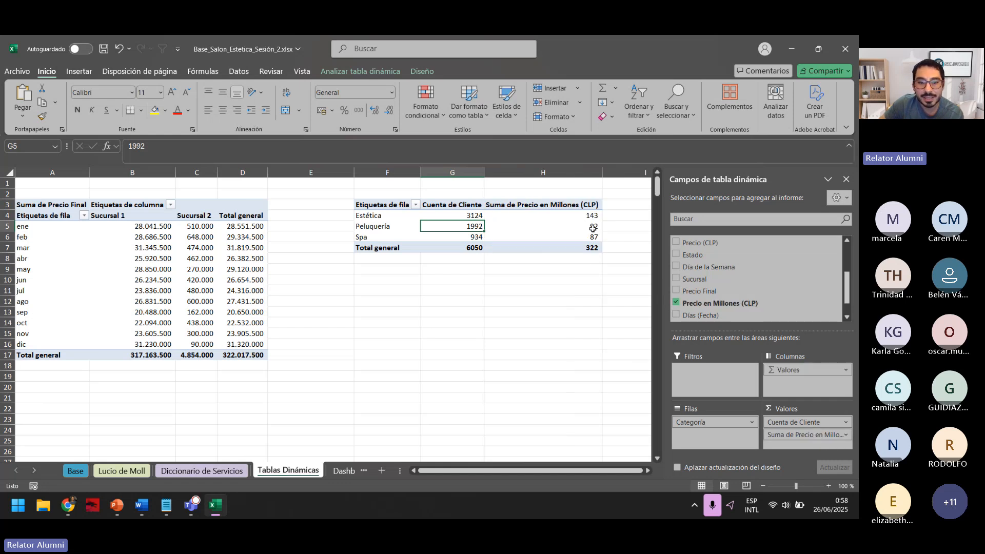
{"action": "left_click", "coordinate": [593, 228]}
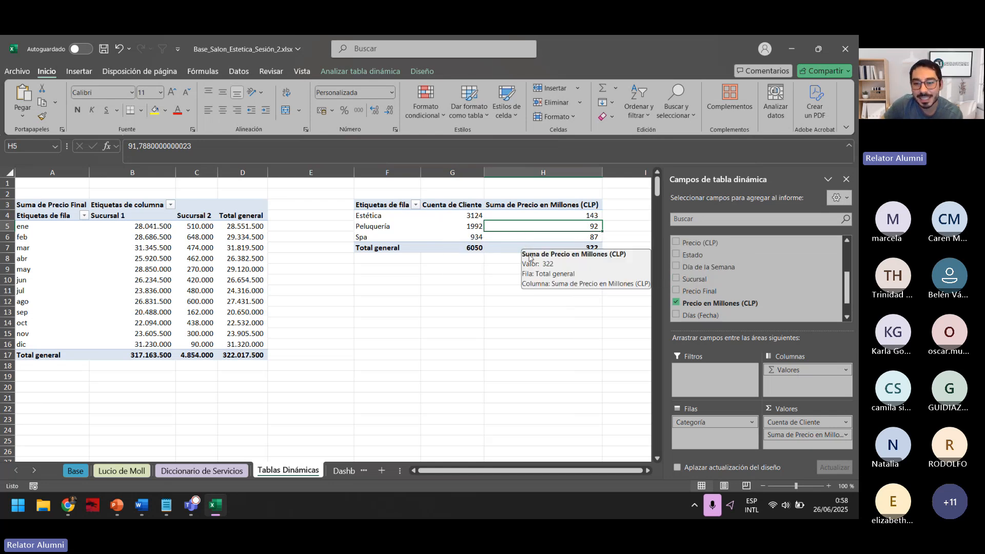
{"action": "left_click", "coordinate": [584, 236]}
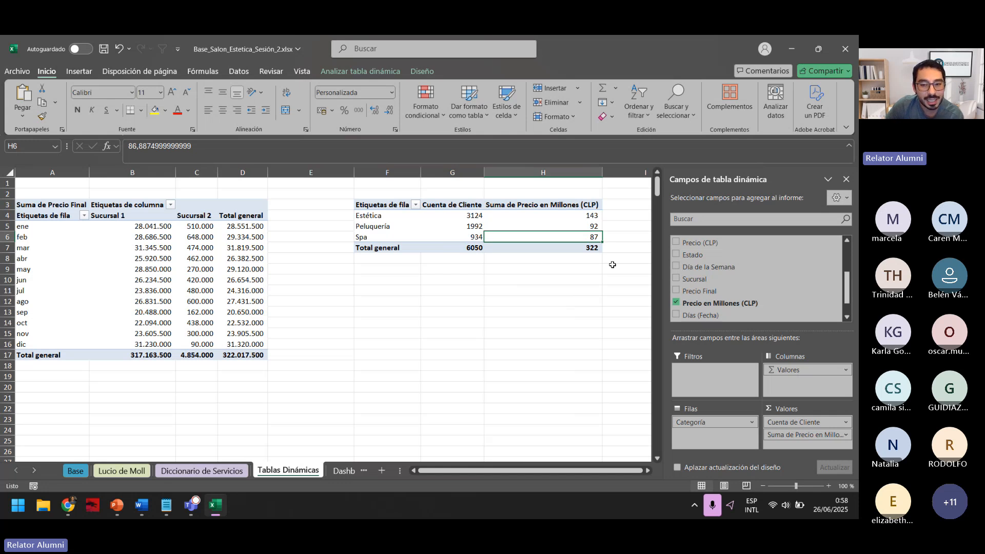
{"action": "left_click_drag", "start_coordinate": [595, 225], "coordinate": [593, 237]}
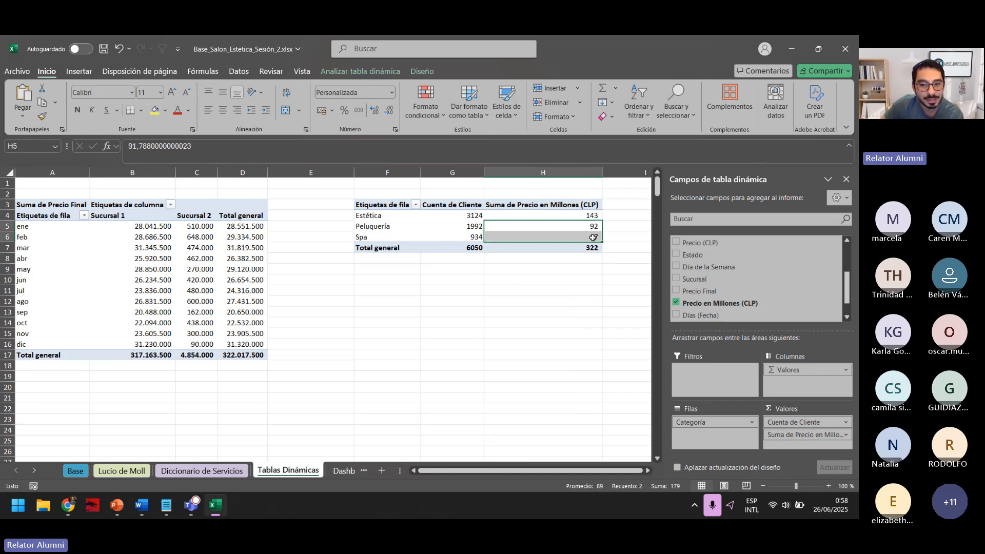
{"action": "left_click", "coordinate": [592, 237]}
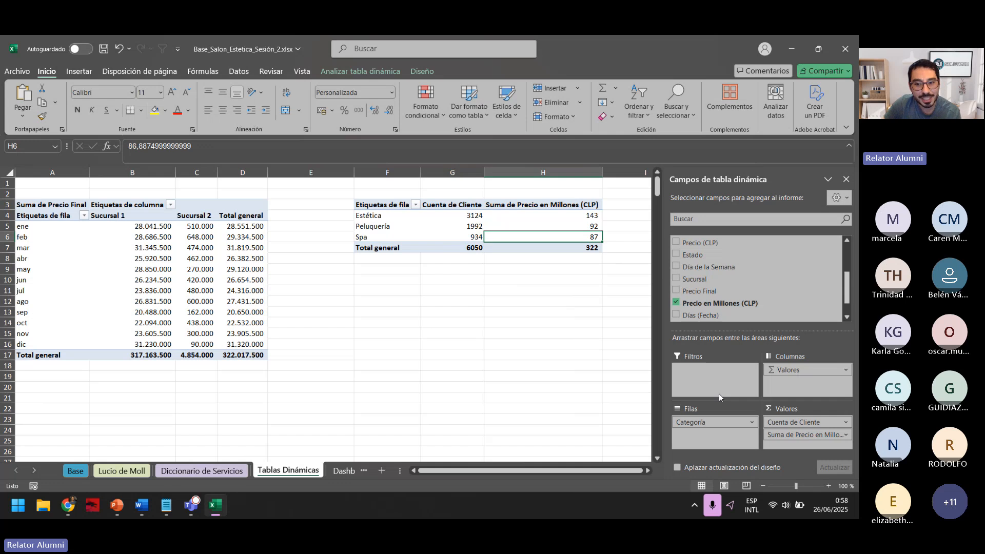
{"action": "left_click", "coordinate": [676, 303]}
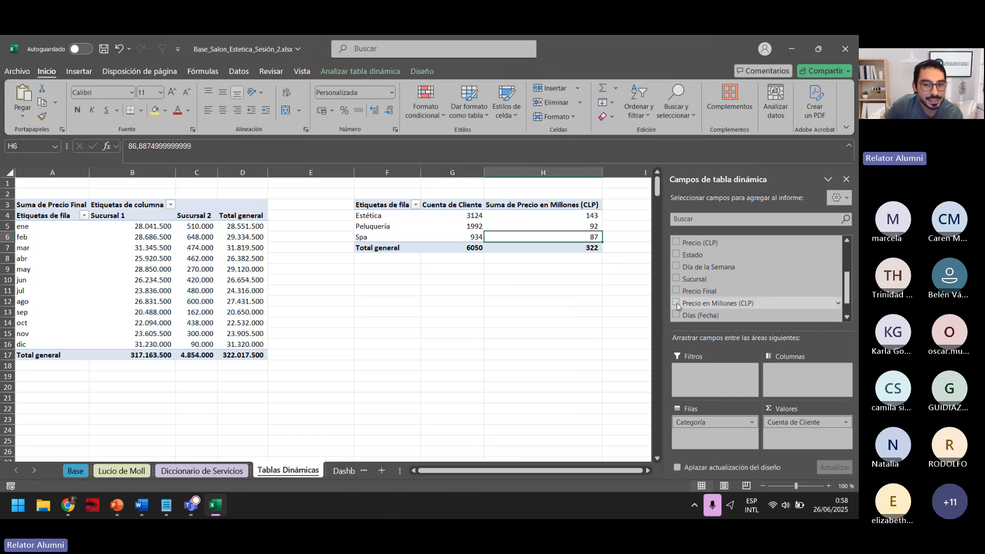
Step: Show the Dashboard sheet's revenue line and category pie charts with no chart selected and cell A1 active
{"action": "left_click", "coordinate": [344, 471]}
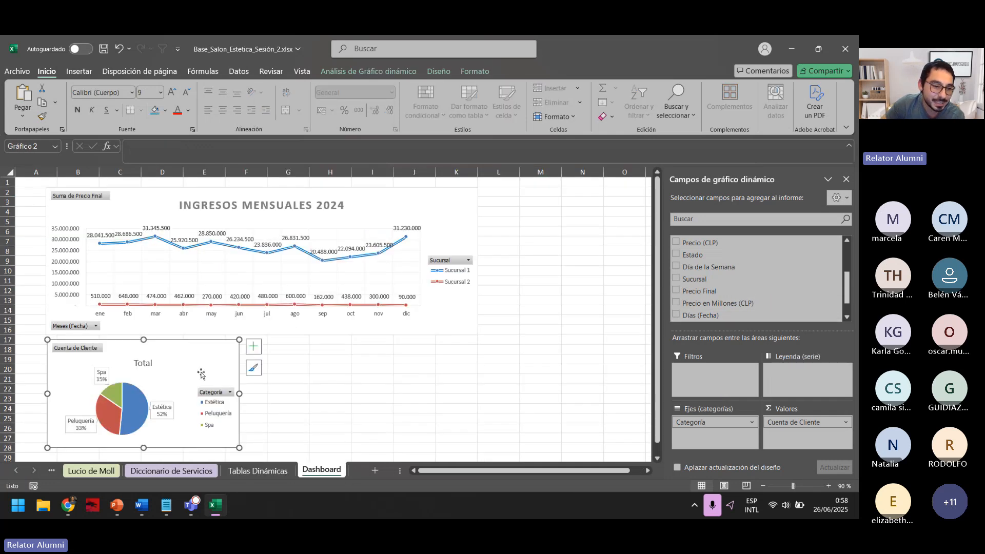
{"action": "left_click", "coordinate": [333, 368]}
{"action": "left_click", "coordinate": [225, 367]}
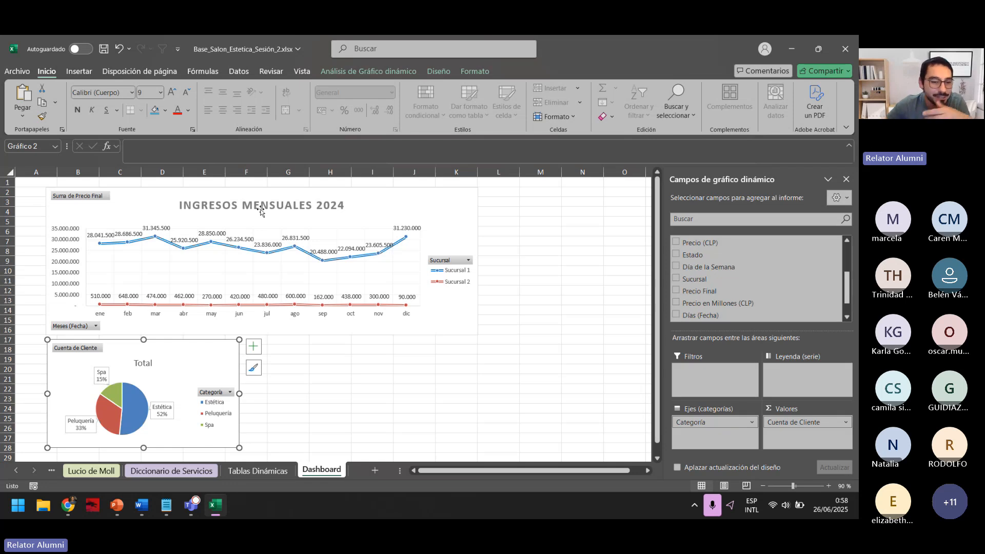
{"action": "left_click", "coordinate": [353, 343]}
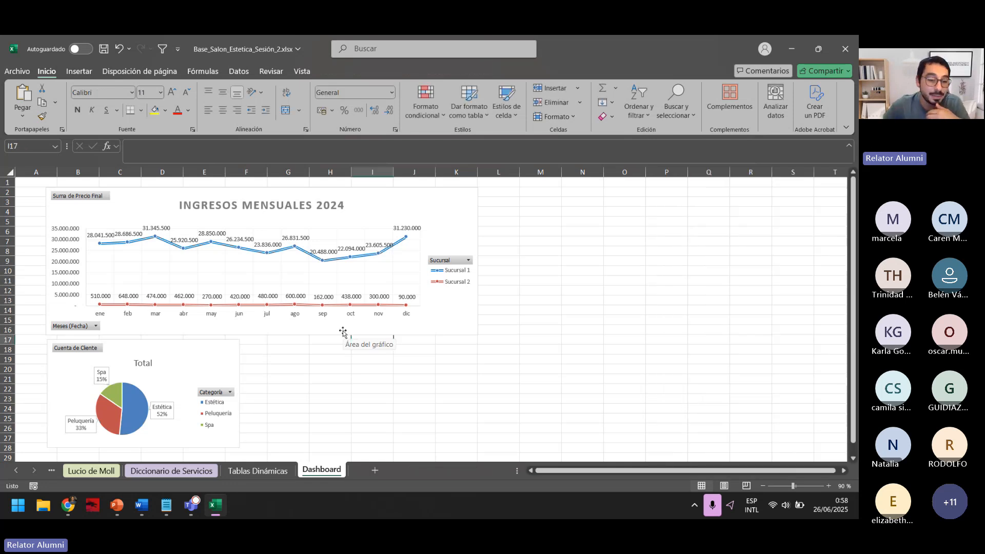
{"action": "left_click", "coordinate": [25, 183]}
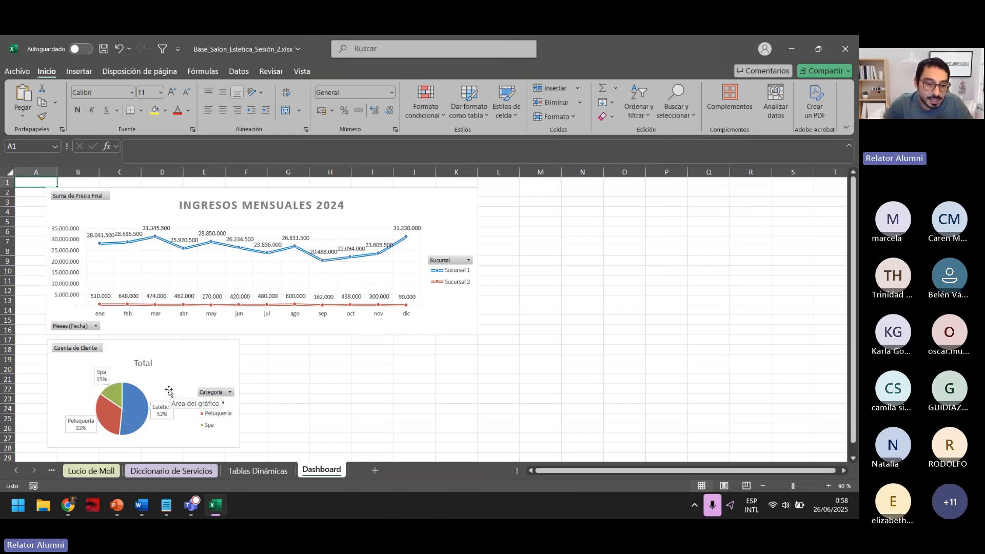
{"action": "left_click", "coordinate": [68, 505]}
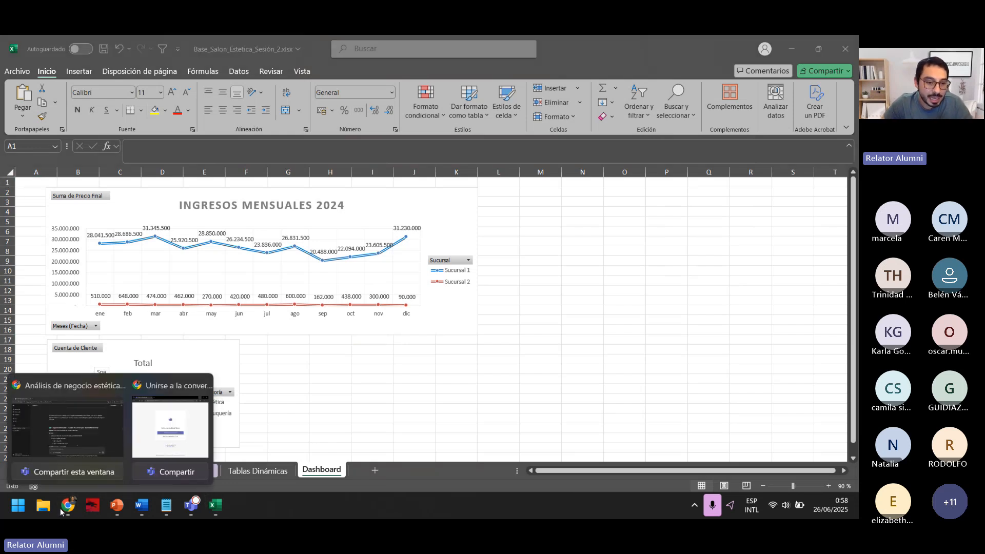
Step: Scroll through ChatGPT's suggested Dashboard charts
{"action": "left_click", "coordinate": [103, 441]}
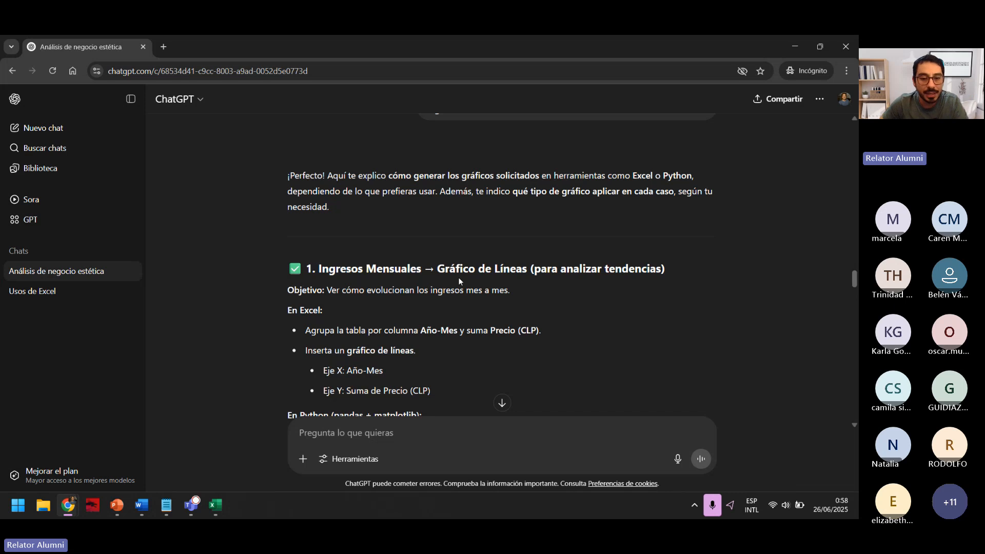
{"action": "scroll", "coordinate": [457, 277], "scroll_direction": "down", "scroll_amount": 4}
{"action": "scroll", "coordinate": [457, 273], "scroll_direction": "down", "scroll_amount": 4}
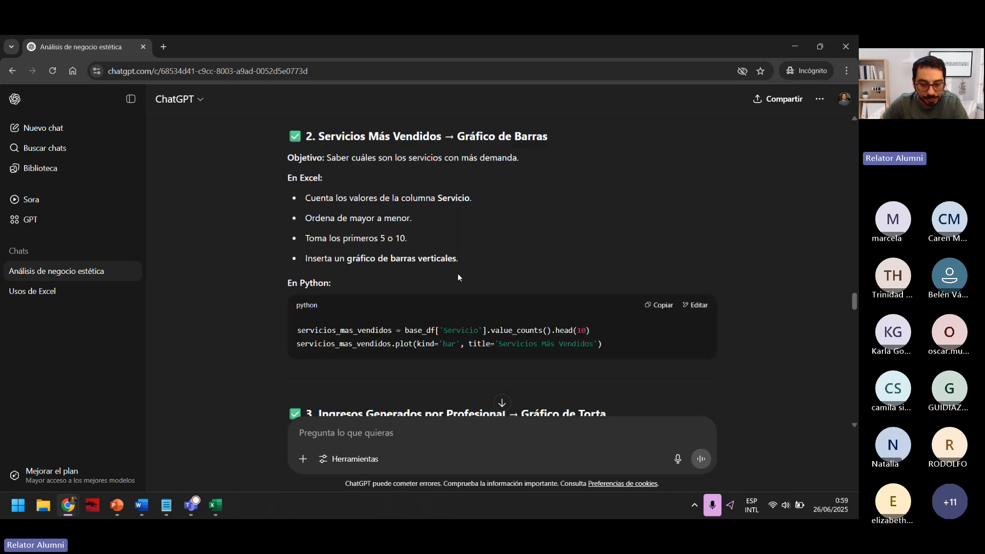
{"action": "scroll", "coordinate": [458, 272], "scroll_direction": "down", "scroll_amount": 1}
{"action": "scroll", "coordinate": [458, 275], "scroll_direction": "down", "scroll_amount": 4}
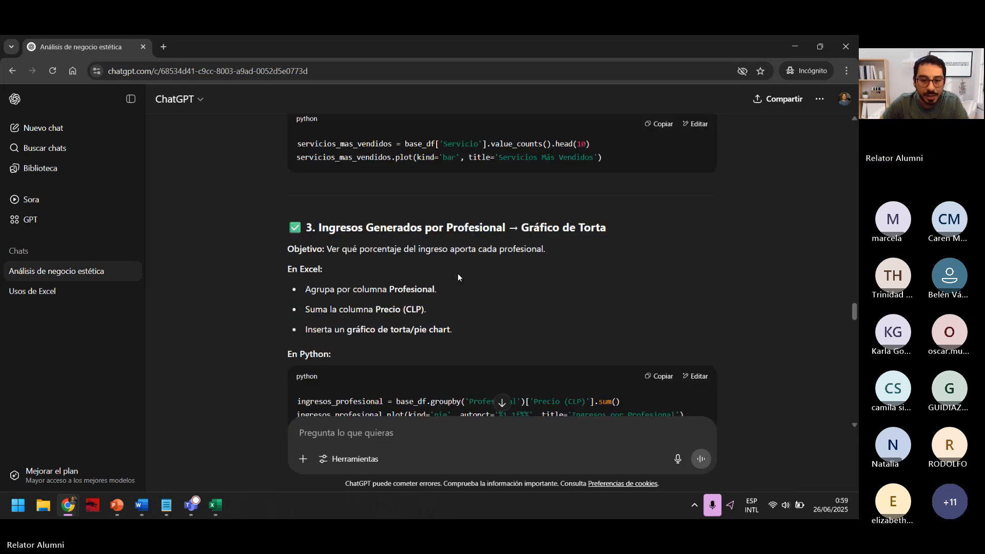
{"action": "scroll", "coordinate": [458, 277], "scroll_direction": "down", "scroll_amount": 2}
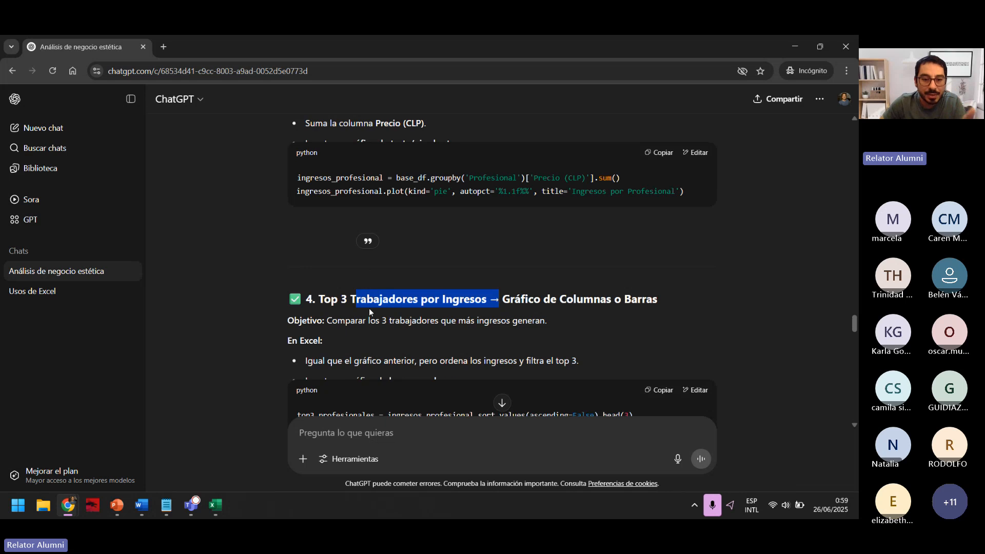
{"action": "scroll", "coordinate": [365, 304], "scroll_direction": "up", "scroll_amount": 2}
{"action": "scroll", "coordinate": [366, 303], "scroll_direction": "up", "scroll_amount": 8}
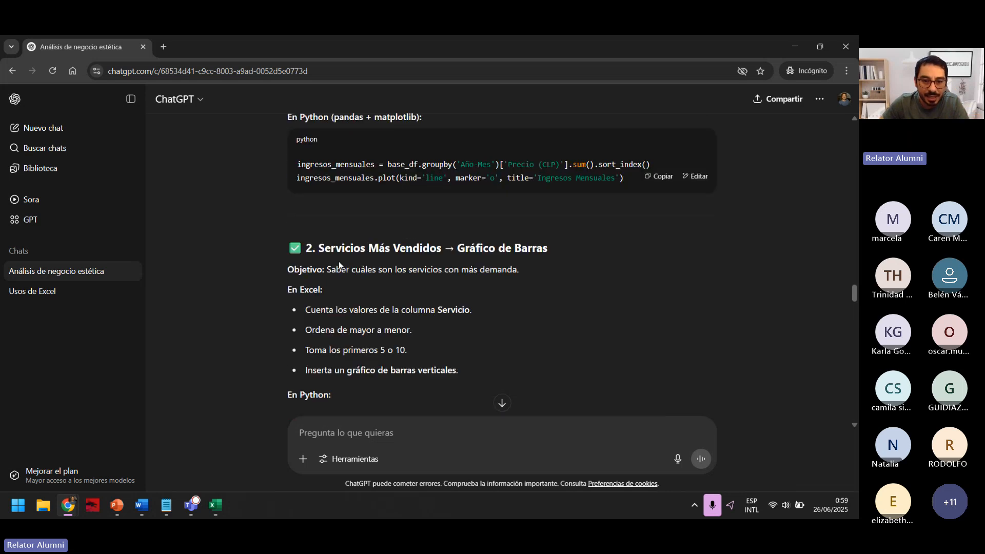
{"action": "scroll", "coordinate": [339, 286], "scroll_direction": "up", "scroll_amount": 1}
Step: Highlight the 'Top 3 Trabajadores por Ingresos' heading in ChatGPT, then return to Excel
{"action": "left_click_drag", "start_coordinate": [339, 286], "coordinate": [391, 279]}
{"action": "scroll", "coordinate": [387, 270], "scroll_direction": "down", "scroll_amount": 6}
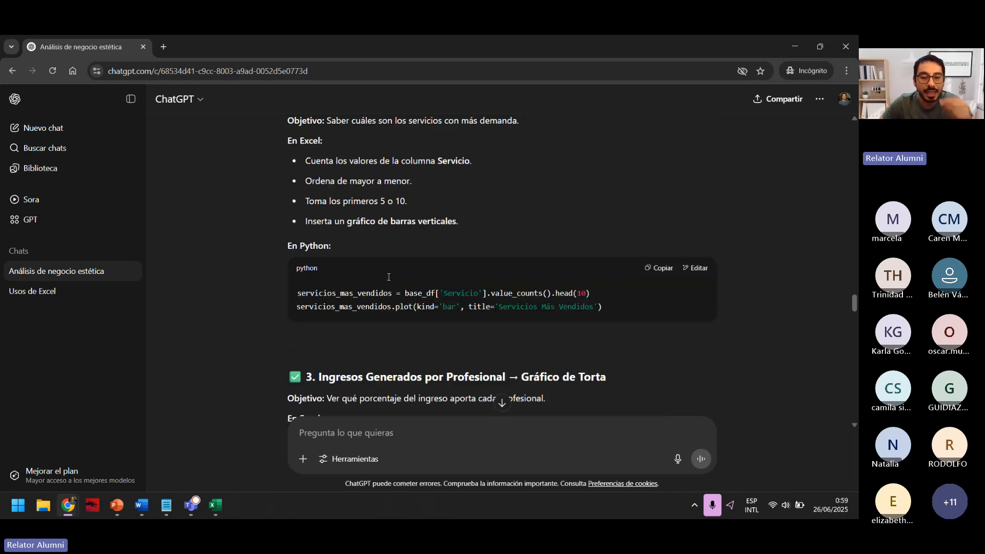
{"action": "scroll", "coordinate": [387, 270], "scroll_direction": "down", "scroll_amount": 8}
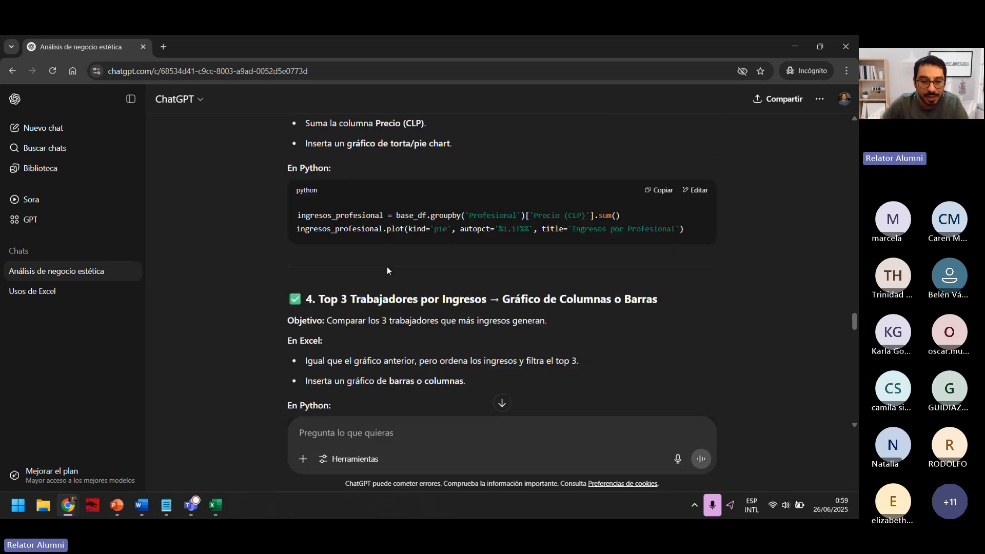
{"action": "left_click_drag", "start_coordinate": [318, 224], "coordinate": [486, 224]}
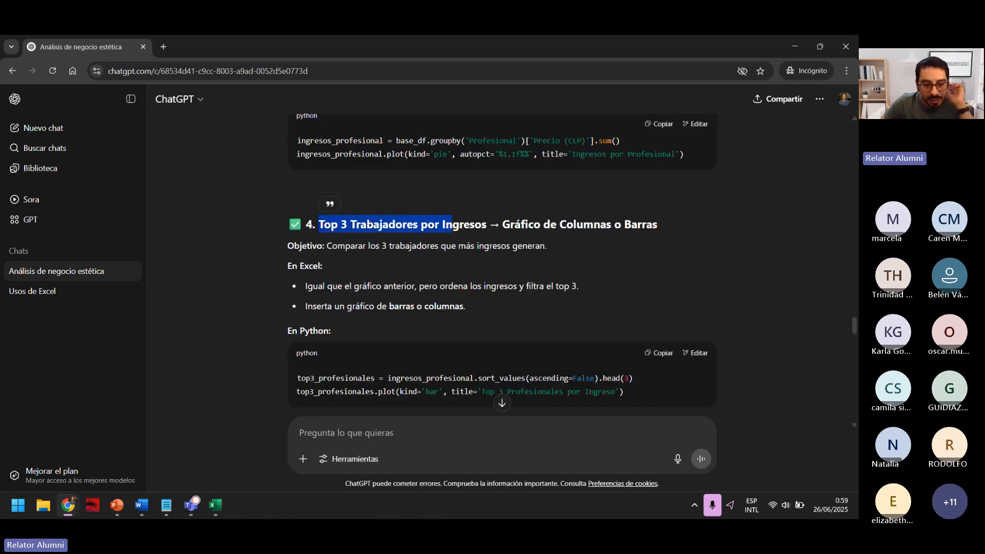
{"action": "left_click", "coordinate": [214, 506]}
Step: Switch to the Tablas Dinámicas sheet and select cell F11 for the new pivot
{"action": "left_click", "coordinate": [260, 470]}
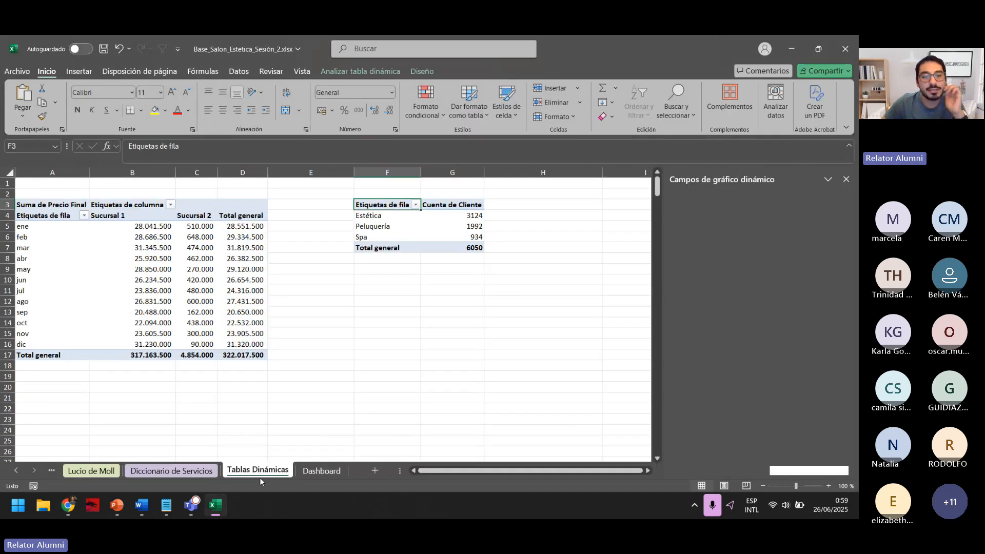
{"action": "left_click", "coordinate": [311, 322]}
{"action": "left_click", "coordinate": [387, 291]}
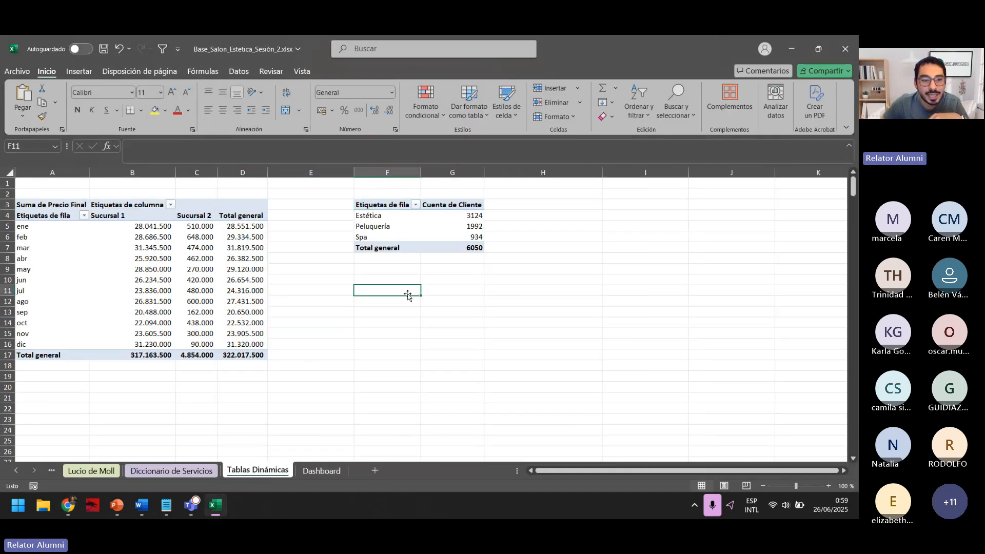
Step: Copy the range Base!$A$1:$L$6051 from the Notepad notes and move Notepad aside
{"action": "left_click", "coordinate": [161, 506]}
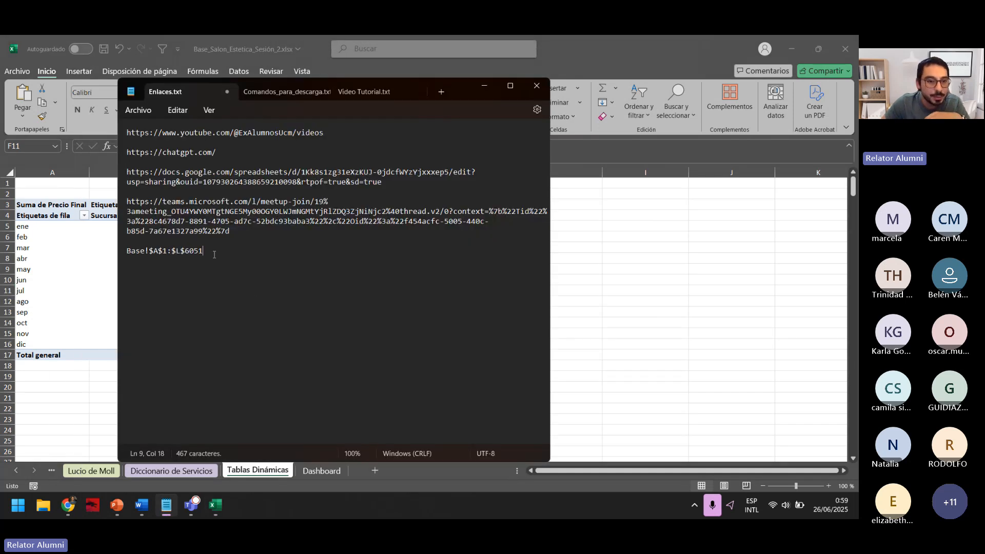
{"action": "left_click_drag", "start_coordinate": [214, 255], "coordinate": [116, 260]}
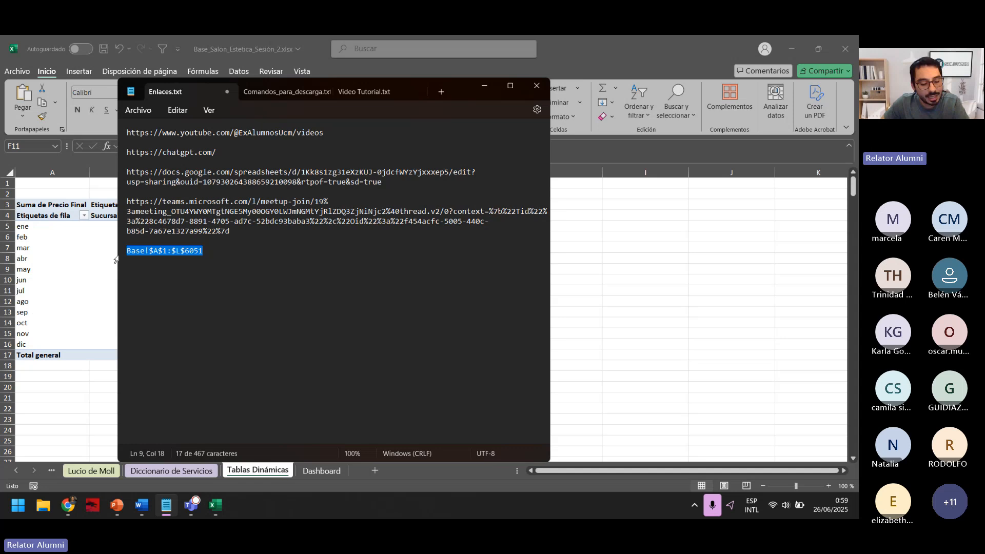
{"action": "left_click_drag", "start_coordinate": [463, 89], "coordinate": [1, 210]}
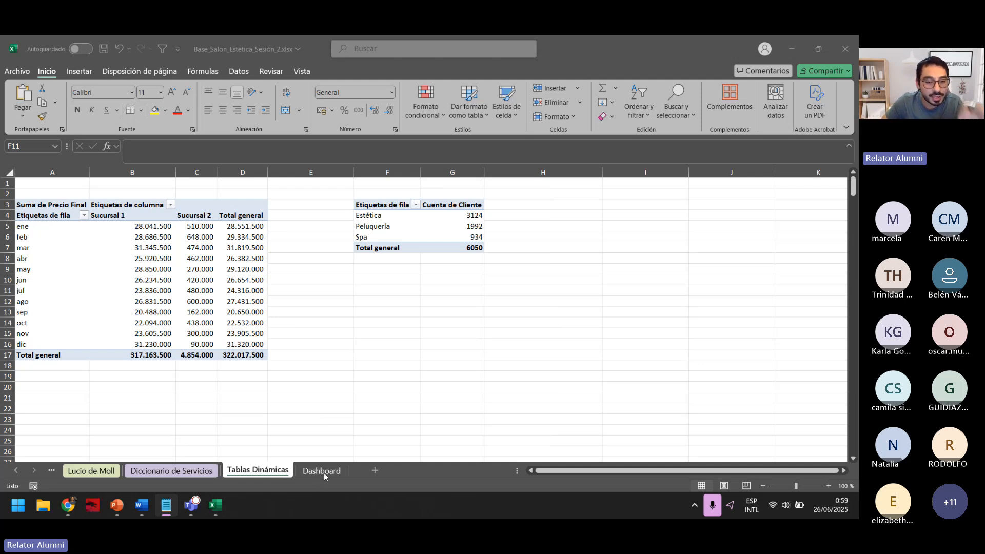
Step: Insert a pivot table from Base!$A$1:$L$6051 at cell F11 on the existing sheet
{"action": "left_click", "coordinate": [391, 291]}
{"action": "left_click", "coordinate": [79, 71]}
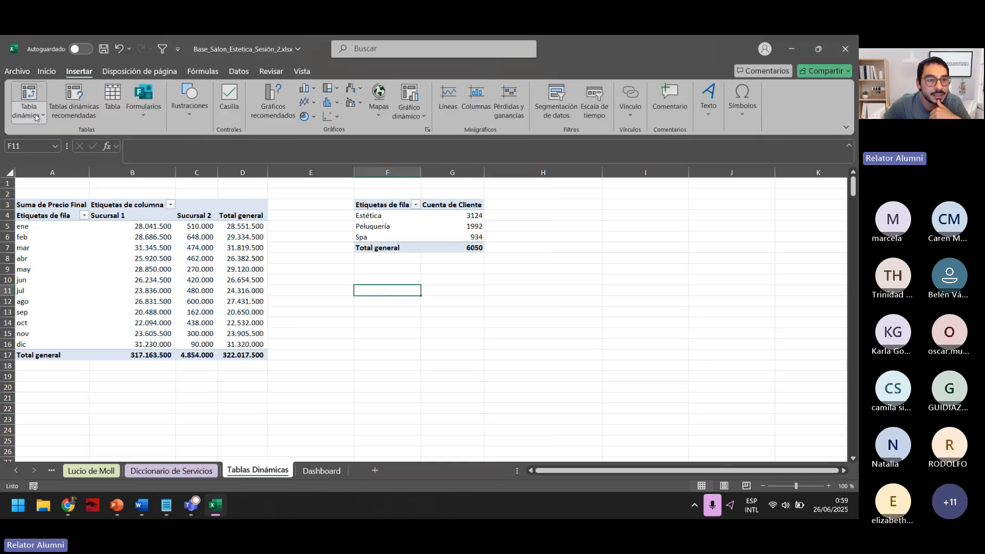
{"action": "left_click", "coordinate": [29, 96]}
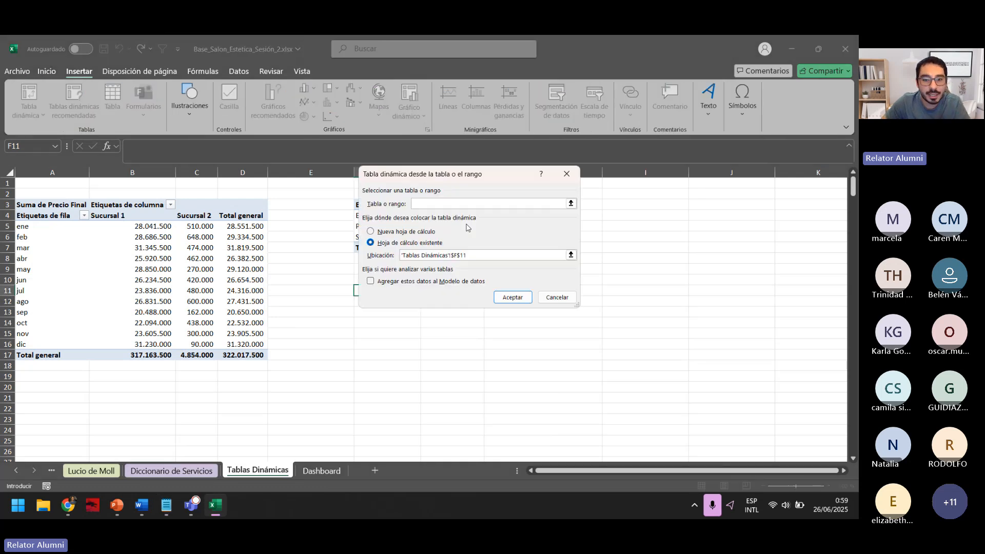
{"action": "key", "text": "ctrl+v"}
{"action": "left_click", "coordinate": [515, 299]}
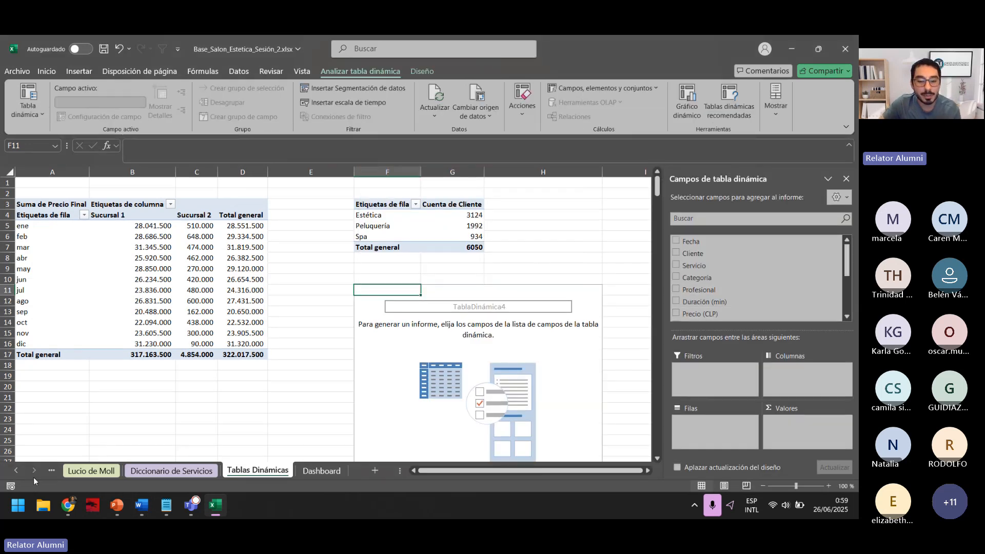
{"action": "mouse_move", "coordinate": [67, 505]}
{"action": "left_click", "coordinate": [72, 449]}
Step: Highlight ChatGPT's bar/column chart suggestion and top-earning-workers objective, then return to Excel
{"action": "scroll", "coordinate": [347, 235], "scroll_direction": "down", "scroll_amount": 3}
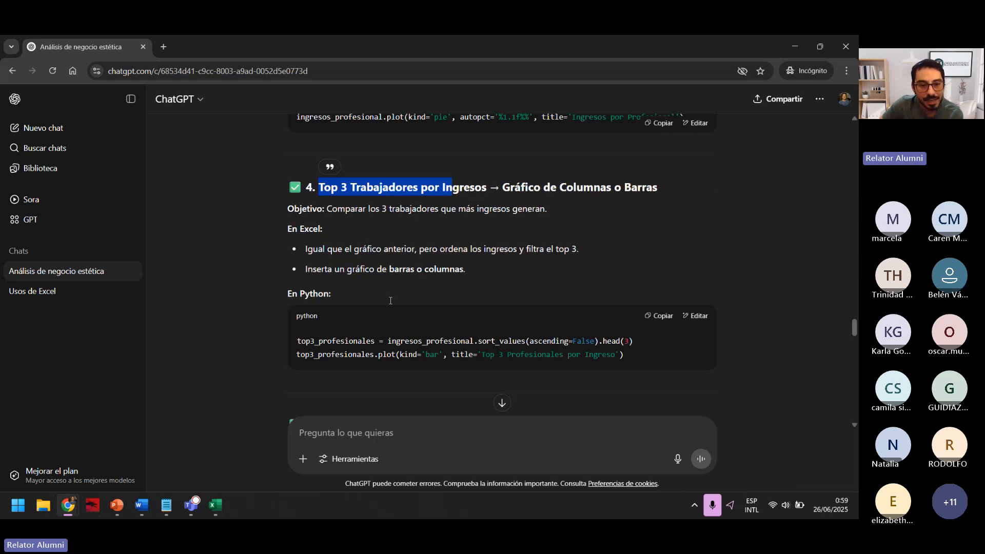
{"action": "scroll", "coordinate": [347, 234], "scroll_direction": "up", "scroll_amount": 1}
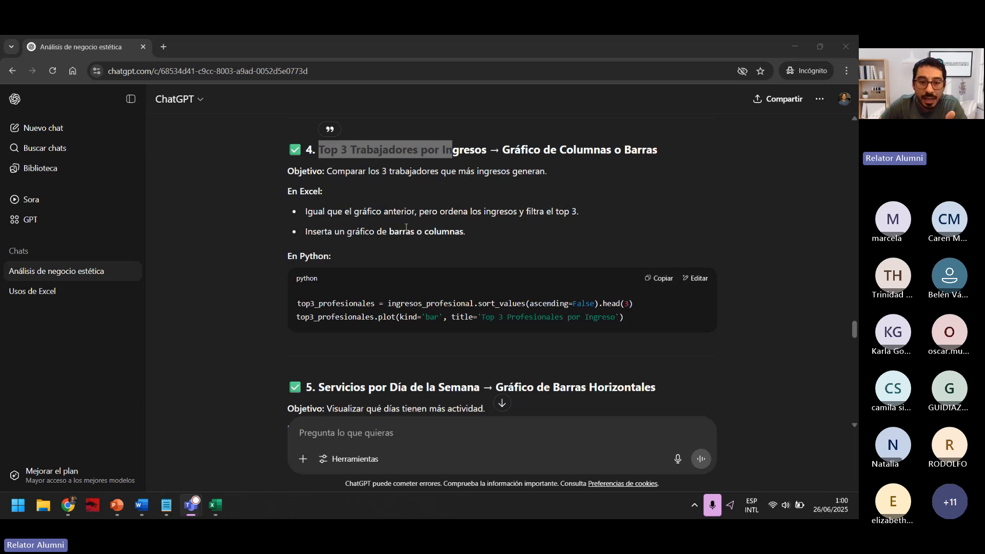
{"action": "left_click_drag", "start_coordinate": [389, 231], "coordinate": [478, 233]}
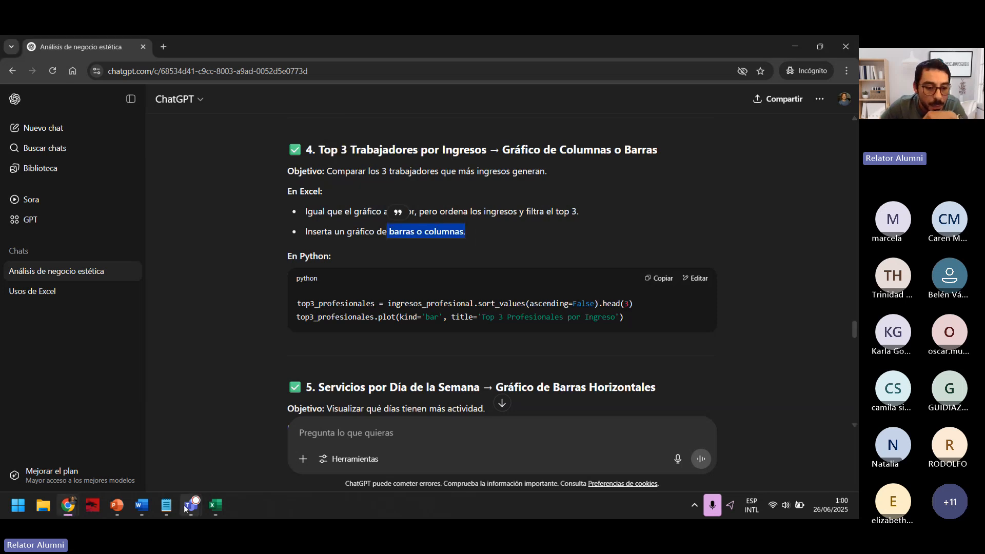
{"action": "mouse_move", "coordinate": [136, 513]}
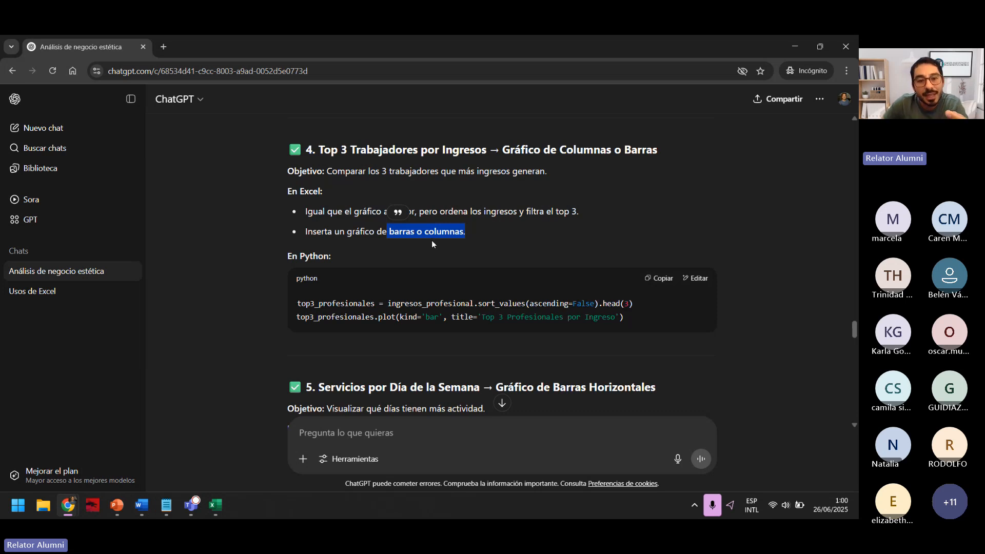
{"action": "left_click_drag", "start_coordinate": [389, 171], "coordinate": [564, 174]}
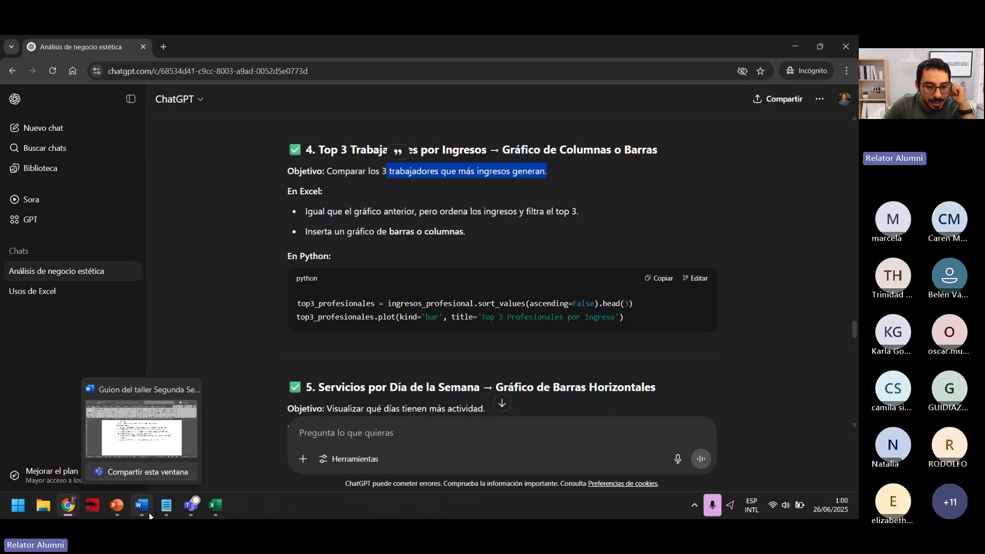
{"action": "mouse_move", "coordinate": [123, 516]}
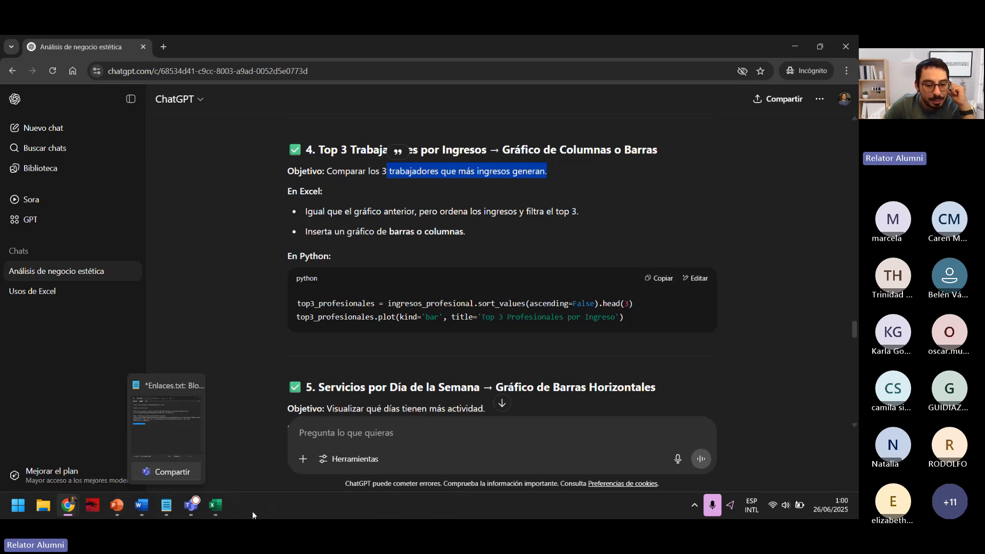
{"action": "mouse_move", "coordinate": [216, 514]}
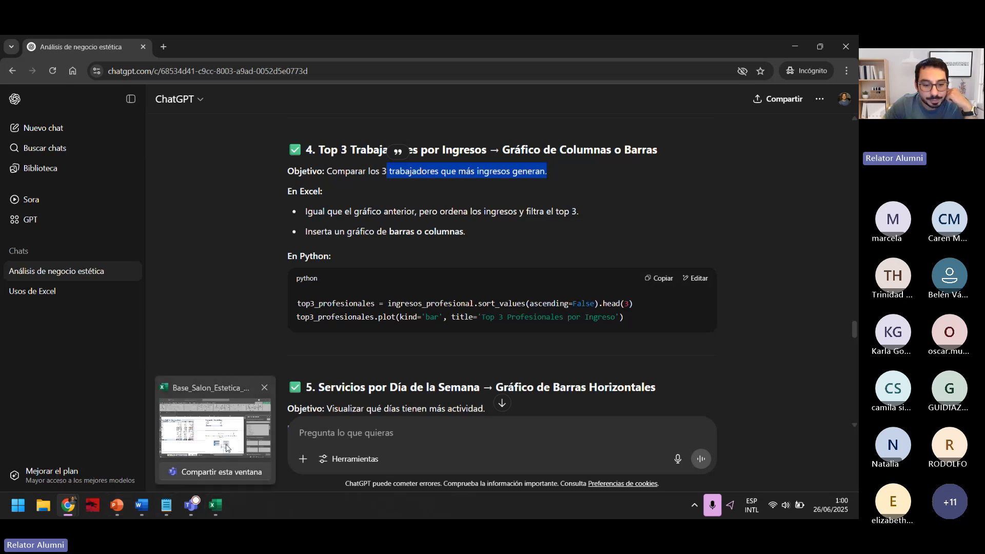
{"action": "left_click", "coordinate": [211, 505]}
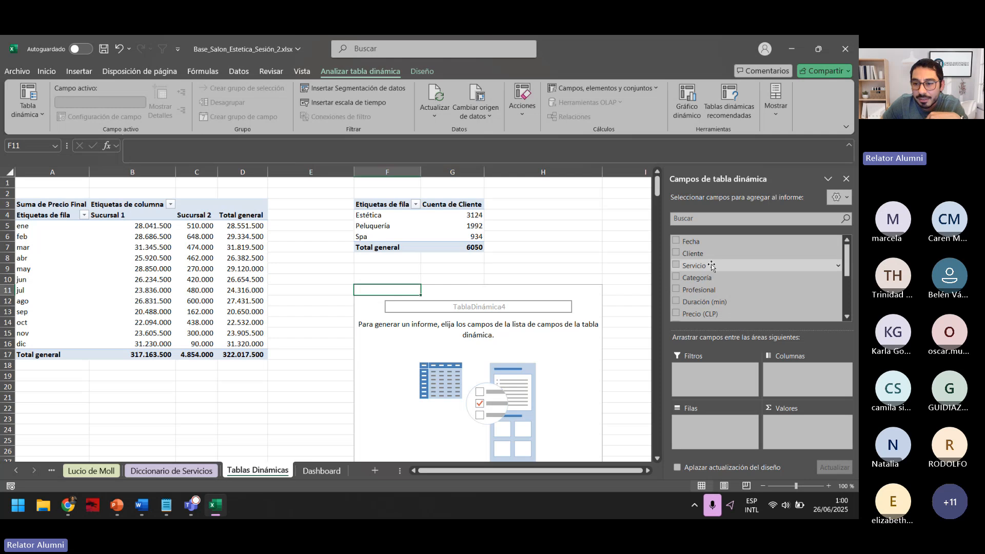
Step: Put Profesional in Filas and Precio en Millones (CLP) in Valores, removing the Precio Final sum
{"action": "scroll", "coordinate": [698, 263], "scroll_direction": "down", "scroll_amount": 2}
{"action": "left_click_drag", "start_coordinate": [699, 254], "coordinate": [700, 428]}
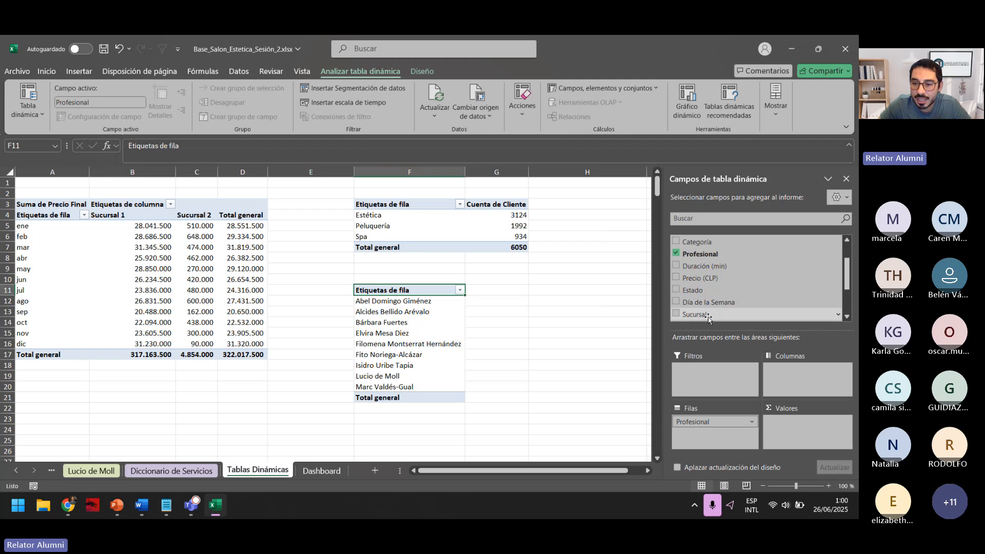
{"action": "left_click_drag", "start_coordinate": [714, 278], "coordinate": [764, 277]}
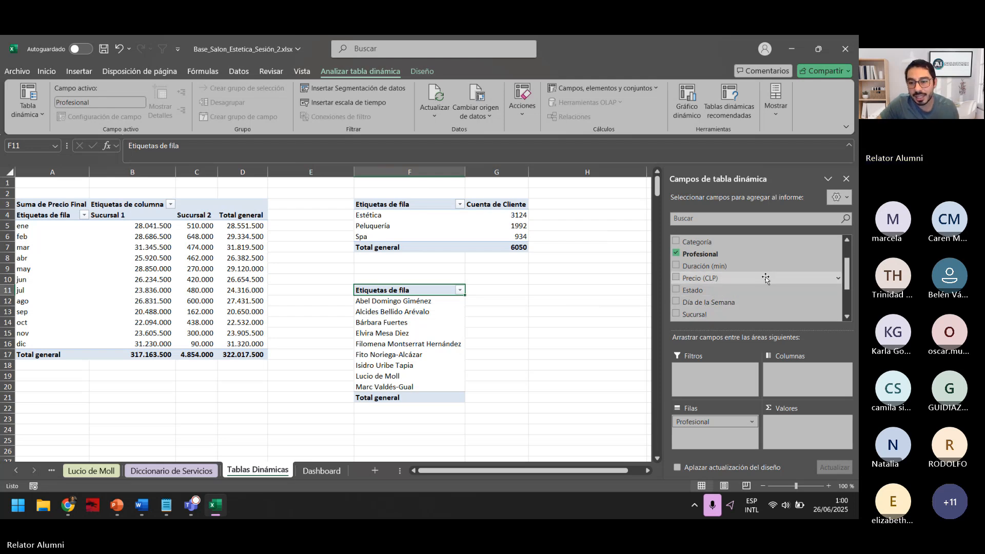
{"action": "scroll", "coordinate": [764, 277], "scroll_direction": "down", "scroll_amount": 2}
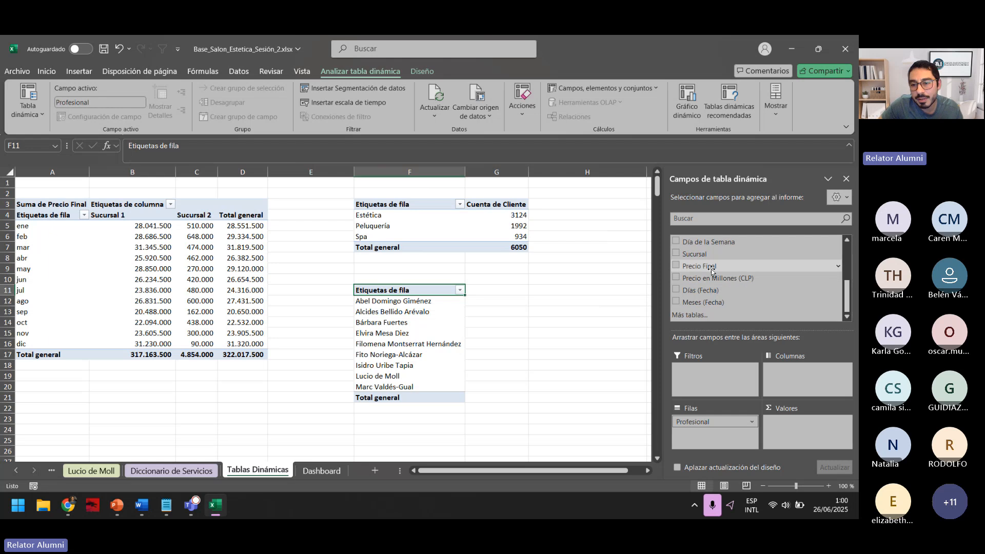
{"action": "left_click_drag", "start_coordinate": [712, 267], "coordinate": [804, 440]}
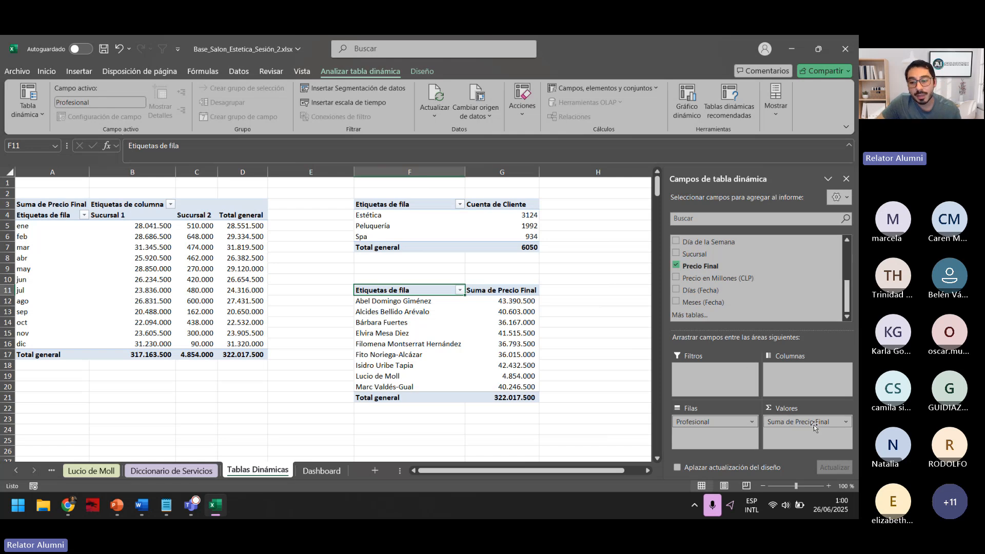
{"action": "left_click_drag", "start_coordinate": [816, 422], "coordinate": [792, 442]}
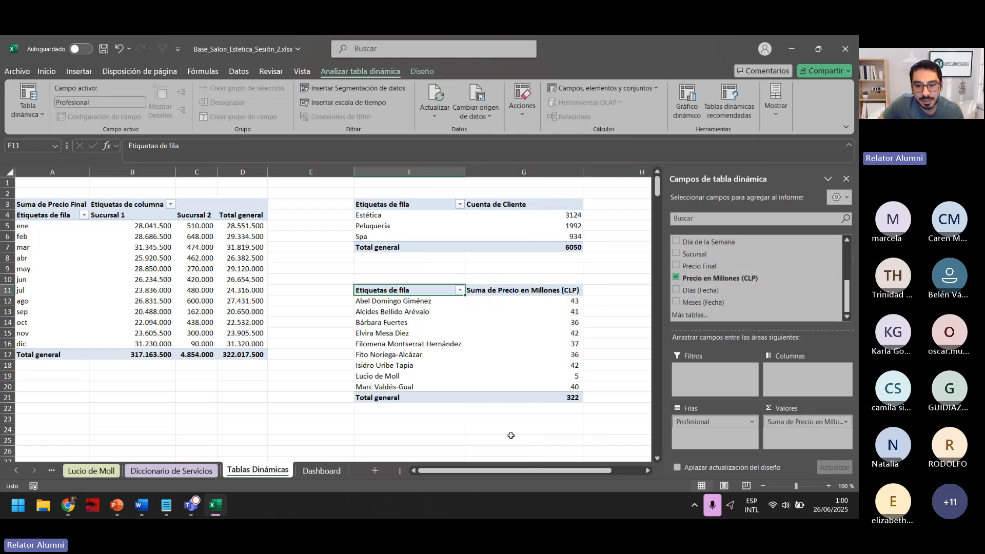
{"action": "left_click", "coordinate": [576, 302]}
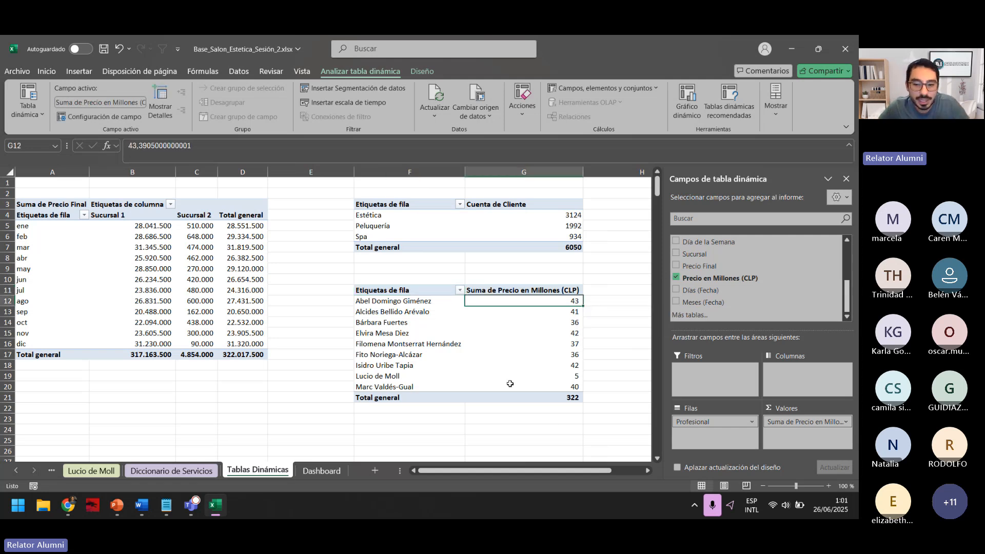
{"action": "left_click", "coordinate": [401, 317]}
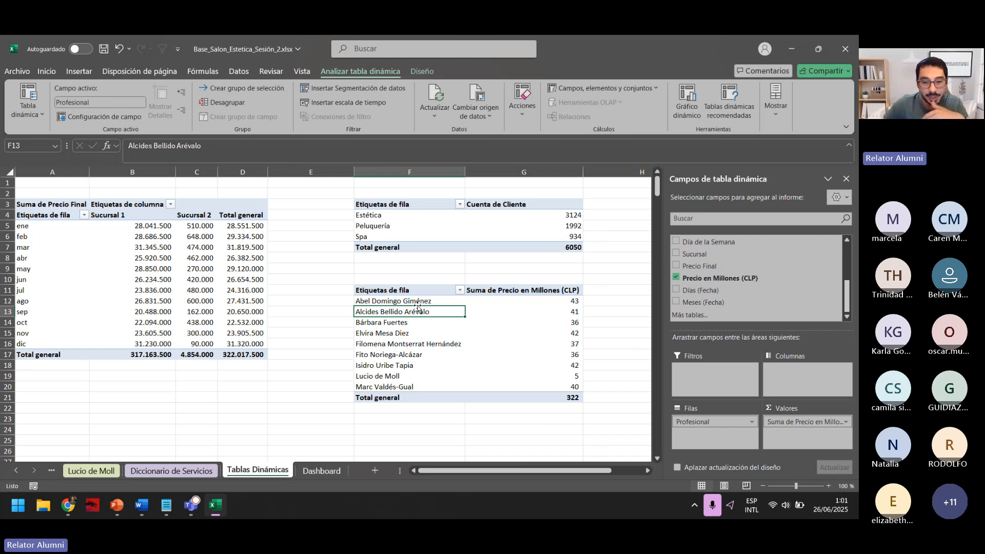
Step: Insert a clustered horizontal bar pivot chart of revenue per professional
{"action": "left_click", "coordinate": [72, 72]}
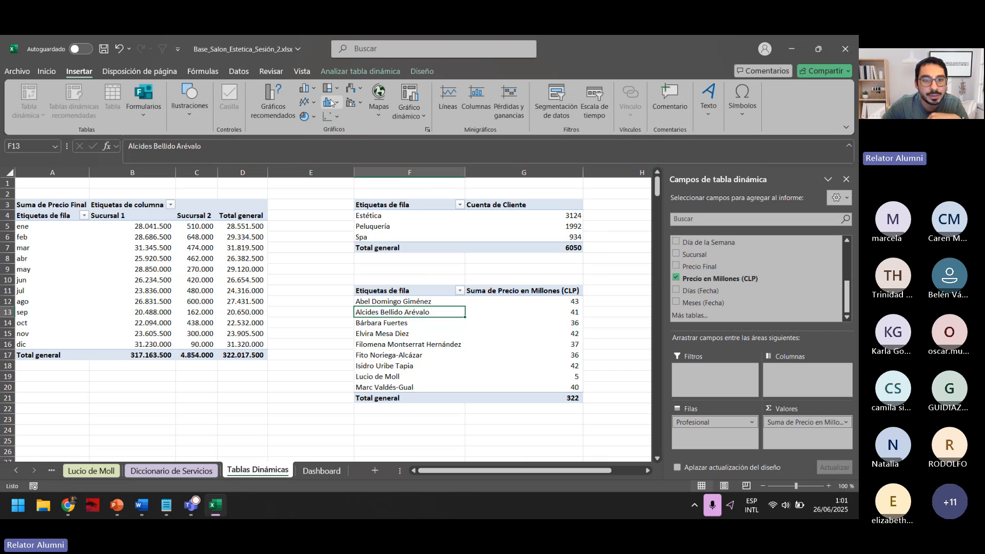
{"action": "left_click", "coordinate": [306, 88]}
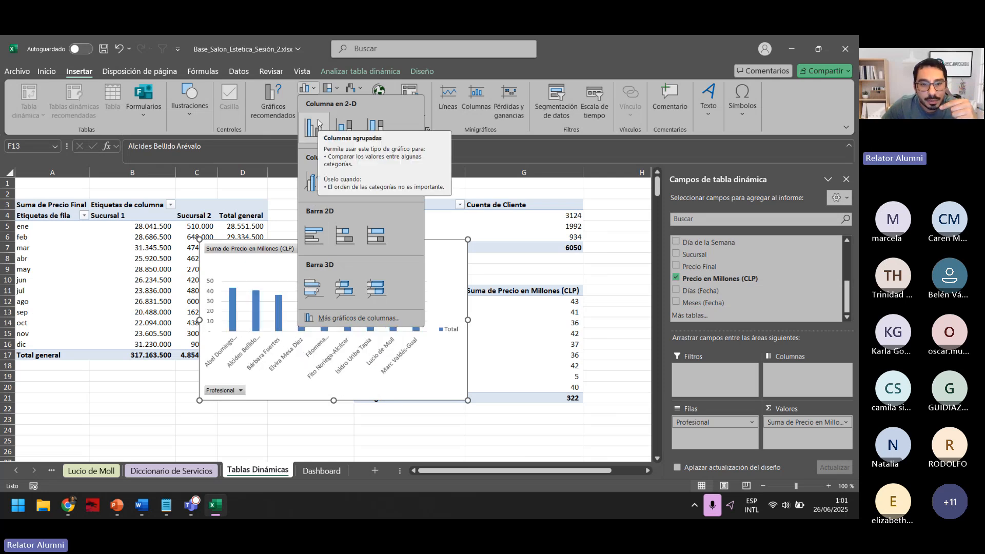
{"action": "left_click", "coordinate": [268, 128]}
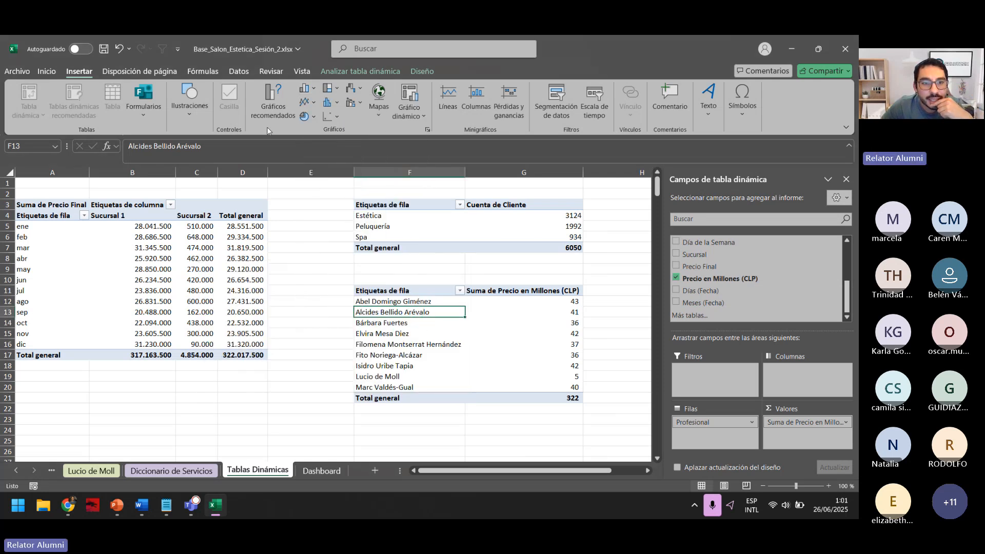
{"action": "left_click", "coordinate": [313, 94]}
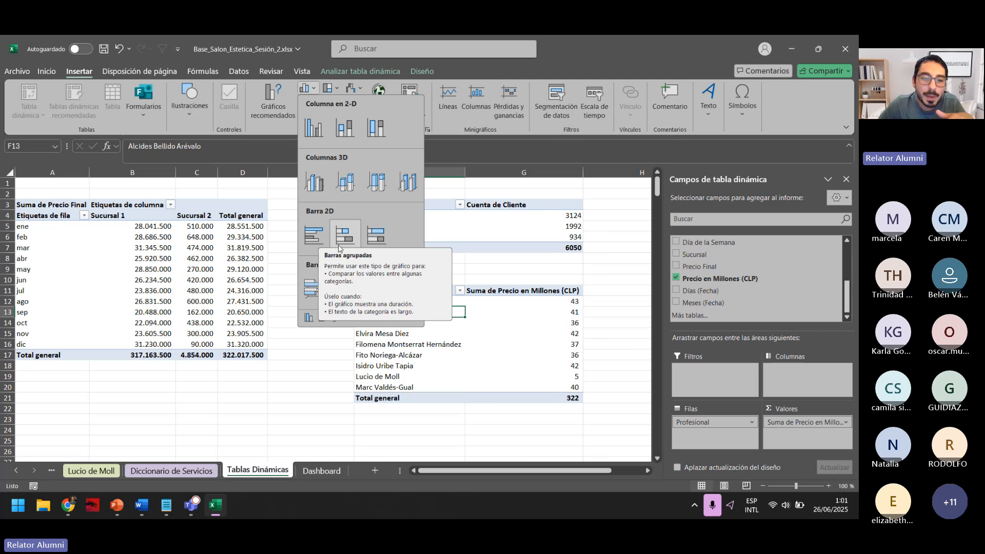
{"action": "left_click", "coordinate": [315, 237]}
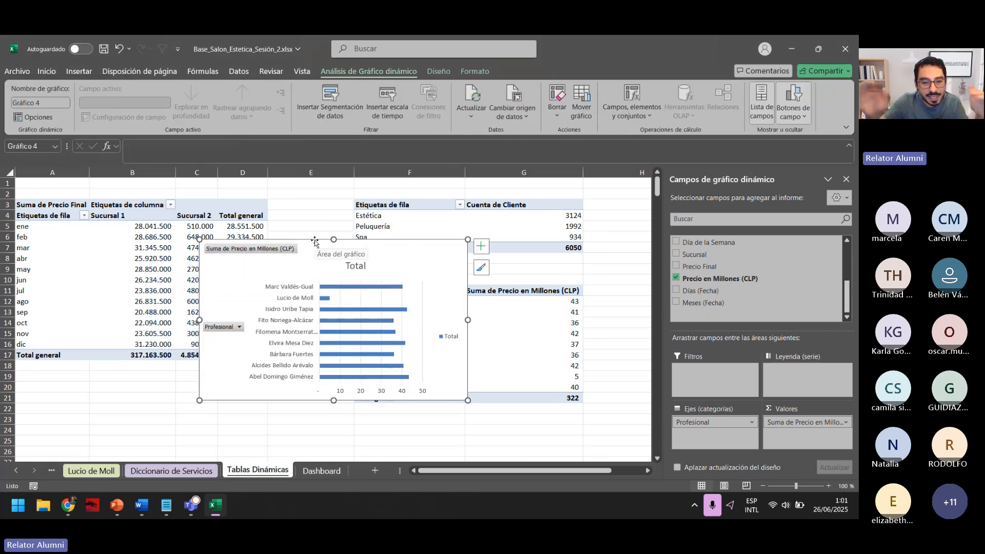
Step: Move and resize the bar chart into the sheet's top-left area
{"action": "left_click_drag", "start_coordinate": [315, 241], "coordinate": [374, 217]}
{"action": "left_click_drag", "start_coordinate": [446, 223], "coordinate": [437, 241]}
{"action": "left_click_drag", "start_coordinate": [600, 402], "coordinate": [600, 403]}
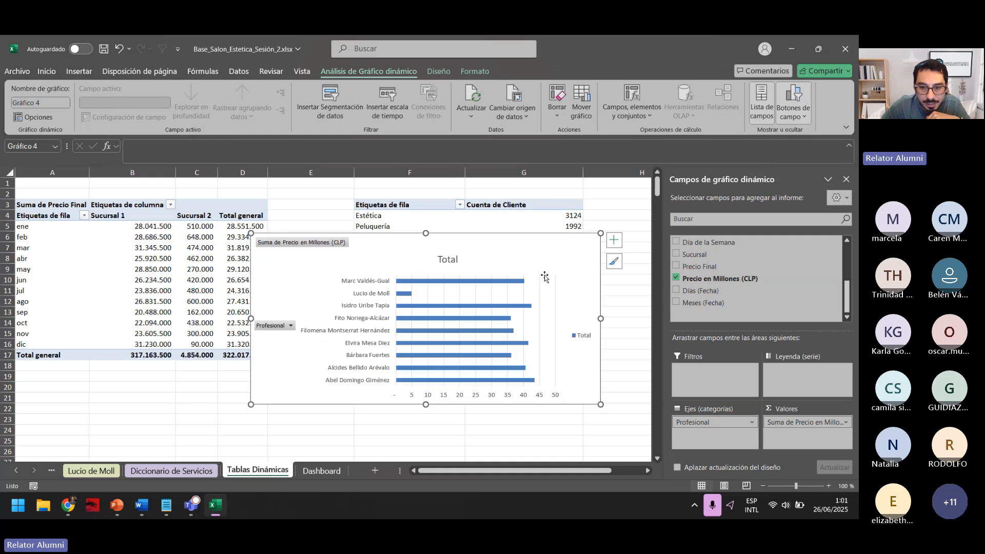
{"action": "left_click_drag", "start_coordinate": [546, 248], "coordinate": [311, 206]}
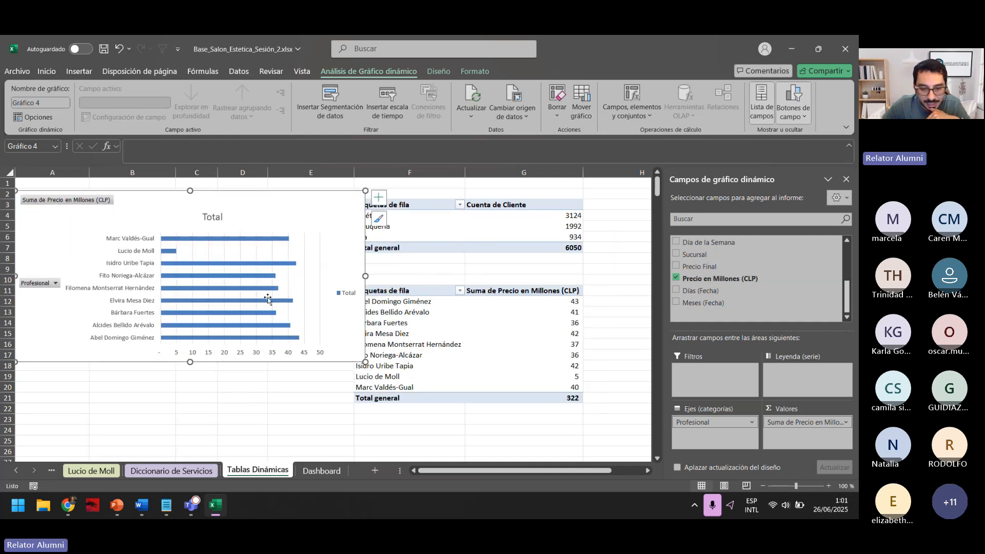
{"action": "left_click_drag", "start_coordinate": [232, 214], "coordinate": [237, 227]}
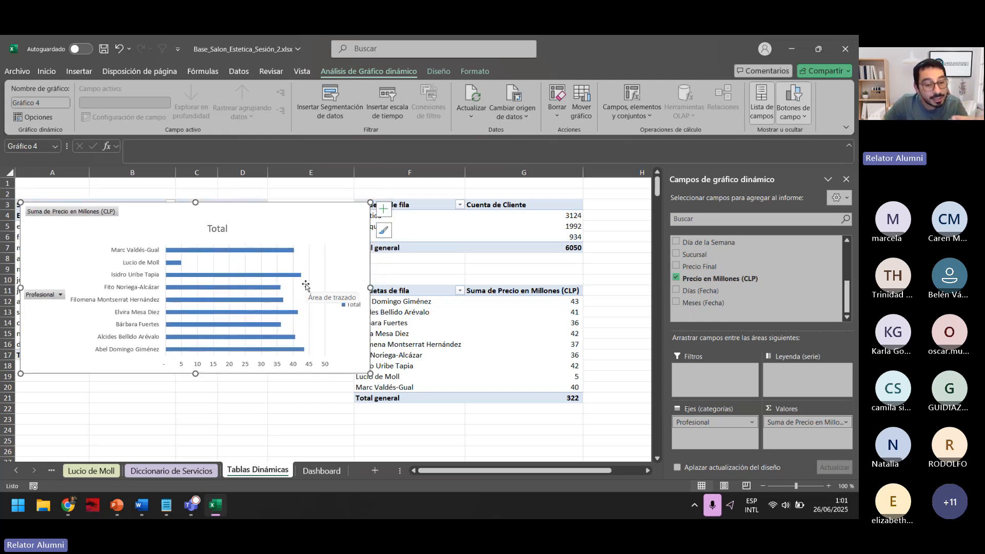
{"action": "mouse_move", "coordinate": [277, 277]}
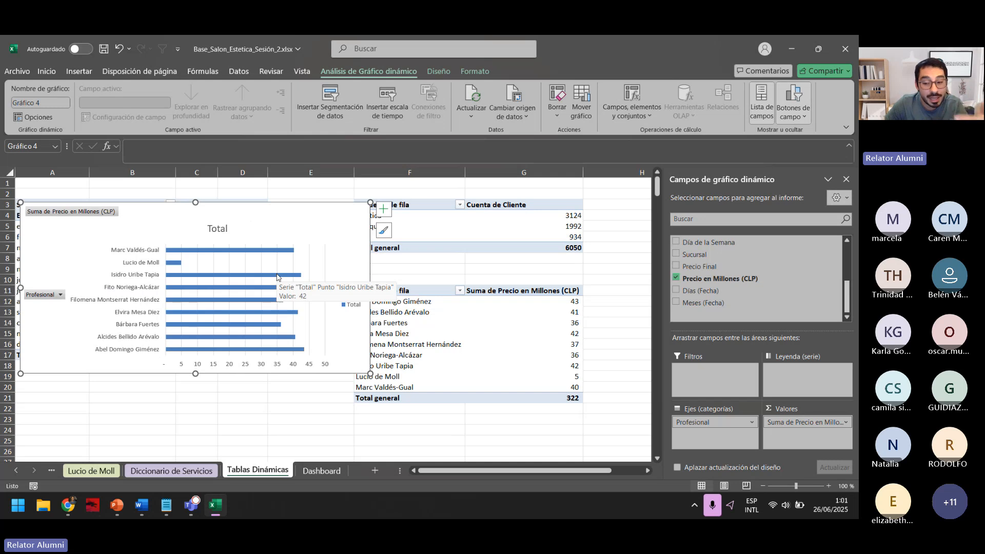
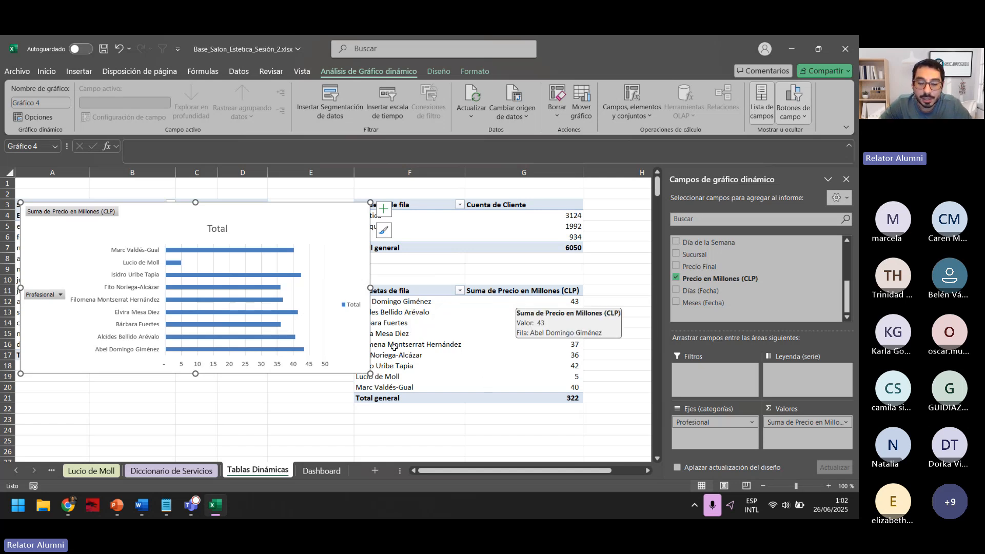
Step: Move the professionals' price chart down beside the pivot tables and shrink it
{"action": "left_click", "coordinate": [429, 290]}
{"action": "left_click_drag", "start_coordinate": [303, 215], "coordinate": [246, 241]}
{"action": "left_click_drag", "start_coordinate": [366, 399], "coordinate": [296, 362]}
Step: Select the first professional's price total in the pivot table
{"action": "left_click", "coordinate": [500, 301]}
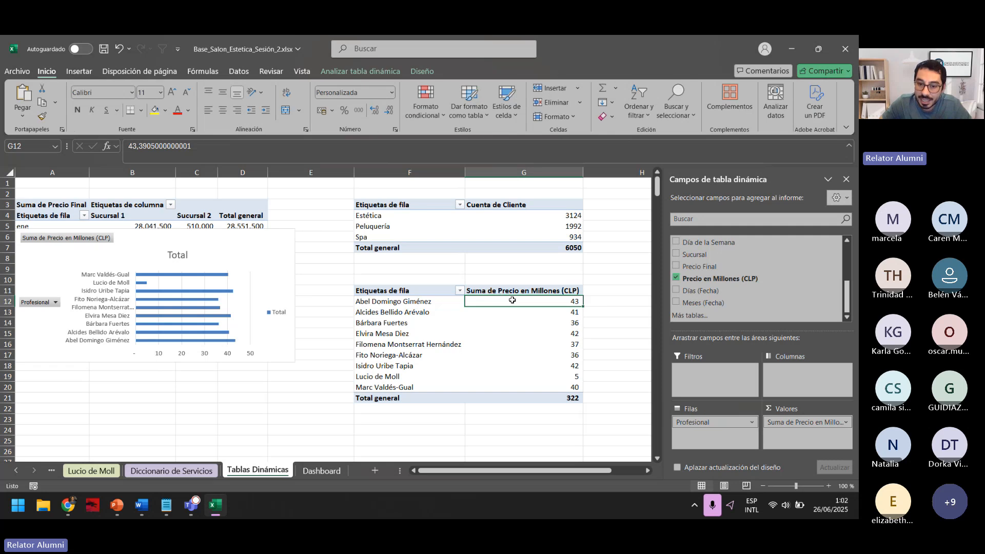
{"action": "left_click", "coordinate": [440, 304]}
{"action": "right_click", "coordinate": [441, 304]}
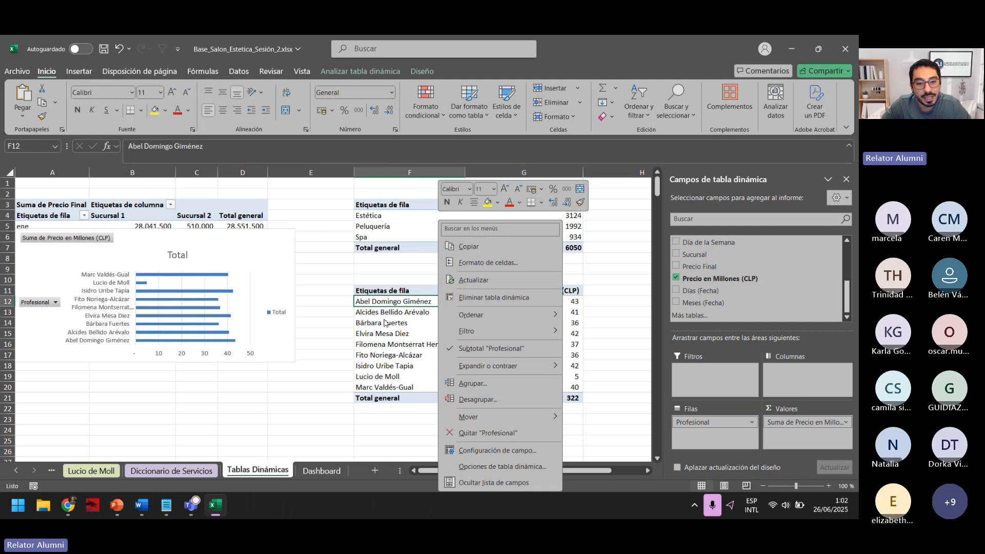
{"action": "left_click", "coordinate": [398, 306]}
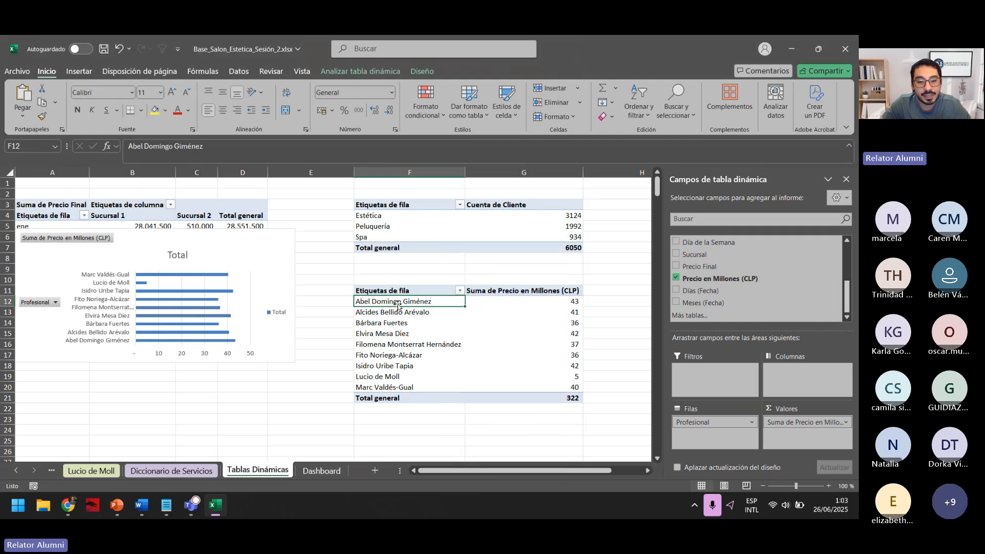
{"action": "left_click", "coordinate": [529, 306]}
Step: Sort the professionals' price totals with Ordenar de menor a mayor
{"action": "right_click", "coordinate": [542, 304]}
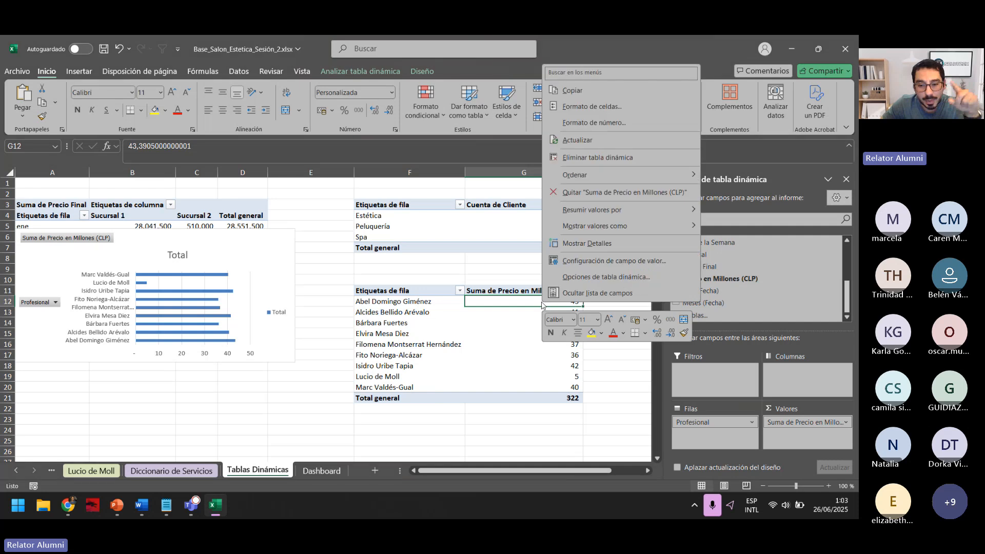
{"action": "mouse_move", "coordinate": [586, 177]}
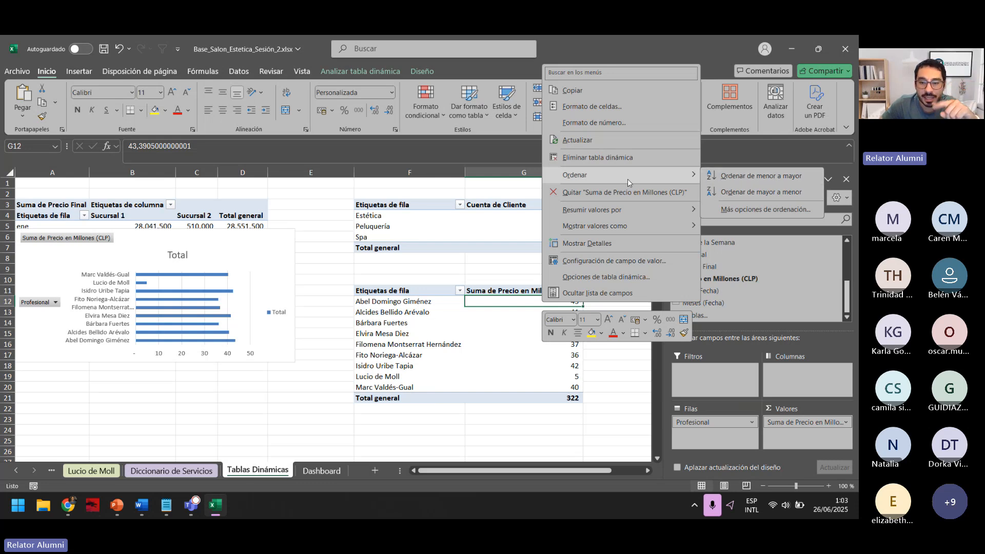
{"action": "left_click", "coordinate": [753, 177]}
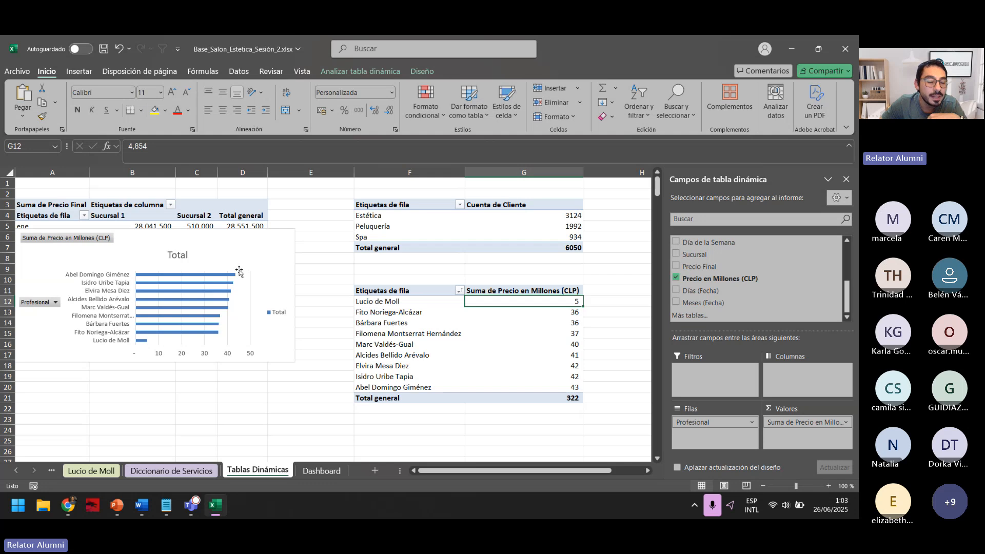
{"action": "mouse_move", "coordinate": [234, 280]}
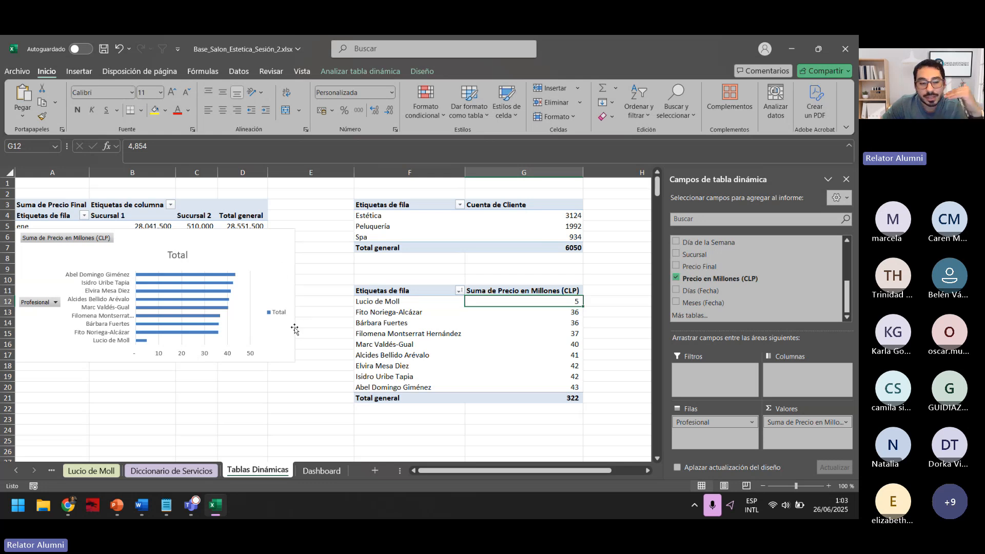
Step: Filter professionals to the top 3 by price using the Los 10 mejores filter
{"action": "left_click", "coordinate": [399, 303]}
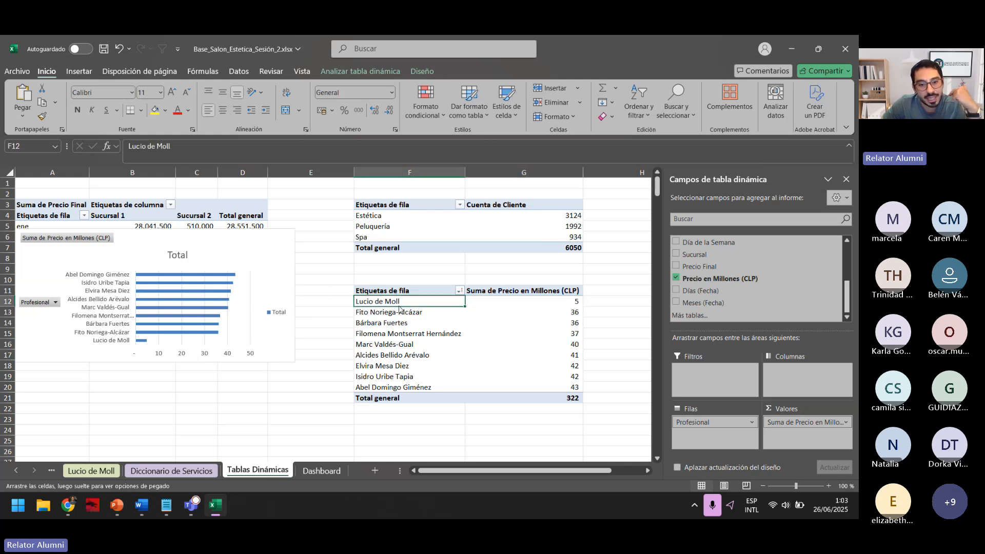
{"action": "right_click", "coordinate": [409, 303]}
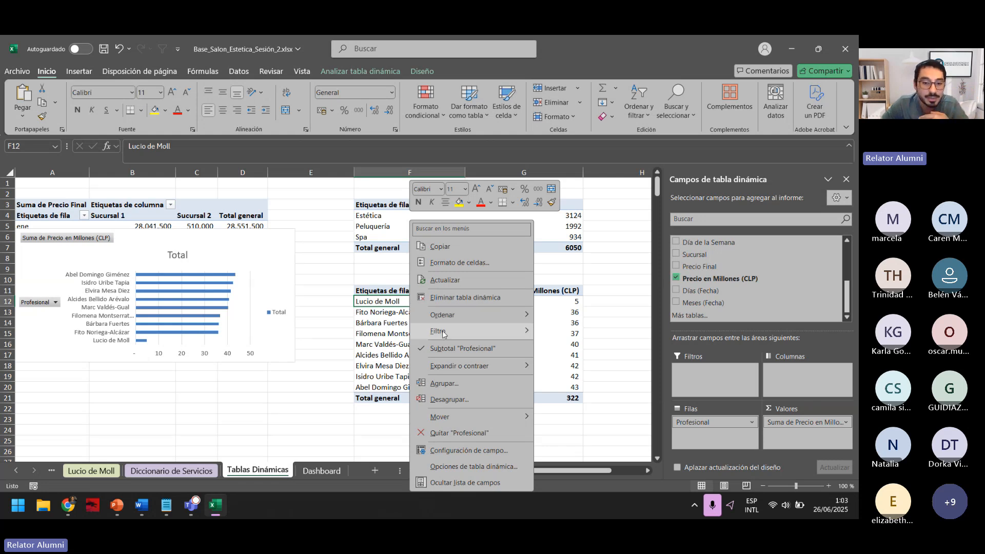
{"action": "mouse_move", "coordinate": [444, 333]}
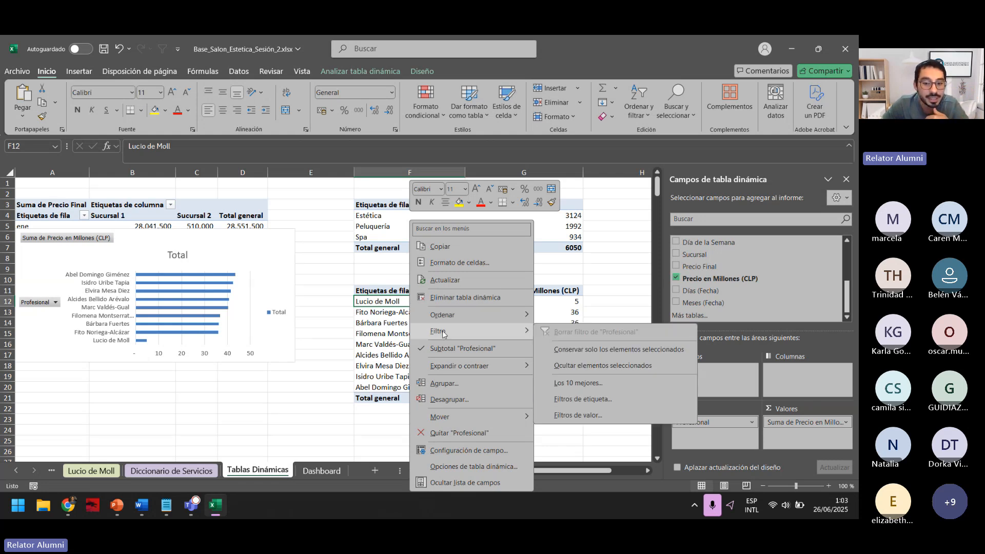
{"action": "left_click", "coordinate": [574, 387]}
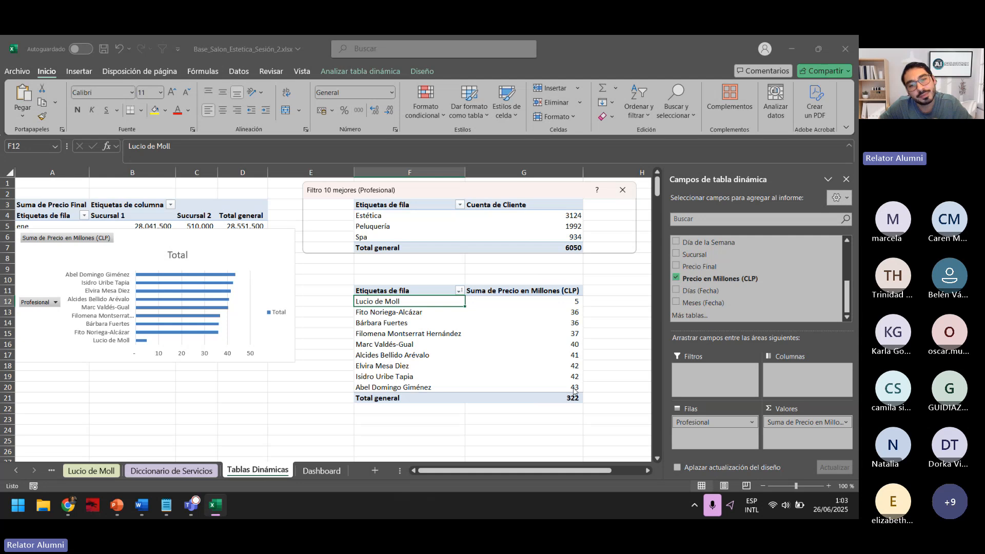
{"action": "left_click_drag", "start_coordinate": [520, 193], "coordinate": [375, 263]}
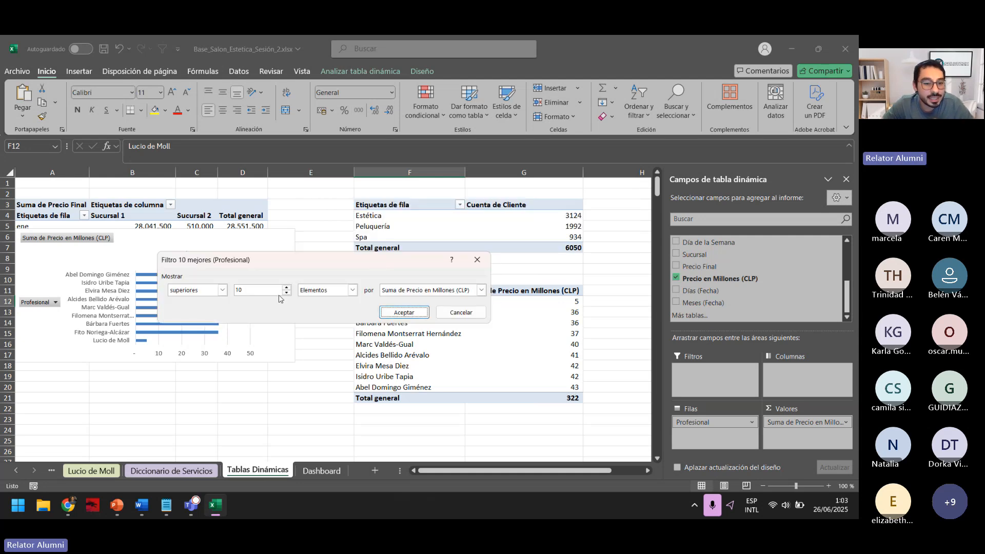
{"action": "double_click", "coordinate": [257, 291]}
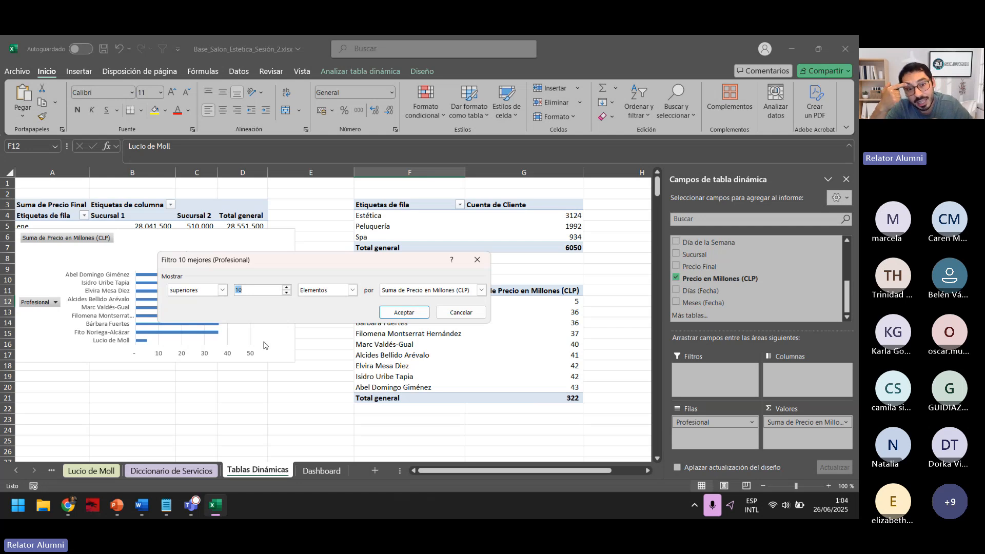
{"action": "type", "text": "3"}
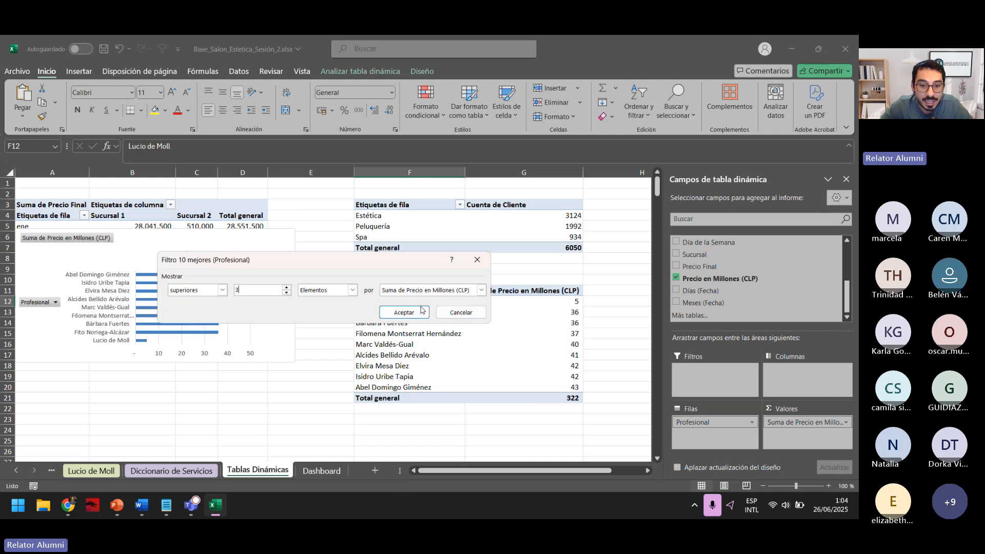
{"action": "left_click", "coordinate": [405, 316]}
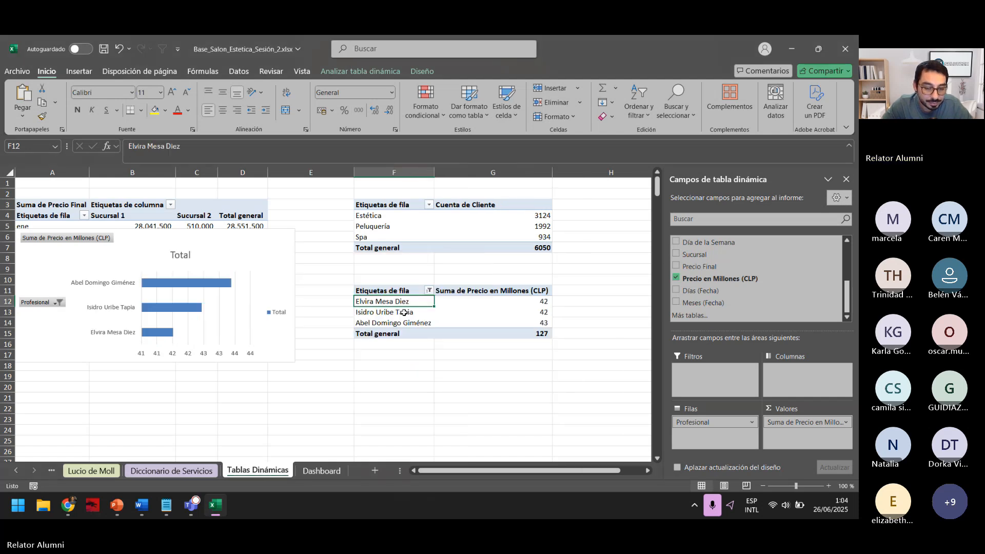
Step: Enlarge the chart over columns B–F, swapping its values to Precio Final and back
{"action": "left_click_drag", "start_coordinate": [285, 252], "coordinate": [403, 234]}
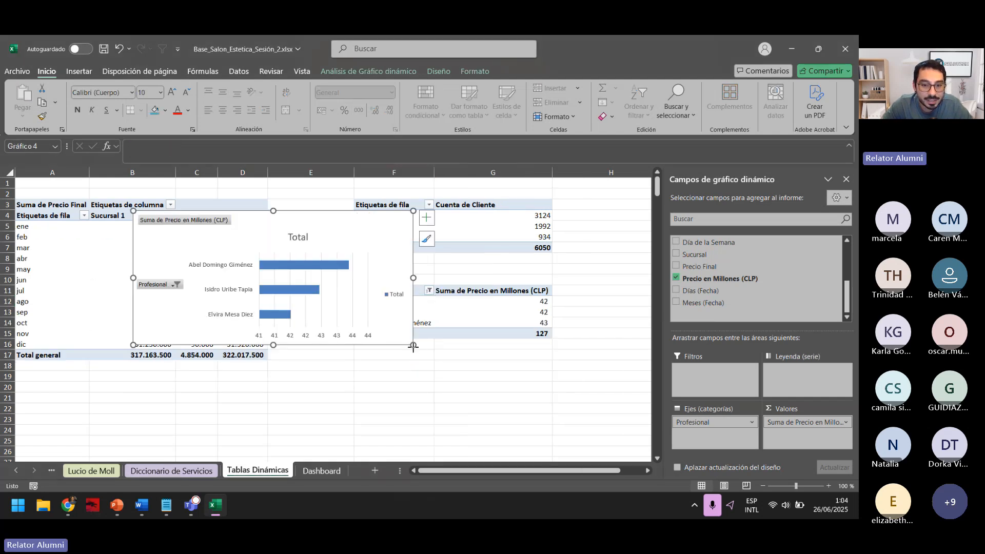
{"action": "left_click_drag", "start_coordinate": [413, 344], "coordinate": [483, 382]}
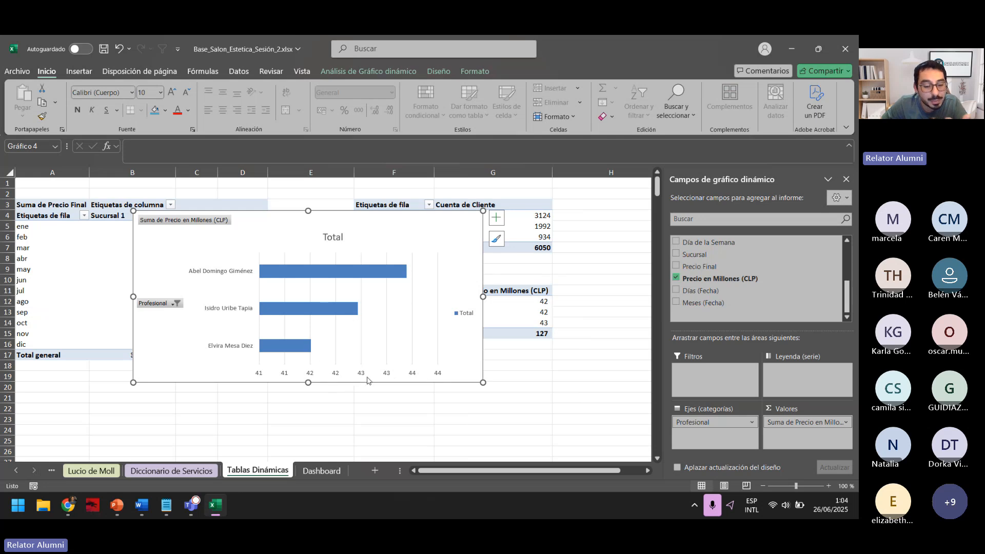
{"action": "left_click", "coordinate": [444, 378]}
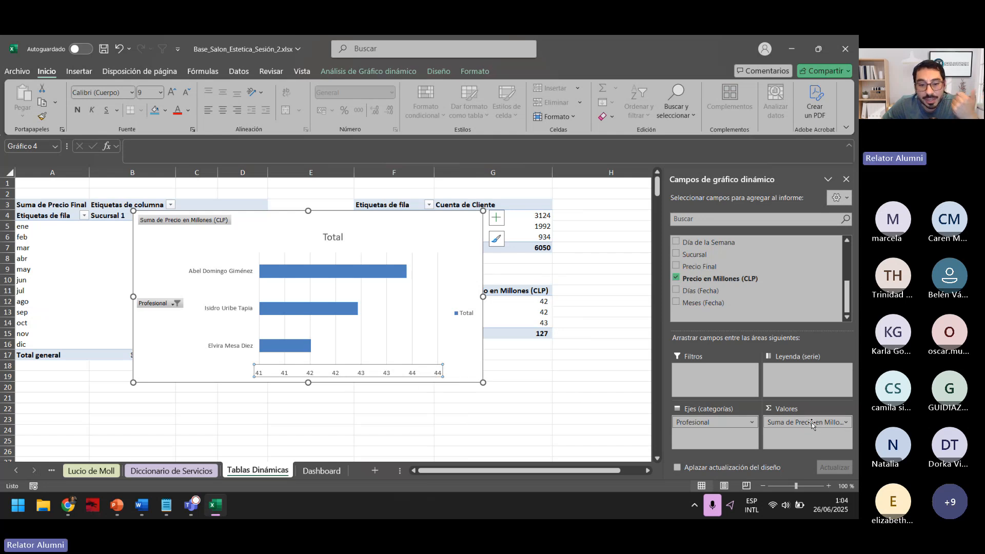
{"action": "left_click", "coordinate": [676, 278]}
{"action": "left_click", "coordinate": [676, 265]}
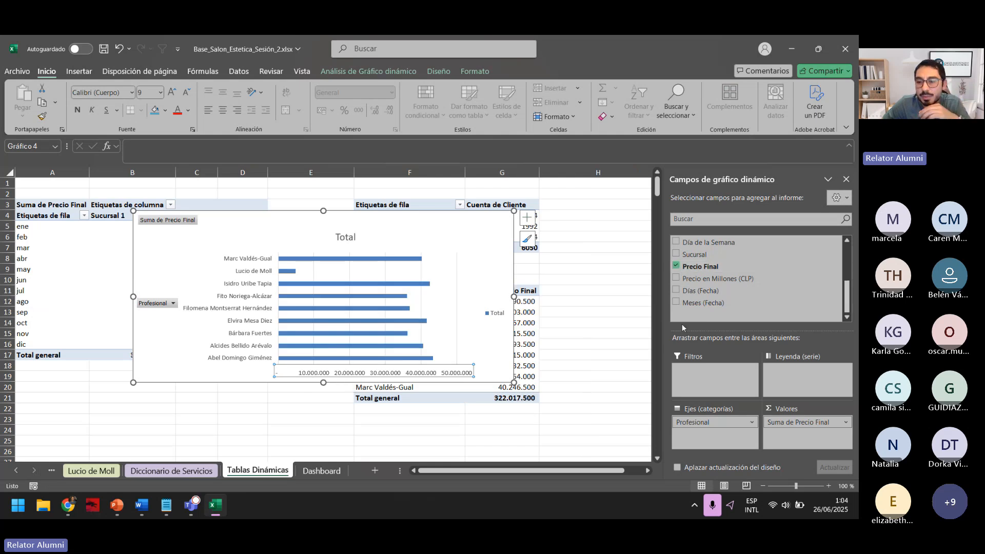
{"action": "left_click", "coordinate": [676, 266]}
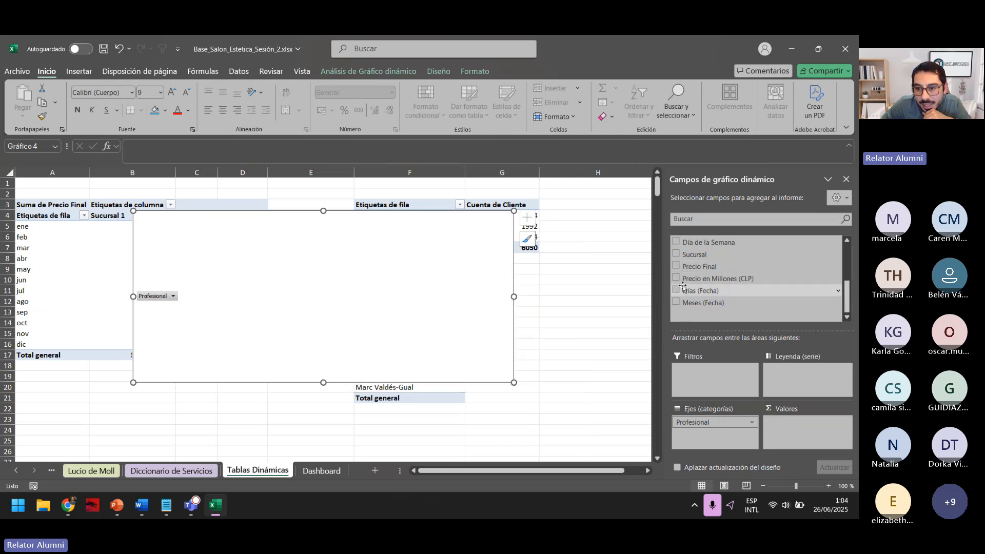
{"action": "left_click", "coordinate": [676, 278]}
Step: Move the chart to the sheet's upper left and shrink it so the total row shows
{"action": "left_click", "coordinate": [574, 311]}
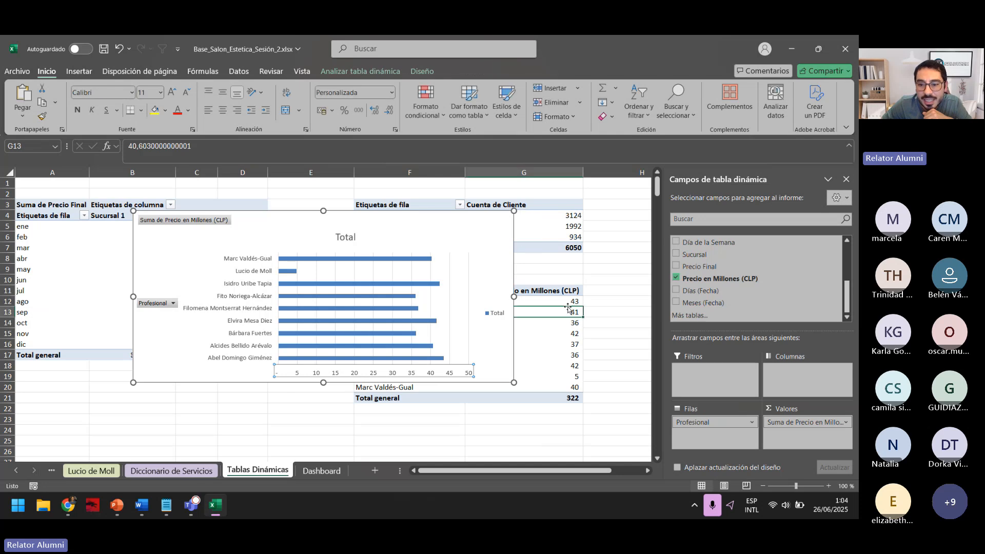
{"action": "left_click_drag", "start_coordinate": [456, 226], "coordinate": [339, 206]}
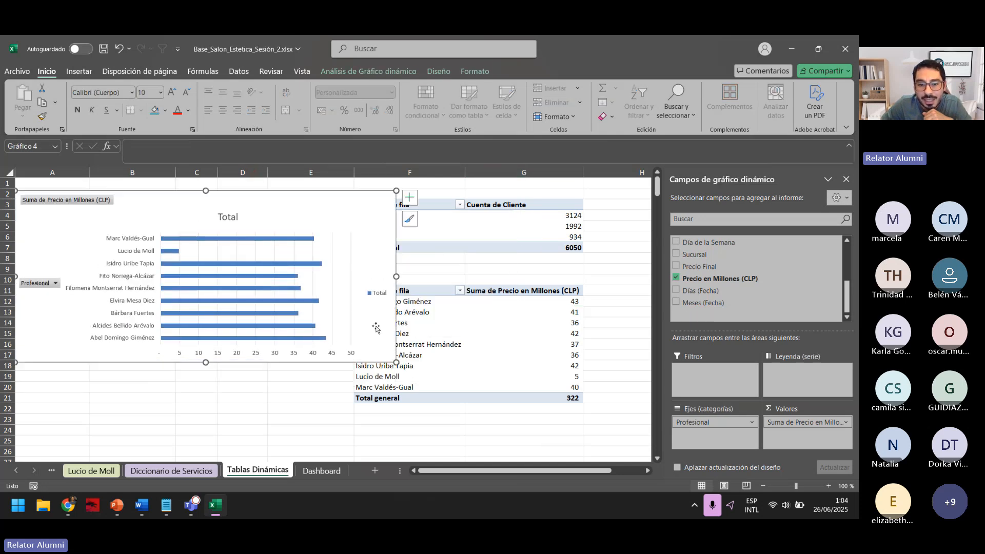
{"action": "left_click_drag", "start_coordinate": [392, 360], "coordinate": [293, 346]}
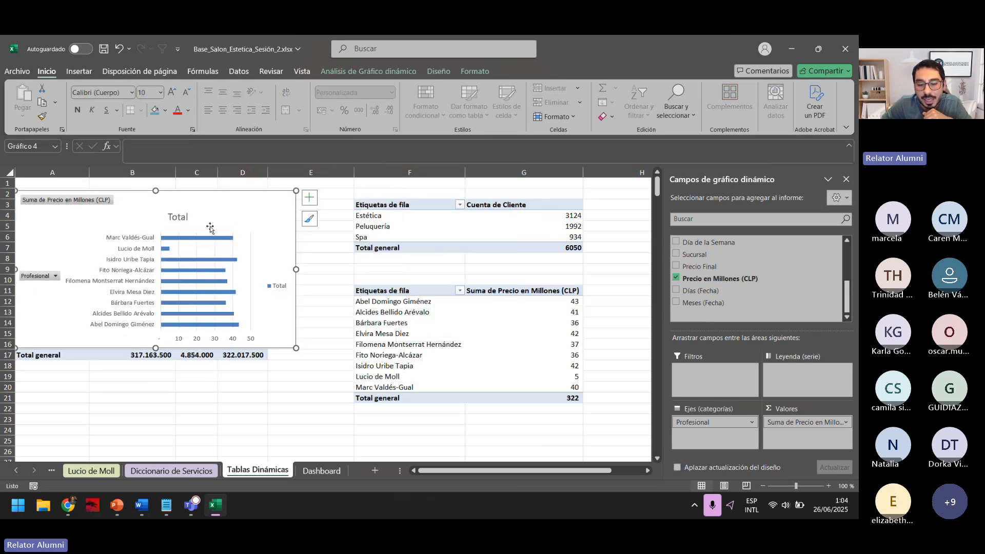
Step: Re-sort price totals ascending and re-apply the top 3 professionals filter
{"action": "right_click", "coordinate": [538, 303]}
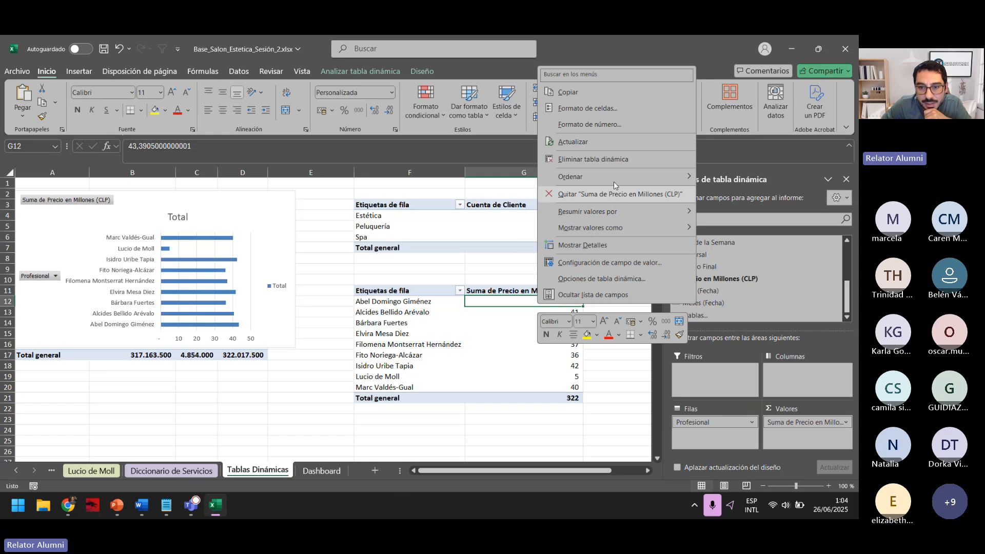
{"action": "mouse_move", "coordinate": [680, 176]}
{"action": "left_click", "coordinate": [785, 178]}
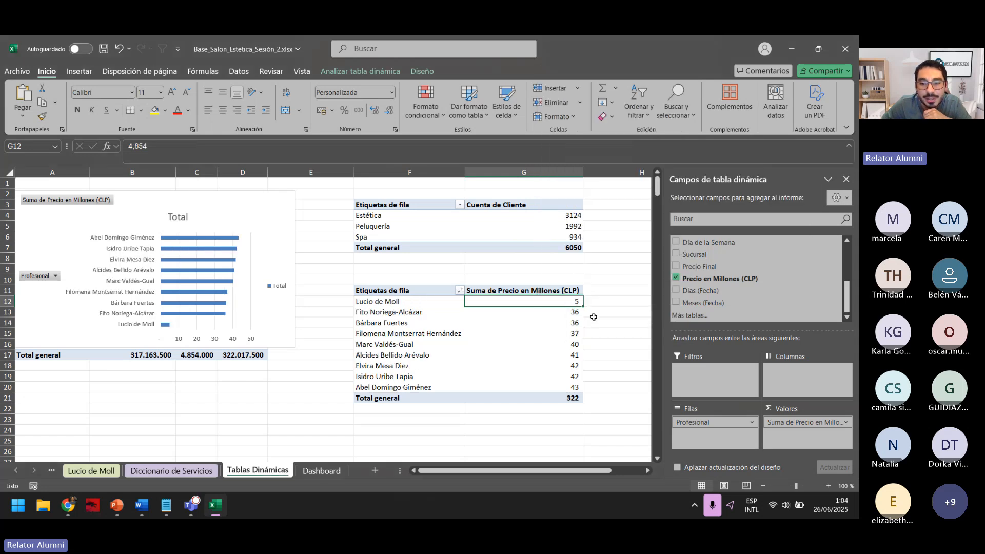
{"action": "right_click", "coordinate": [396, 301]}
{"action": "mouse_move", "coordinate": [478, 332]}
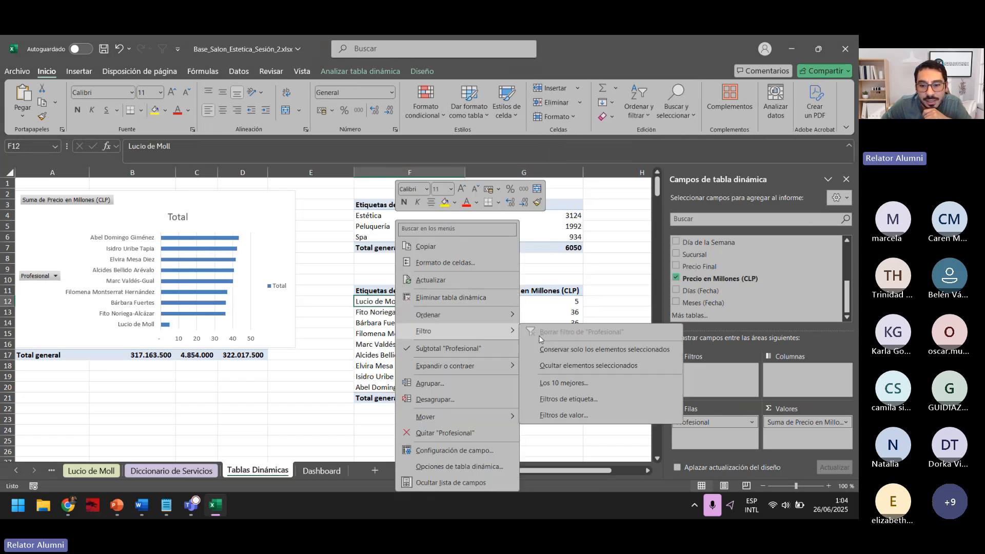
{"action": "left_click", "coordinate": [574, 384]}
{"action": "type", "text": "3"}
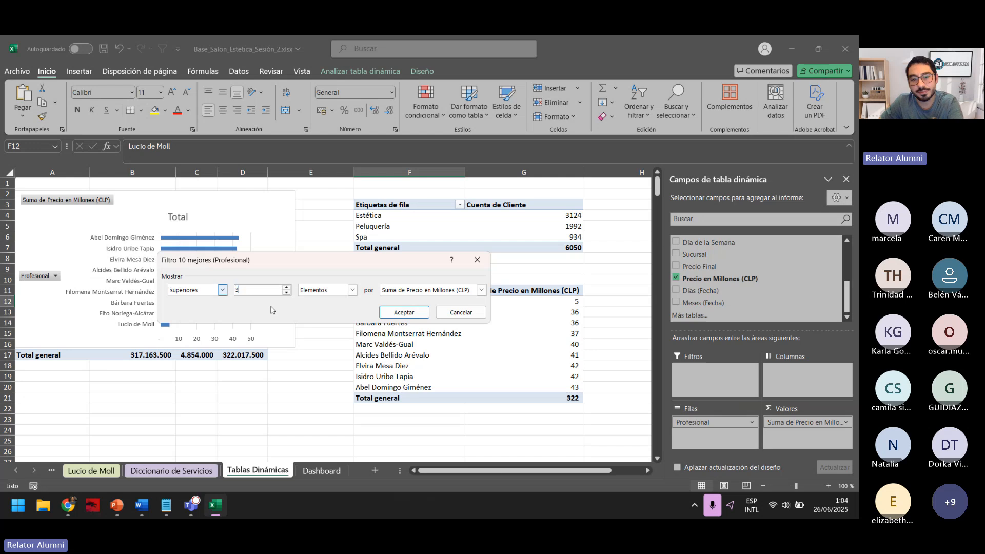
{"action": "key", "text": "Return"}
Step: Select the professionals' revenue bar chart and cut it from the sheet
{"action": "left_click", "coordinate": [285, 234]}
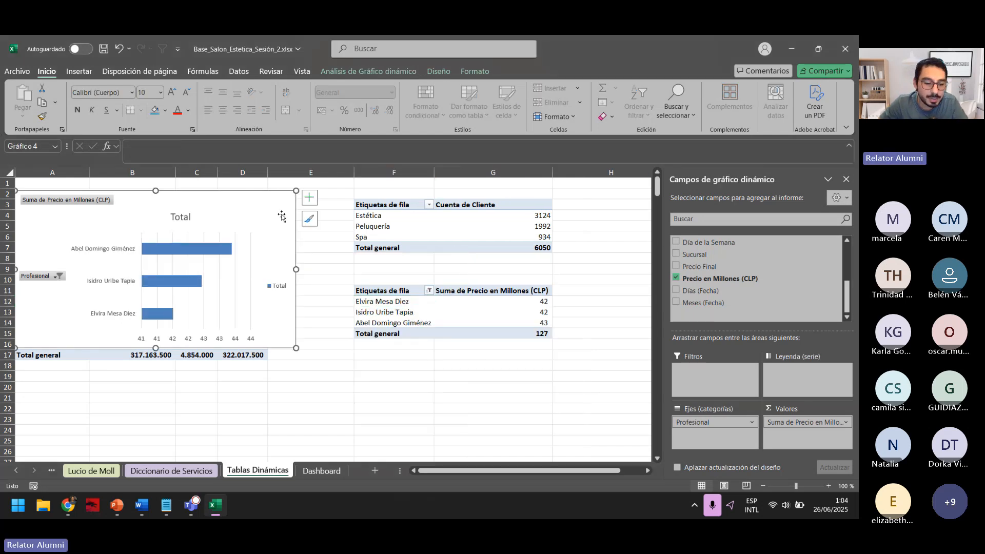
{"action": "left_click_drag", "start_coordinate": [285, 233], "coordinate": [453, 241]}
{"action": "key", "text": "Delete"}
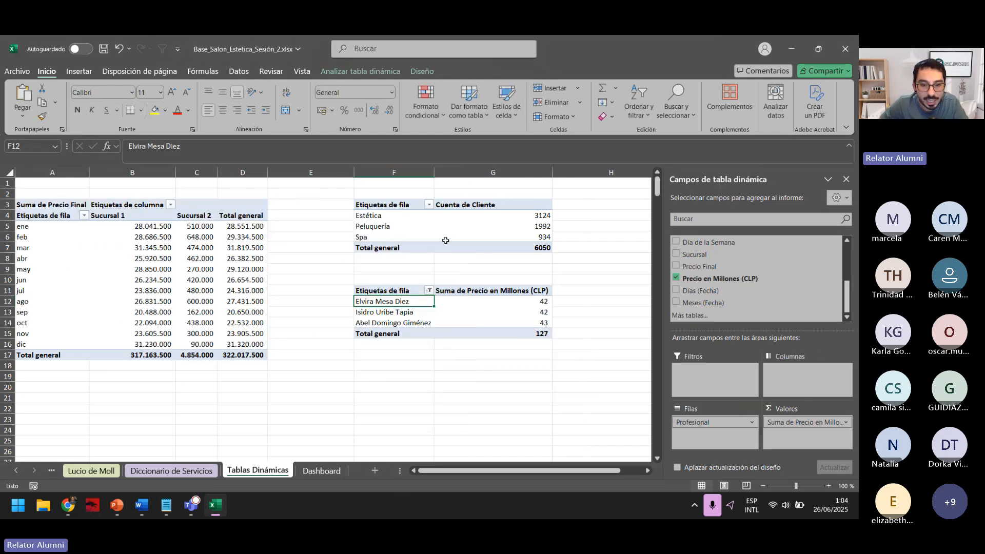
Step: Paste the bar chart onto the Dashboard beside the pie chart, shrunk to match it
{"action": "left_click", "coordinate": [321, 470]}
{"action": "key", "text": "ctrl+v"}
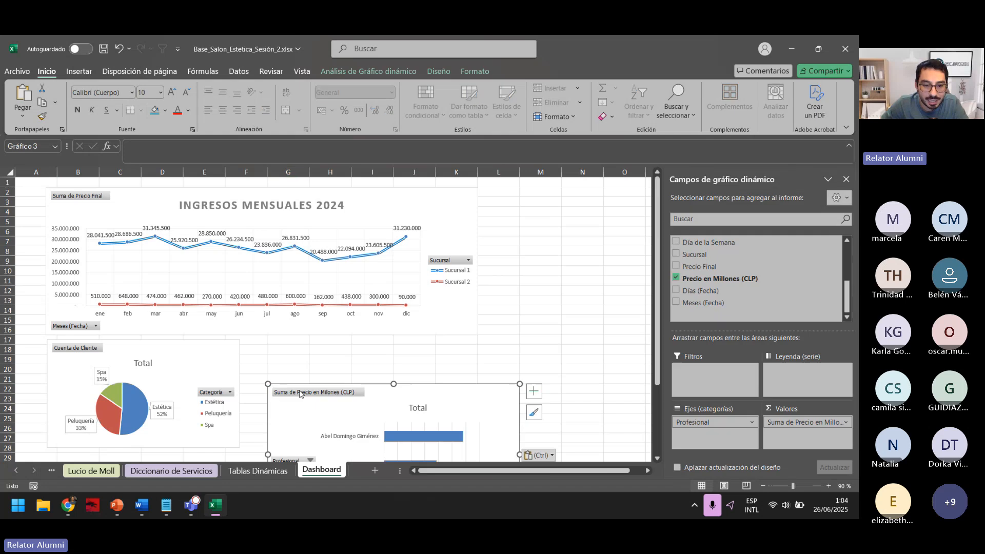
{"action": "left_click_drag", "start_coordinate": [430, 396], "coordinate": [403, 349]}
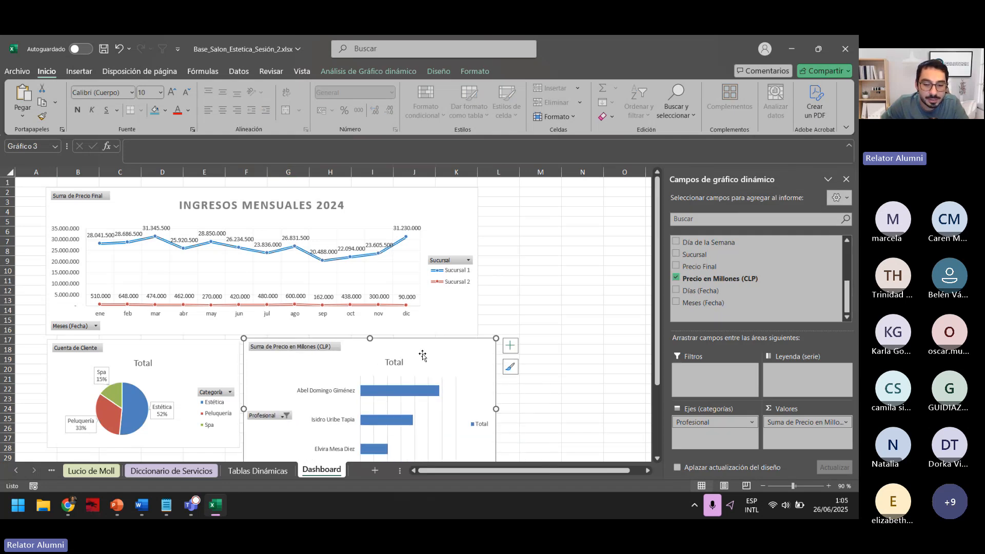
{"action": "scroll", "coordinate": [485, 438], "scroll_direction": "down", "scroll_amount": 2}
{"action": "left_click_drag", "start_coordinate": [497, 421], "coordinate": [478, 391]}
{"action": "left_click", "coordinate": [625, 379]}
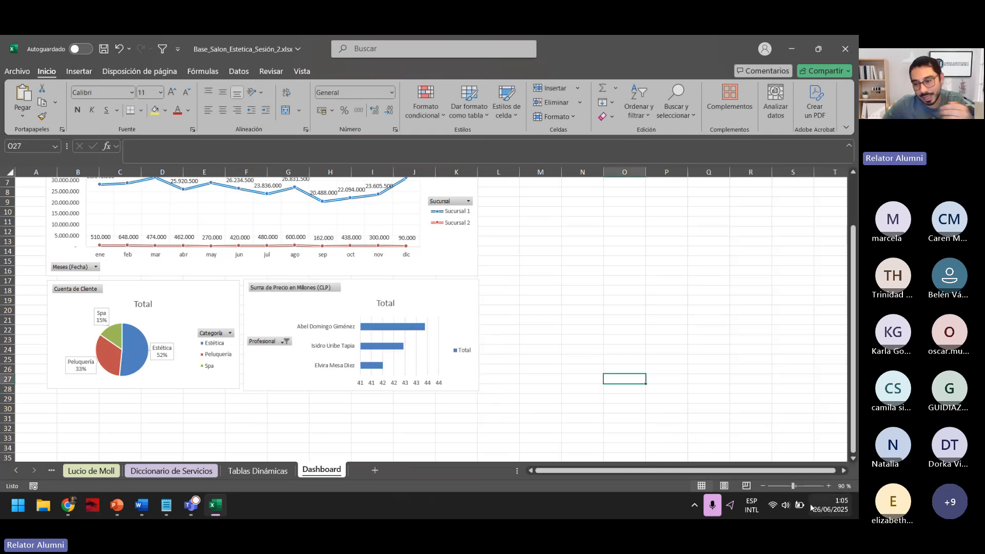
{"action": "scroll", "coordinate": [461, 362], "scroll_direction": "up", "scroll_amount": 2}
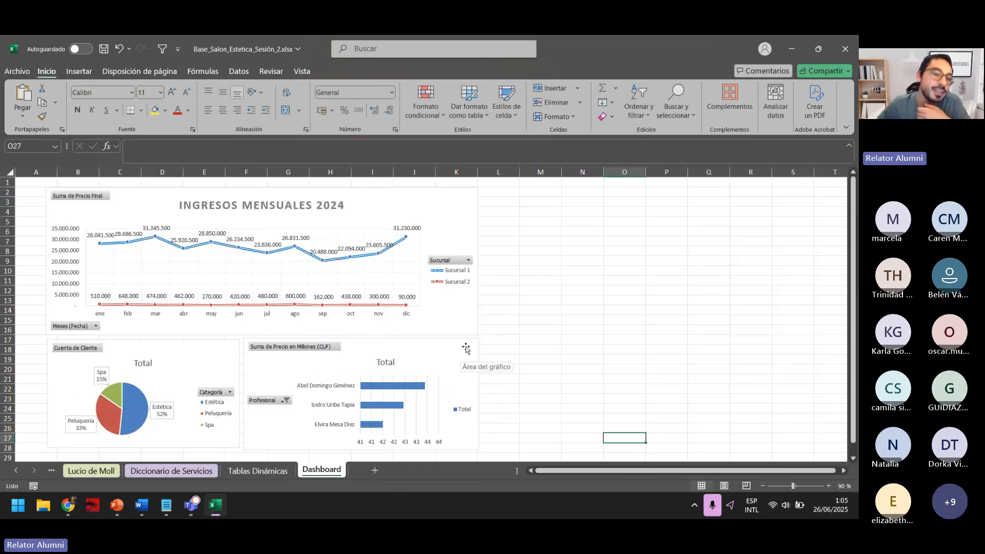
{"action": "scroll", "coordinate": [466, 349], "scroll_direction": "down", "scroll_amount": 1}
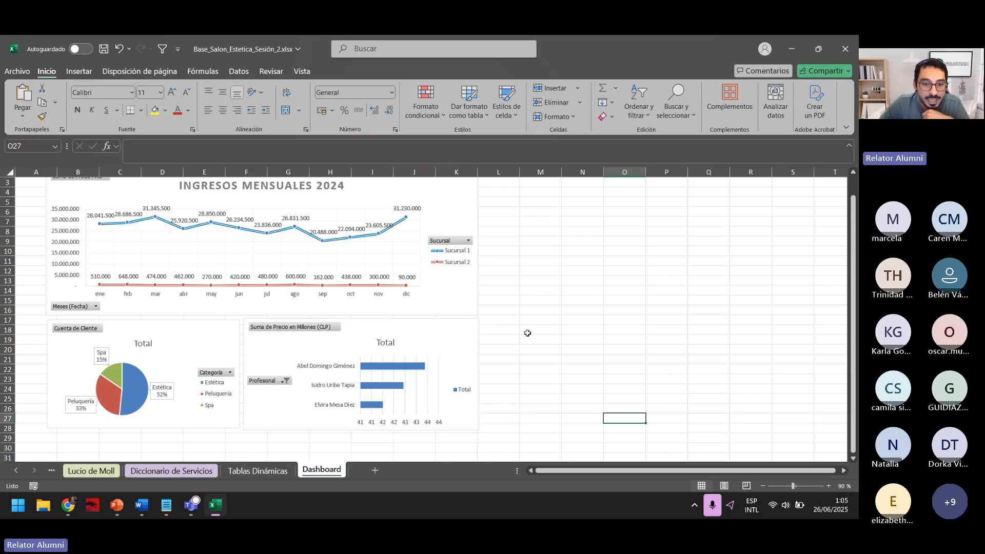
{"action": "scroll", "coordinate": [515, 236], "scroll_direction": "up", "scroll_amount": 1}
{"action": "left_click", "coordinate": [32, 183]}
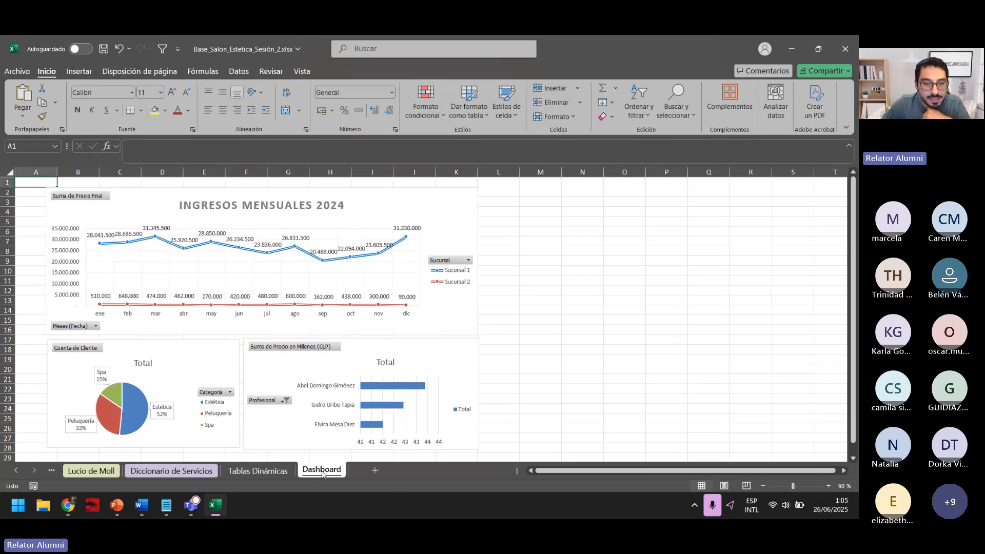
{"action": "left_click", "coordinate": [310, 70]}
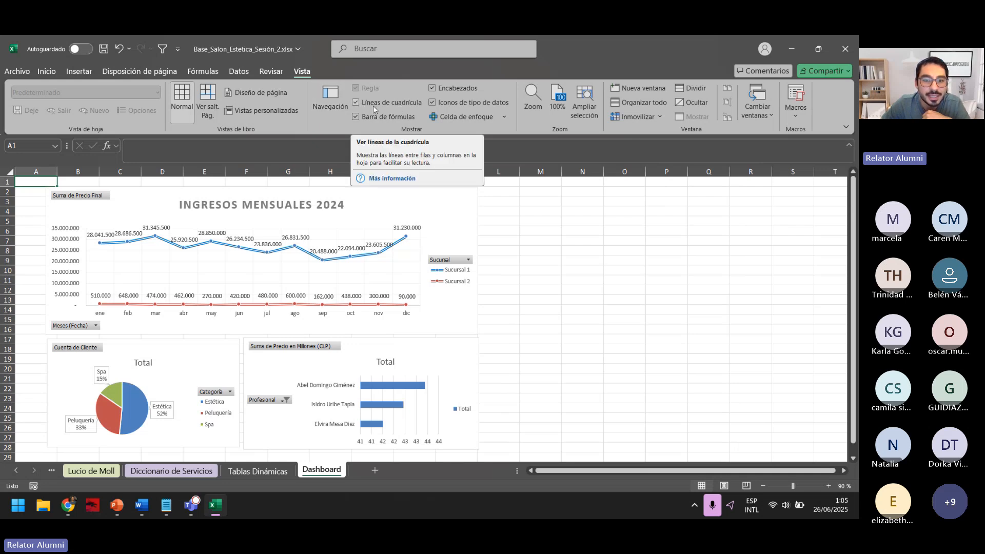
Step: Turn off gridlines on the Dashboard sheet
{"action": "left_click_drag", "start_coordinate": [565, 213], "coordinate": [722, 310]}
{"action": "left_click", "coordinate": [746, 329]}
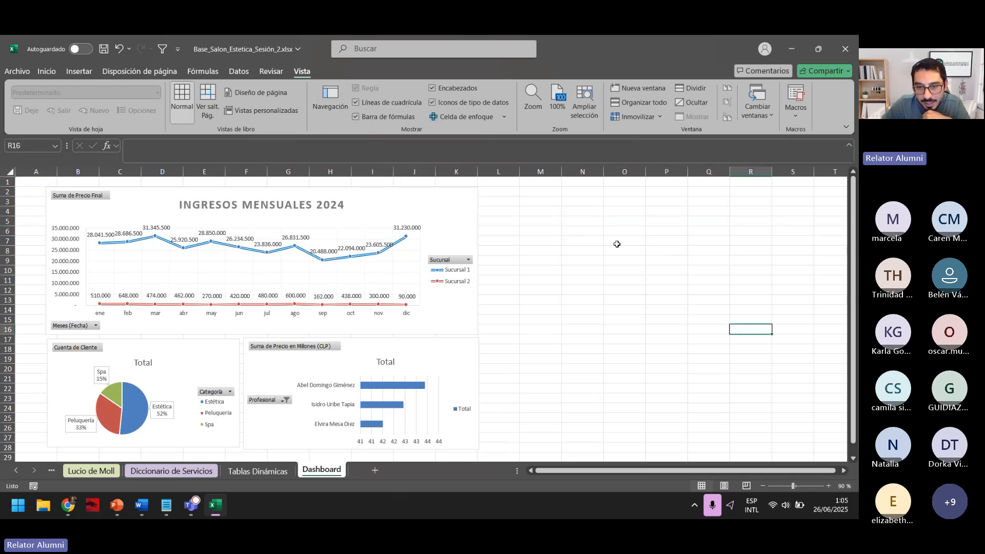
{"action": "left_click", "coordinate": [356, 102]}
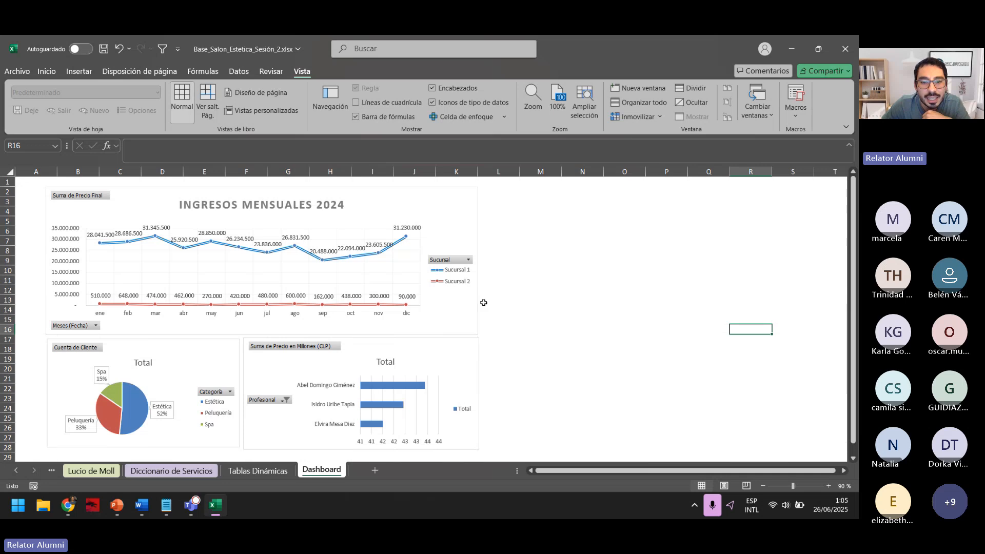
{"action": "left_click", "coordinate": [540, 309]}
{"action": "scroll", "coordinate": [359, 282], "scroll_direction": "down", "scroll_amount": 1}
{"action": "scroll", "coordinate": [182, 249], "scroll_direction": "up", "scroll_amount": 1}
{"action": "left_click", "coordinate": [524, 326]}
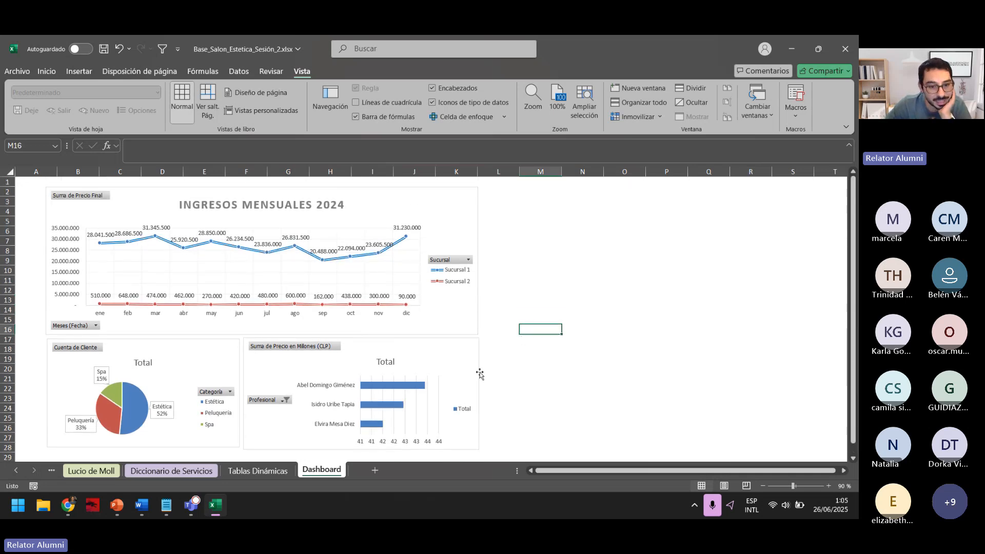
{"action": "scroll", "coordinate": [544, 392], "scroll_direction": "down", "scroll_amount": 1}
{"action": "scroll", "coordinate": [368, 380], "scroll_direction": "up", "scroll_amount": 1}
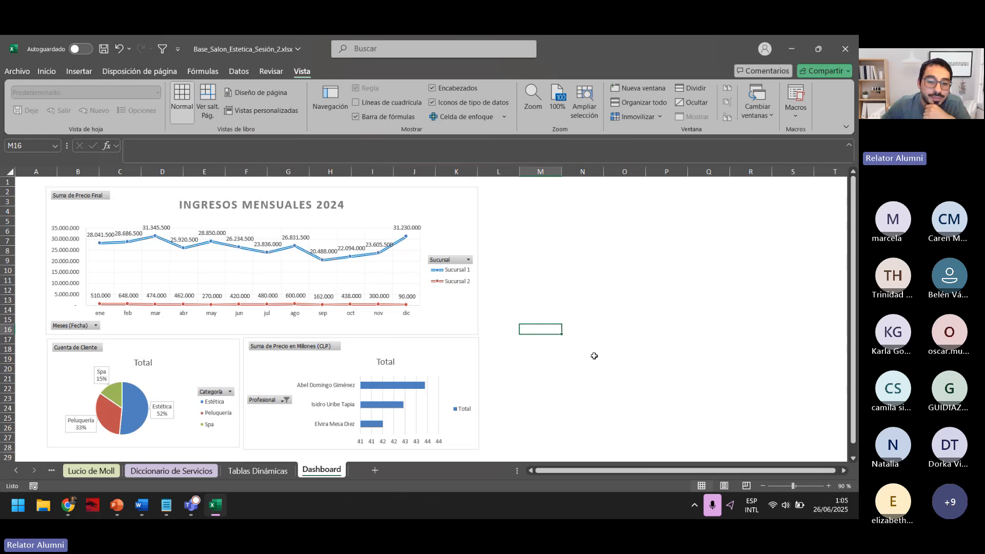
Step: Select the bar chart and bring up its Diseño options
{"action": "left_click", "coordinate": [403, 387]}
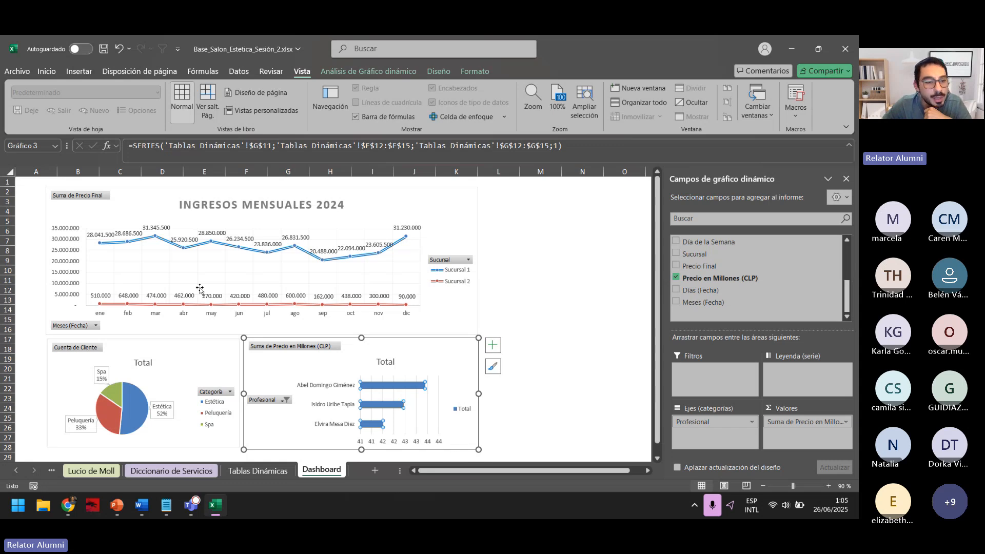
{"action": "left_click", "coordinate": [381, 76]}
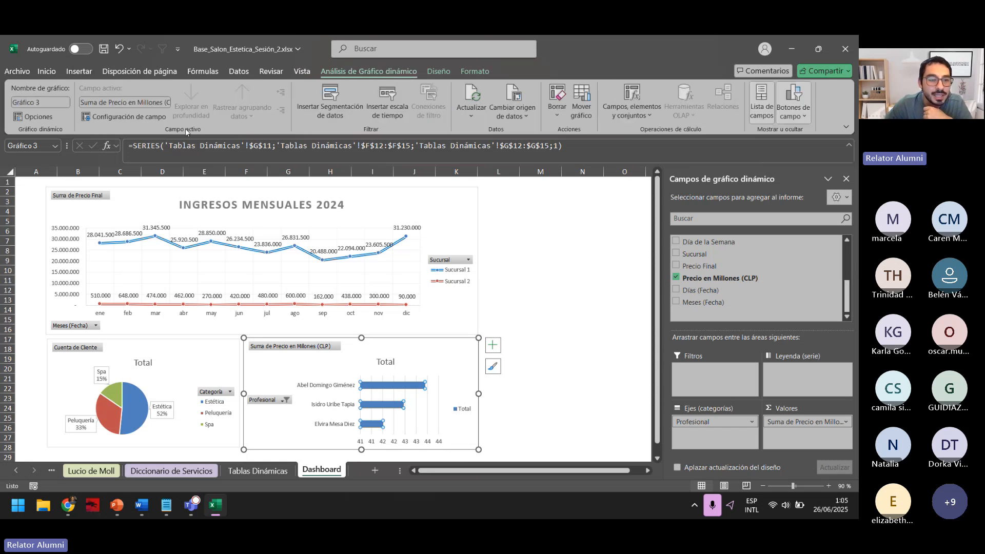
{"action": "left_click", "coordinate": [438, 71]}
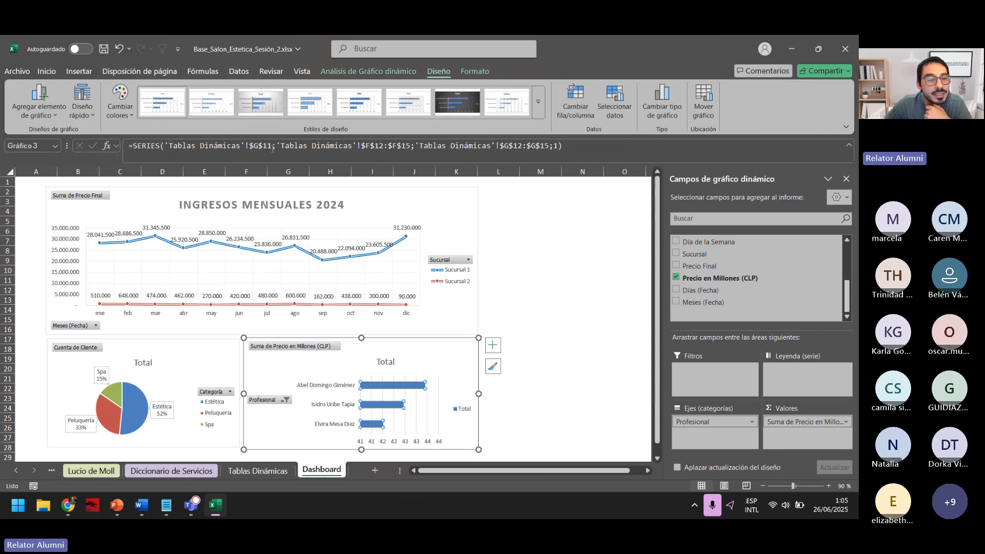
Step: Add data labels at the outer end (Extremo externo) of each bar
{"action": "left_click", "coordinate": [54, 116]}
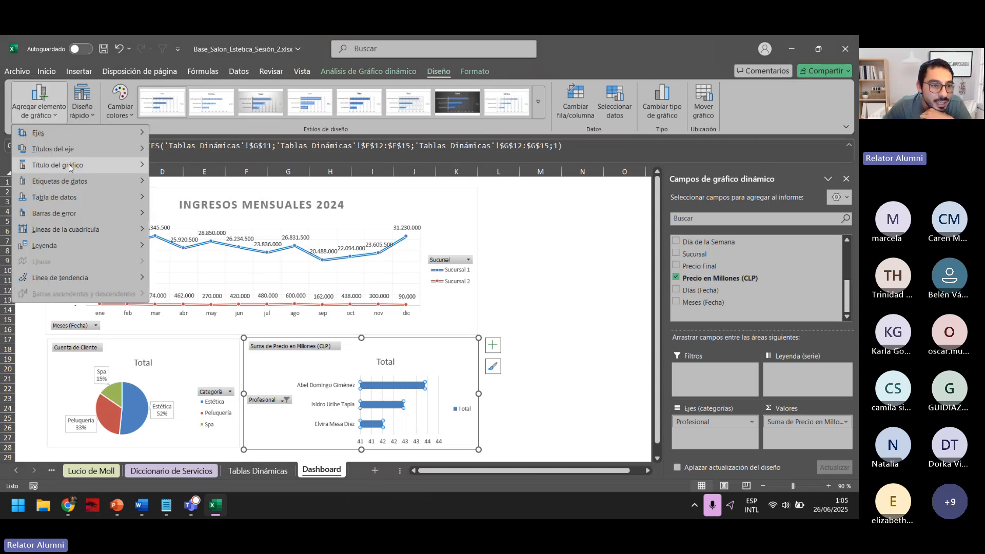
{"action": "mouse_move", "coordinate": [63, 184]}
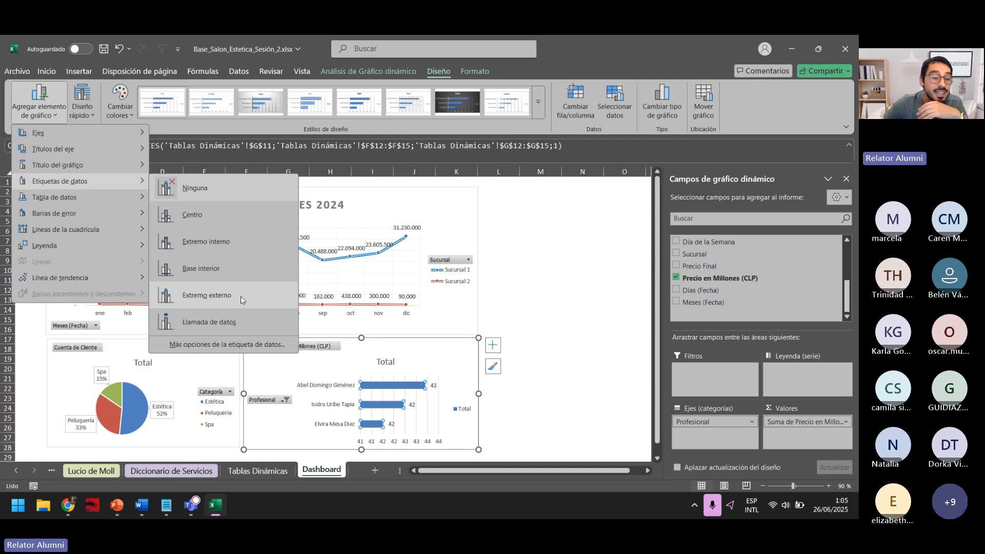
{"action": "left_click", "coordinate": [215, 298]}
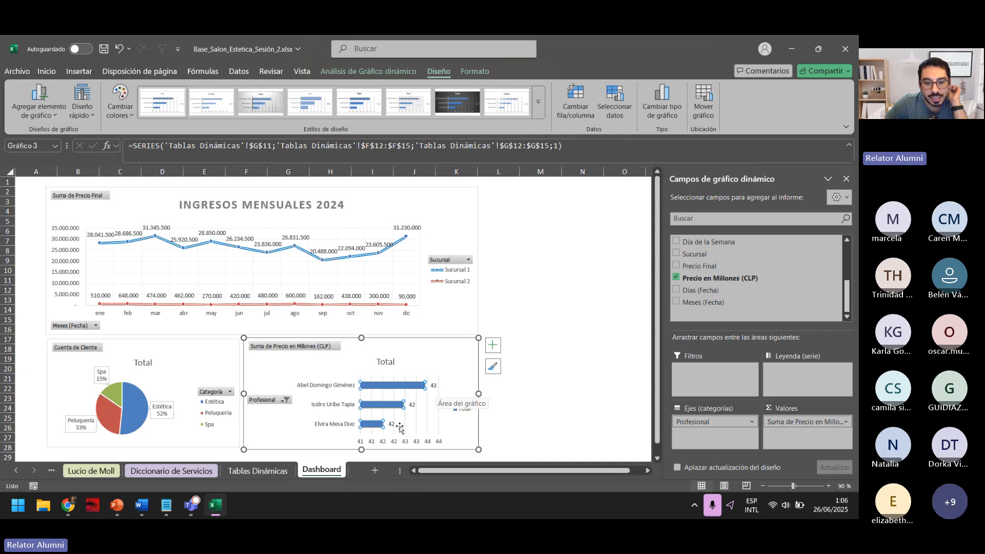
Step: Deselect the chart and return to the Tablas Dinámicas sheet
{"action": "left_click", "coordinate": [533, 349]}
{"action": "scroll", "coordinate": [513, 354], "scroll_direction": "down", "scroll_amount": 1}
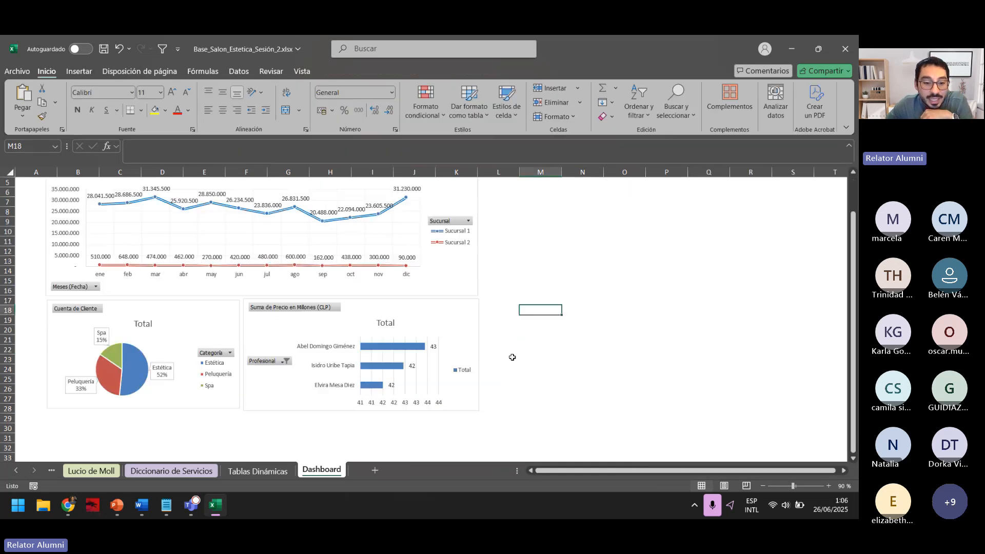
{"action": "scroll", "coordinate": [363, 348], "scroll_direction": "up", "scroll_amount": 1}
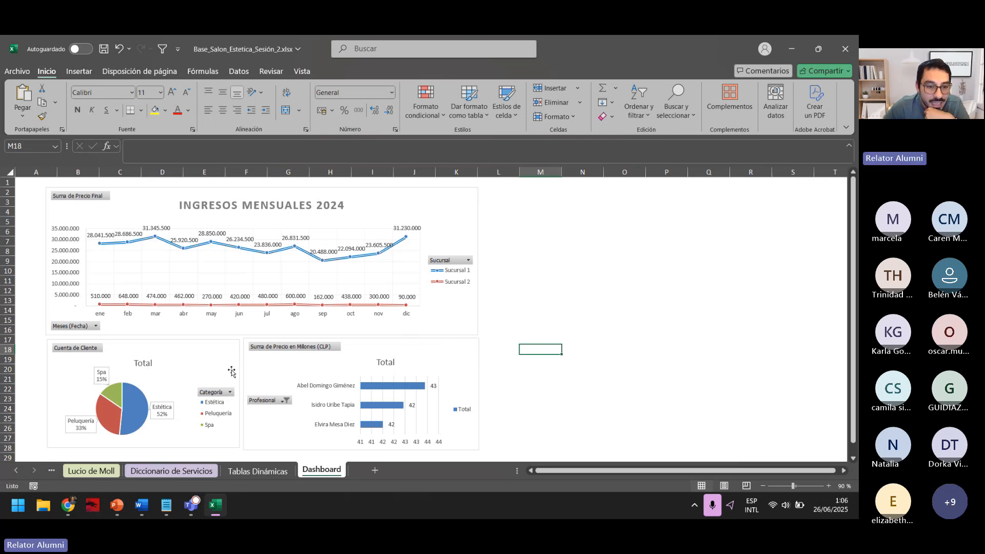
{"action": "left_click", "coordinate": [259, 472]}
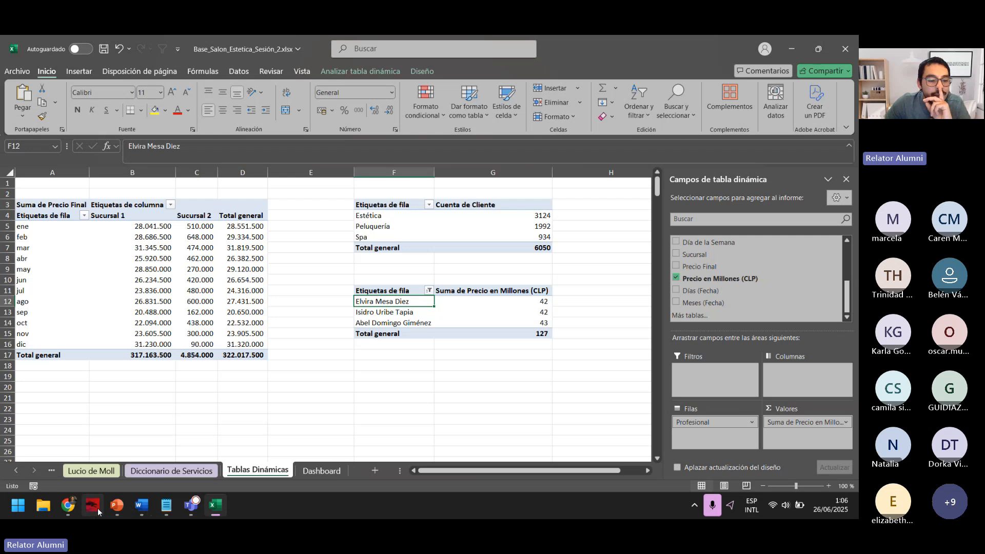
{"action": "mouse_move", "coordinate": [98, 508]}
{"action": "left_click", "coordinate": [99, 430]}
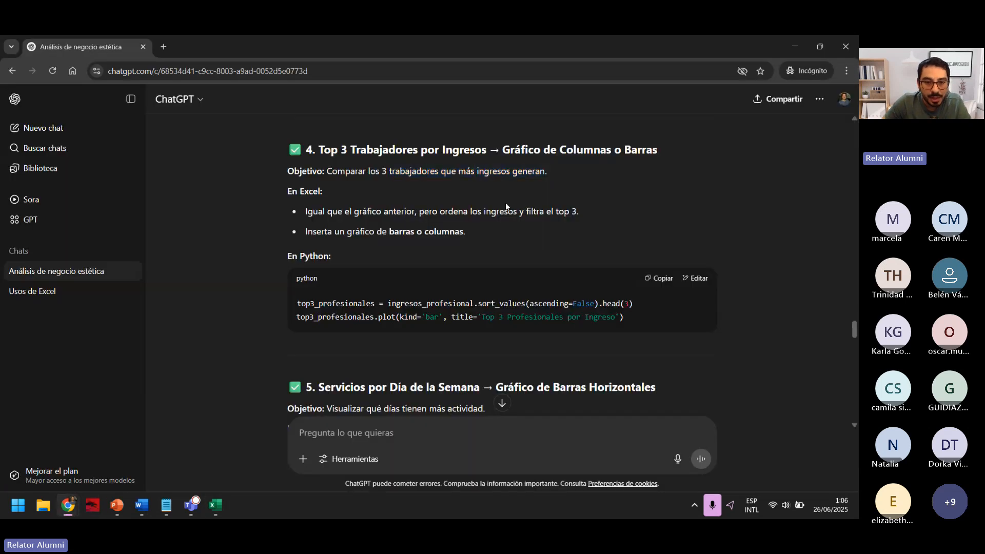
{"action": "scroll", "coordinate": [506, 205], "scroll_direction": "up", "scroll_amount": 1}
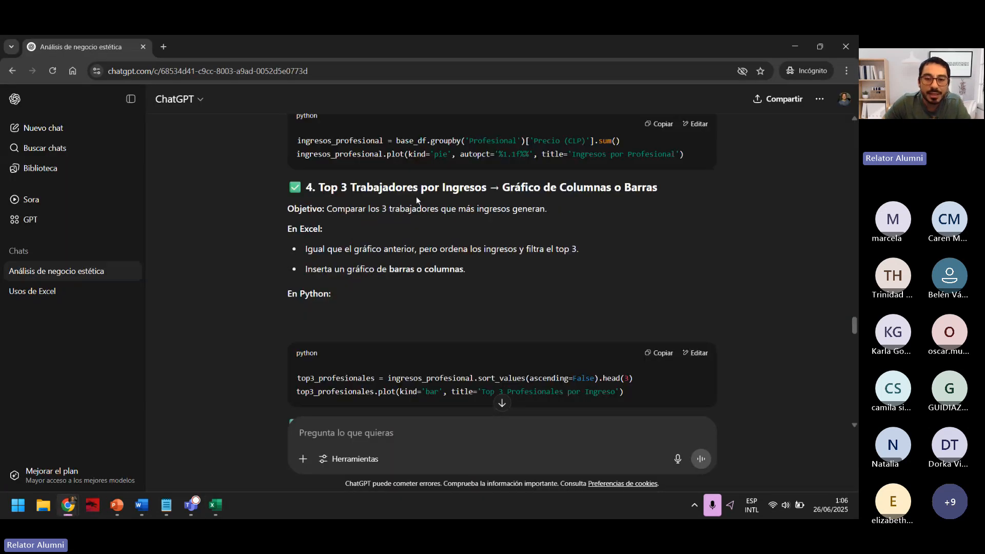
{"action": "scroll", "coordinate": [417, 200], "scroll_direction": "up", "scroll_amount": 2}
{"action": "left_click_drag", "start_coordinate": [322, 261], "coordinate": [486, 258]}
{"action": "key", "text": "ctrl+c"}
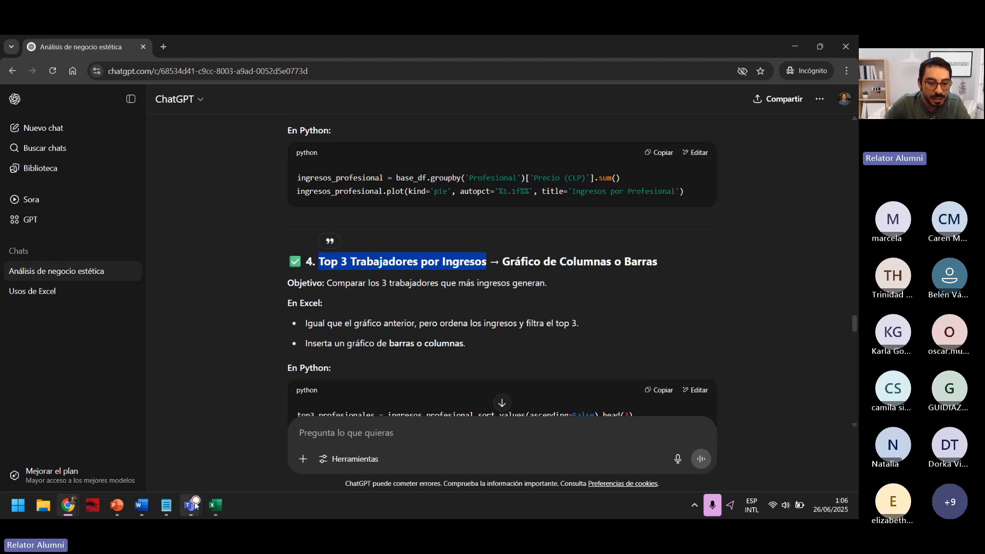
{"action": "mouse_move", "coordinate": [180, 514]}
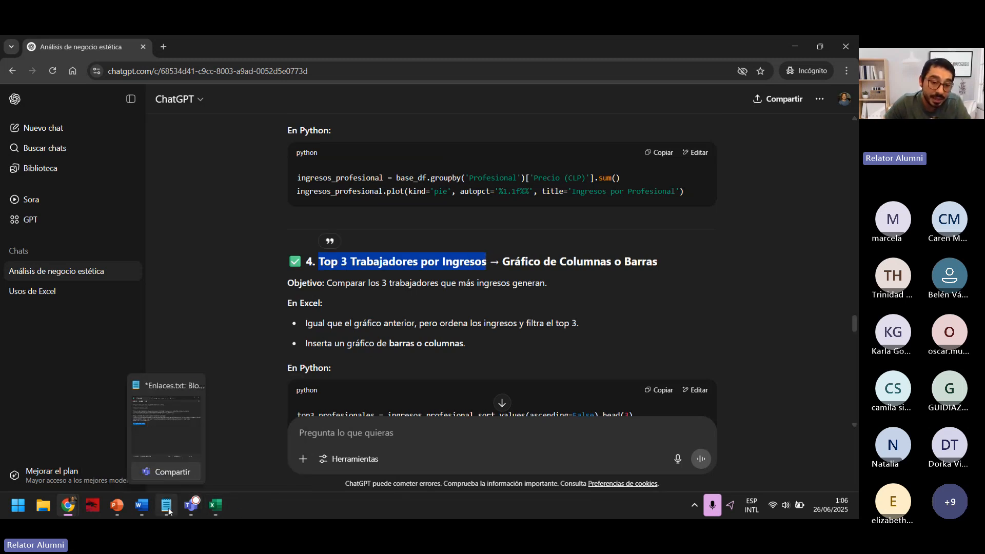
{"action": "left_click", "coordinate": [222, 507]}
Step: Name the professionals pivot table 'Top 3 Trabajadores por Ingresos' in its options
{"action": "left_click", "coordinate": [473, 292]}
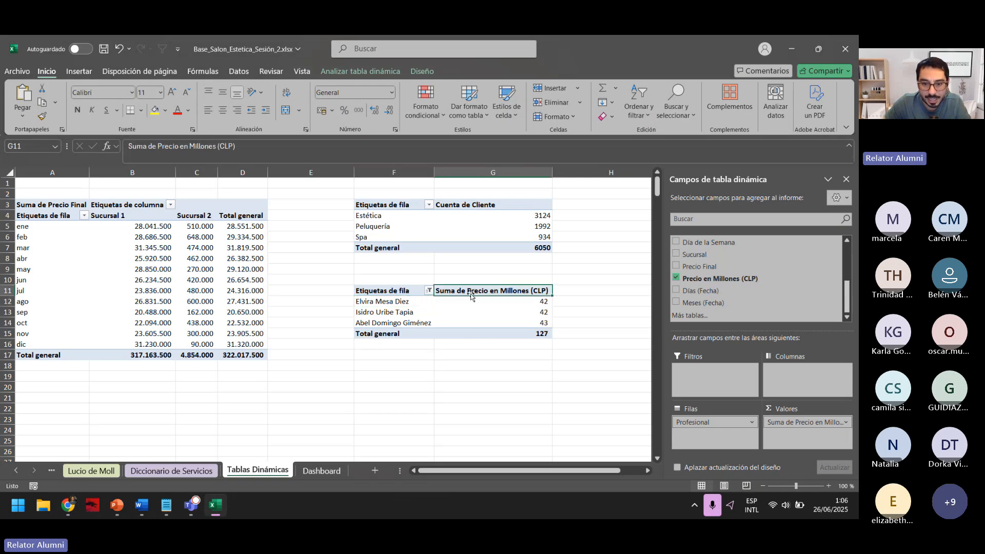
{"action": "right_click", "coordinate": [470, 293]}
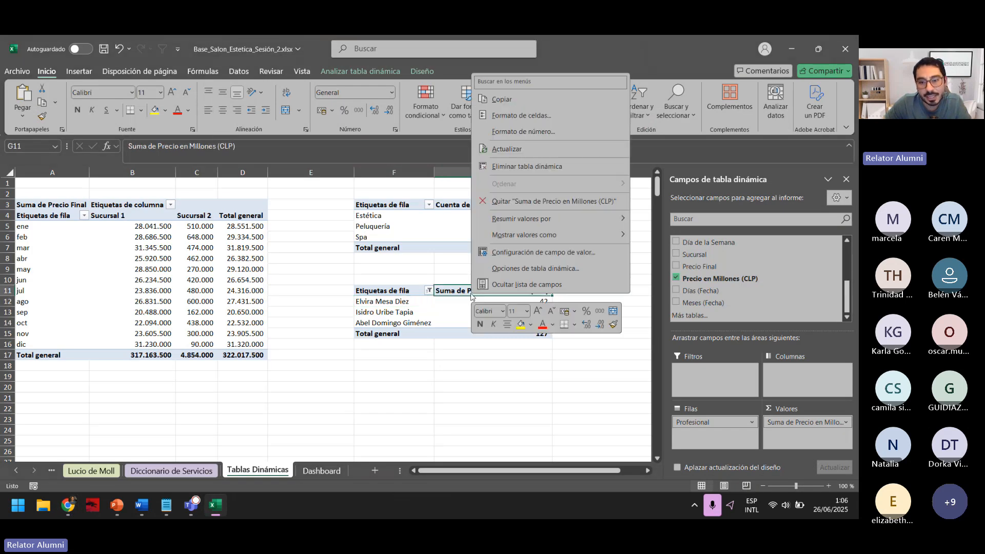
{"action": "left_click", "coordinate": [534, 270]}
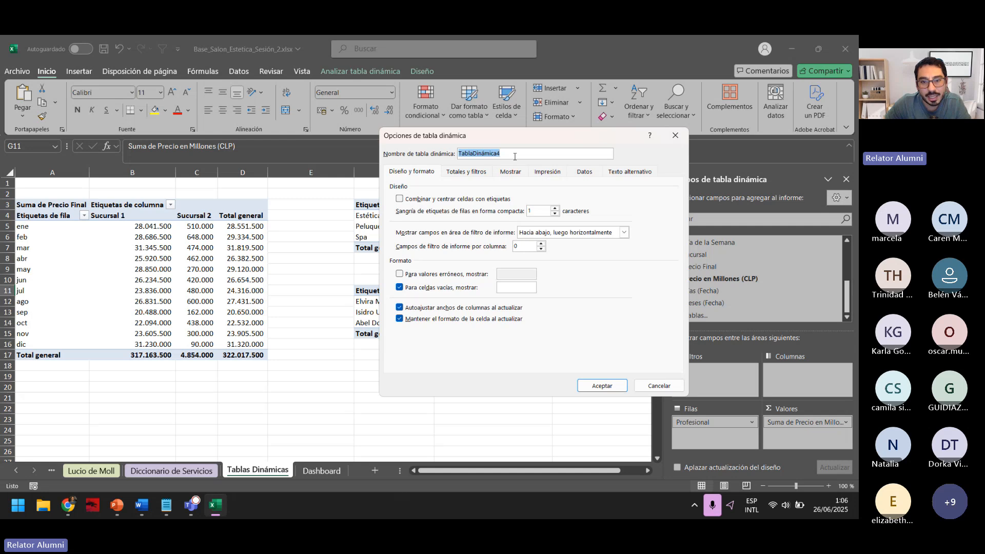
{"action": "type", "text": "Tabla Profesionales por ingresos"}
{"action": "left_click", "coordinate": [603, 386]}
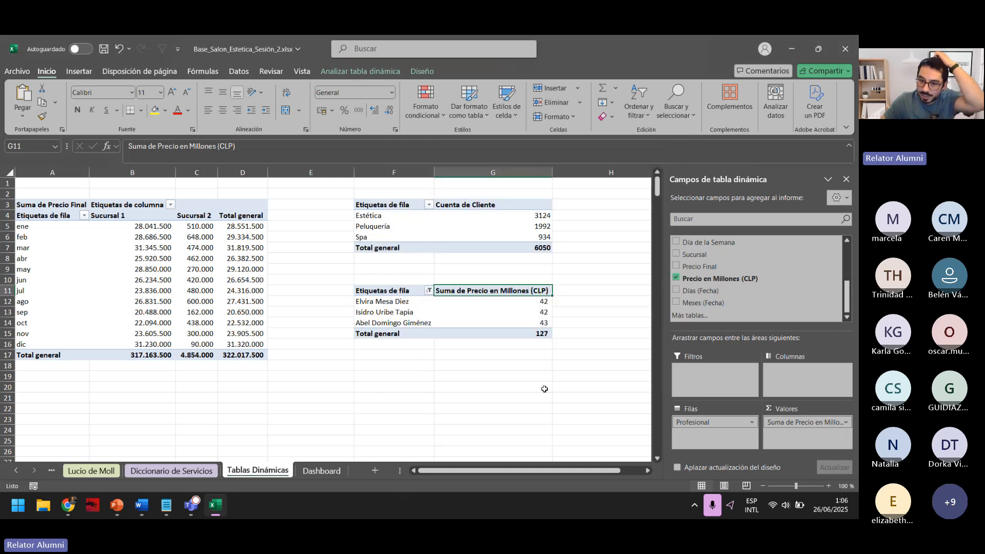
Step: Retitle the Dashboard bar chart 'Top 3 Trabajadores por Ingresos 2024'
{"action": "left_click", "coordinate": [68, 505]}
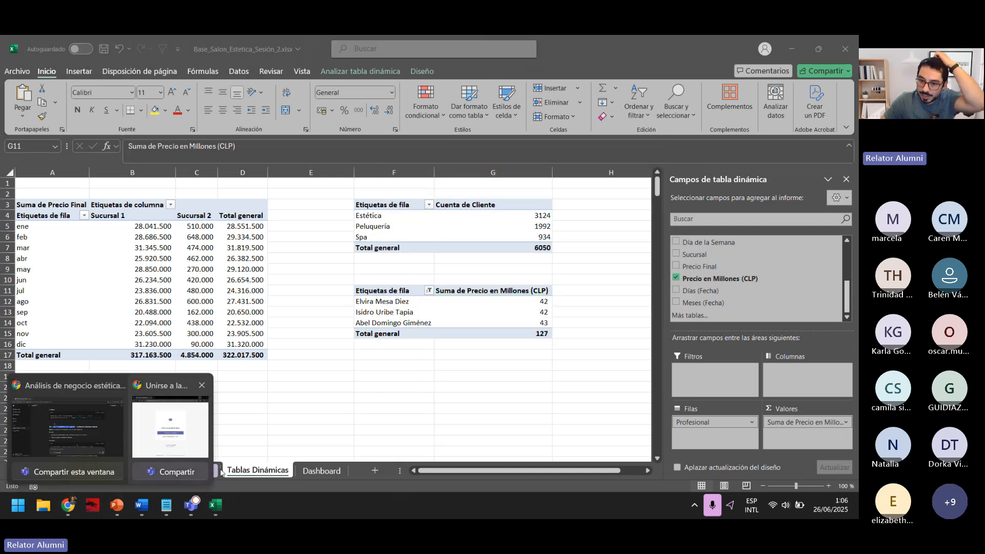
{"action": "left_click", "coordinate": [318, 471]}
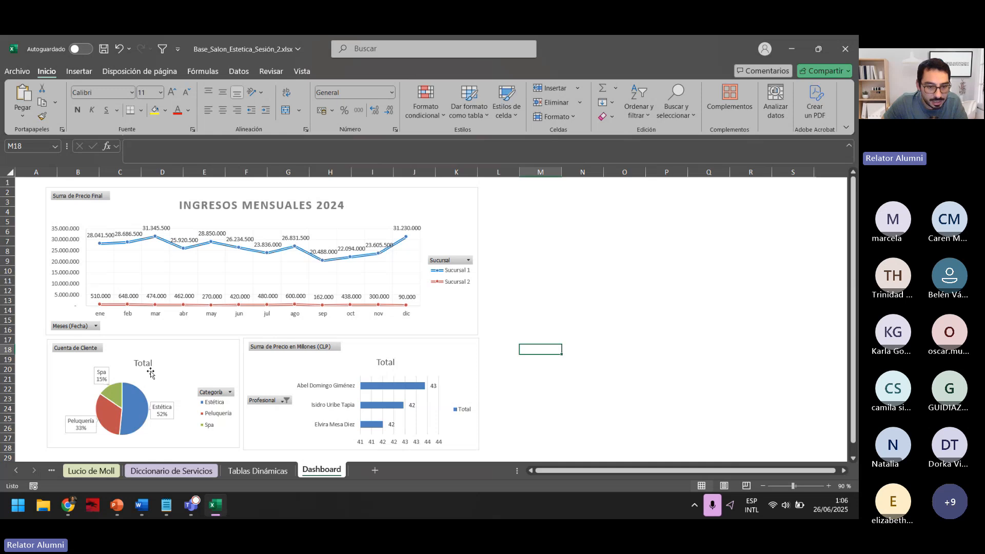
{"action": "double_click", "coordinate": [351, 368]}
{"action": "left_click", "coordinate": [386, 362]}
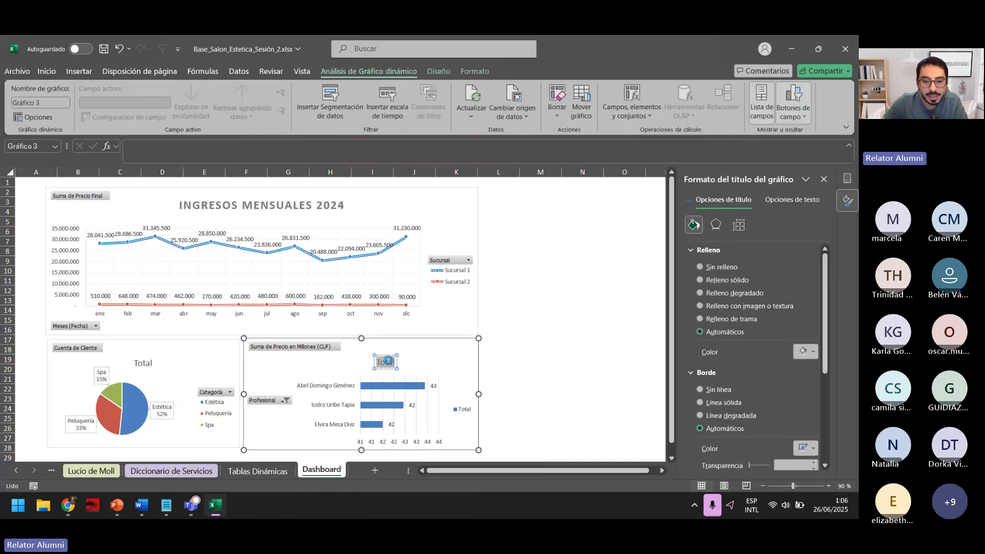
{"action": "key", "text": "ctrl+v"}
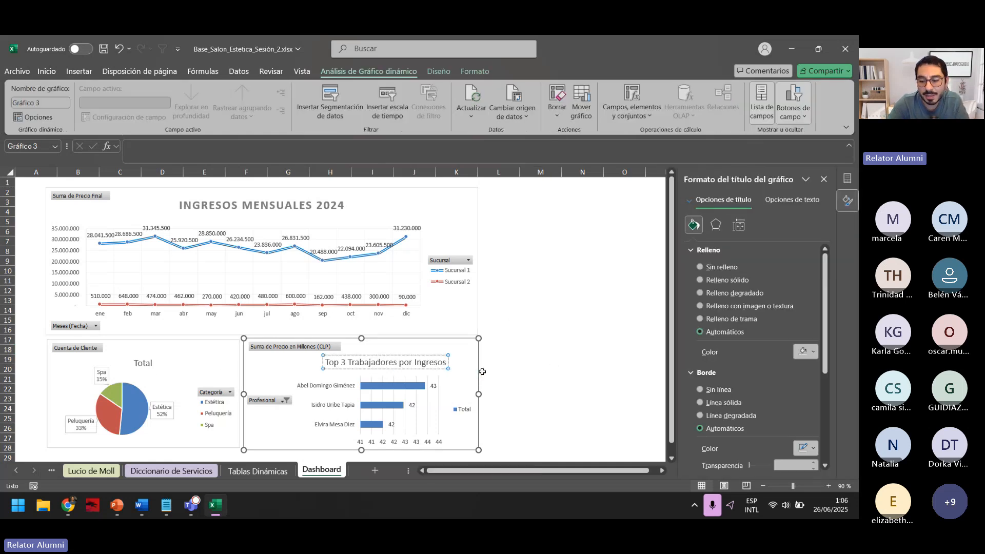
{"action": "type", "text": "2024"}
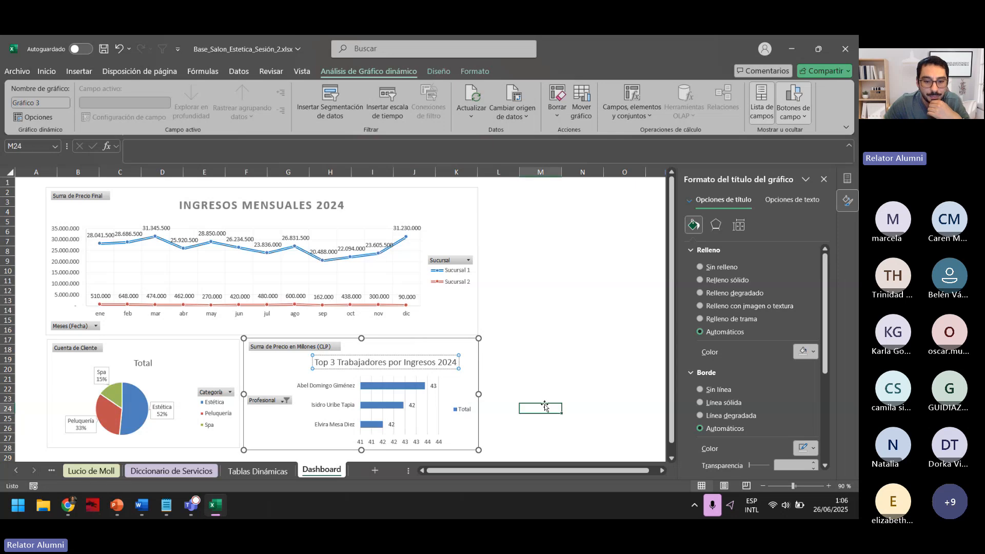
{"action": "left_click", "coordinate": [536, 406]}
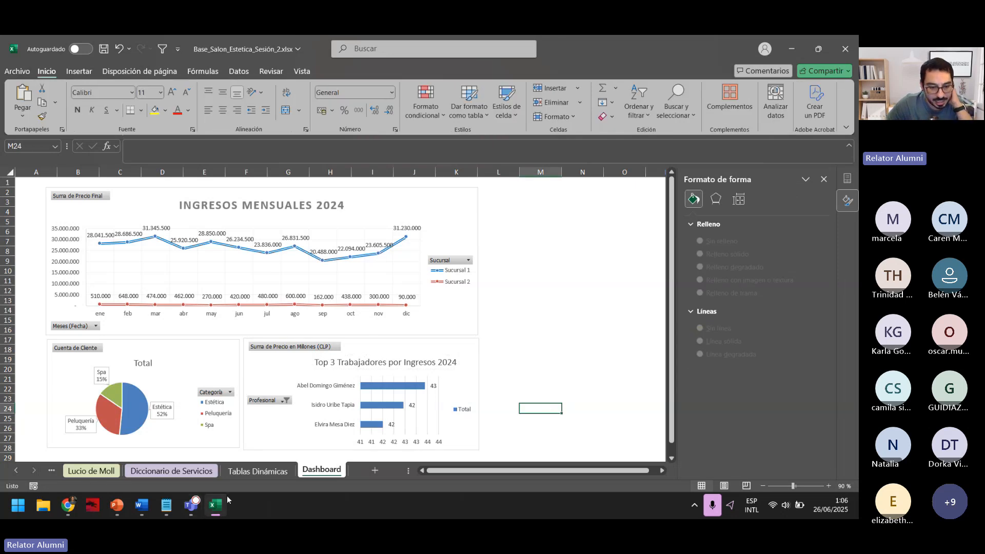
Step: Select the Cuenta de Cliente pivot table on Tablas Dinámicas, then bring up ChatGPT
{"action": "left_click", "coordinate": [252, 476]}
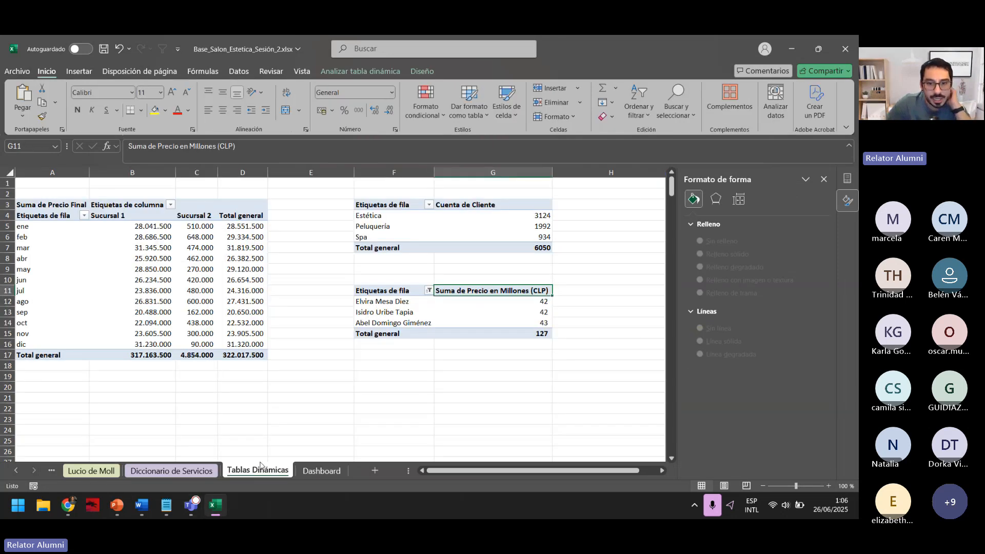
{"action": "left_click", "coordinate": [479, 205]}
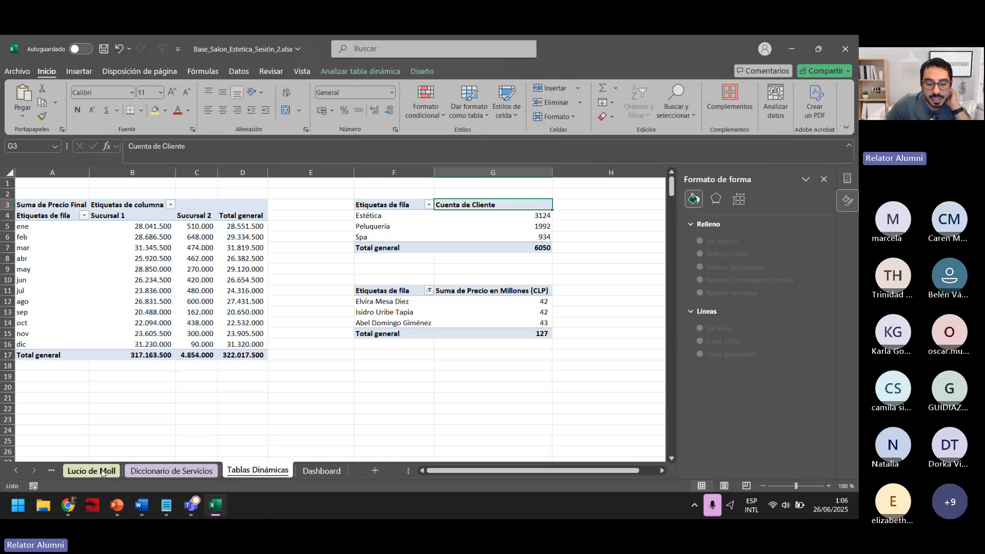
{"action": "mouse_move", "coordinate": [68, 505]}
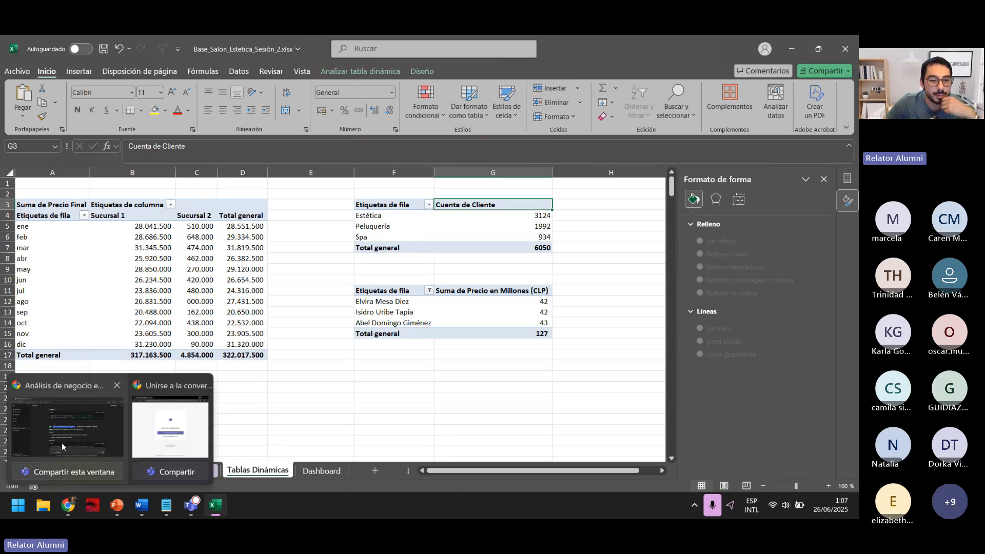
{"action": "left_click", "coordinate": [63, 446]}
Step: Find and select the heading 'Servicios Más Vendidos' in the ChatGPT analysis
{"action": "scroll", "coordinate": [391, 319], "scroll_direction": "down", "scroll_amount": 2}
{"action": "scroll", "coordinate": [391, 318], "scroll_direction": "up", "scroll_amount": 2}
{"action": "scroll", "coordinate": [391, 318], "scroll_direction": "down", "scroll_amount": 3}
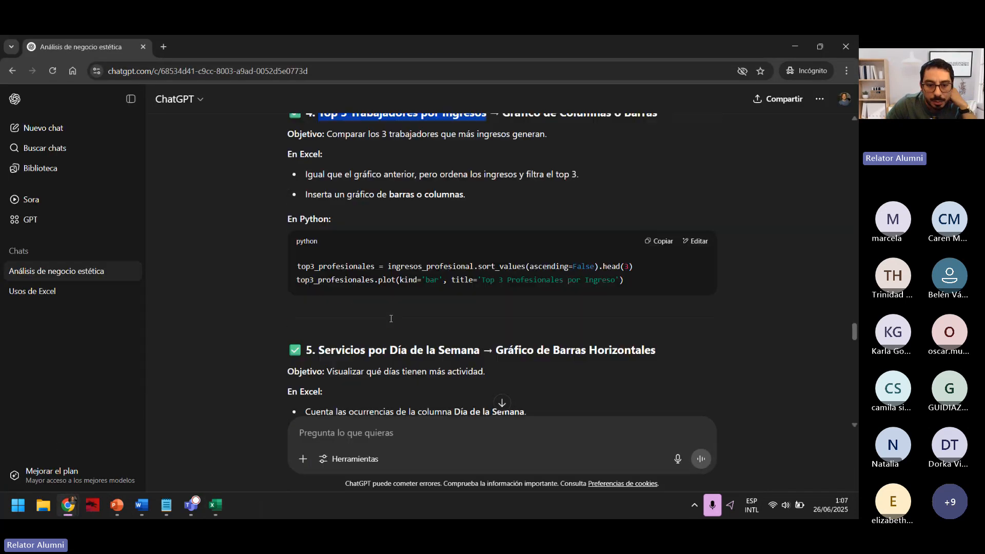
{"action": "scroll", "coordinate": [391, 319], "scroll_direction": "up", "scroll_amount": 8}
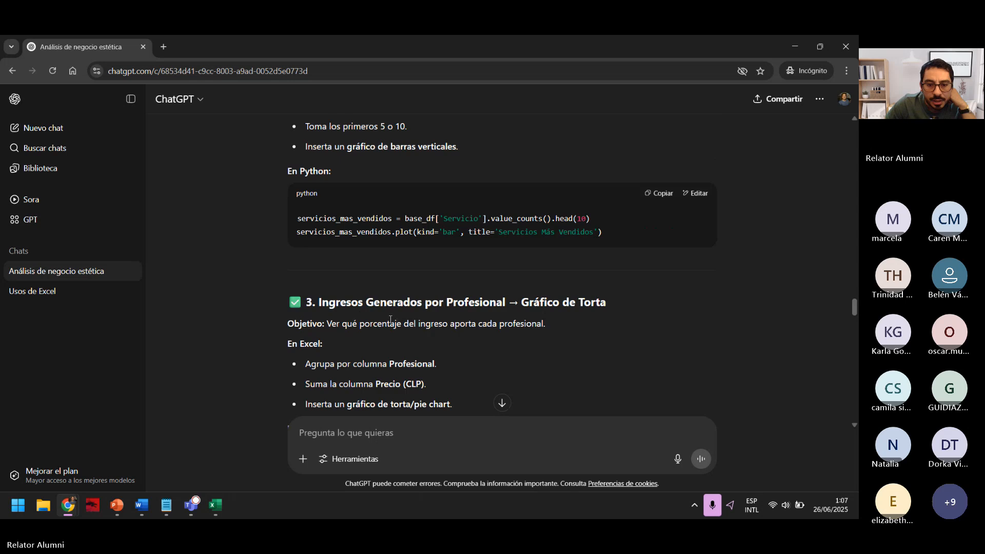
{"action": "scroll", "coordinate": [358, 313], "scroll_direction": "up", "scroll_amount": 3}
{"action": "left_click_drag", "start_coordinate": [318, 174], "coordinate": [442, 174]}
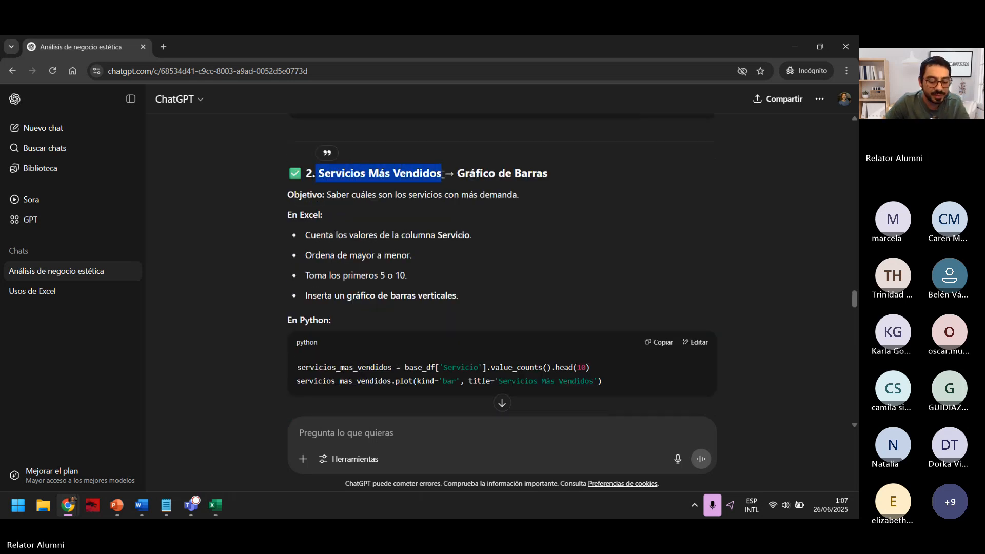
{"action": "left_click", "coordinate": [432, 174]}
{"action": "scroll", "coordinate": [430, 185], "scroll_direction": "down", "scroll_amount": 4}
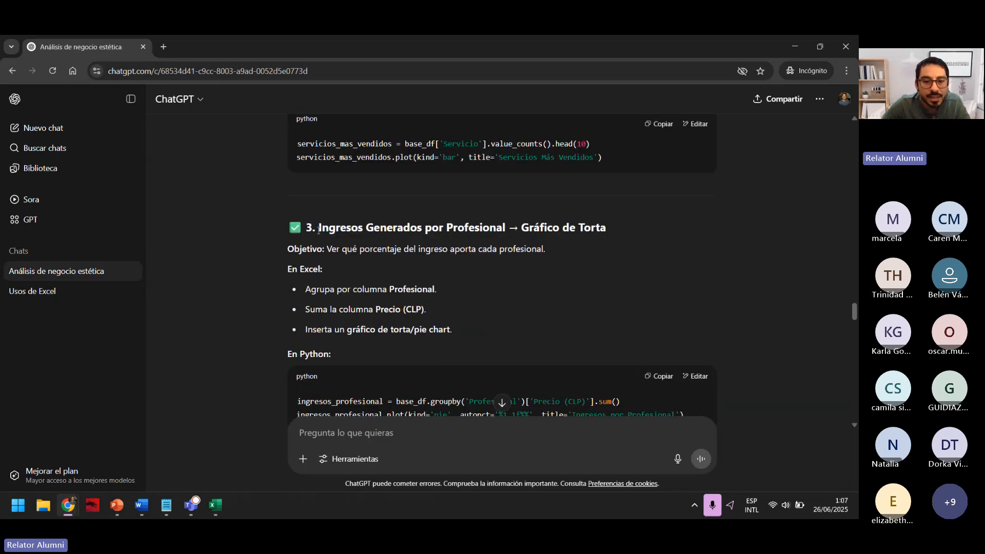
{"action": "scroll", "coordinate": [319, 229], "scroll_direction": "up", "scroll_amount": 9}
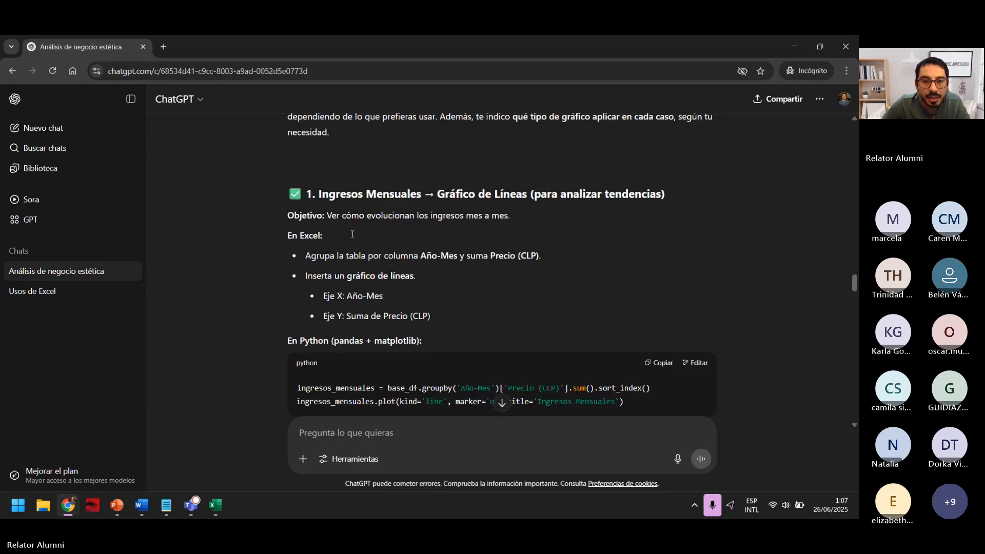
{"action": "scroll", "coordinate": [352, 234], "scroll_direction": "down", "scroll_amount": 5}
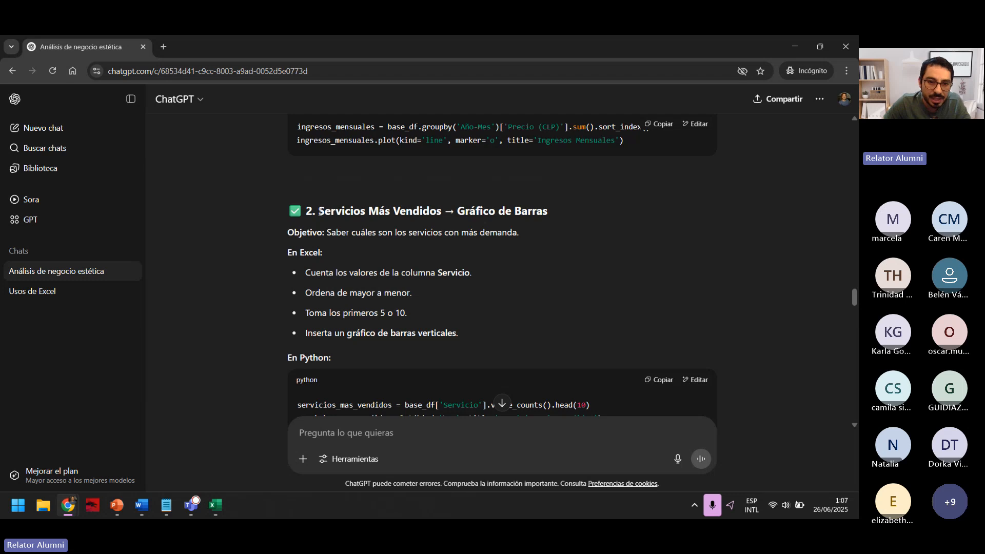
{"action": "left_click_drag", "start_coordinate": [320, 211], "coordinate": [447, 213]}
{"action": "left_click", "coordinate": [212, 506]}
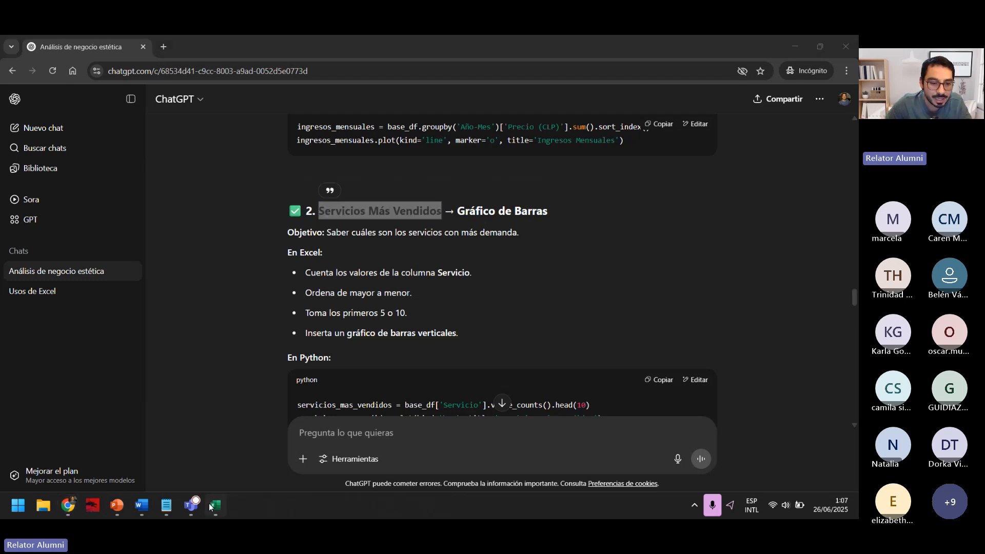
Step: Rename the category pivot table '% Ingresos por Servicios' in its options
{"action": "left_click", "coordinate": [402, 215]}
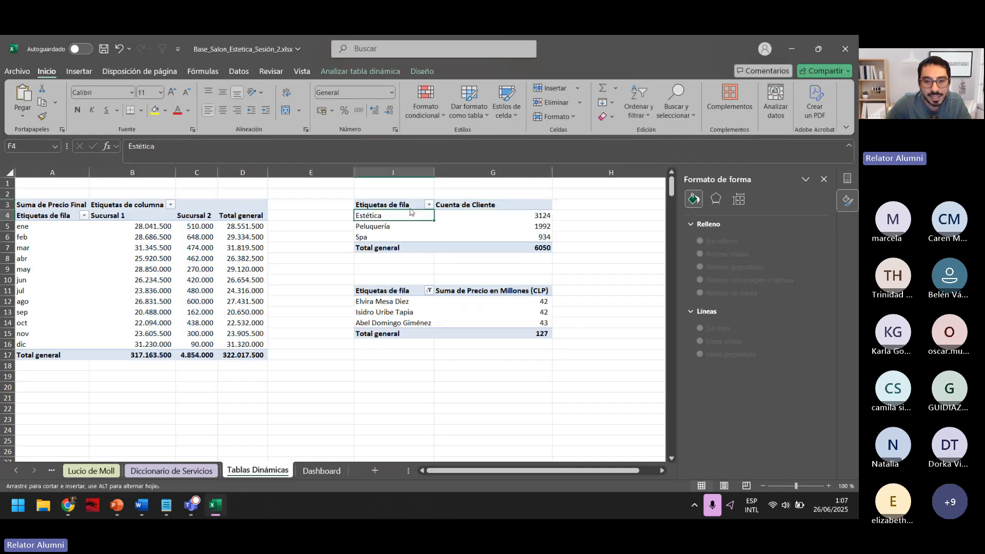
{"action": "right_click", "coordinate": [412, 208]}
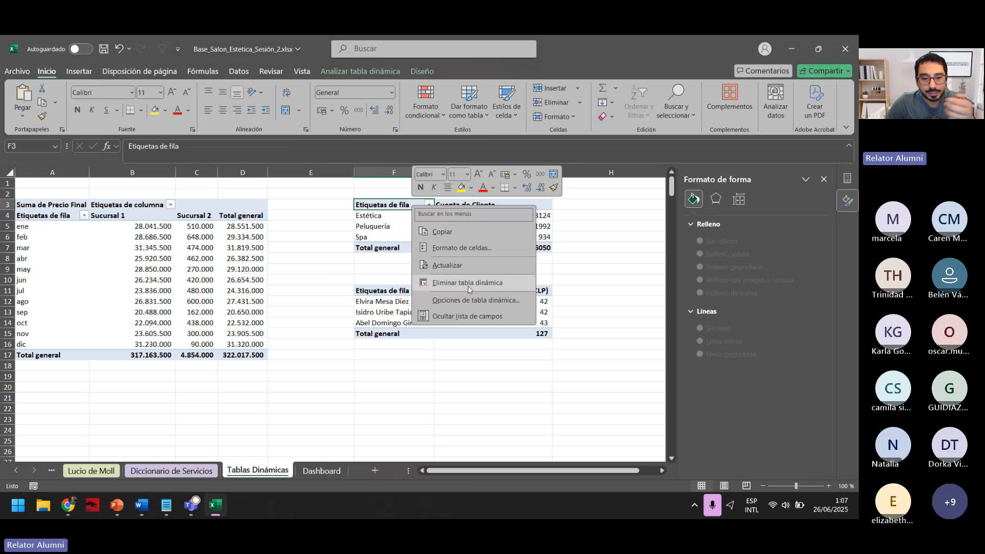
{"action": "left_click", "coordinate": [475, 300]}
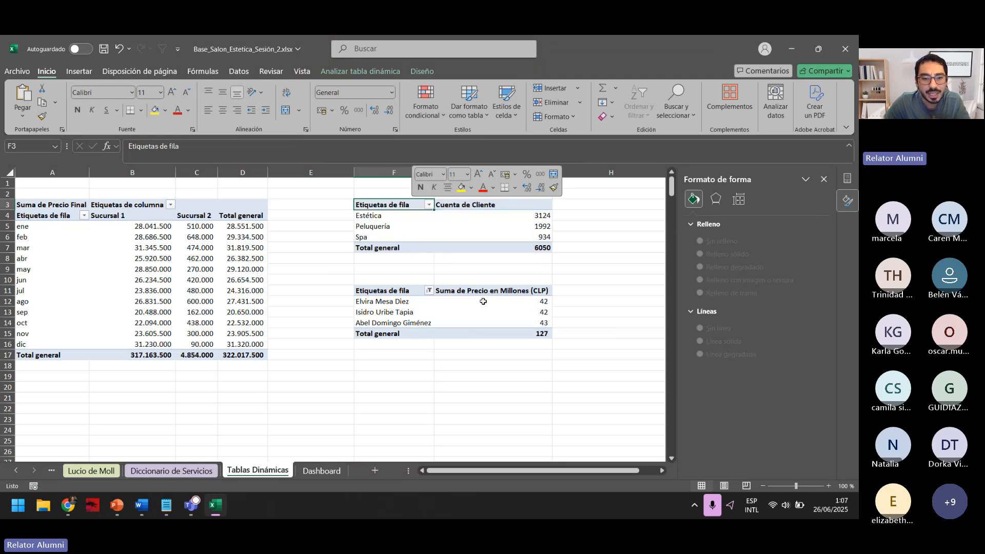
{"action": "type", "text": "Servicios Más Vendidos"}
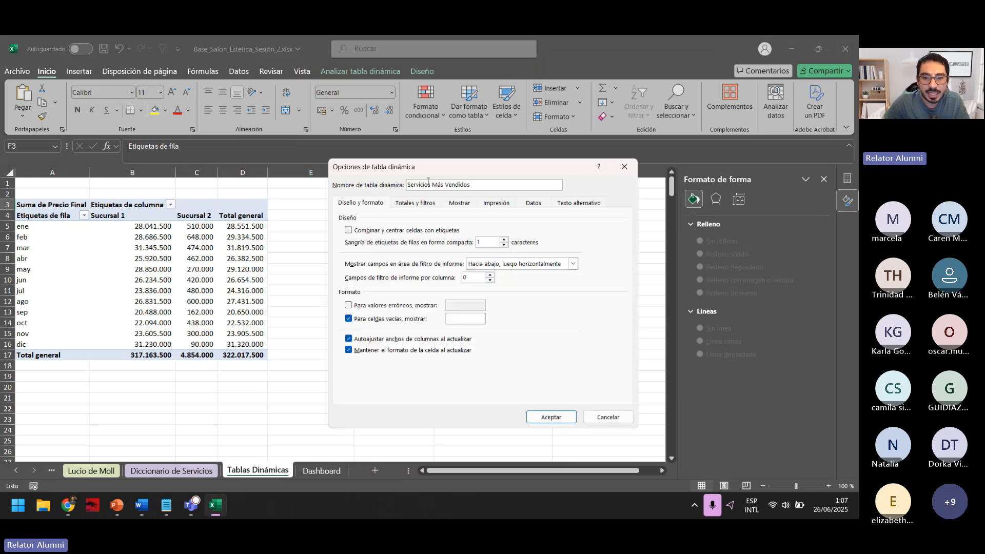
{"action": "left_click_drag", "start_coordinate": [432, 184], "coordinate": [519, 185]}
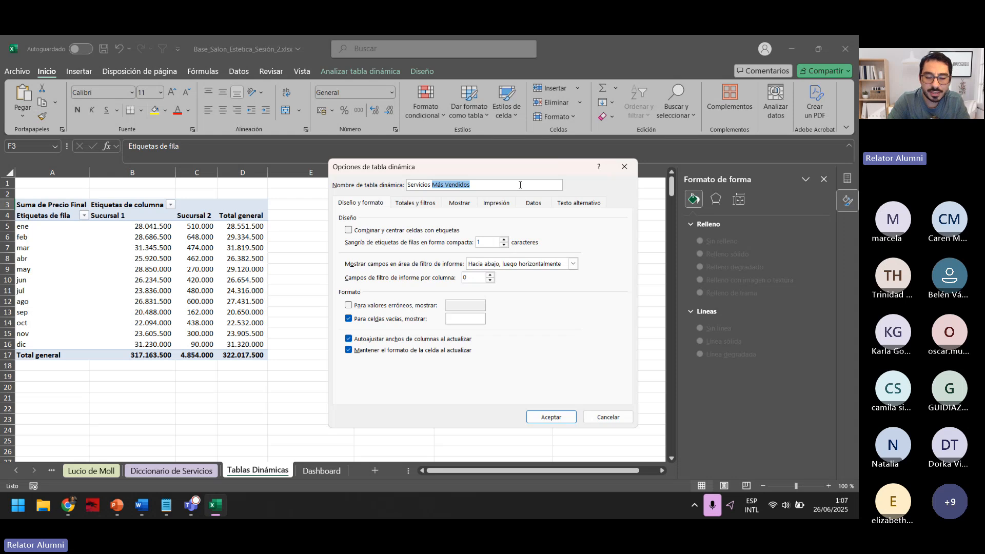
{"action": "key", "text": "BackSpace"}
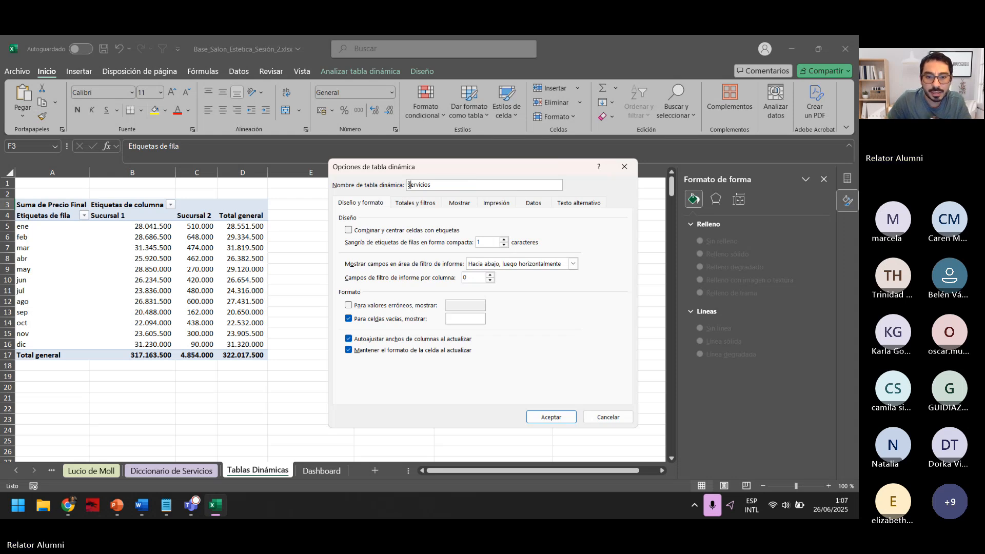
{"action": "type", "text": "% "}
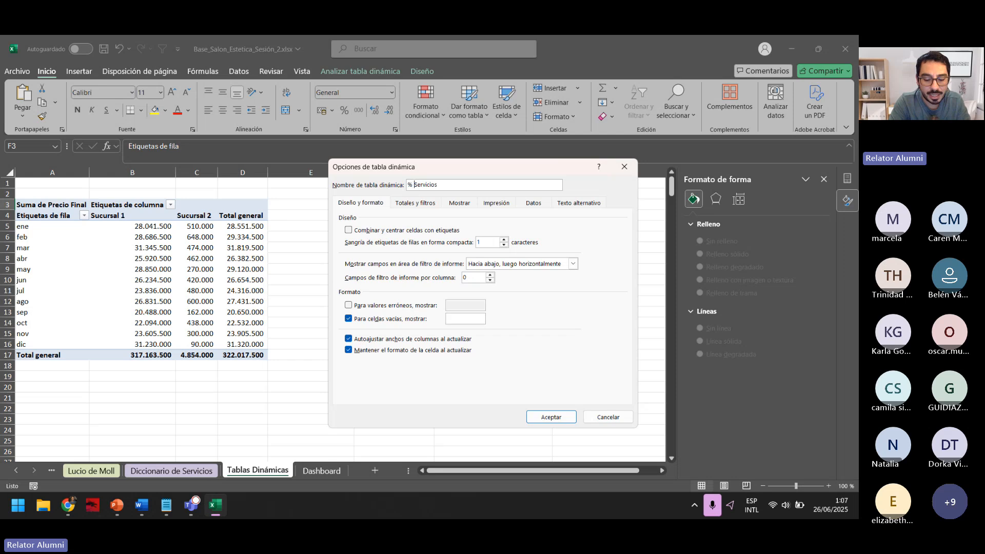
{"action": "type", "text": "Ingresos por"}
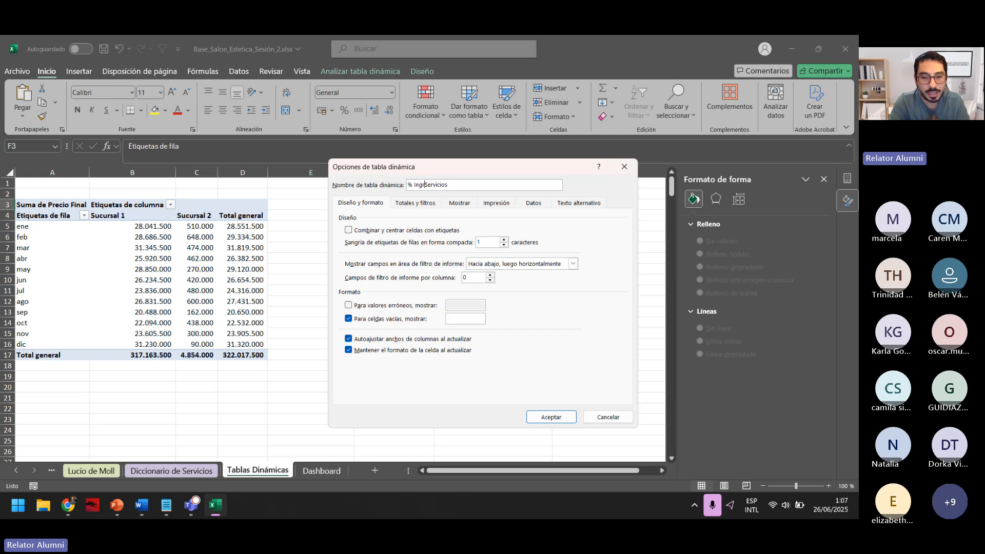
{"action": "triple_click", "coordinate": [483, 186]}
{"action": "key", "text": "ctrl+c"}
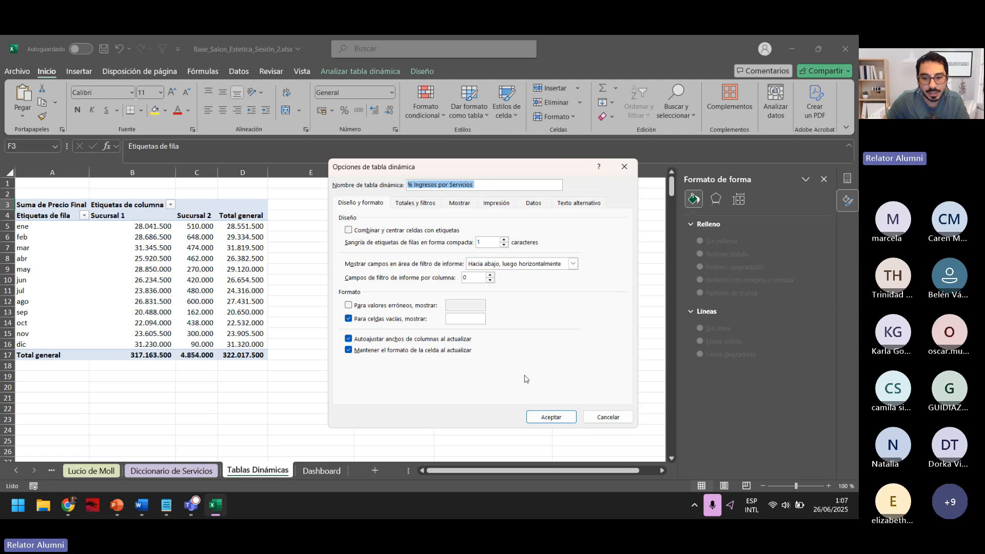
{"action": "left_click", "coordinate": [550, 416]}
Step: Set the Dashboard pie chart's title to '% Ingresos por Servicios'
{"action": "left_click", "coordinate": [321, 470]}
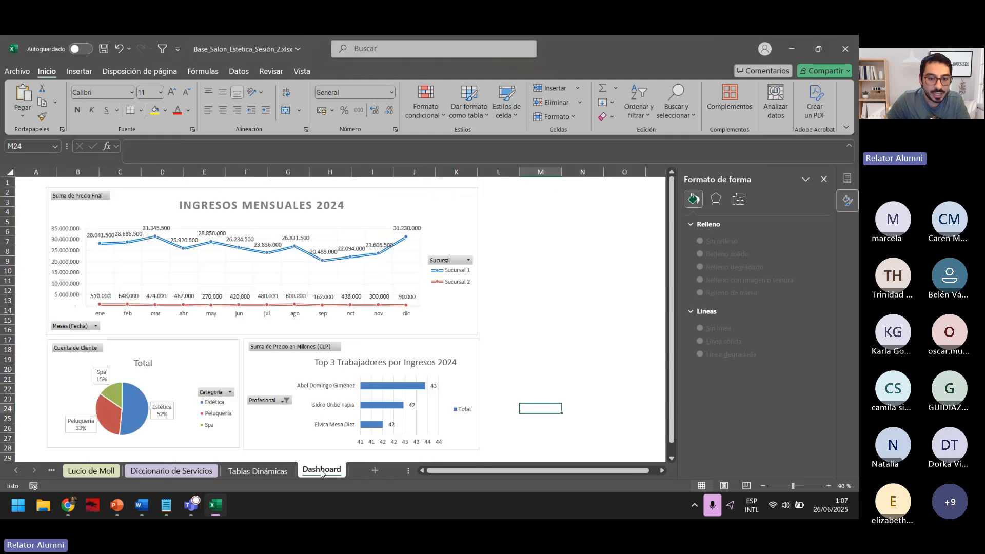
{"action": "left_click", "coordinate": [143, 363]}
{"action": "double_click", "coordinate": [143, 363]}
{"action": "key", "text": "ctrl+v"}
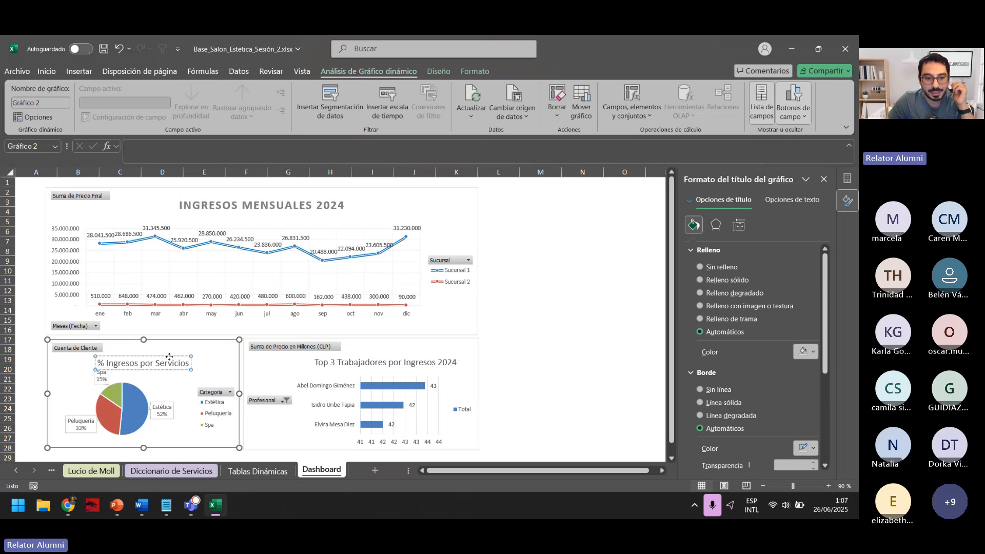
{"action": "key", "text": "Escape"}
{"action": "key", "text": "Escape"}
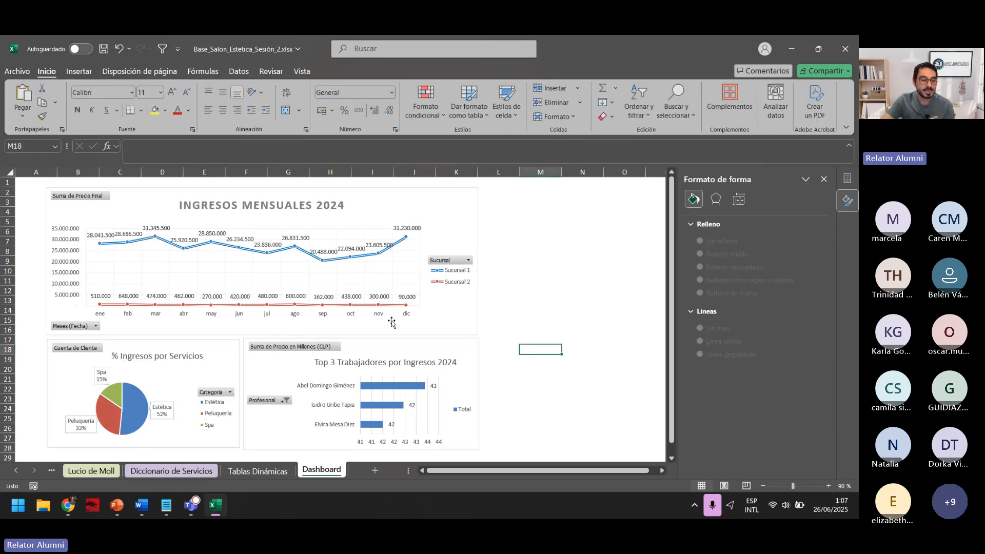
{"action": "left_click", "coordinate": [288, 470]}
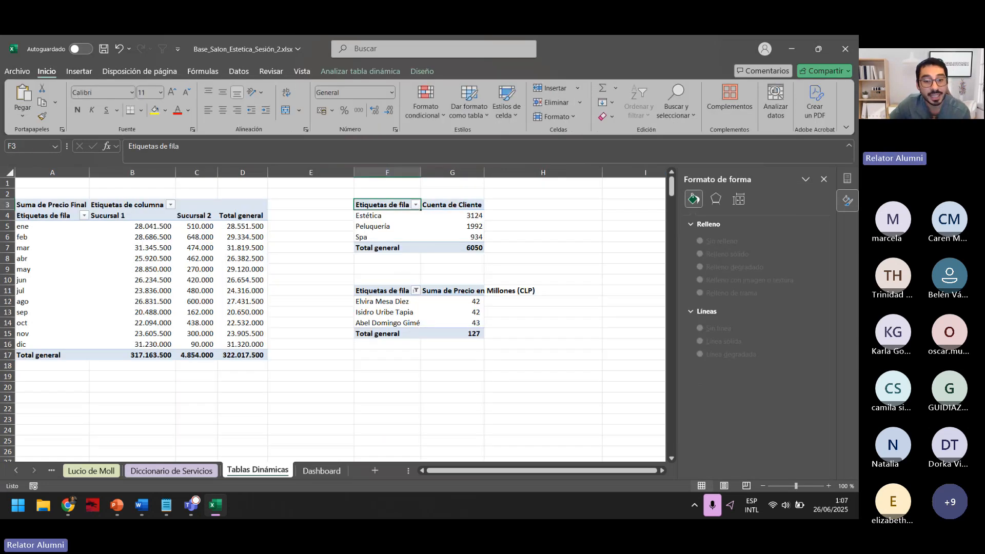
Step: Return to the Dashboard sheet, where all three charts now carry their titles
{"action": "left_click", "coordinate": [321, 470]}
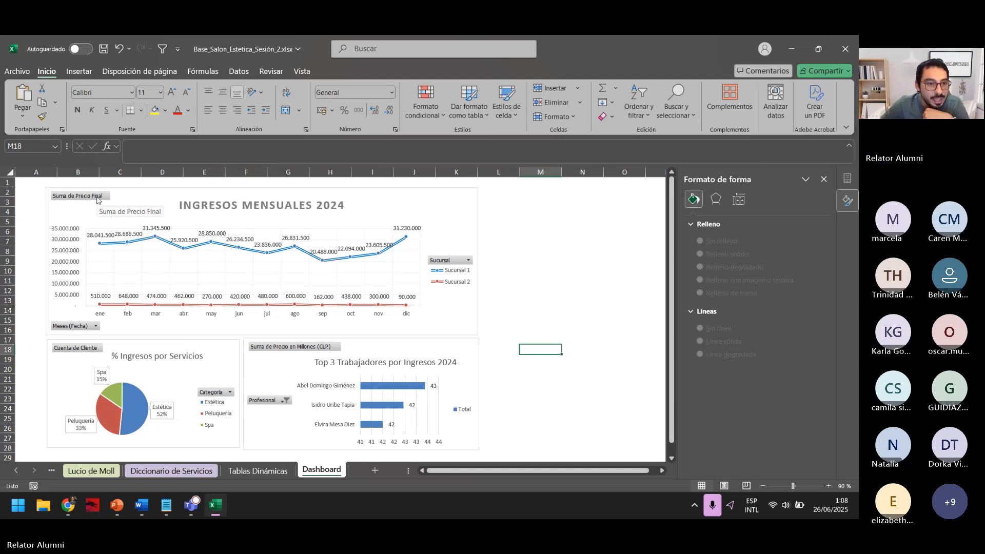
Step: Filter the income chart to Sucursal 1 only, then restore both branches with (Seleccionar todo)
{"action": "left_click", "coordinate": [468, 260]}
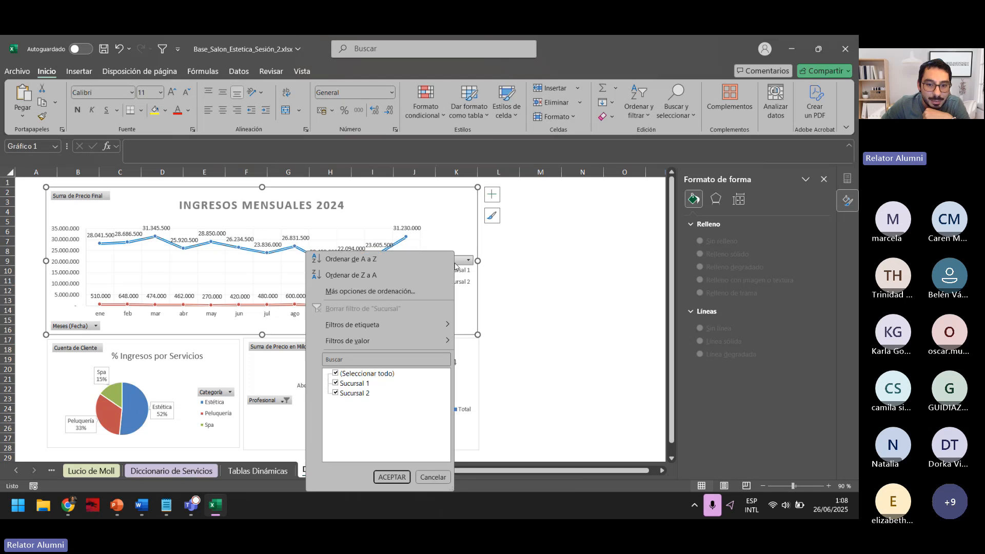
{"action": "left_click", "coordinate": [404, 207]}
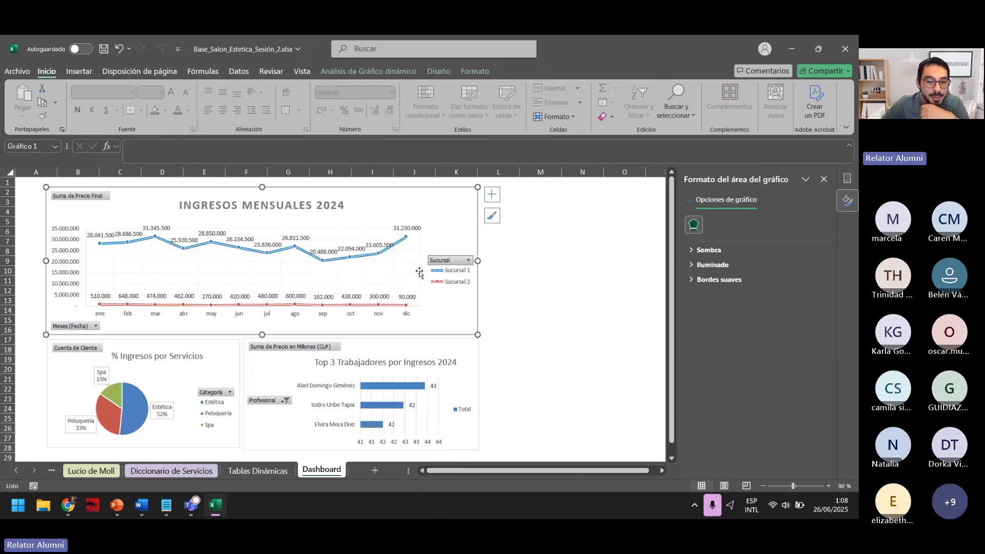
{"action": "left_click", "coordinate": [461, 262]}
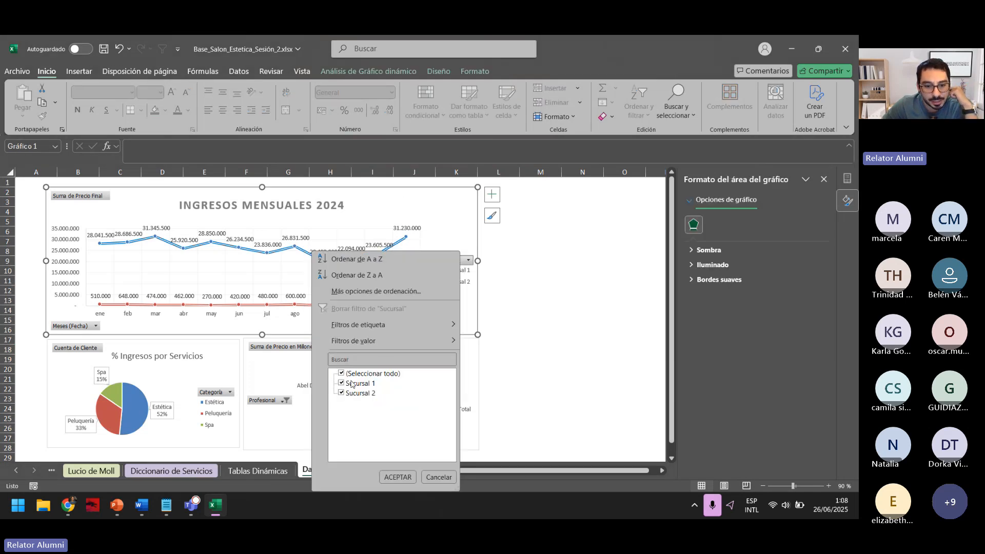
{"action": "left_click", "coordinate": [342, 394]}
{"action": "left_click", "coordinate": [341, 393]}
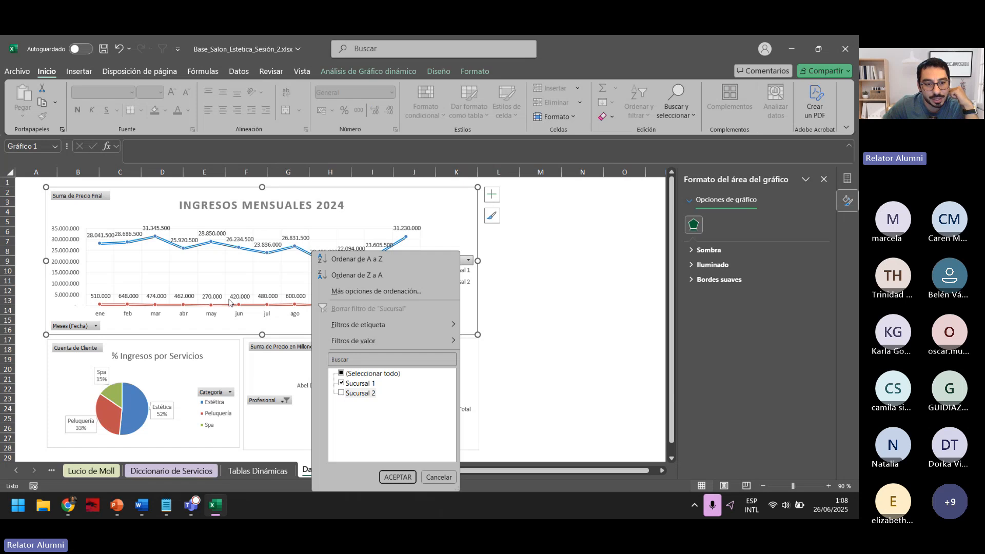
{"action": "left_click", "coordinate": [398, 477]}
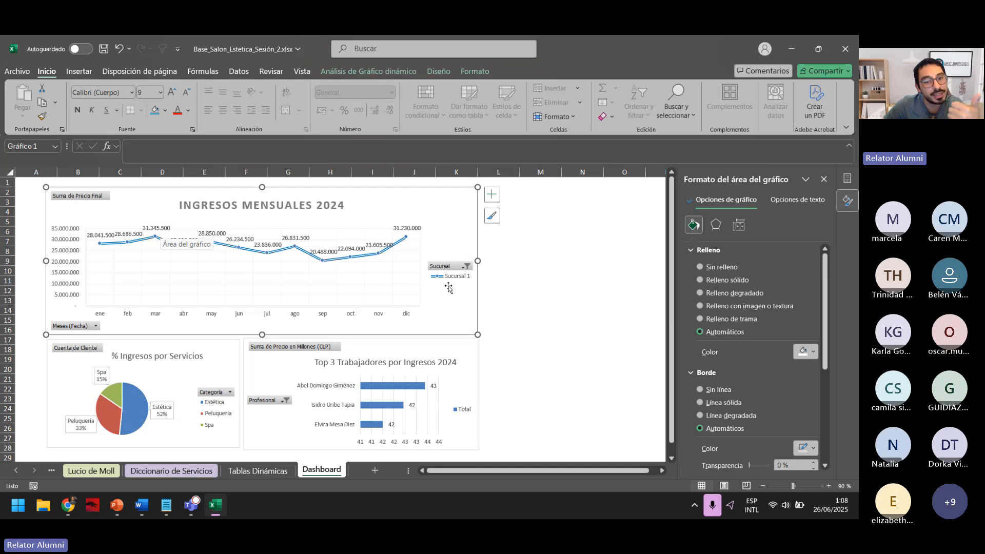
{"action": "left_click", "coordinate": [465, 267]}
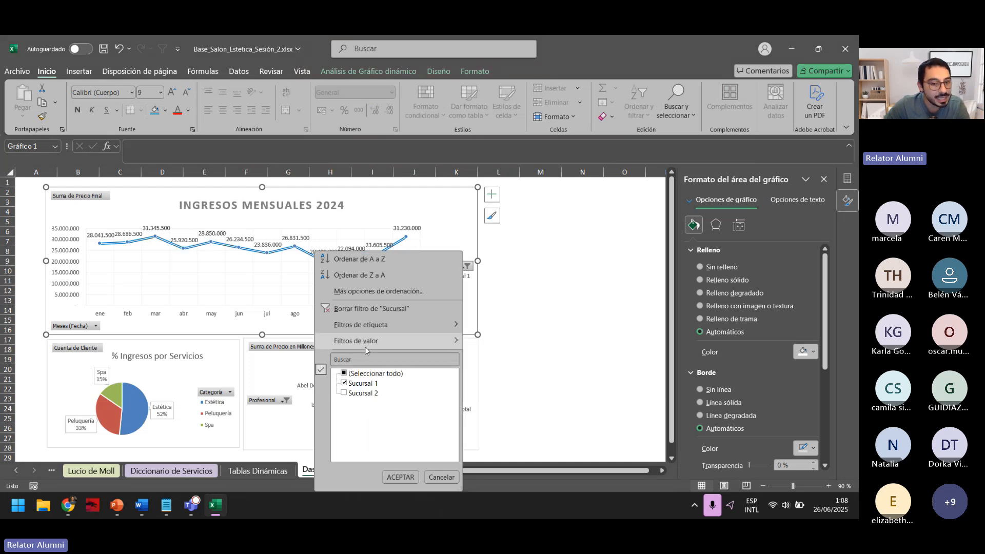
{"action": "left_click", "coordinate": [344, 373]}
{"action": "left_click", "coordinate": [401, 477]}
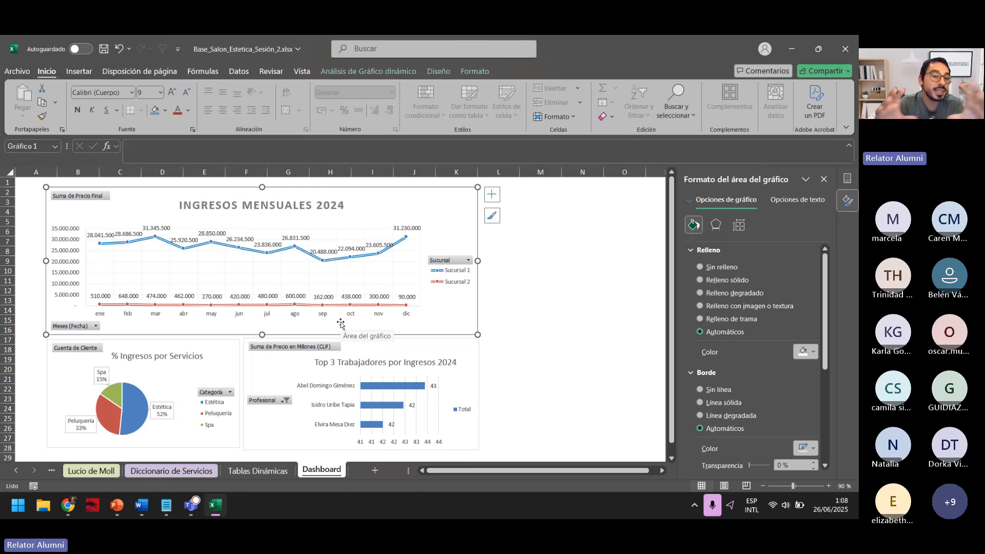
{"action": "left_click", "coordinate": [551, 312]}
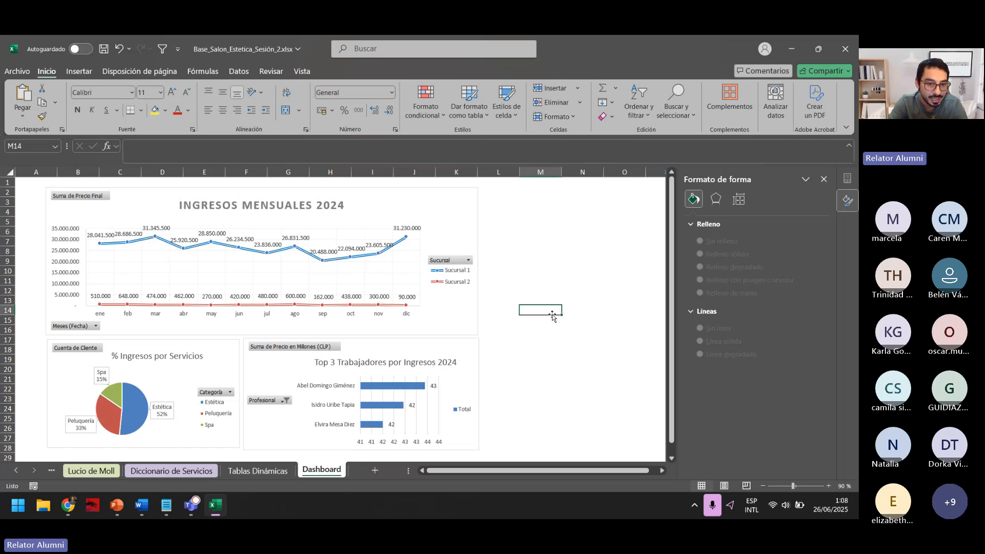
Step: Remove Sucursal 2 from the income chart once more, then include it again
{"action": "left_click", "coordinate": [469, 260]}
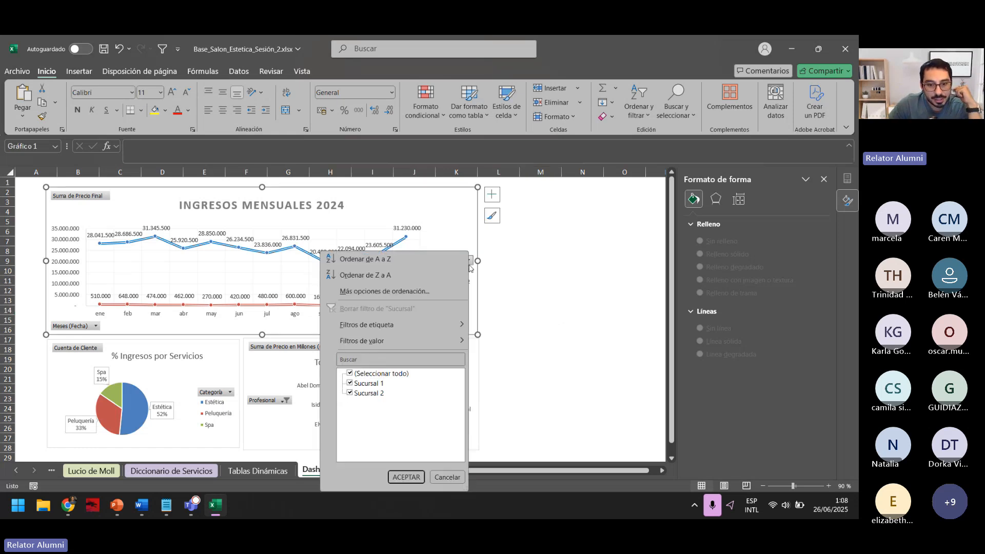
{"action": "left_click", "coordinate": [354, 393]}
{"action": "left_click", "coordinate": [406, 477]}
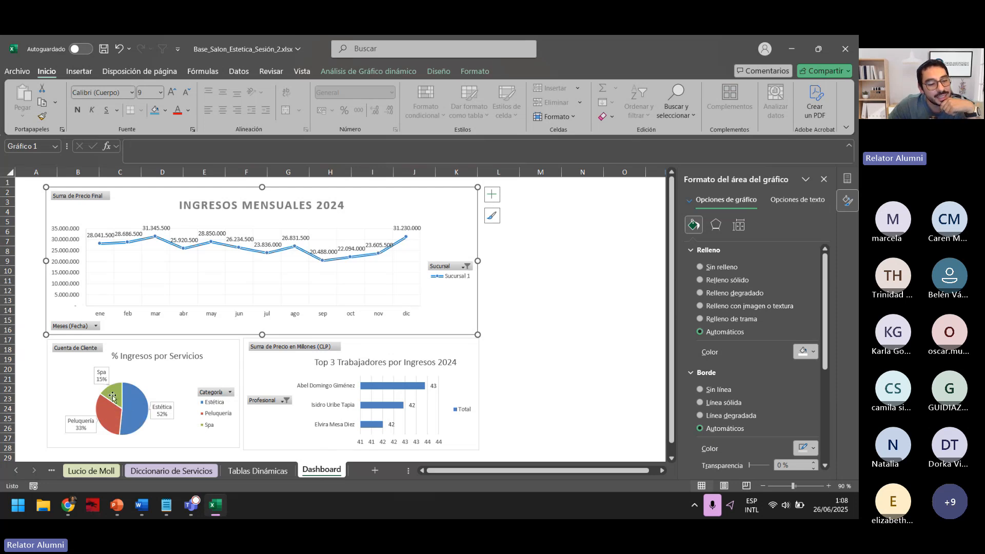
{"action": "left_click", "coordinate": [467, 265]}
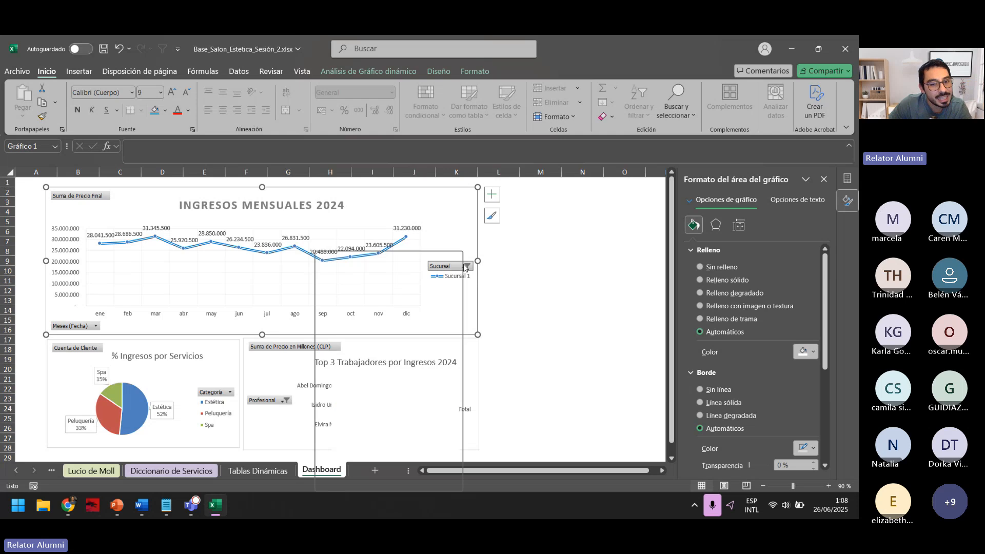
{"action": "left_click", "coordinate": [344, 393]}
{"action": "left_click", "coordinate": [400, 477]}
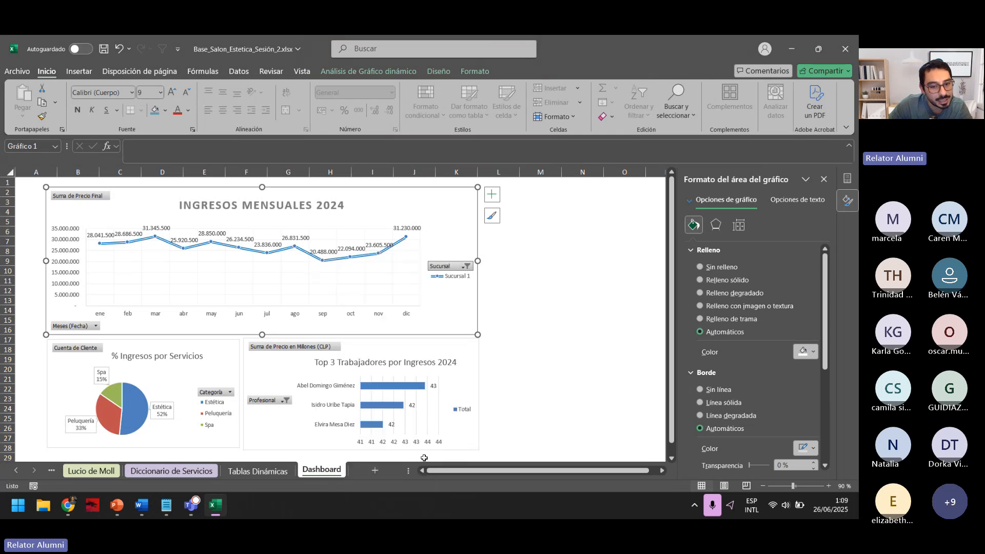
Step: Go back to cell A1 and save the workbook
{"action": "left_click", "coordinate": [553, 339]}
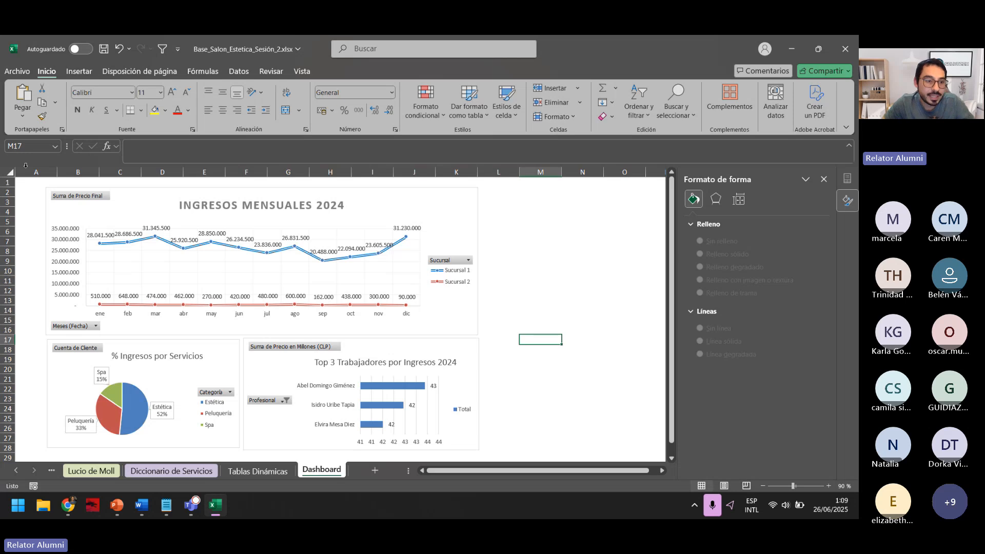
{"action": "left_click", "coordinate": [26, 183]}
{"action": "left_click", "coordinate": [104, 51]}
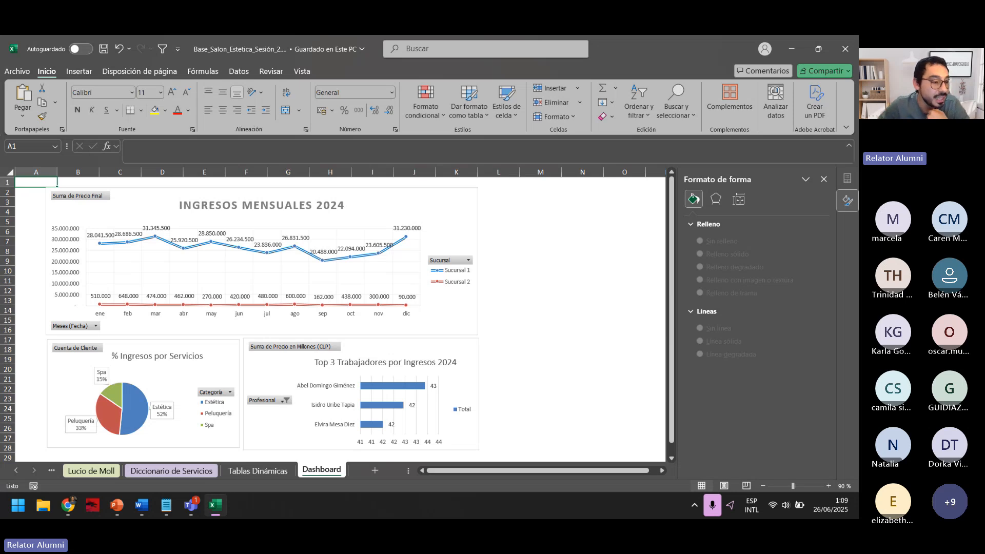
{"action": "key", "text": "alt+Tab"}
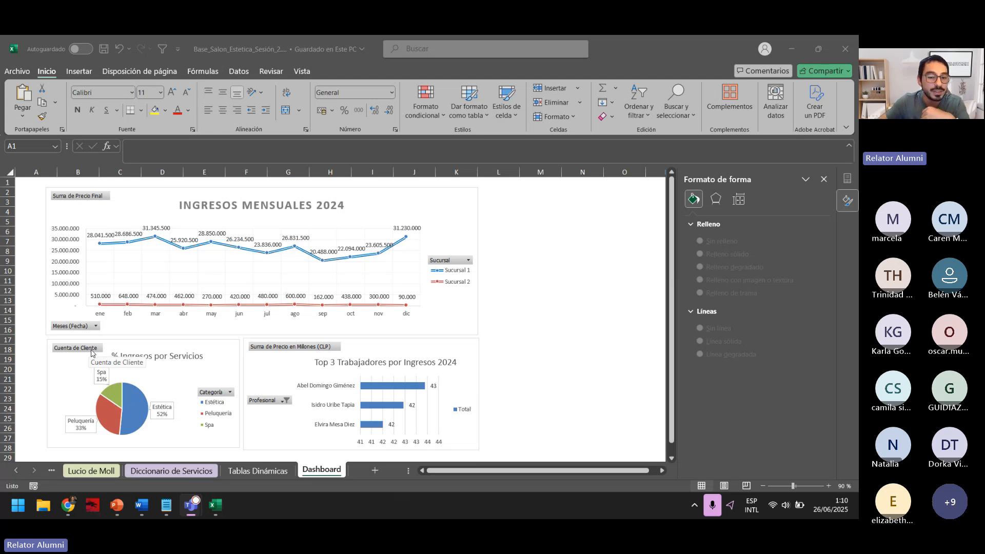
Step: Hide all field buttons on the services pie chart
{"action": "right_click", "coordinate": [90, 353]}
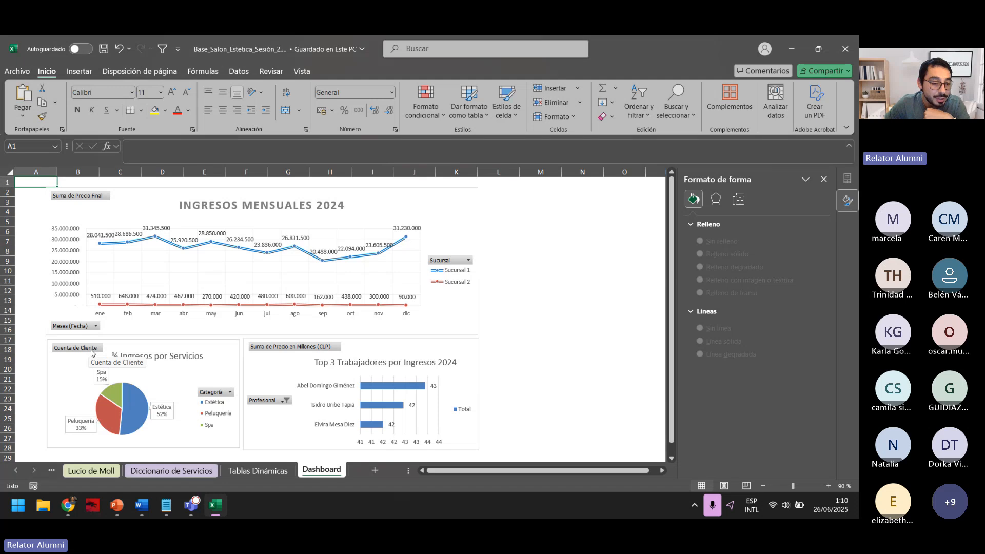
{"action": "right_click", "coordinate": [93, 353]}
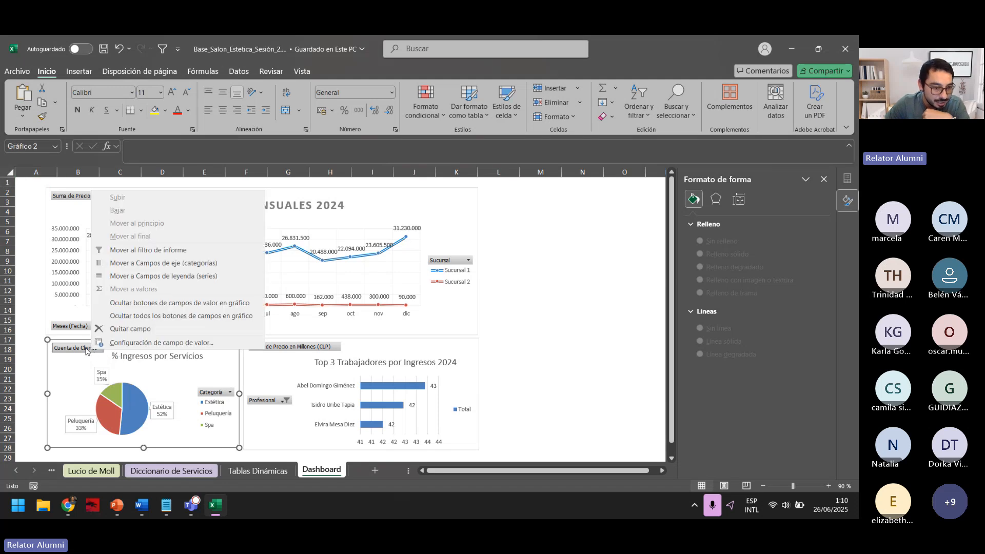
{"action": "right_click", "coordinate": [77, 352]}
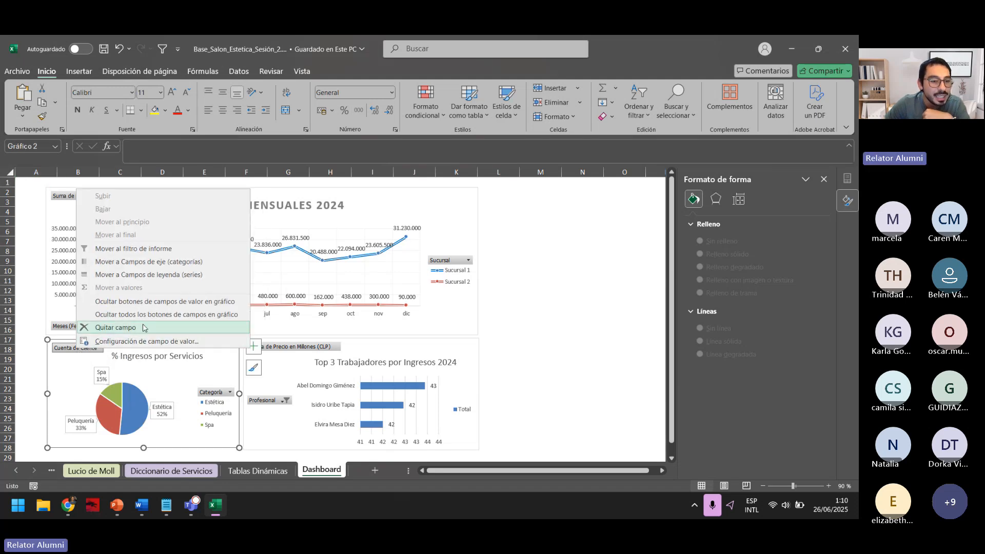
{"action": "left_click", "coordinate": [104, 314]}
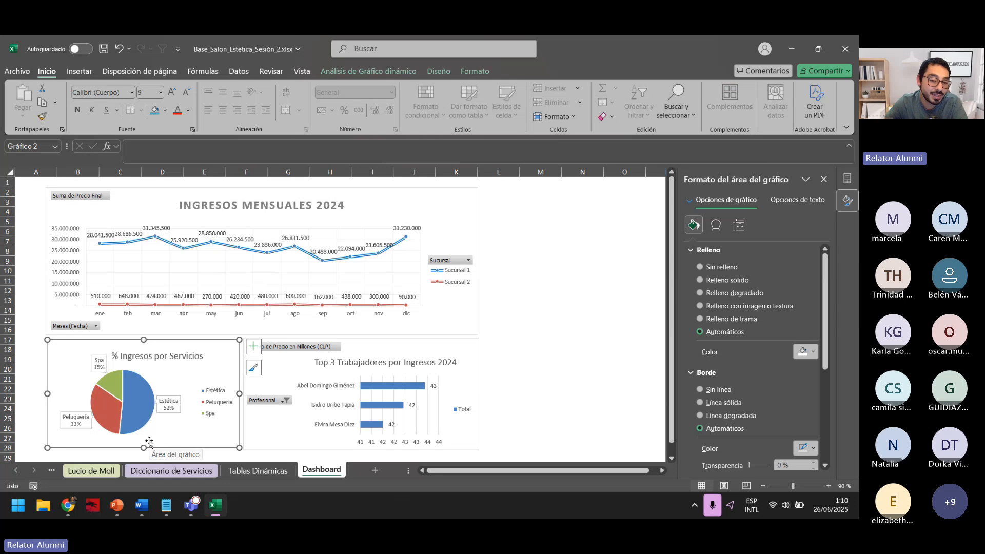
Step: Hide field buttons on the income and top-3 workers charts, then close the Formato de forma pane
{"action": "right_click", "coordinate": [90, 197]}
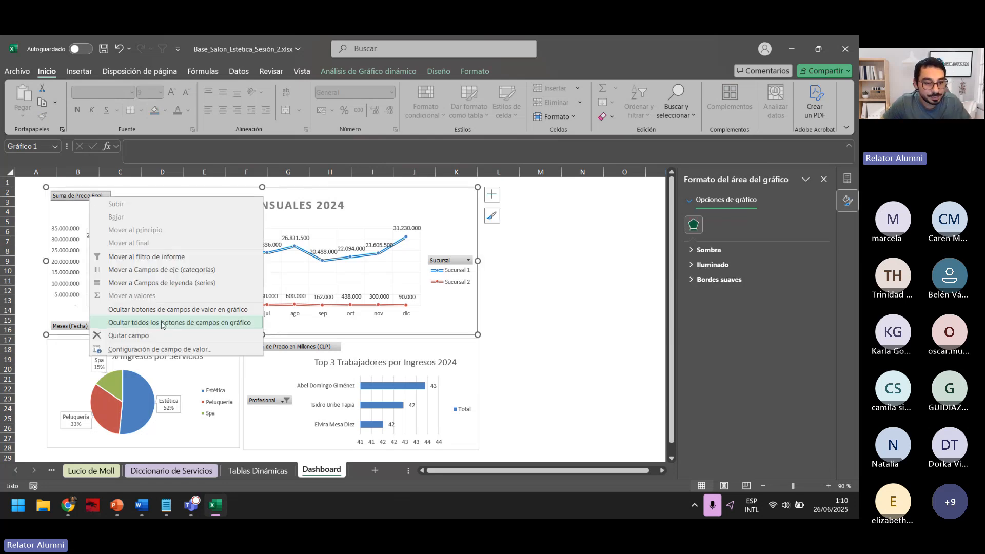
{"action": "left_click", "coordinate": [172, 322]}
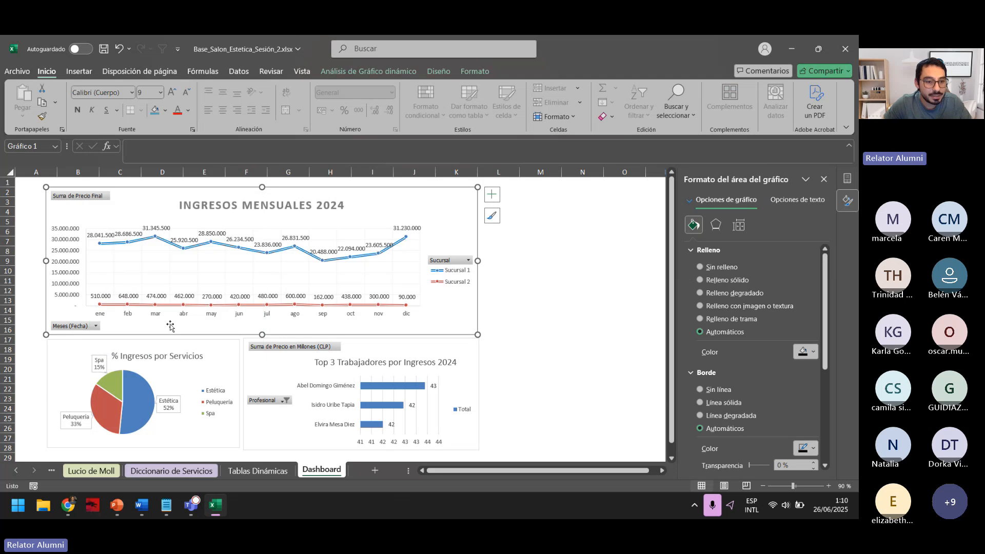
{"action": "left_click", "coordinate": [420, 360]}
{"action": "right_click", "coordinate": [318, 350]}
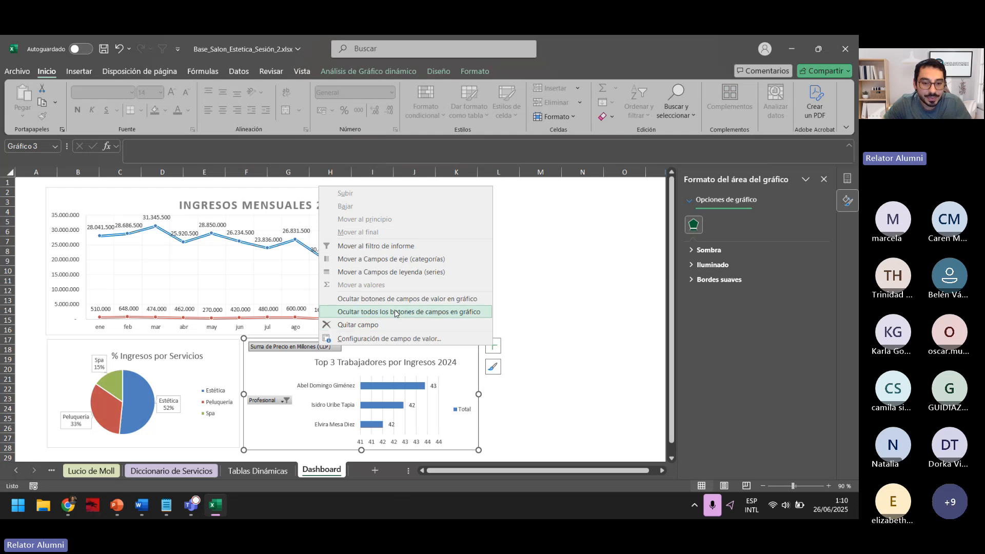
{"action": "left_click", "coordinate": [386, 313]}
{"action": "left_click", "coordinate": [524, 320]}
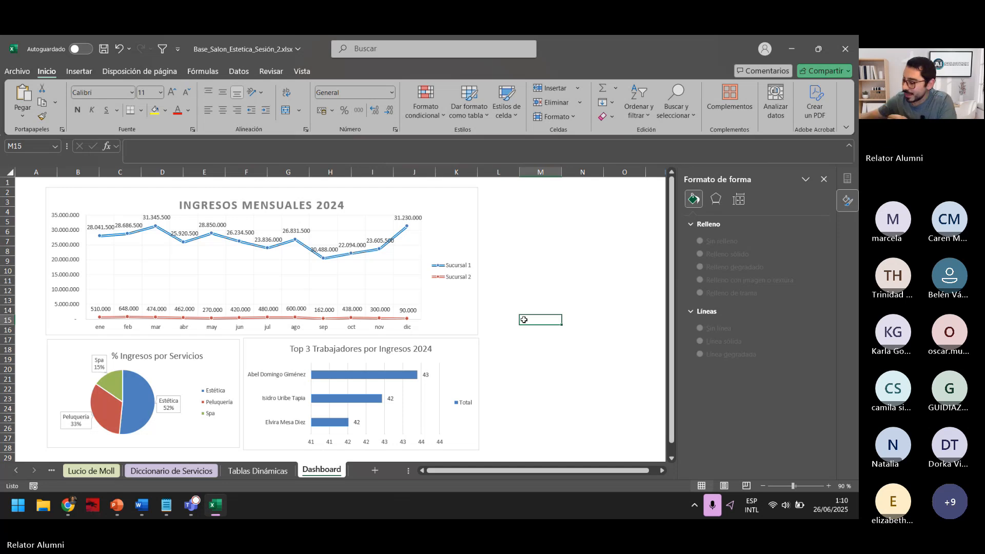
{"action": "left_click", "coordinate": [824, 179]}
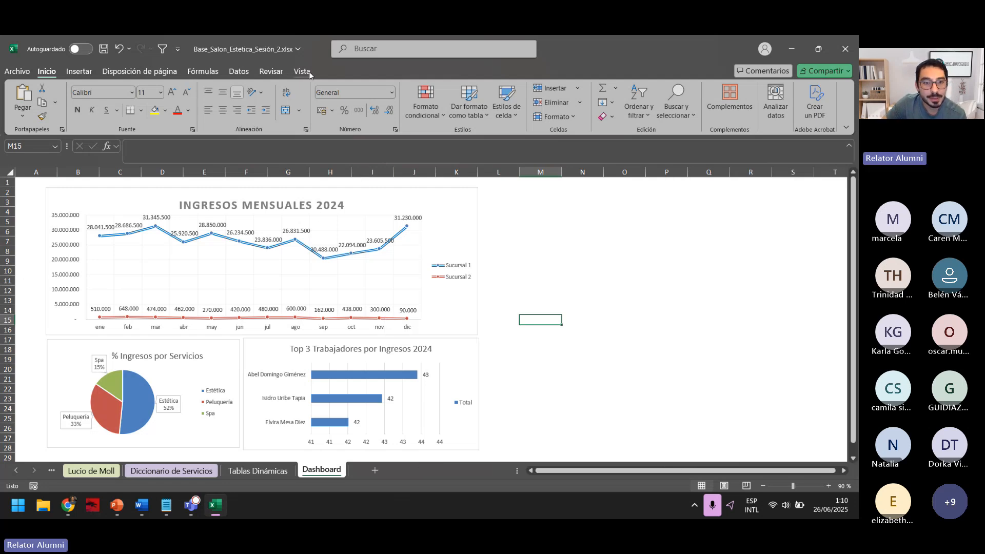
Step: Open Insertar Segmentación de datos for the monthly income chart from Análisis de Gráfico dinámico
{"action": "left_click", "coordinate": [86, 194]}
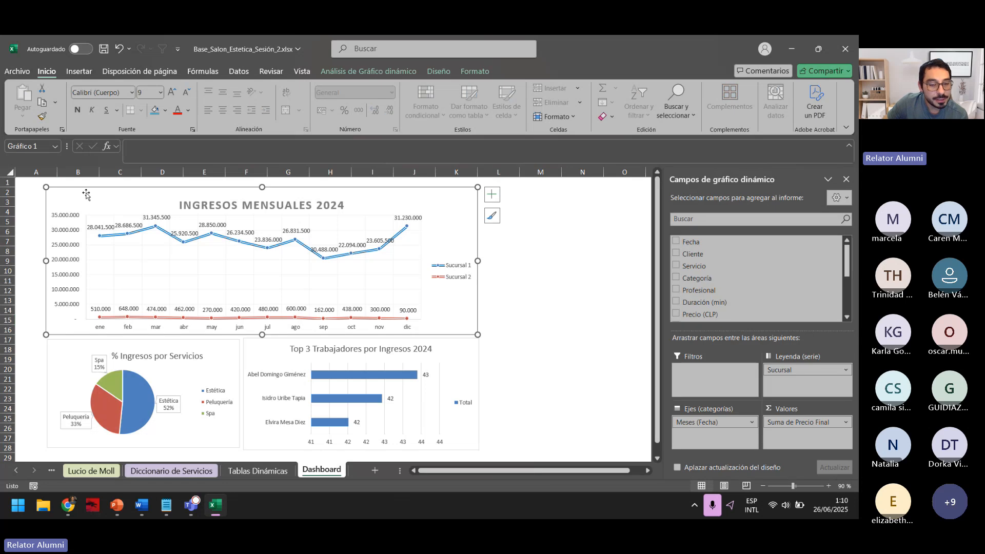
{"action": "left_click", "coordinate": [358, 72]}
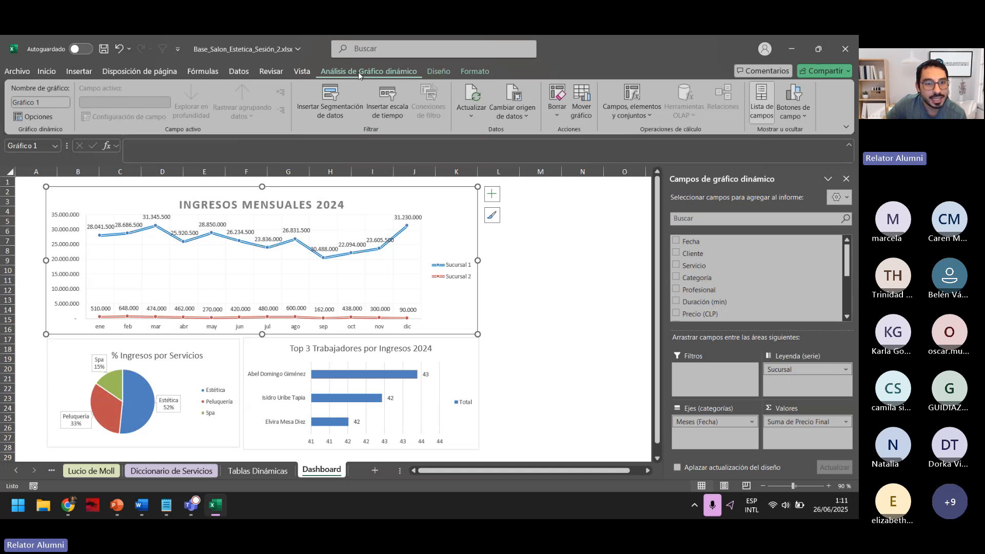
{"action": "left_click", "coordinate": [324, 112]}
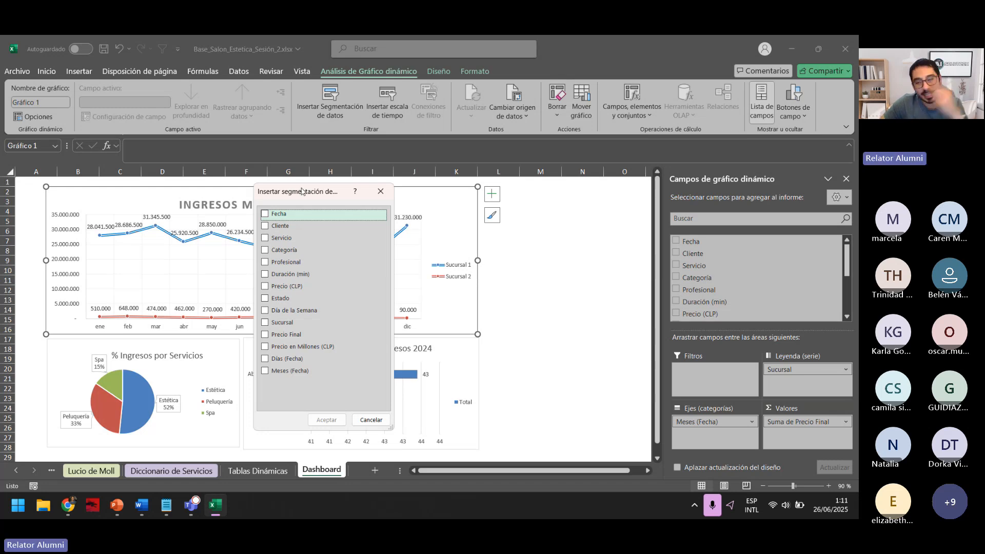
Step: Close the slicer dialog without checking any field, then go to the Tablas Dinámicas sheet
{"action": "left_click_drag", "start_coordinate": [302, 191], "coordinate": [552, 184]}
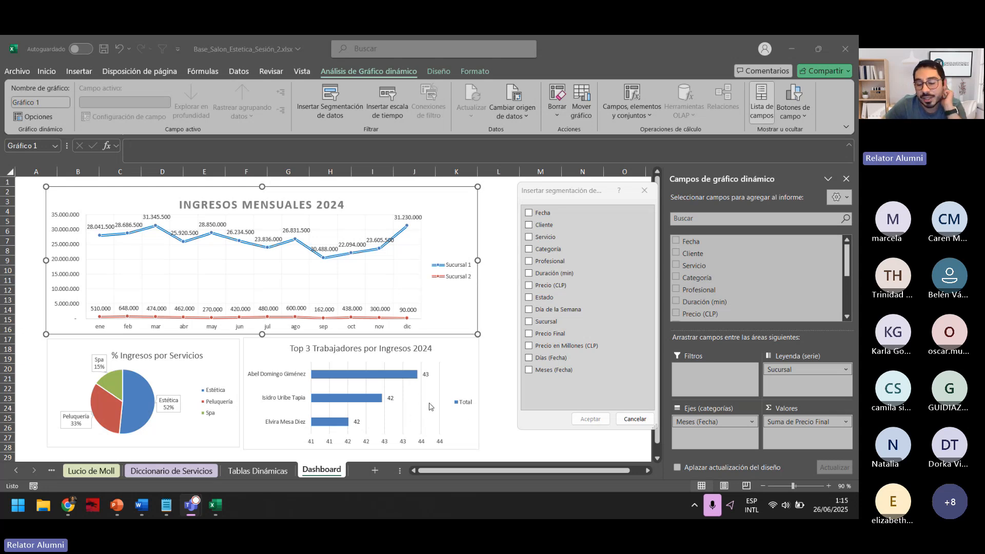
{"action": "left_click_drag", "start_coordinate": [587, 194], "coordinate": [517, 186]}
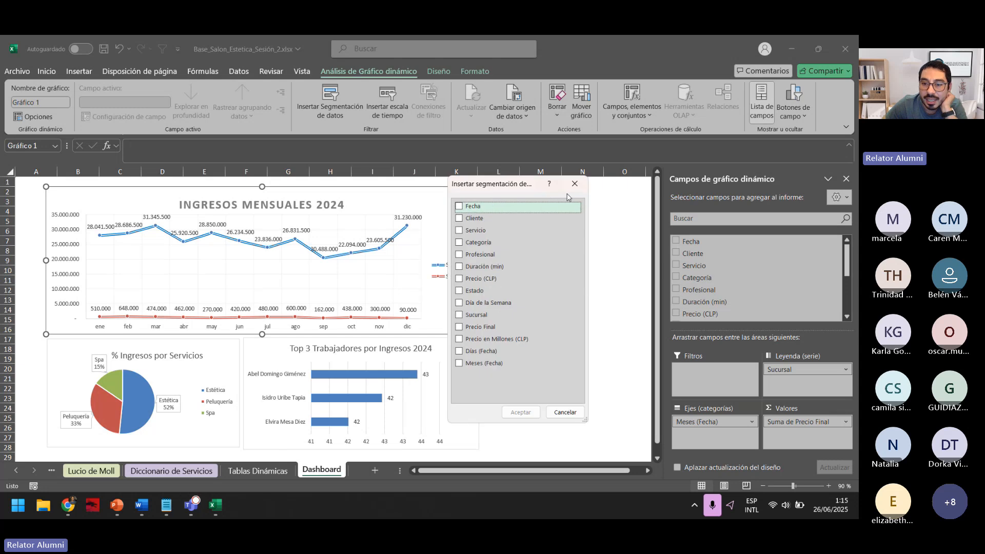
{"action": "left_click", "coordinate": [574, 185]}
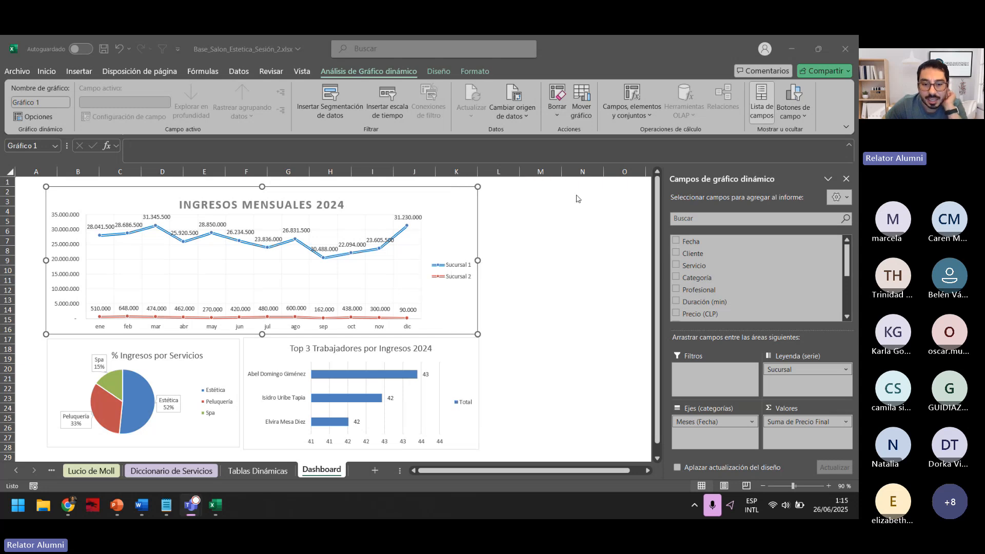
{"action": "left_click", "coordinate": [280, 473]}
Step: Format the Top 3 values in G12:G14 with two decimals, then return to the Dashboard
{"action": "left_click_drag", "start_coordinate": [473, 303], "coordinate": [475, 322]}
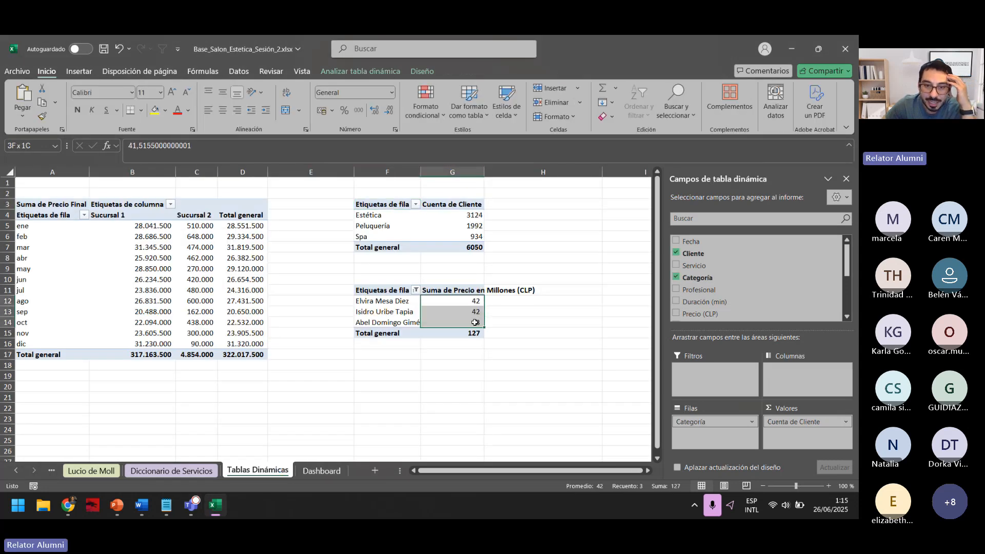
{"action": "left_click", "coordinate": [374, 110]}
{"action": "left_click", "coordinate": [375, 109]}
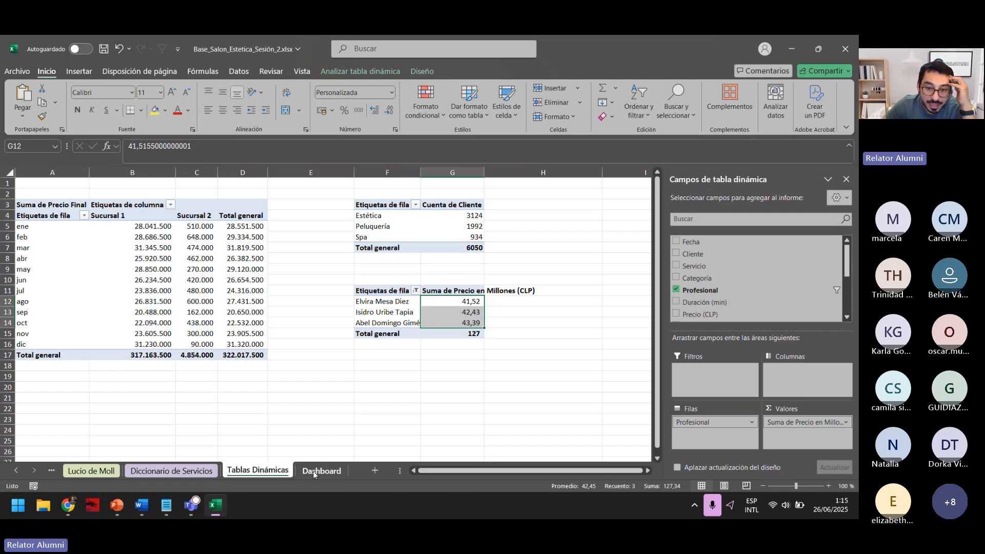
{"action": "left_click", "coordinate": [389, 110]}
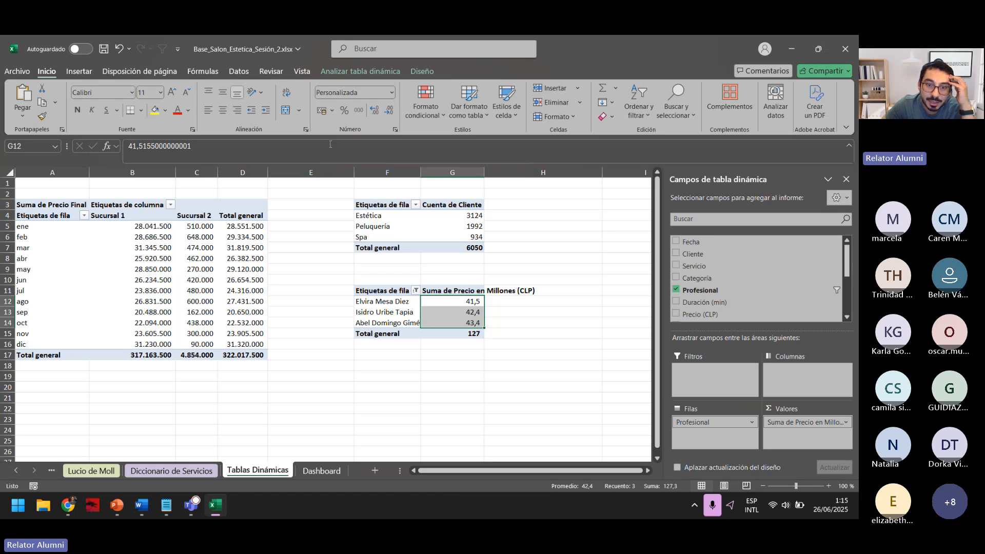
{"action": "left_click", "coordinate": [375, 109]}
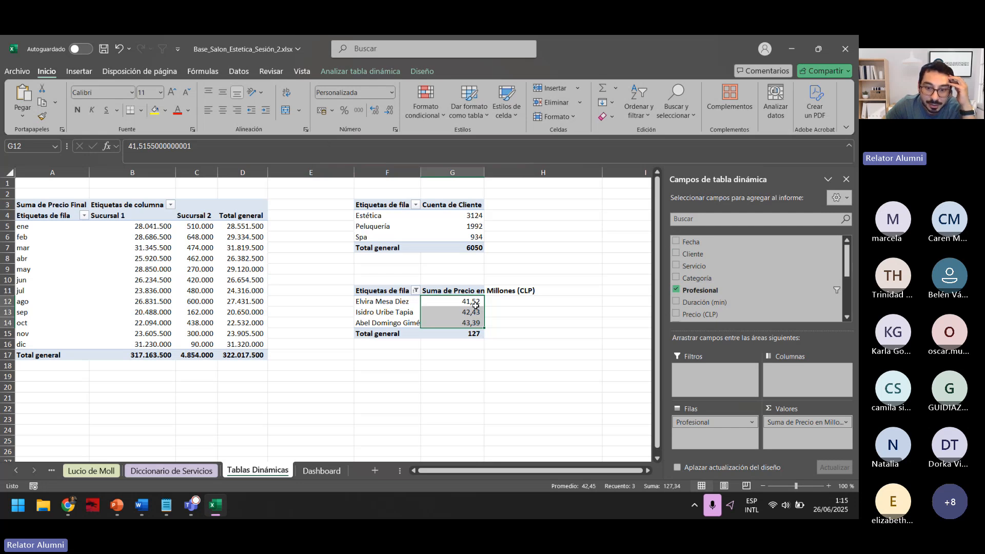
{"action": "left_click", "coordinate": [310, 473]}
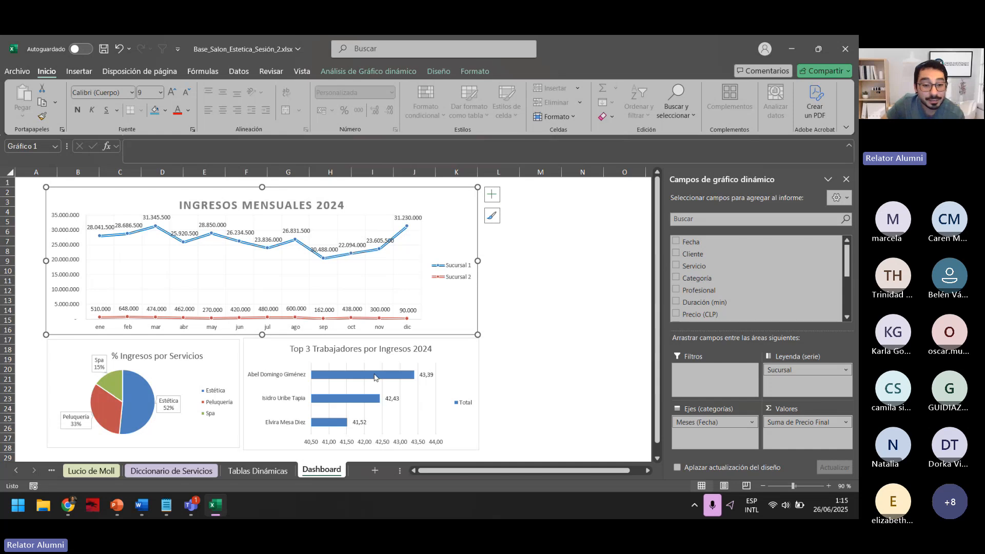
{"action": "left_click", "coordinate": [449, 354]}
{"action": "left_click", "coordinate": [526, 337]}
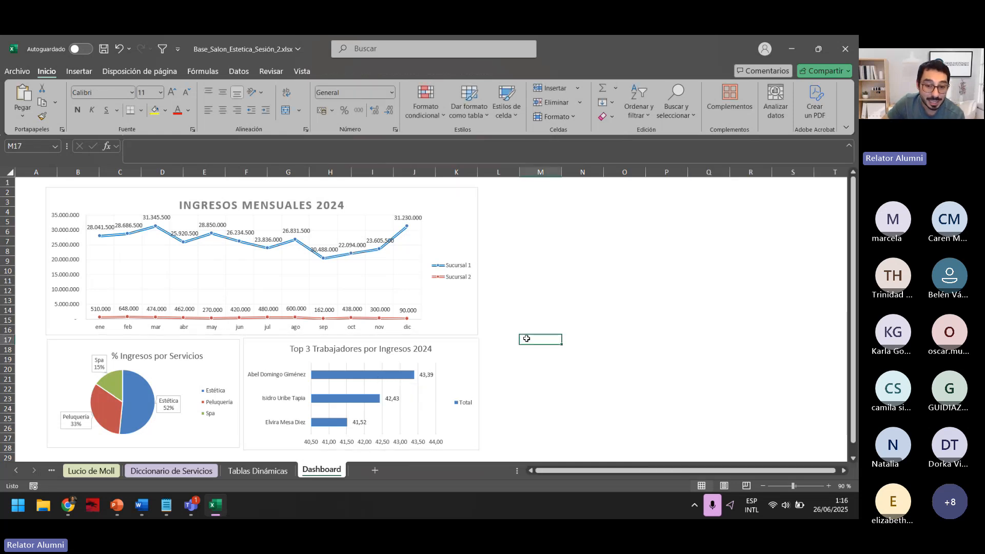
{"action": "left_click", "coordinate": [451, 350]}
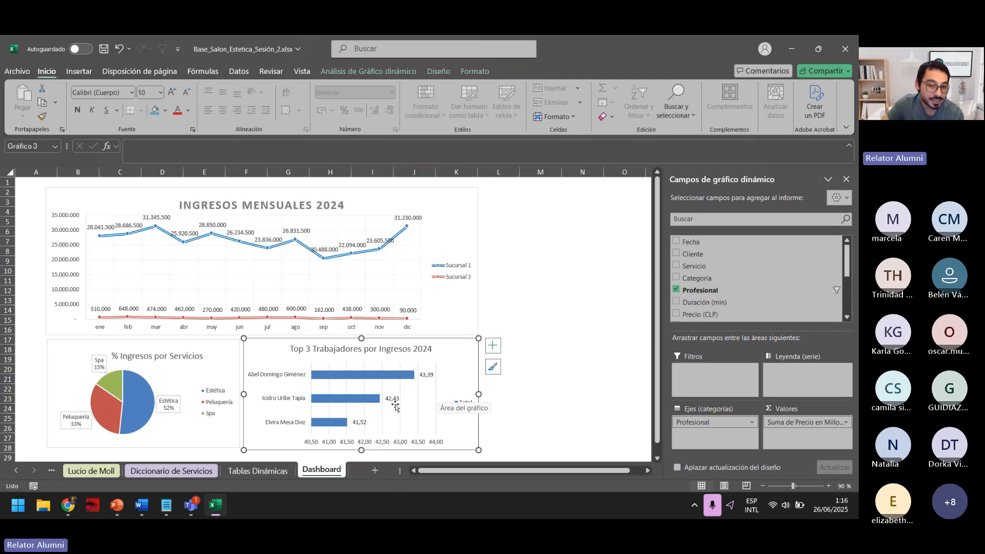
{"action": "left_click", "coordinate": [523, 313]}
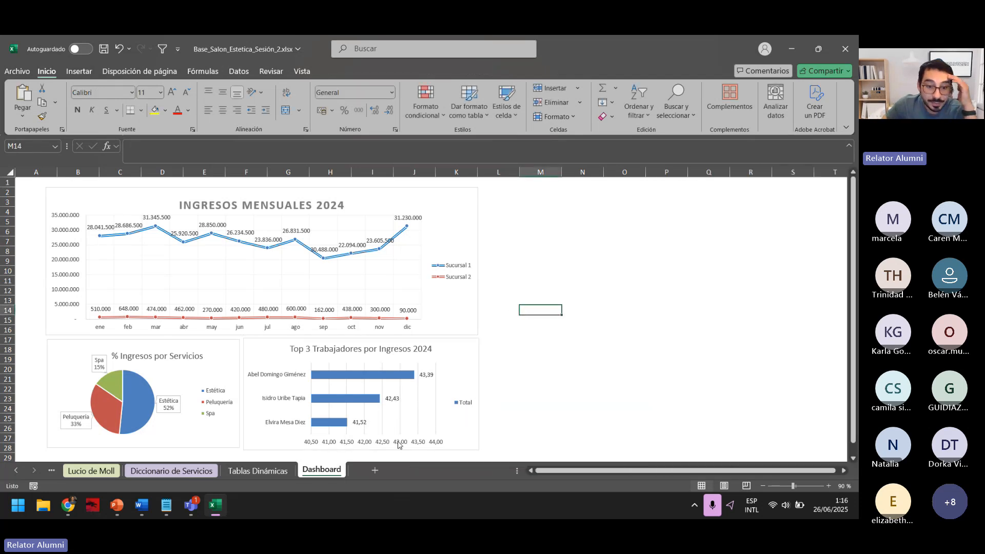
{"action": "left_click", "coordinate": [439, 218]}
{"action": "left_click", "coordinate": [431, 368]}
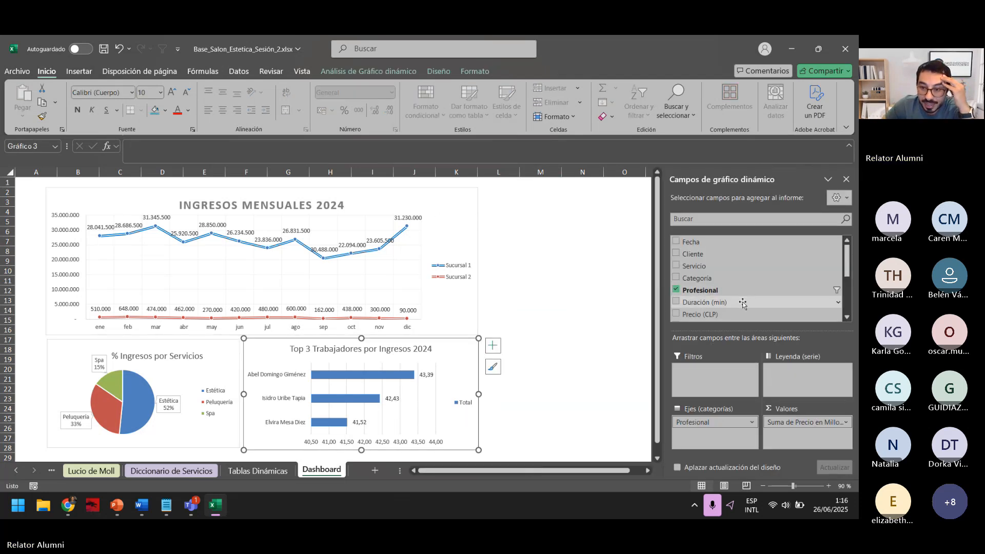
{"action": "left_click", "coordinate": [382, 74]}
Step: Create Meses (Fecha), Sucursal and Estado slicers for the Top 3 Trabajadores pivot chart
{"action": "left_click", "coordinate": [331, 105]}
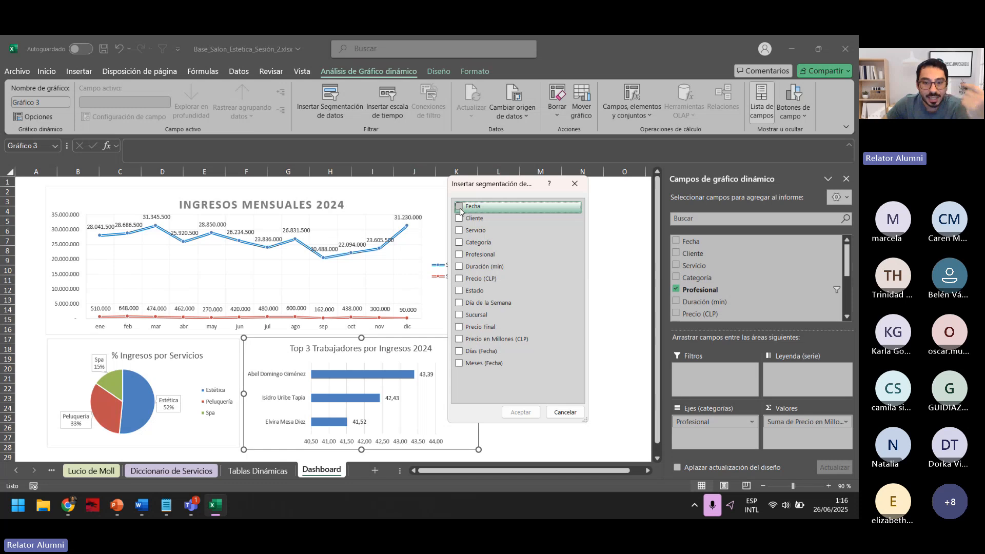
{"action": "left_click", "coordinate": [460, 364]}
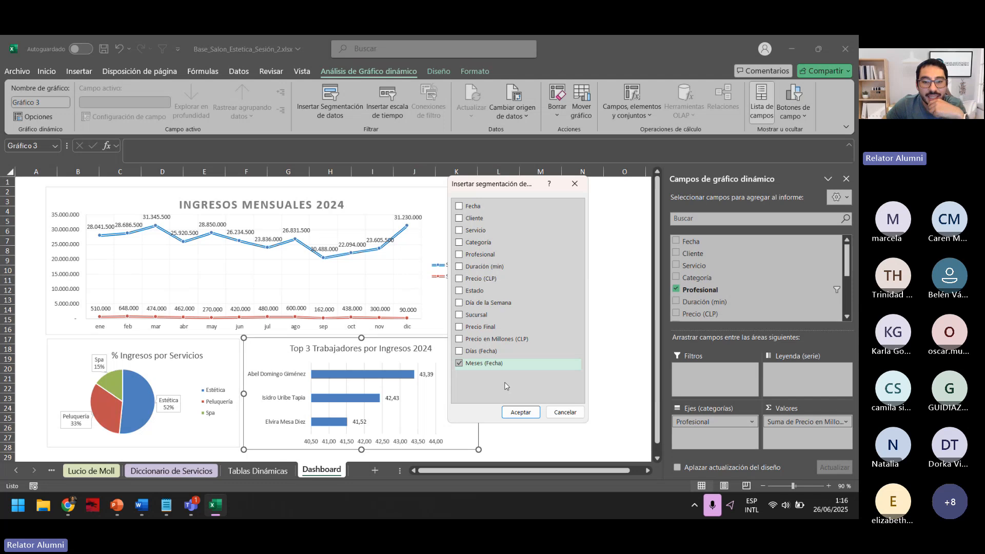
{"action": "left_click", "coordinate": [460, 314]}
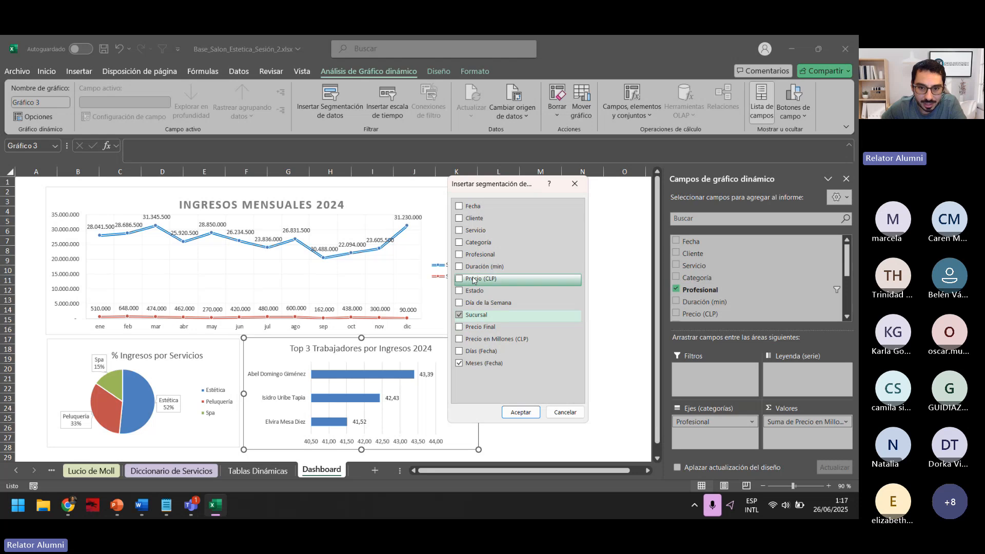
{"action": "left_click", "coordinate": [460, 291]}
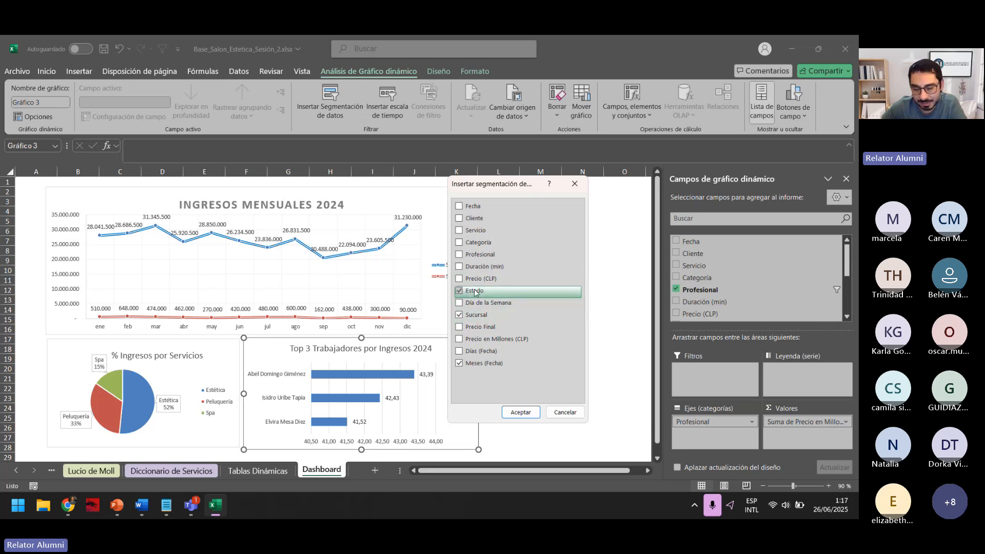
{"action": "left_click", "coordinate": [459, 315]}
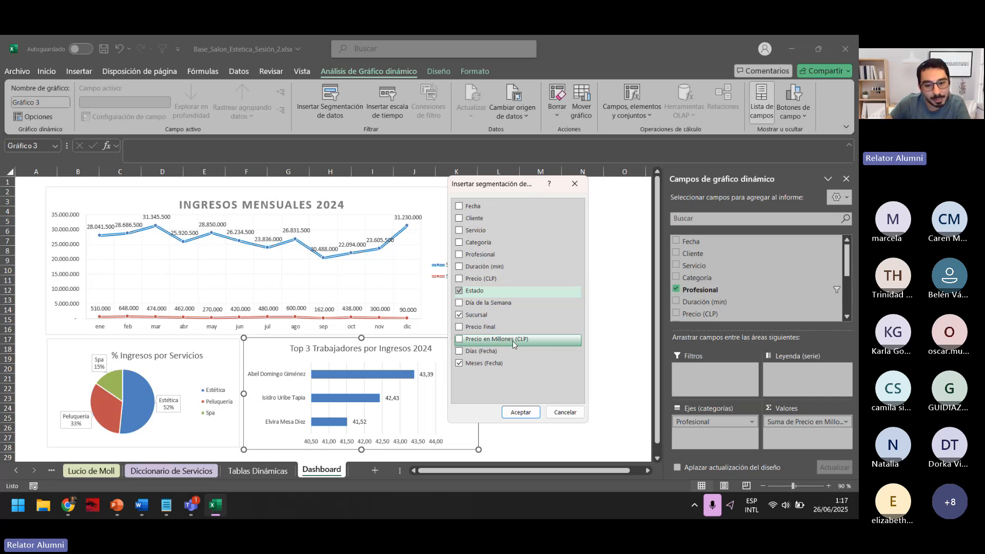
{"action": "left_click", "coordinate": [532, 412]}
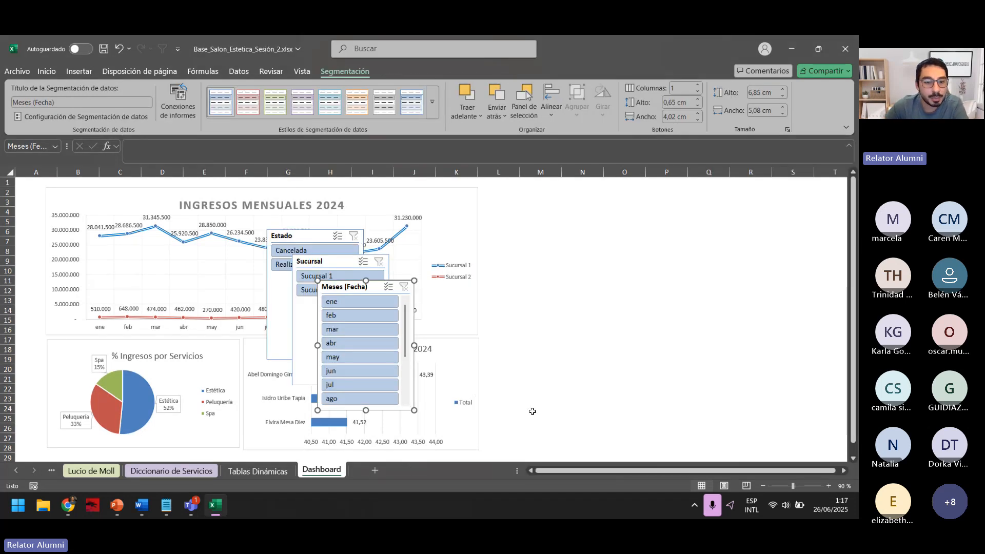
Step: Move the three slicers right of the charts and set Meses (Fecha) to 2 columns
{"action": "left_click_drag", "start_coordinate": [373, 291], "coordinate": [538, 199]}
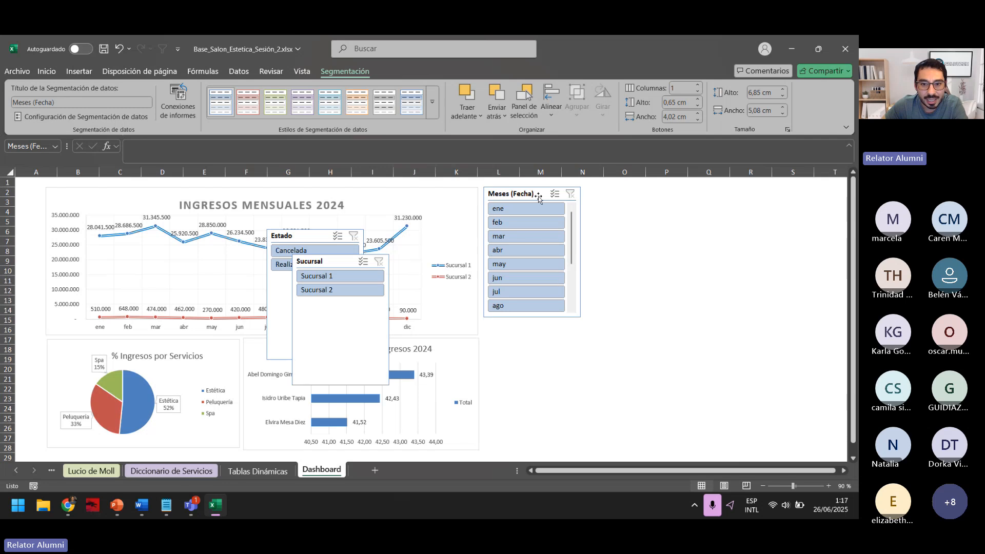
{"action": "left_click_drag", "start_coordinate": [337, 261], "coordinate": [636, 194]}
{"action": "left_click_drag", "start_coordinate": [294, 236], "coordinate": [520, 334]}
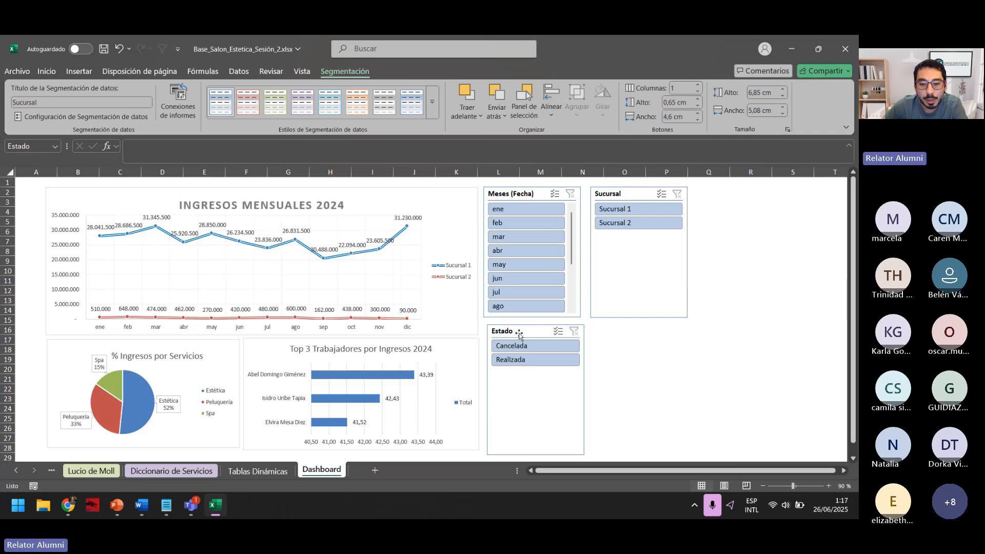
{"action": "left_click", "coordinate": [543, 197]}
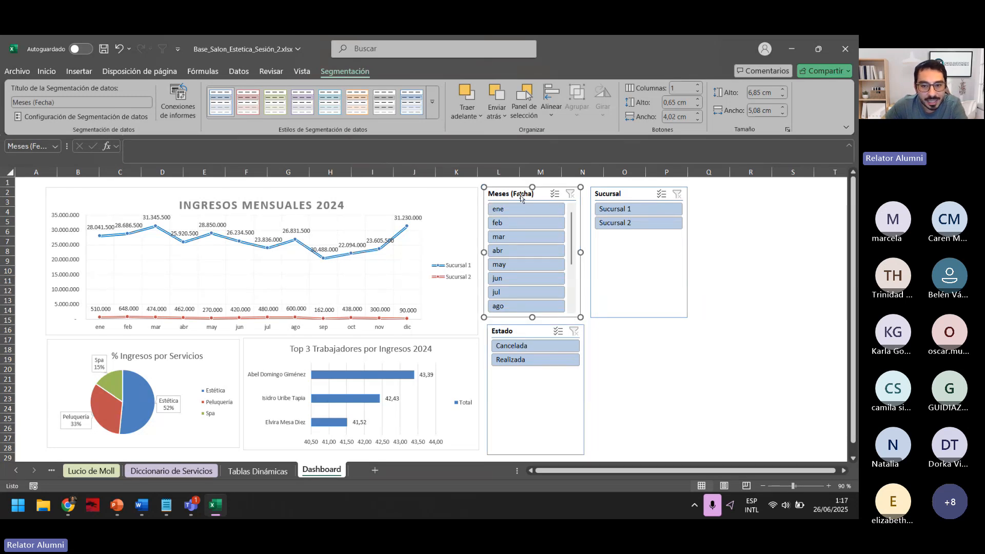
{"action": "left_click", "coordinate": [696, 89]}
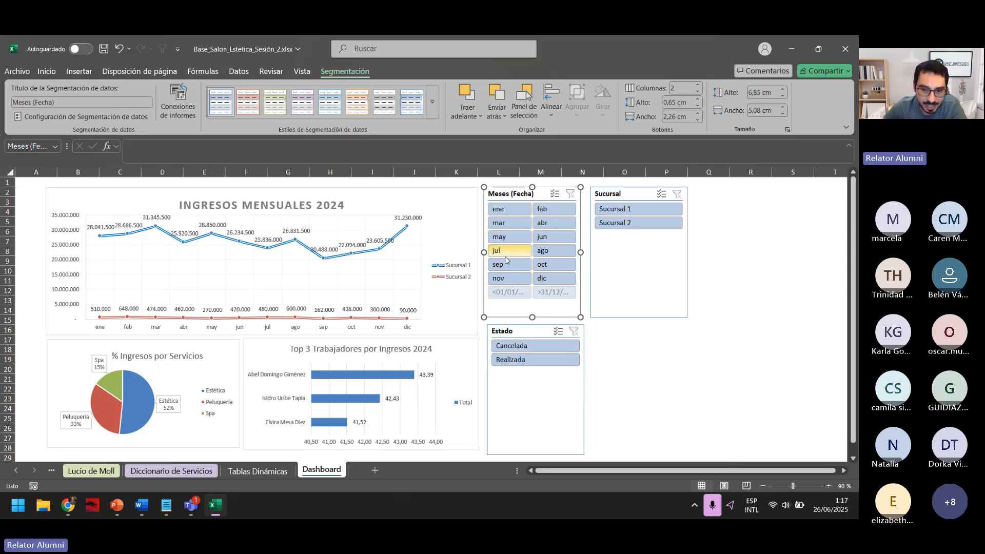
Step: Shorten the Sucursal slicer and stack a shortened Estado slicer beneath it
{"action": "left_click", "coordinate": [636, 195]}
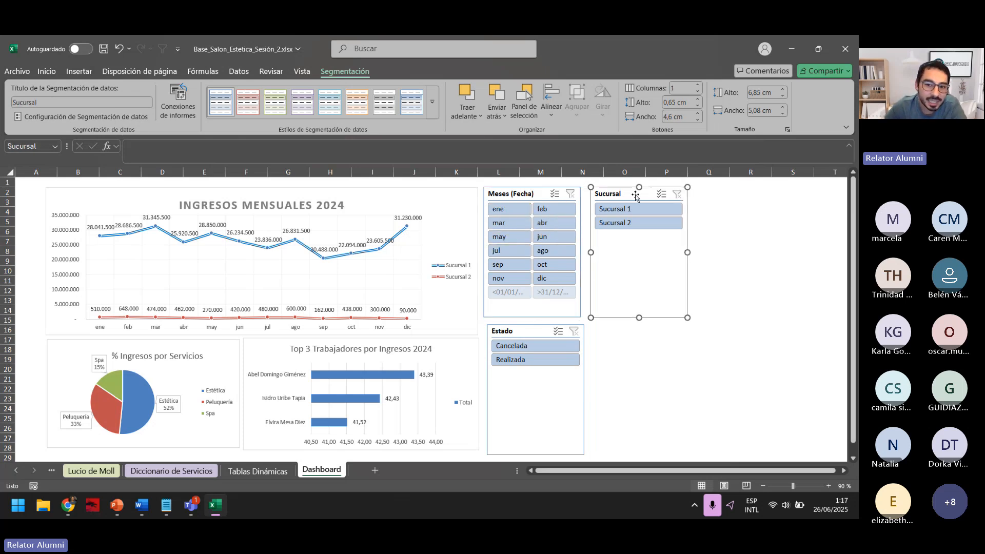
{"action": "left_click_drag", "start_coordinate": [639, 318], "coordinate": [630, 233]}
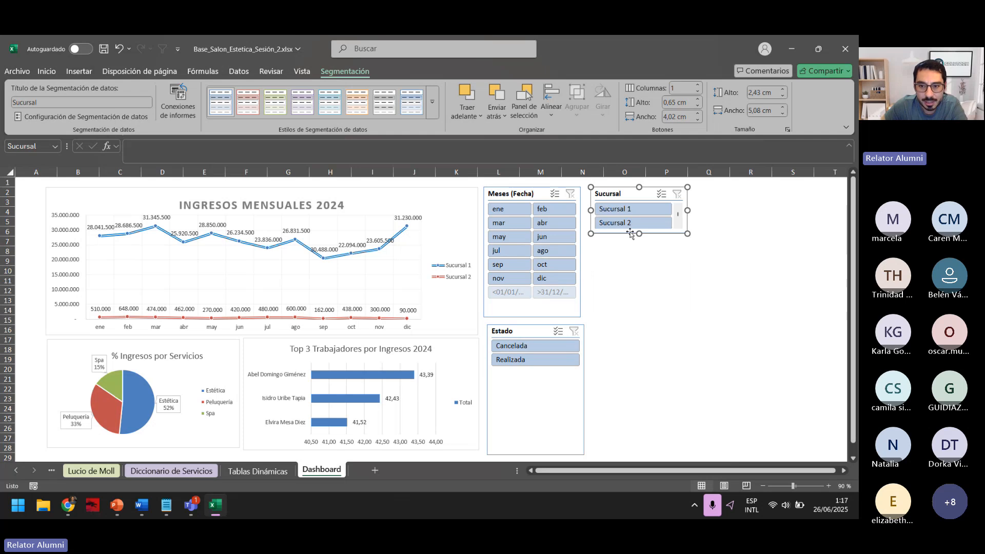
{"action": "left_click_drag", "start_coordinate": [533, 358], "coordinate": [634, 276]}
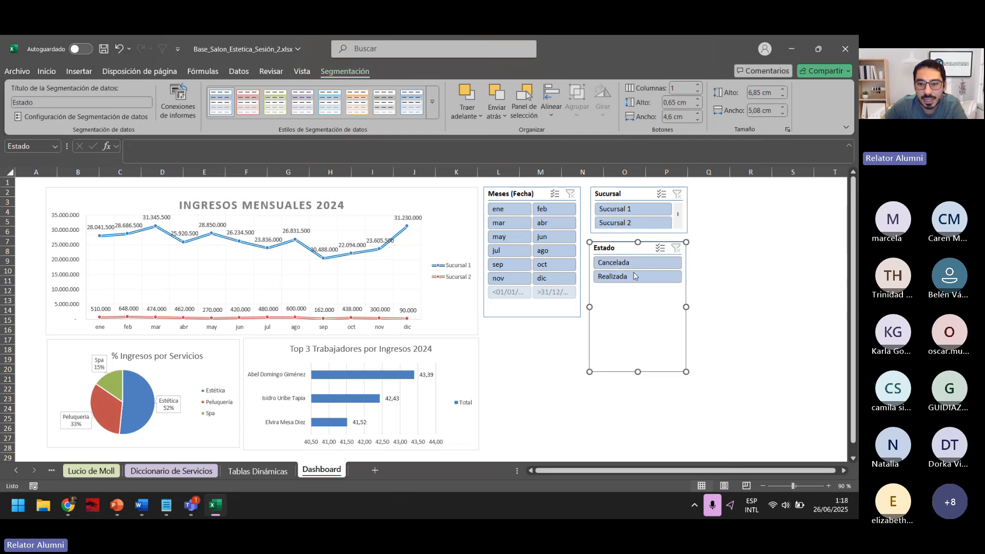
{"action": "left_click_drag", "start_coordinate": [638, 371], "coordinate": [638, 313]}
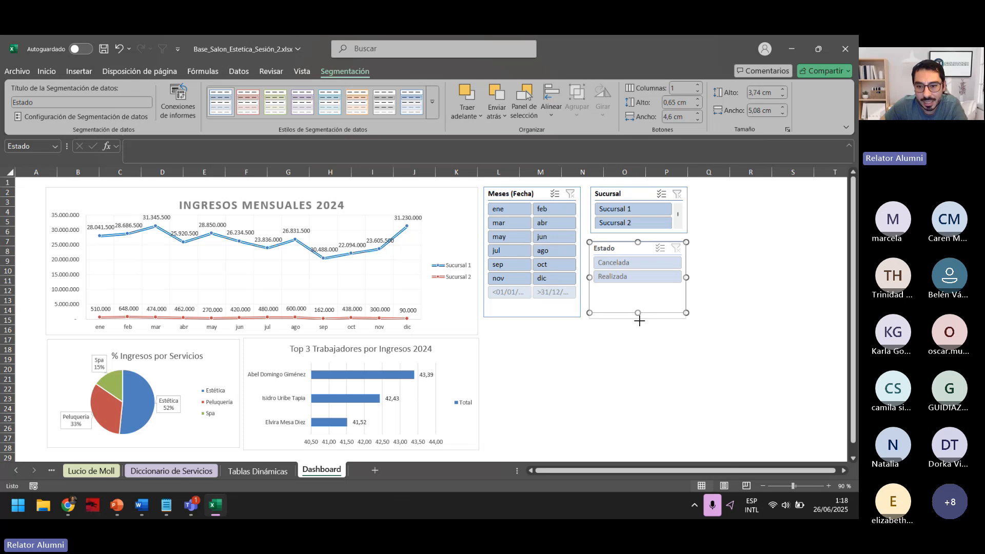
{"action": "left_click", "coordinate": [752, 280]}
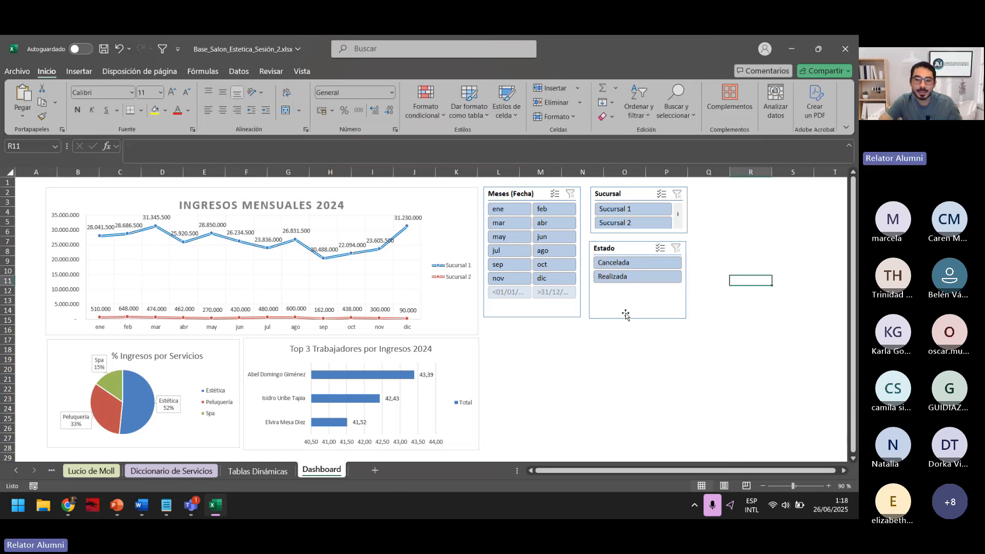
Step: Try filtering the dashboard to ene, then clear the month filter
{"action": "left_click", "coordinate": [515, 211]}
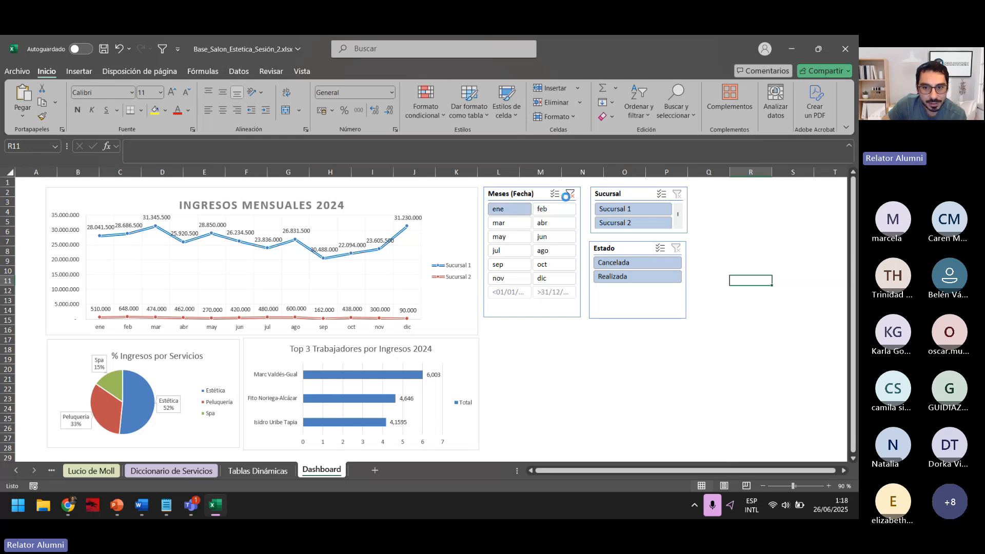
{"action": "left_click", "coordinate": [570, 193]}
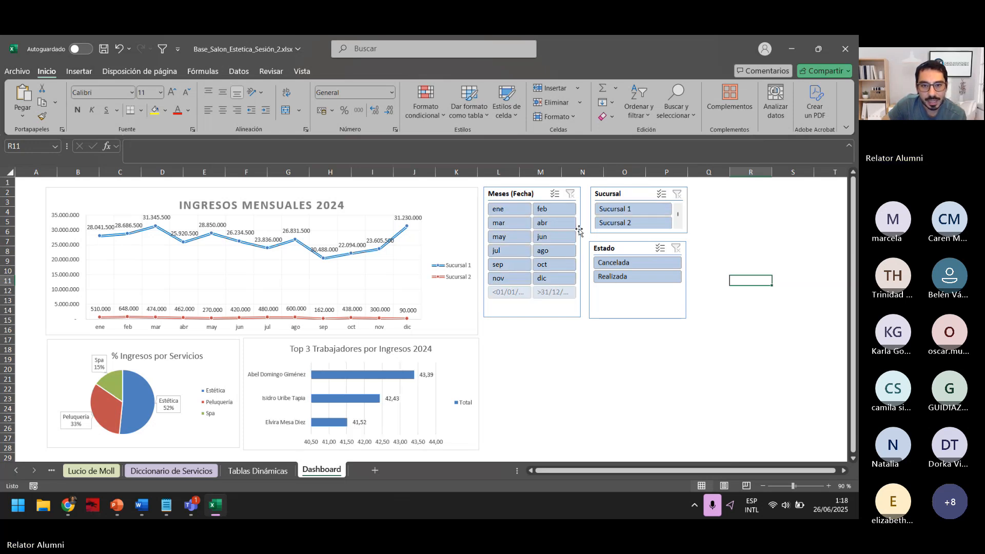
{"action": "left_click", "coordinate": [528, 195]}
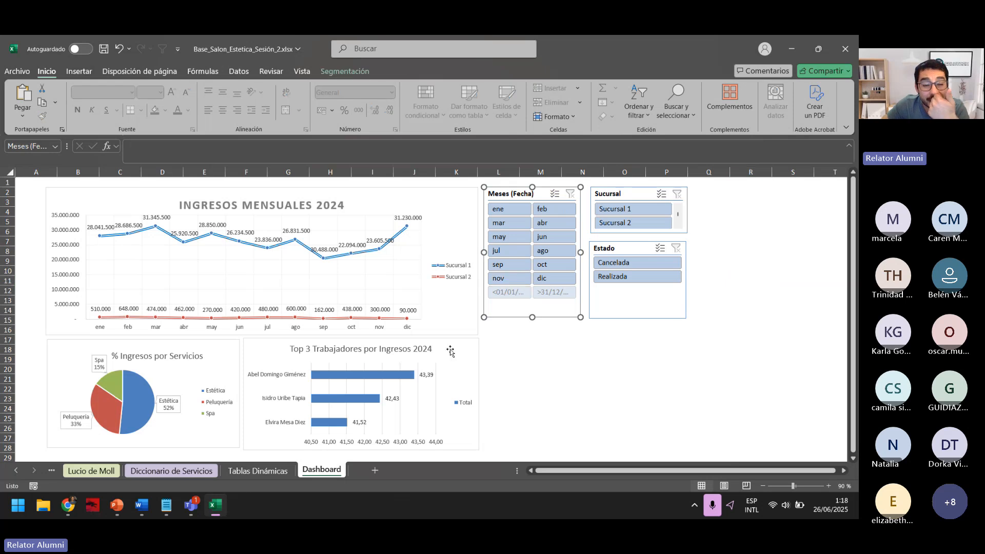
{"action": "left_click", "coordinate": [471, 350]}
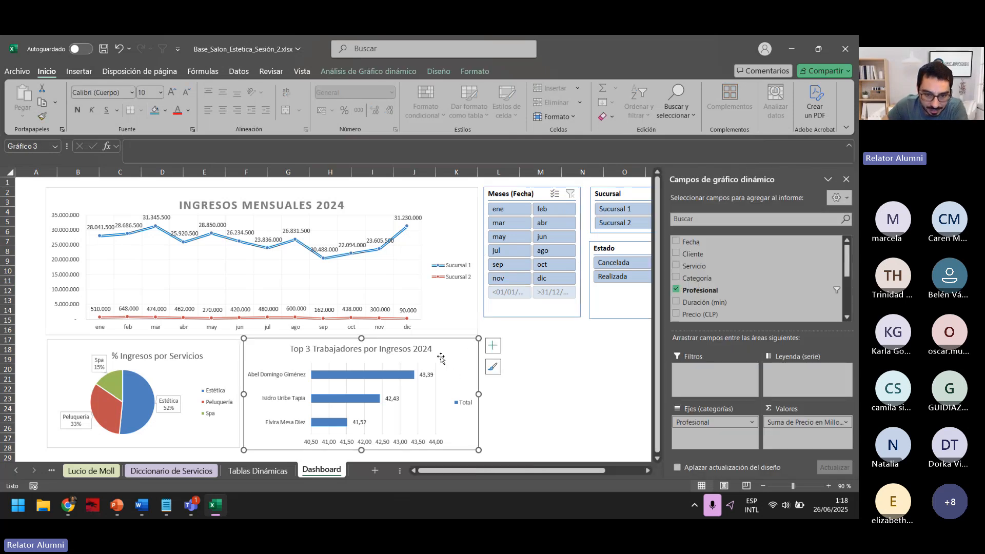
{"action": "left_click", "coordinate": [531, 195]}
Step: Test feb, abr and jun alone, then multi-select ene, feb and mar
{"action": "left_click", "coordinate": [550, 211]}
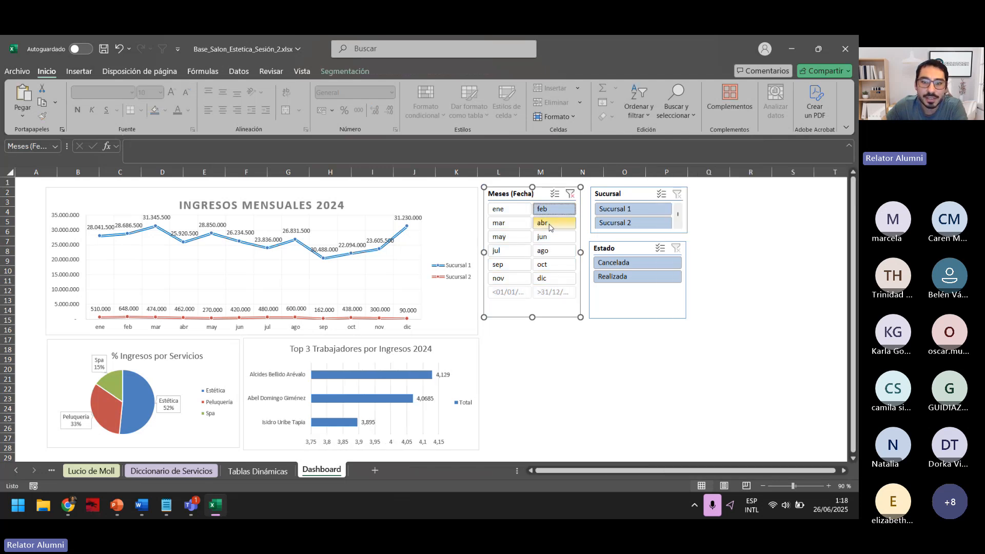
{"action": "left_click", "coordinate": [550, 227]}
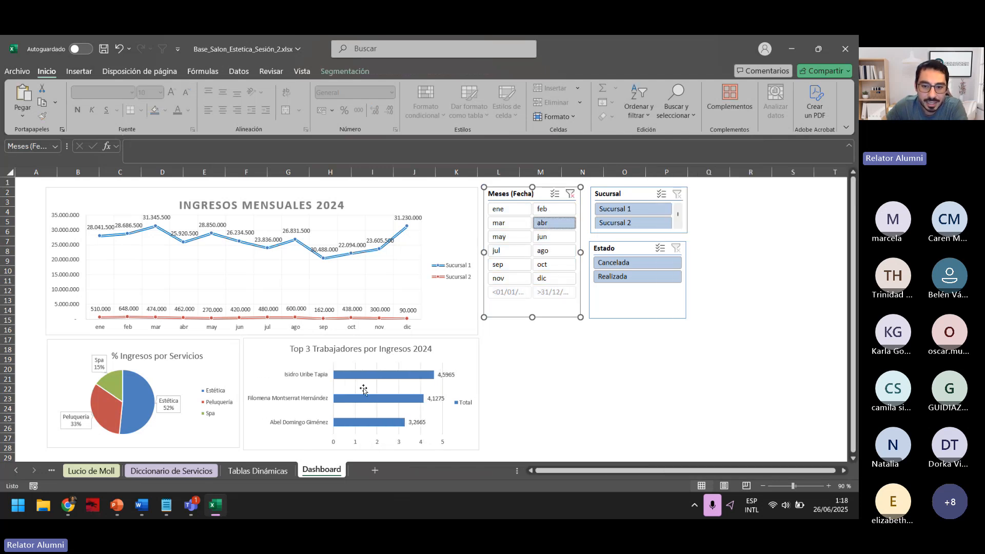
{"action": "left_click", "coordinate": [557, 238]}
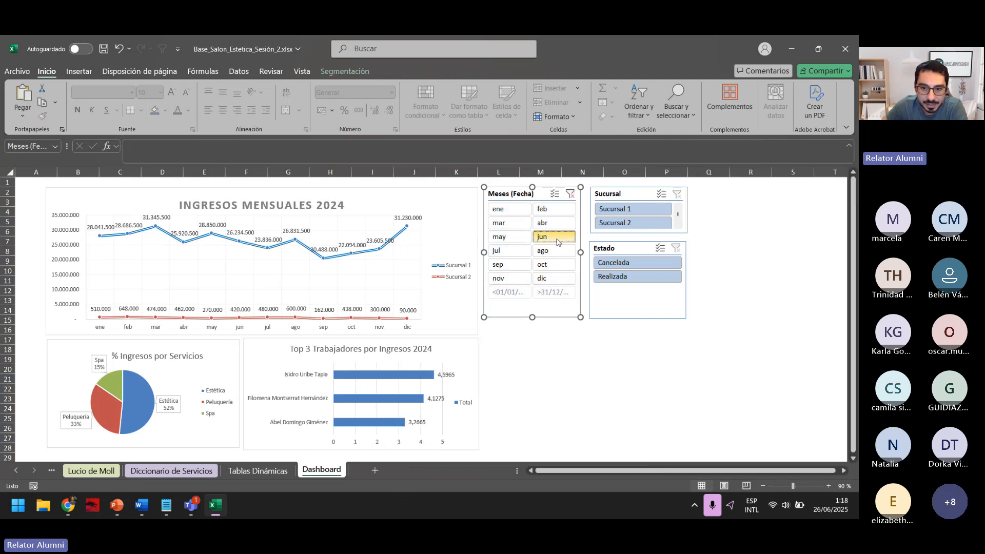
{"action": "left_click", "coordinate": [511, 211]}
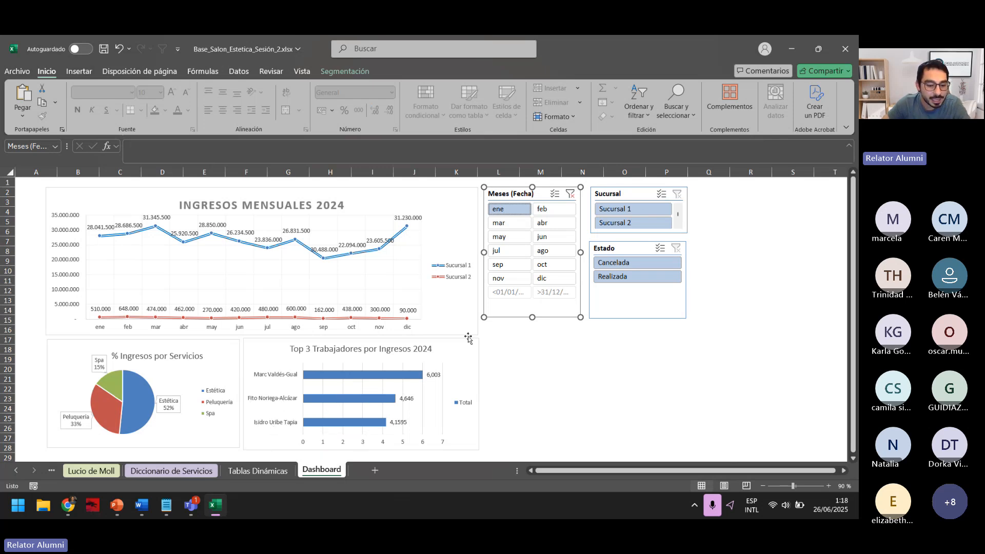
{"action": "left_click", "coordinate": [553, 209], "text": "ctrl"}
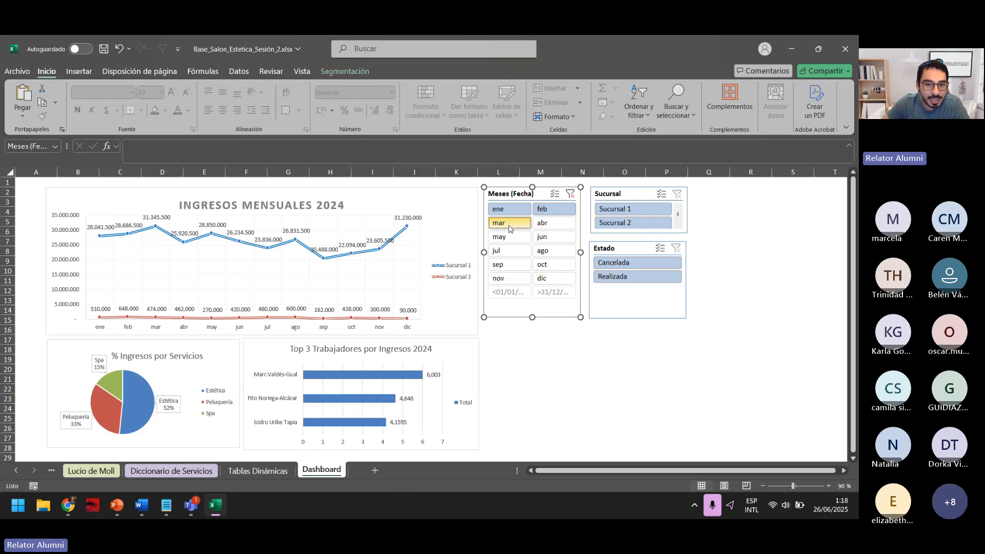
{"action": "left_click", "coordinate": [508, 222], "text": "ctrl"}
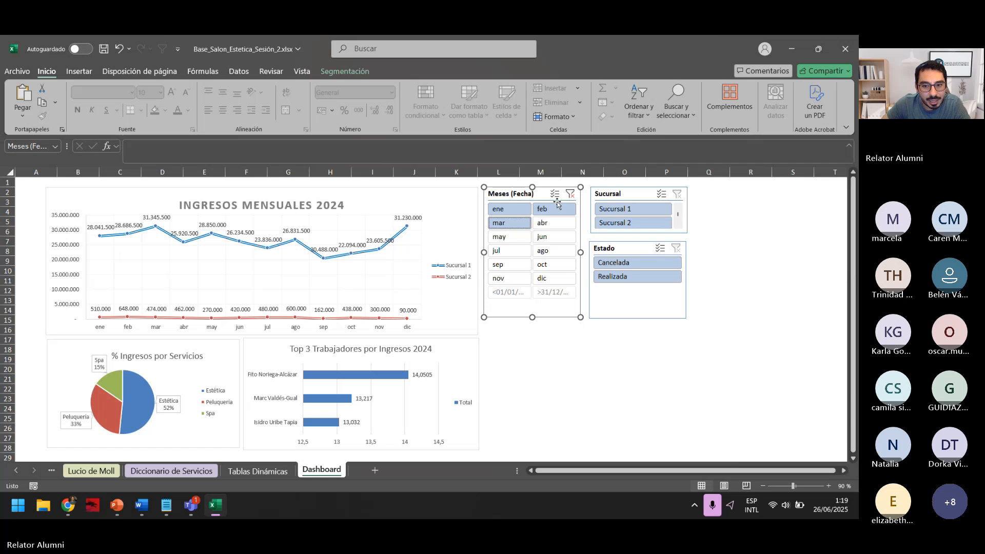
Step: Filter the months to dic, nov and oct, then clear the Meses filter
{"action": "left_click", "coordinate": [571, 193]}
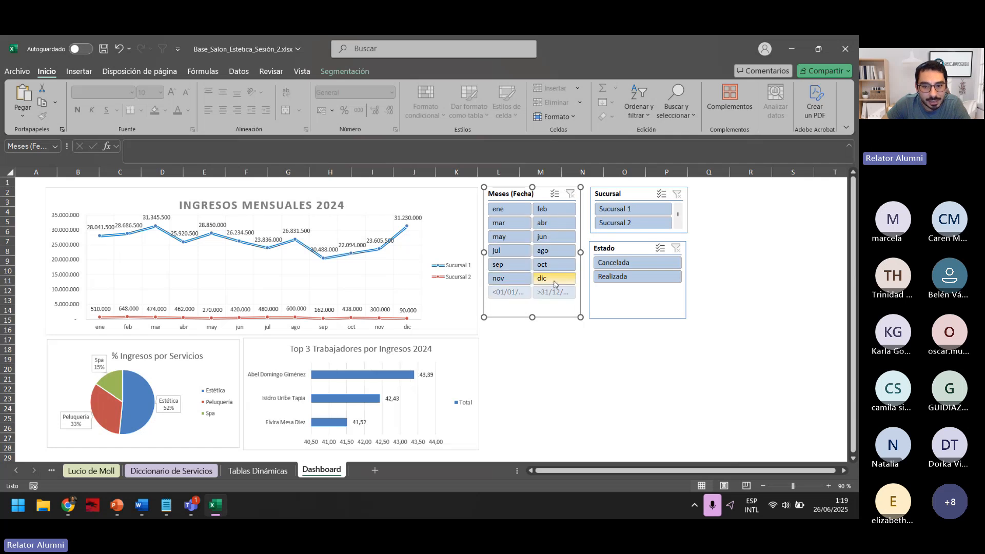
{"action": "left_click", "coordinate": [553, 279]}
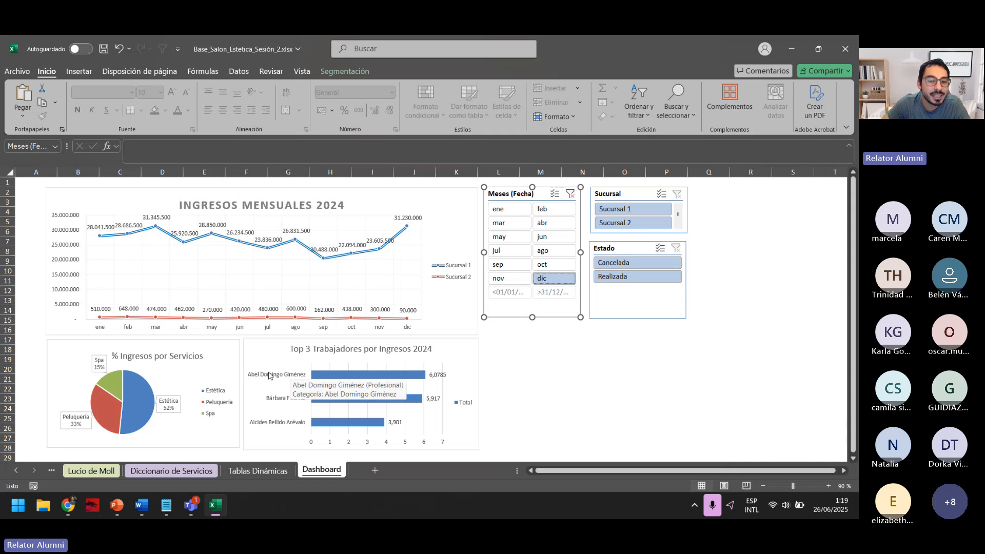
{"action": "left_click", "coordinate": [514, 280], "text": "ctrl"}
{"action": "left_click", "coordinate": [543, 265], "text": "ctrl"}
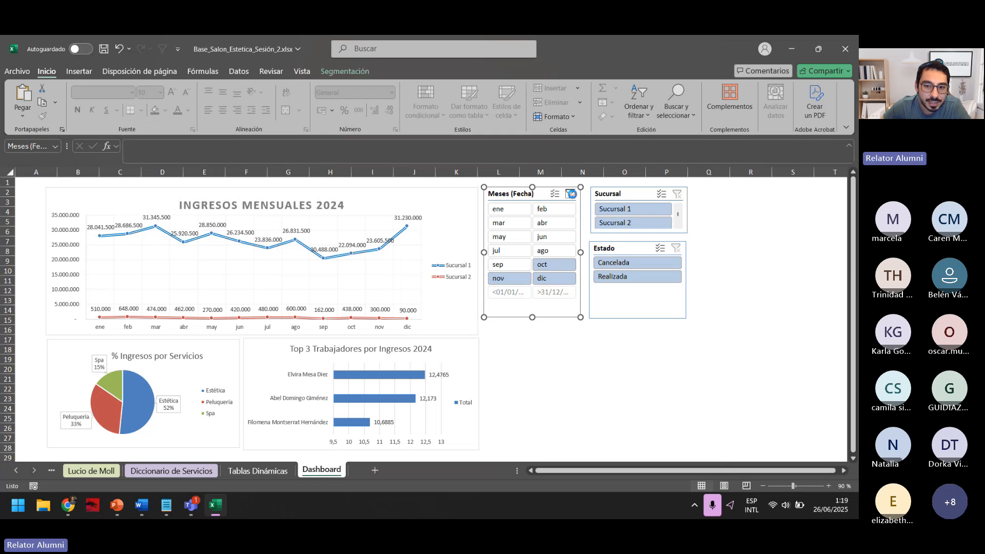
{"action": "left_click", "coordinate": [571, 195]}
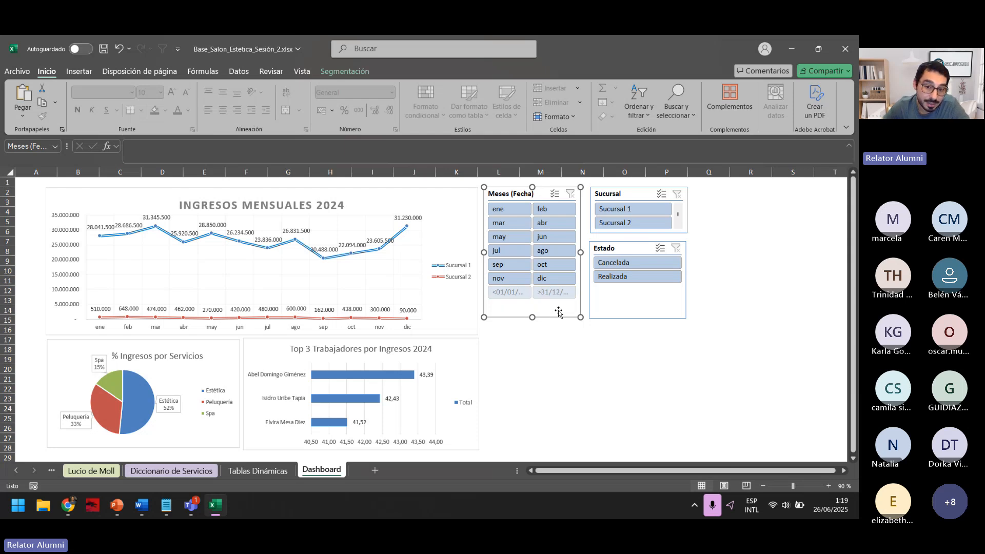
Step: Filter Meses to the before-01/01 date item, leaving the Top 3 chart empty
{"action": "left_click", "coordinate": [520, 296]}
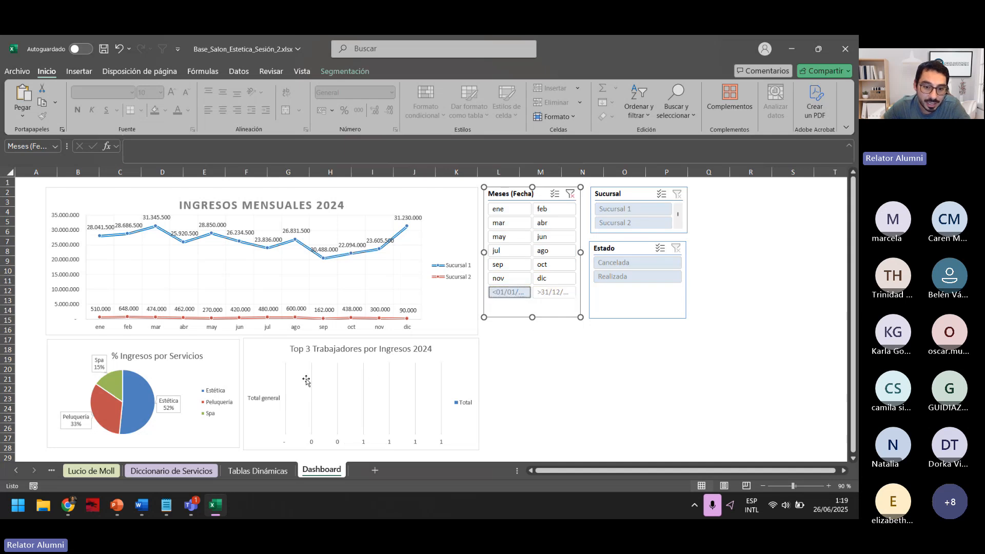
{"action": "left_click", "coordinate": [541, 301]}
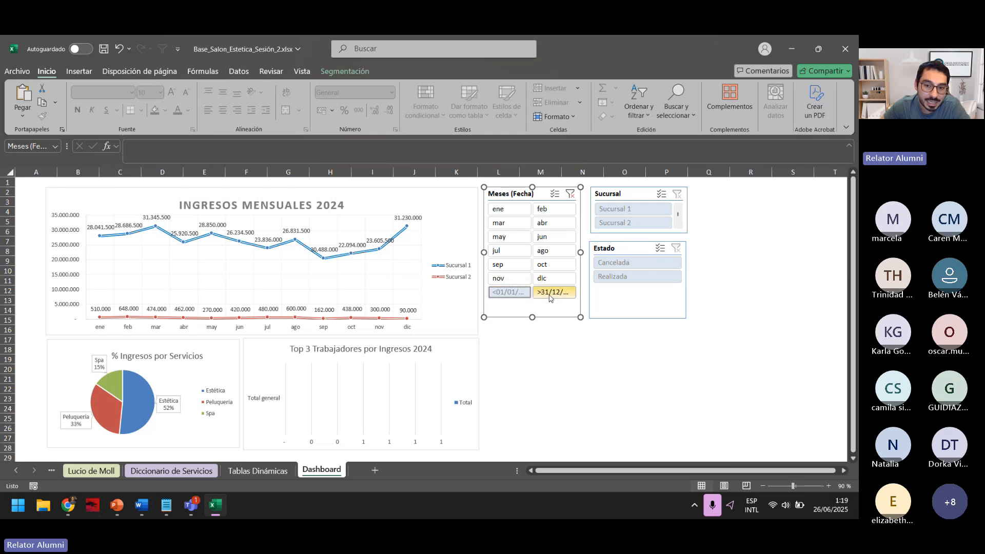
{"action": "left_click", "coordinate": [522, 298]}
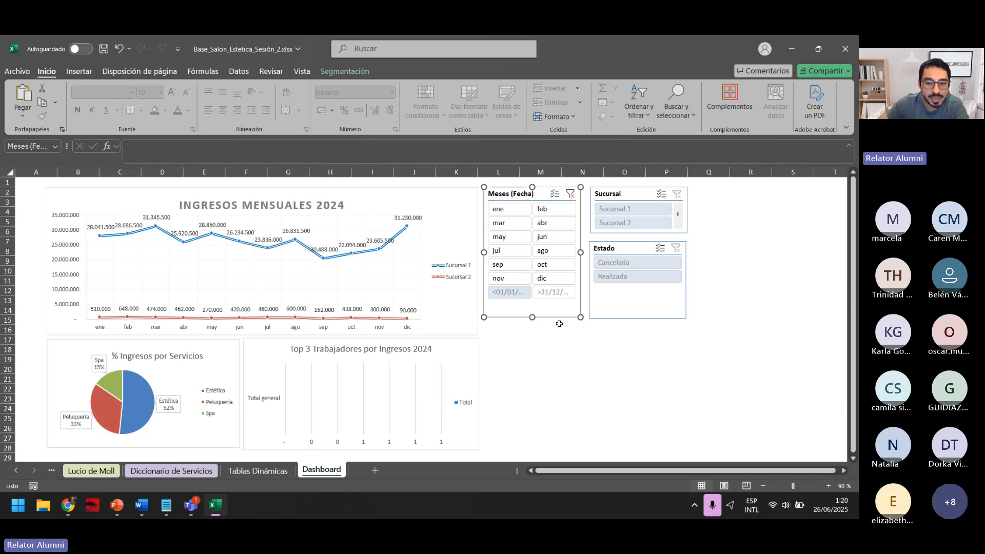
Step: Enable 'Ocultar los elementos que no contienen datos' on the Meses slicer, leaving only ene through dic
{"action": "right_click", "coordinate": [556, 313]}
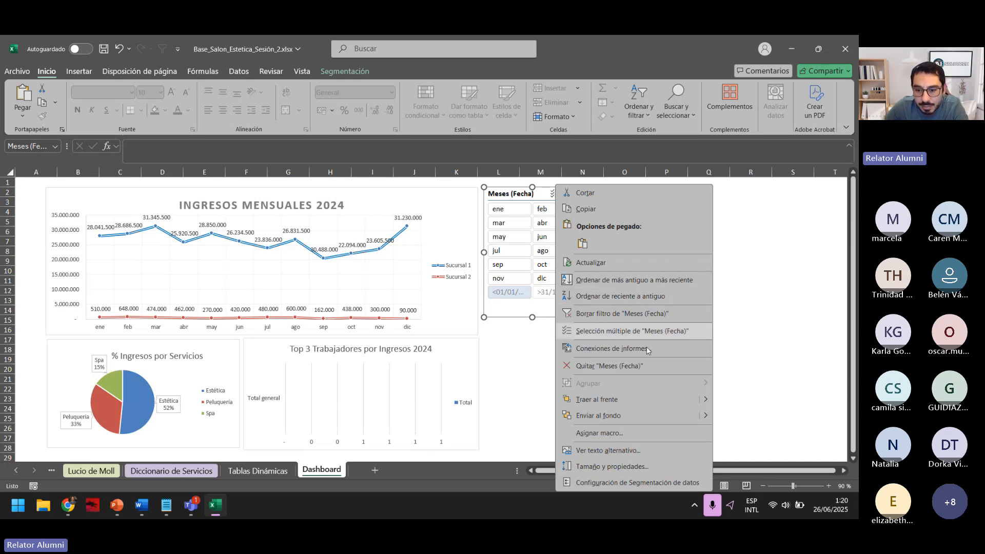
{"action": "left_click", "coordinate": [636, 483]}
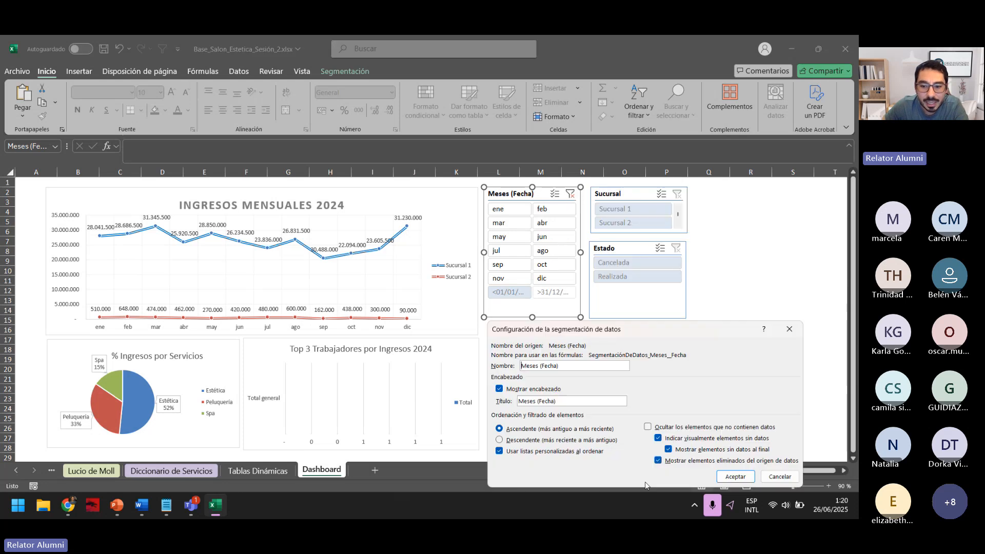
{"action": "left_click", "coordinate": [646, 429]}
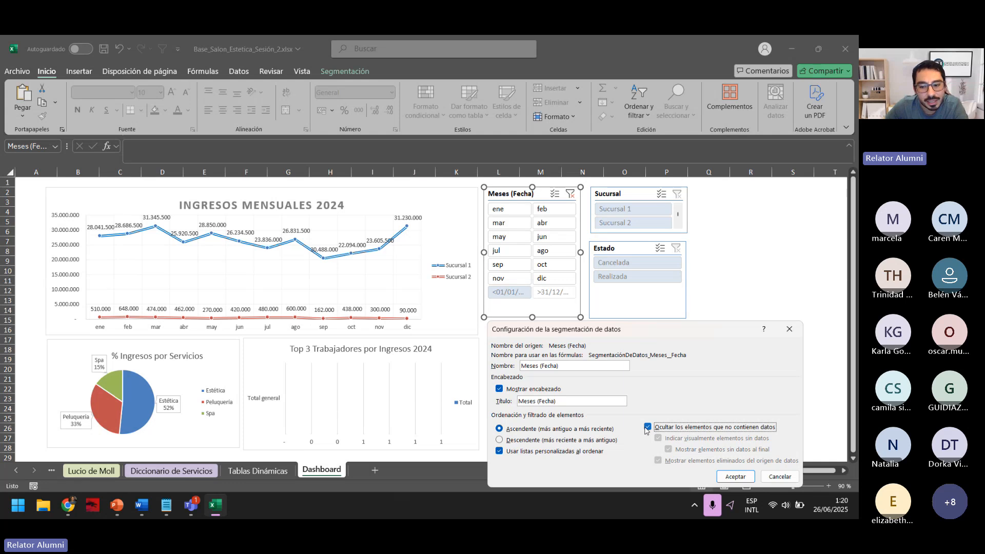
{"action": "left_click", "coordinate": [735, 477]}
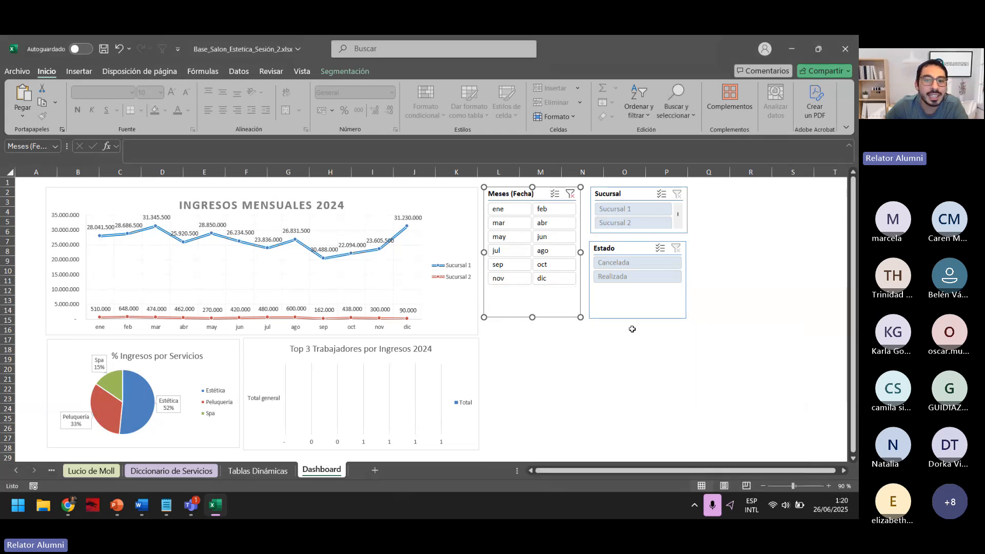
Step: Test month filters ene, dic, nov, jul, ago and abr, clear them, then try Sucursal 1 and 2
{"action": "left_click", "coordinate": [513, 210]}
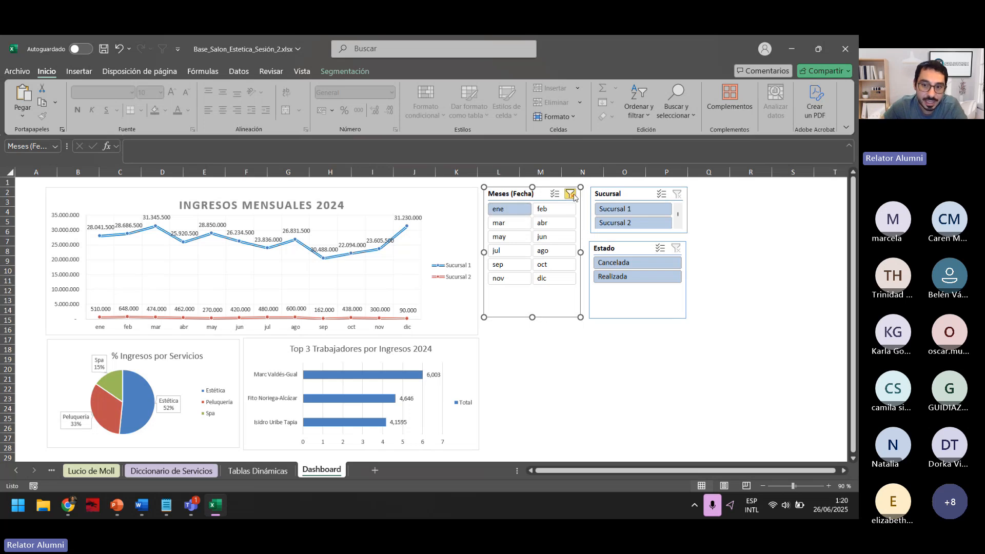
{"action": "left_click", "coordinate": [564, 278]}
{"action": "left_click", "coordinate": [507, 278]}
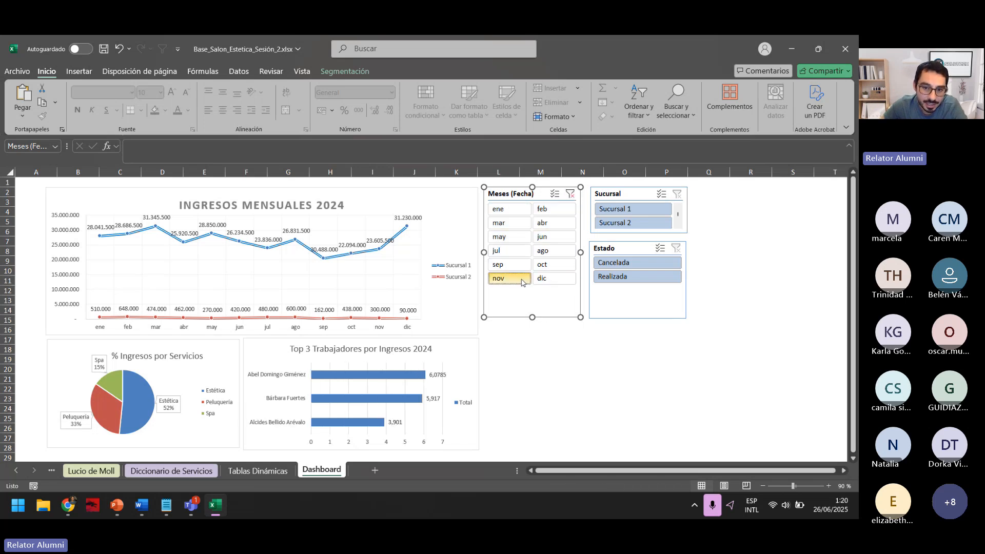
{"action": "left_click", "coordinate": [519, 251]}
{"action": "left_click", "coordinate": [545, 251]}
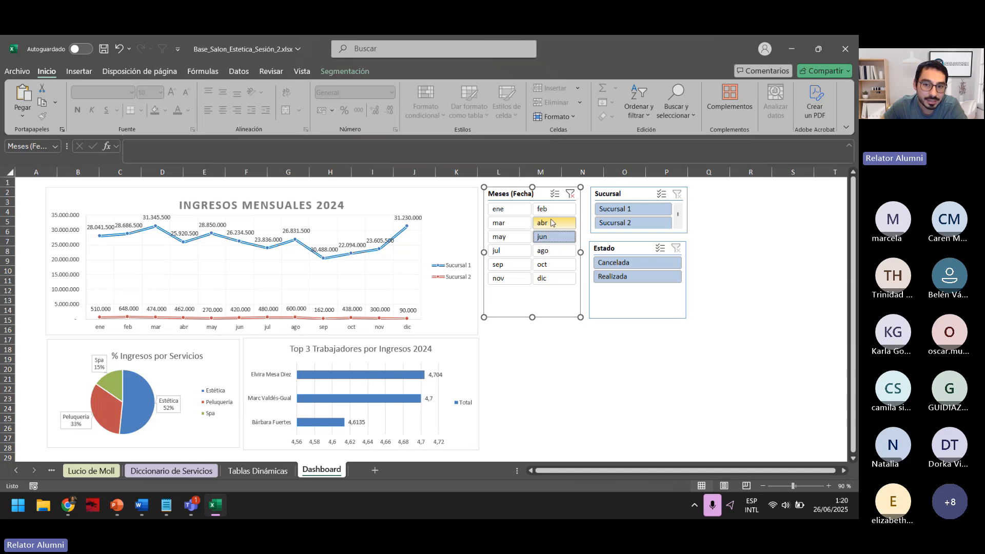
{"action": "left_click", "coordinate": [545, 223]}
{"action": "left_click", "coordinate": [510, 209]}
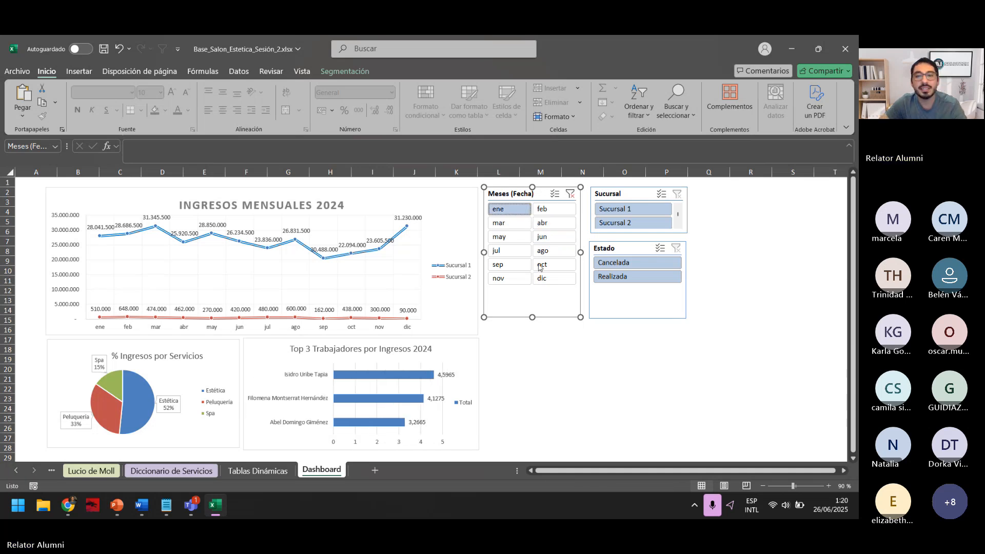
{"action": "left_click", "coordinate": [570, 193]}
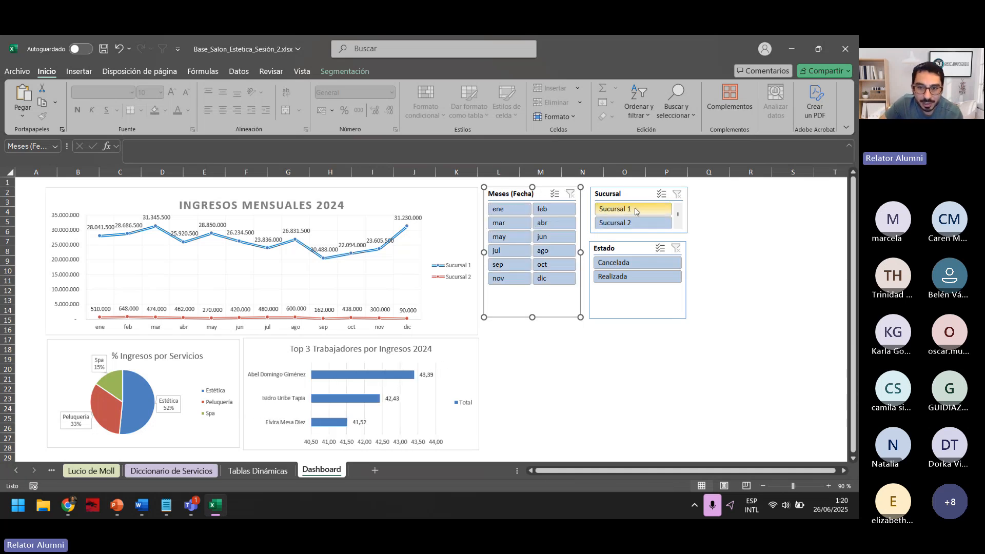
{"action": "left_click", "coordinate": [618, 209]}
{"action": "left_click", "coordinate": [637, 226]}
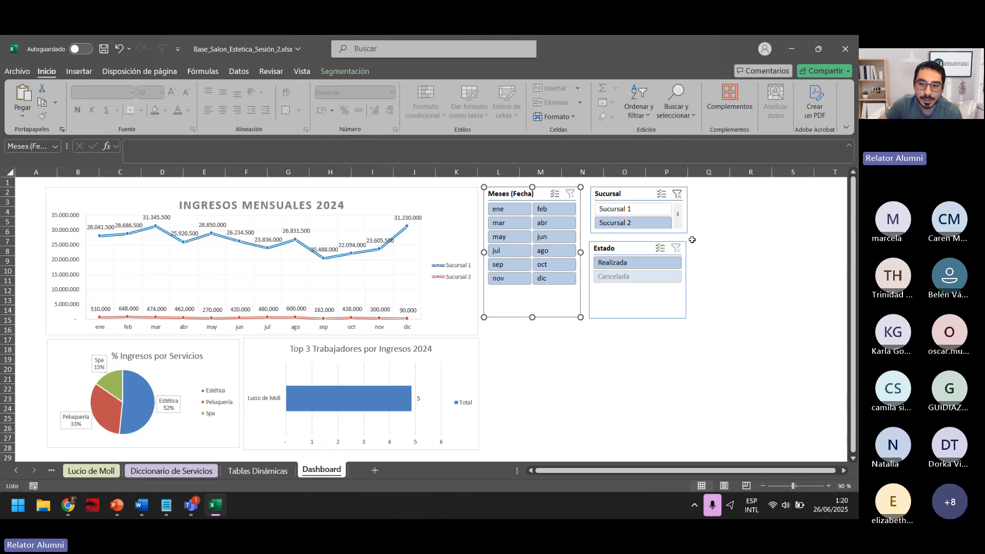
Step: Shorten and reposition the Estado slicer, and align and heighten the Sucursal slicer
{"action": "left_click", "coordinate": [643, 302]}
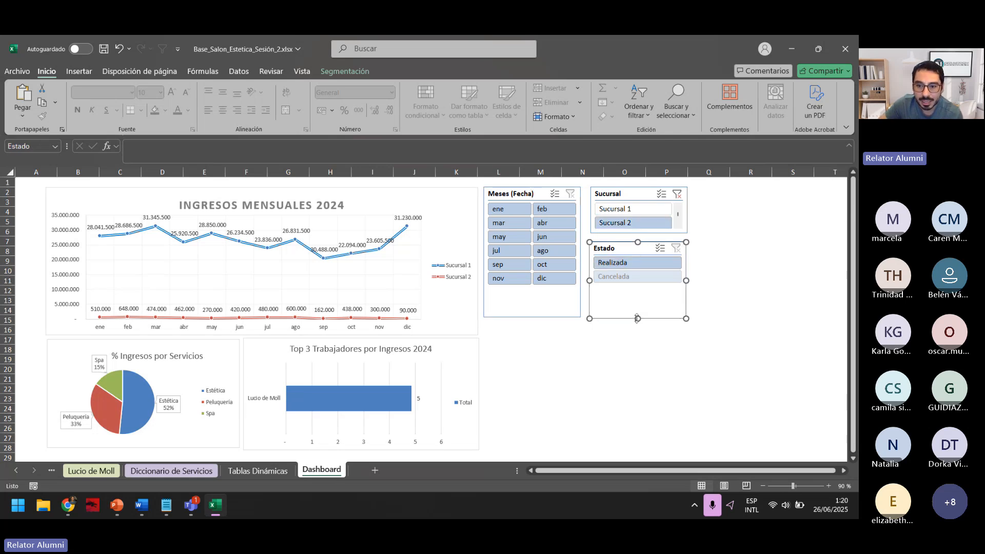
{"action": "left_click_drag", "start_coordinate": [637, 319], "coordinate": [636, 297]}
{"action": "left_click_drag", "start_coordinate": [629, 246], "coordinate": [626, 268]}
{"action": "left_click", "coordinate": [648, 193]}
{"action": "left_click_drag", "start_coordinate": [648, 193], "coordinate": [641, 191]}
{"action": "left_click_drag", "start_coordinate": [633, 231], "coordinate": [633, 245]}
{"action": "left_click", "coordinate": [749, 253]}
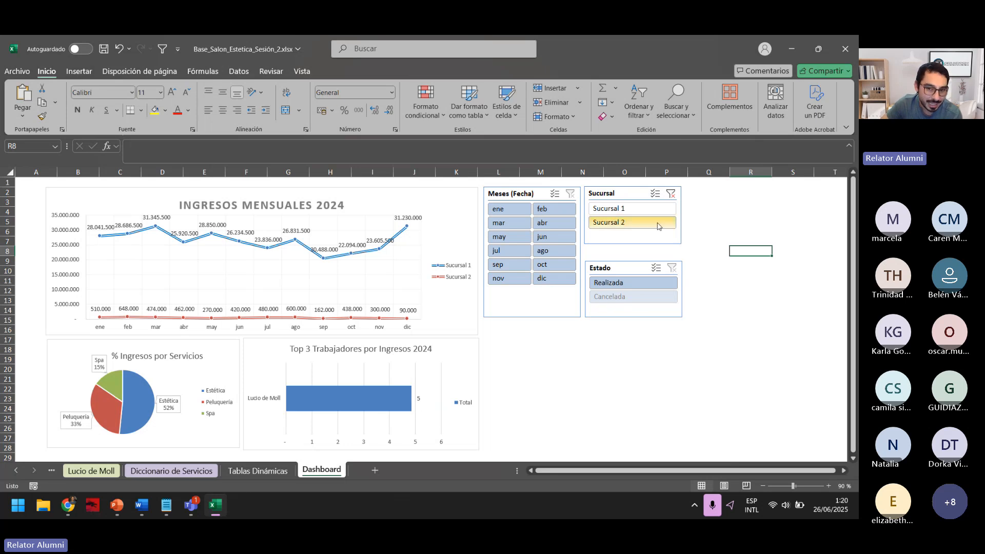
Step: Toggle the Sucursal slicer between Sucursal 2 and Sucursal 1, then clear the branch filter
{"action": "left_click", "coordinate": [629, 224]}
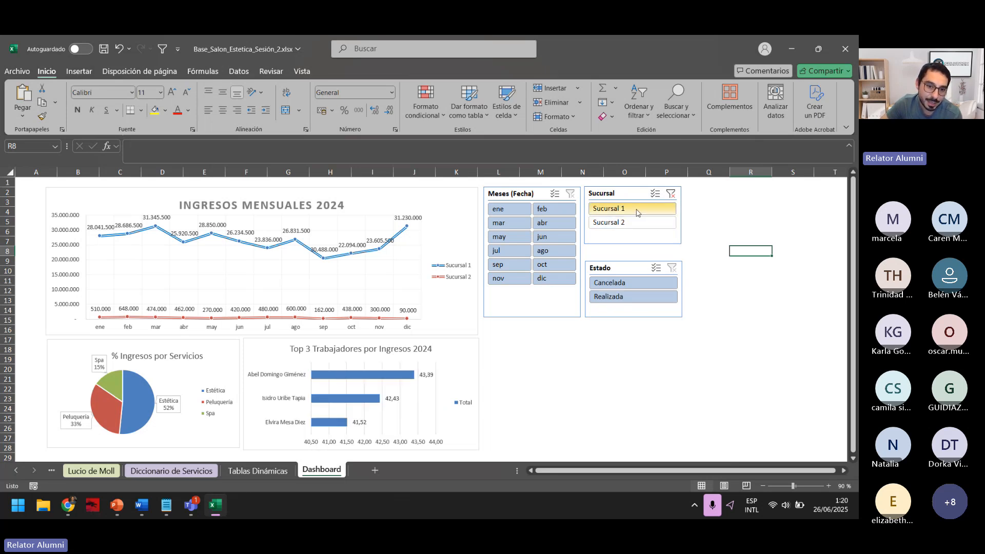
{"action": "left_click", "coordinate": [639, 211]}
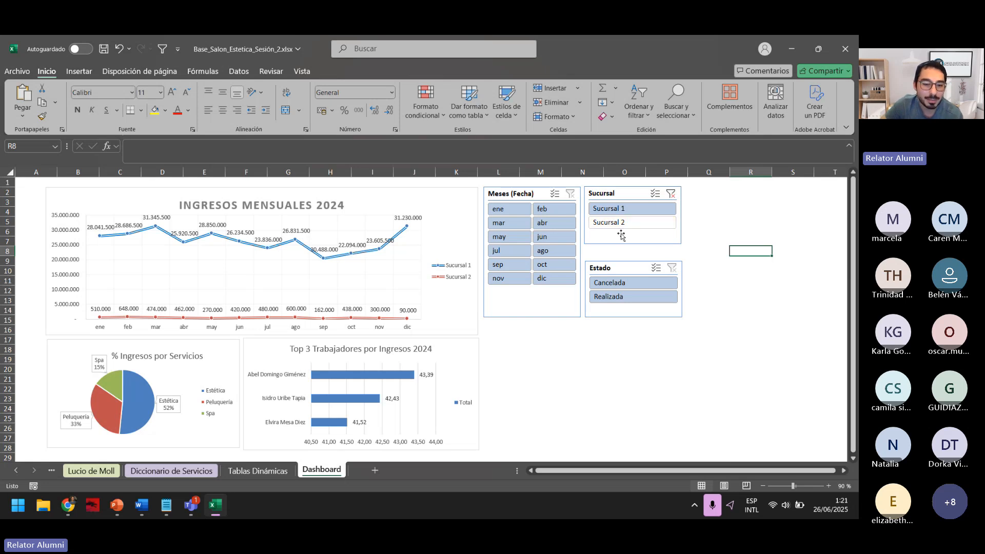
{"action": "left_click", "coordinate": [632, 210]}
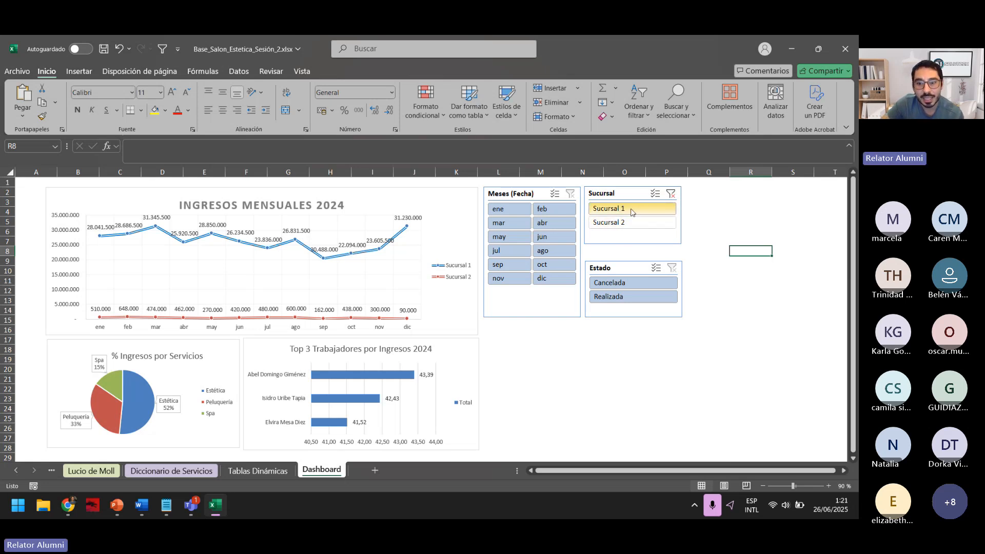
{"action": "left_click", "coordinate": [626, 223]}
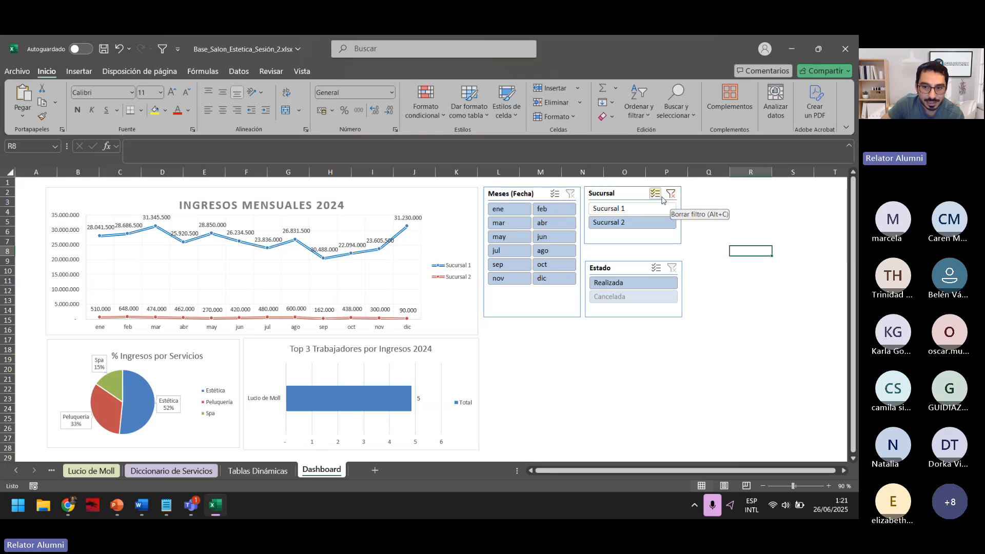
{"action": "left_click", "coordinate": [670, 194]}
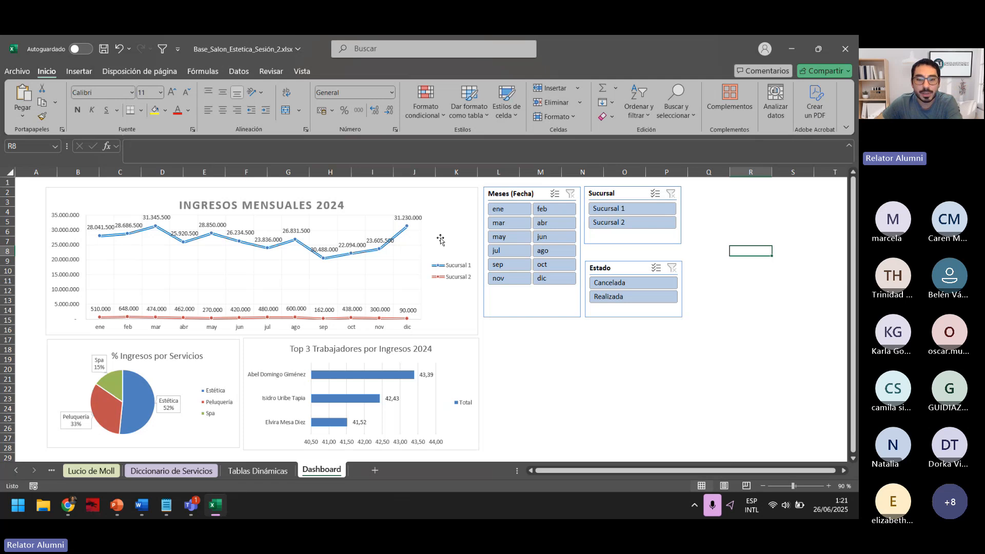
{"action": "left_click", "coordinate": [517, 198]}
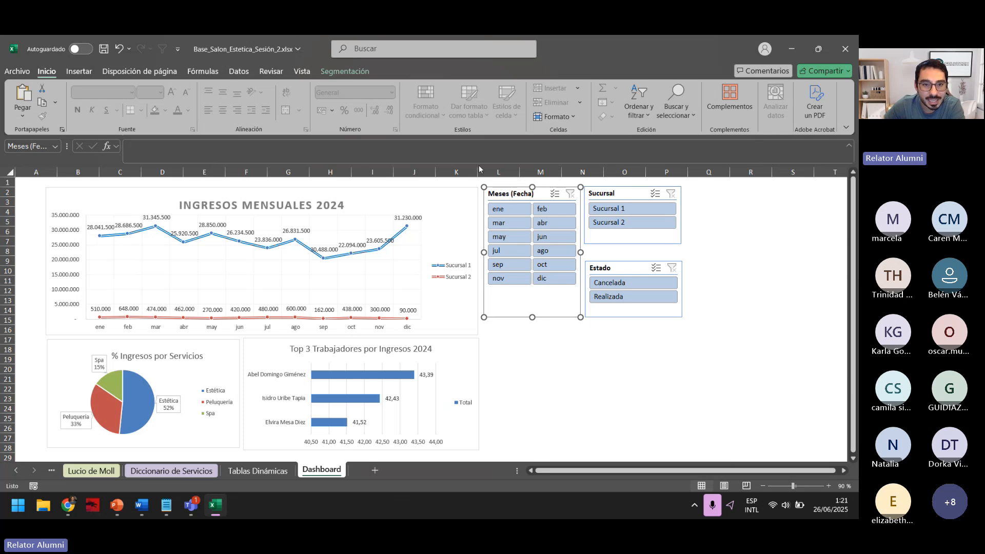
Step: Link the Meses (Fecha) slicer to % Ingresos por Servicios and Ingresos Mensuales alongside Top 3 Trabajadores
{"action": "left_click", "coordinate": [335, 72]}
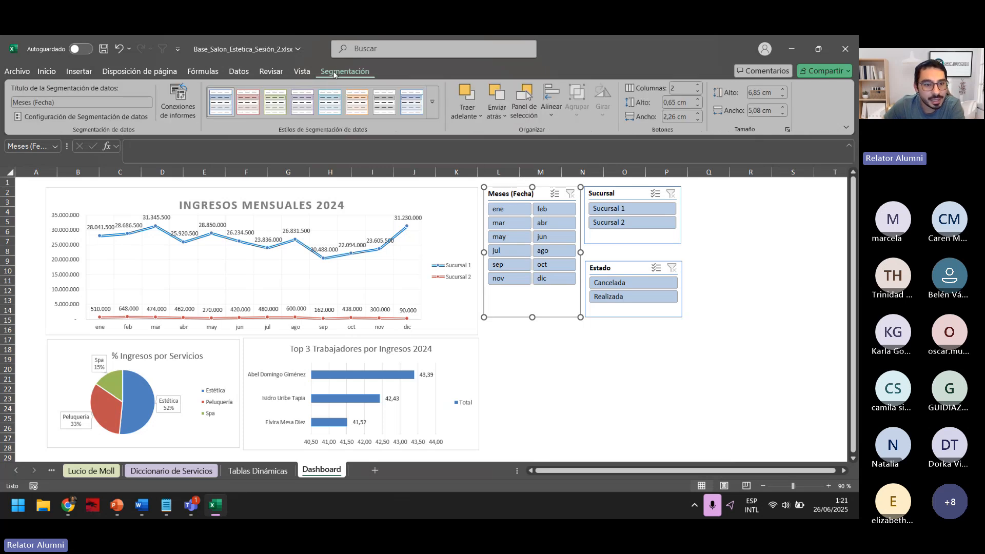
{"action": "left_click", "coordinate": [177, 104]}
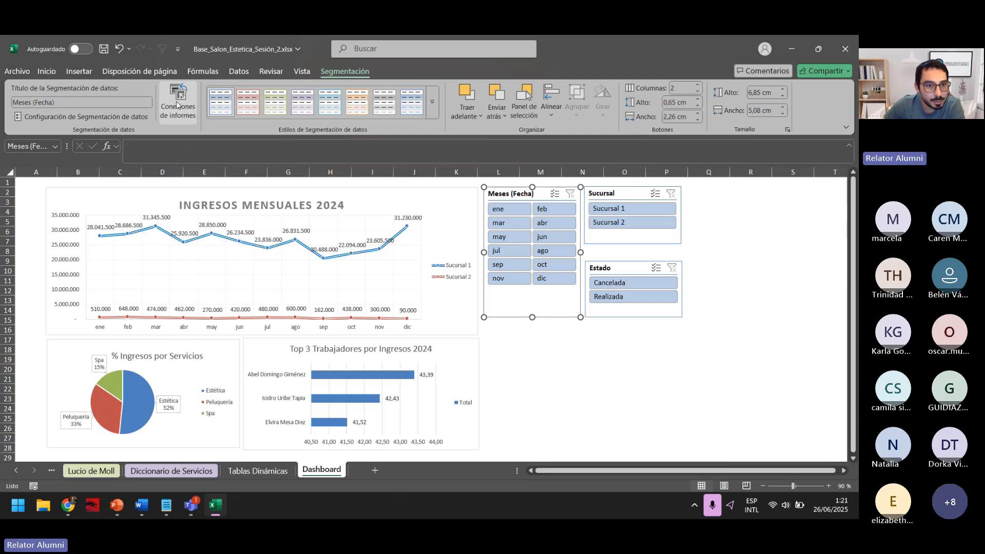
{"action": "left_click_drag", "start_coordinate": [534, 251], "coordinate": [534, 199]}
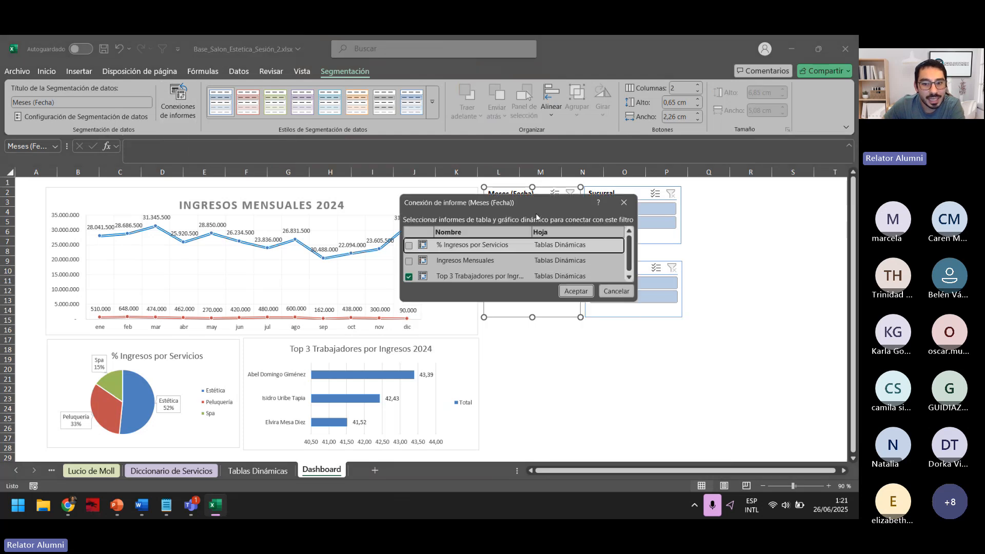
{"action": "left_click_drag", "start_coordinate": [540, 303], "coordinate": [543, 369]}
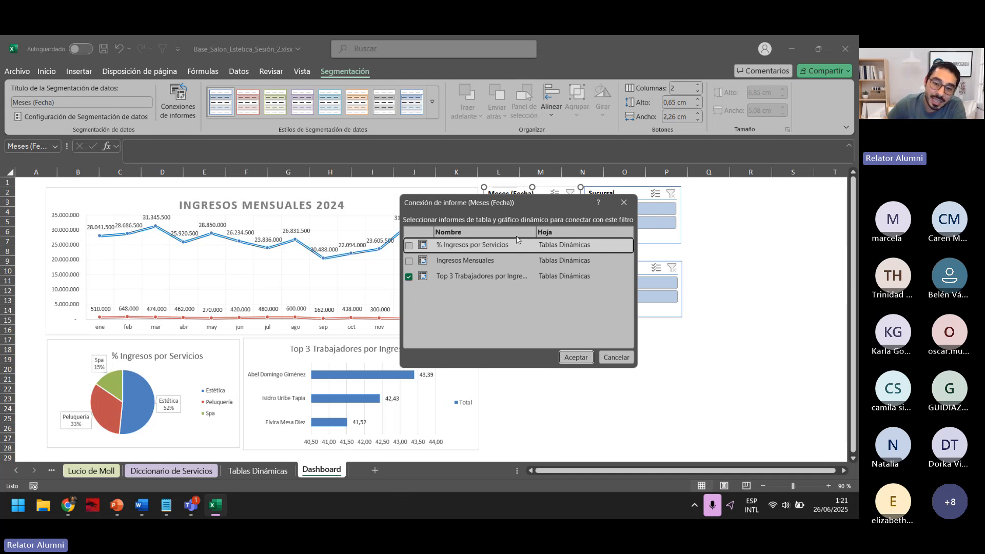
{"action": "left_click", "coordinate": [409, 246]}
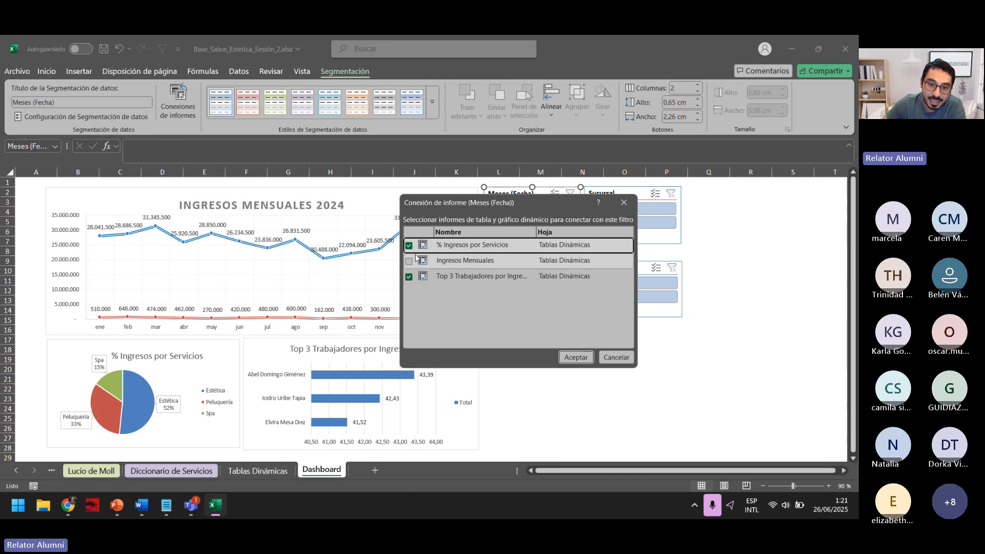
{"action": "left_click", "coordinate": [409, 261]}
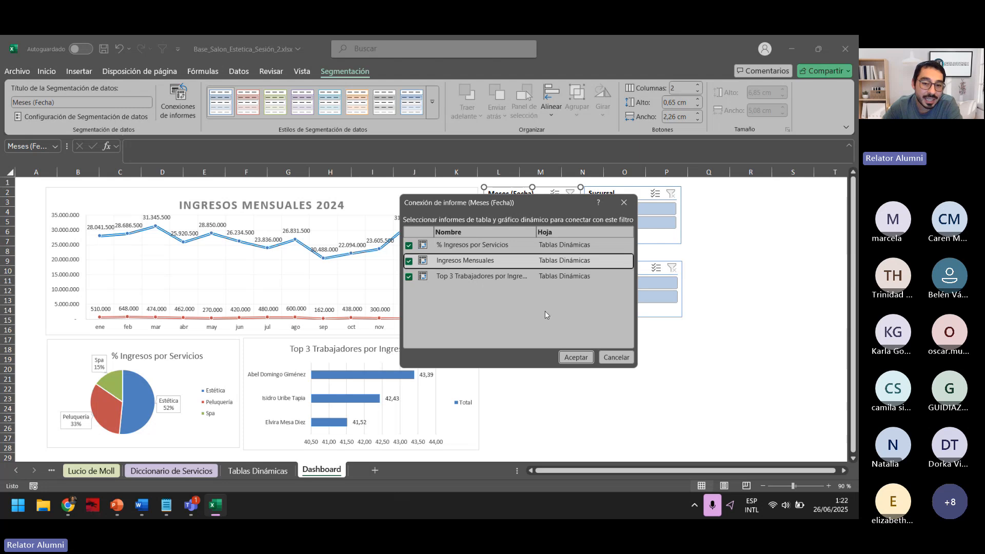
{"action": "left_click", "coordinate": [575, 356]}
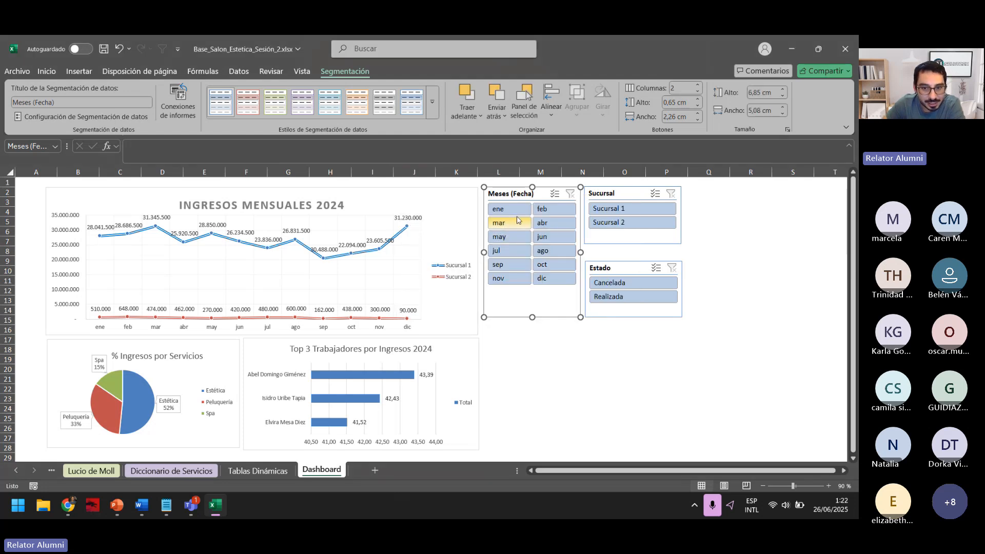
{"action": "left_click", "coordinate": [516, 215]}
{"action": "left_click", "coordinate": [542, 210]}
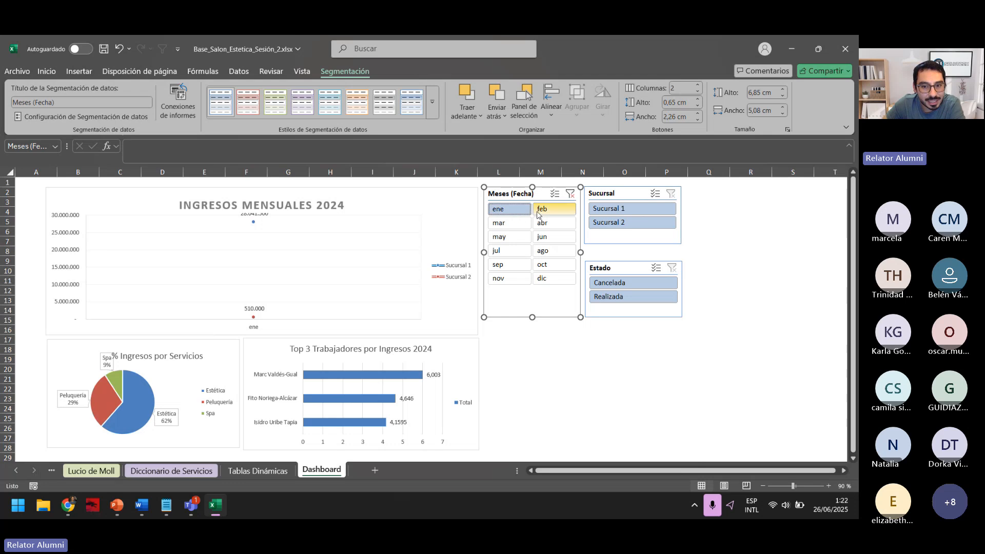
{"action": "left_click", "coordinate": [513, 226]}
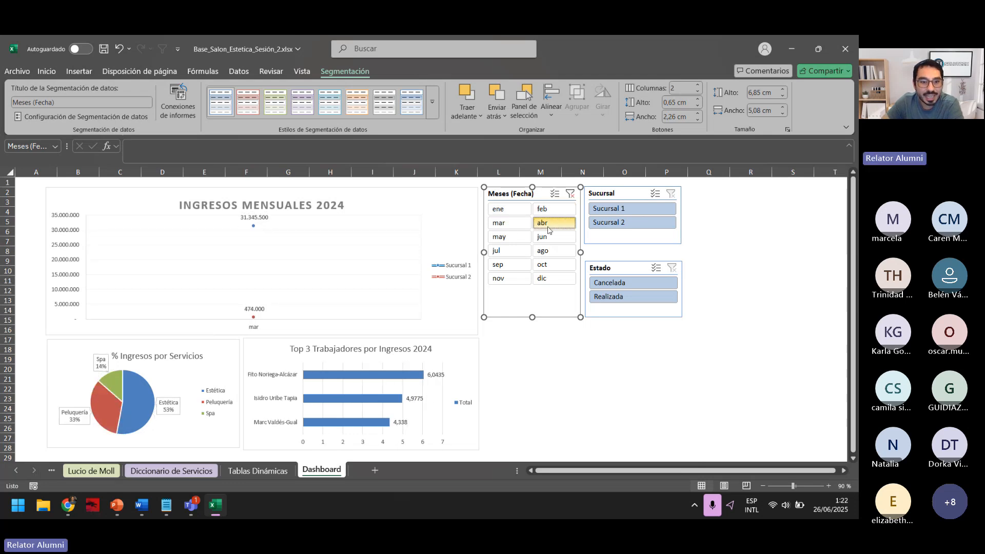
{"action": "left_click", "coordinate": [520, 210]}
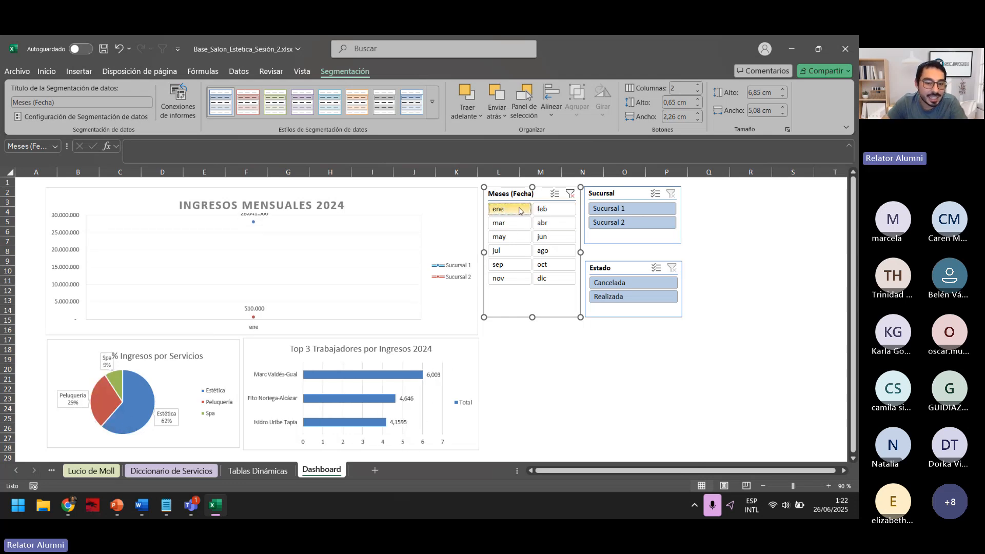
{"action": "left_click", "coordinate": [542, 212], "text": "ctrl"}
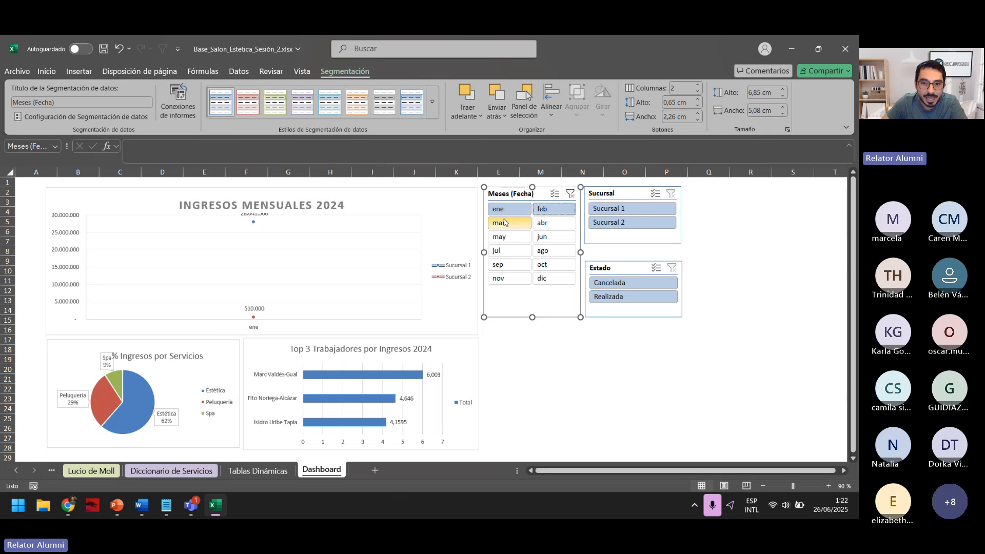
{"action": "left_click", "coordinate": [503, 222], "text": "ctrl"}
{"action": "left_click", "coordinate": [541, 226], "text": "ctrl"}
{"action": "left_click", "coordinate": [511, 236], "text": "ctrl"}
{"action": "left_click", "coordinate": [542, 239], "text": "ctrl"}
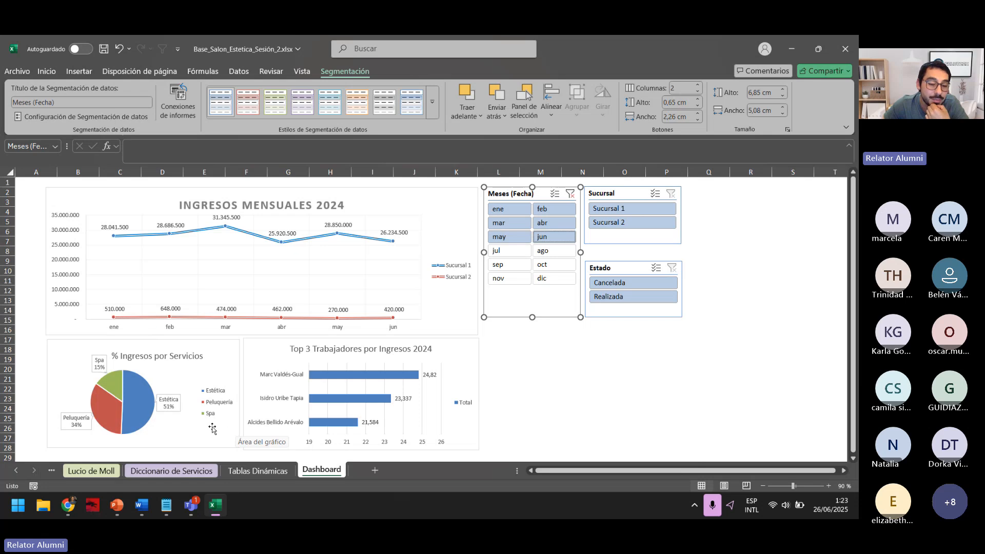
{"action": "left_click", "coordinate": [522, 211]}
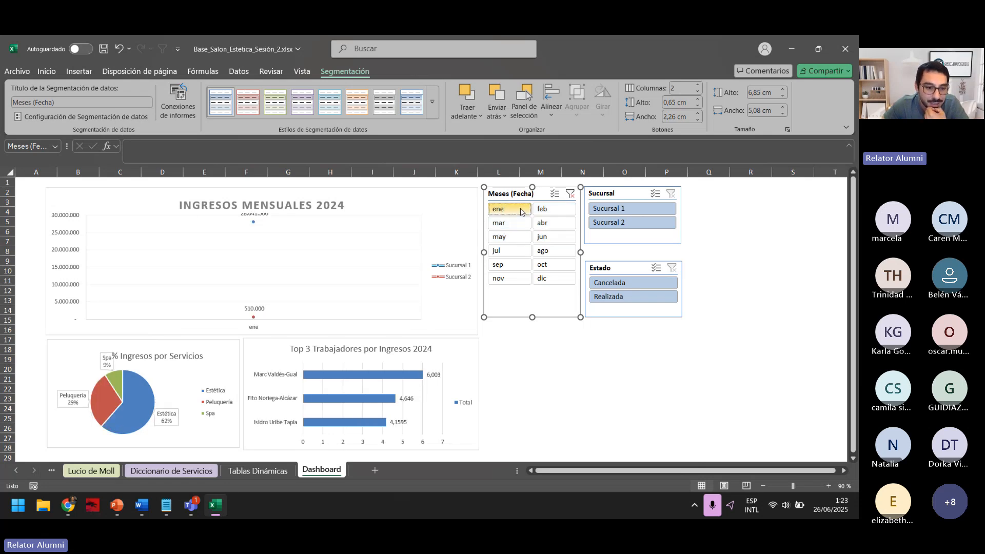
{"action": "left_click", "coordinate": [558, 214]}
{"action": "left_click", "coordinate": [525, 222]}
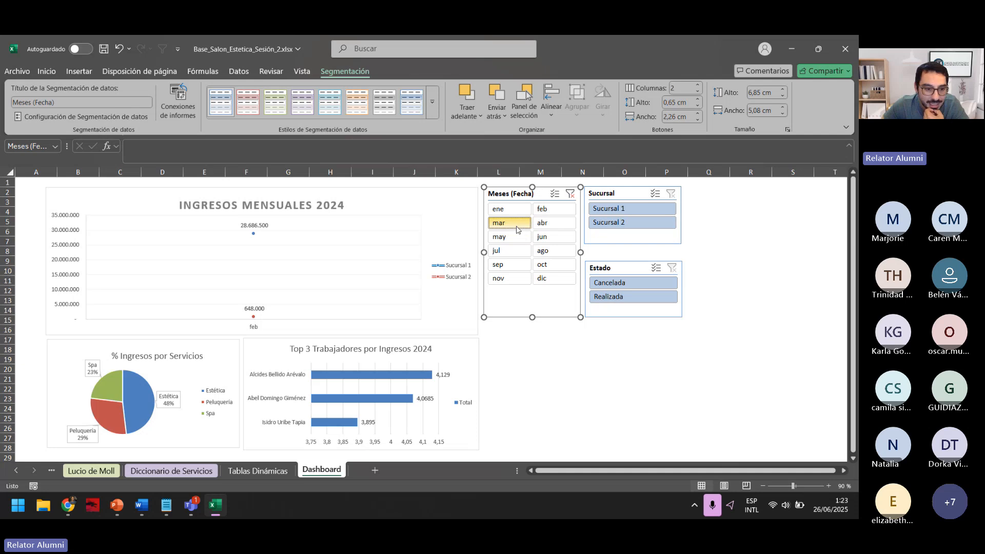
{"action": "left_click", "coordinate": [555, 226]}
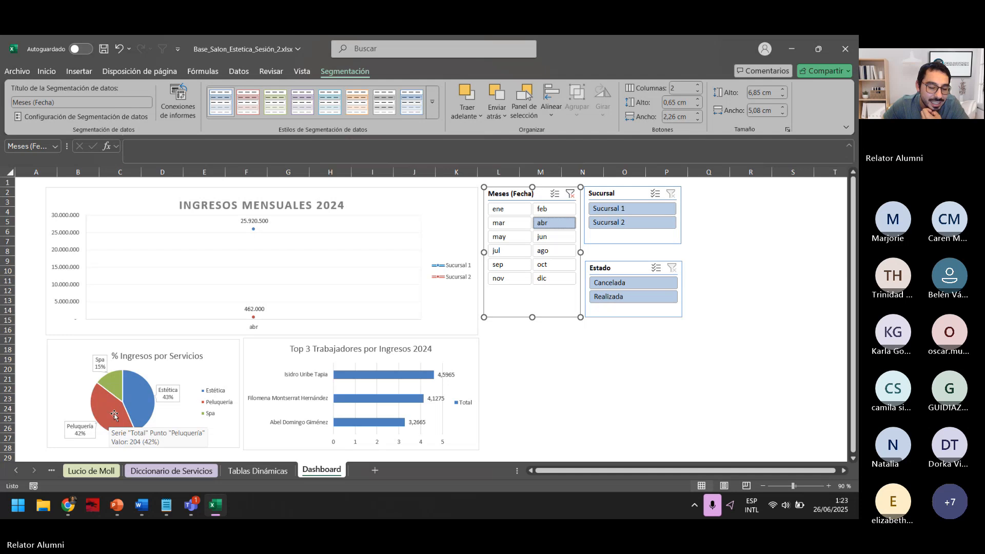
{"action": "mouse_move", "coordinate": [108, 427]}
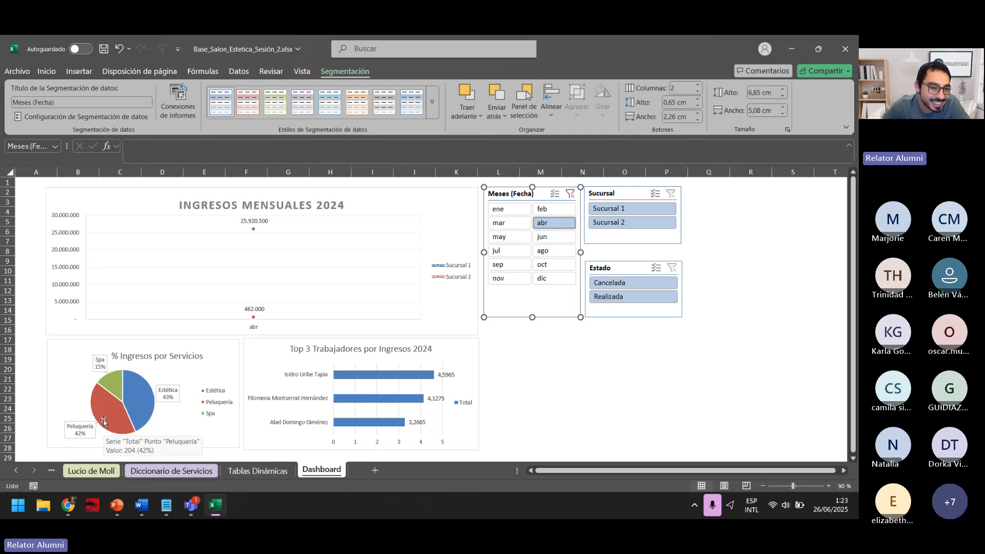
{"action": "left_click", "coordinate": [507, 237]}
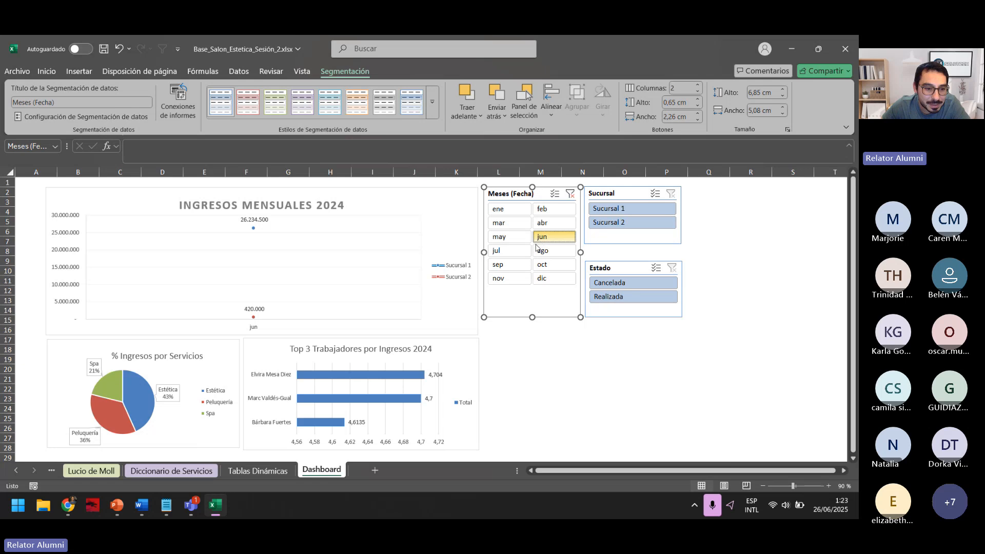
{"action": "left_click", "coordinate": [539, 239]}
{"action": "left_click", "coordinate": [538, 250]}
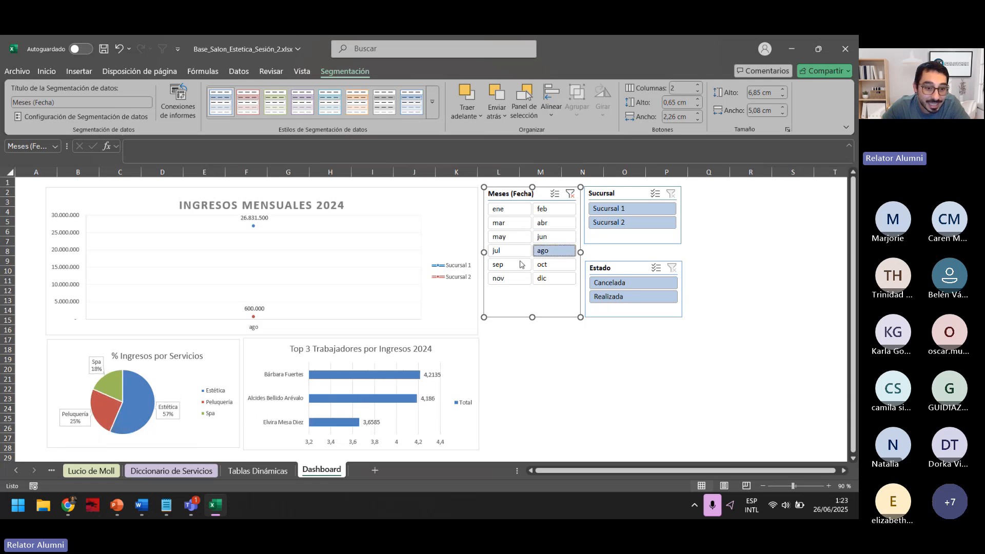
{"action": "left_click", "coordinate": [548, 265]}
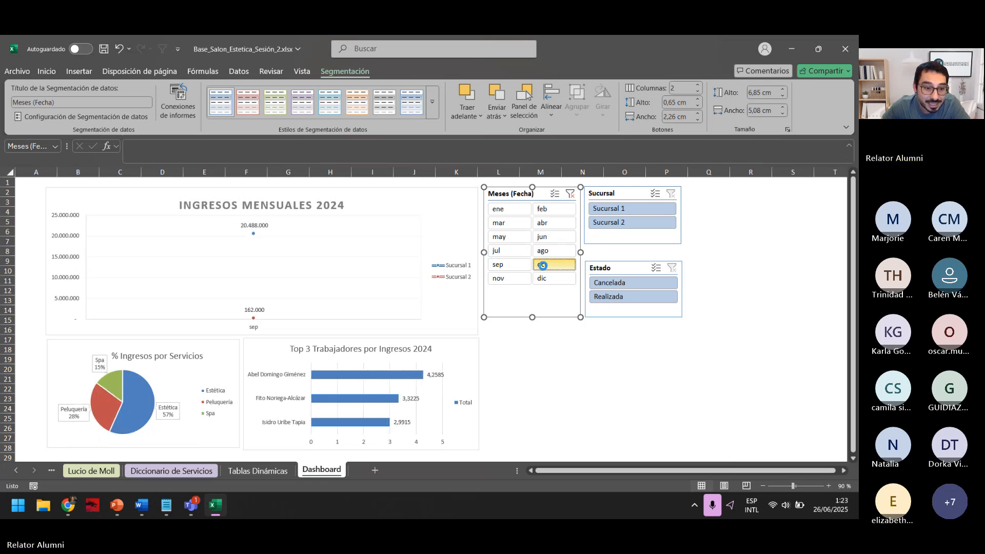
{"action": "left_click", "coordinate": [512, 280]}
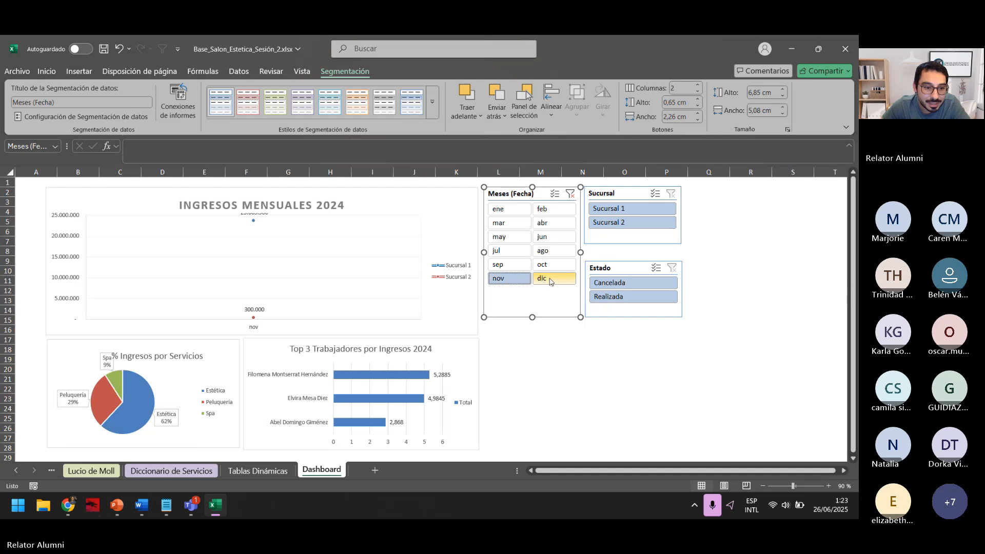
{"action": "left_click", "coordinate": [551, 281]}
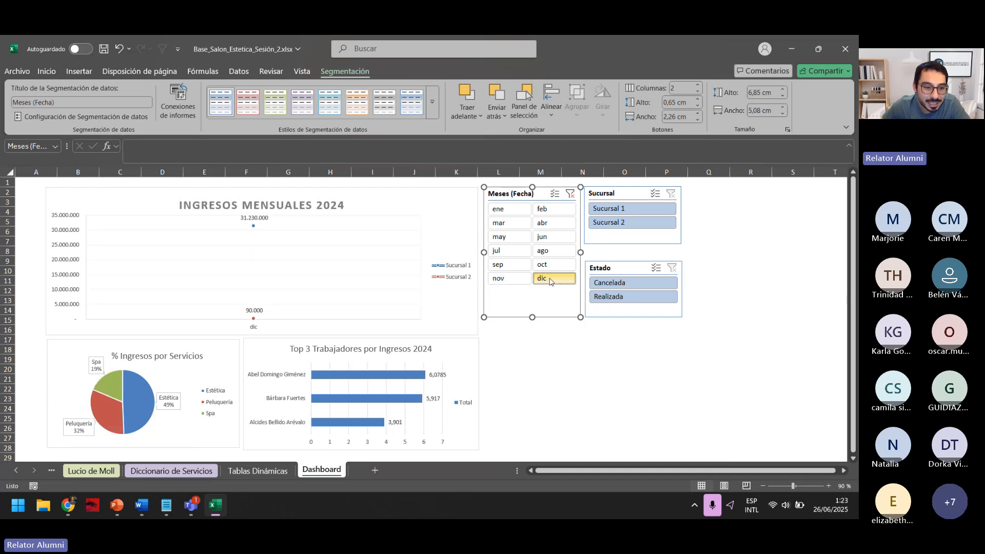
{"action": "left_click", "coordinate": [520, 215]}
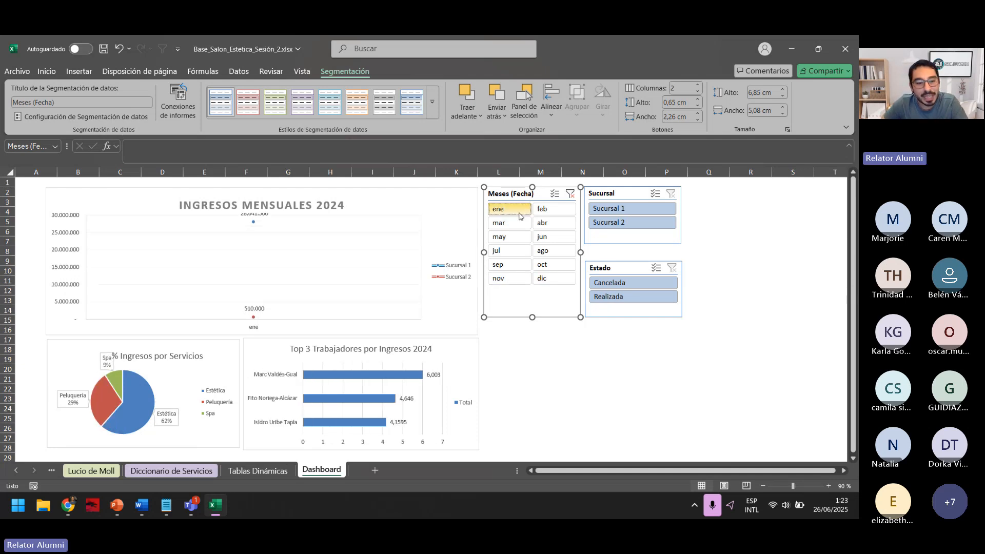
{"action": "left_click", "coordinate": [570, 194]}
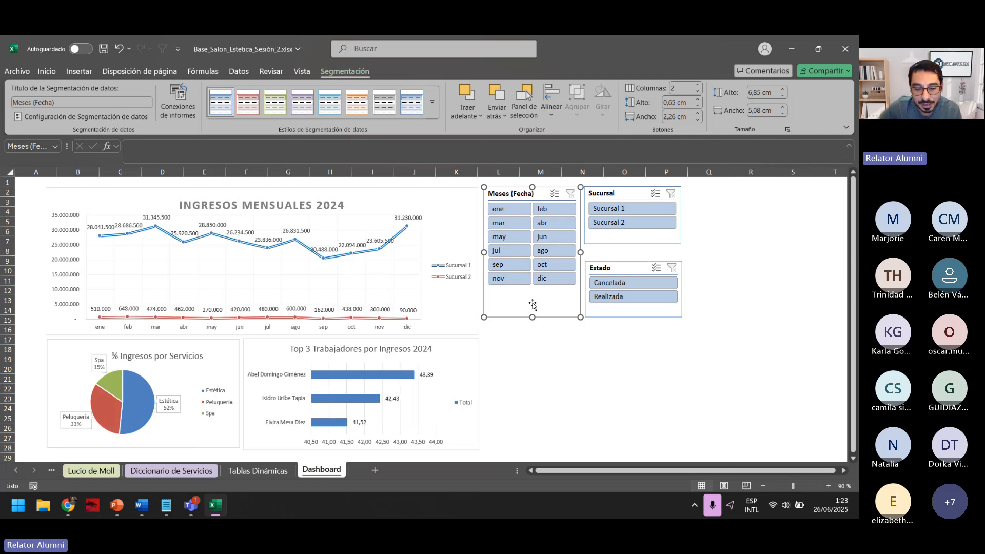
Step: Connect the Sucursal slicer to % Ingresos por Servicios and Ingresos Mensuales pivot tables
{"action": "left_click", "coordinate": [618, 194]}
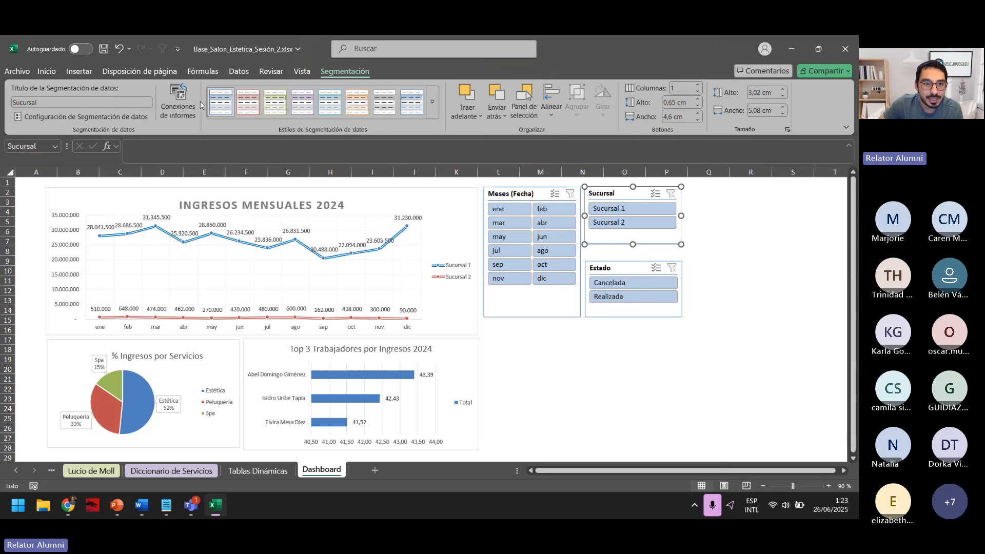
{"action": "left_click", "coordinate": [178, 102]}
{"action": "left_click", "coordinate": [409, 278]}
{"action": "left_click", "coordinate": [409, 294]}
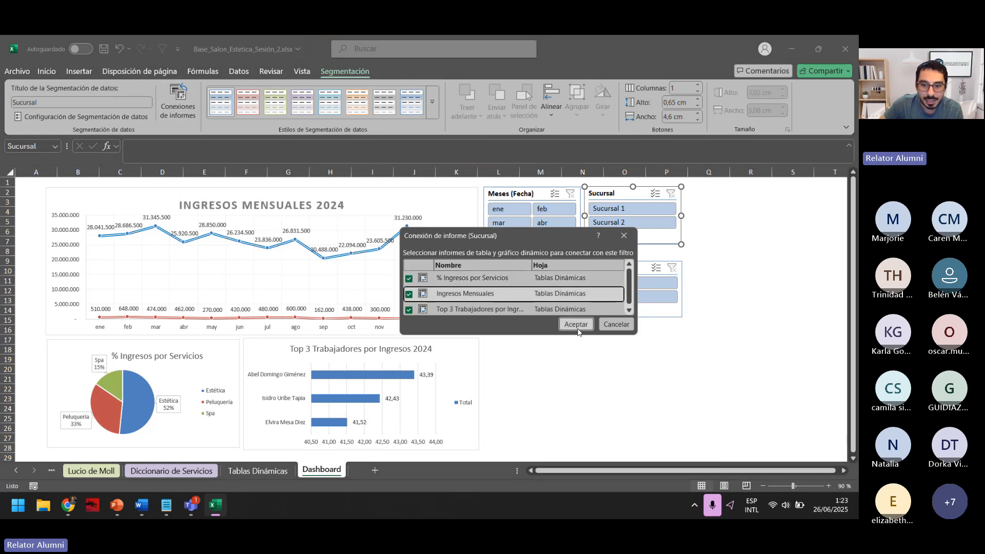
{"action": "left_click", "coordinate": [576, 324]}
Step: In the Estado slicer's report connections, tick % Ingresos por Servicios and Ingresos Mensuales without confirming
{"action": "left_click", "coordinate": [631, 269]}
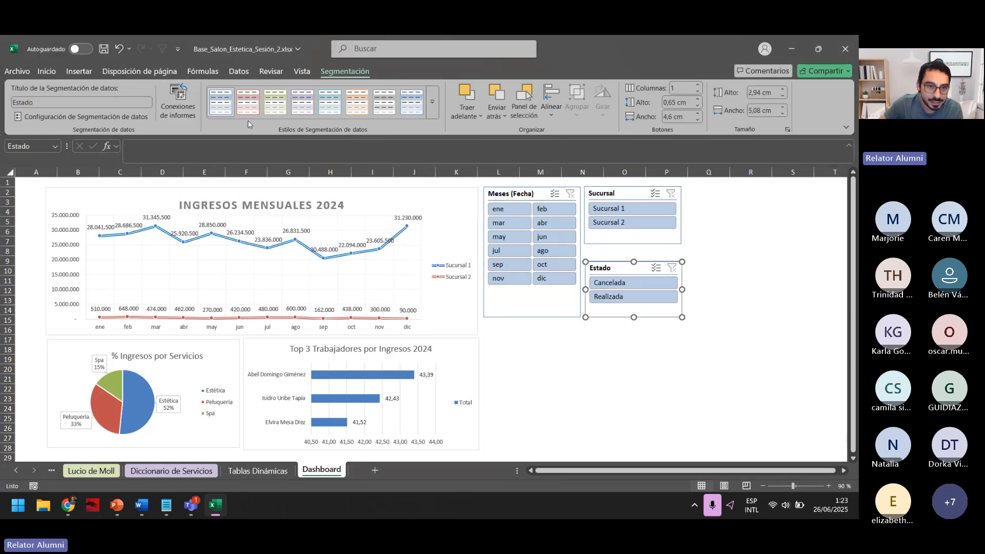
{"action": "left_click", "coordinate": [178, 100]}
{"action": "left_click_drag", "start_coordinate": [482, 235], "coordinate": [479, 185]}
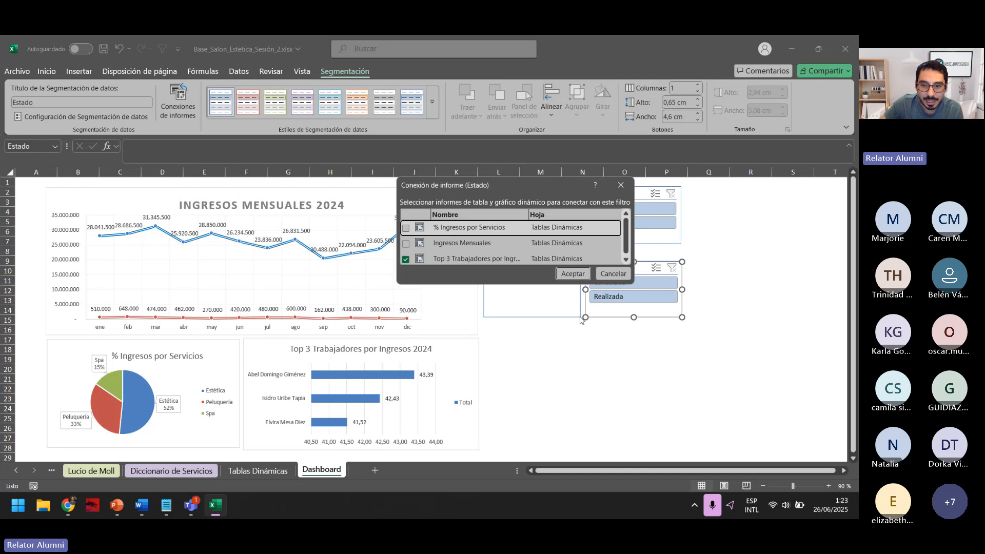
{"action": "left_click_drag", "start_coordinate": [557, 284], "coordinate": [556, 353]}
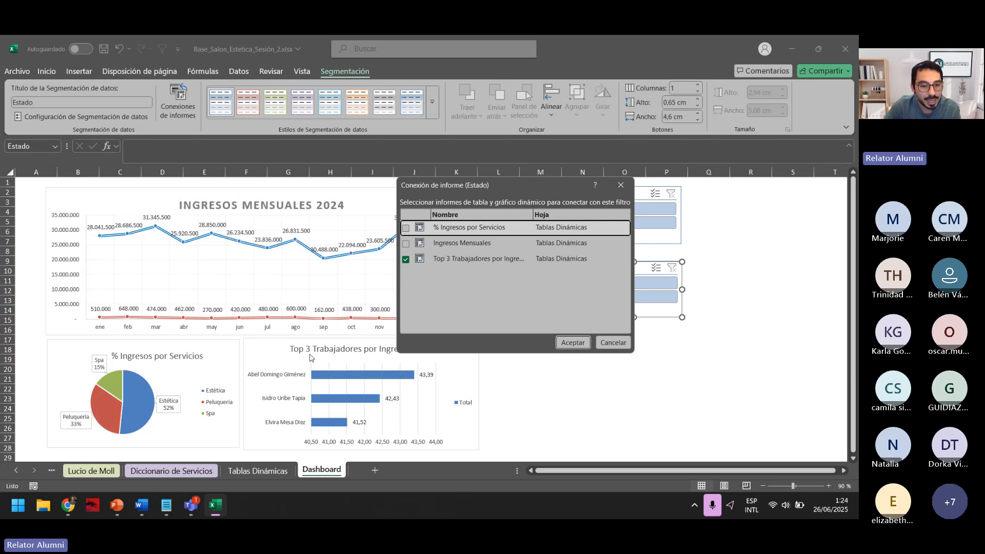
{"action": "left_click", "coordinate": [405, 228]}
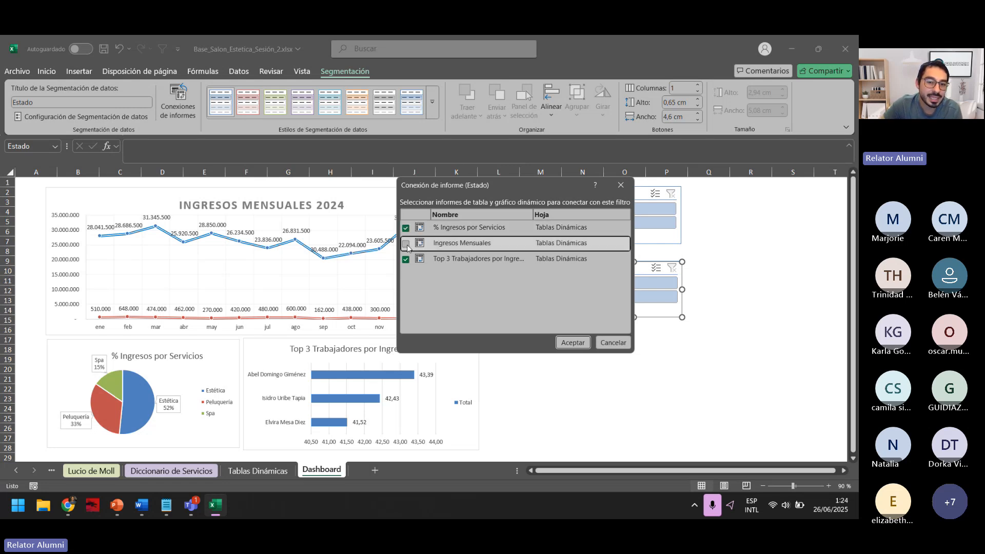
{"action": "left_click", "coordinate": [405, 244]}
{"action": "left_click_drag", "start_coordinate": [665, 178], "coordinate": [663, 173]}
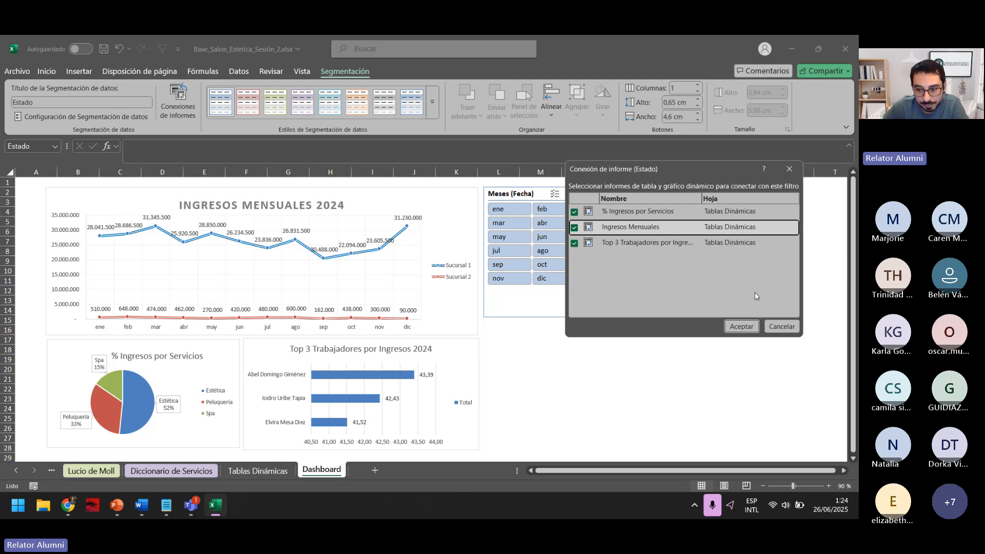
Step: Confirm the Estado slicer connections, test branch and Cancelada filters, then clear both filters
{"action": "left_click", "coordinate": [741, 326]}
{"action": "left_click", "coordinate": [627, 211]}
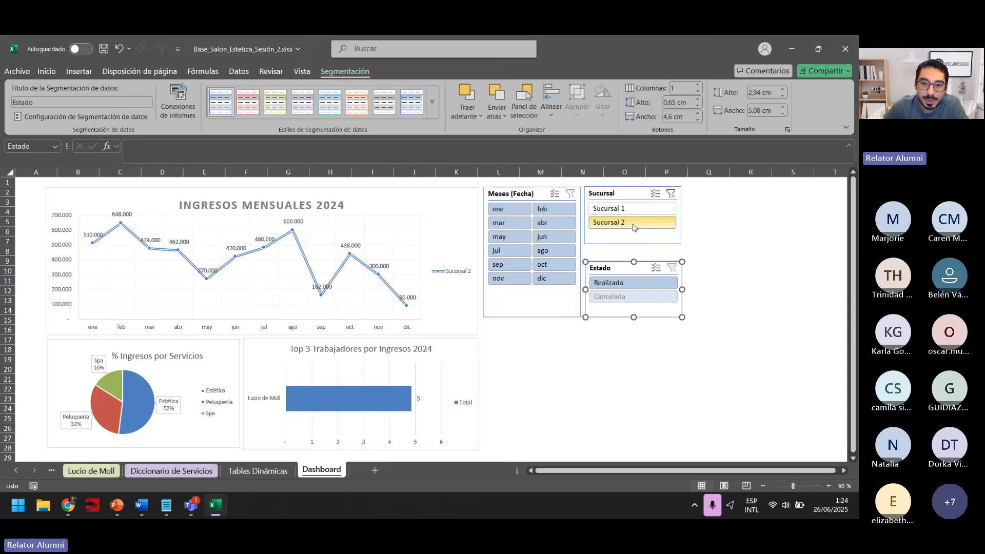
{"action": "left_click", "coordinate": [627, 214]}
{"action": "left_click", "coordinate": [626, 222]}
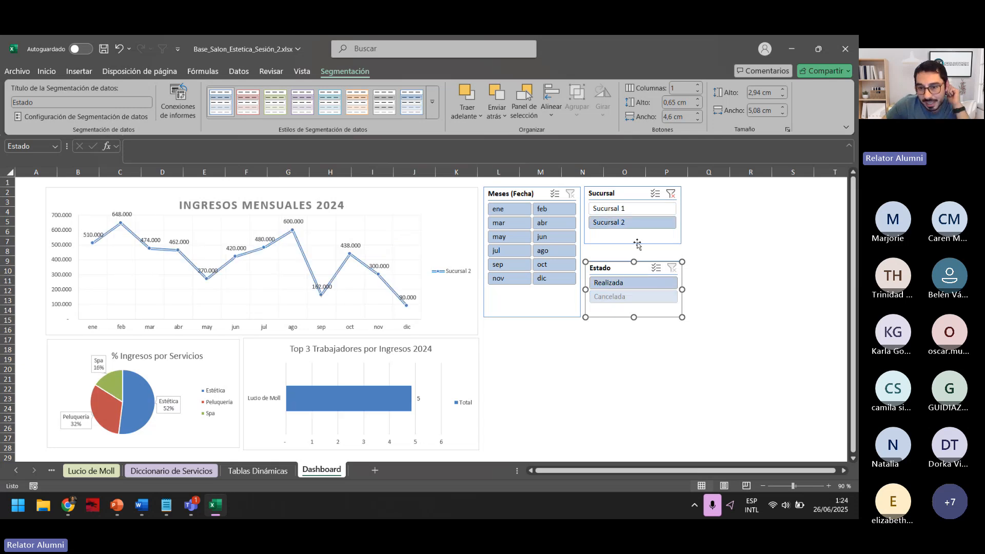
{"action": "left_click", "coordinate": [637, 244]}
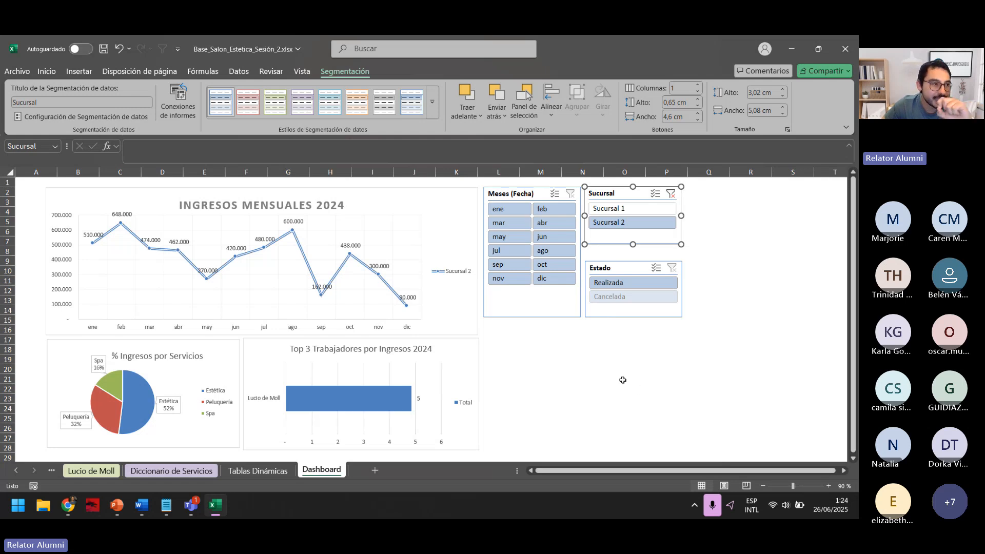
{"action": "left_click", "coordinate": [616, 301]}
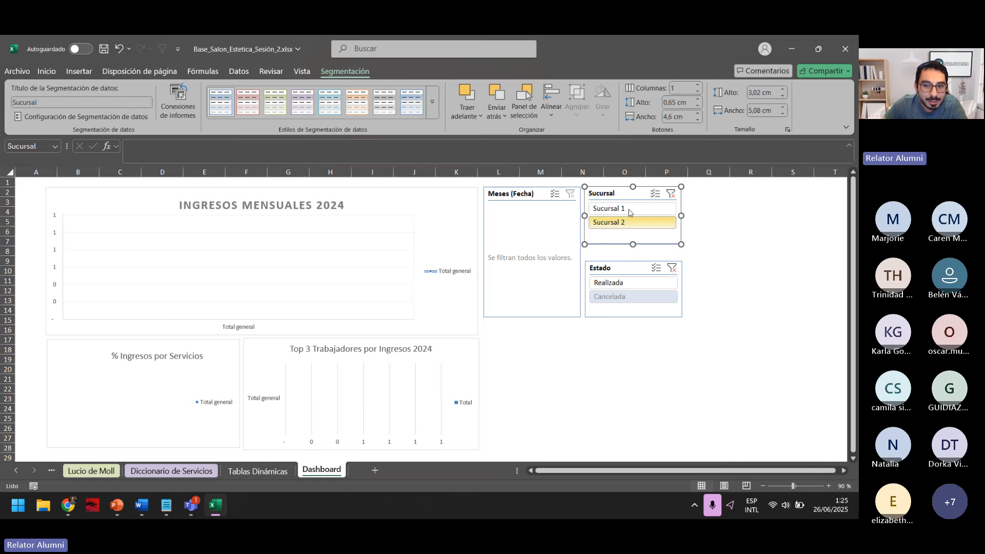
{"action": "left_click", "coordinate": [671, 193]}
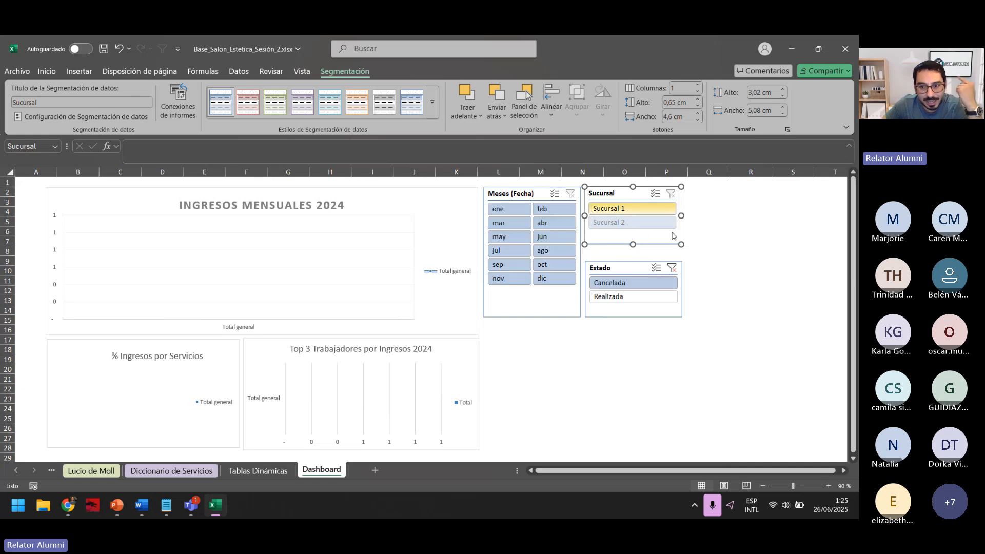
{"action": "left_click", "coordinate": [672, 268]}
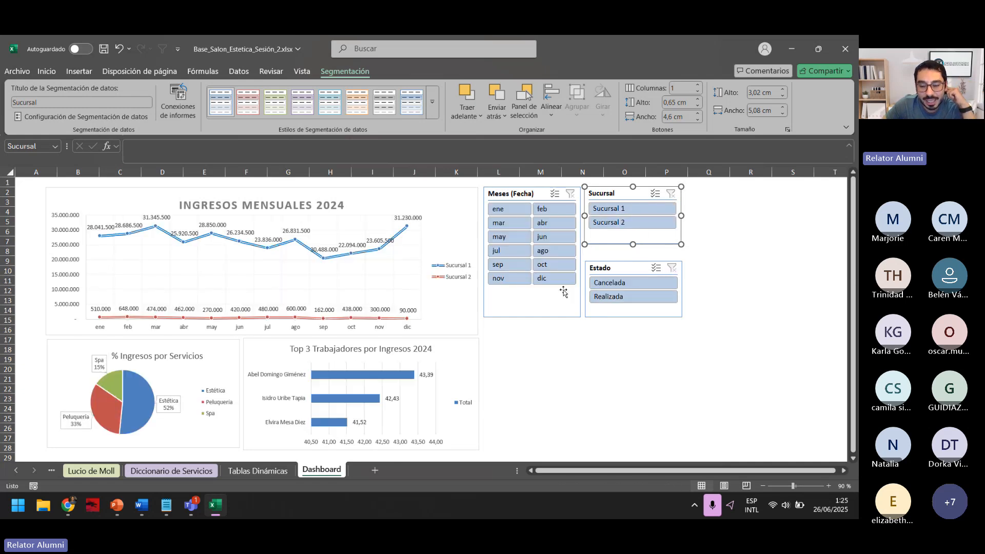
{"action": "left_click", "coordinate": [561, 308]}
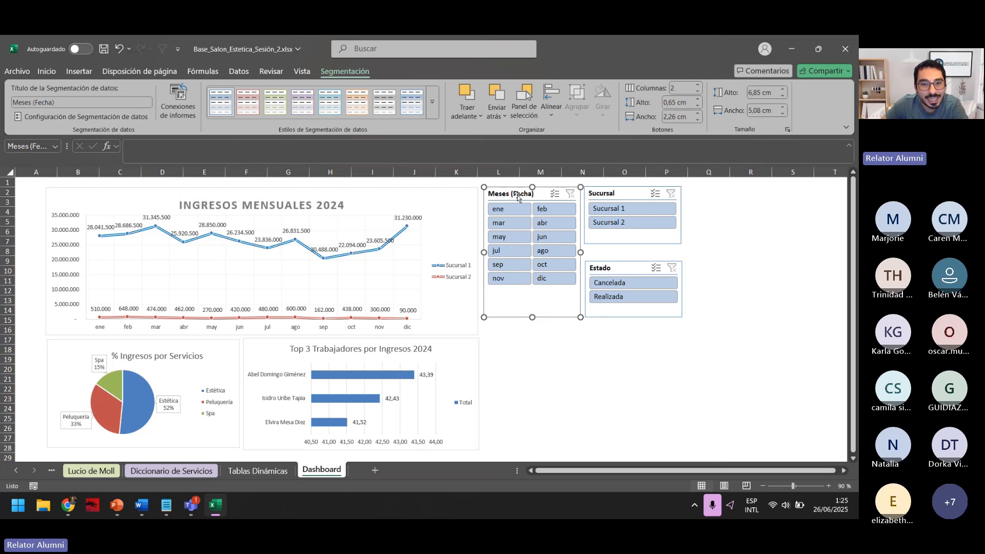
Step: Open the Slicer Settings dialog for the Sucursal slicer
{"action": "left_click", "coordinate": [621, 198]}
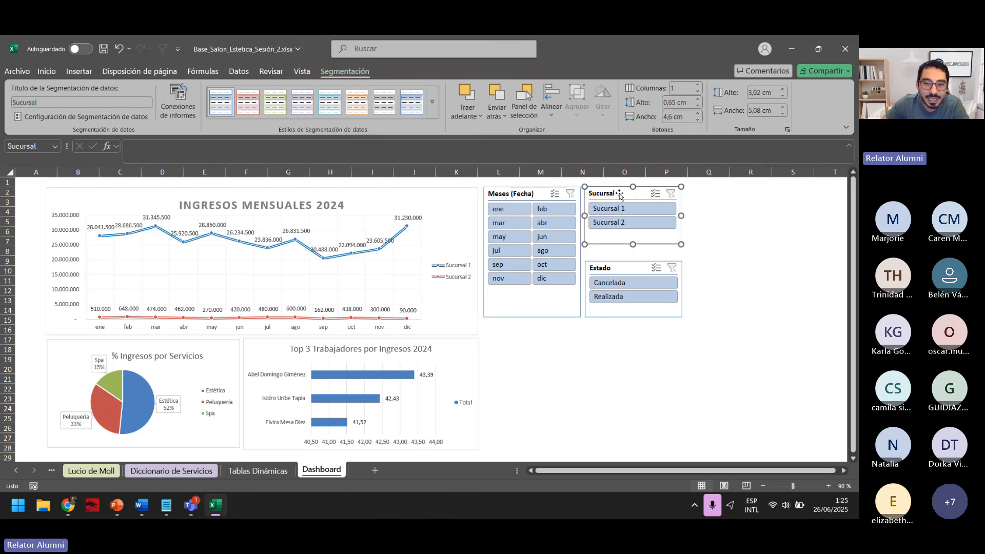
{"action": "right_click", "coordinate": [621, 198]}
{"action": "left_click", "coordinate": [667, 481]}
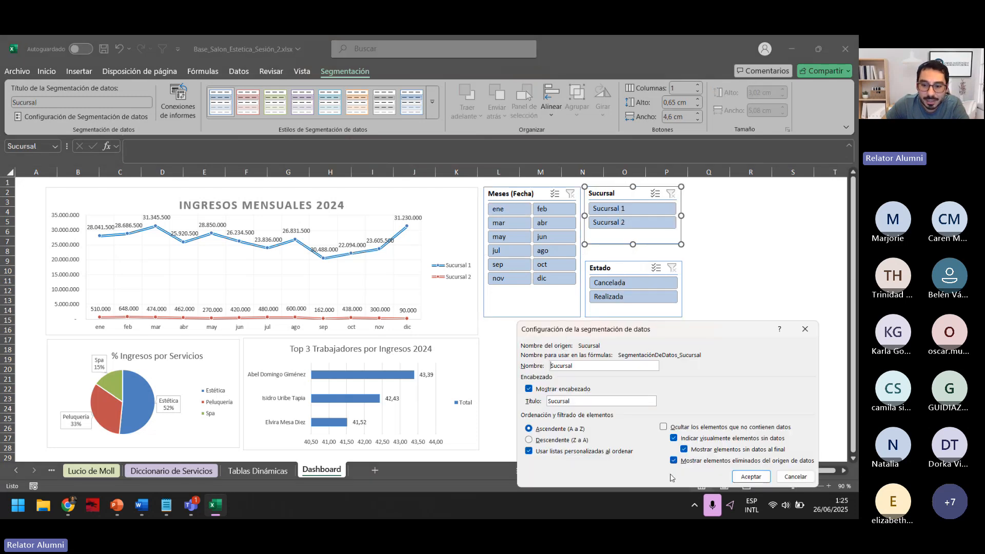
Step: Make Sucursal and Estado slicers hide items without data, then filter to Sucursal 2
{"action": "left_click", "coordinate": [708, 427]}
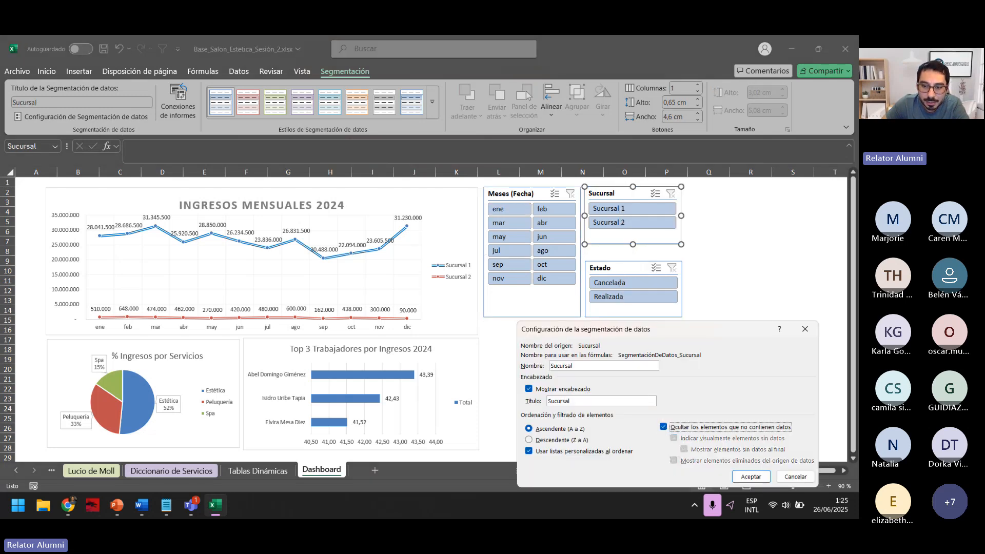
{"action": "left_click", "coordinate": [749, 477]}
{"action": "left_click", "coordinate": [624, 268]}
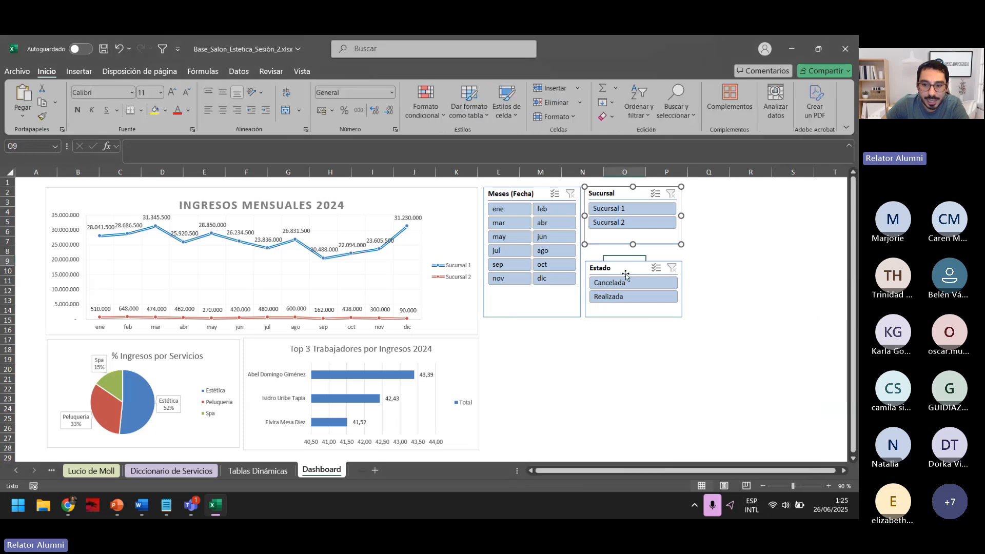
{"action": "right_click", "coordinate": [624, 267]}
{"action": "left_click", "coordinate": [668, 482]}
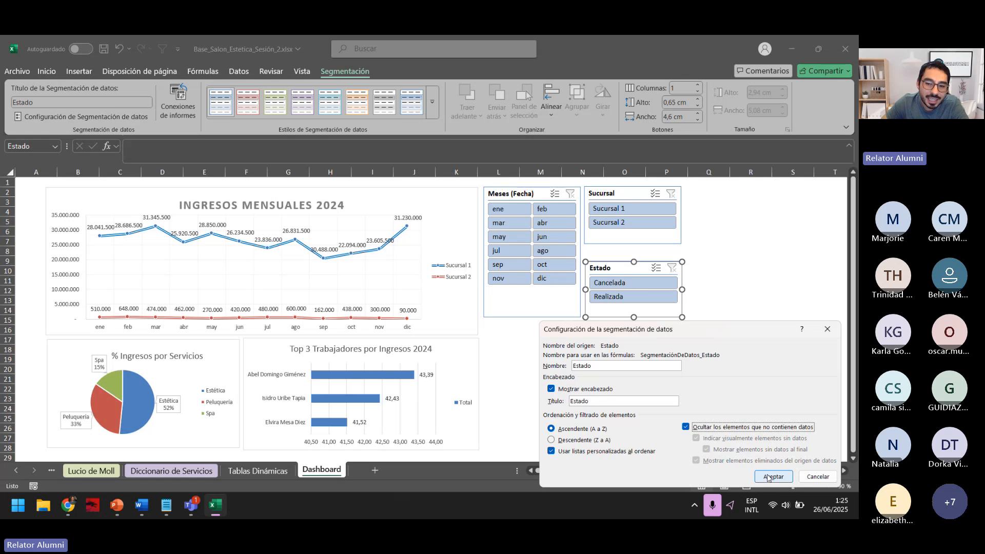
{"action": "left_click", "coordinate": [768, 477]}
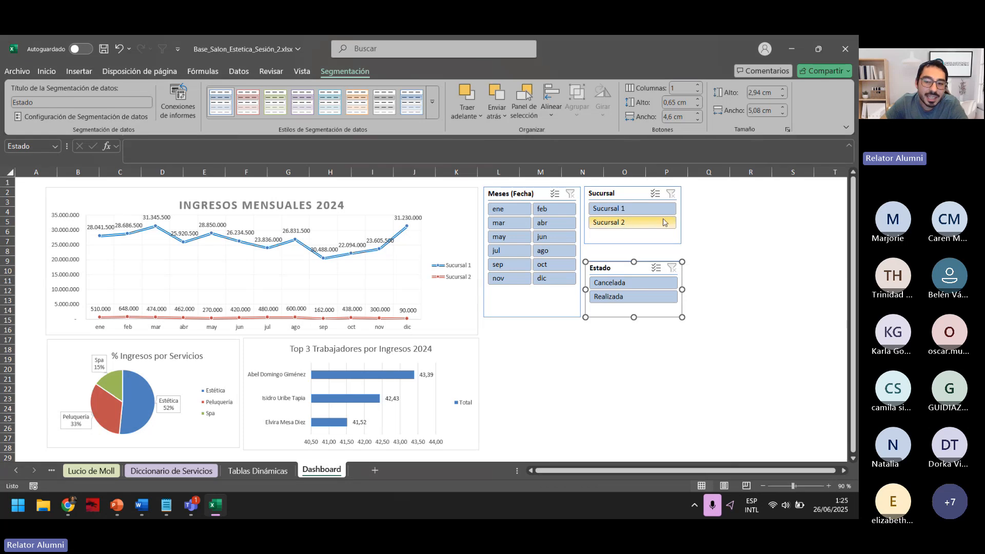
{"action": "left_click", "coordinate": [626, 223]}
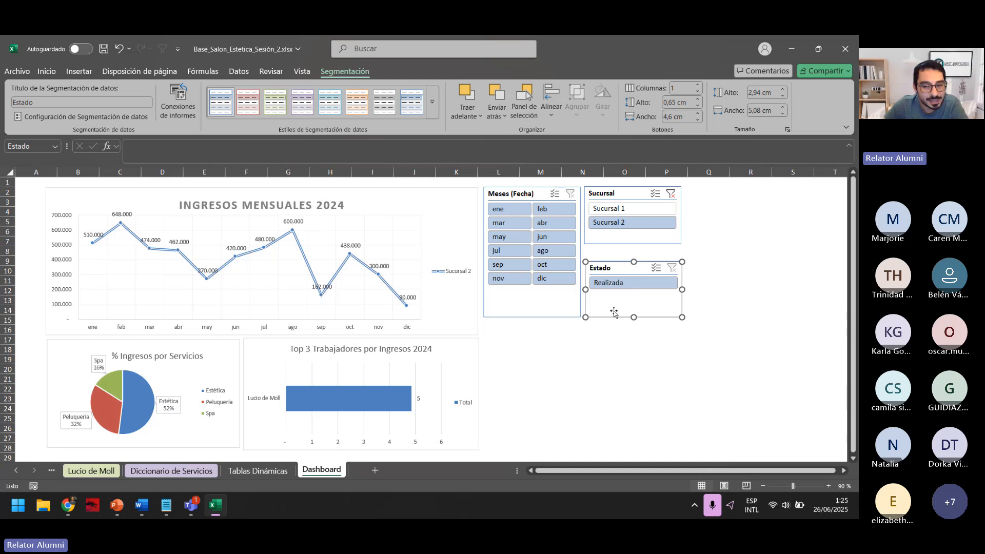
Step: Filter to Sucursal 1, try Realizada and Cancelada states, then clear the Estado filter and select A1
{"action": "left_click", "coordinate": [639, 211]}
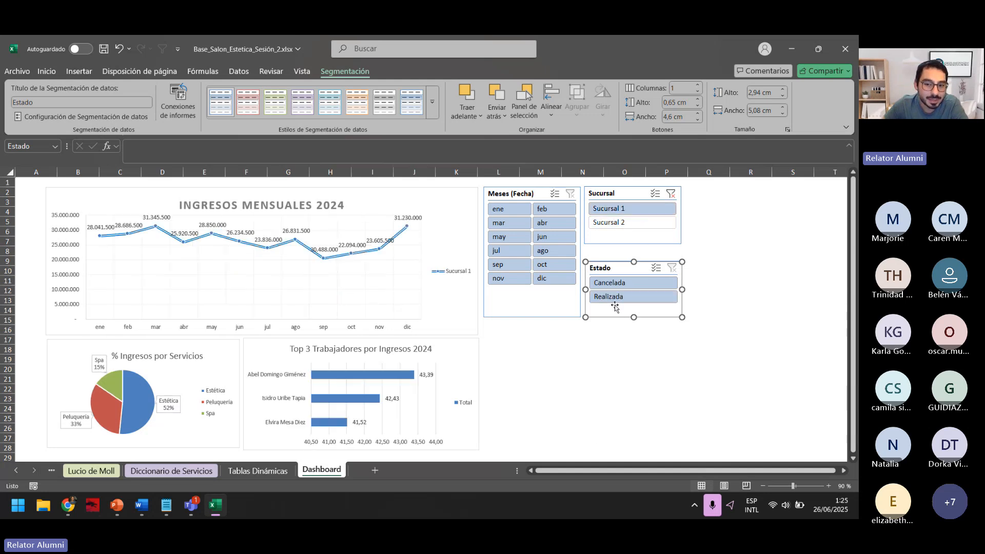
{"action": "left_click", "coordinate": [615, 297]}
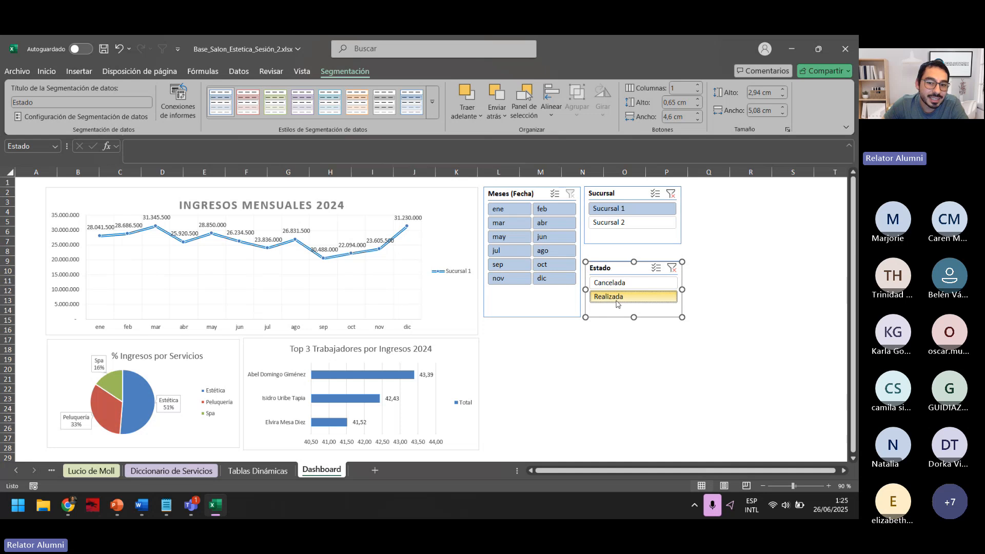
{"action": "left_click", "coordinate": [619, 285]}
{"action": "left_click", "coordinate": [617, 301]}
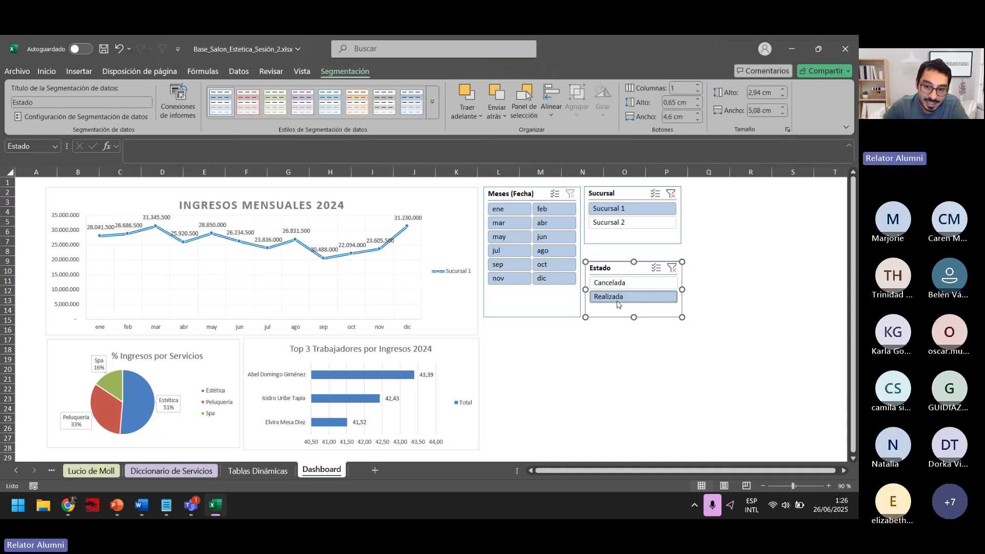
{"action": "left_click", "coordinate": [620, 302]}
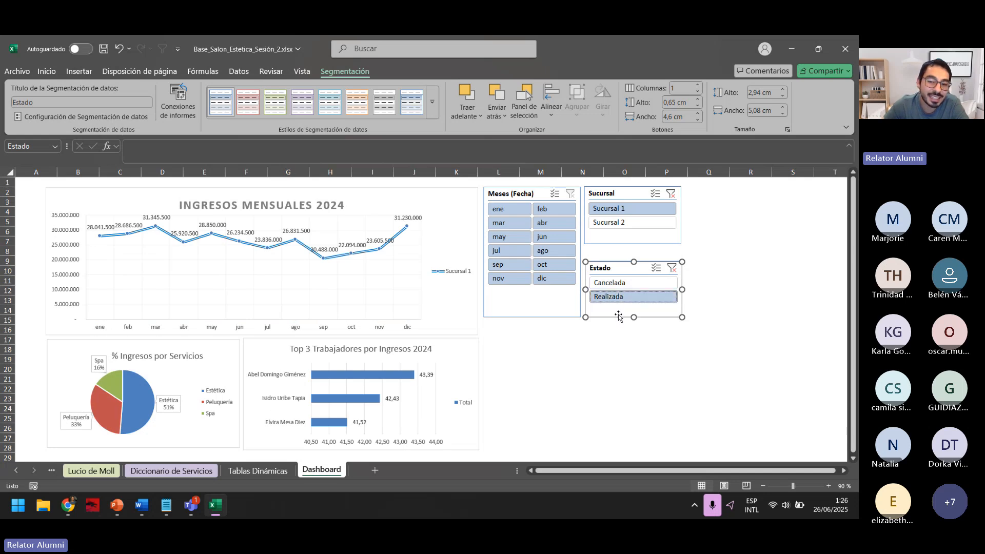
{"action": "left_click", "coordinate": [672, 270]}
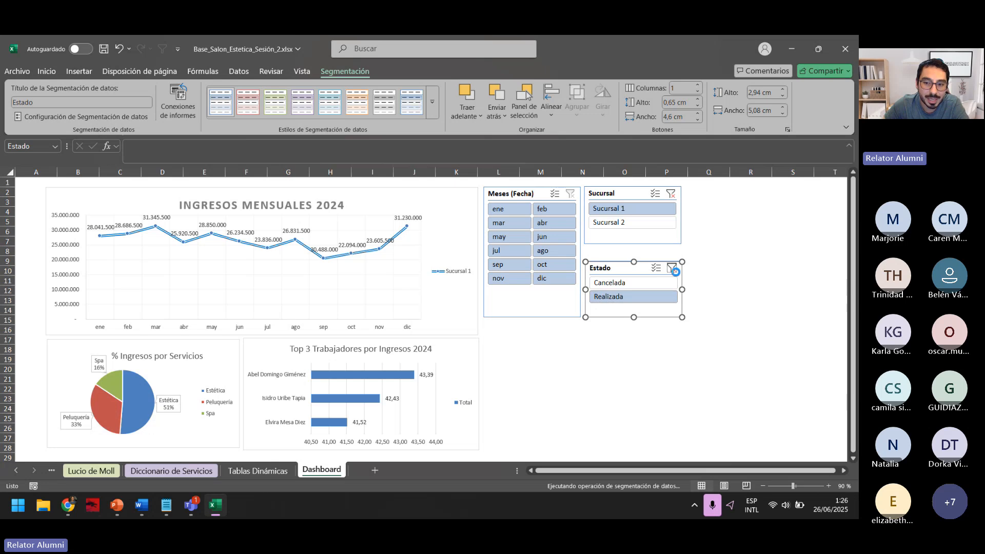
{"action": "left_click", "coordinate": [622, 284]}
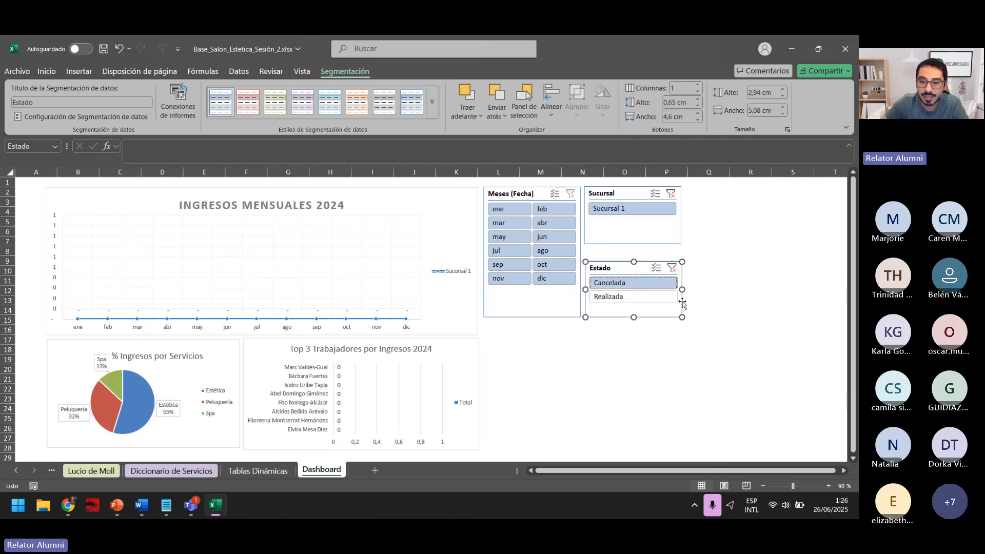
{"action": "left_click", "coordinate": [672, 268]}
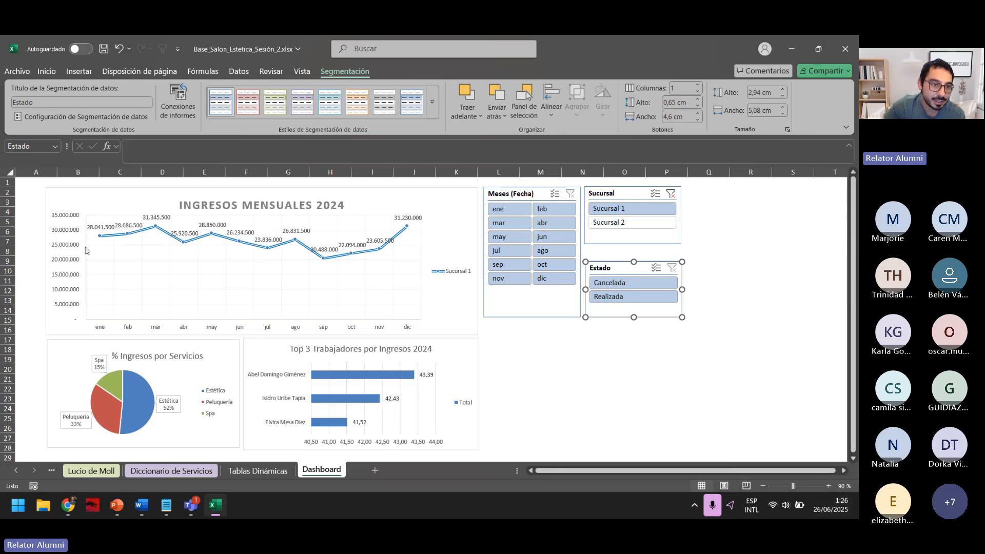
{"action": "left_click", "coordinate": [37, 186]}
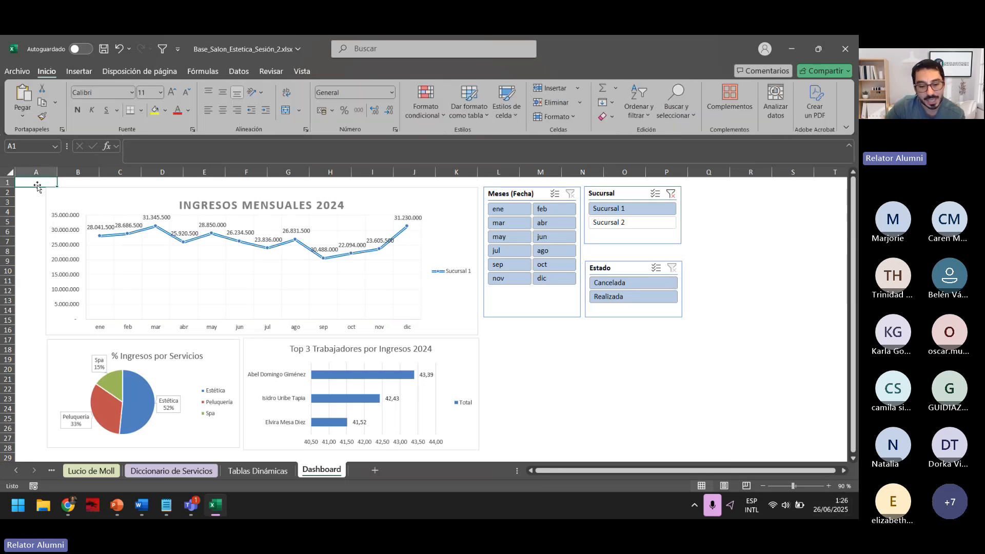
{"action": "left_click", "coordinate": [103, 49]}
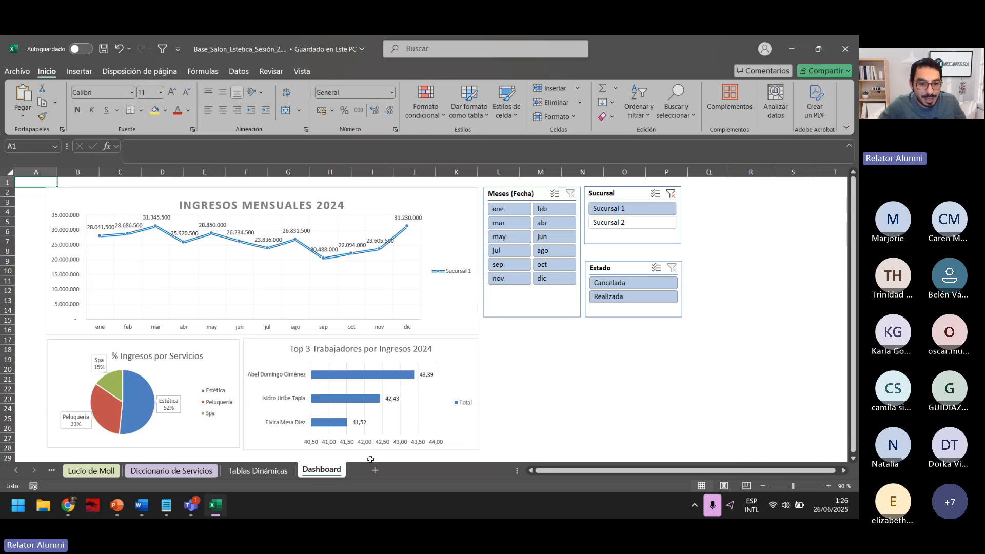
{"action": "left_click", "coordinate": [278, 474]}
{"action": "left_click", "coordinate": [318, 398]}
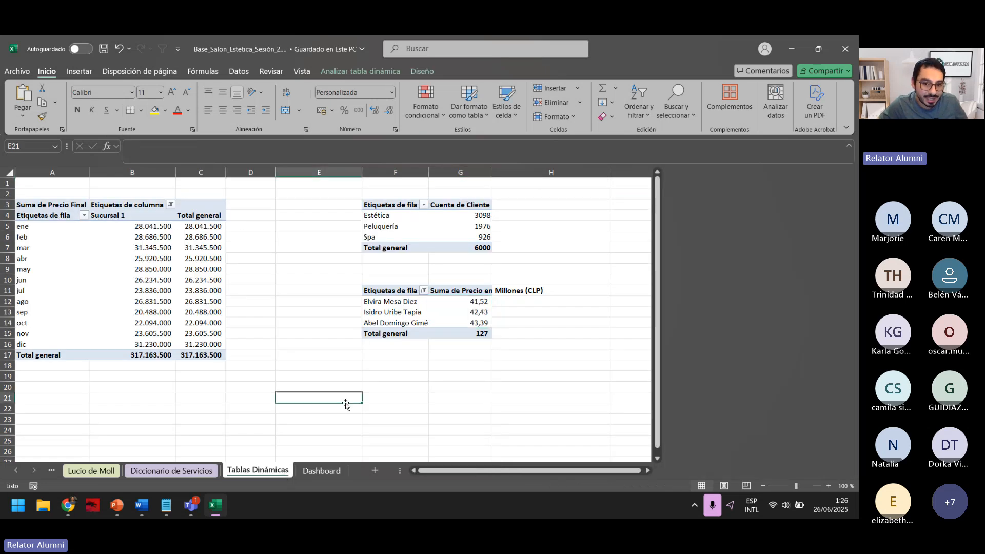
{"action": "left_click", "coordinate": [34, 184]}
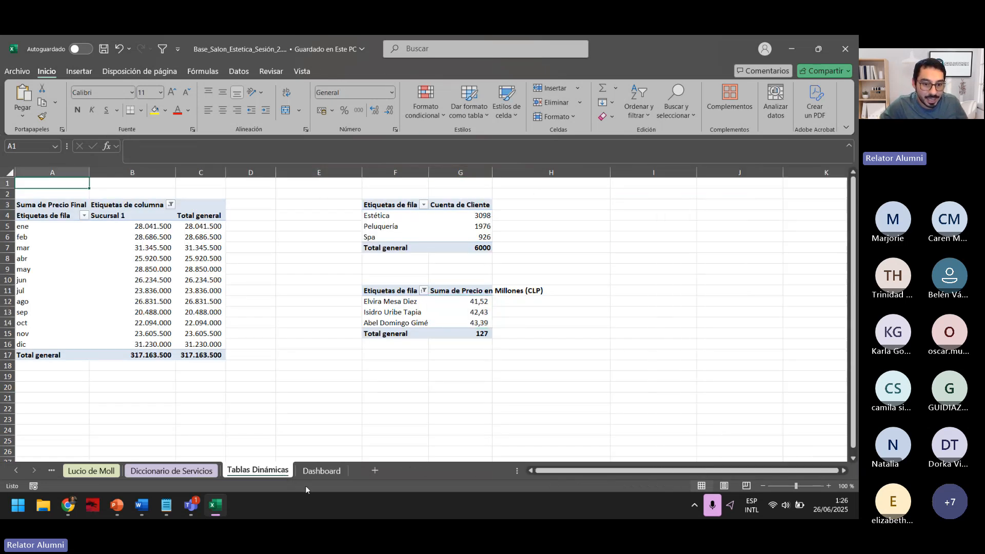
{"action": "left_click", "coordinate": [319, 470]}
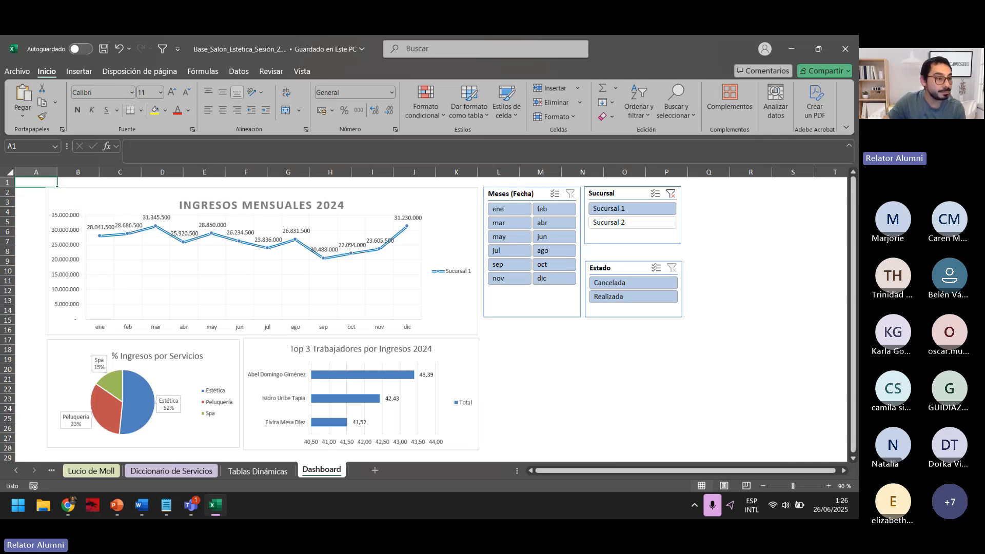
{"action": "left_click_drag", "start_coordinate": [0, 237], "coordinate": [534, 102]}
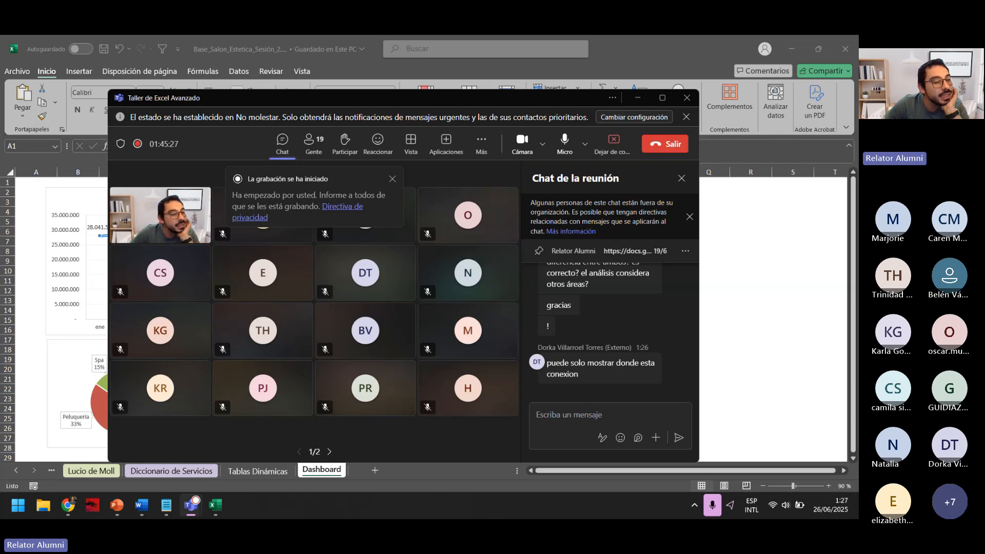
{"action": "key", "text": "super+Down"}
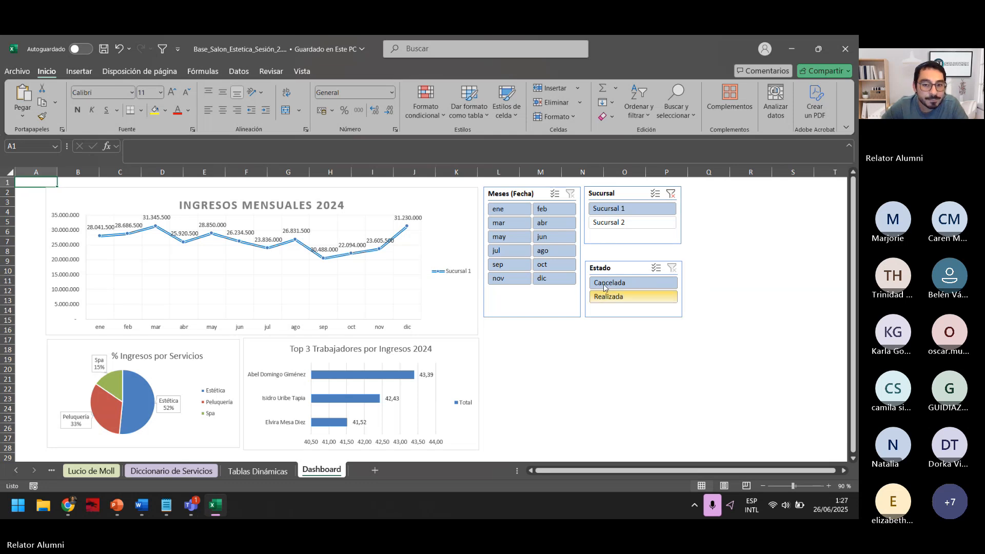
Step: Check that the Meses slicer's report connections list all three pivot tables, then close without changes
{"action": "left_click", "coordinate": [525, 198]}
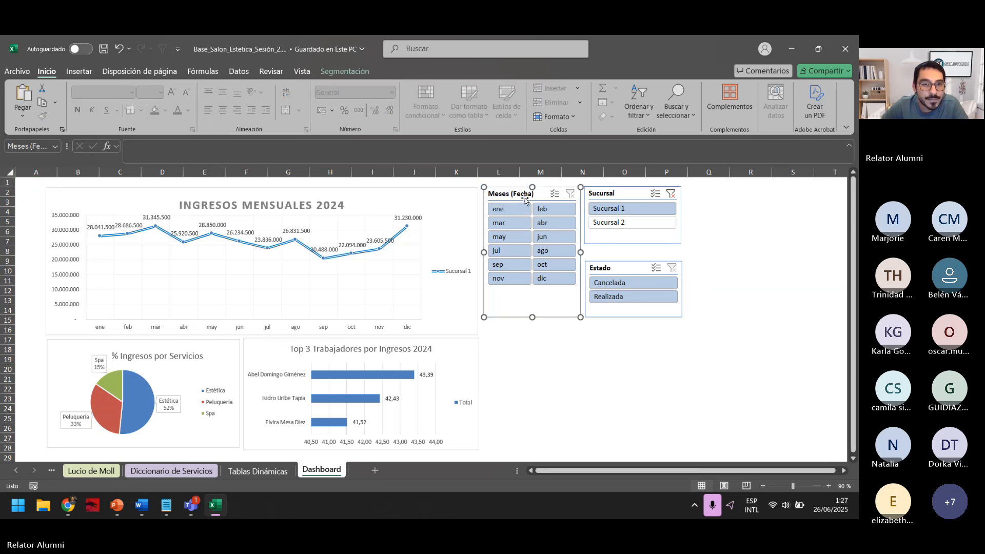
{"action": "left_click", "coordinate": [355, 73]}
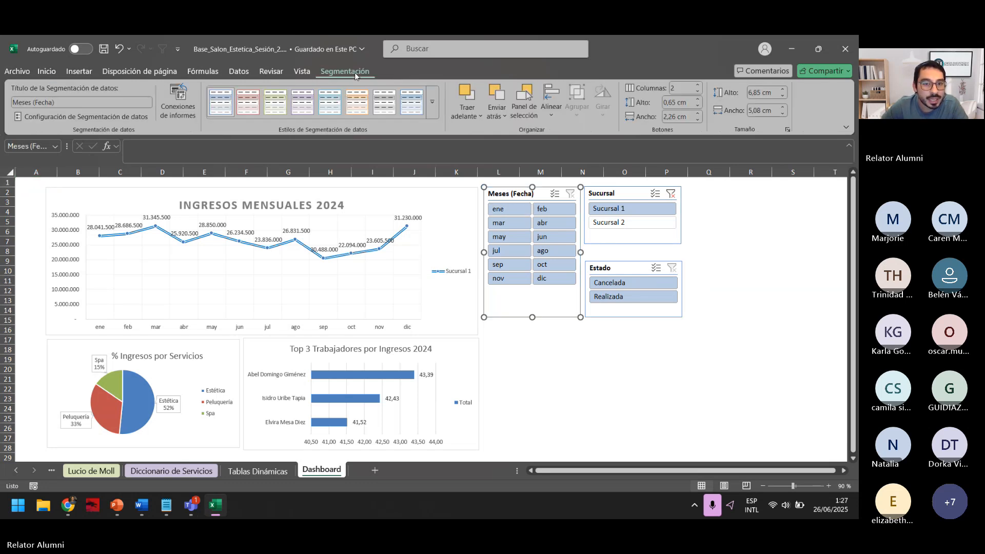
{"action": "left_click", "coordinate": [186, 112]}
{"action": "left_click_drag", "start_coordinate": [667, 202], "coordinate": [542, 170]}
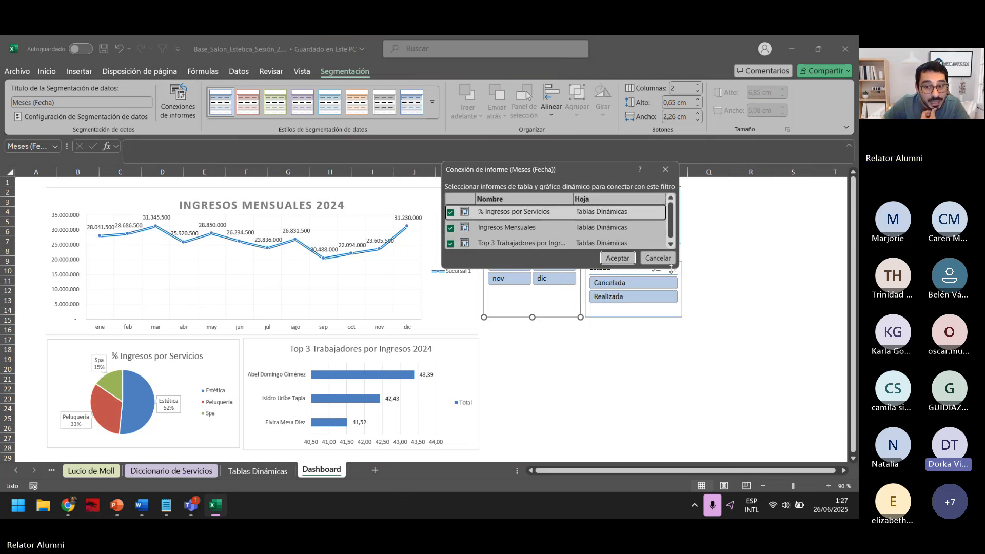
{"action": "left_click_drag", "start_coordinate": [671, 268], "coordinate": [673, 361]}
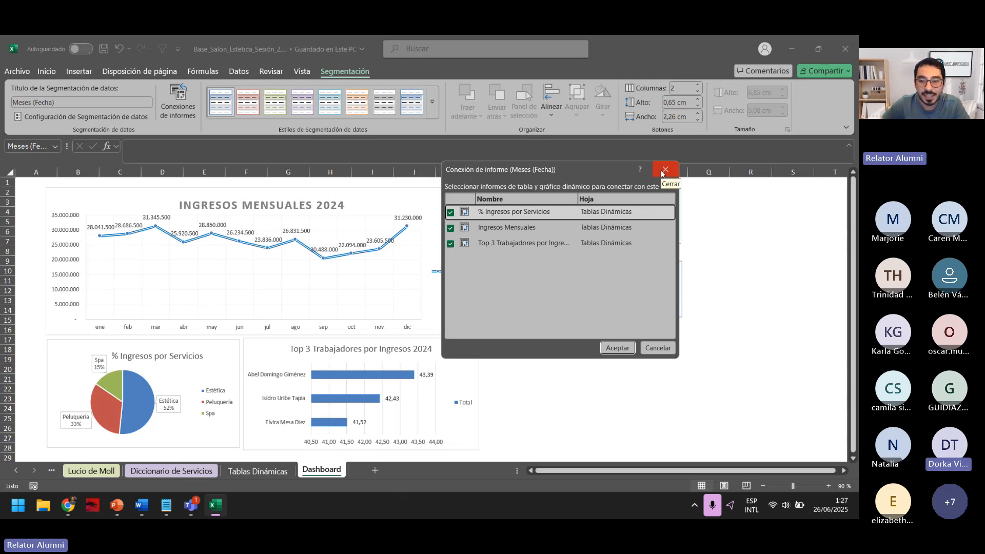
{"action": "left_click", "coordinate": [661, 169]}
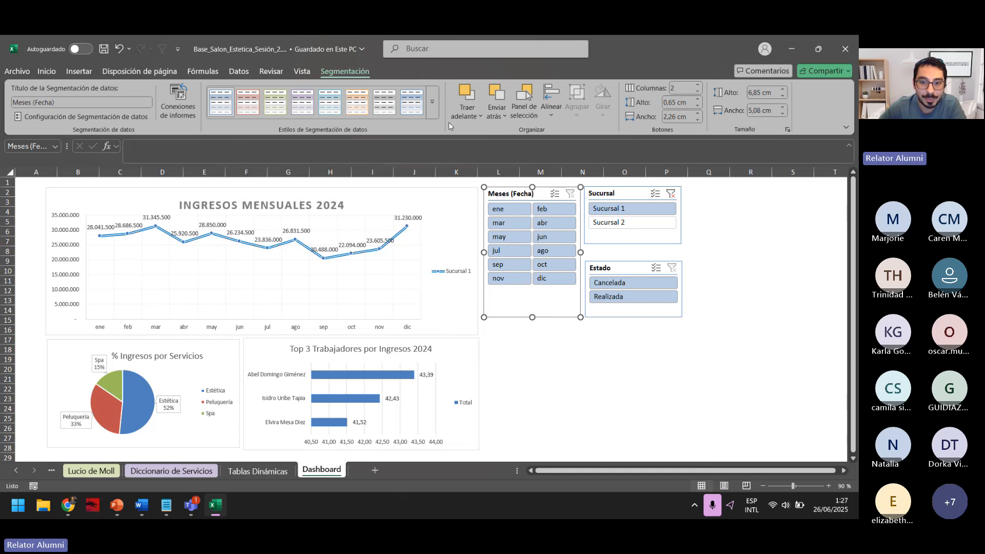
Step: Check that the Sucursal slicer's report connections include all three pivot tables
{"action": "left_click", "coordinate": [610, 239]}
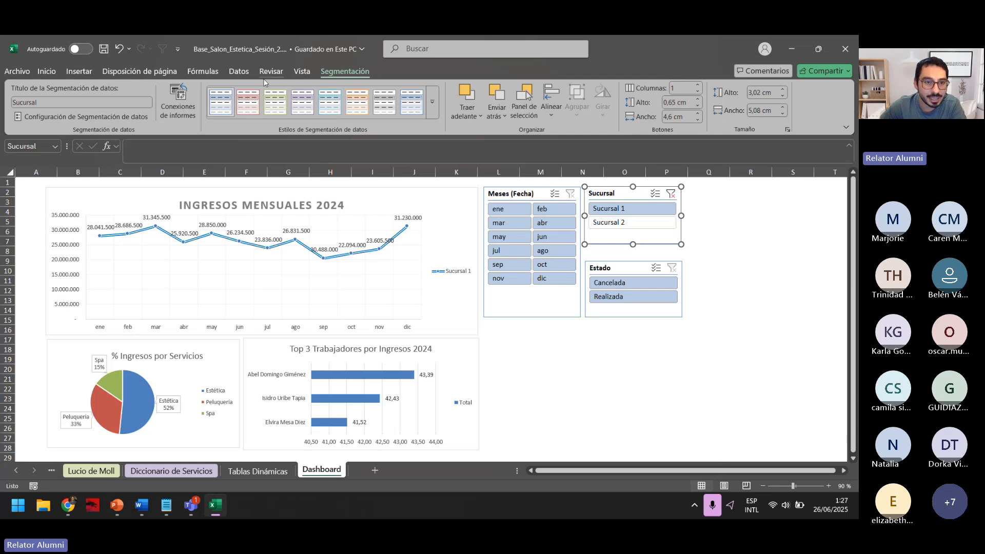
{"action": "left_click", "coordinate": [179, 110]}
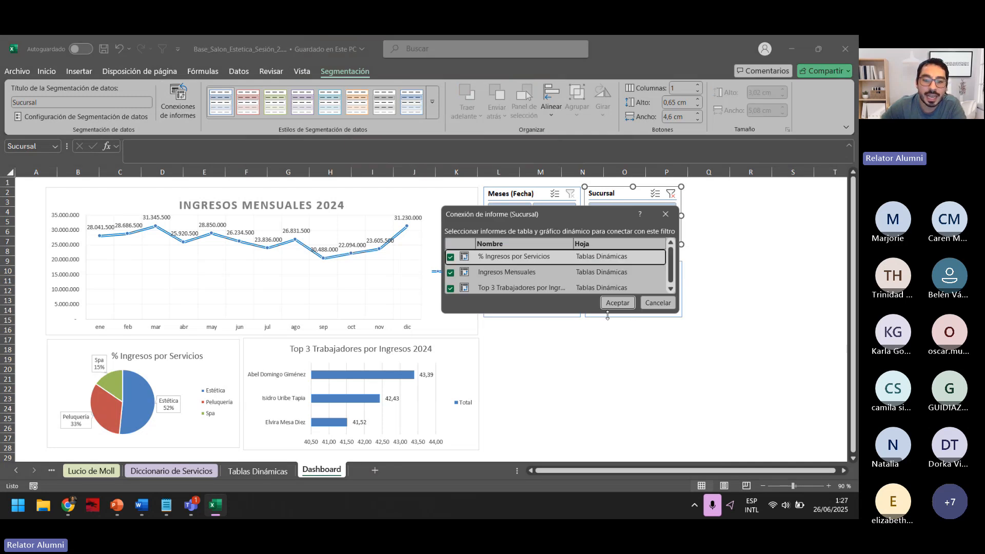
{"action": "left_click_drag", "start_coordinate": [607, 315], "coordinate": [607, 416]}
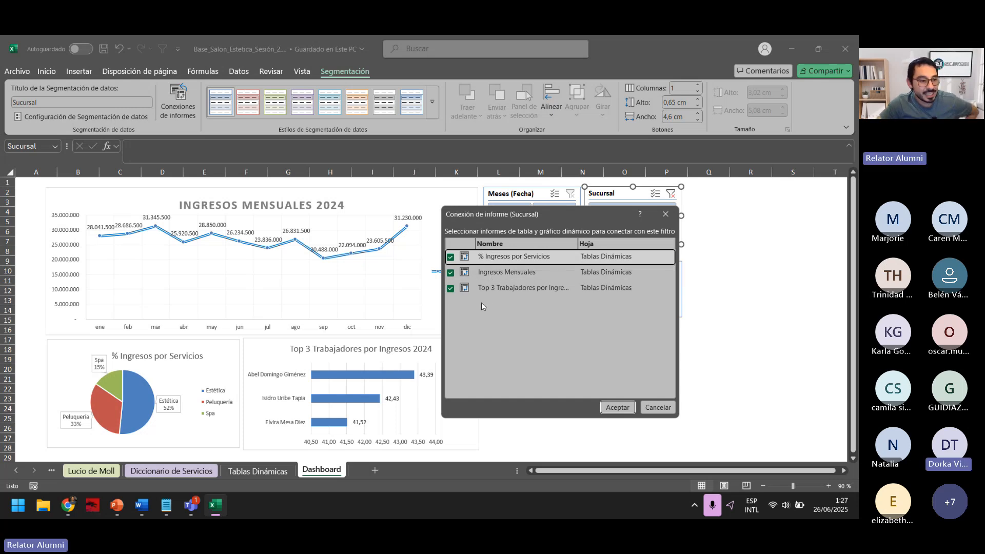
{"action": "left_click", "coordinate": [665, 214]}
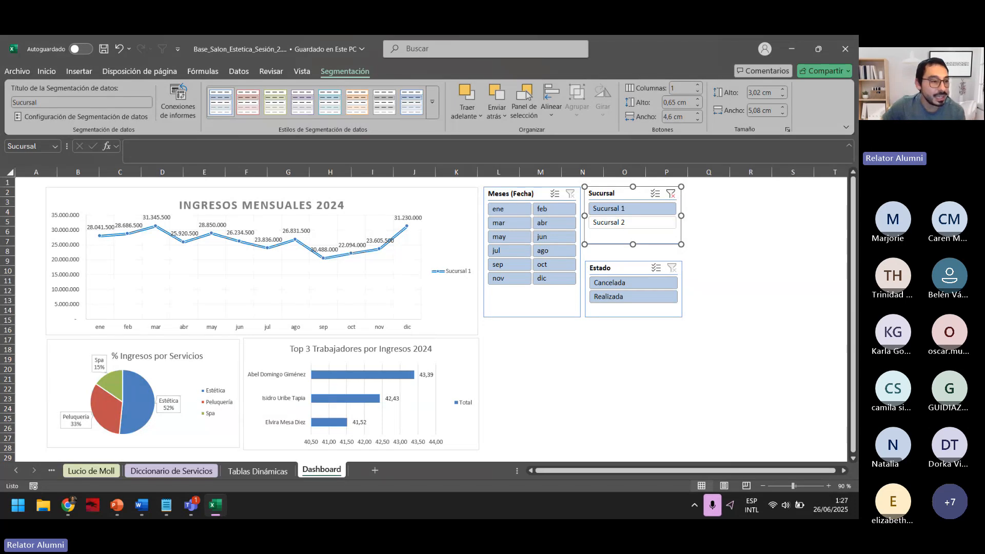
{"action": "key", "text": "alt+Tab"}
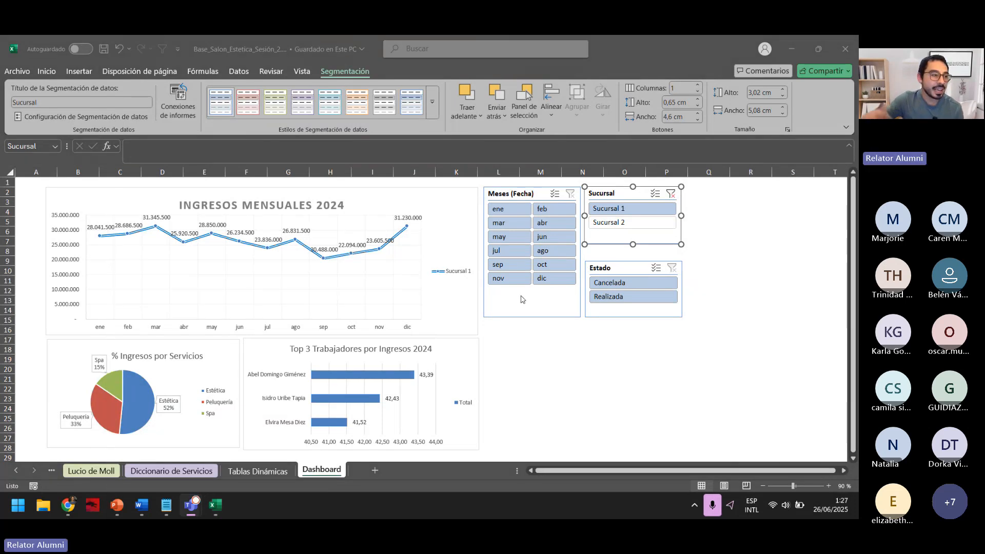
Step: Bring the Teams meeting window with its chat back over the workbook and reposition it
{"action": "left_click_drag", "start_coordinate": [0, 151], "coordinate": [528, 140]}
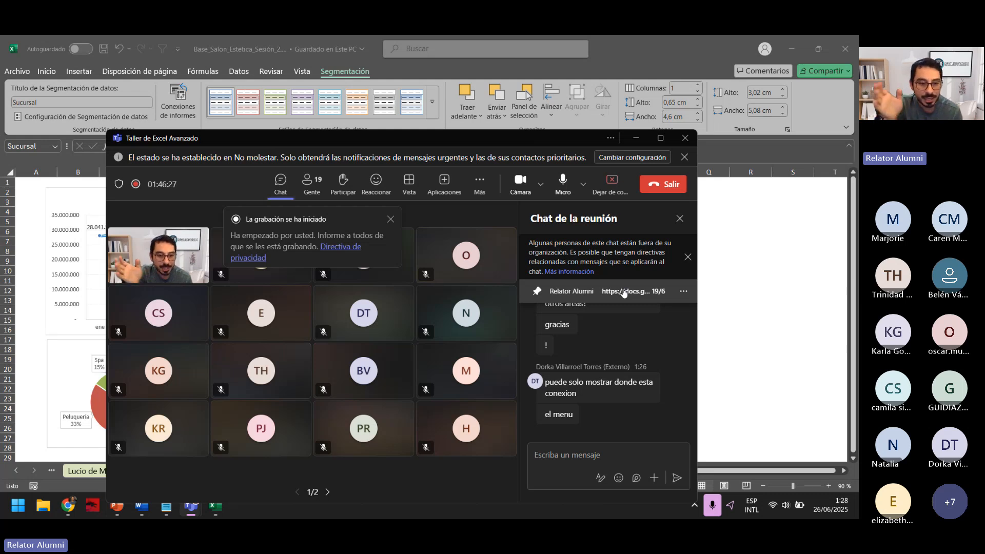
{"action": "left_click_drag", "start_coordinate": [529, 140], "coordinate": [553, 97]}
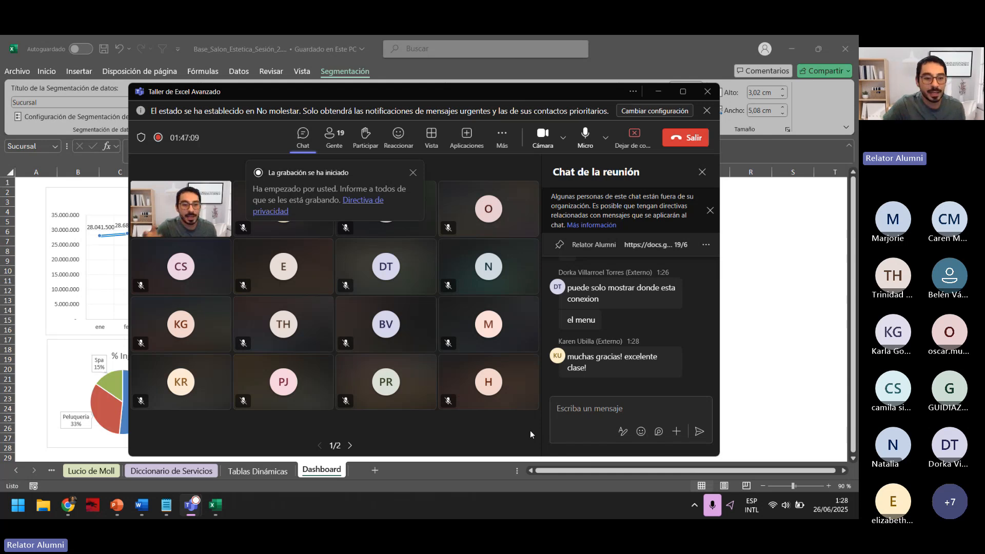
{"action": "mouse_move", "coordinate": [128, 510]}
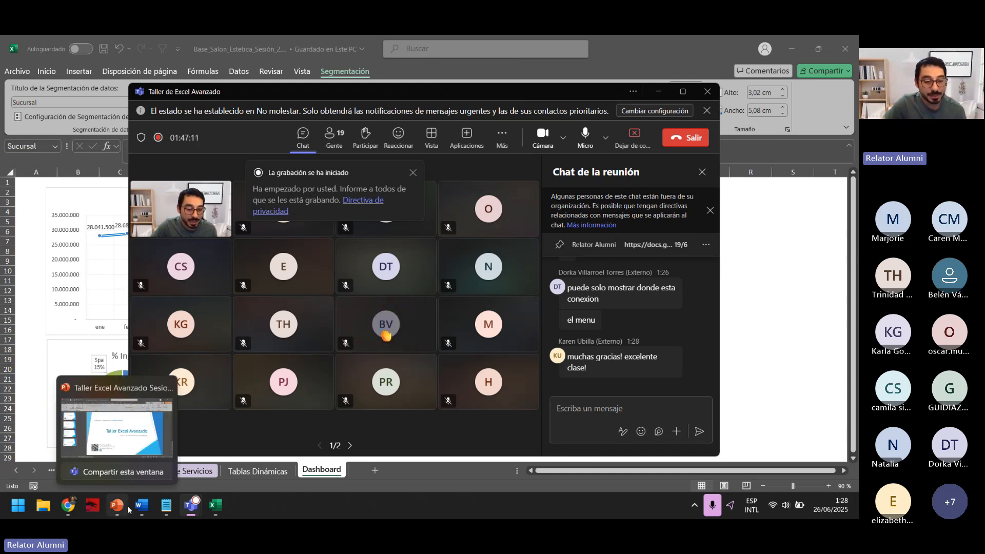
{"action": "left_click", "coordinate": [123, 440]}
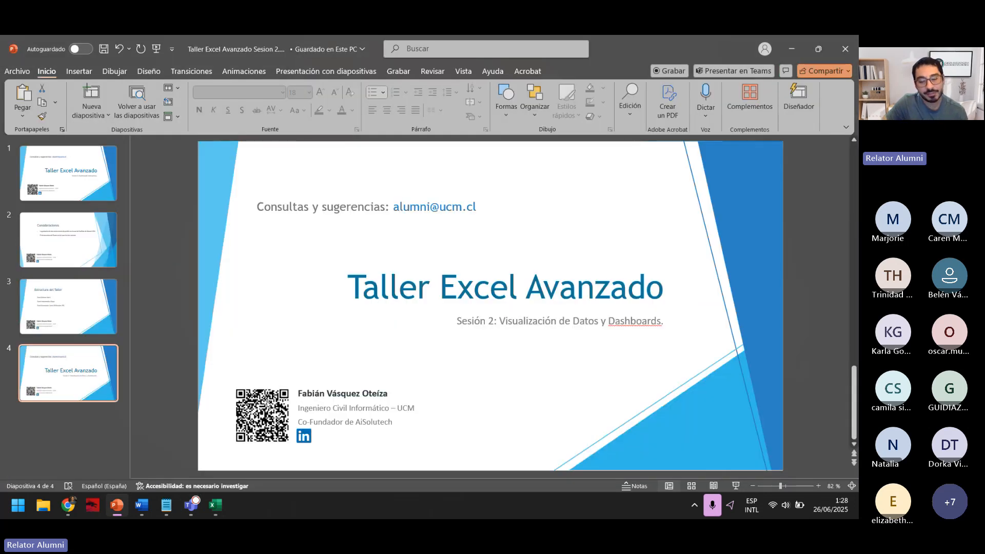
{"action": "left_click", "coordinate": [791, 48]}
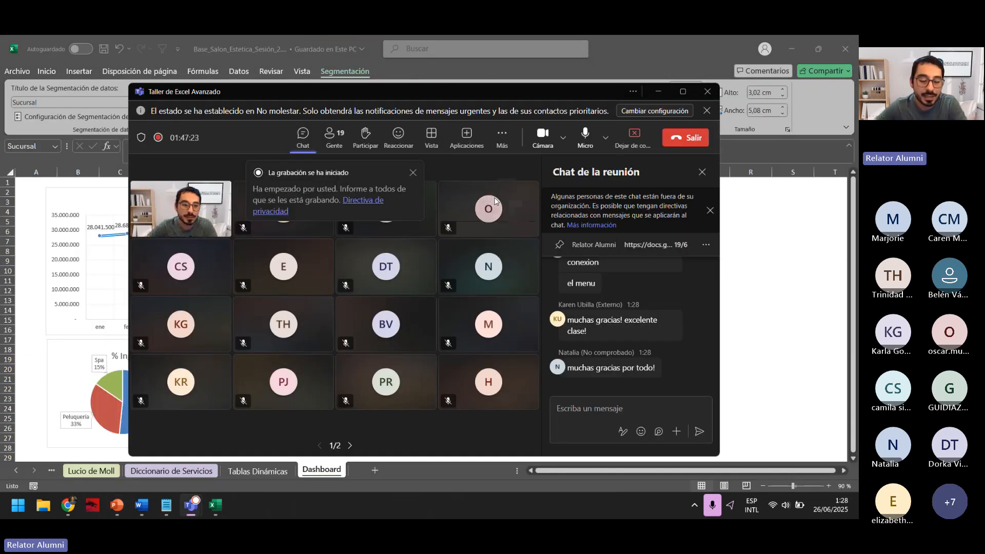
Step: Scroll through the meeting chat to read the participants' messages
{"action": "mouse_move", "coordinate": [494, 197]}
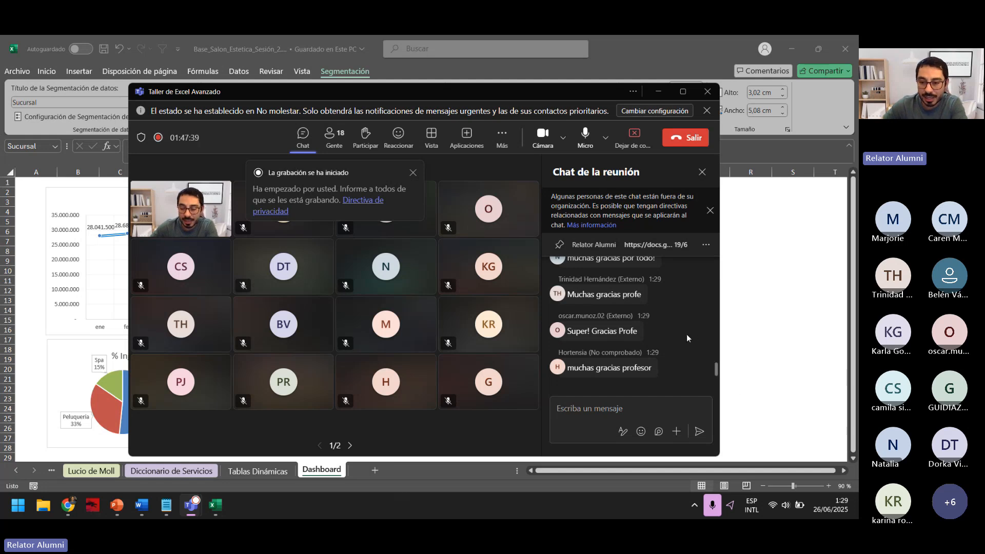
{"action": "scroll", "coordinate": [686, 335], "scroll_direction": "up", "scroll_amount": 1}
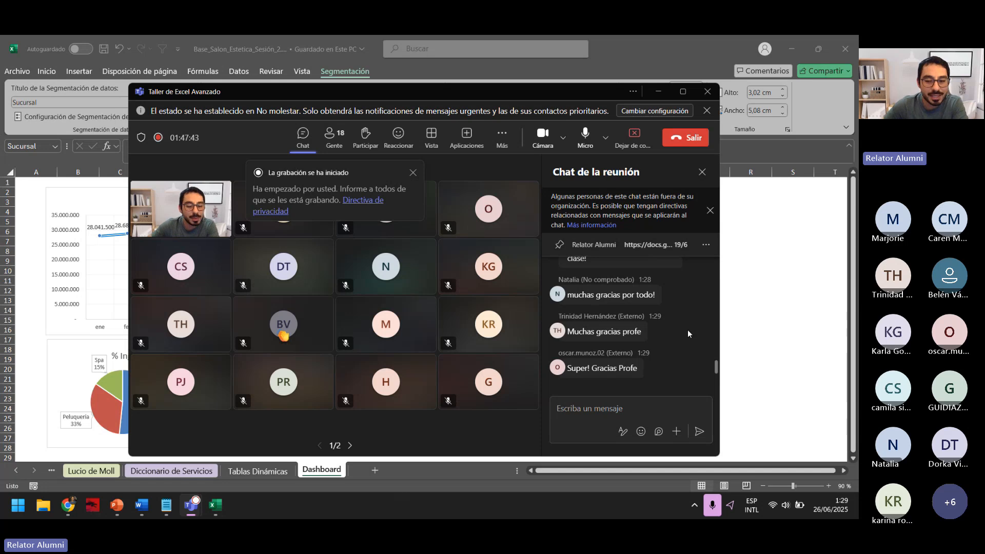
{"action": "scroll", "coordinate": [678, 340], "scroll_direction": "up", "scroll_amount": 1}
{"action": "scroll", "coordinate": [679, 339], "scroll_direction": "down", "scroll_amount": 3}
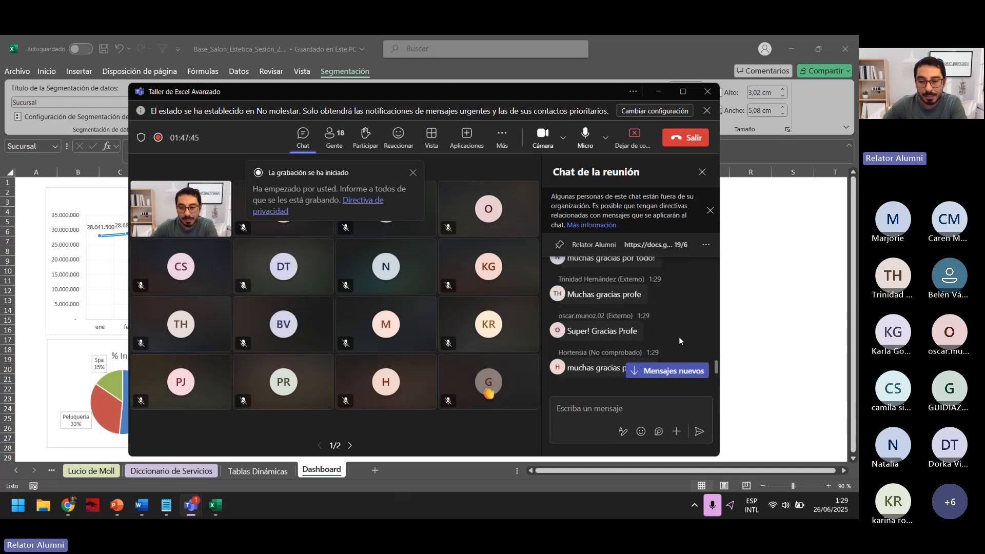
{"action": "scroll", "coordinate": [678, 336], "scroll_direction": "up", "scroll_amount": 4}
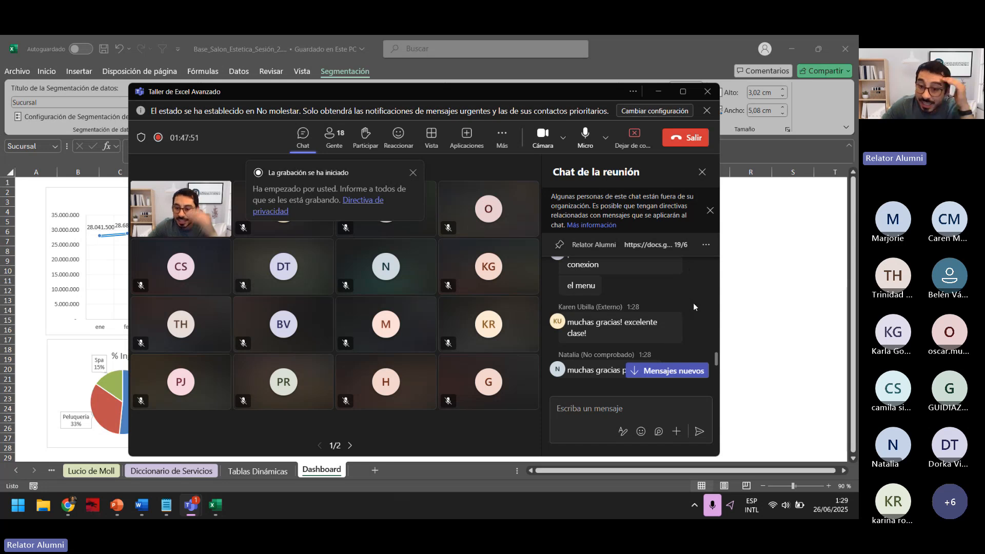
{"action": "scroll", "coordinate": [692, 291], "scroll_direction": "down", "scroll_amount": 3}
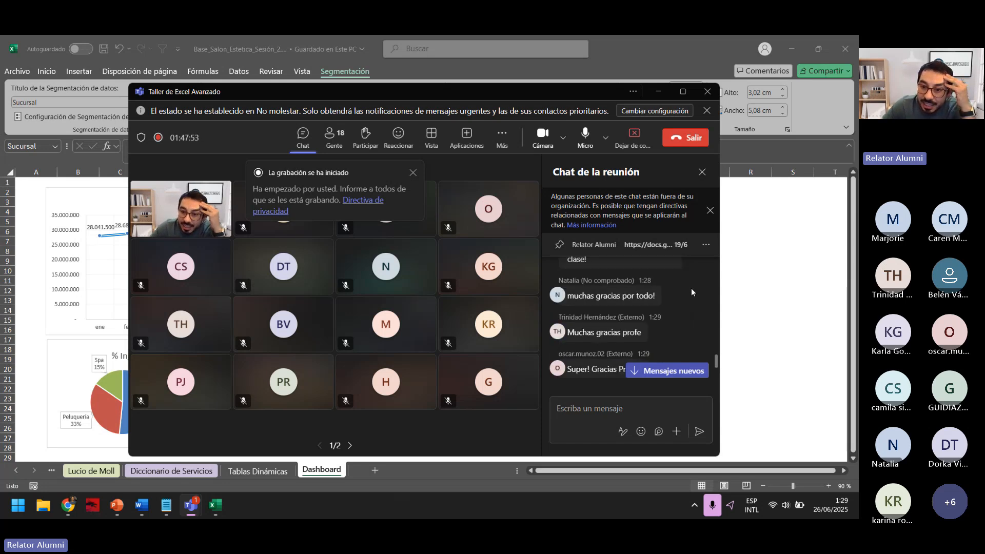
{"action": "scroll", "coordinate": [691, 288], "scroll_direction": "down", "scroll_amount": 4}
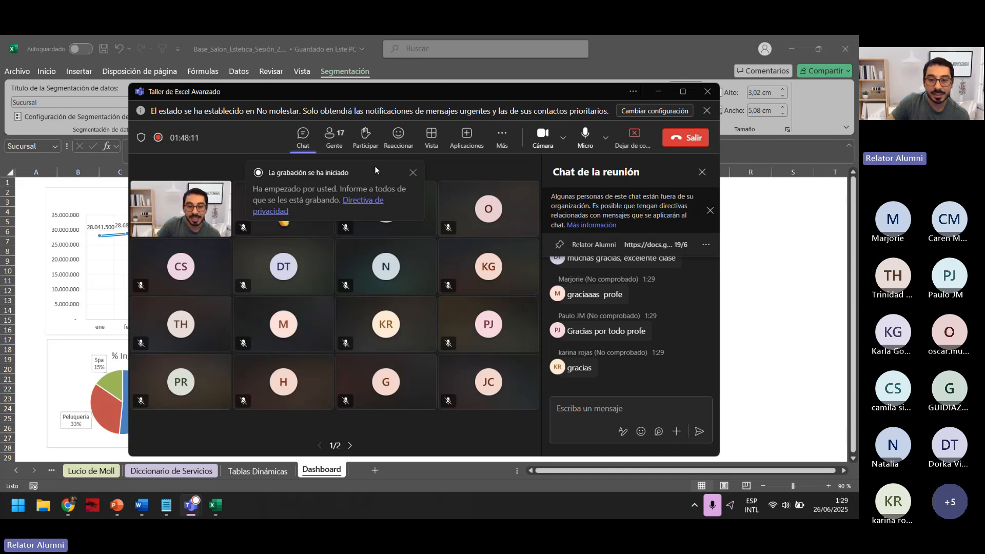
Step: Choose Detener grabación from Más > Grabar y transcribir
{"action": "left_click", "coordinate": [511, 149]}
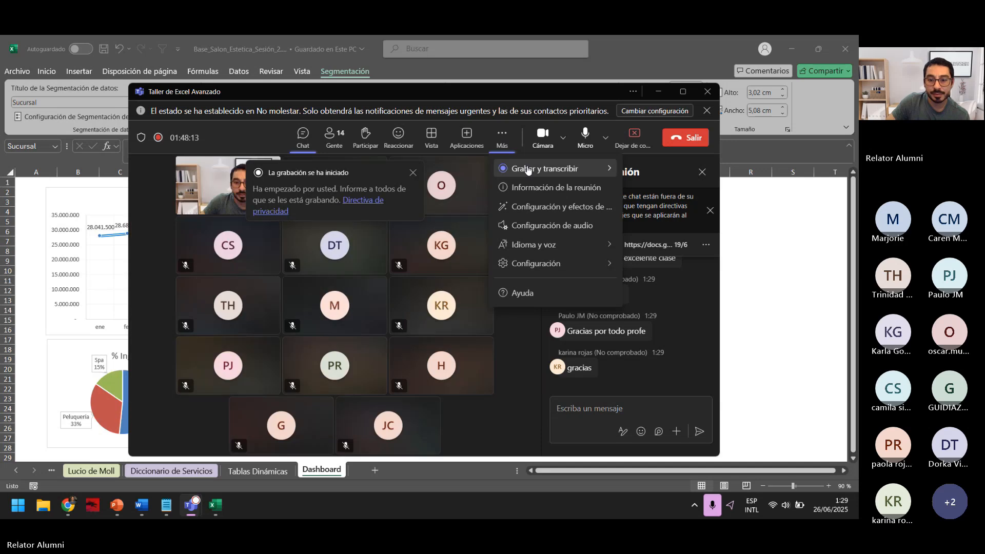
{"action": "mouse_move", "coordinate": [527, 169]}
{"action": "left_click", "coordinate": [454, 173]}
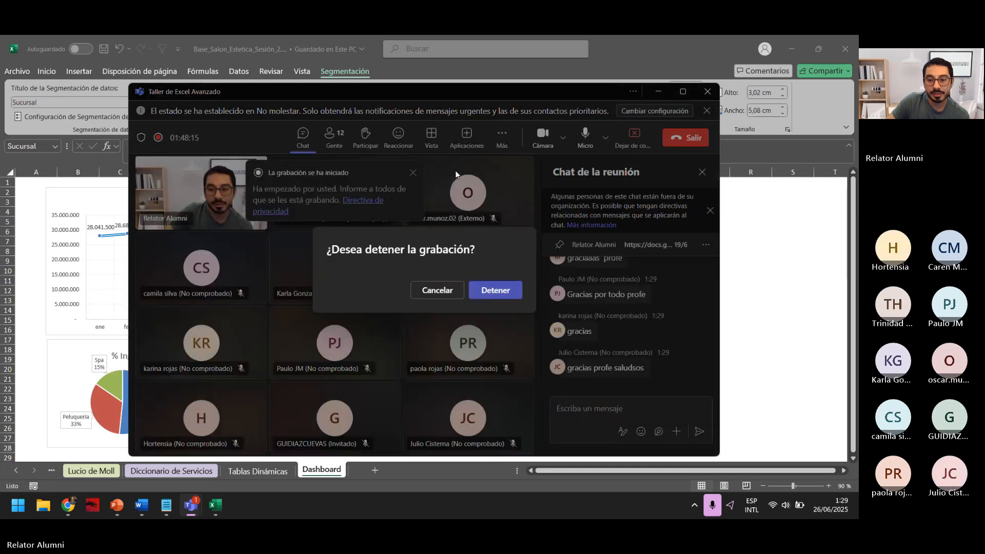